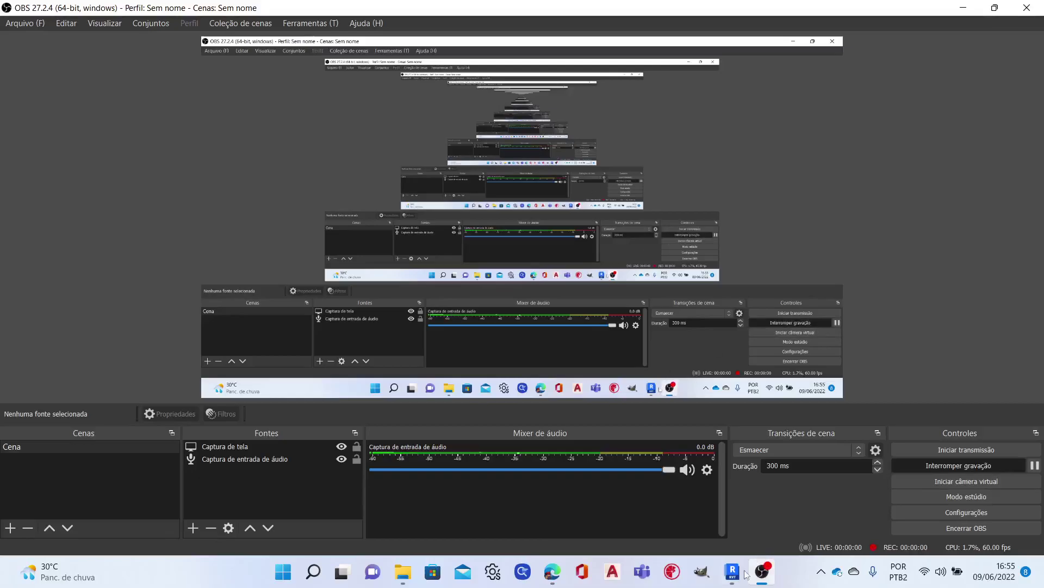
Bring Revit to the front, showing sheet 01 PLANTAS BAIXAS of PROJETO_SOBRADO.
{"action": "left_click", "coordinate": [733, 571]}
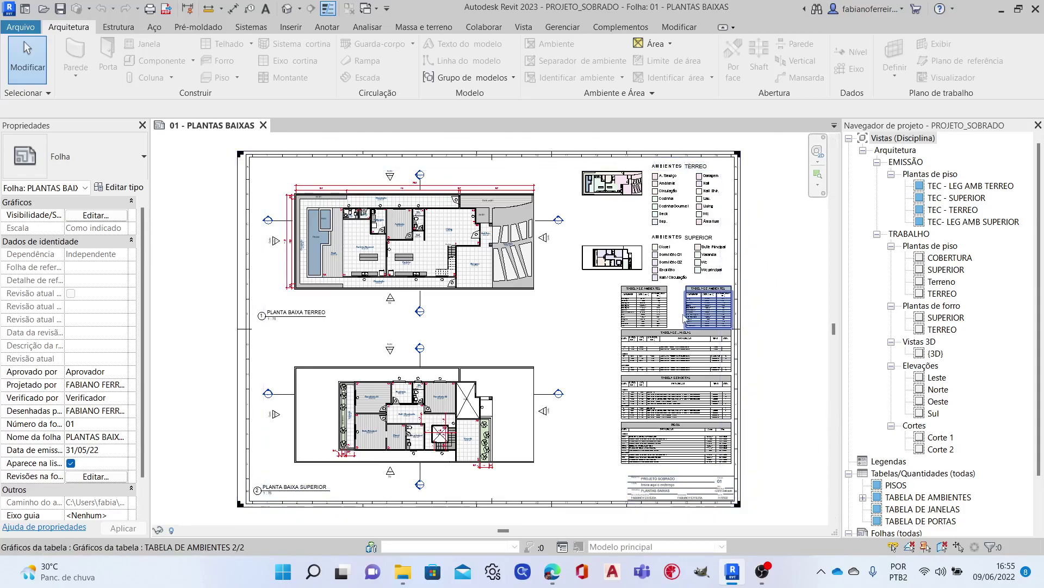
{"action": "scroll", "coordinate": [707, 282], "scroll_direction": "up", "scroll_amount": 3}
{"action": "scroll", "coordinate": [601, 268], "scroll_direction": "up", "scroll_amount": 2}
{"action": "scroll", "coordinate": [461, 273], "scroll_direction": "up", "scroll_amount": 2}
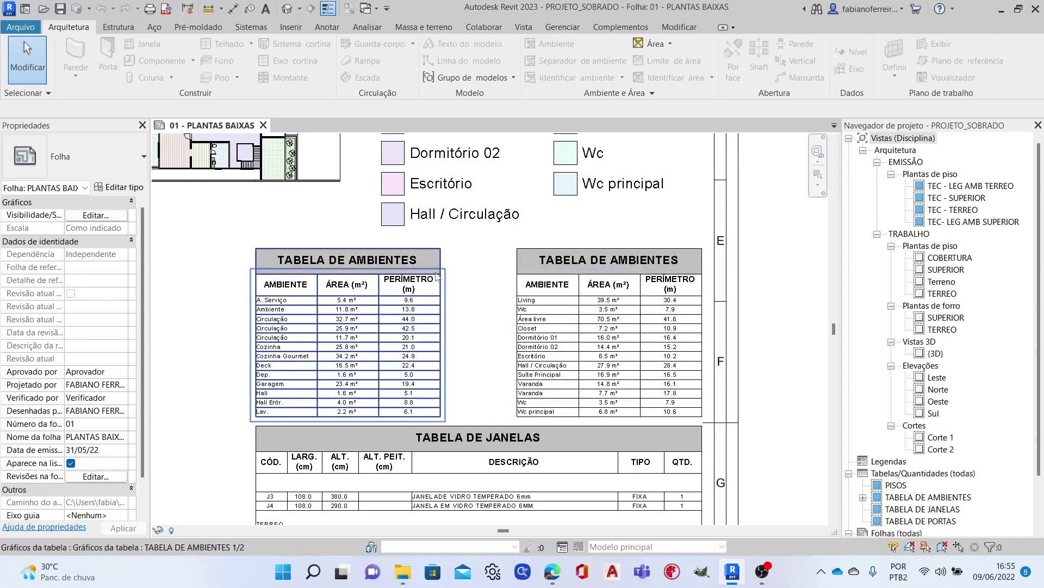
{"action": "left_click", "coordinate": [547, 257]}
{"action": "mouse_move", "coordinate": [547, 258]}
{"action": "left_mouse_down"}
{"action": "mouse_move", "coordinate": [471, 264]}
{"action": "mouse_move", "coordinate": [484, 261]}
{"action": "left_mouse_up"}
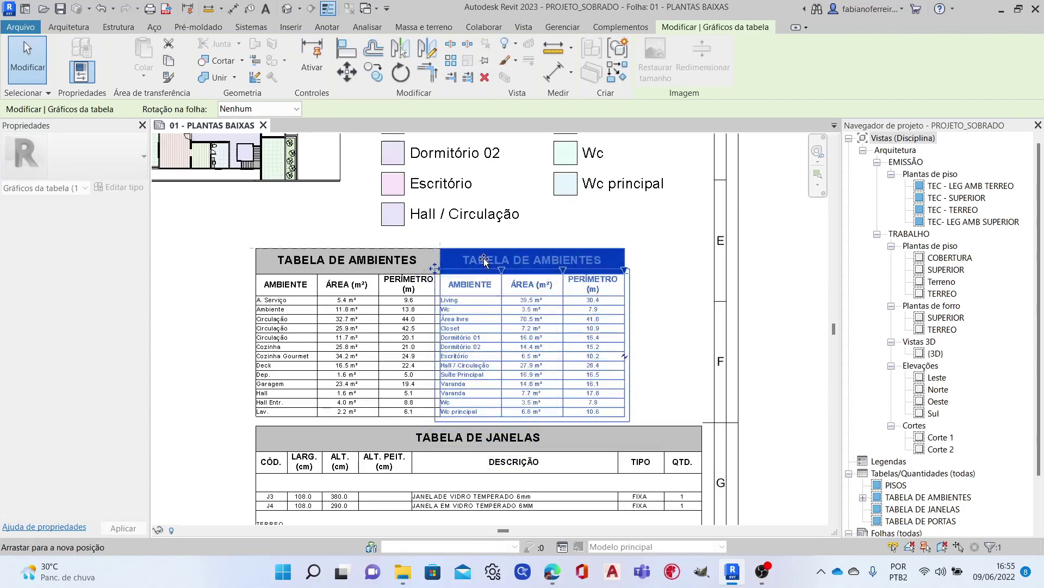
{"action": "left_click", "coordinate": [399, 260]}
{"action": "left_click_drag", "start_coordinate": [398, 260], "coordinate": [284, 221]}
{"action": "mouse_move", "coordinate": [476, 262]}
{"action": "left_mouse_down"}
{"action": "mouse_move", "coordinate": [376, 250]}
{"action": "mouse_move", "coordinate": [362, 226]}
{"action": "mouse_move", "coordinate": [238, 379]}
{"action": "mouse_move", "coordinate": [233, 369]}
{"action": "mouse_move", "coordinate": [424, 245]}
{"action": "left_mouse_up"}
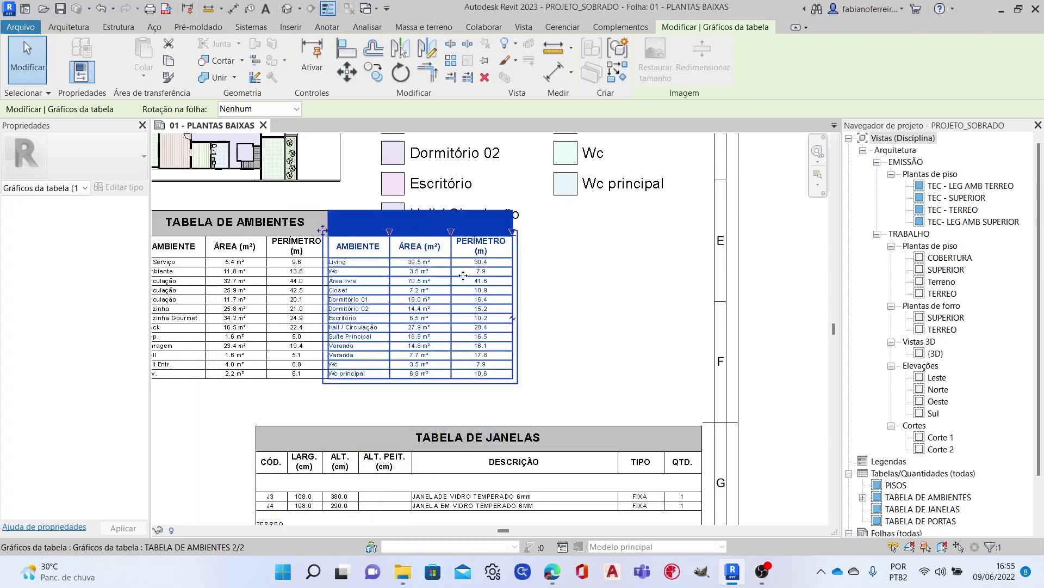
{"action": "left_click", "coordinate": [512, 317]}
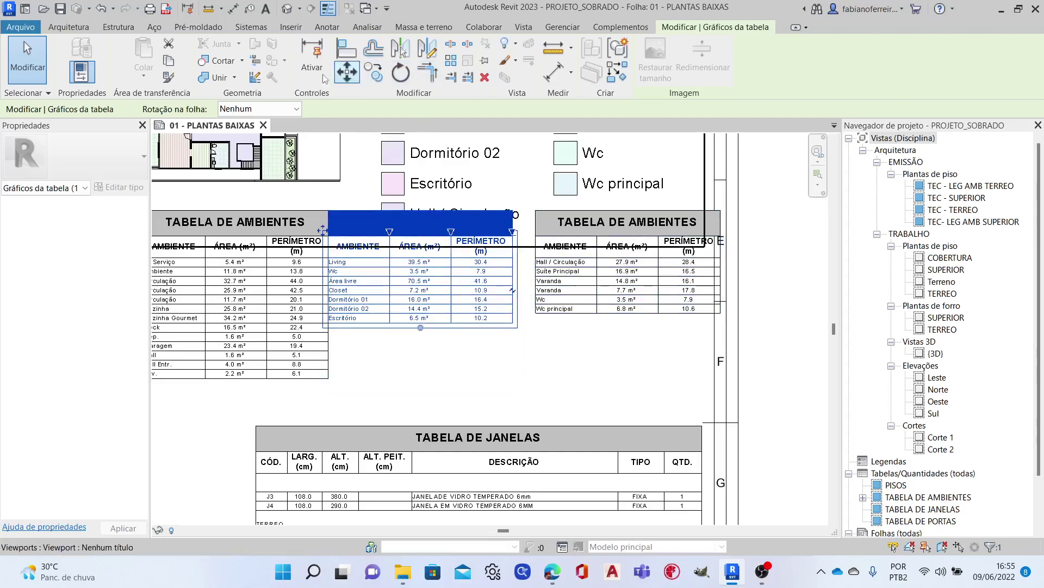
{"action": "left_click", "coordinate": [102, 9]}
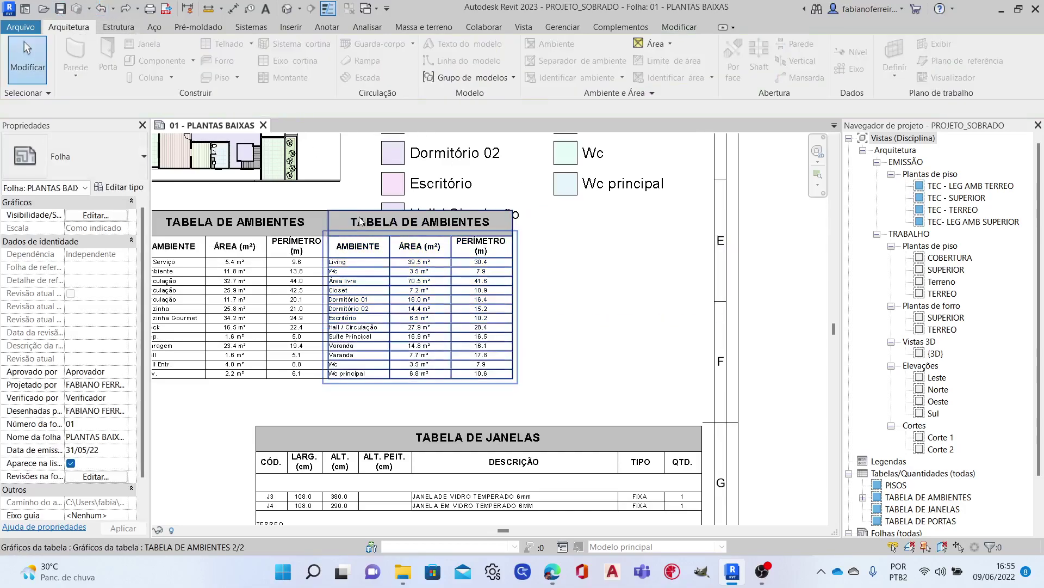
{"action": "mouse_move", "coordinate": [384, 218]}
{"action": "left_mouse_down"}
{"action": "mouse_move", "coordinate": [353, 233]}
{"action": "mouse_move", "coordinate": [456, 233]}
{"action": "left_mouse_up"}
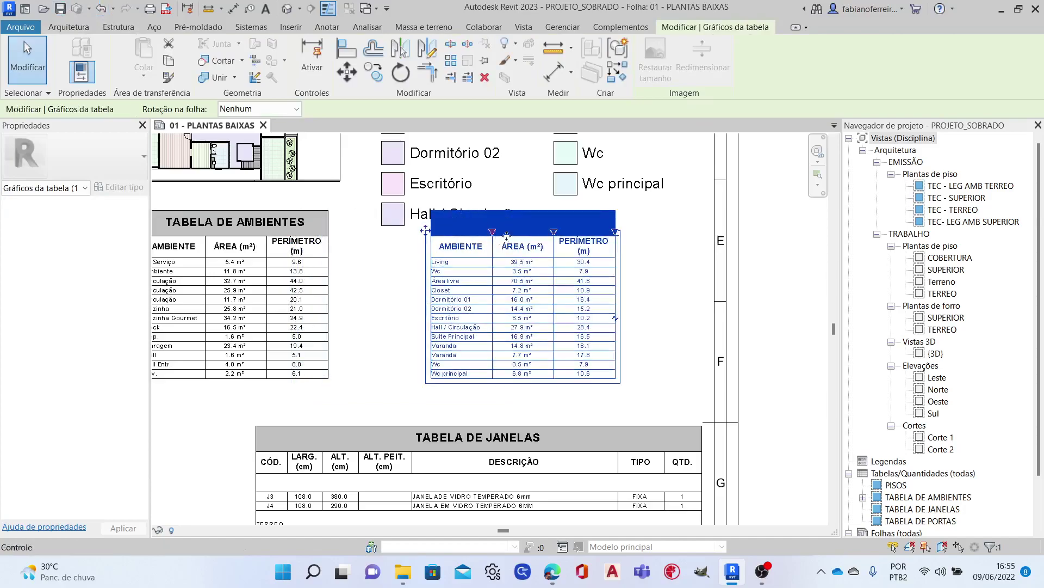
{"action": "scroll", "coordinate": [456, 233], "scroll_direction": "down", "scroll_amount": 2}
{"action": "scroll", "coordinate": [406, 268], "scroll_direction": "up", "scroll_amount": 2}
{"action": "mouse_move", "coordinate": [608, 221]}
{"action": "left_mouse_down"}
{"action": "mouse_move", "coordinate": [497, 251]}
{"action": "mouse_move", "coordinate": [513, 220]}
{"action": "left_mouse_up"}
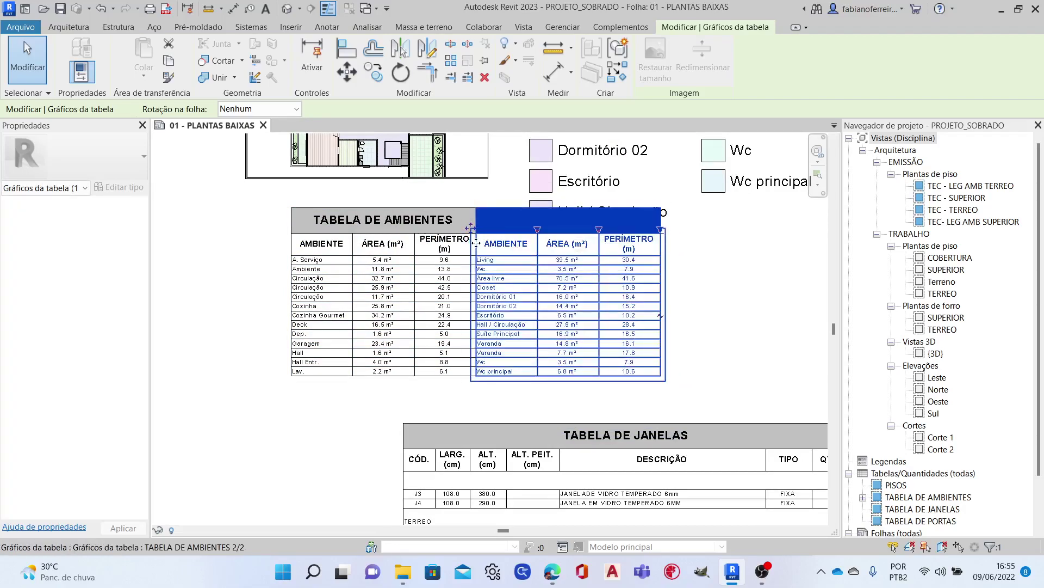
{"action": "left_click", "coordinate": [419, 288]}
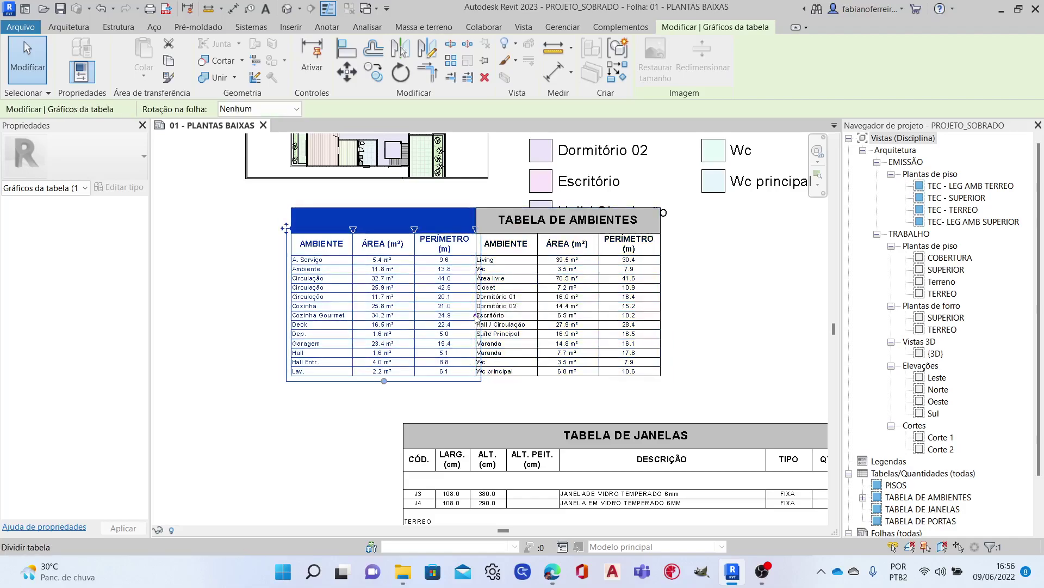
{"action": "left_click", "coordinate": [474, 315]}
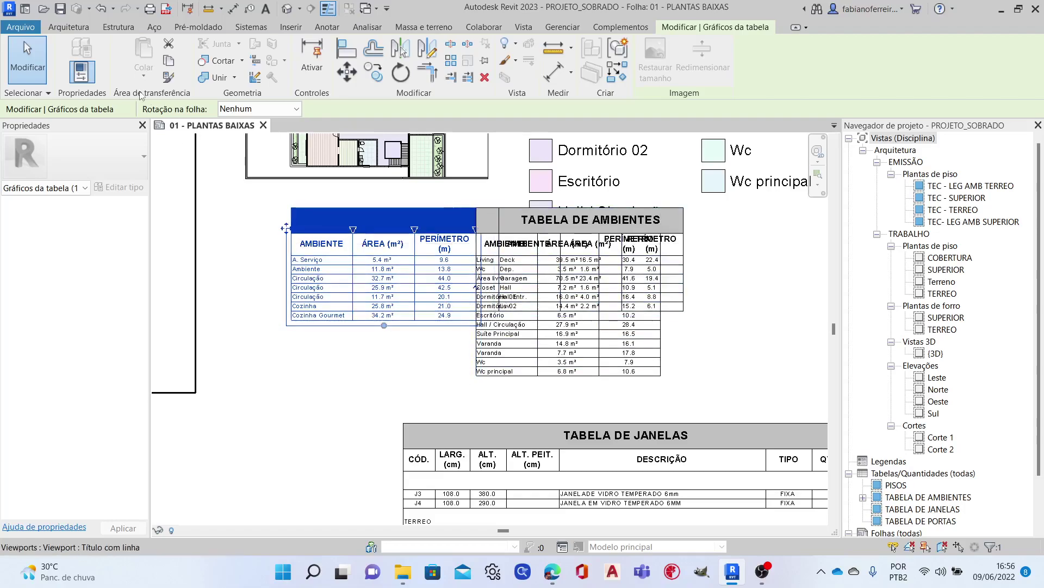
{"action": "left_click", "coordinate": [101, 9]}
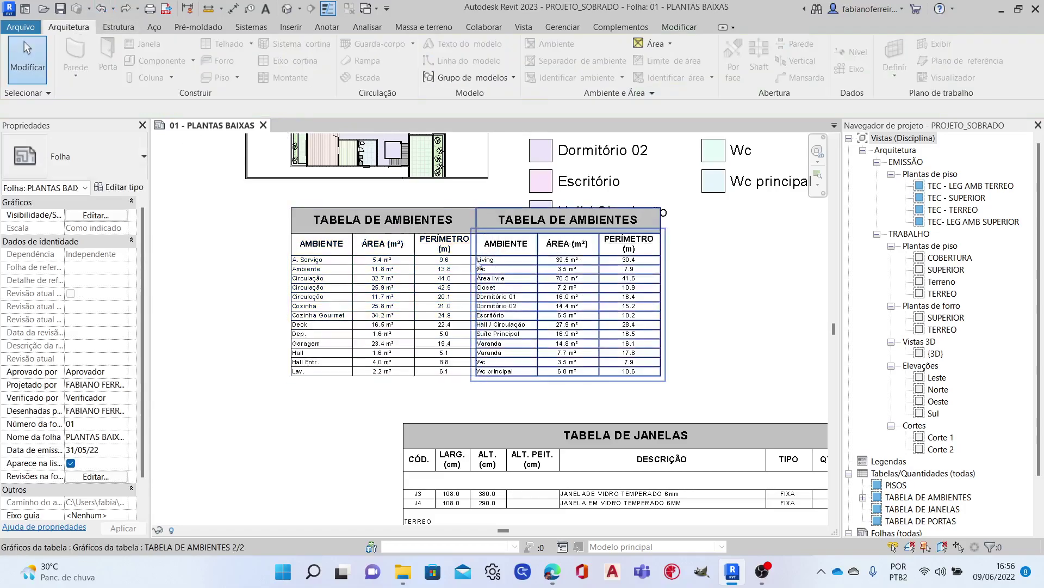
{"action": "left_click_drag", "start_coordinate": [546, 280], "coordinate": [654, 296]}
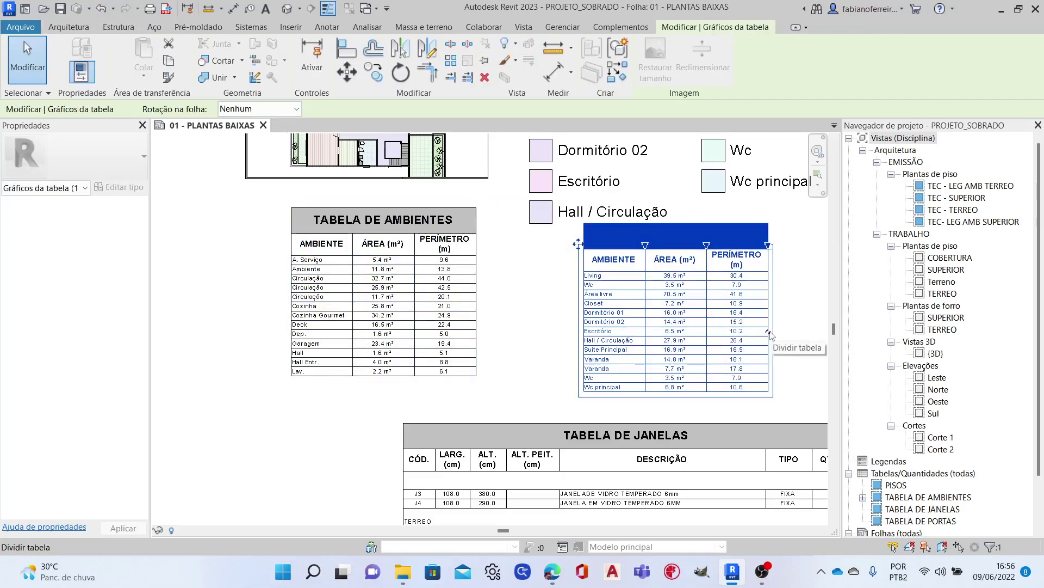
{"action": "middle_click_drag", "start_coordinate": [770, 336], "coordinate": [701, 340]}
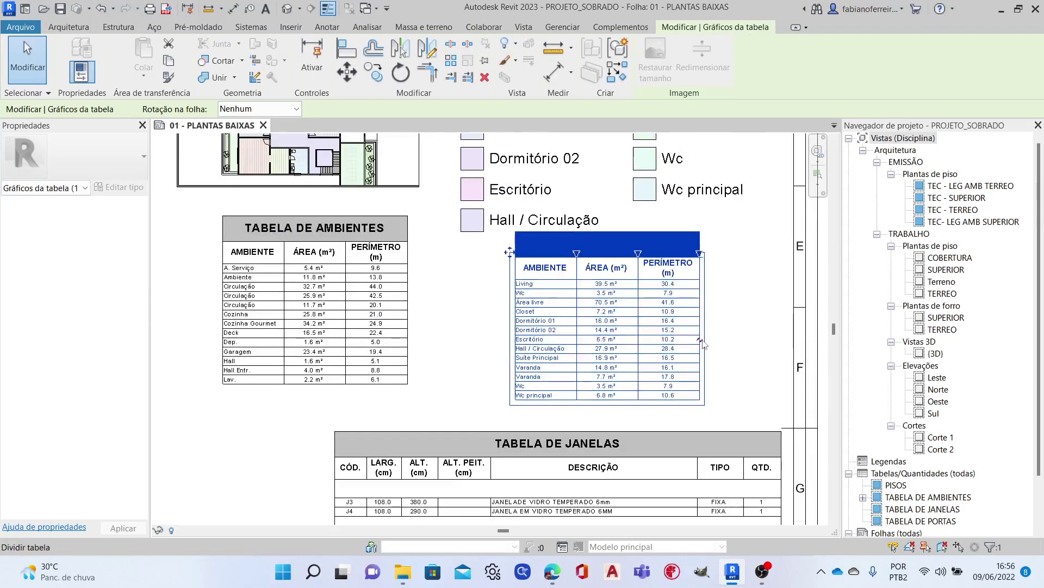
{"action": "left_click", "coordinate": [699, 341]}
{"action": "scroll", "coordinate": [536, 344], "scroll_direction": "down", "scroll_amount": 2}
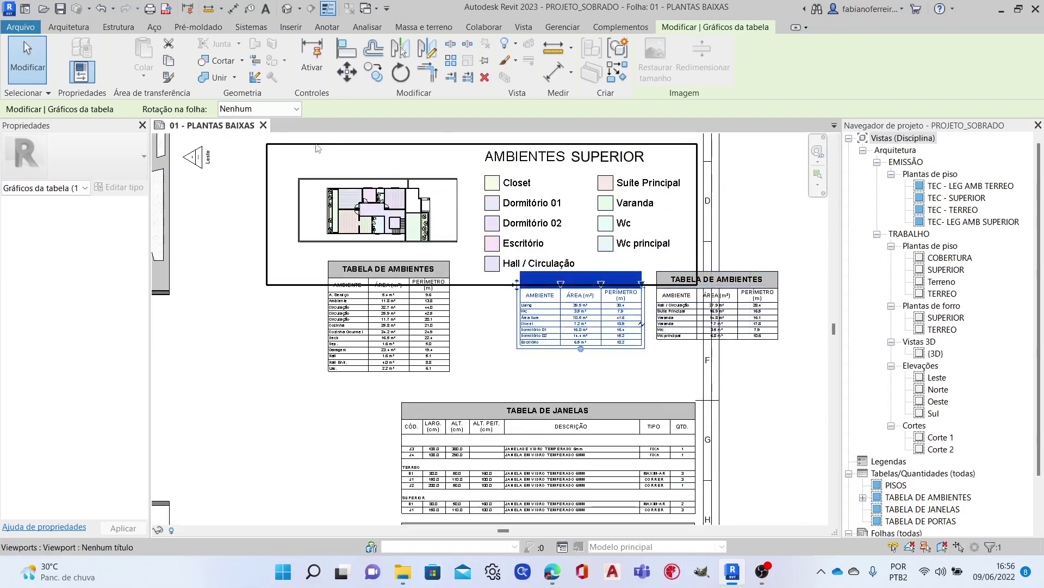
{"action": "left_click", "coordinate": [102, 9]}
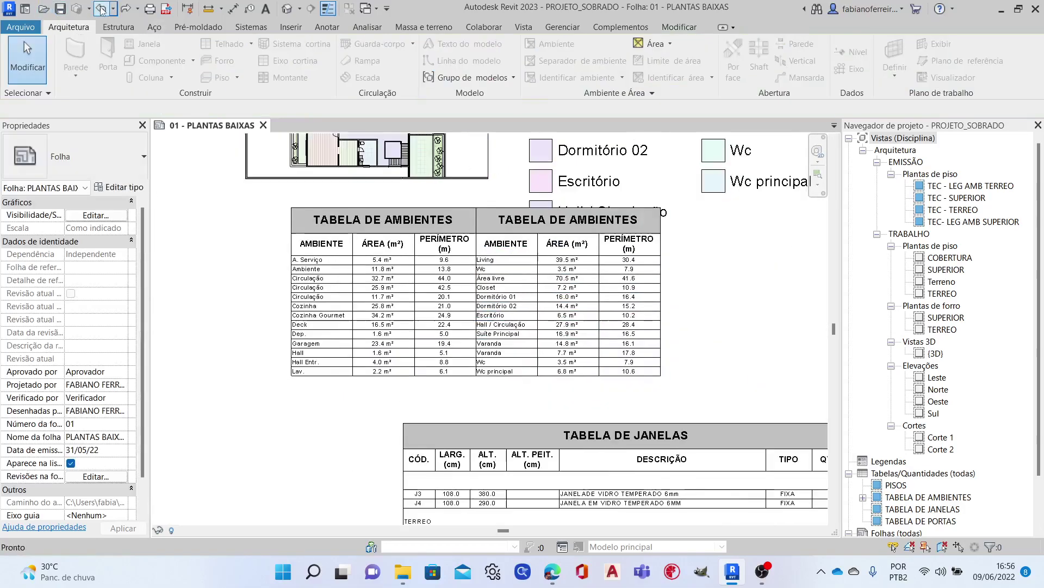
{"action": "left_click", "coordinate": [102, 8]}
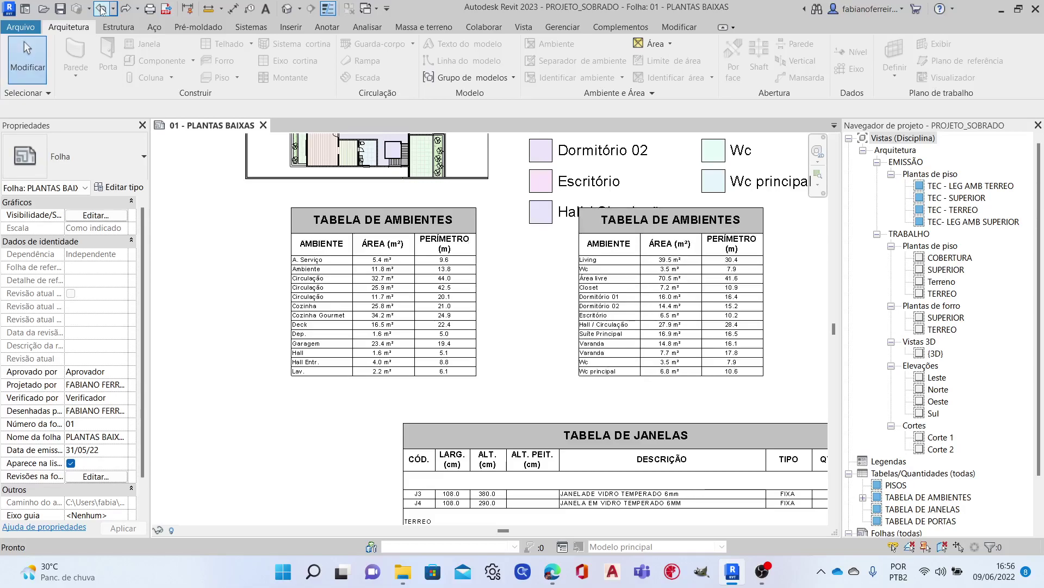
{"action": "left_click", "coordinate": [102, 9]}
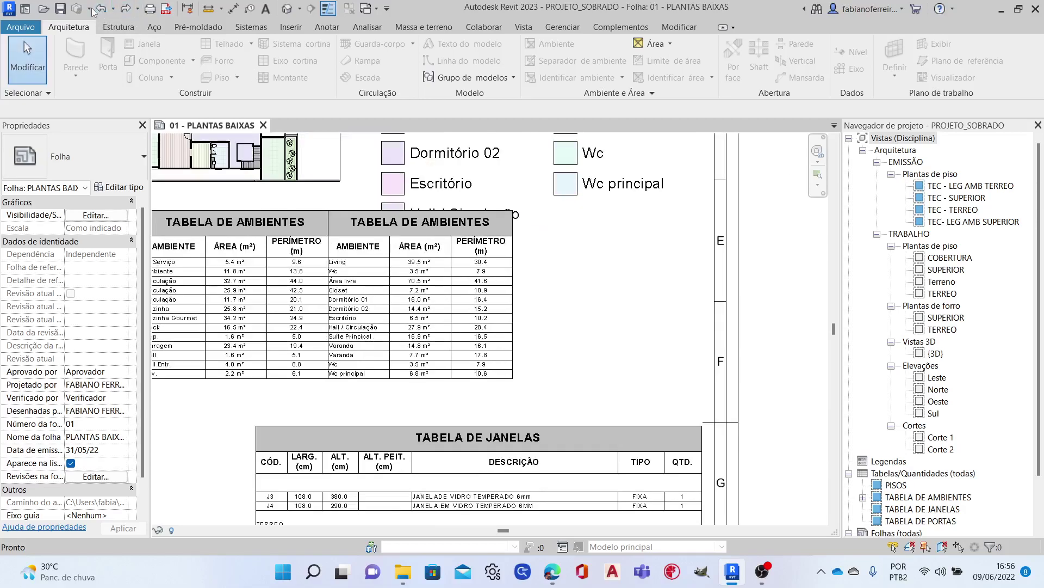
{"action": "left_click", "coordinate": [101, 9]}
{"action": "left_click", "coordinate": [101, 9]}
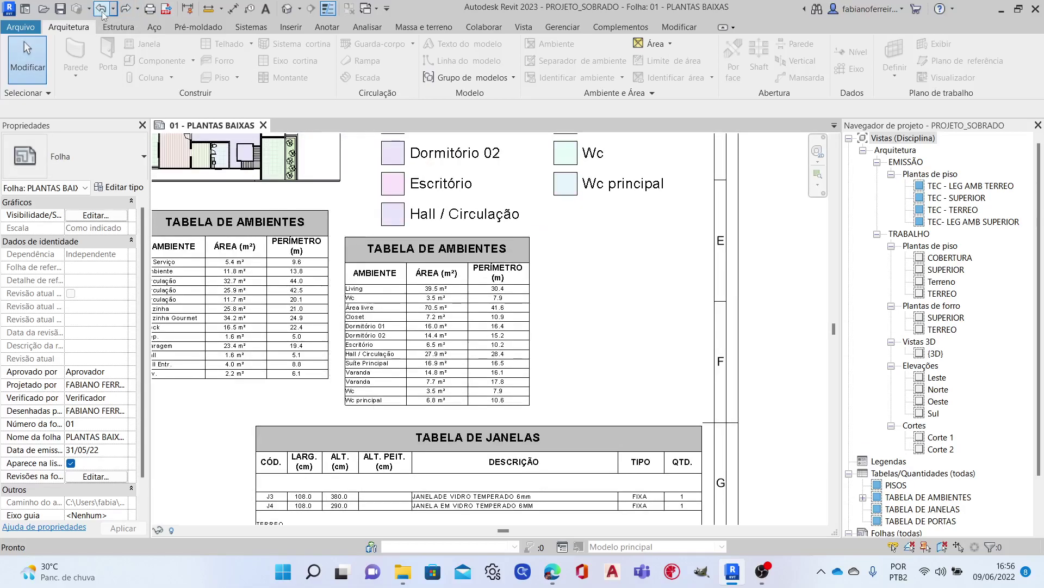
{"action": "left_click", "coordinate": [101, 9]}
{"action": "left_click", "coordinate": [102, 9]}
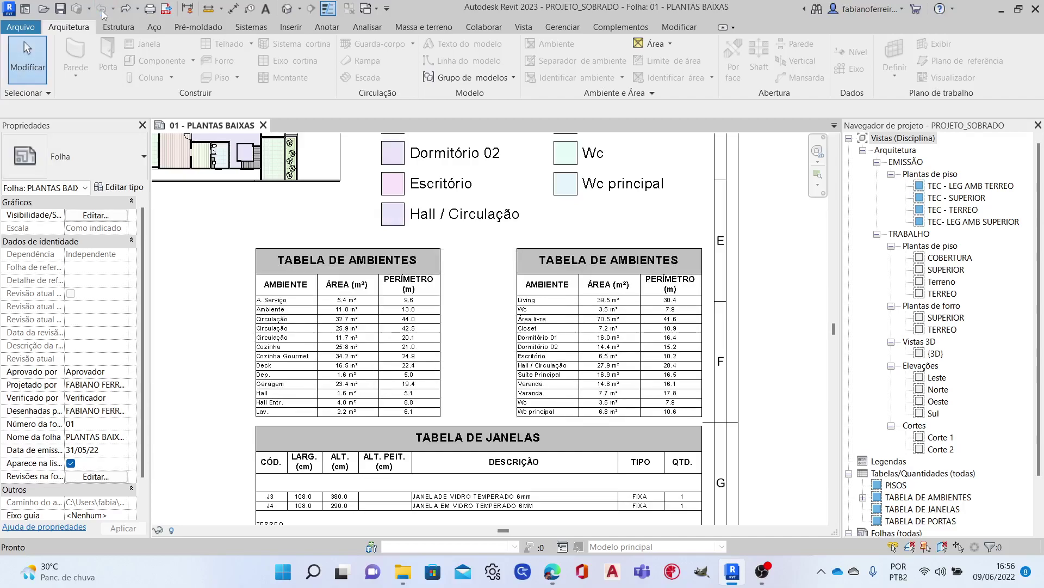
{"action": "scroll", "coordinate": [749, 307], "scroll_direction": "down", "scroll_amount": 2}
{"action": "scroll", "coordinate": [749, 306], "scroll_direction": "down", "scroll_amount": 3}
{"action": "middle_click_drag", "start_coordinate": [749, 306], "coordinate": [690, 314]}
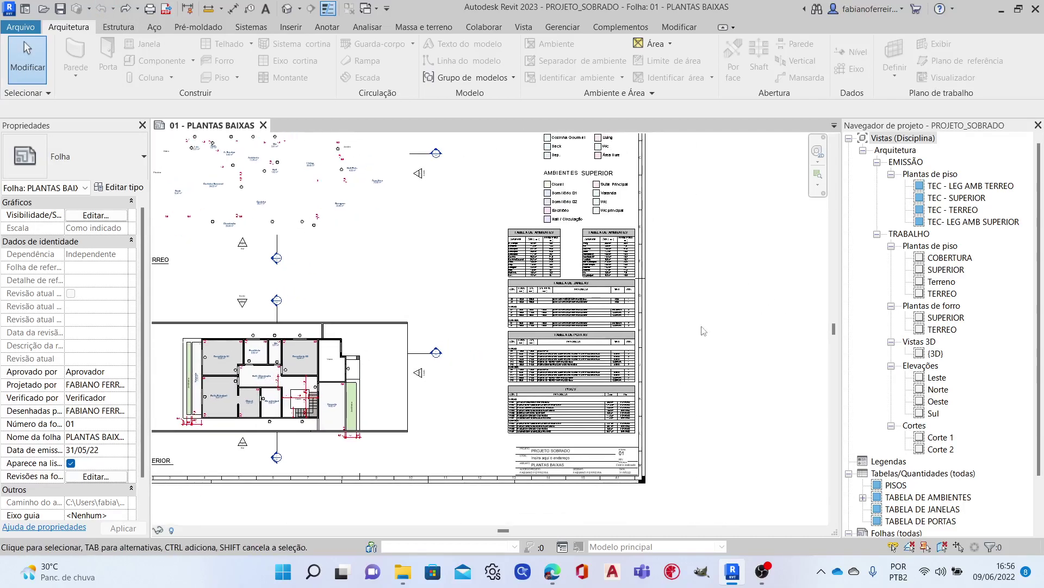
{"action": "left_click", "coordinate": [580, 303]}
{"action": "scroll", "coordinate": [580, 303], "scroll_direction": "up", "scroll_amount": 3}
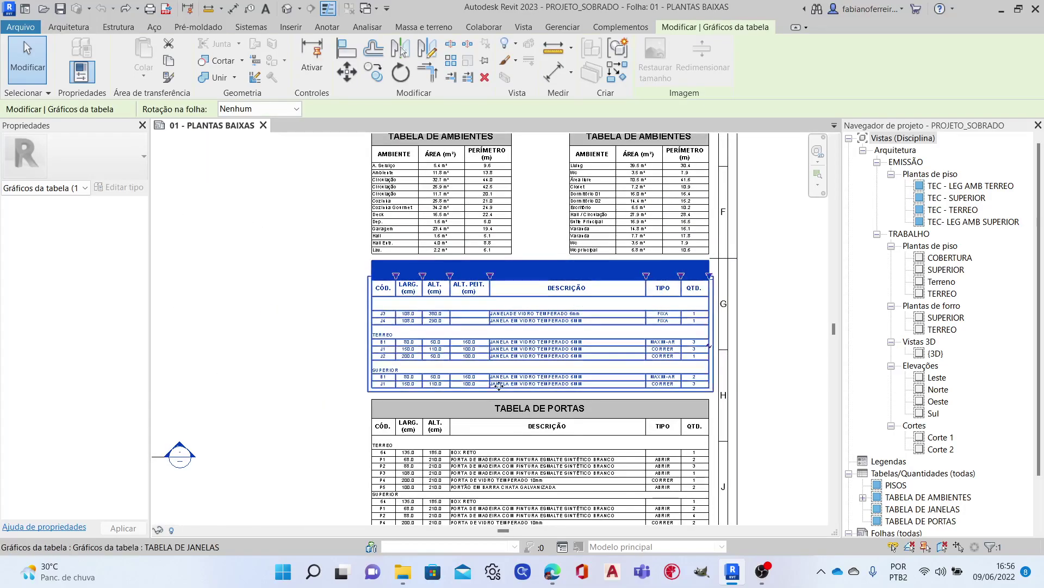
{"action": "scroll", "coordinate": [712, 351], "scroll_direction": "down", "scroll_amount": 2}
{"action": "scroll", "coordinate": [680, 332], "scroll_direction": "down", "scroll_amount": 2}
{"action": "left_click", "coordinate": [694, 297]}
{"action": "middle_click", "coordinate": [729, 283]}
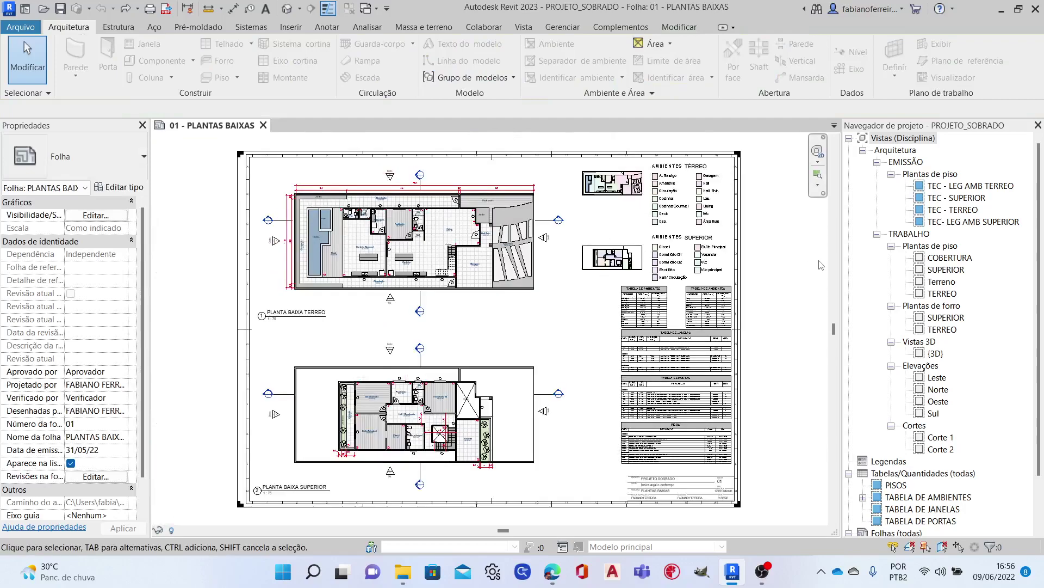
{"action": "scroll", "coordinate": [910, 508], "scroll_direction": "down", "scroll_amount": 2}
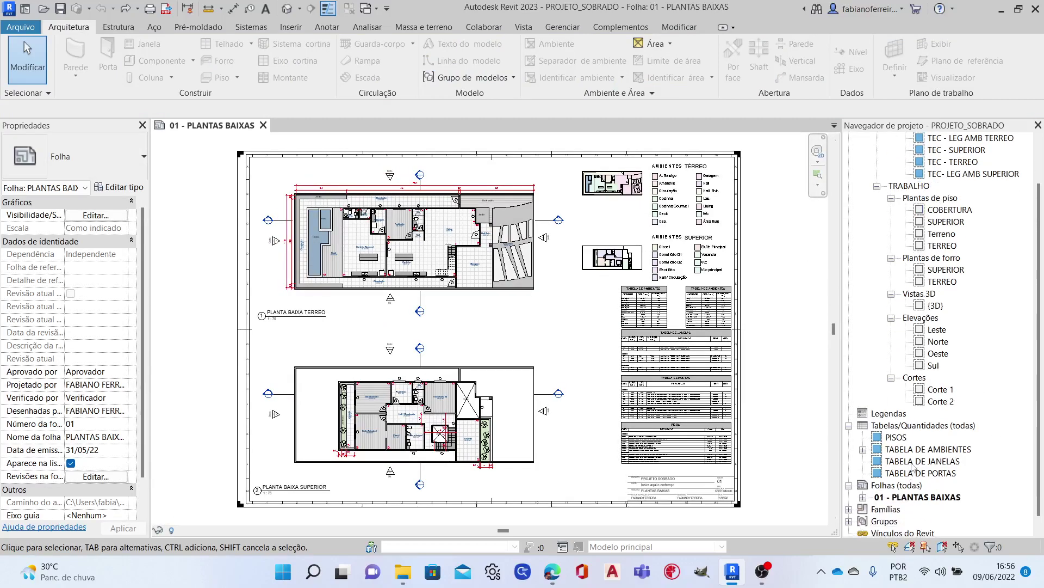
Create sheet 02 - Não nomeada with the A1 title block and select it in the Project Browser.
{"action": "left_click", "coordinate": [901, 489]}
{"action": "right_click", "coordinate": [901, 488]}
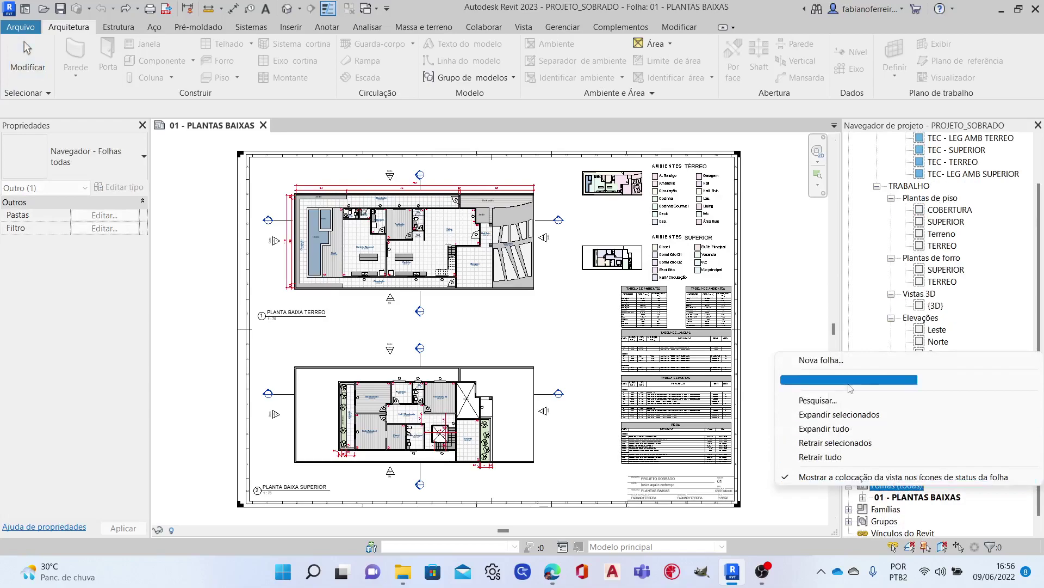
{"action": "left_click", "coordinate": [845, 361]}
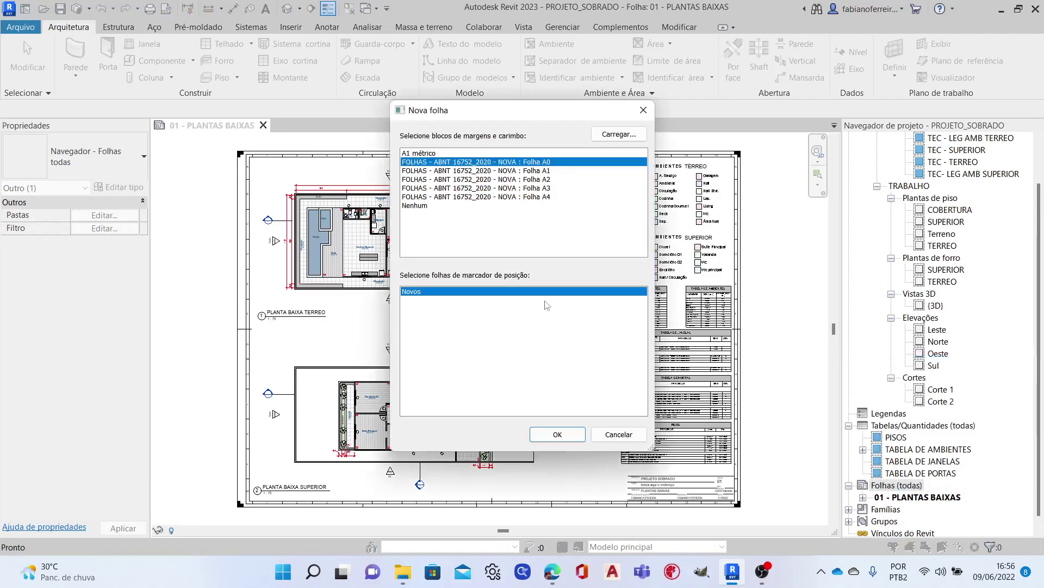
{"action": "left_click", "coordinate": [553, 172]}
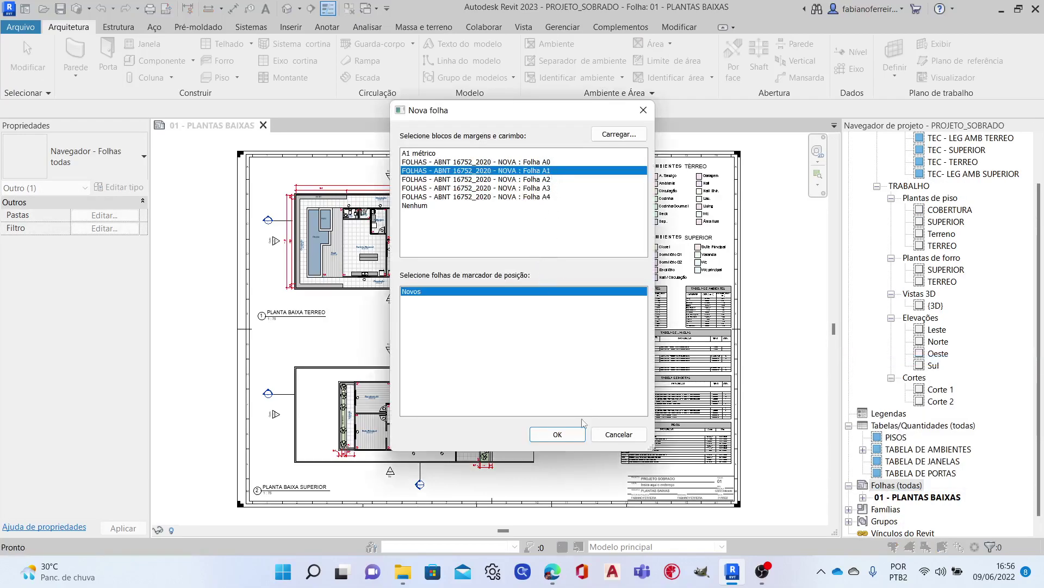
{"action": "left_click", "coordinate": [560, 436]}
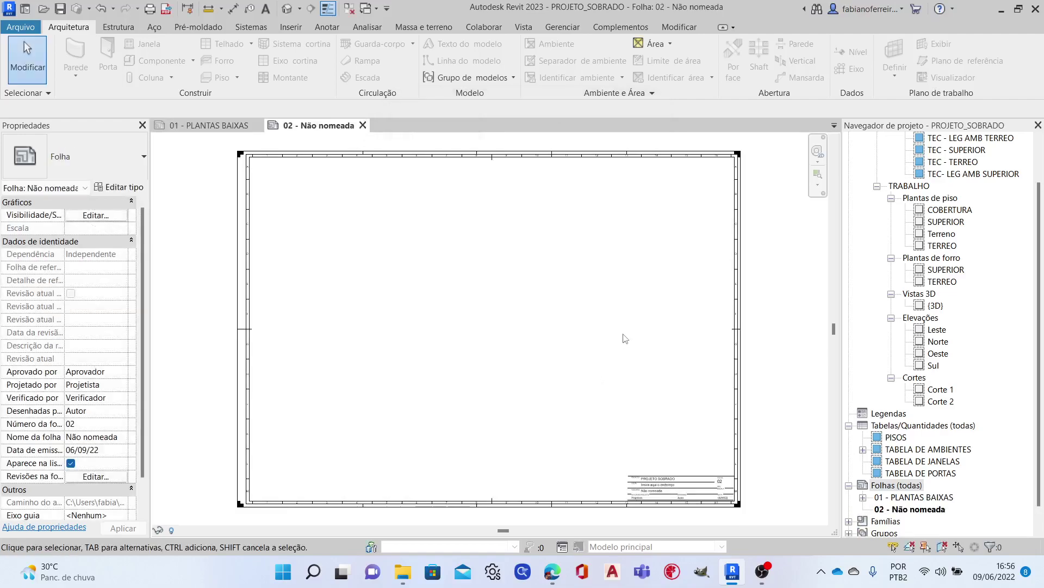
{"action": "scroll", "coordinate": [690, 417], "scroll_direction": "up", "scroll_amount": 1}
{"action": "scroll", "coordinate": [725, 426], "scroll_direction": "up", "scroll_amount": 1}
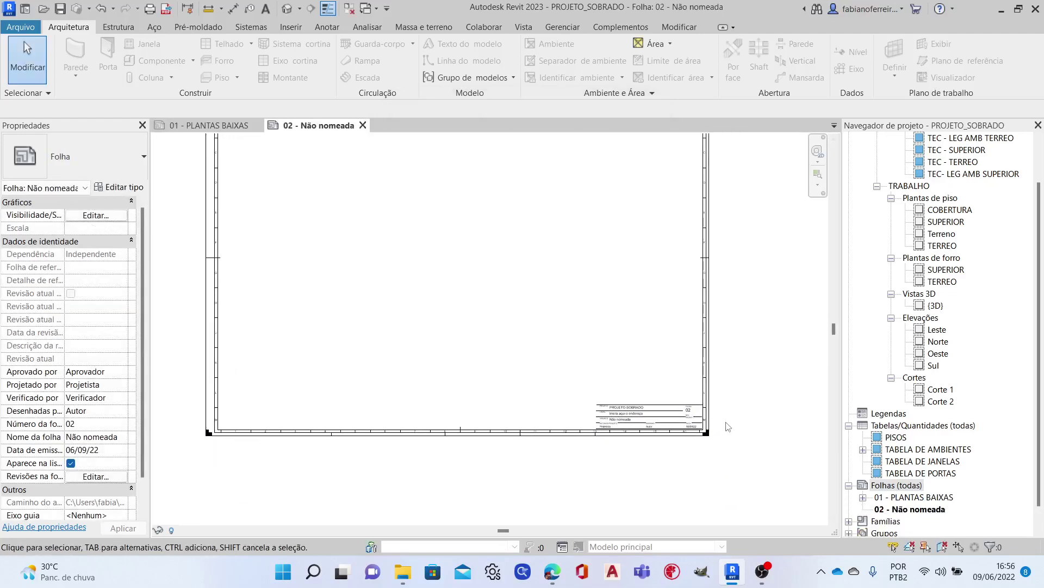
{"action": "scroll", "coordinate": [725, 427], "scroll_direction": "up", "scroll_amount": 1}
{"action": "scroll", "coordinate": [916, 473], "scroll_direction": "up", "scroll_amount": 1}
{"action": "scroll", "coordinate": [914, 474], "scroll_direction": "down", "scroll_amount": 2}
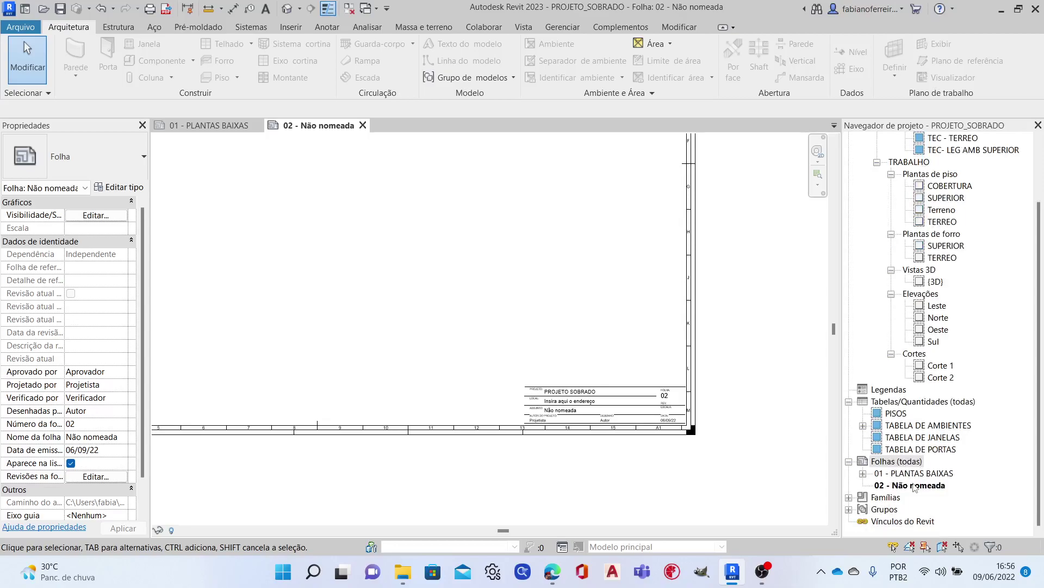
{"action": "left_click", "coordinate": [916, 485]}
Rename sheet 02 to ELEVAÇÕES.
{"action": "right_click", "coordinate": [915, 486]}
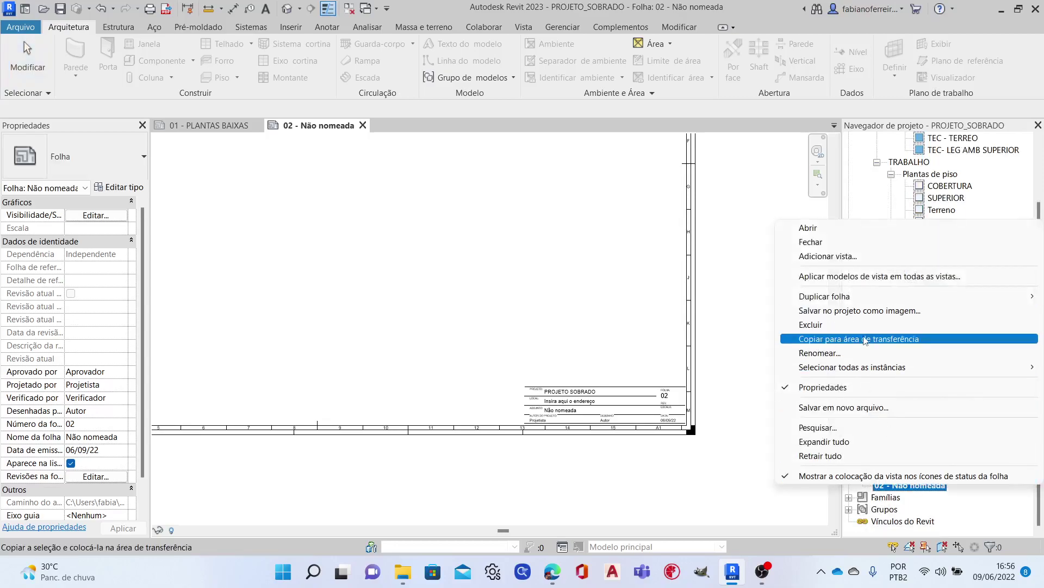
{"action": "left_click", "coordinate": [864, 352]}
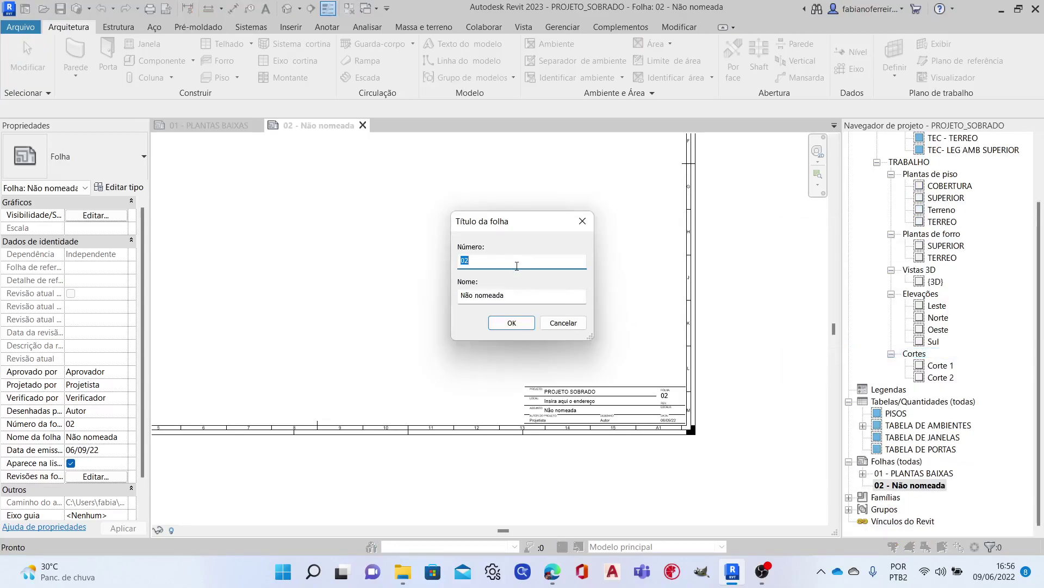
{"action": "left_click_drag", "start_coordinate": [525, 293], "coordinate": [435, 313]}
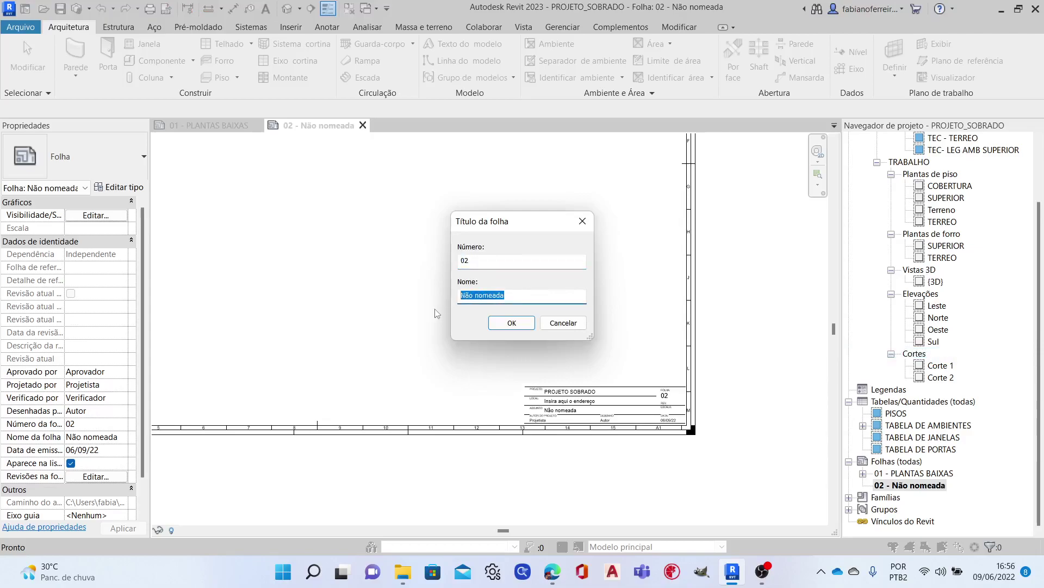
{"action": "type", "text": "ELE"}
{"action": "type", "text": "VAÇÕES"}
{"action": "left_click", "coordinate": [518, 324]}
Open sheet 01 - PLANTAS BAIXAS again for comparison.
{"action": "scroll", "coordinate": [604, 435], "scroll_direction": "up", "scroll_amount": 2}
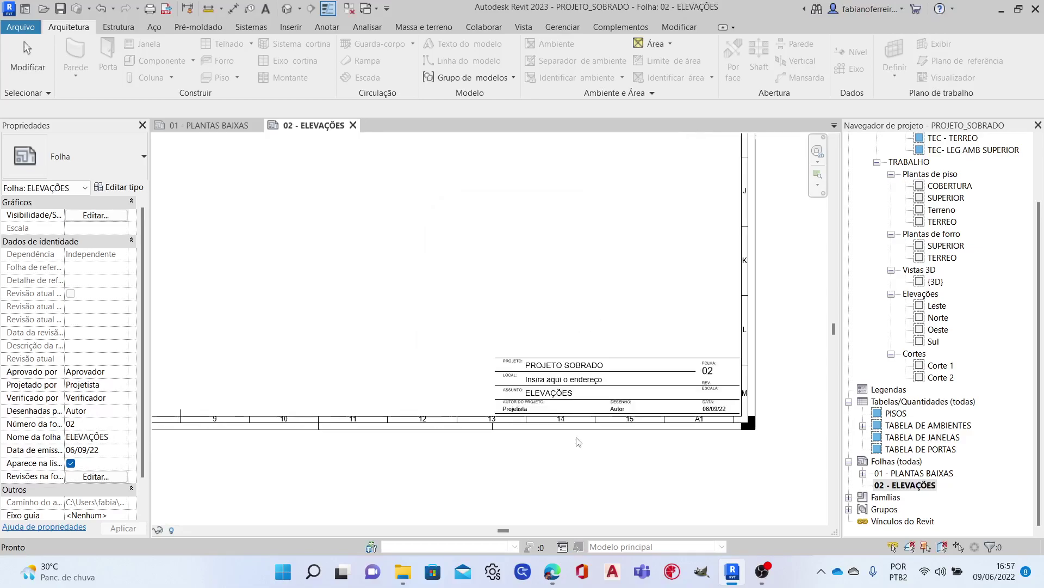
{"action": "scroll", "coordinate": [579, 435], "scroll_direction": "up", "scroll_amount": 3}
{"action": "scroll", "coordinate": [578, 409], "scroll_direction": "up", "scroll_amount": 1}
{"action": "scroll", "coordinate": [379, 406], "scroll_direction": "down", "scroll_amount": 2}
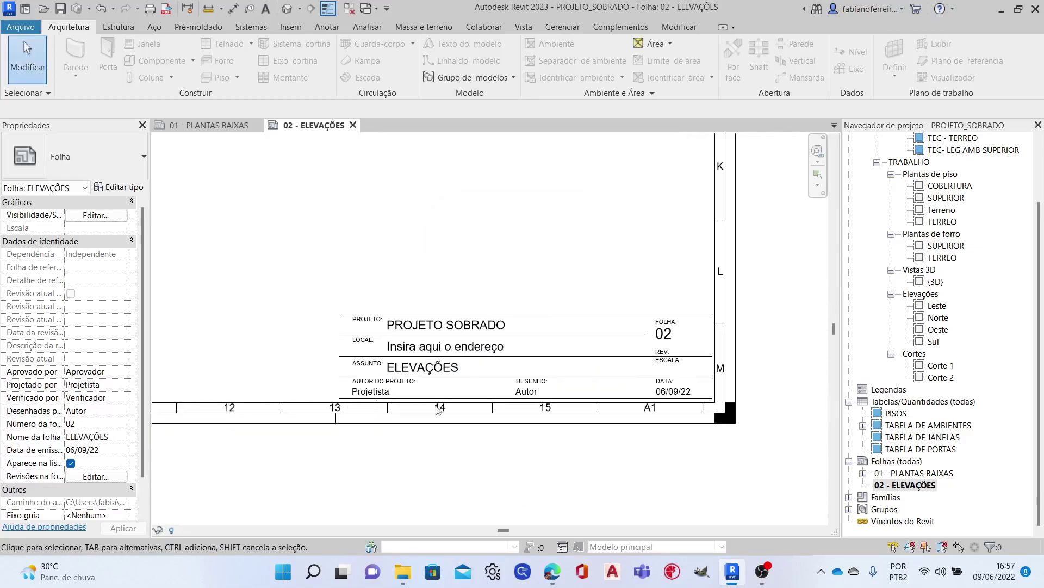
{"action": "scroll", "coordinate": [380, 405], "scroll_direction": "up", "scroll_amount": 2}
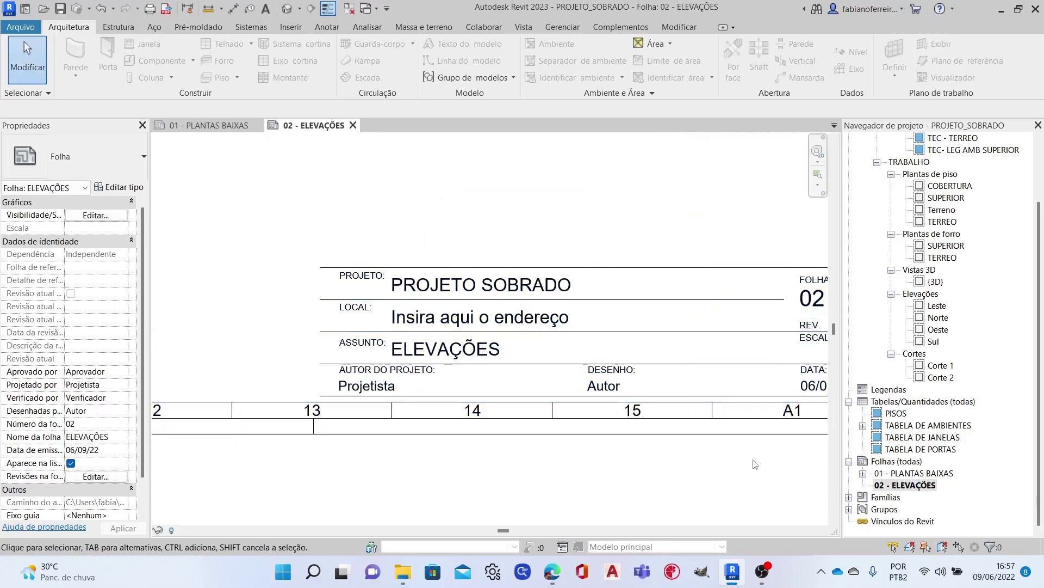
{"action": "left_click", "coordinate": [218, 126]}
{"action": "scroll", "coordinate": [674, 479], "scroll_direction": "up", "scroll_amount": 2}
{"action": "scroll", "coordinate": [674, 479], "scroll_direction": "up", "scroll_amount": 1}
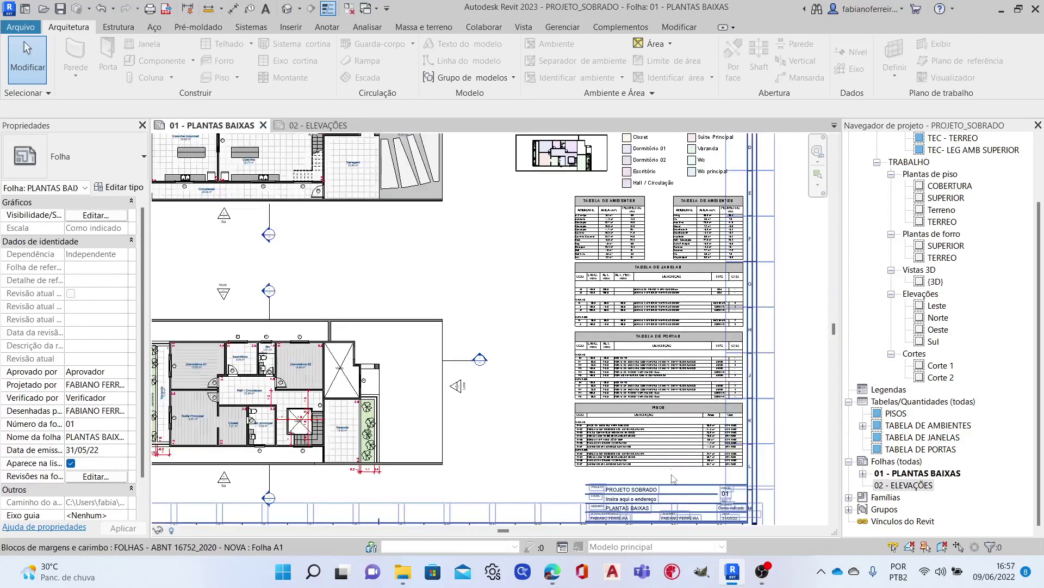
{"action": "scroll", "coordinate": [674, 479], "scroll_direction": "up", "scroll_amount": 2}
{"action": "scroll", "coordinate": [572, 424], "scroll_direction": "up", "scroll_amount": 1}
{"action": "scroll", "coordinate": [500, 381], "scroll_direction": "up", "scroll_amount": 1}
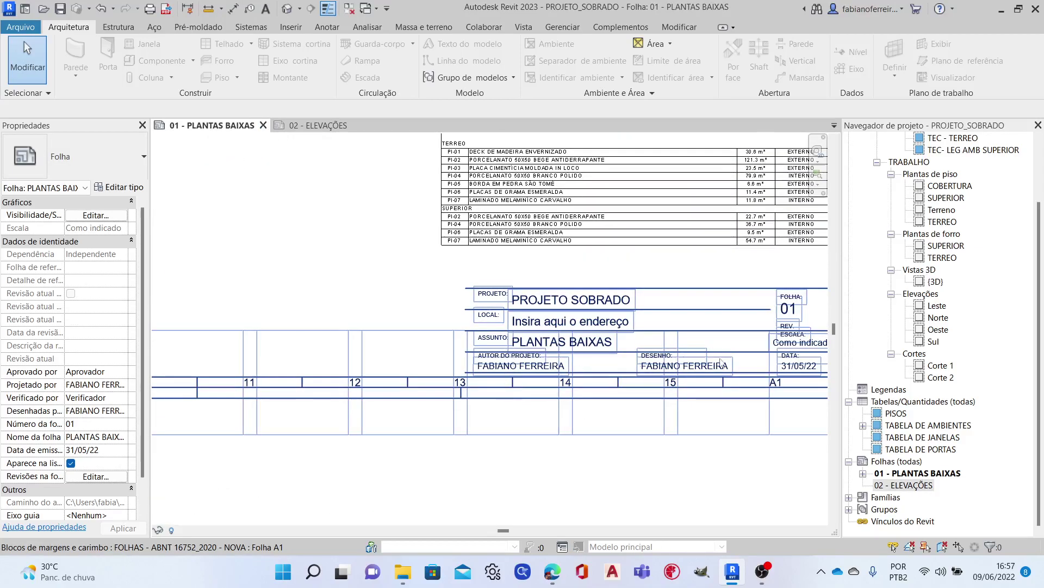
{"action": "scroll", "coordinate": [527, 351], "scroll_direction": "down", "scroll_amount": 1}
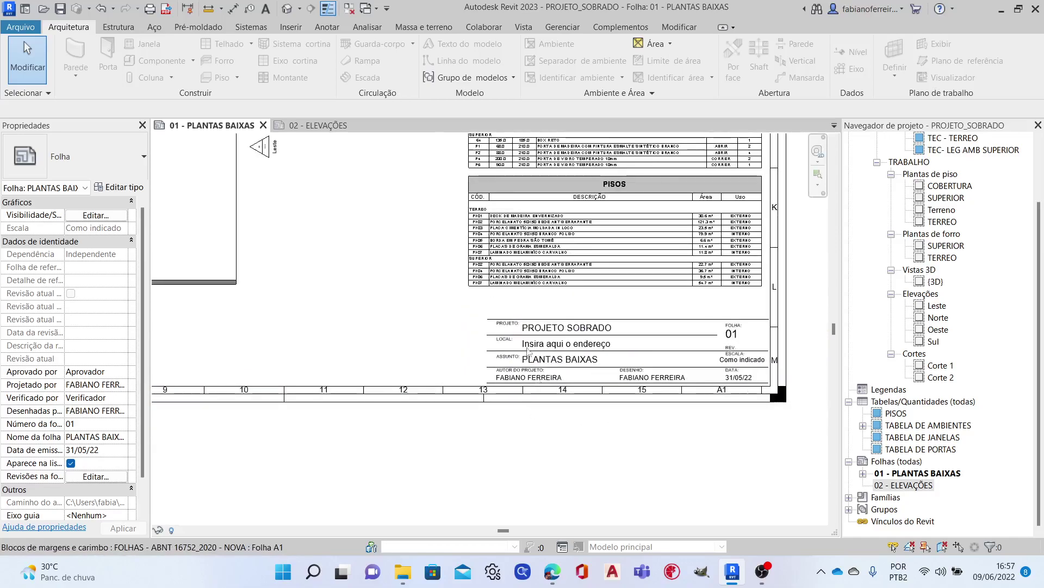
{"action": "left_click", "coordinate": [316, 125]}
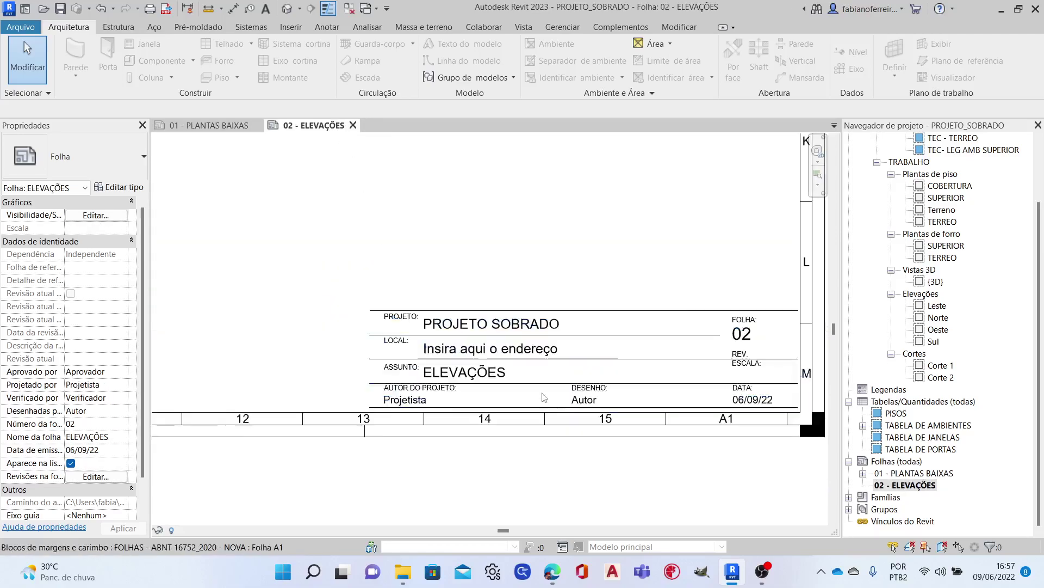
{"action": "scroll", "coordinate": [566, 326], "scroll_direction": "down", "scroll_amount": 1}
{"action": "scroll", "coordinate": [517, 272], "scroll_direction": "down", "scroll_amount": 1}
{"action": "scroll", "coordinate": [446, 286], "scroll_direction": "down", "scroll_amount": 1}
{"action": "scroll", "coordinate": [457, 304], "scroll_direction": "down", "scroll_amount": 1}
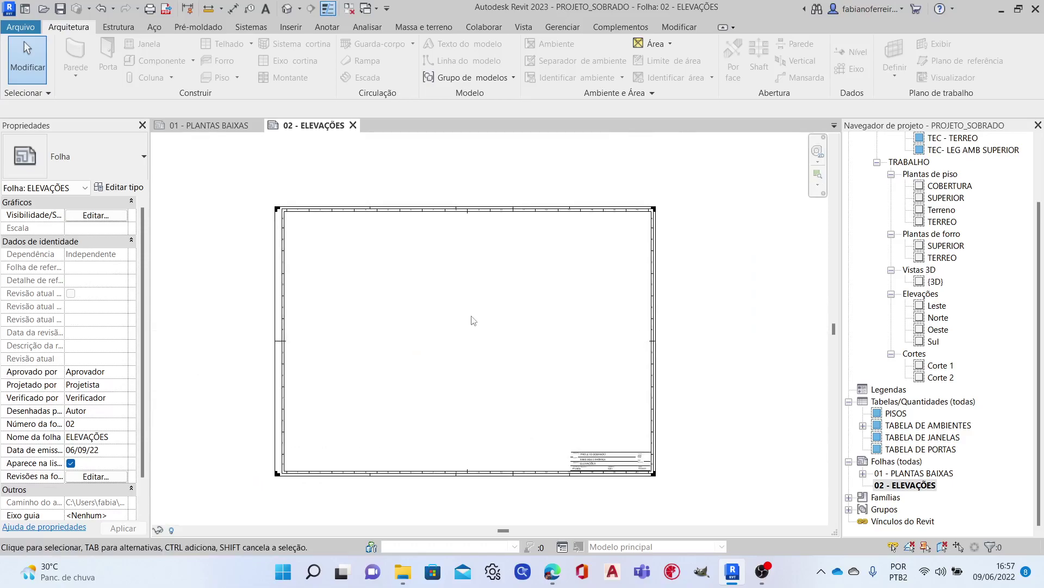
{"action": "scroll", "coordinate": [472, 320], "scroll_direction": "up", "scroll_amount": 1}
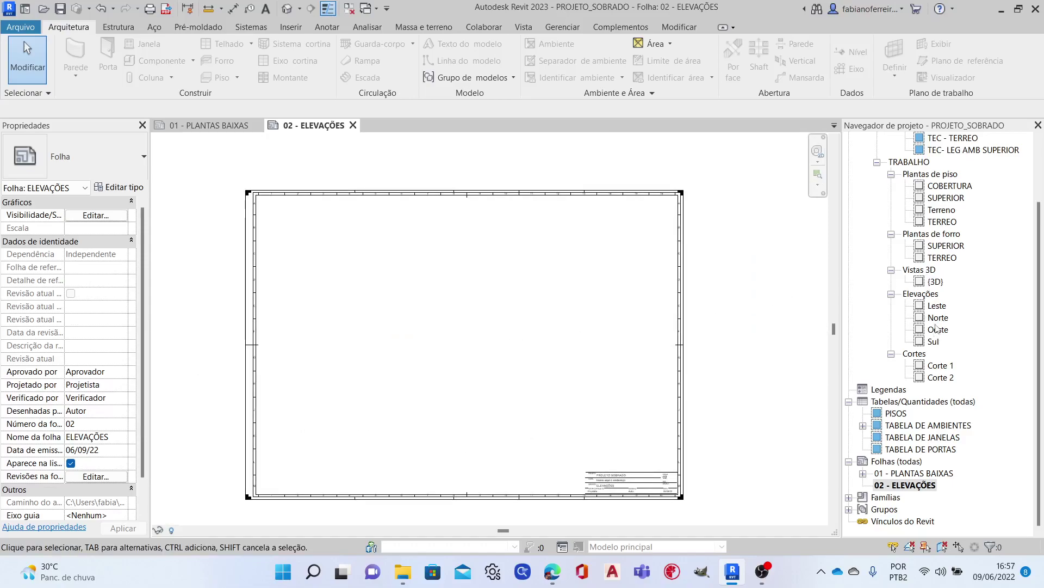
{"action": "left_click", "coordinate": [941, 307]}
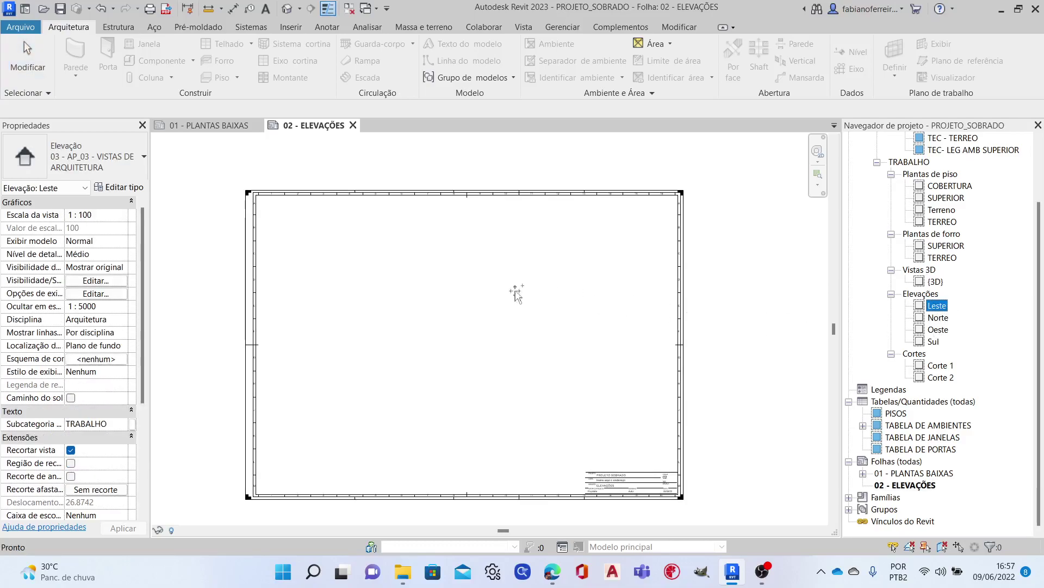
{"action": "left_click_drag", "start_coordinate": [377, 258], "coordinate": [387, 265]}
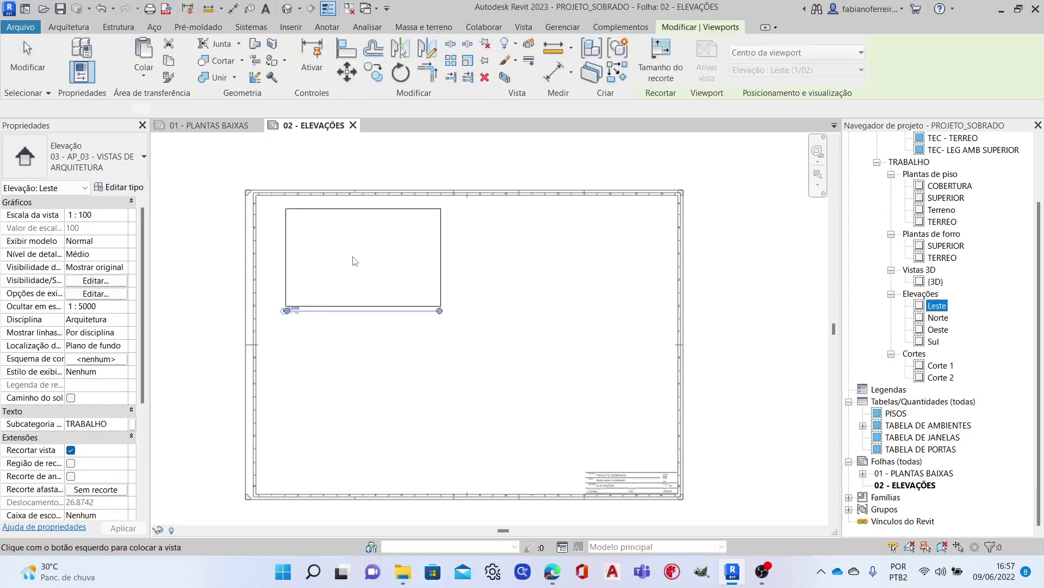
{"action": "left_click", "coordinate": [338, 254]}
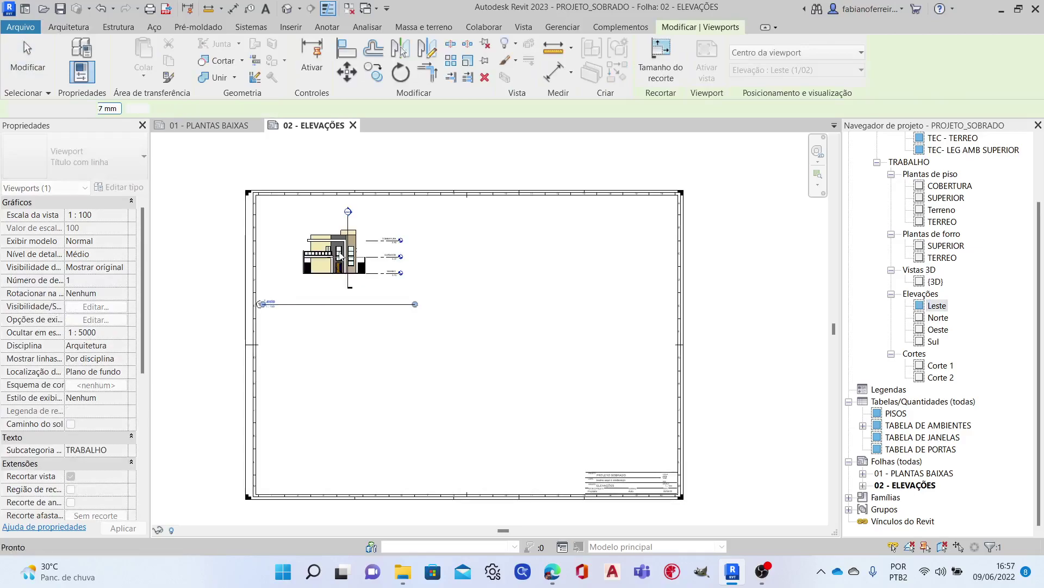
{"action": "left_click", "coordinate": [433, 168]}
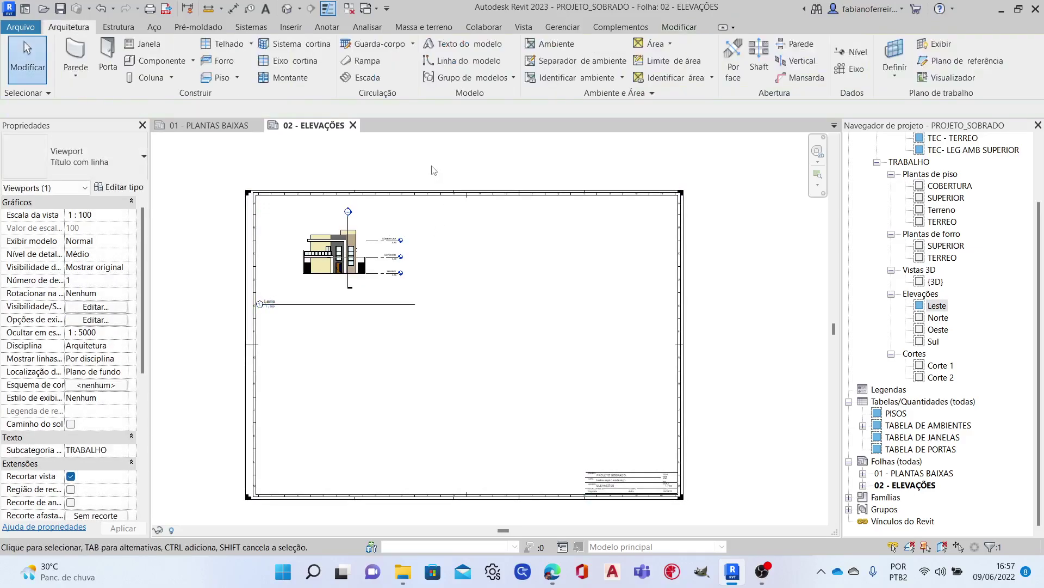
{"action": "left_click", "coordinate": [939, 317]}
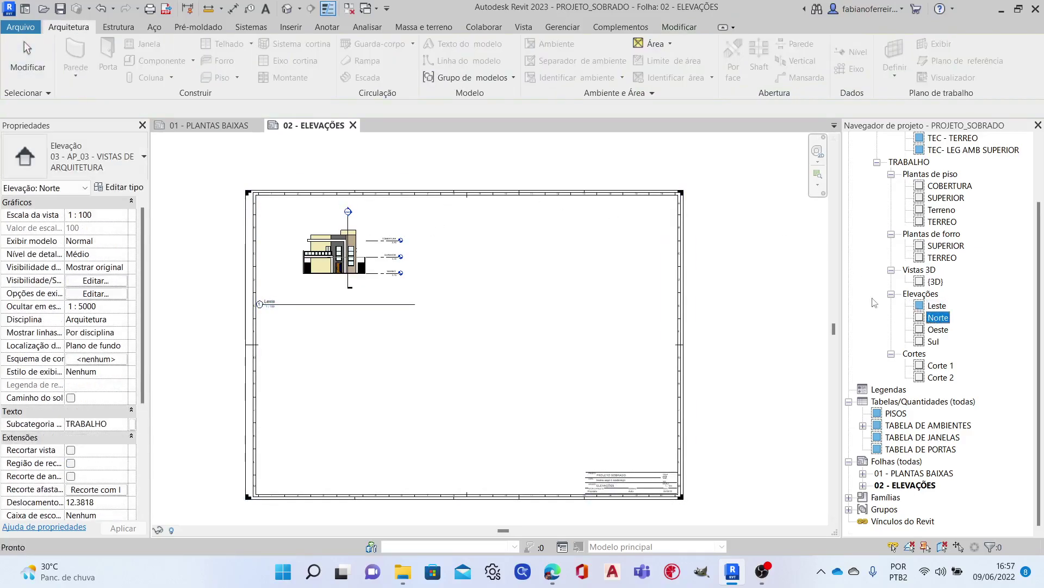
{"action": "scroll", "coordinate": [875, 303], "scroll_direction": "up", "scroll_amount": 2}
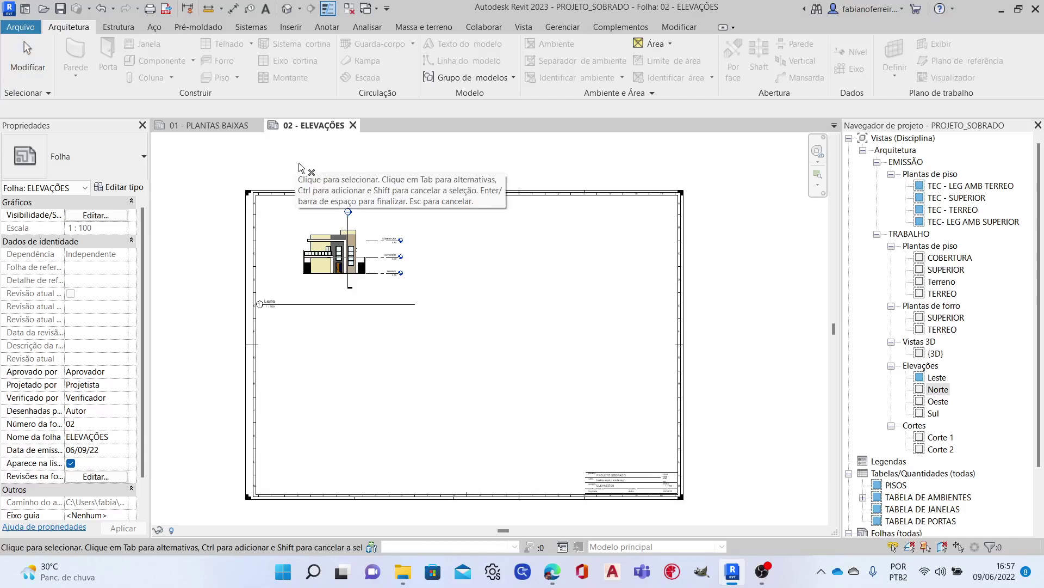
{"action": "left_click", "coordinate": [349, 246]}
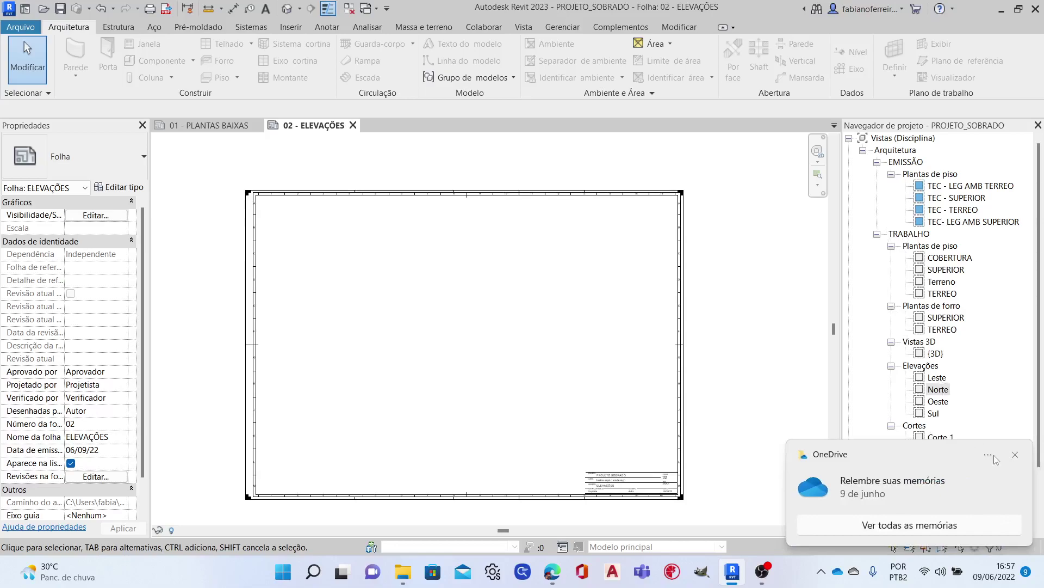
Duplicate the Leste elevation as an independent view.
{"action": "left_click", "coordinate": [1015, 456]}
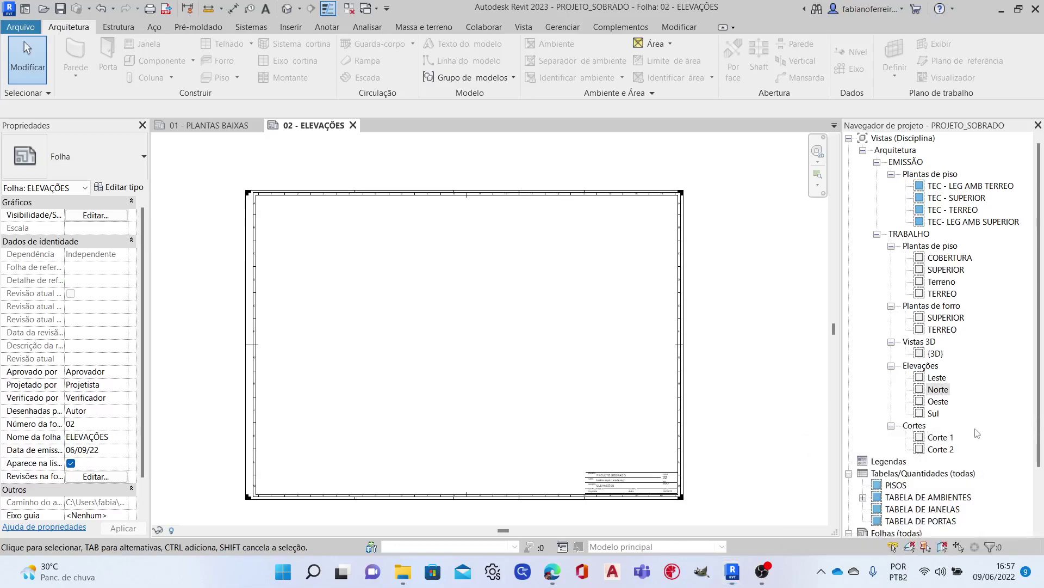
{"action": "left_click", "coordinate": [937, 377]}
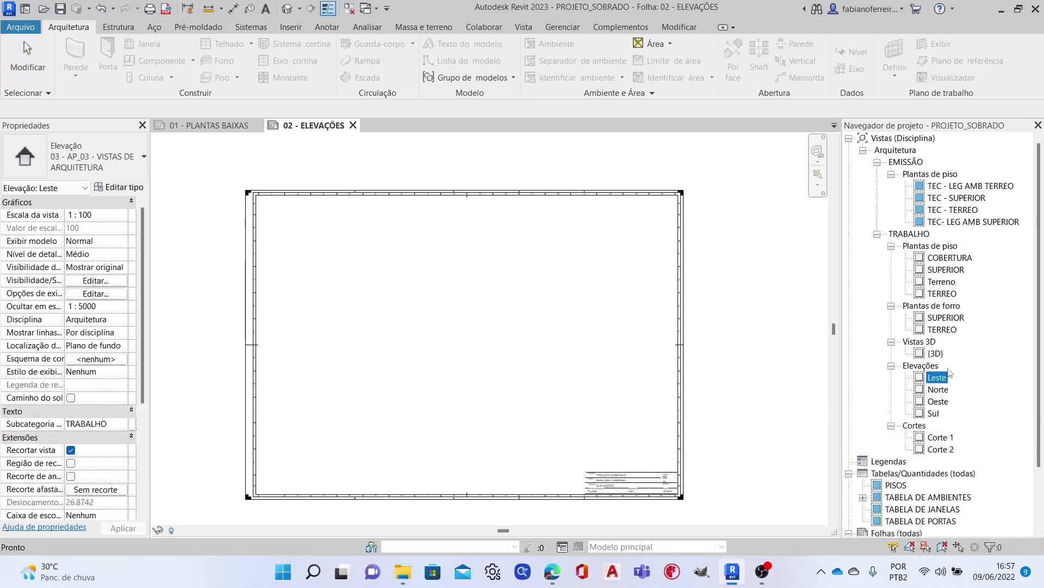
{"action": "right_click", "coordinate": [941, 379]}
{"action": "mouse_move", "coordinate": [906, 160]}
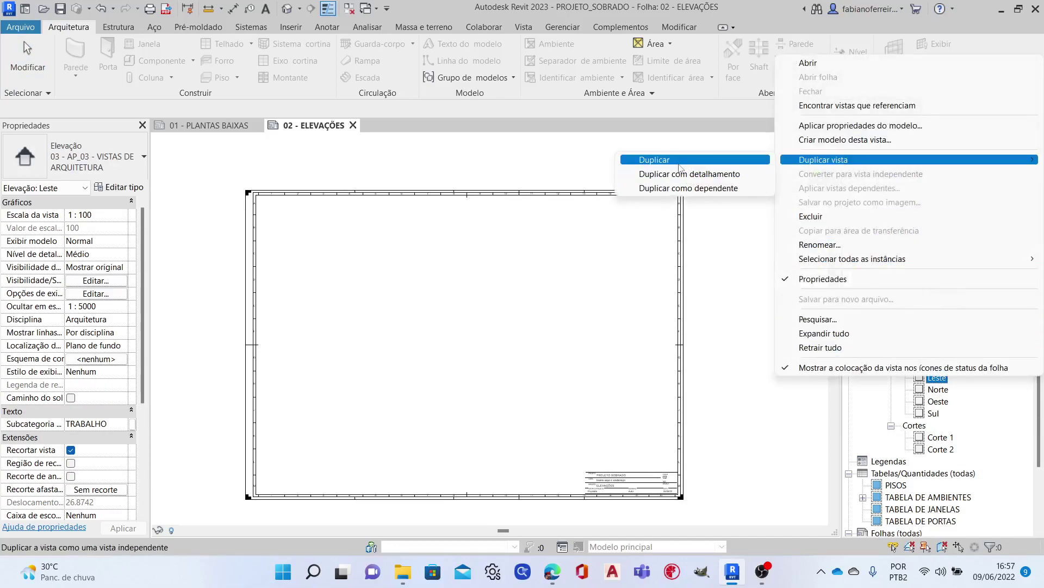
{"action": "left_click", "coordinate": [681, 161]}
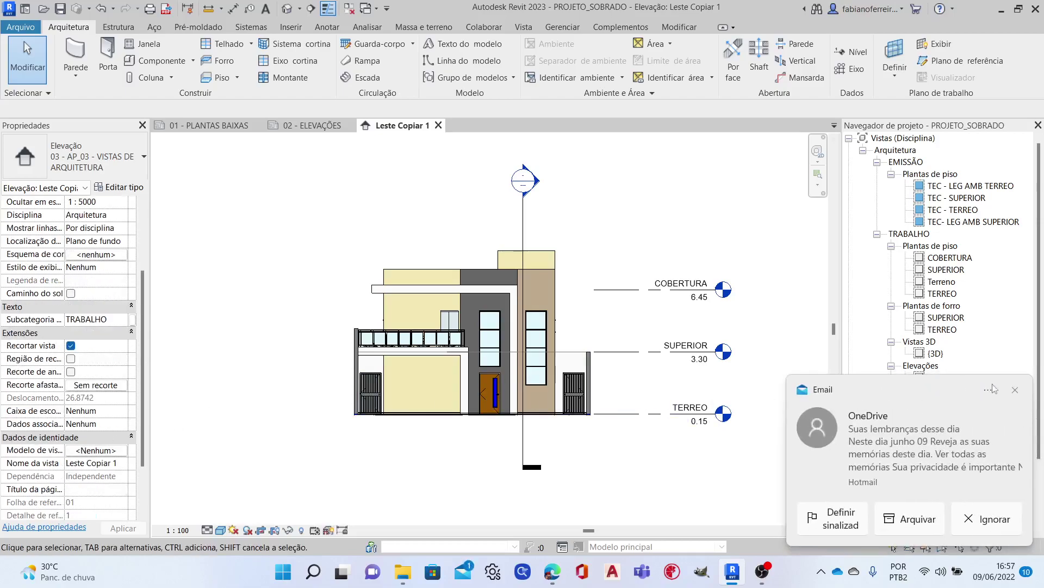
{"action": "left_click", "coordinate": [1016, 390]}
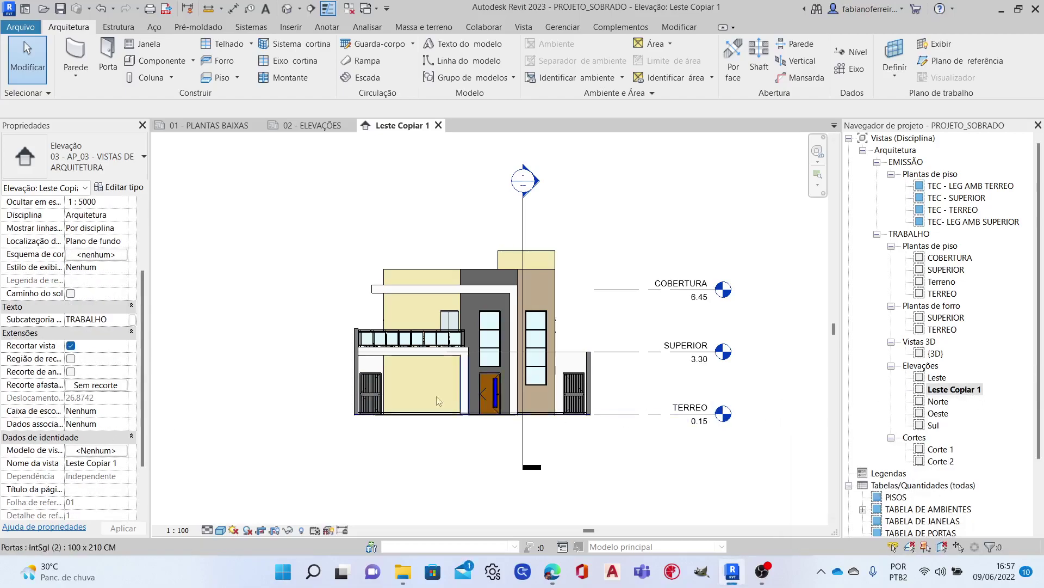
Set the copied view's Subcategoria to EMISSÃO in Properties.
{"action": "scroll", "coordinate": [66, 387], "scroll_direction": "down", "scroll_amount": 2}
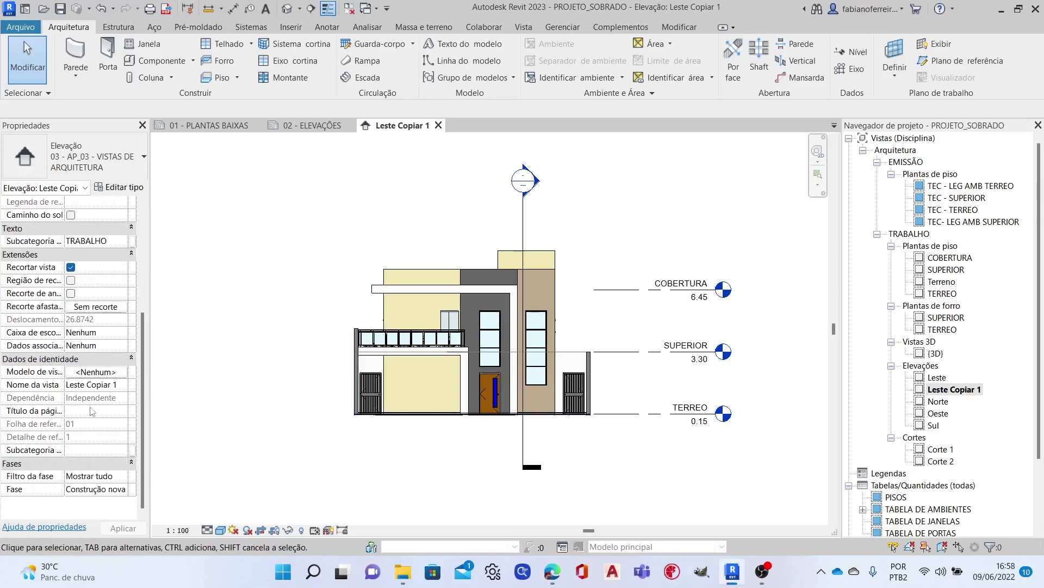
{"action": "left_click", "coordinate": [124, 448]}
{"action": "scroll", "coordinate": [89, 418], "scroll_direction": "up", "scroll_amount": 1}
{"action": "scroll", "coordinate": [90, 408], "scroll_direction": "up", "scroll_amount": 1}
{"action": "scroll", "coordinate": [90, 397], "scroll_direction": "up", "scroll_amount": 2}
{"action": "scroll", "coordinate": [90, 385], "scroll_direction": "up", "scroll_amount": 1}
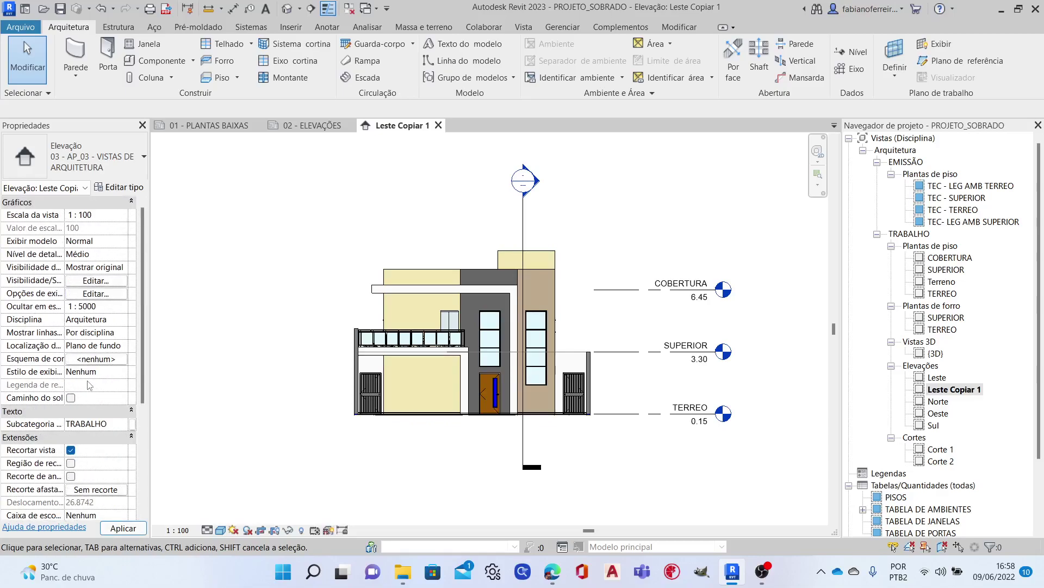
{"action": "left_click", "coordinate": [124, 424]}
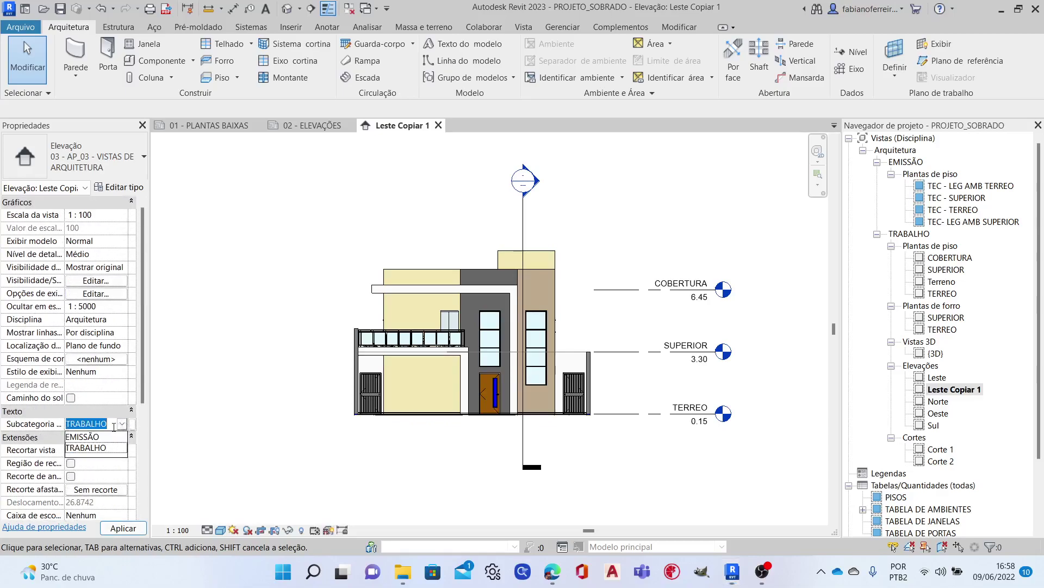
{"action": "left_click", "coordinate": [87, 437]}
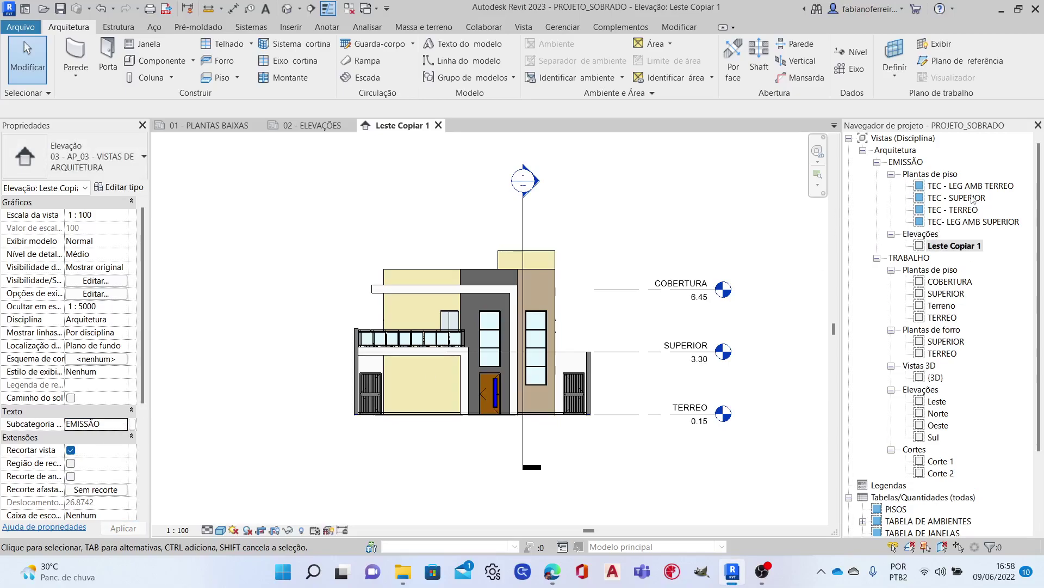
Rename the copied view to TEC - LESTE.
{"action": "right_click", "coordinate": [962, 248]}
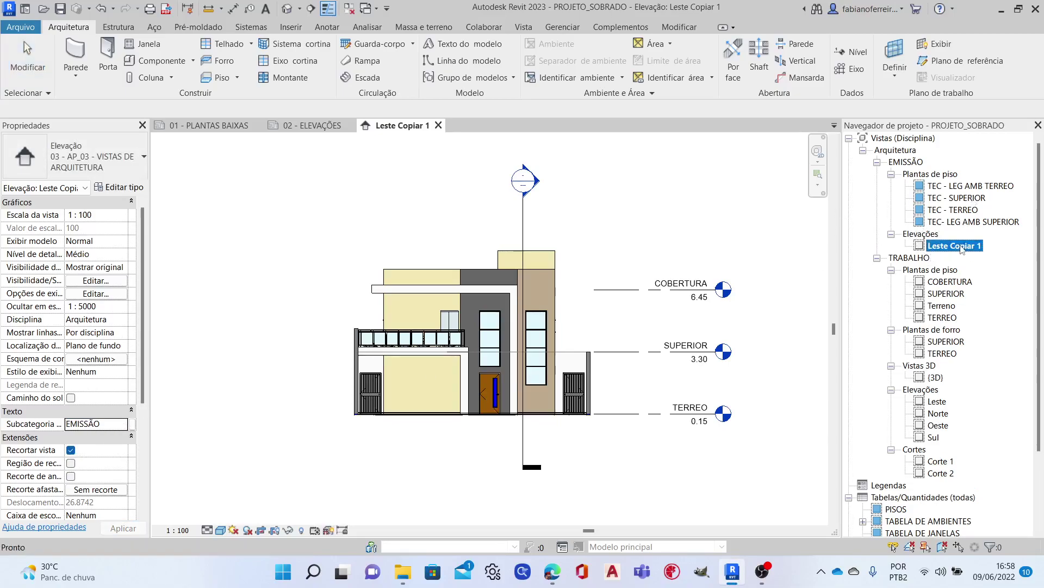
{"action": "left_click", "coordinate": [838, 425]}
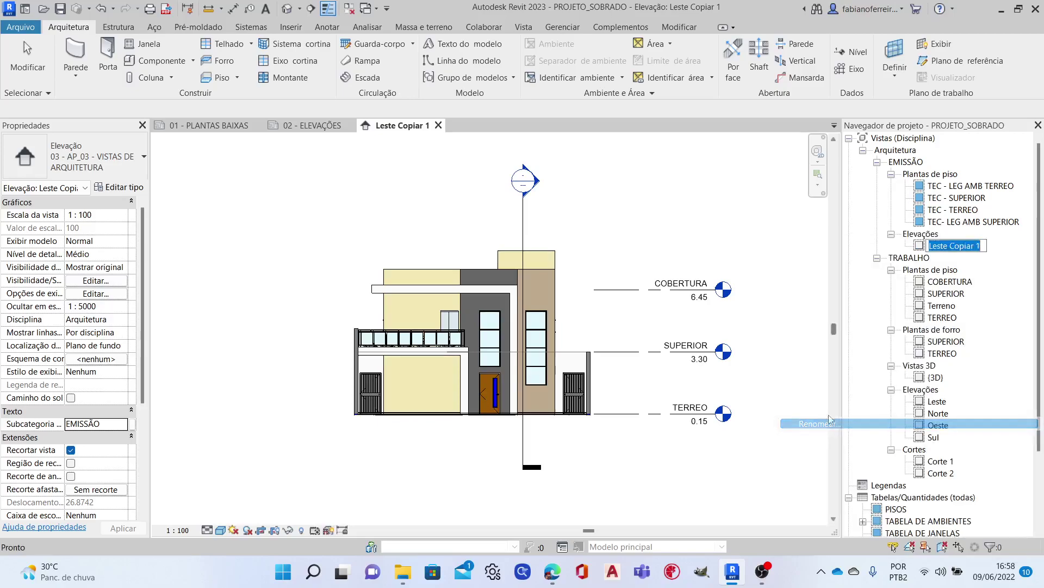
{"action": "type", "text": "TEC - LESTE"}
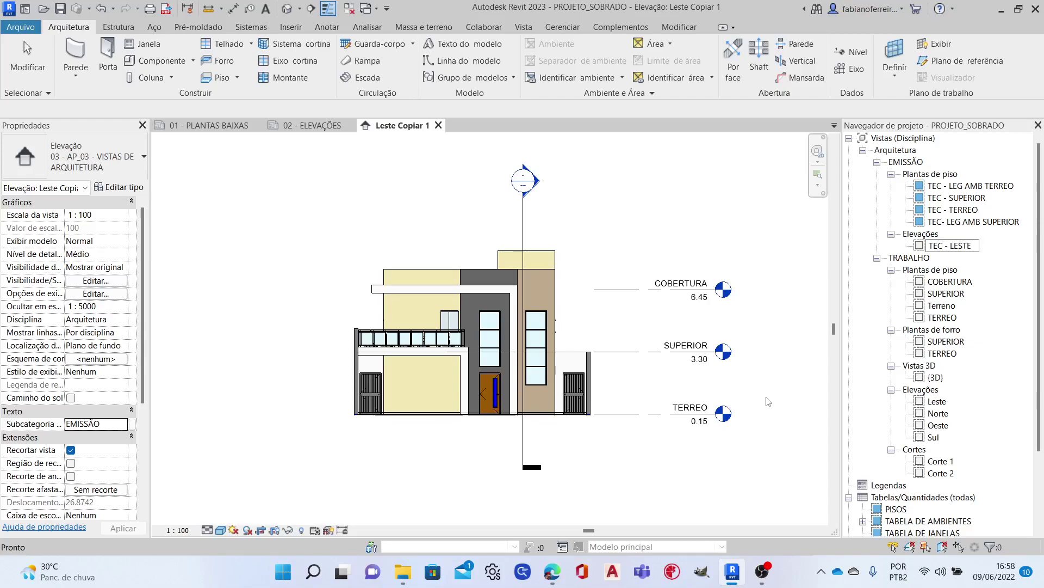
{"action": "key", "text": "Return"}
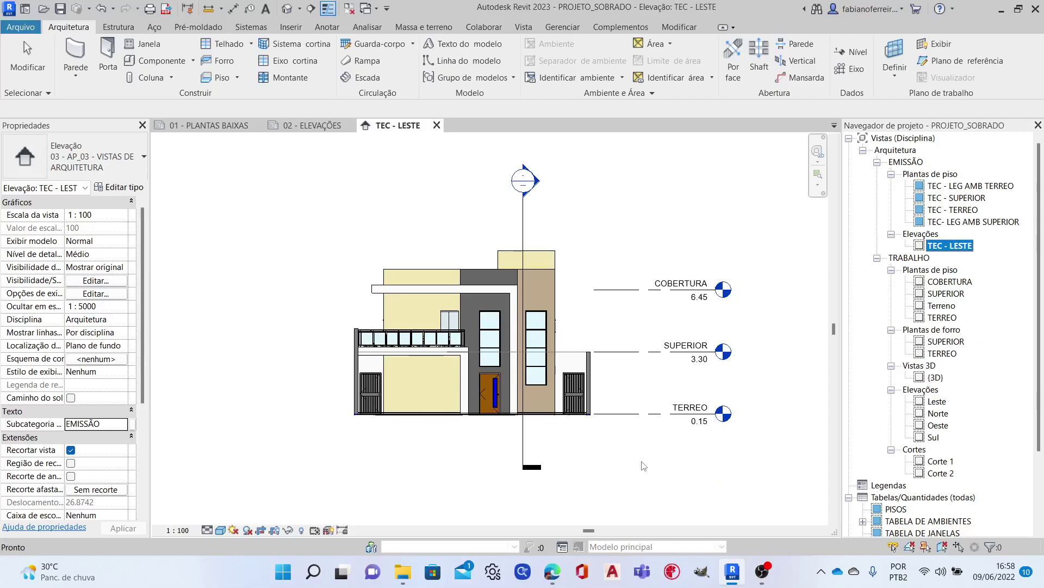
Hide the Cortes and Níveis annotation categories through VG.
{"action": "left_click", "coordinate": [744, 219]}
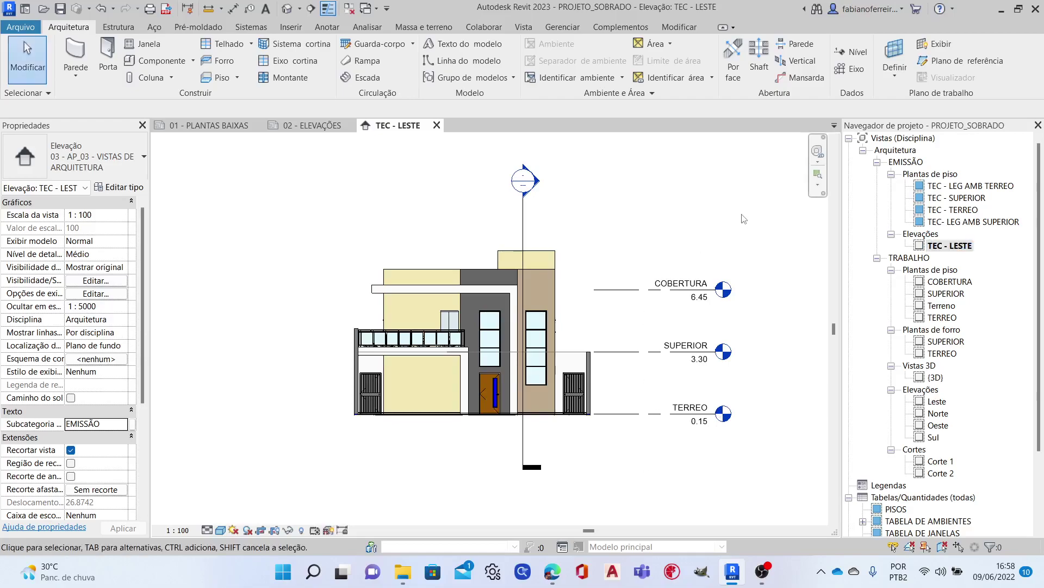
{"action": "middle_click_drag", "start_coordinate": [723, 217], "coordinate": [698, 218]}
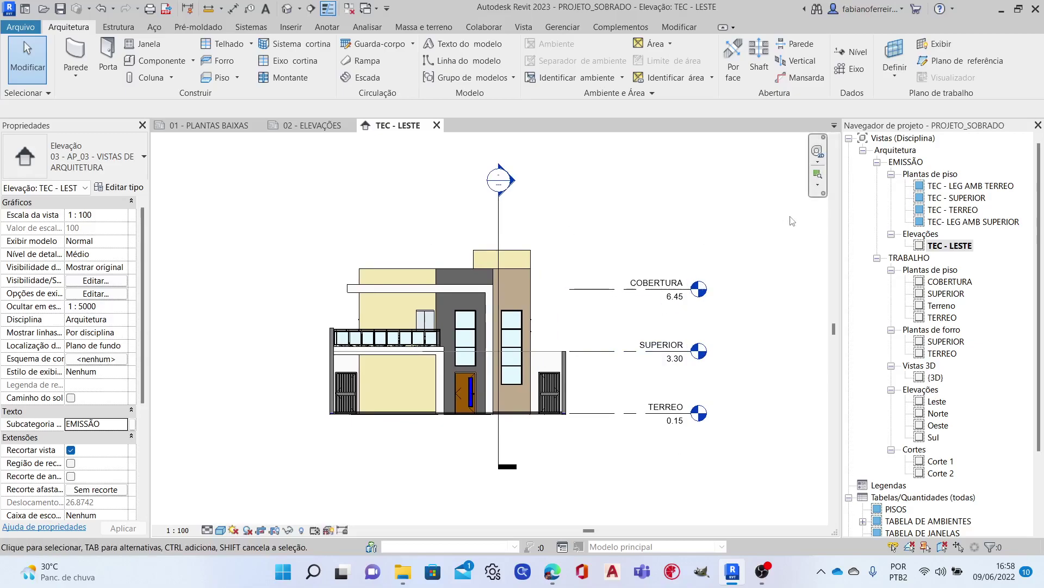
{"action": "key", "text": "v"}
{"action": "key", "text": "g"}
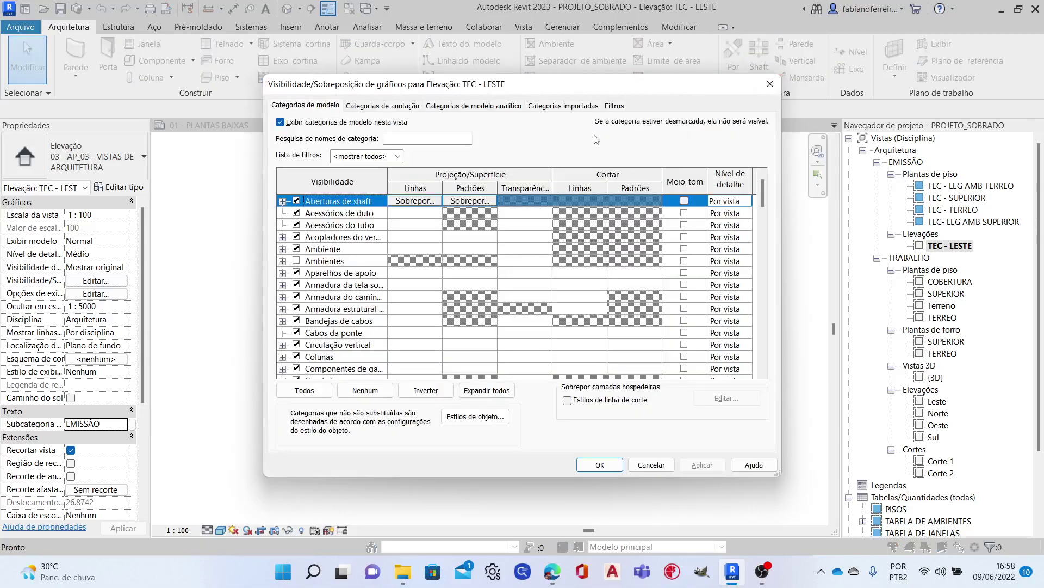
{"action": "left_click", "coordinate": [395, 106]}
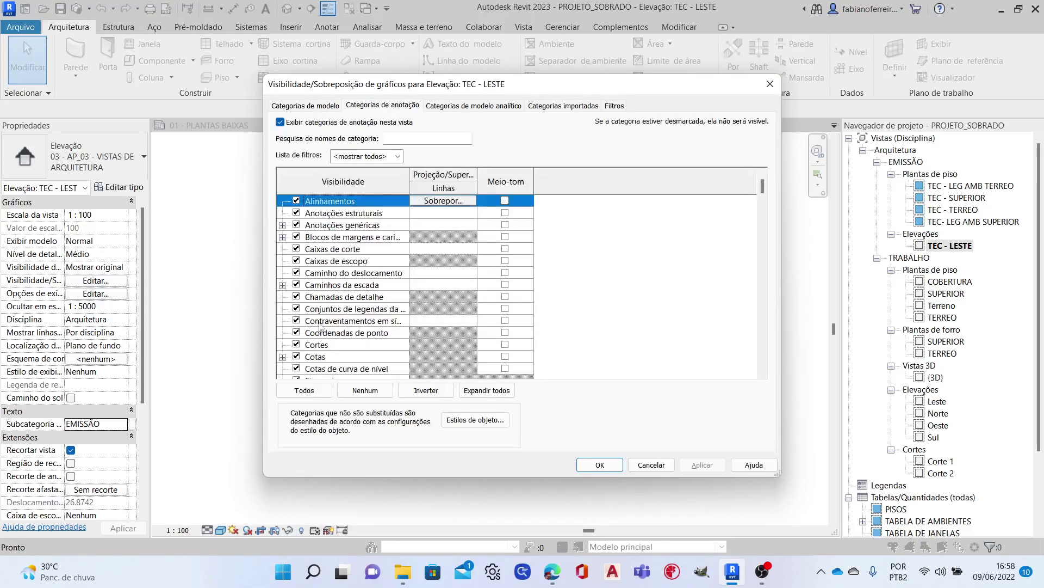
{"action": "left_click", "coordinate": [296, 344]}
{"action": "scroll", "coordinate": [653, 245], "scroll_direction": "down", "scroll_amount": 2}
{"action": "scroll", "coordinate": [735, 203], "scroll_direction": "down", "scroll_amount": 3}
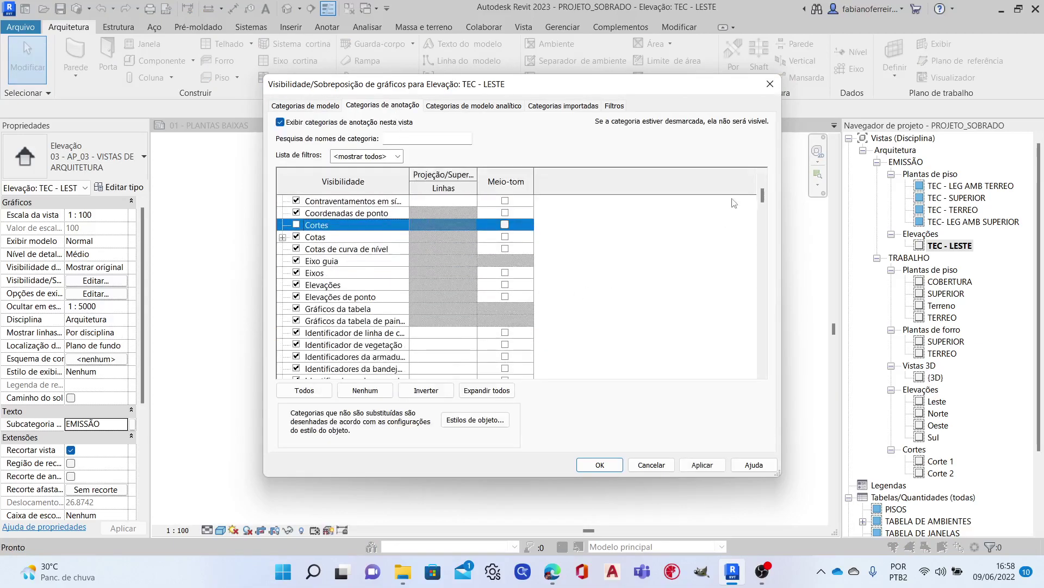
{"action": "left_click_drag", "start_coordinate": [763, 196], "coordinate": [741, 359]}
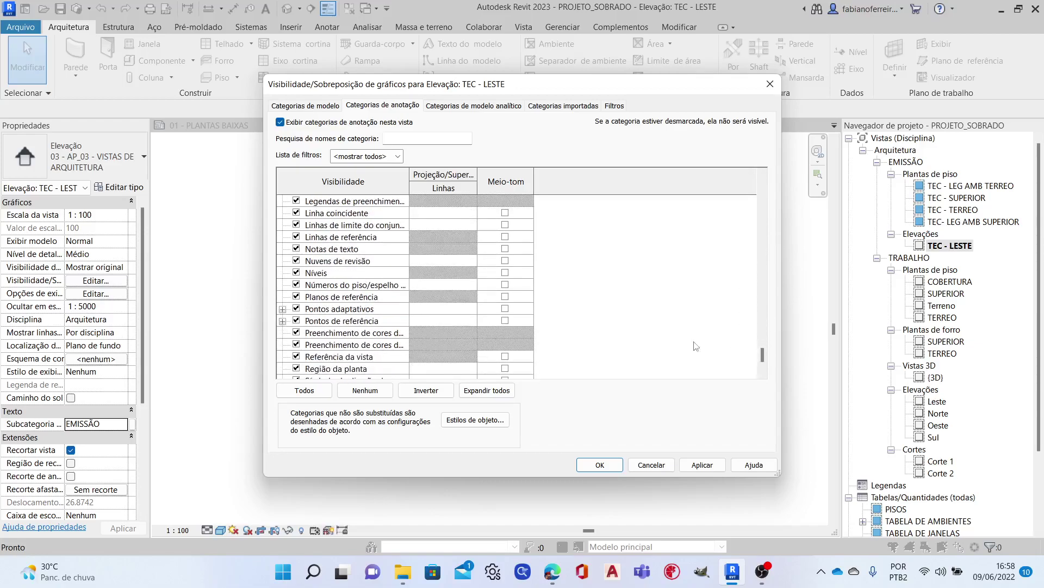
{"action": "left_click", "coordinate": [296, 273]}
{"action": "left_click", "coordinate": [601, 465]}
Hide the two imported DWG drawings under Categorias importadas.
{"action": "scroll", "coordinate": [626, 366], "scroll_direction": "up", "scroll_amount": 2}
{"action": "scroll", "coordinate": [626, 366], "scroll_direction": "up", "scroll_amount": 3}
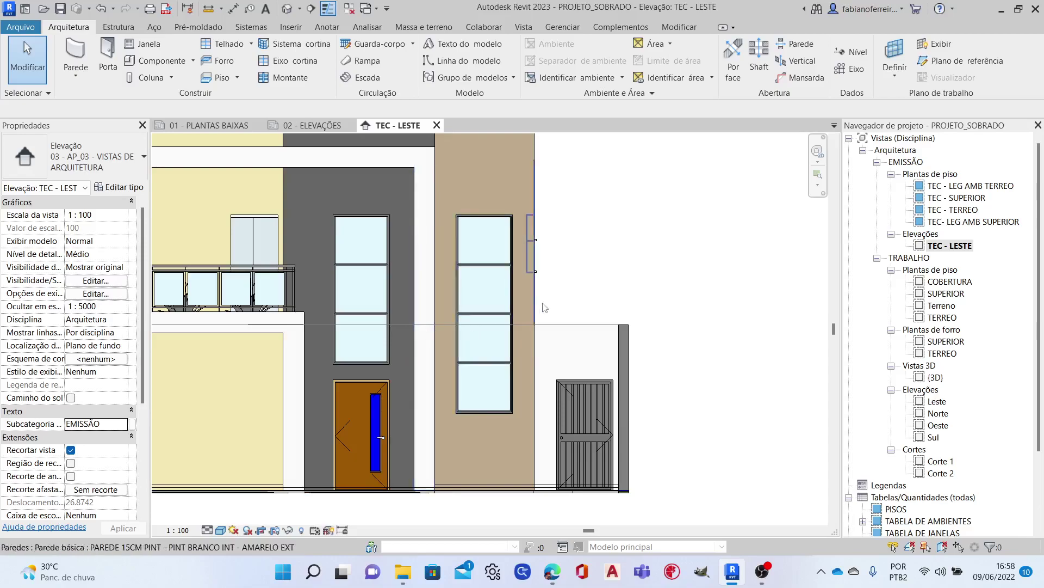
{"action": "scroll", "coordinate": [599, 280], "scroll_direction": "down", "scroll_amount": 5}
{"action": "middle_click_drag", "start_coordinate": [610, 278], "coordinate": [624, 288]}
{"action": "scroll", "coordinate": [624, 288], "scroll_direction": "up", "scroll_amount": 2}
{"action": "scroll", "coordinate": [625, 285], "scroll_direction": "up", "scroll_amount": 1}
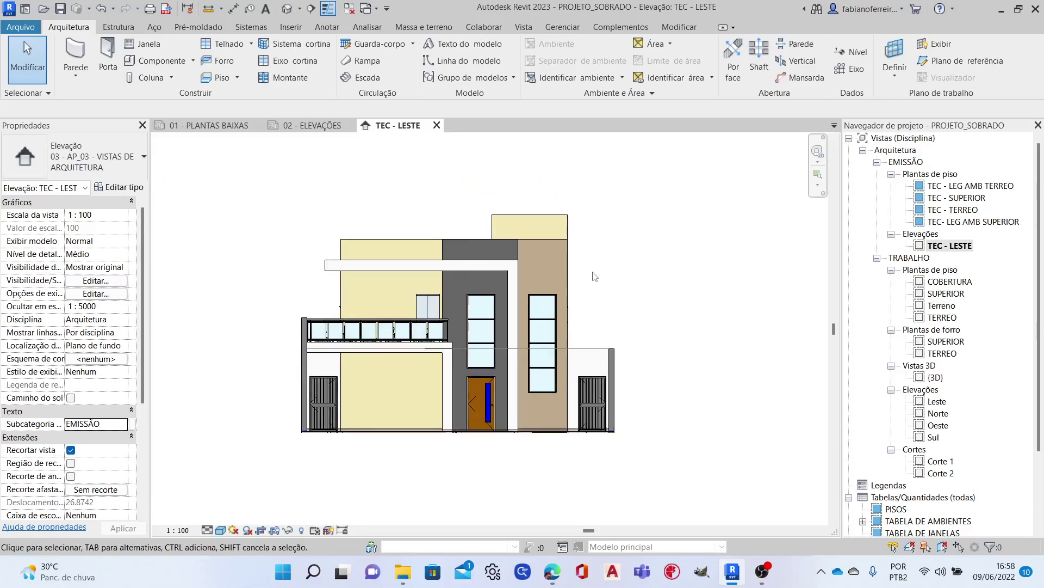
{"action": "scroll", "coordinate": [669, 275], "scroll_direction": "up", "scroll_amount": 1}
{"action": "scroll", "coordinate": [656, 266], "scroll_direction": "up", "scroll_amount": 1}
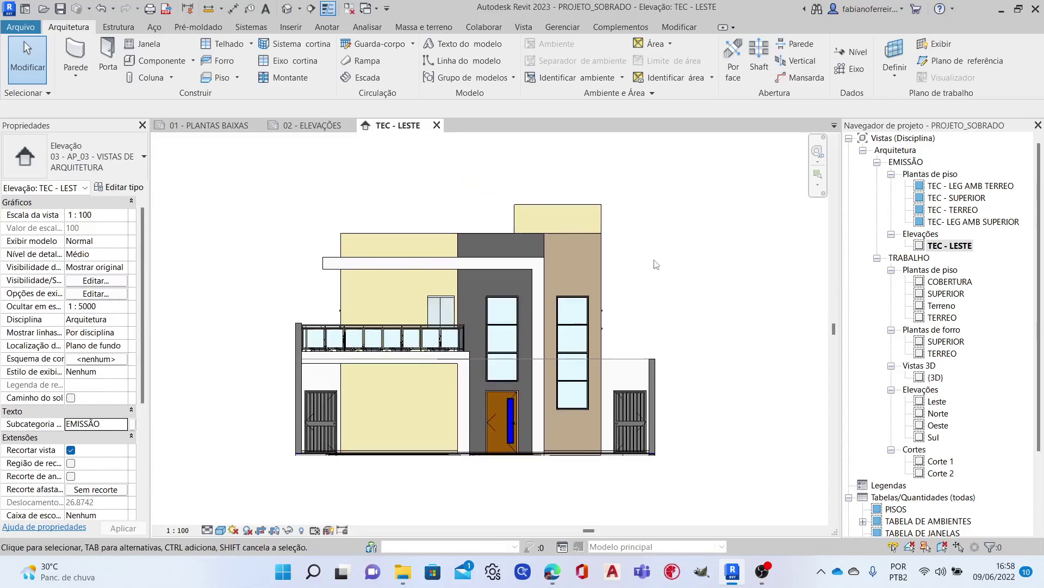
{"action": "key", "text": "v"}
{"action": "key", "text": "v"}
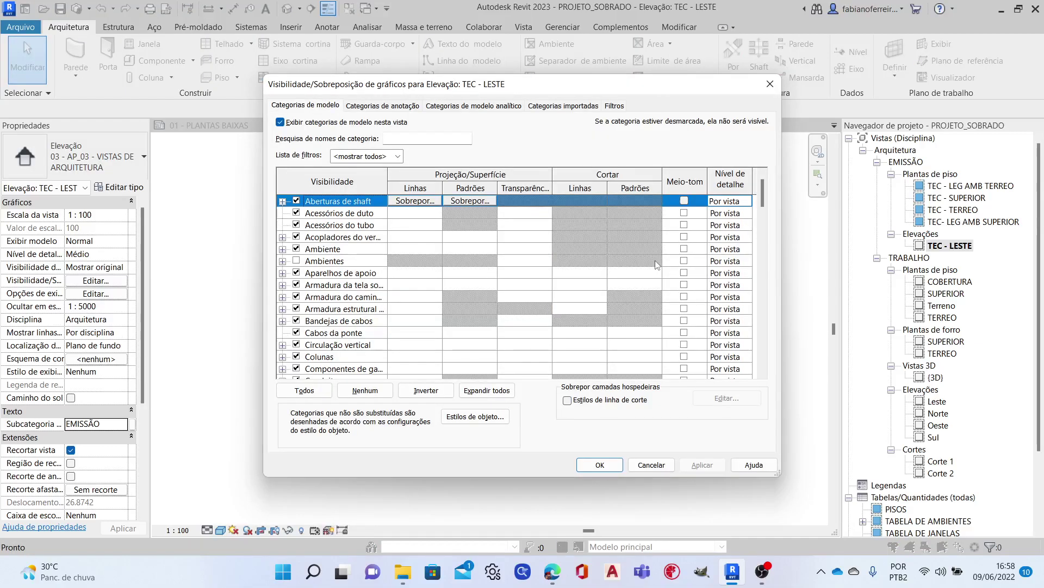
{"action": "left_click", "coordinate": [564, 109]}
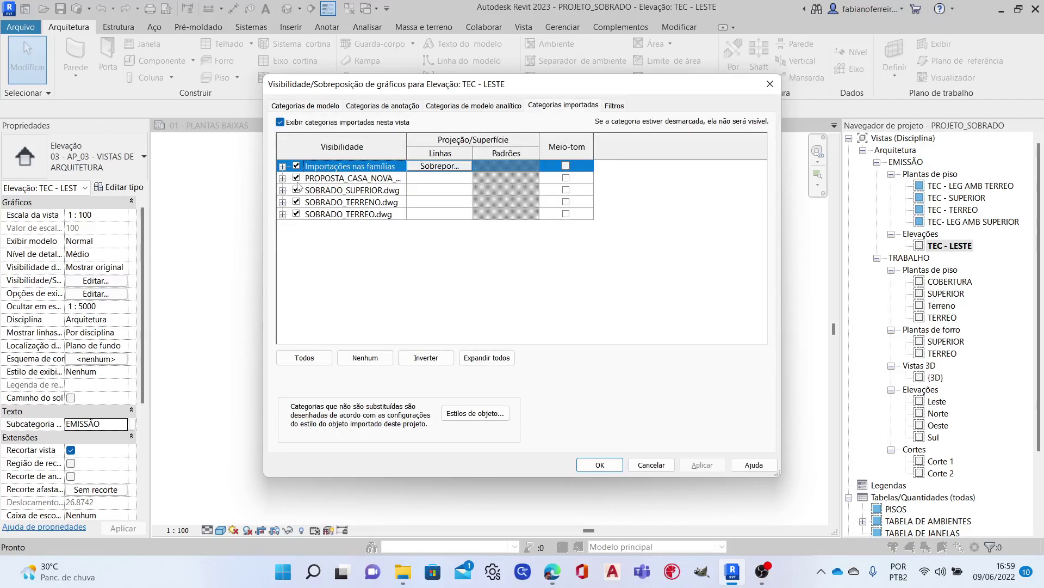
{"action": "left_click", "coordinate": [297, 178]}
{"action": "left_click", "coordinate": [297, 202]}
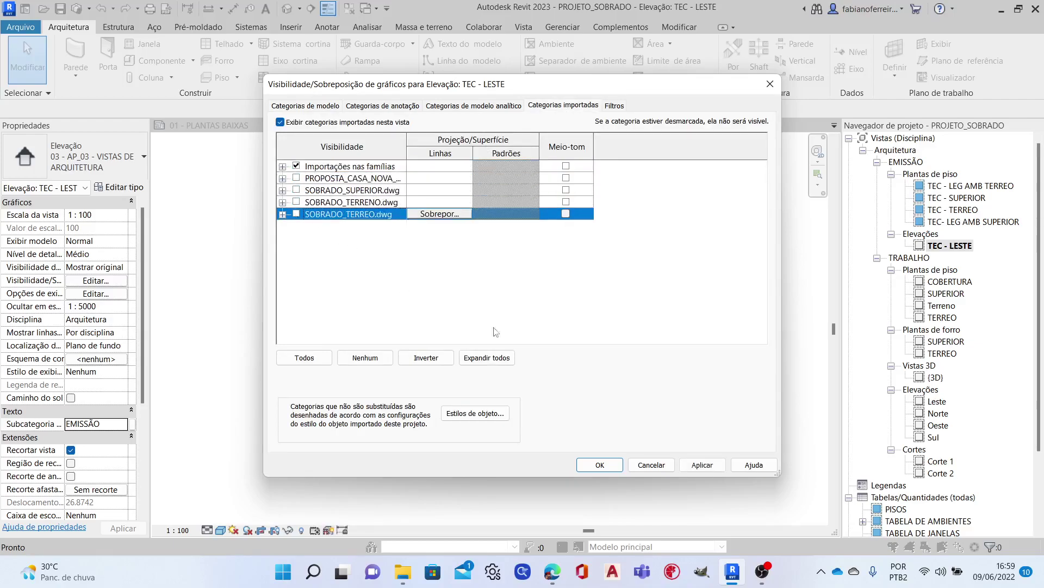
{"action": "left_click", "coordinate": [606, 467]}
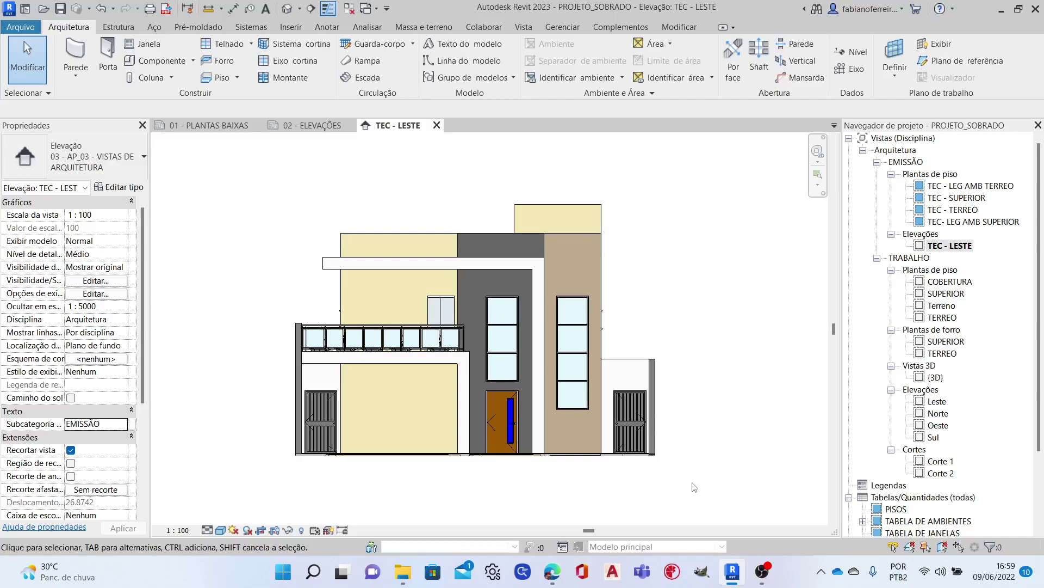
Hide the small windows beside the tall window in this view.
{"action": "scroll", "coordinate": [294, 413], "scroll_direction": "up", "scroll_amount": 2}
{"action": "scroll", "coordinate": [319, 380], "scroll_direction": "up", "scroll_amount": 1}
{"action": "scroll", "coordinate": [348, 311], "scroll_direction": "down", "scroll_amount": 1}
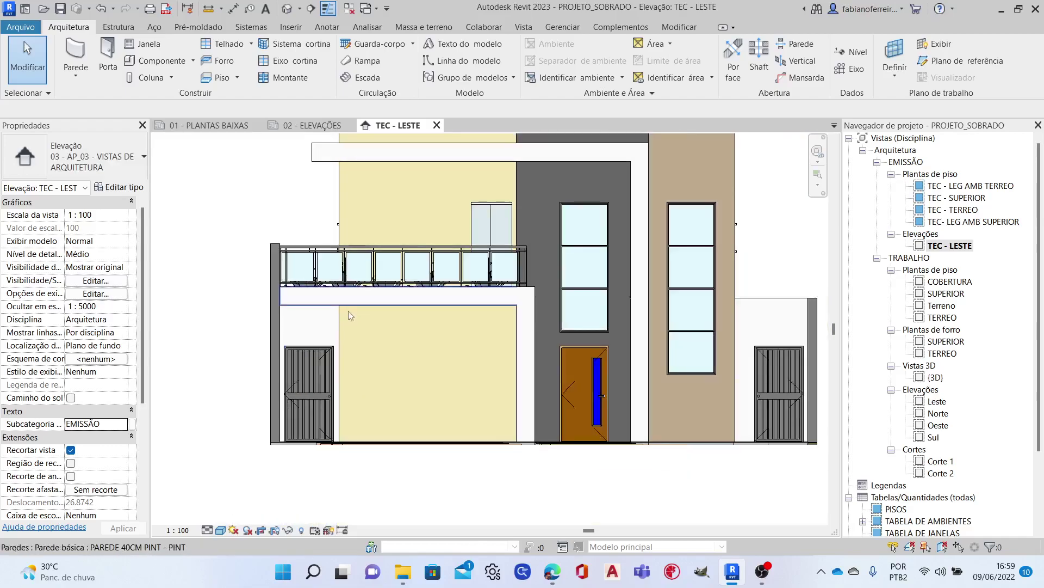
{"action": "scroll", "coordinate": [440, 382], "scroll_direction": "up", "scroll_amount": 1}
{"action": "scroll", "coordinate": [439, 382], "scroll_direction": "up", "scroll_amount": 1}
{"action": "scroll", "coordinate": [440, 382], "scroll_direction": "up", "scroll_amount": 3}
{"action": "scroll", "coordinate": [486, 460], "scroll_direction": "up", "scroll_amount": 2}
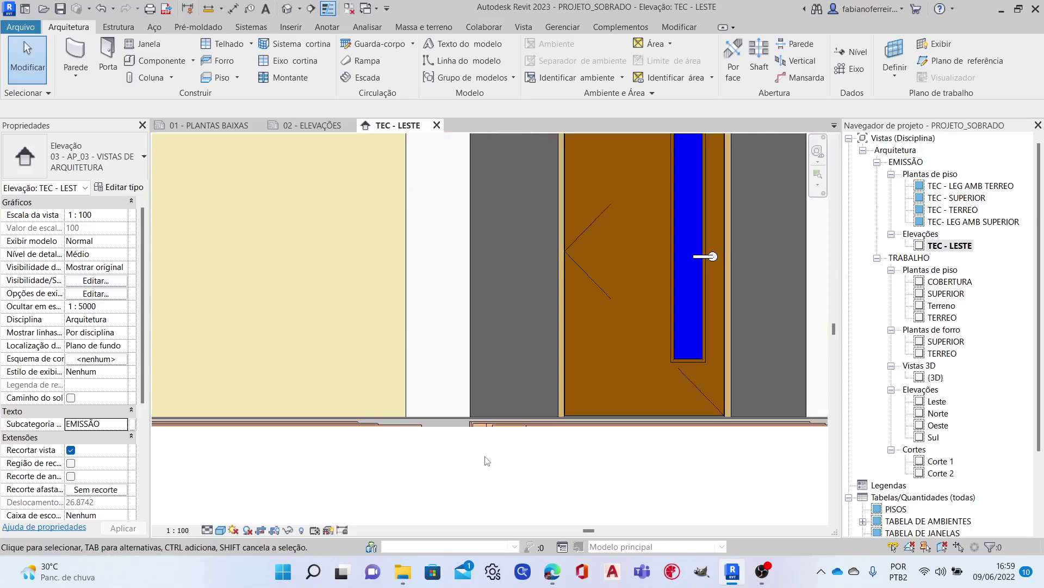
{"action": "scroll", "coordinate": [426, 436], "scroll_direction": "down", "scroll_amount": 4}
{"action": "mouse_move", "coordinate": [509, 367]}
{"action": "middle_mouse_down"}
{"action": "mouse_move", "coordinate": [636, 274]}
{"action": "mouse_move", "coordinate": [544, 383]}
{"action": "middle_mouse_up"}
{"action": "scroll", "coordinate": [582, 397], "scroll_direction": "up", "scroll_amount": 3}
{"action": "scroll", "coordinate": [581, 397], "scroll_direction": "up", "scroll_amount": 3}
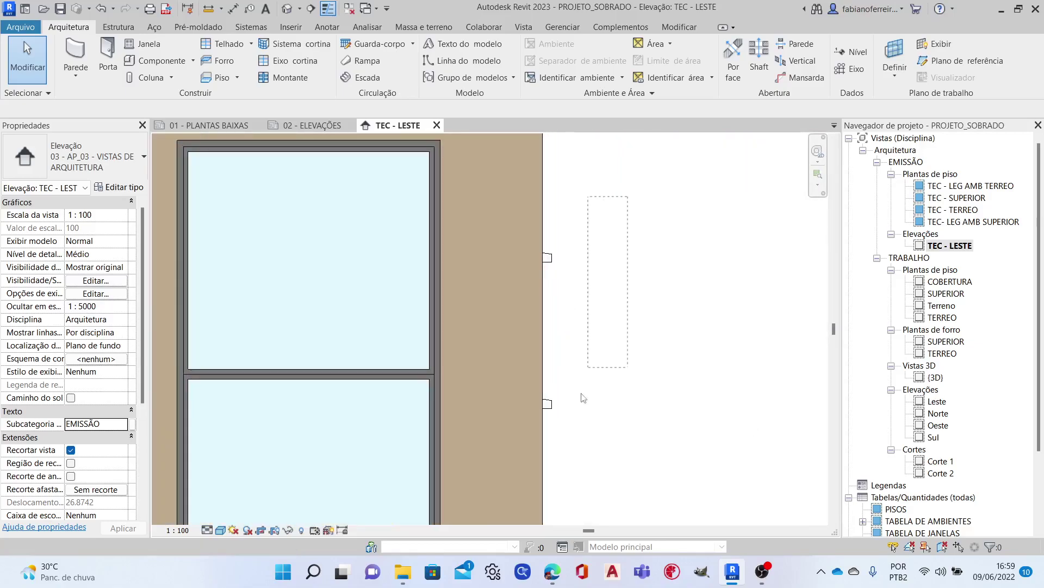
{"action": "left_click_drag", "start_coordinate": [581, 397], "coordinate": [548, 454]}
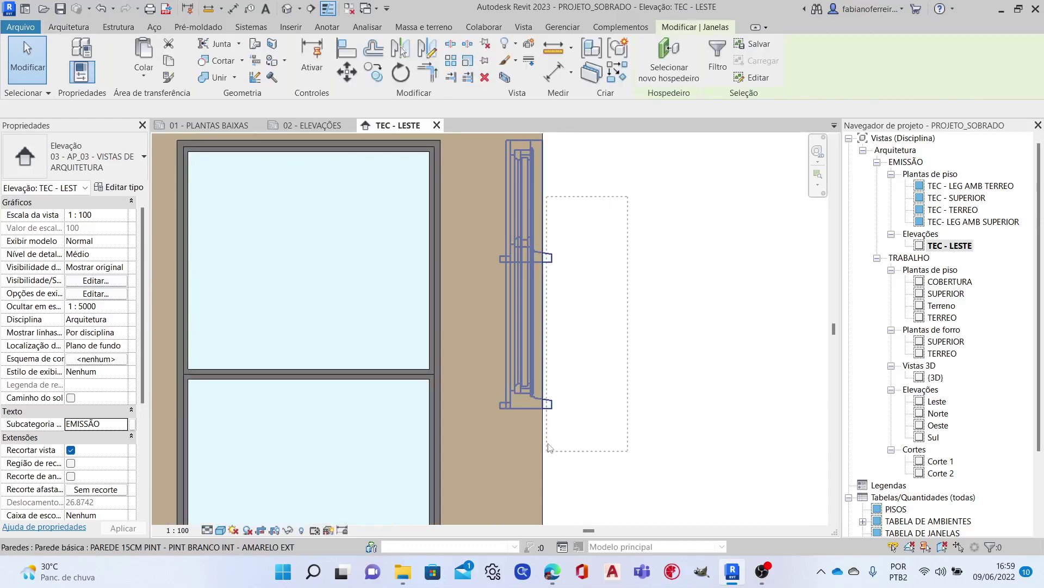
{"action": "right_click", "coordinate": [553, 403]}
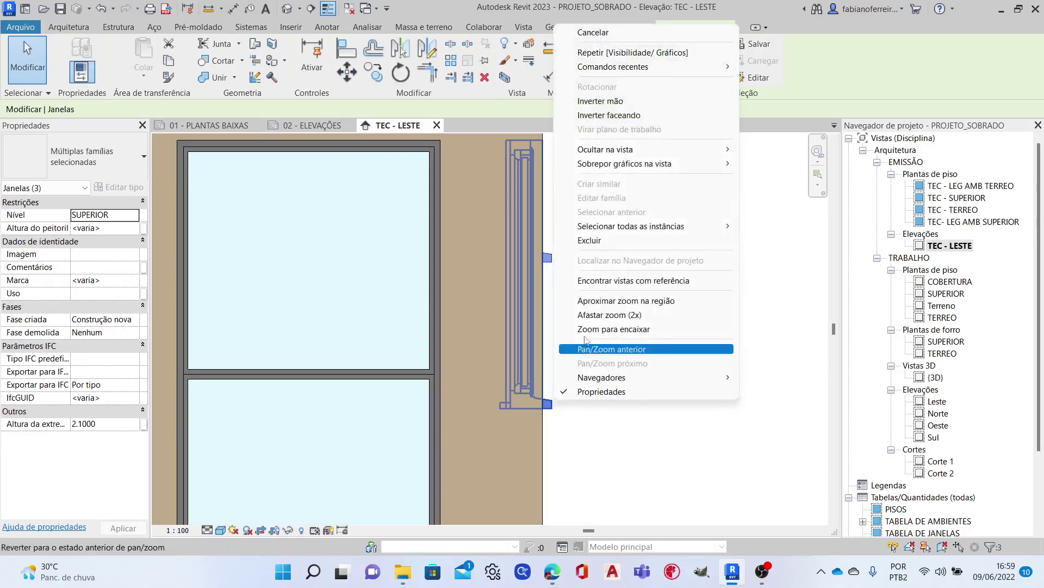
{"action": "mouse_move", "coordinate": [620, 149]}
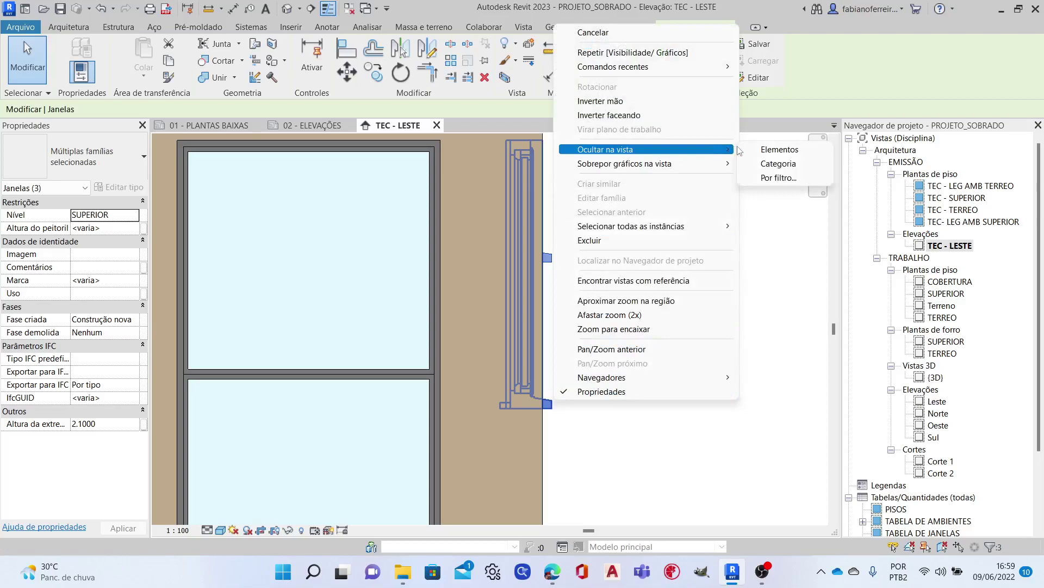
{"action": "left_click", "coordinate": [784, 155]}
Check the window above the balcony, then undo the last hide to restore a window.
{"action": "scroll", "coordinate": [702, 351], "scroll_direction": "down", "scroll_amount": 2}
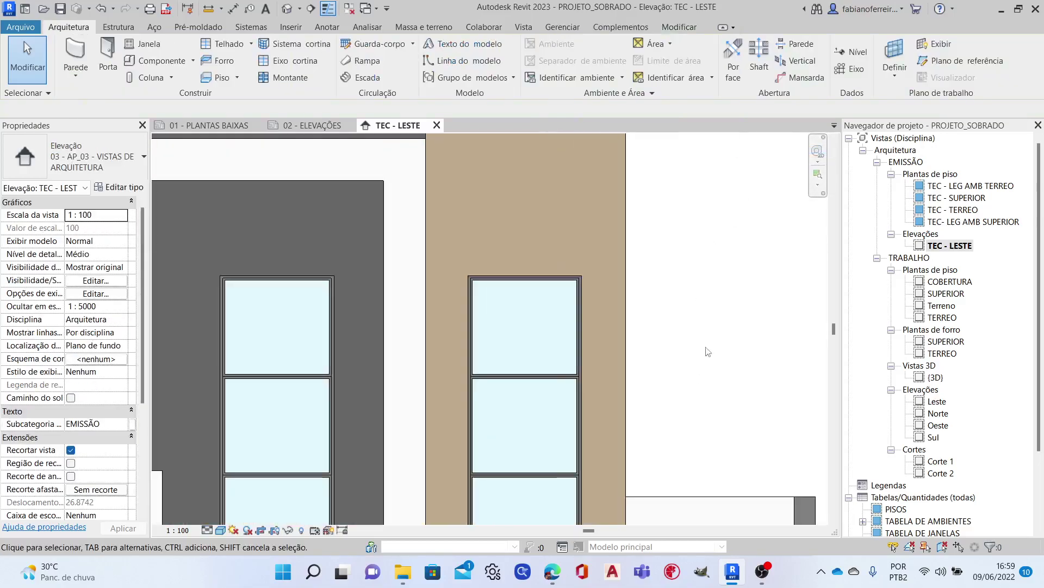
{"action": "scroll", "coordinate": [704, 351], "scroll_direction": "down", "scroll_amount": 3}
{"action": "scroll", "coordinate": [228, 303], "scroll_direction": "up", "scroll_amount": 4}
{"action": "scroll", "coordinate": [293, 307], "scroll_direction": "up", "scroll_amount": 3}
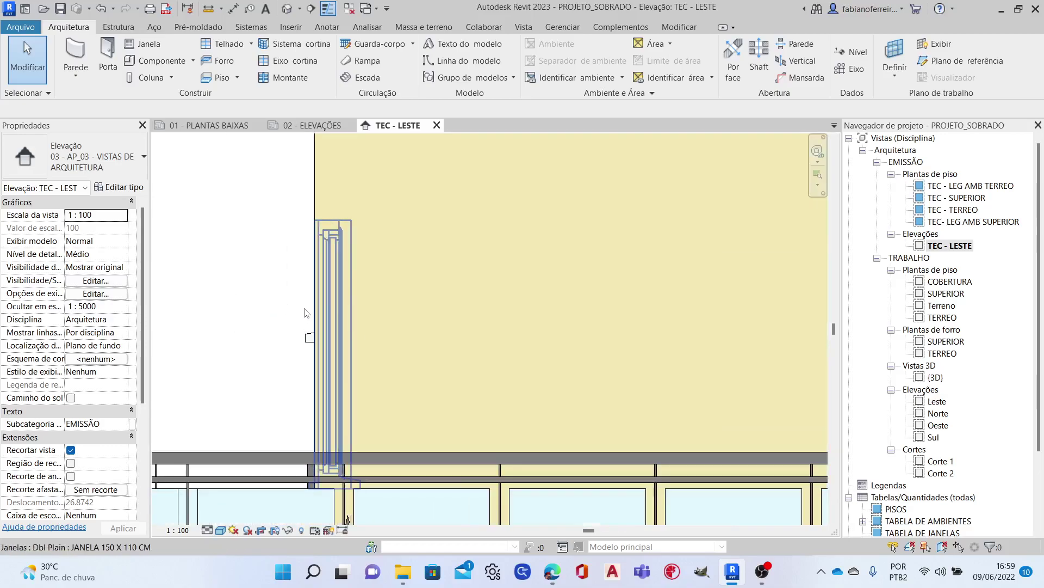
{"action": "left_click", "coordinate": [306, 312]}
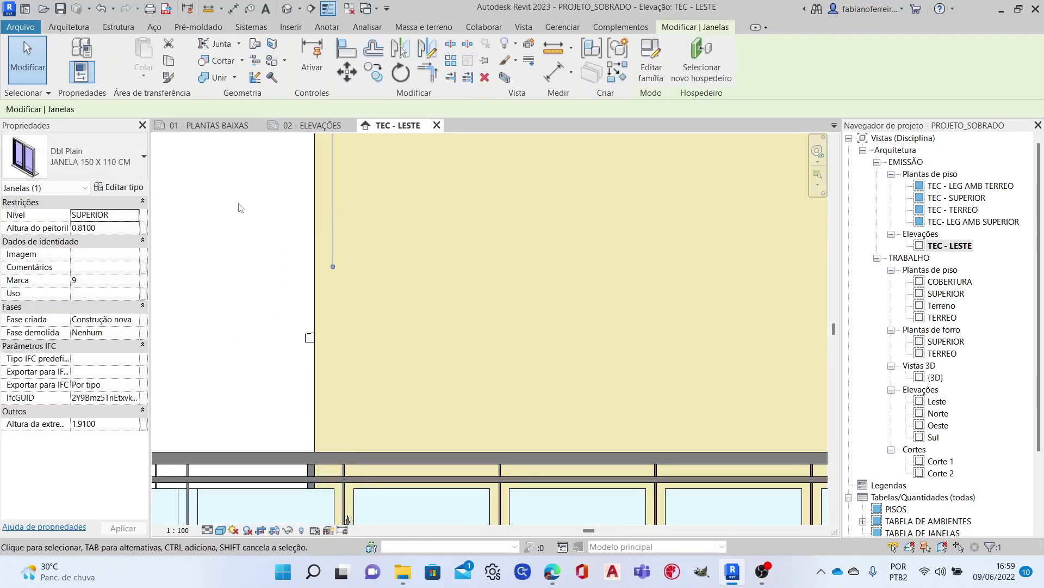
{"action": "key", "text": "Escape"}
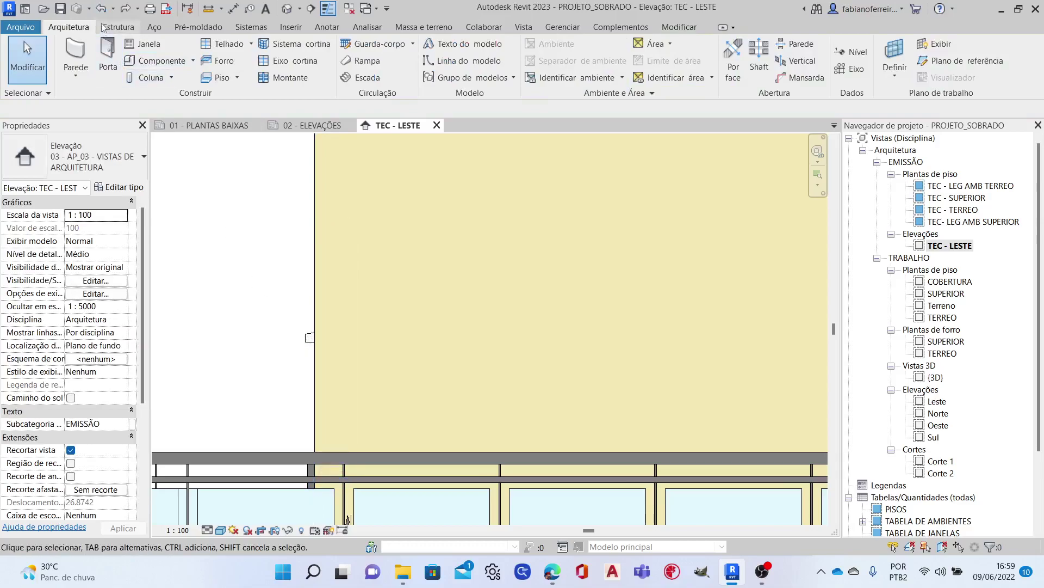
{"action": "scroll", "coordinate": [326, 175], "scroll_direction": "down", "scroll_amount": 2}
{"action": "scroll", "coordinate": [332, 179], "scroll_direction": "down", "scroll_amount": 3}
{"action": "scroll", "coordinate": [336, 184], "scroll_direction": "up", "scroll_amount": 3}
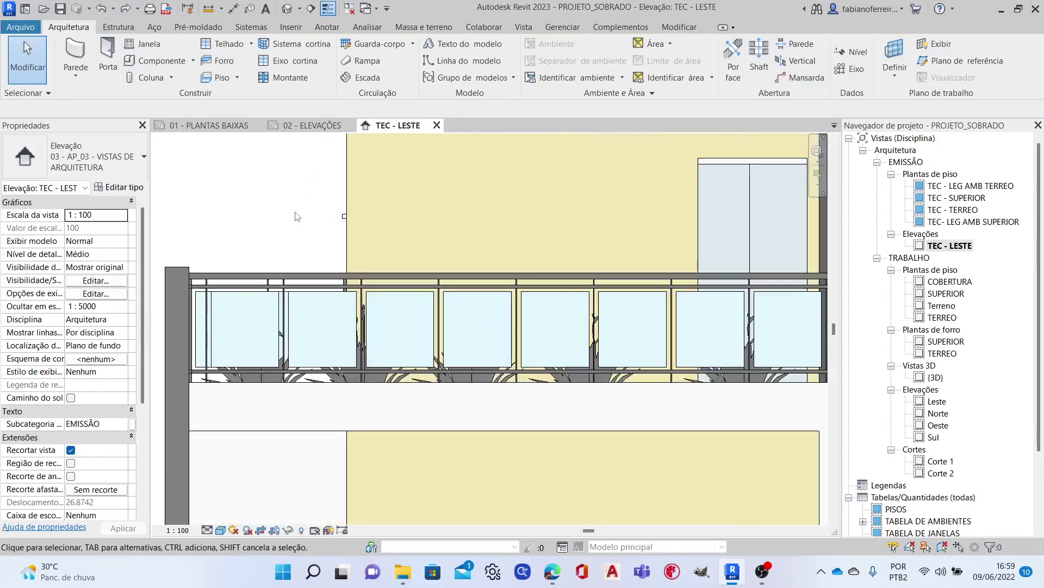
{"action": "scroll", "coordinate": [354, 215], "scroll_direction": "up", "scroll_amount": 2}
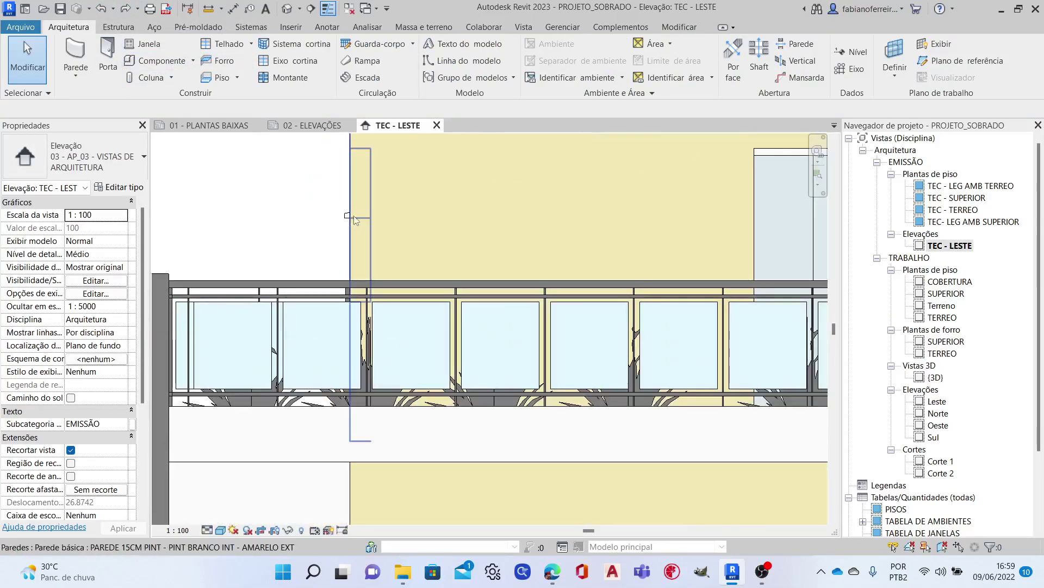
{"action": "left_click", "coordinate": [114, 7]}
{"action": "left_click", "coordinate": [124, 26]}
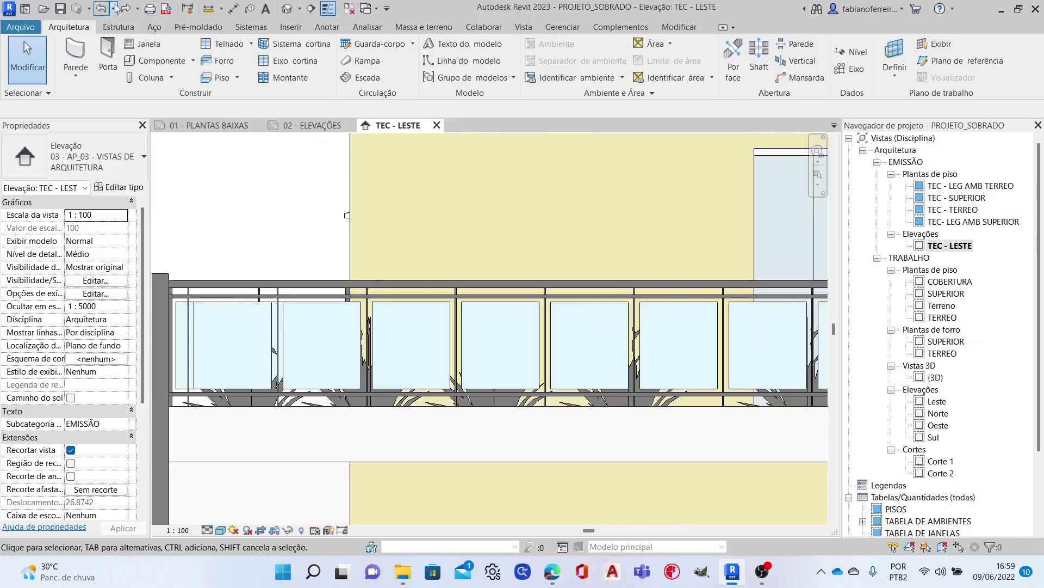
Hide the narrow window above the railing in this view.
{"action": "left_click", "coordinate": [342, 218]}
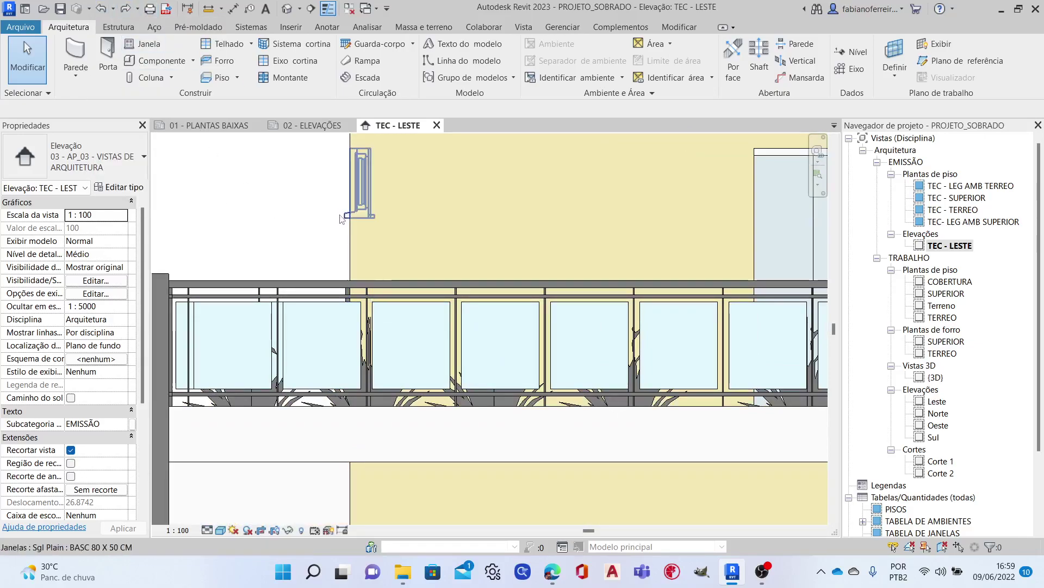
{"action": "right_click", "coordinate": [341, 218]}
{"action": "mouse_move", "coordinate": [392, 305]}
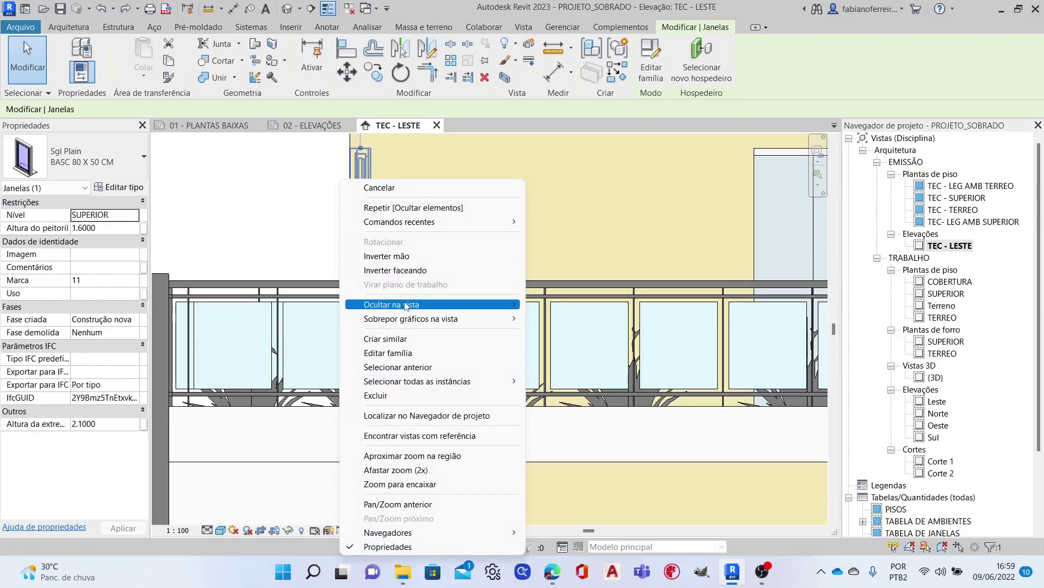
{"action": "left_click", "coordinate": [550, 305]}
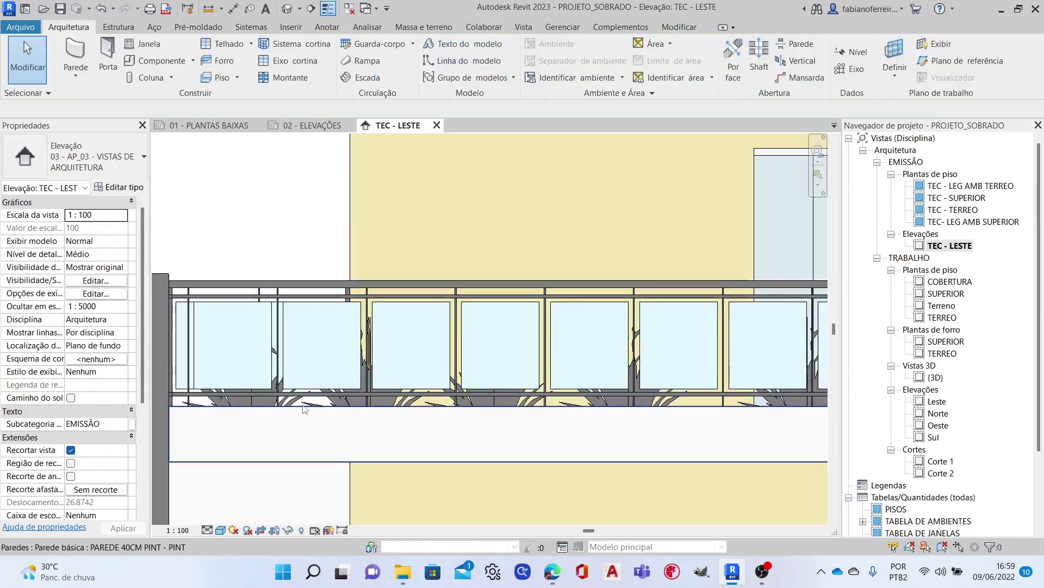
{"action": "scroll", "coordinate": [264, 401], "scroll_direction": "up", "scroll_amount": 3}
{"action": "scroll", "coordinate": [275, 401], "scroll_direction": "up", "scroll_amount": 2}
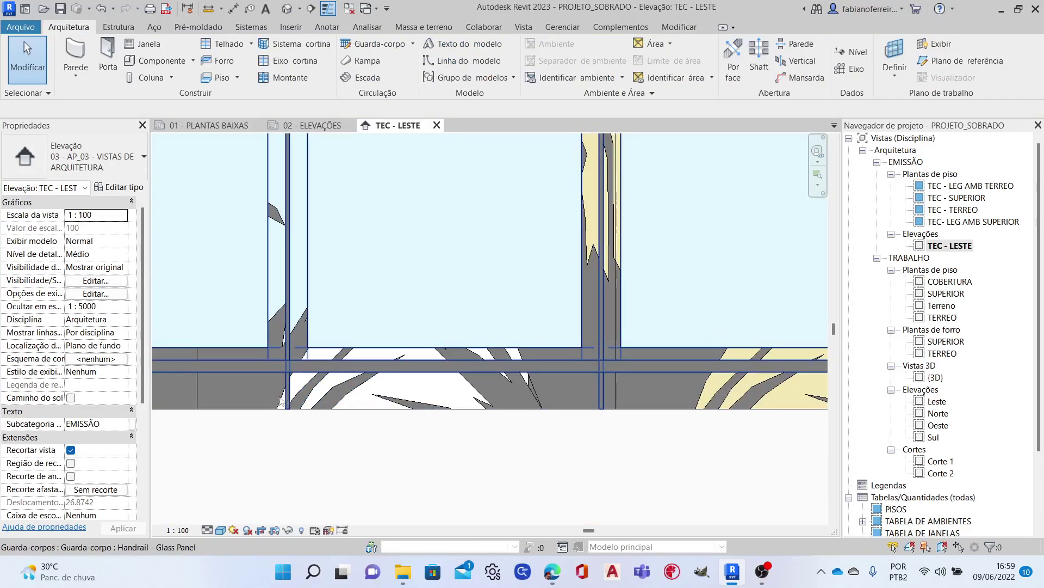
Select all visible vegetation instances and hide them in the view.
{"action": "left_click", "coordinate": [277, 399]}
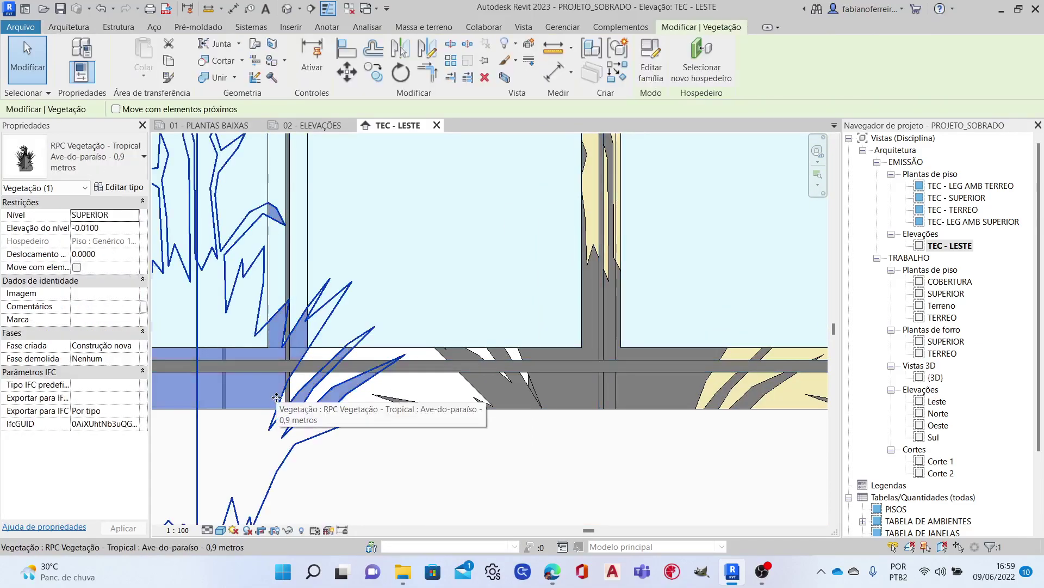
{"action": "right_click", "coordinate": [277, 397]}
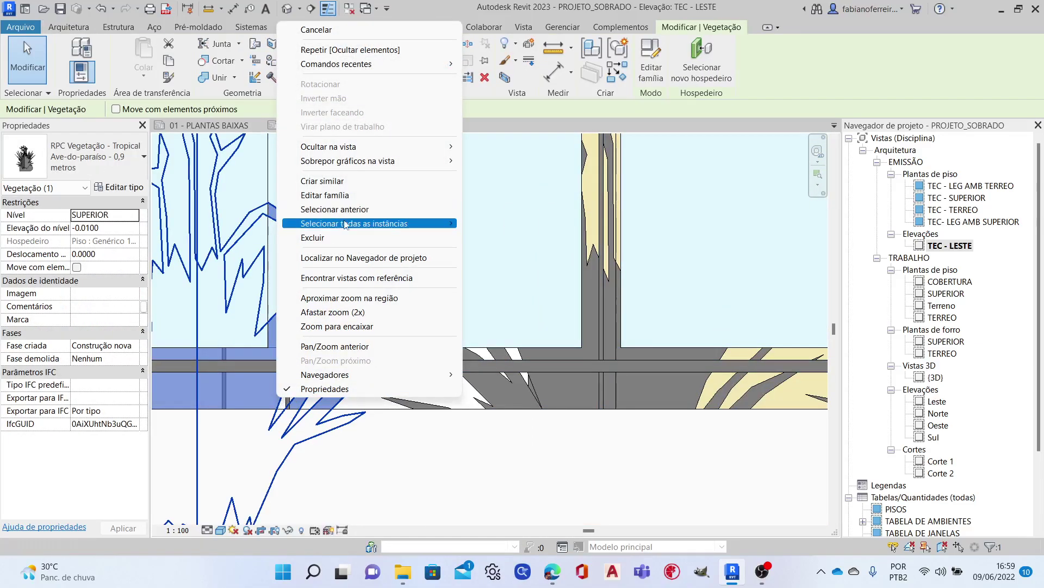
{"action": "left_click", "coordinate": [503, 229]}
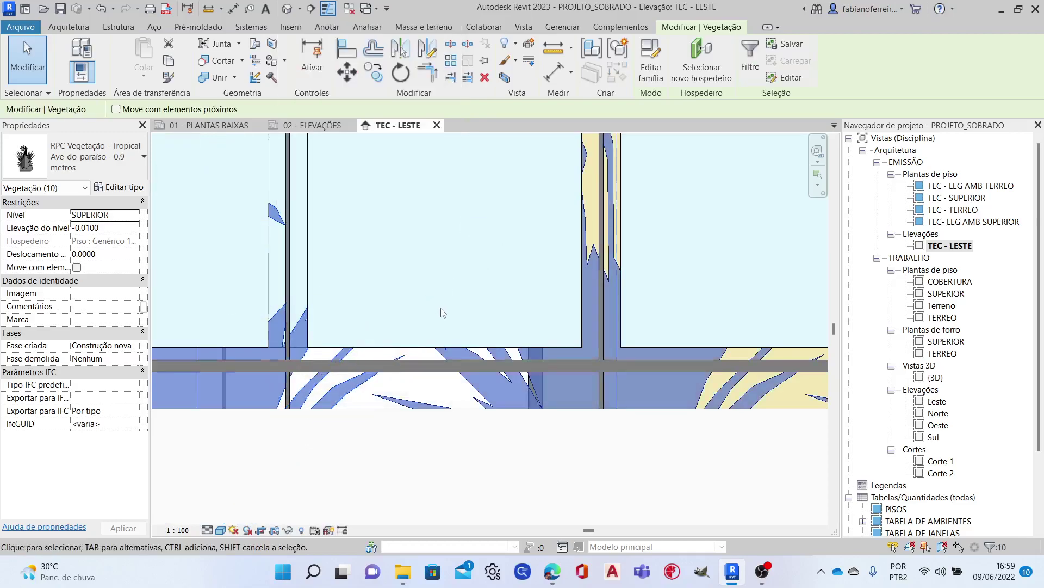
{"action": "right_click", "coordinate": [329, 391]}
{"action": "mouse_move", "coordinate": [421, 140]}
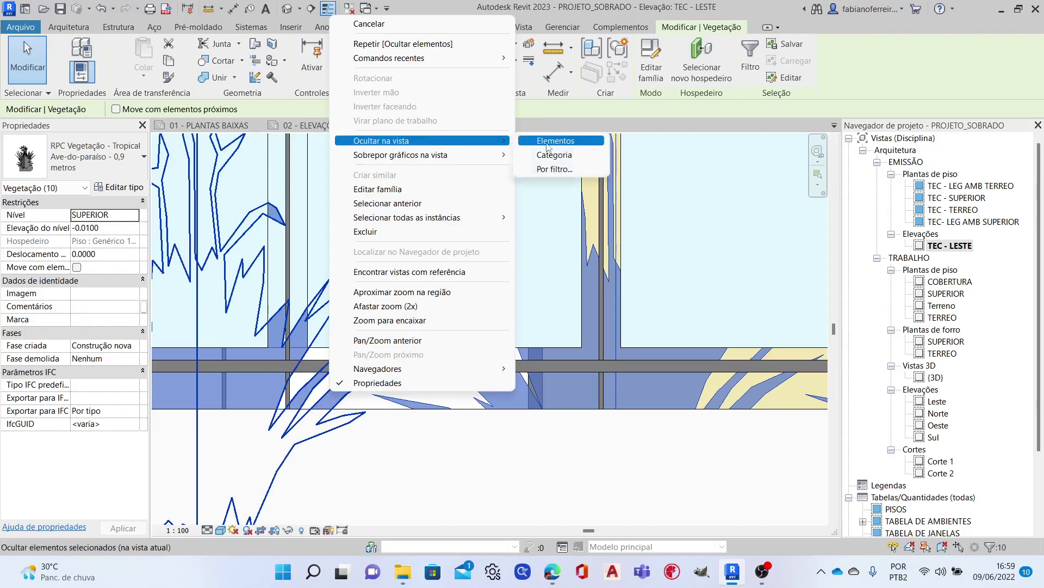
{"action": "left_click", "coordinate": [554, 140]}
{"action": "scroll", "coordinate": [370, 312], "scroll_direction": "down", "scroll_amount": 3}
{"action": "scroll", "coordinate": [350, 327], "scroll_direction": "down", "scroll_amount": 1}
{"action": "scroll", "coordinate": [351, 327], "scroll_direction": "down", "scroll_amount": 3}
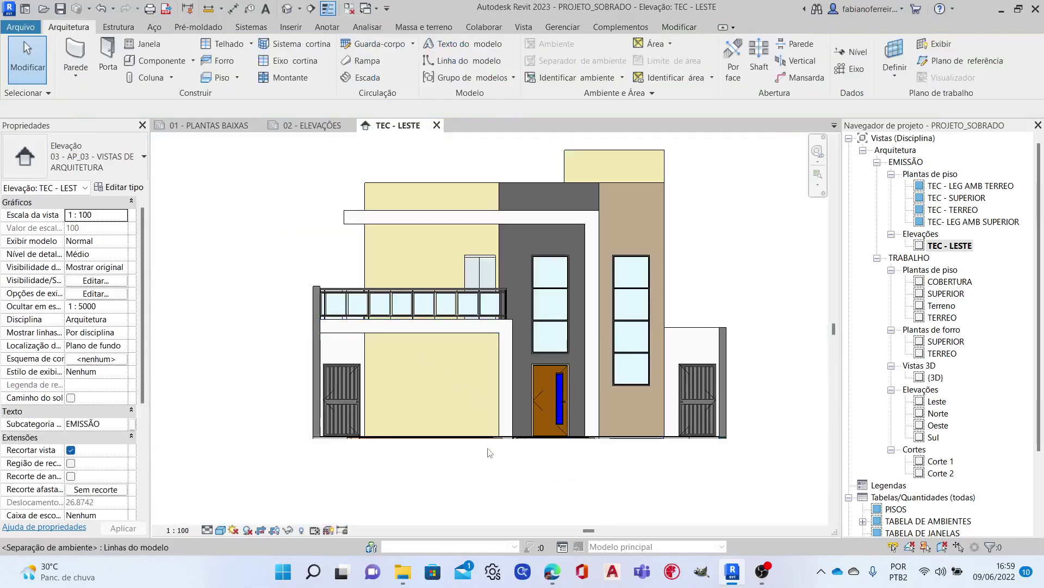
{"action": "scroll", "coordinate": [425, 455], "scroll_direction": "down", "scroll_amount": 1}
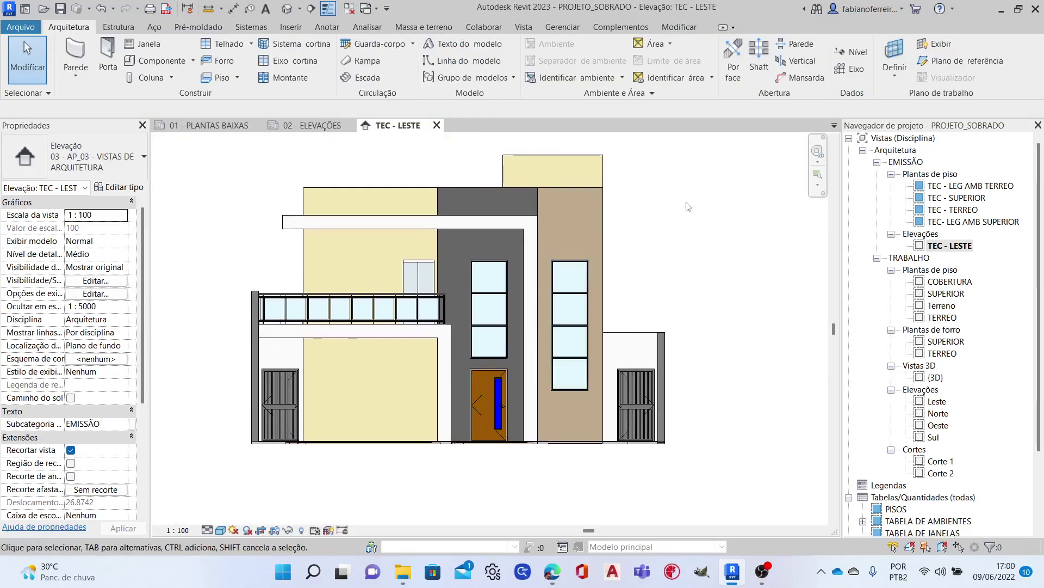
{"action": "scroll", "coordinate": [420, 467], "scroll_direction": "up", "scroll_amount": 2}
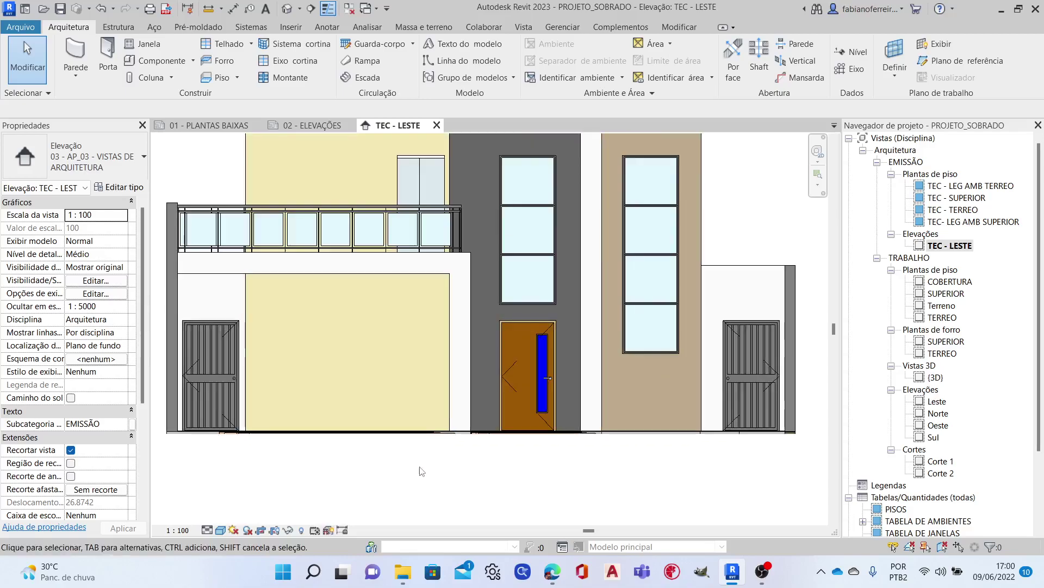
{"action": "scroll", "coordinate": [403, 468], "scroll_direction": "up", "scroll_amount": 2}
{"action": "scroll", "coordinate": [463, 455], "scroll_direction": "up", "scroll_amount": 2}
{"action": "scroll", "coordinate": [436, 446], "scroll_direction": "up", "scroll_amount": 1}
{"action": "scroll", "coordinate": [414, 428], "scroll_direction": "down", "scroll_amount": 2}
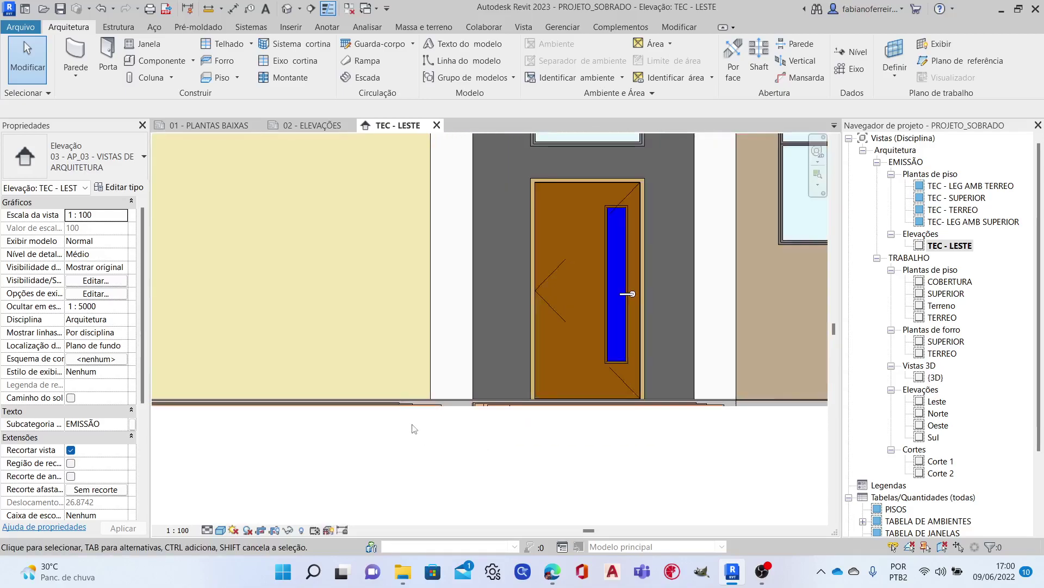
{"action": "scroll", "coordinate": [414, 428], "scroll_direction": "down", "scroll_amount": 3}
{"action": "scroll", "coordinate": [234, 408], "scroll_direction": "up", "scroll_amount": 2}
{"action": "scroll", "coordinate": [233, 404], "scroll_direction": "up", "scroll_amount": 2}
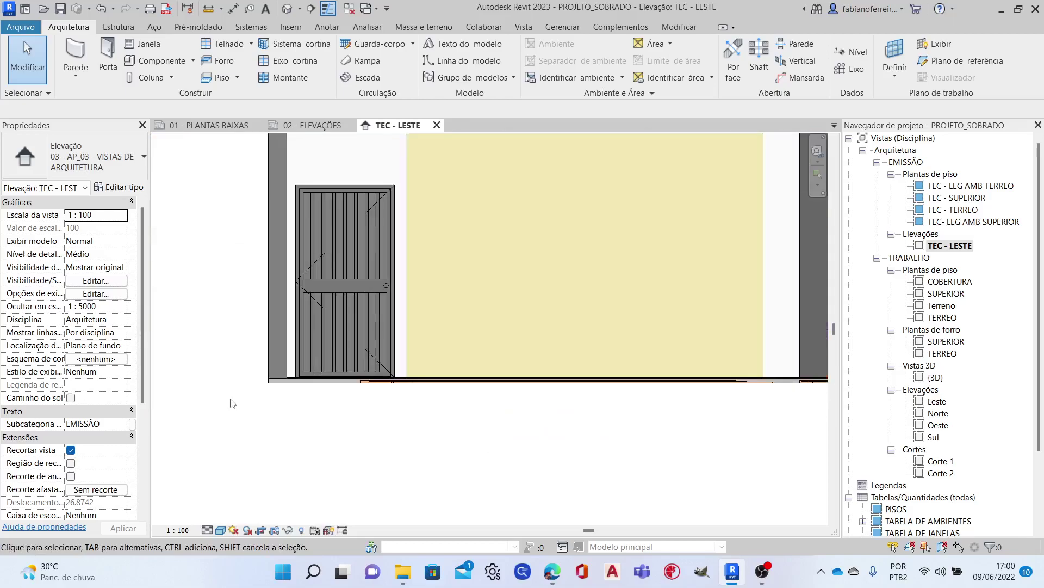
{"action": "scroll", "coordinate": [231, 400], "scroll_direction": "up", "scroll_amount": 1}
{"action": "scroll", "coordinate": [231, 400], "scroll_direction": "up", "scroll_amount": 1}
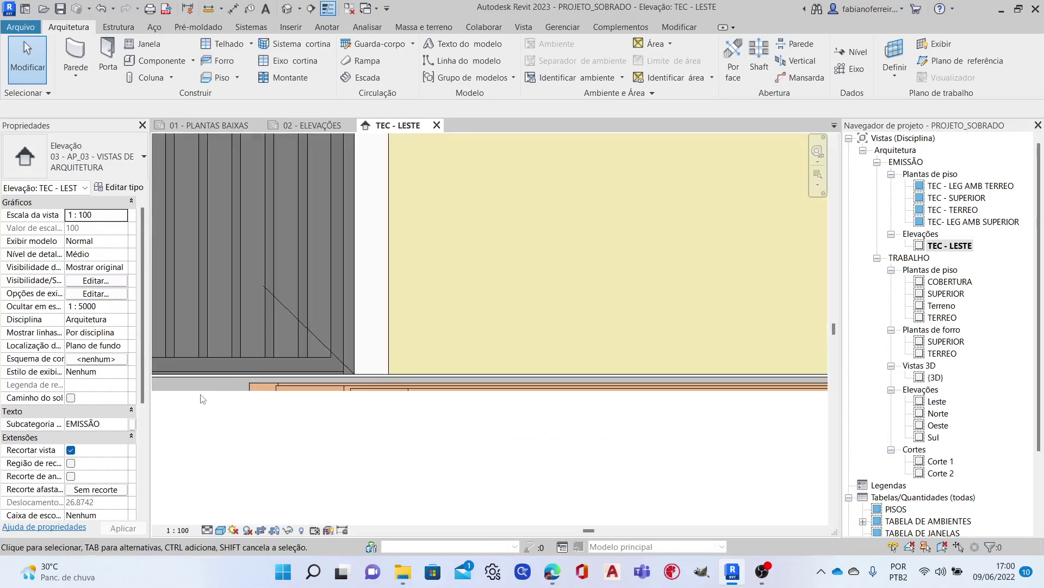
{"action": "scroll", "coordinate": [231, 359], "scroll_direction": "down", "scroll_amount": 3}
{"action": "scroll", "coordinate": [231, 346], "scroll_direction": "down", "scroll_amount": 3}
{"action": "scroll", "coordinate": [646, 205], "scroll_direction": "up", "scroll_amount": 1}
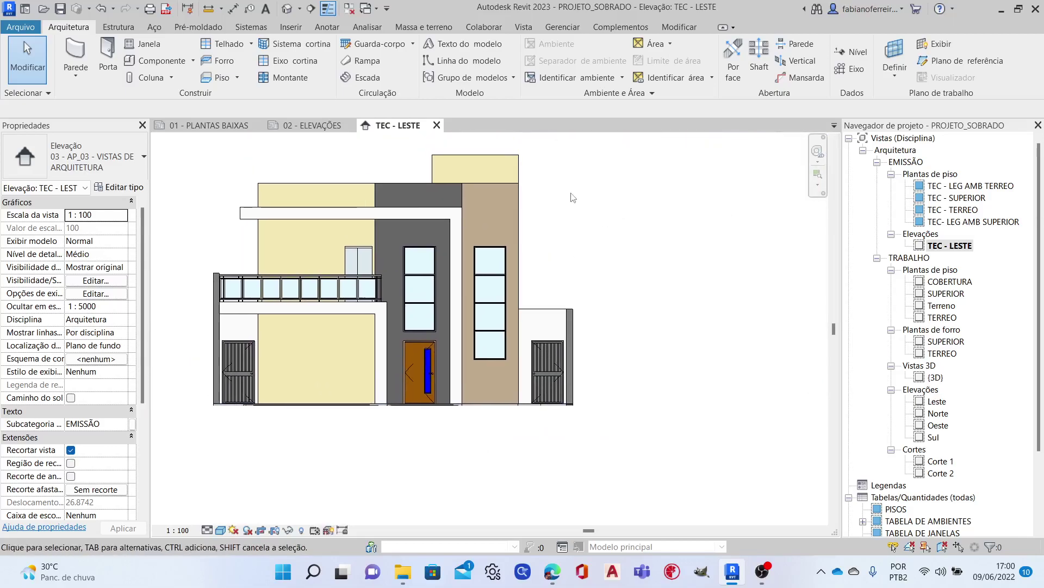
{"action": "scroll", "coordinate": [574, 197], "scroll_direction": "down", "scroll_amount": 1}
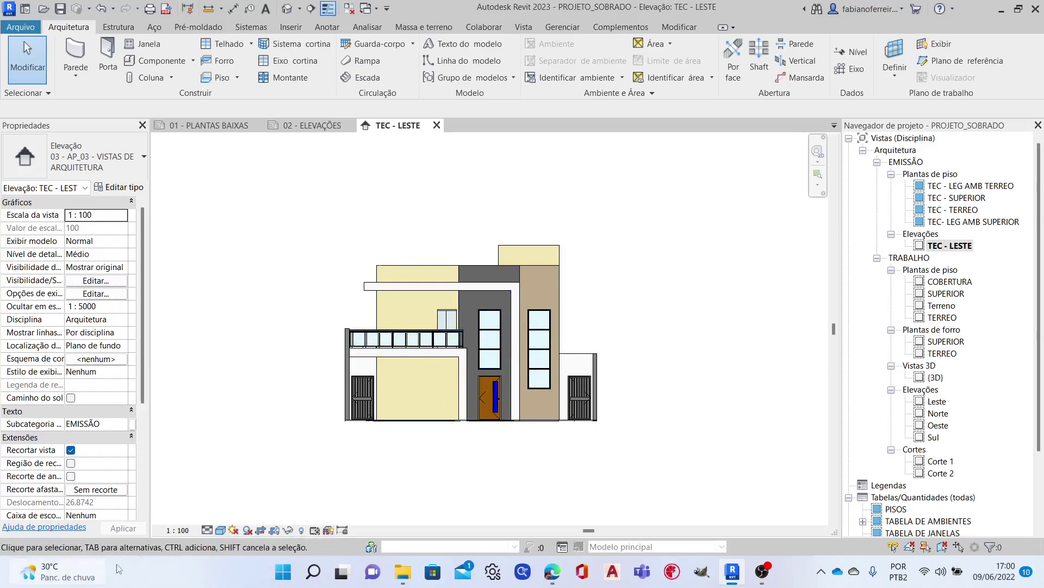
Switch the elevation to the Shaded visual style.
{"action": "left_click", "coordinate": [221, 530]}
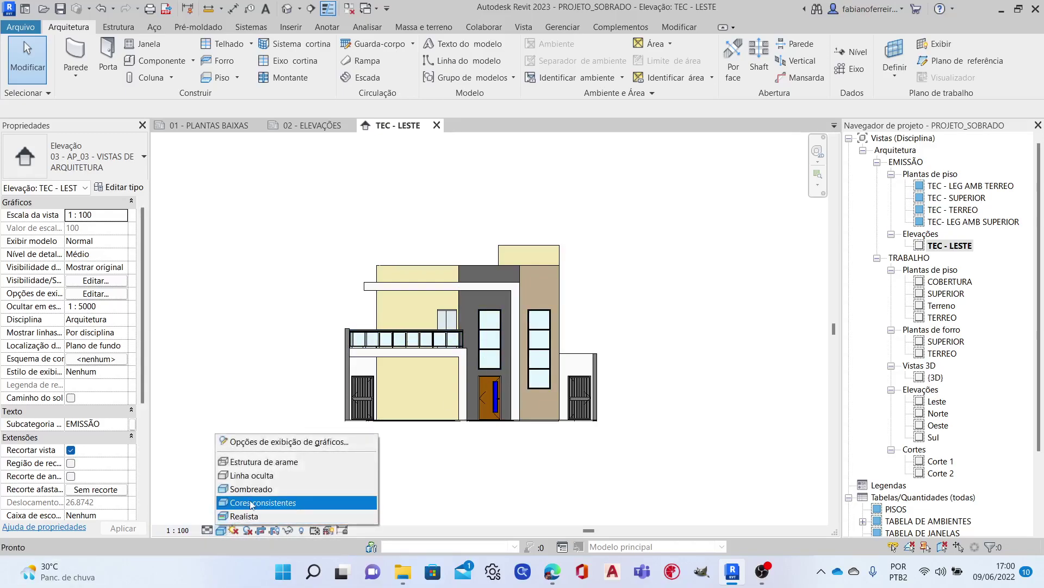
{"action": "left_click", "coordinate": [261, 489]}
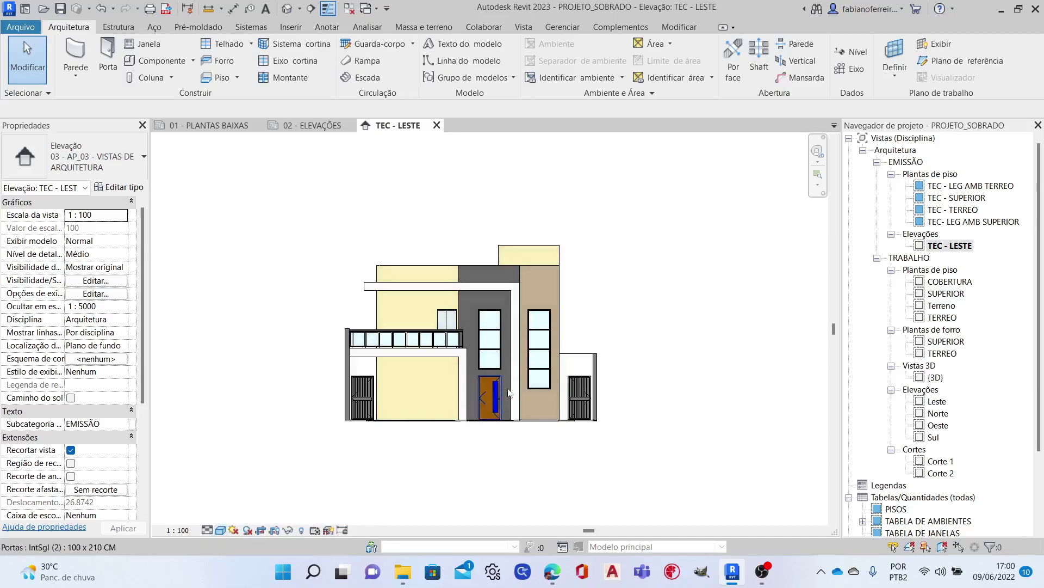
{"action": "left_click", "coordinate": [221, 530]}
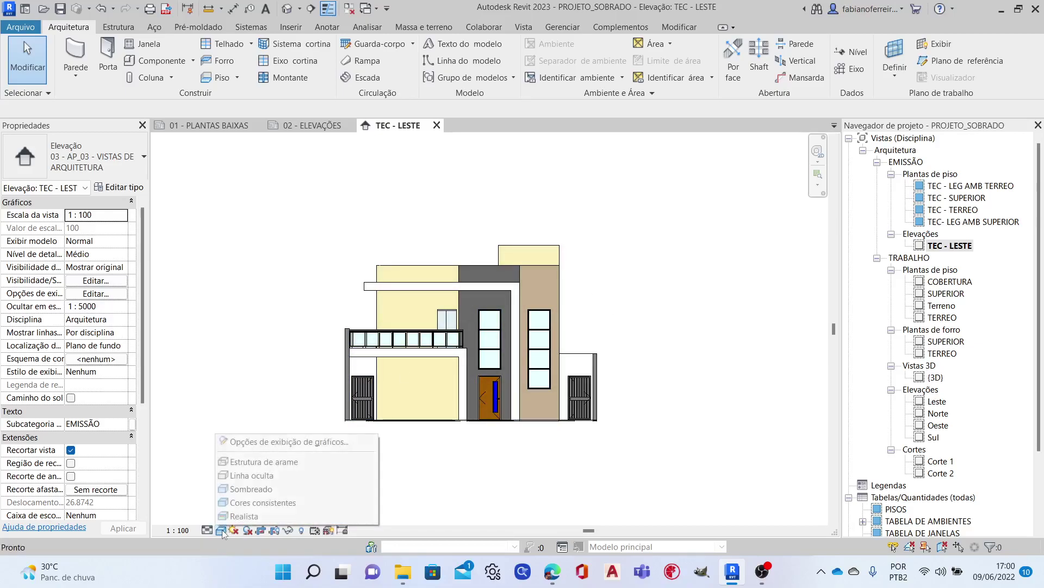
{"action": "left_click", "coordinate": [246, 490]}
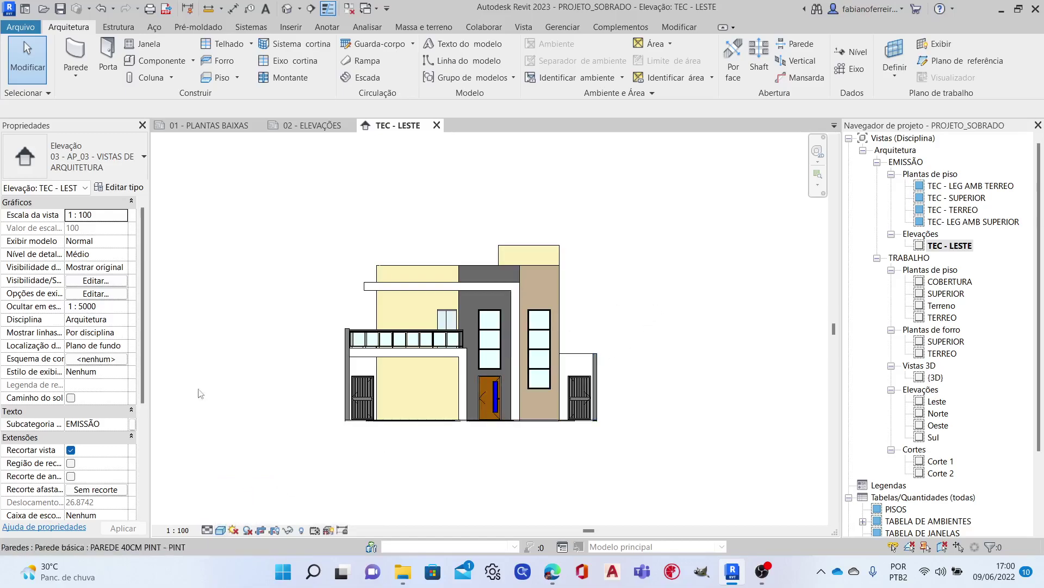
{"action": "scroll", "coordinate": [107, 443], "scroll_direction": "down", "scroll_amount": 2}
{"action": "scroll", "coordinate": [107, 443], "scroll_direction": "down", "scroll_amount": 1}
{"action": "scroll", "coordinate": [96, 429], "scroll_direction": "down", "scroll_amount": 2}
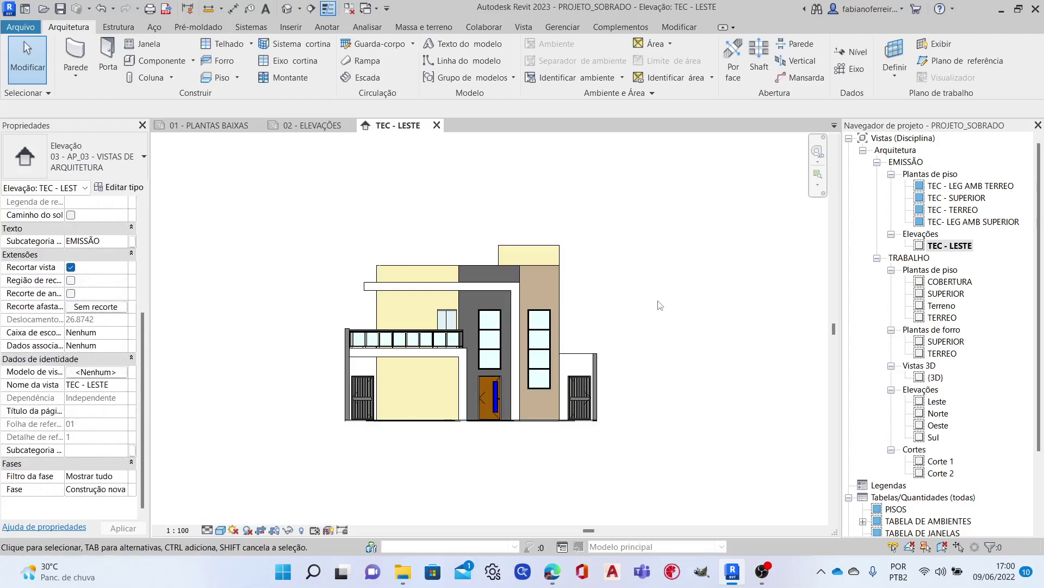
Preview the Wireframe and then Hidden Line visual styles.
{"action": "left_click", "coordinate": [220, 530]}
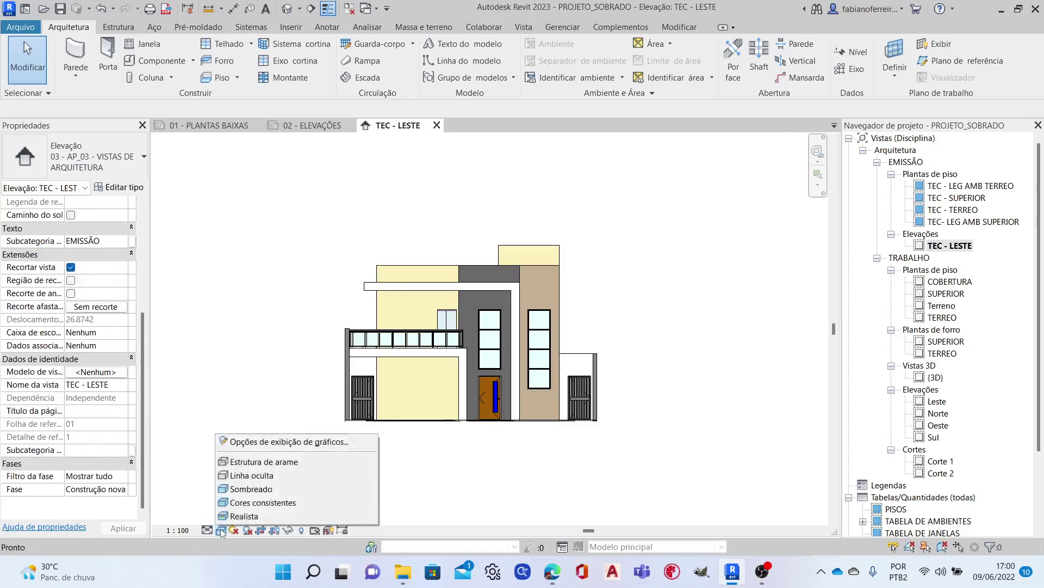
{"action": "left_click", "coordinate": [251, 466]}
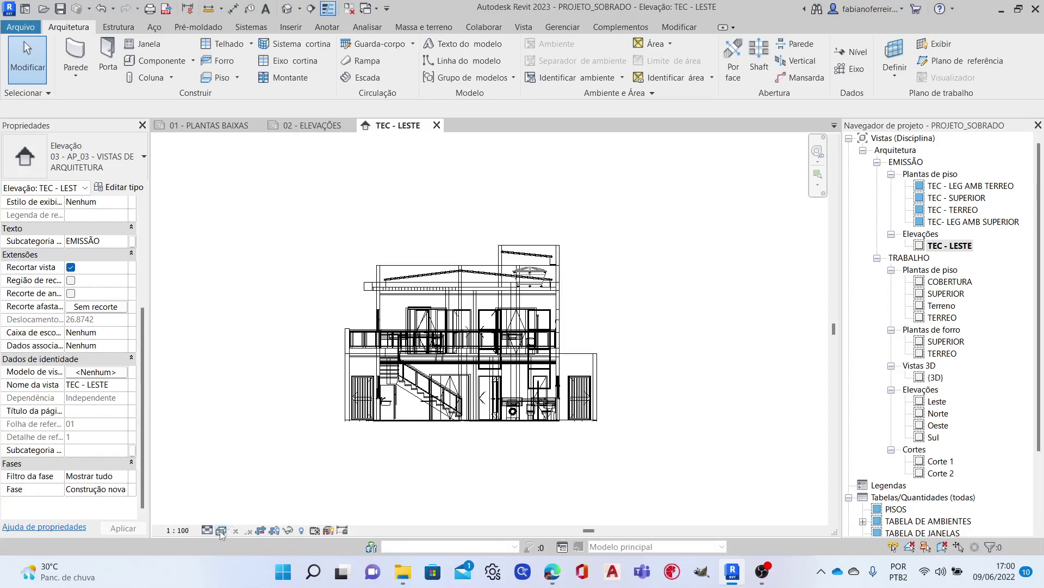
{"action": "left_click", "coordinate": [220, 530]}
{"action": "left_click", "coordinate": [263, 476]}
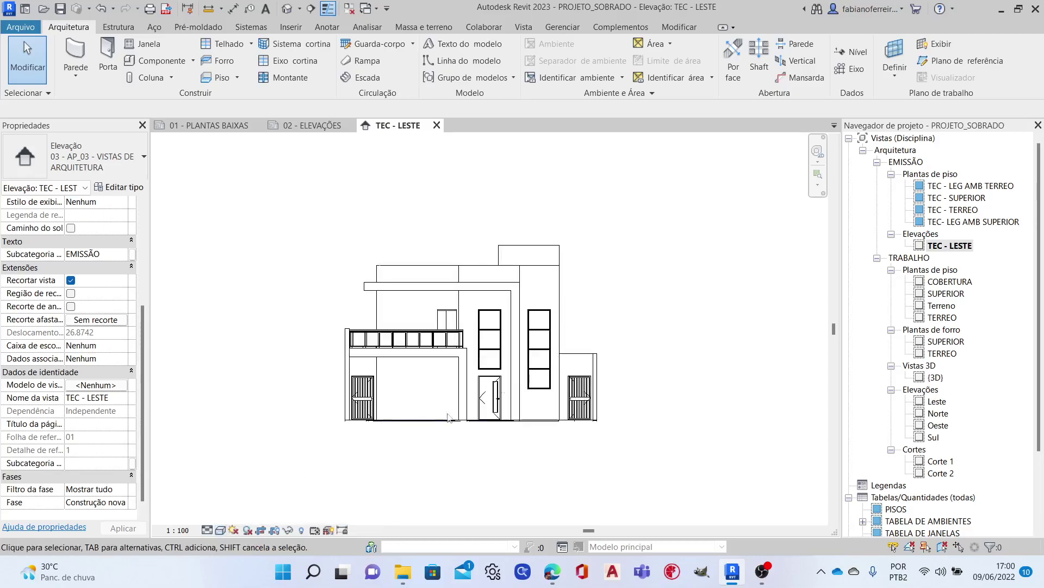
{"action": "scroll", "coordinate": [701, 288], "scroll_direction": "up", "scroll_amount": 2}
{"action": "scroll", "coordinate": [537, 349], "scroll_direction": "up", "scroll_amount": 2}
{"action": "middle_click_drag", "start_coordinate": [537, 348], "coordinate": [644, 327]}
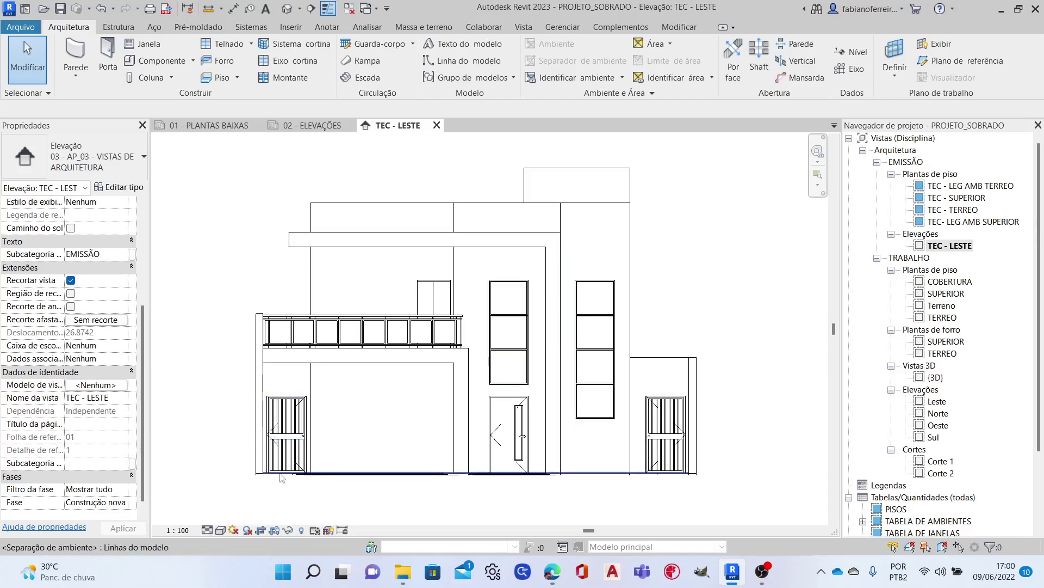
Set the visual style to Consistent Colors.
{"action": "left_click", "coordinate": [221, 530]}
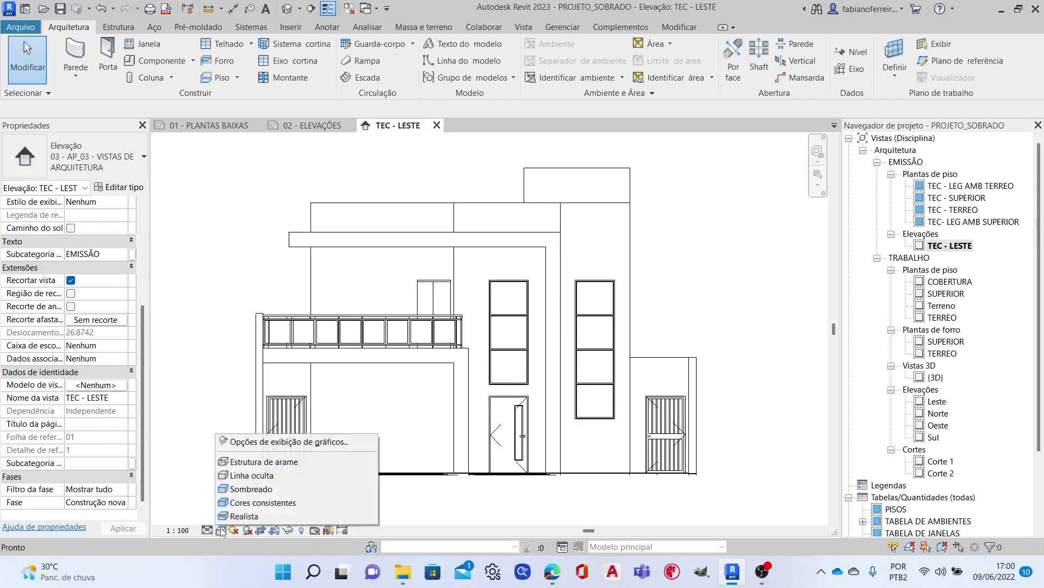
{"action": "left_click", "coordinate": [261, 503]}
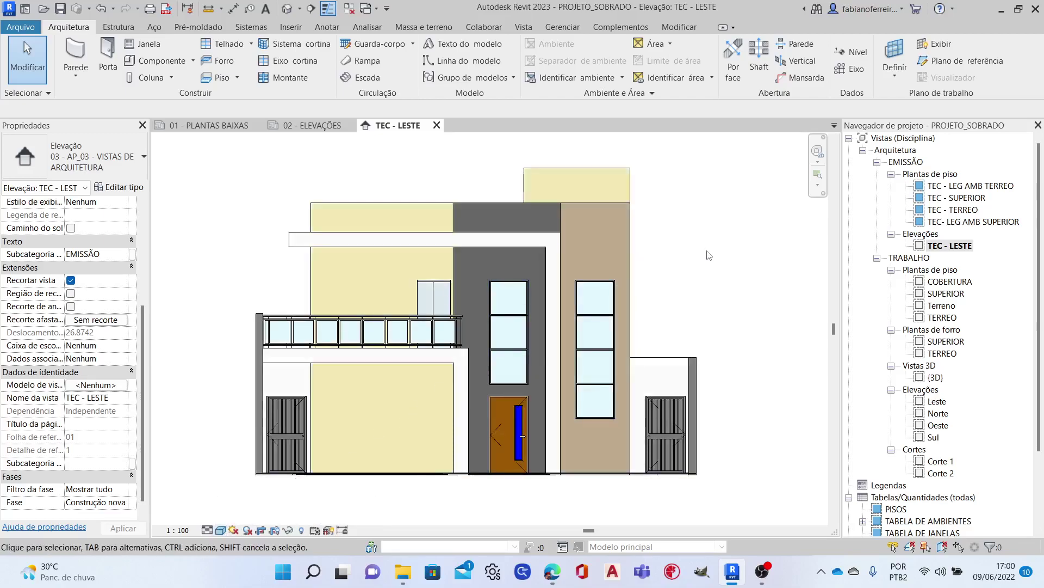
{"action": "middle_click_drag", "start_coordinate": [720, 255], "coordinate": [722, 261]}
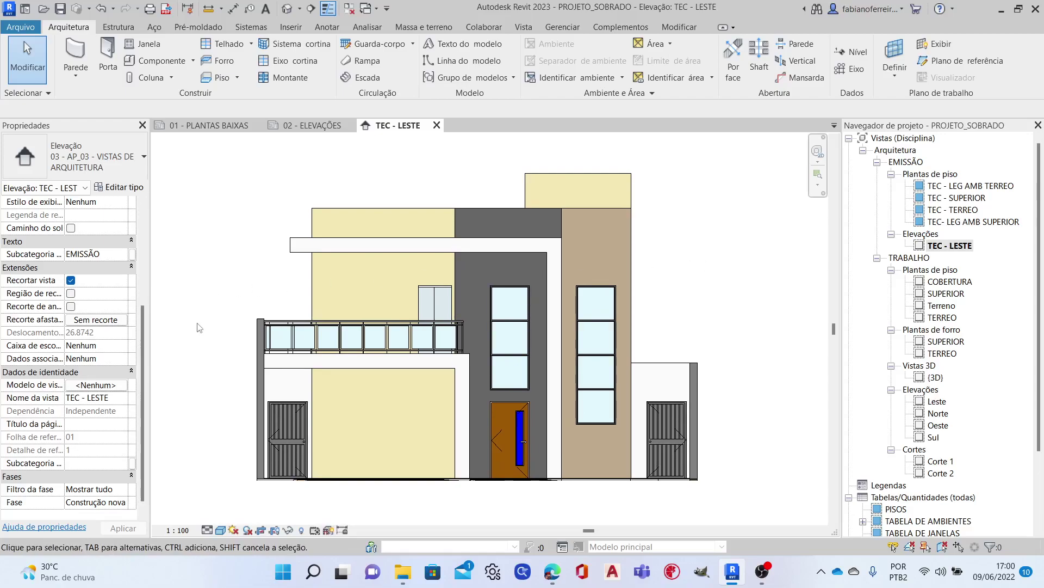
Check Cast Shadows under Shadows in Graphic Display Options.
{"action": "left_click", "coordinate": [219, 531]}
{"action": "left_click", "coordinate": [279, 443]}
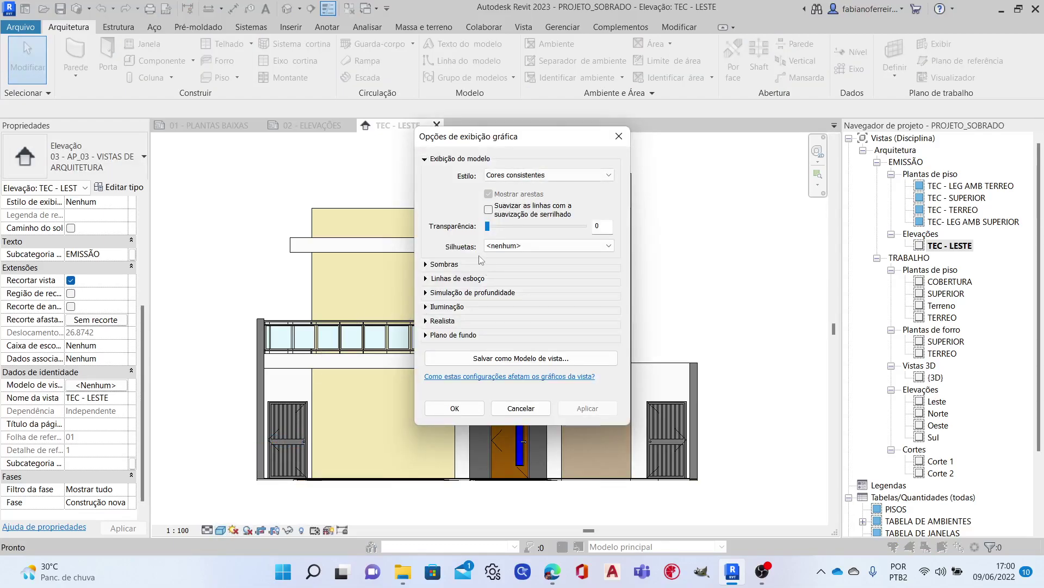
{"action": "left_click", "coordinate": [426, 264]}
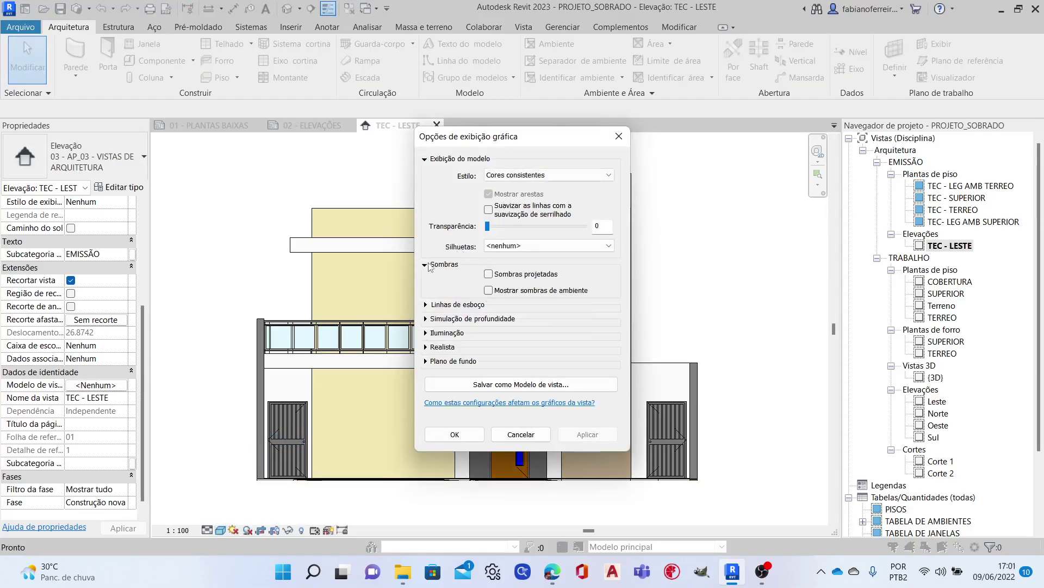
{"action": "left_click", "coordinate": [488, 275]}
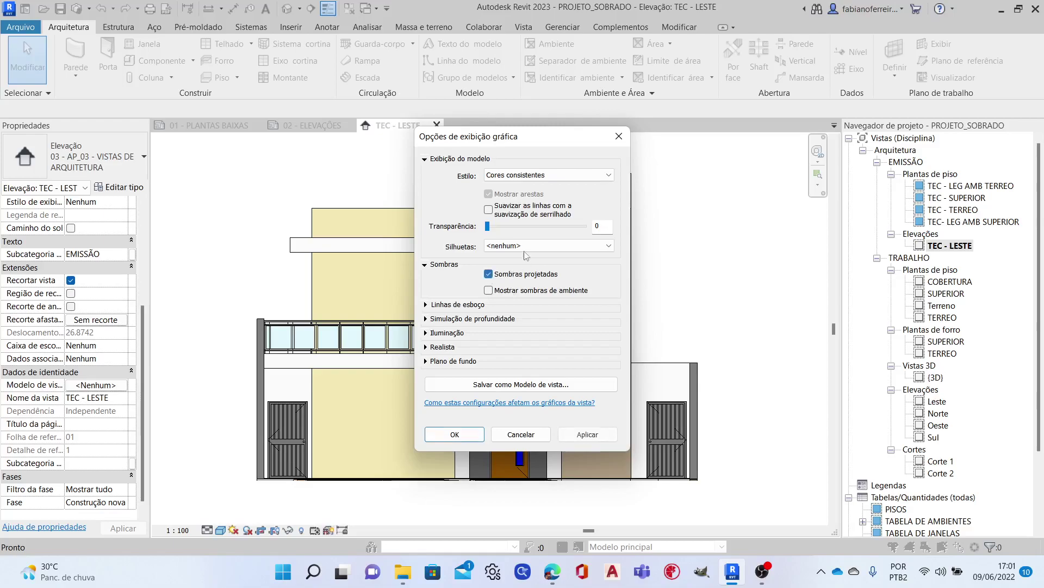
{"action": "left_click_drag", "start_coordinate": [532, 148], "coordinate": [844, 116]}
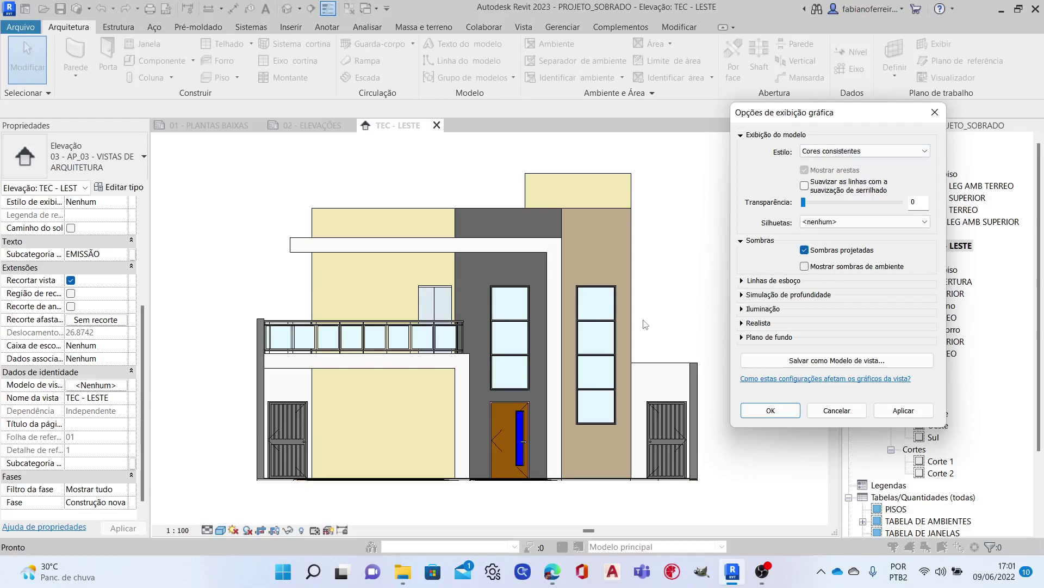
{"action": "left_click", "coordinate": [857, 414]}
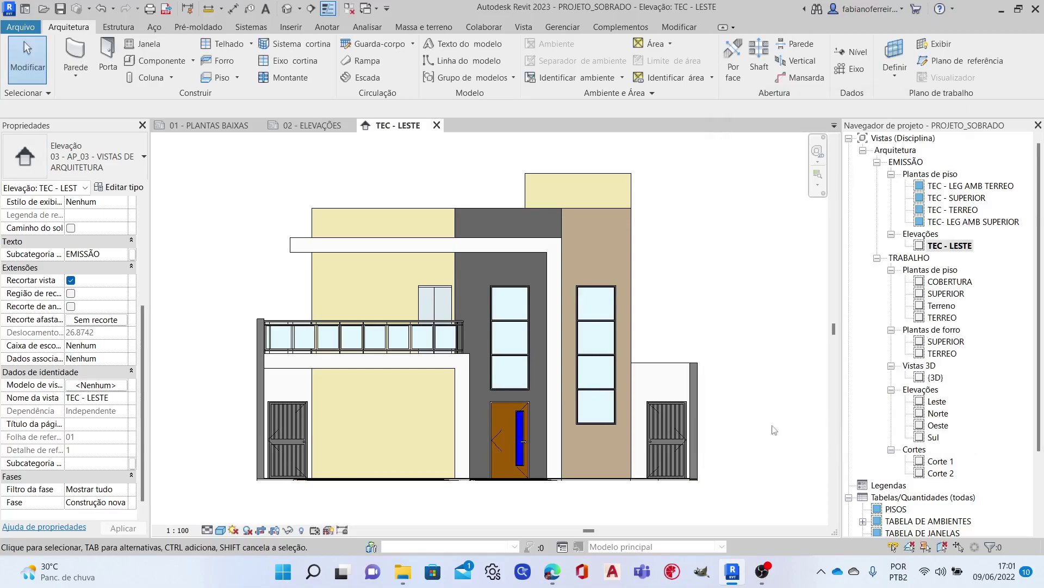
Turn the sun path on, continuing with the current sun settings.
{"action": "left_click", "coordinate": [234, 530]}
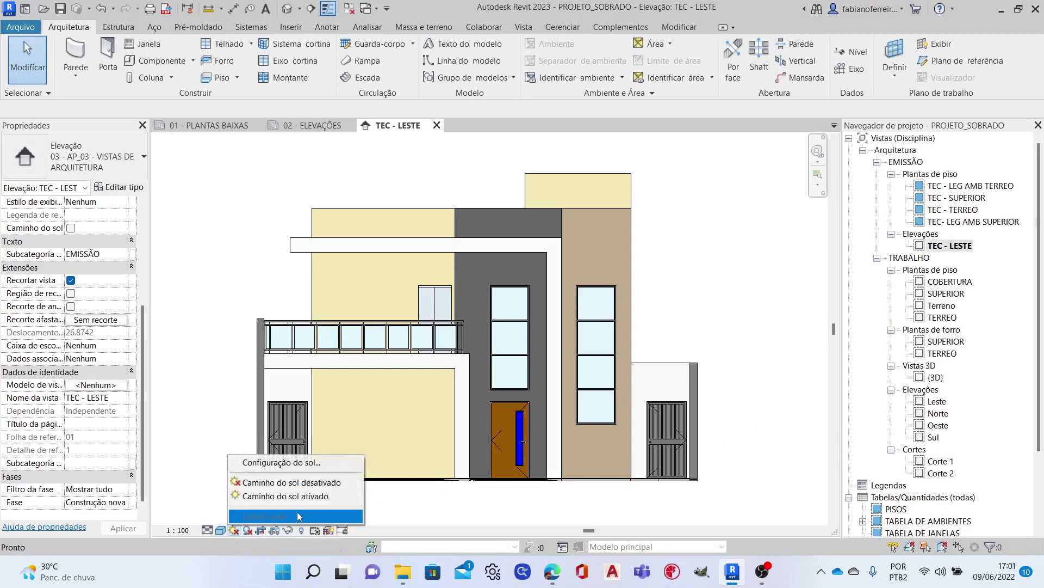
{"action": "left_click", "coordinate": [306, 495]}
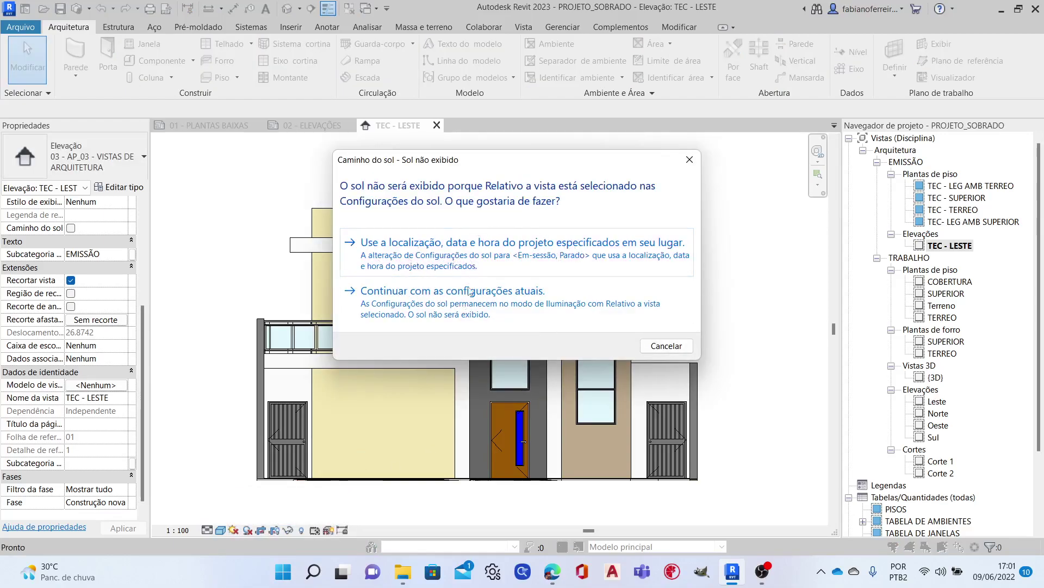
{"action": "left_click", "coordinate": [475, 305]}
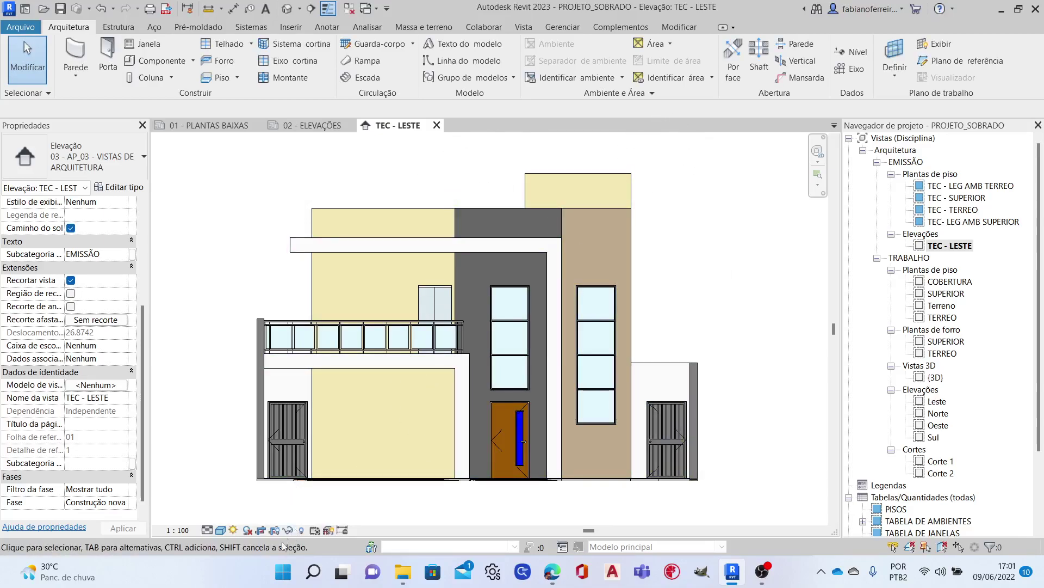
{"action": "left_click", "coordinate": [221, 530]}
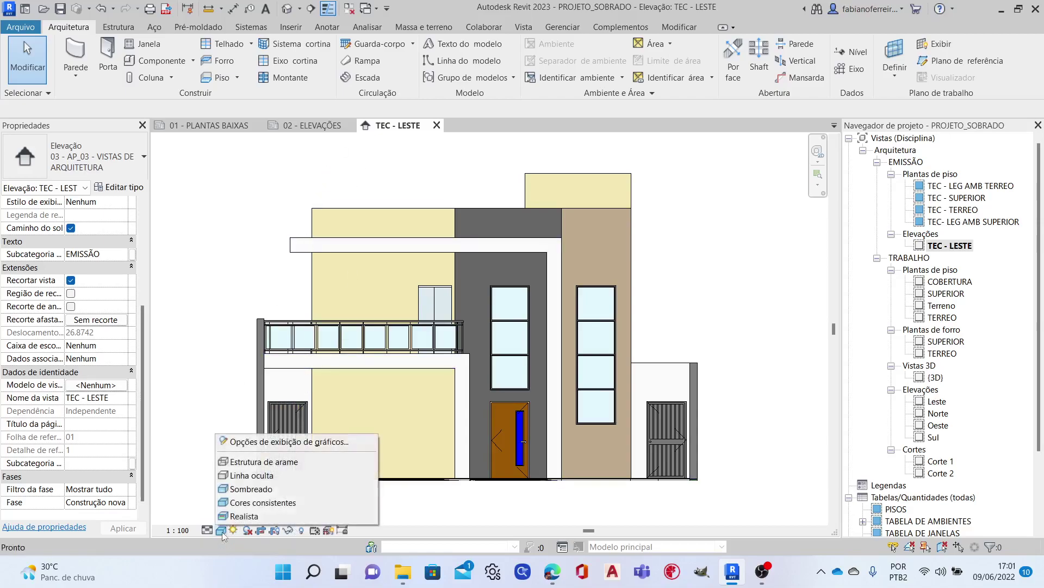
In Graphic Display Options, turn on cast shadows and ambient shadows for TEC - LESTE.
{"action": "left_click", "coordinate": [246, 442]}
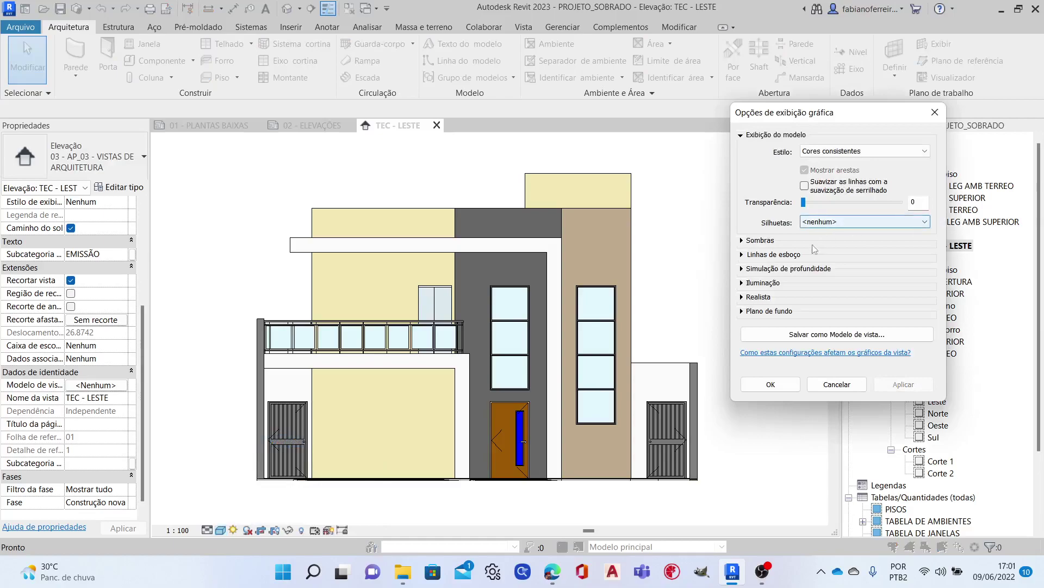
{"action": "left_click", "coordinate": [748, 243]}
{"action": "left_click", "coordinate": [804, 251]}
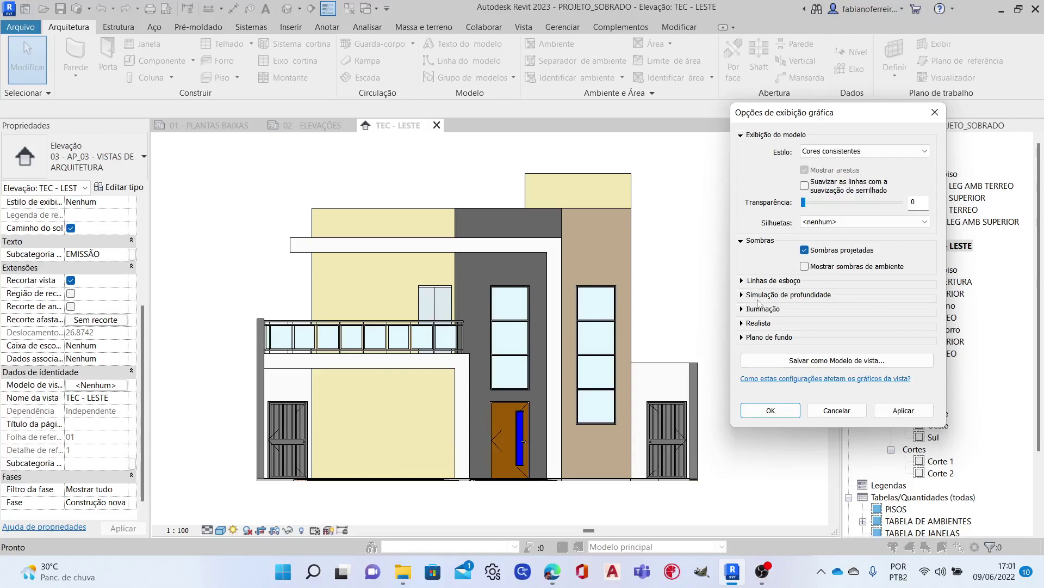
{"action": "left_click", "coordinate": [805, 266]}
{"action": "left_click", "coordinate": [805, 266]}
{"action": "left_click", "coordinate": [903, 410]}
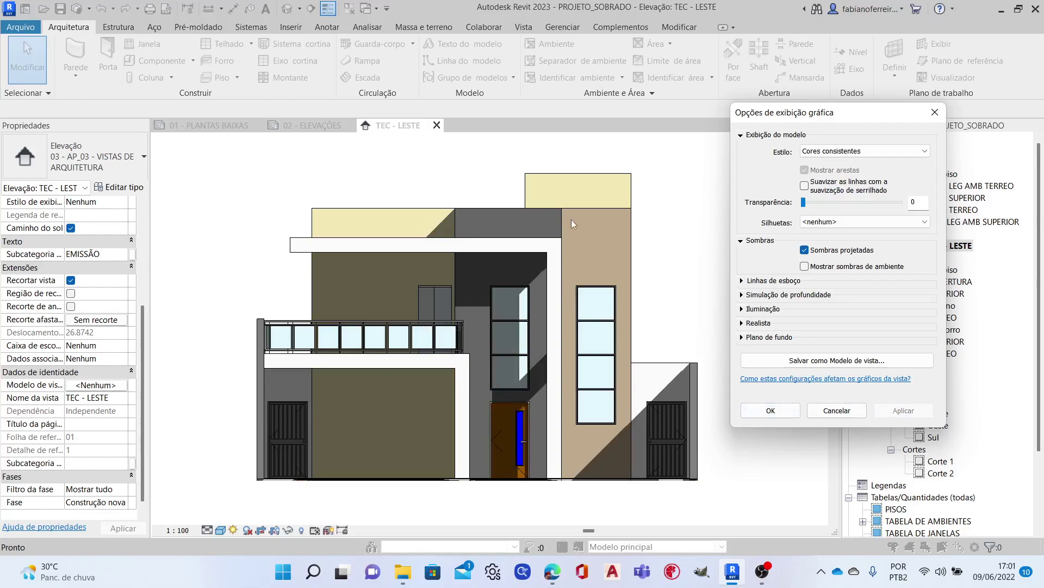
{"action": "left_click", "coordinate": [741, 309]}
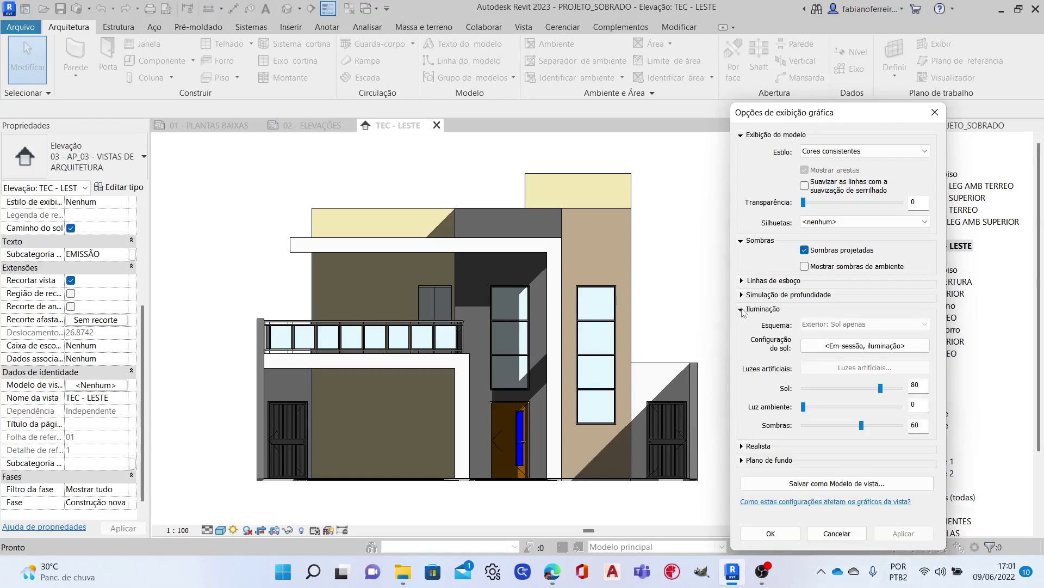
{"action": "left_click", "coordinate": [804, 266]}
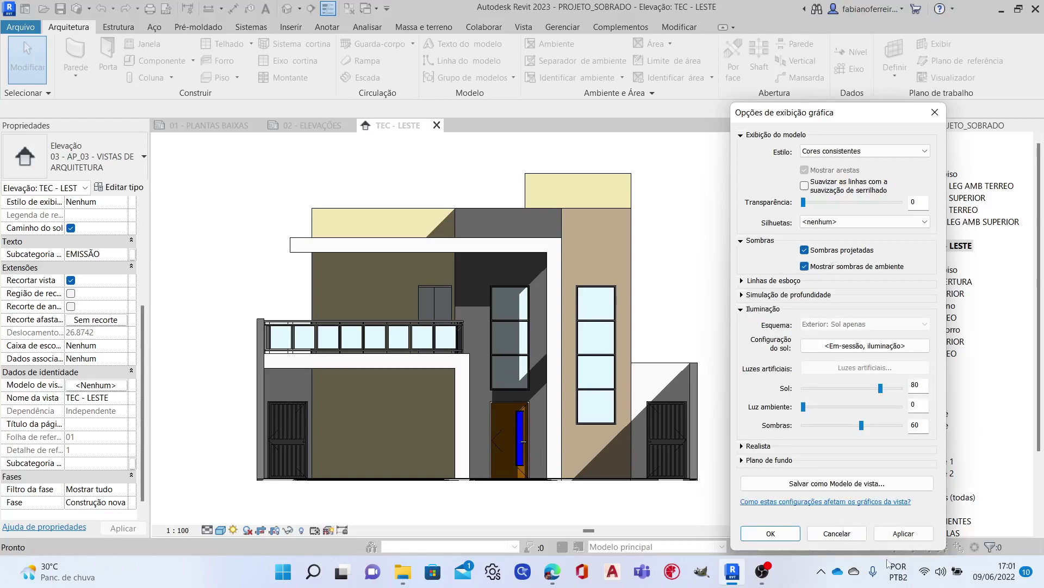
{"action": "left_click", "coordinate": [913, 536]}
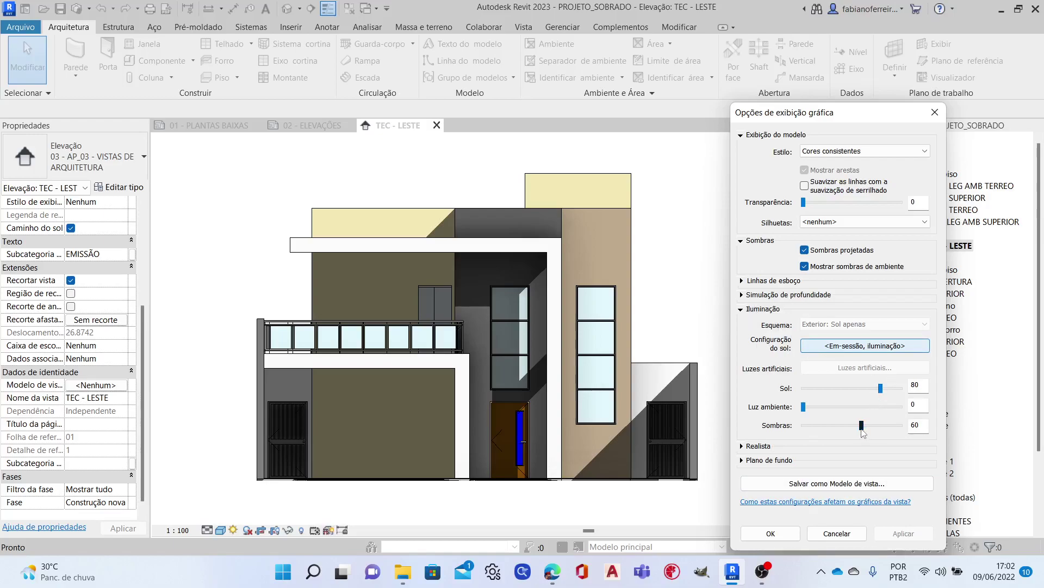
Set the lighting to shadows 31, sun 41 and ambient light 17, and apply.
{"action": "left_click_drag", "start_coordinate": [865, 422], "coordinate": [836, 434]}
{"action": "left_click", "coordinate": [903, 534]}
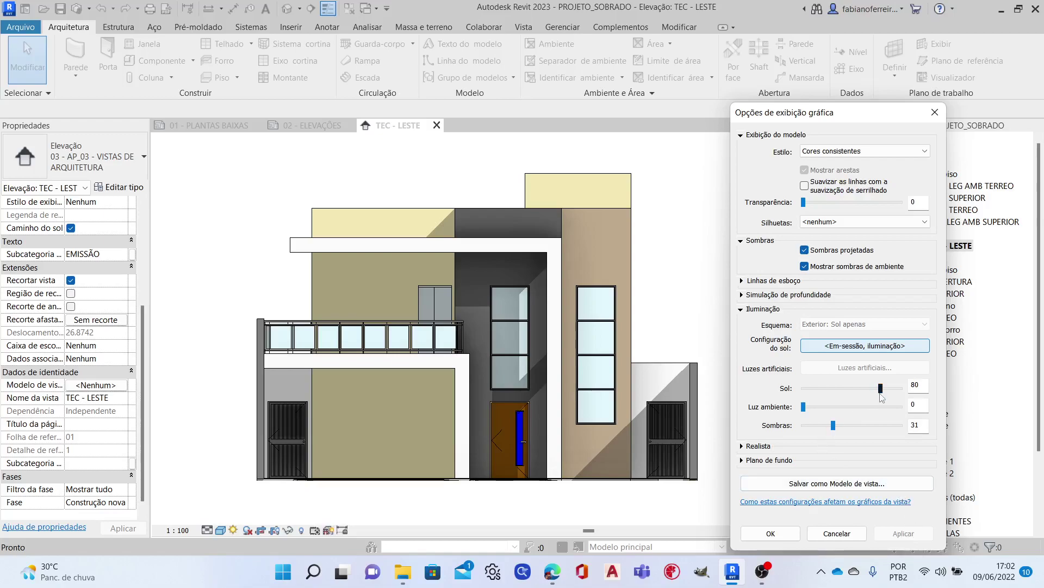
{"action": "left_click_drag", "start_coordinate": [880, 393], "coordinate": [843, 402]}
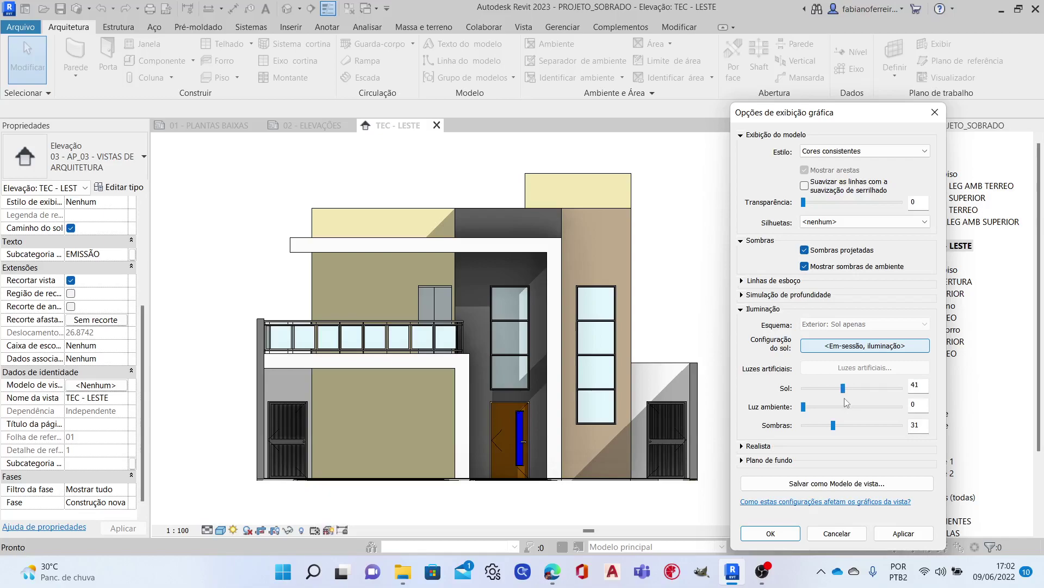
{"action": "left_click", "coordinate": [912, 534]}
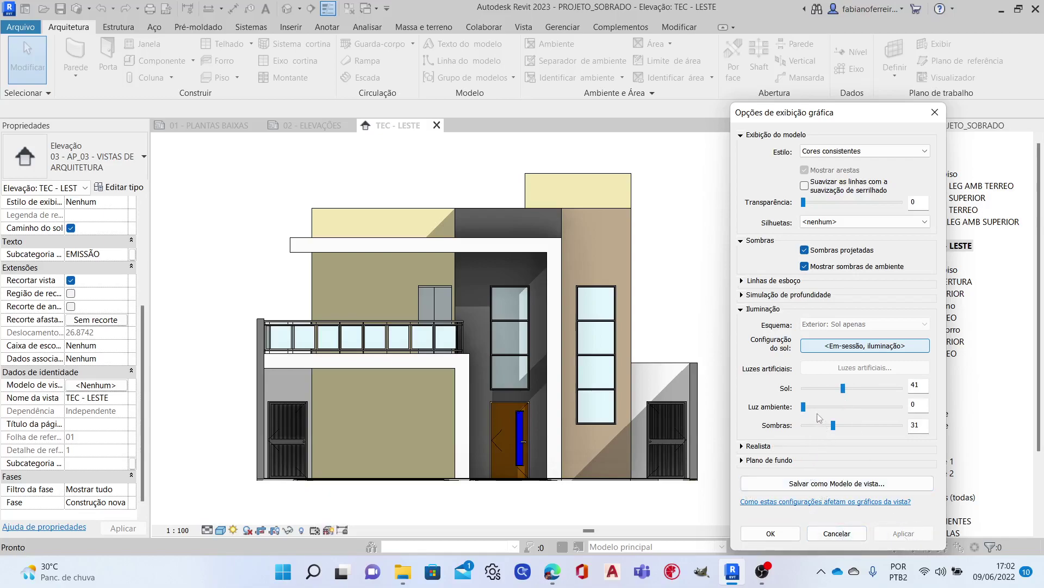
{"action": "left_click_drag", "start_coordinate": [804, 406], "coordinate": [813, 406]}
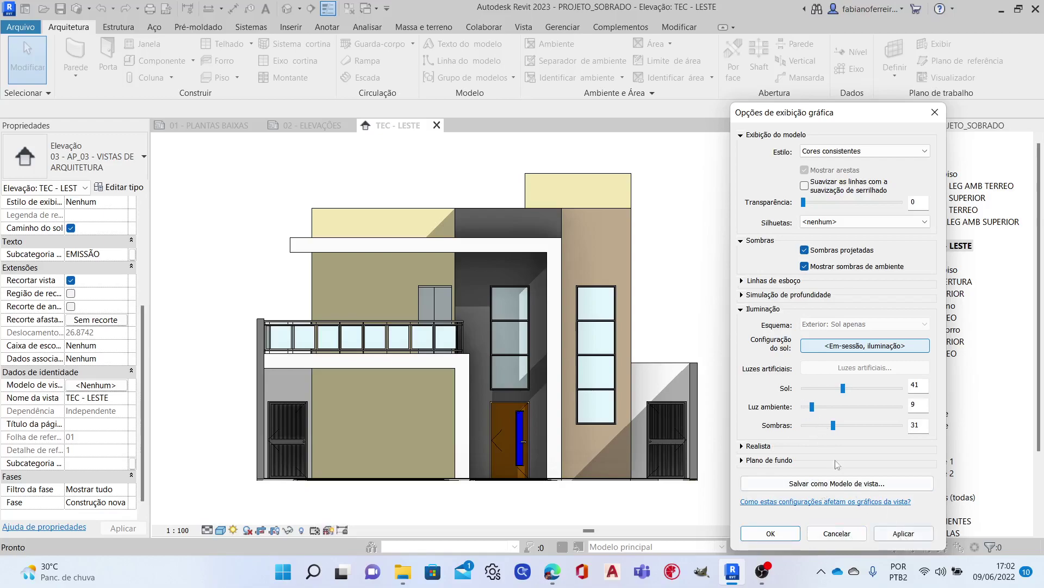
{"action": "left_click", "coordinate": [819, 407]}
{"action": "left_click", "coordinate": [821, 411]}
{"action": "left_click_drag", "start_coordinate": [821, 411], "coordinate": [820, 411]}
{"action": "left_click", "coordinate": [893, 528]}
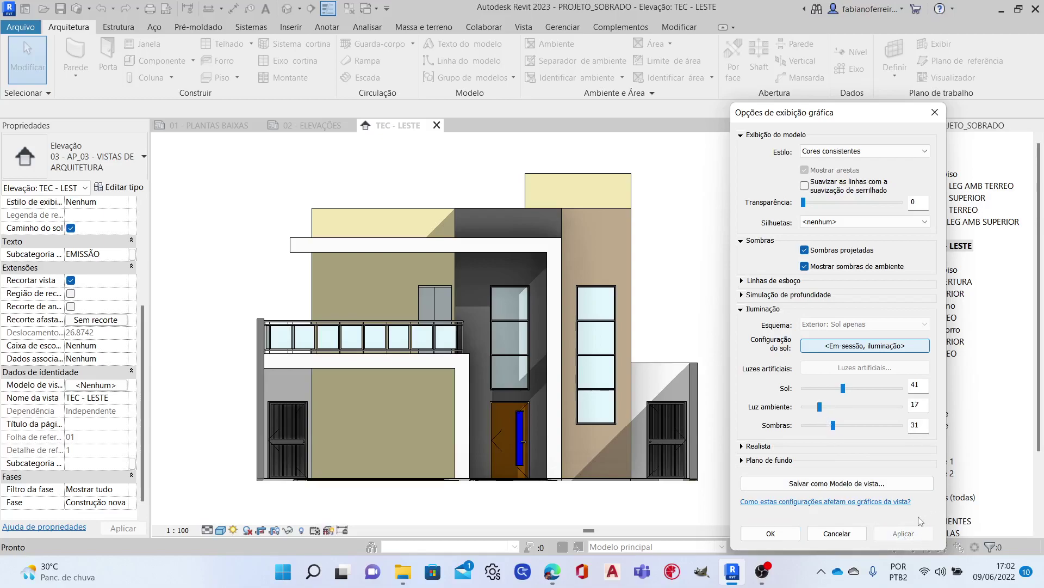
{"action": "left_click", "coordinate": [767, 538]}
Turn on depth cueing and raise its fade limit to 26%.
{"action": "left_click", "coordinate": [743, 295]}
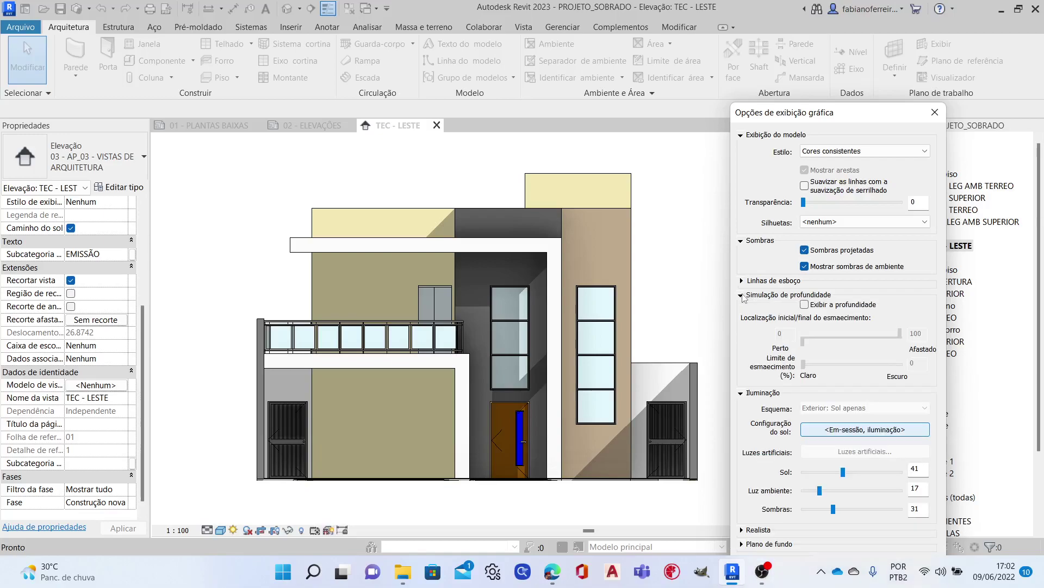
{"action": "left_click", "coordinate": [805, 305]}
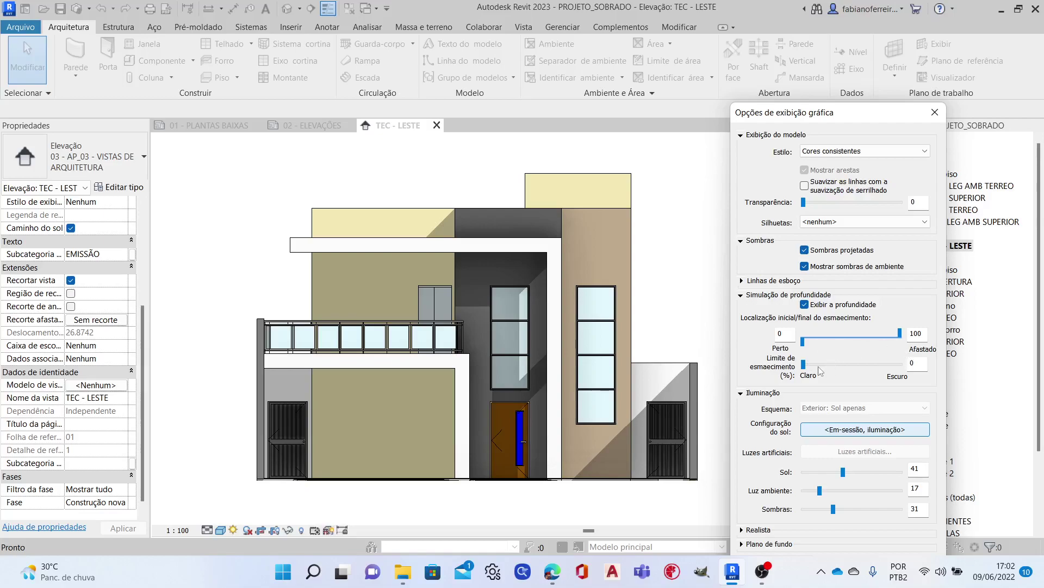
{"action": "left_click_drag", "start_coordinate": [803, 364], "coordinate": [830, 366]}
{"action": "left_click", "coordinate": [743, 296]}
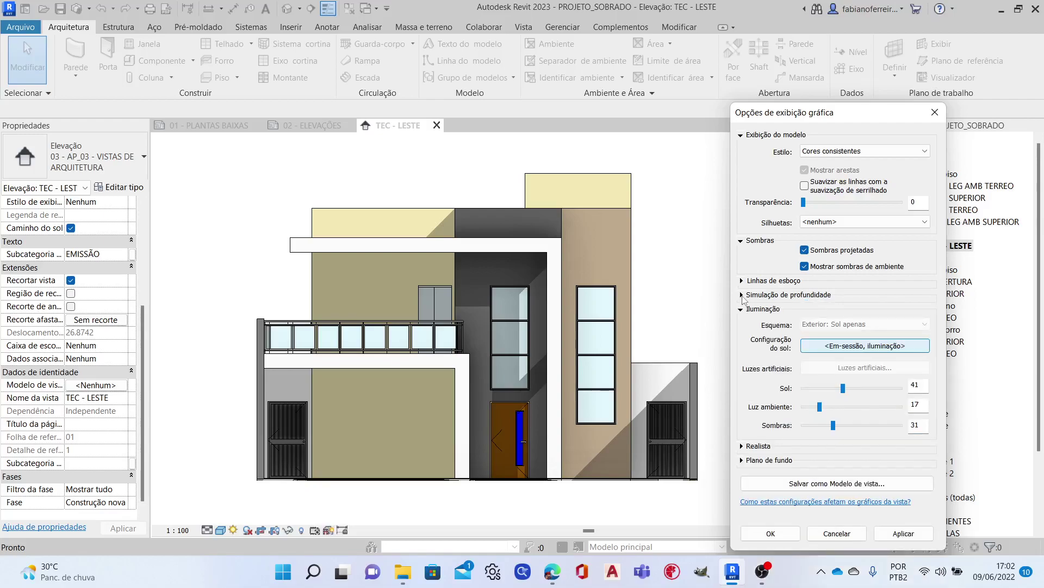
{"action": "left_click", "coordinate": [744, 309]}
{"action": "left_click", "coordinate": [742, 323]}
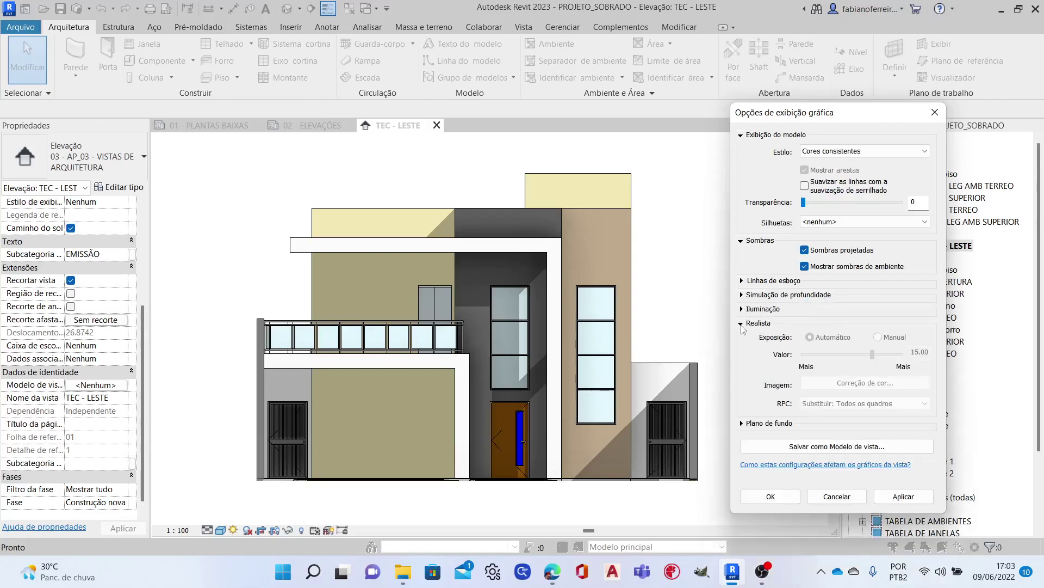
{"action": "left_click", "coordinate": [742, 338]}
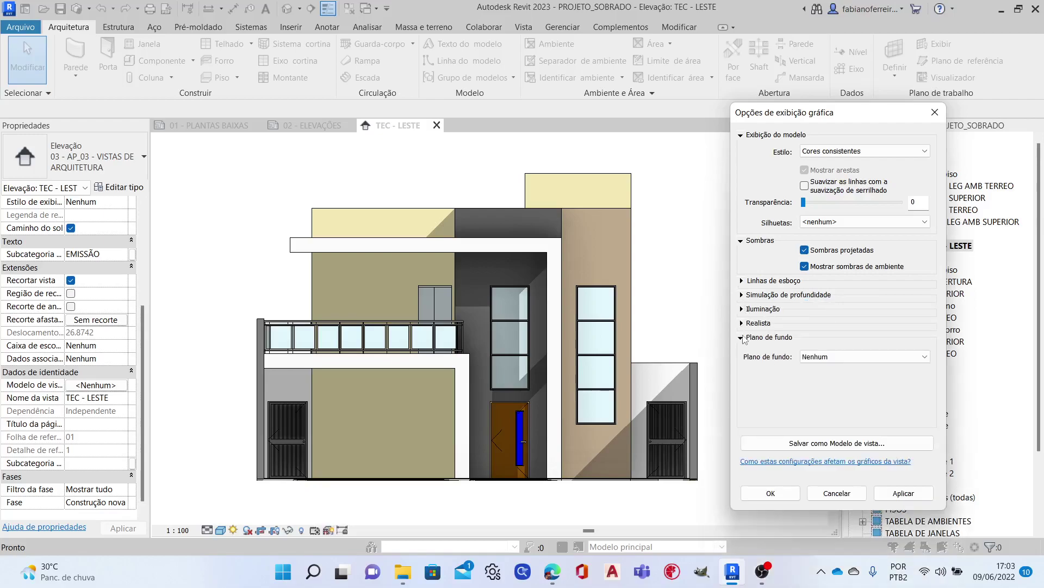
{"action": "left_click", "coordinate": [846, 357]}
{"action": "left_click", "coordinate": [830, 378]}
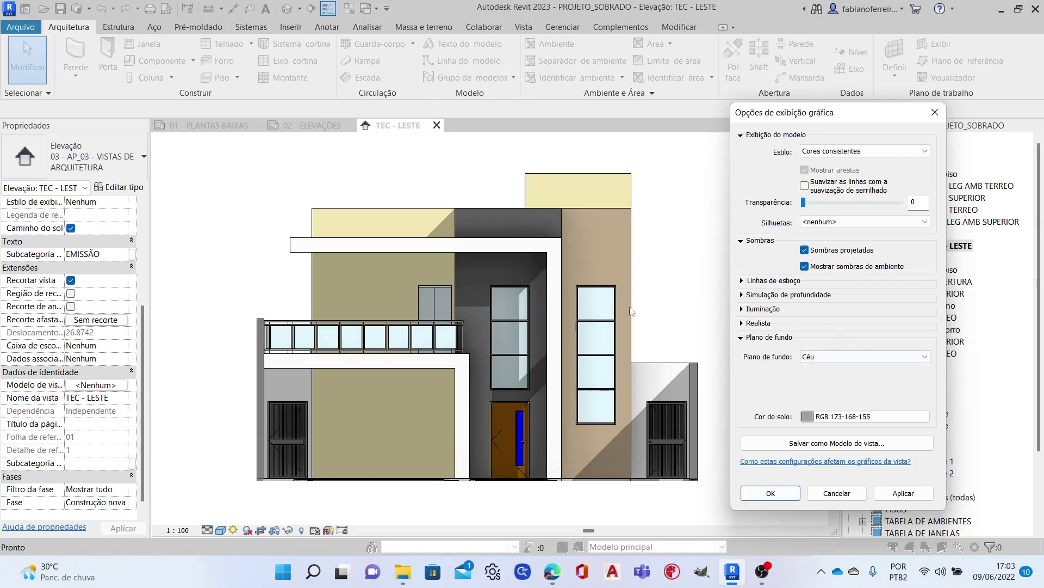
{"action": "left_click", "coordinate": [908, 495]}
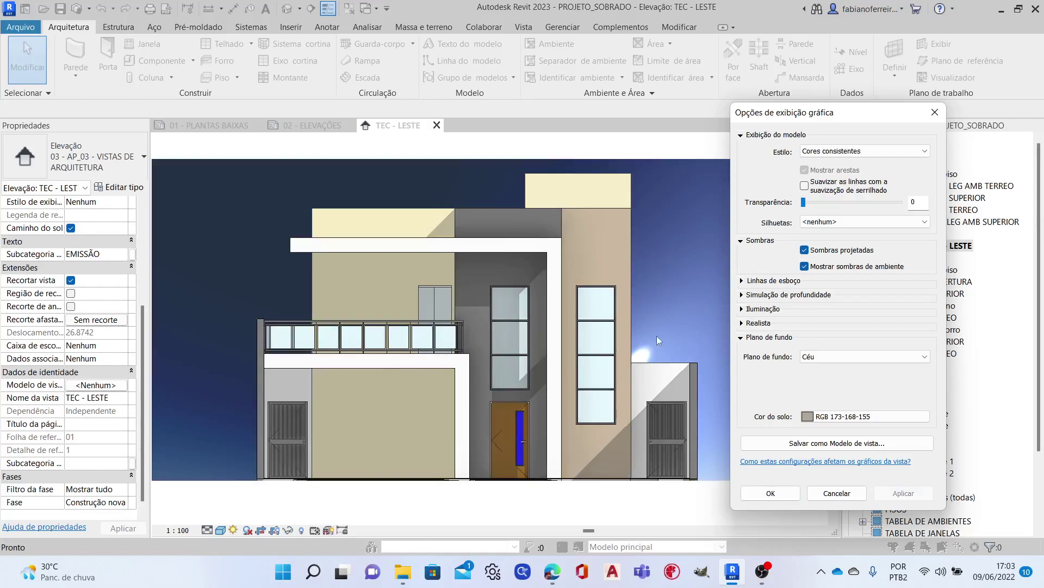
{"action": "left_click", "coordinate": [844, 357]}
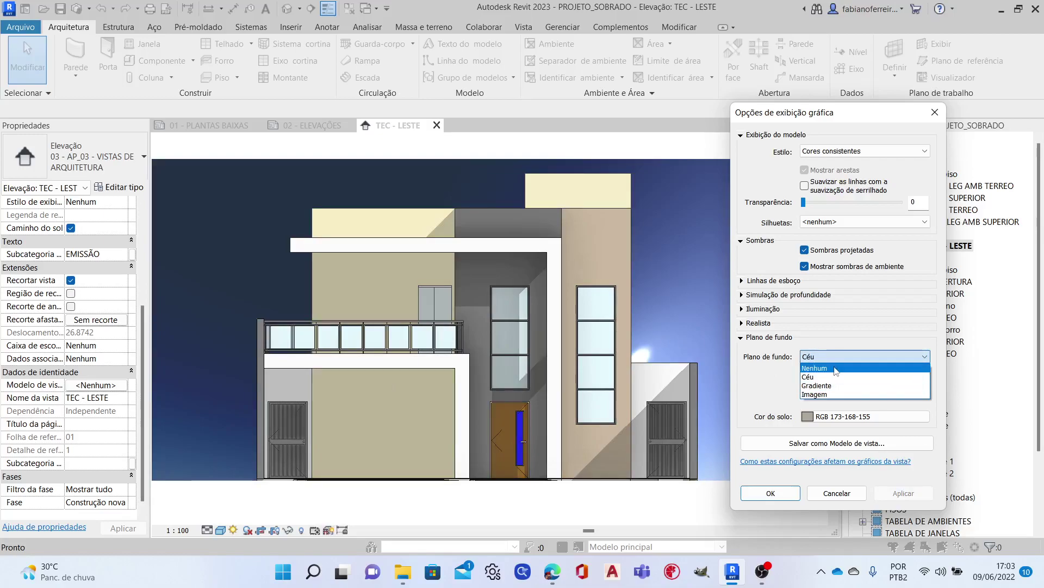
{"action": "left_click", "coordinate": [842, 369]}
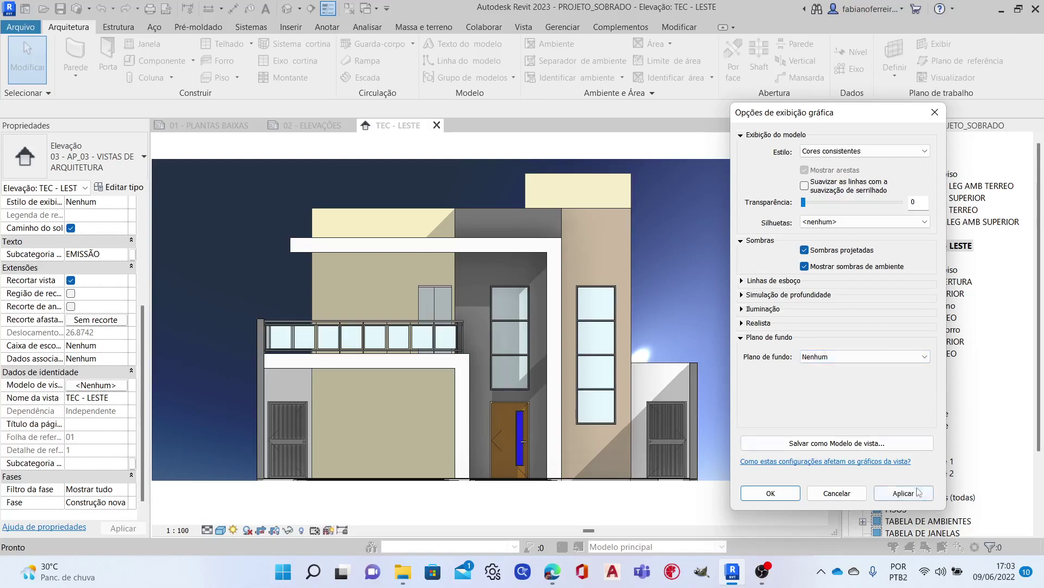
{"action": "left_click", "coordinate": [903, 493]}
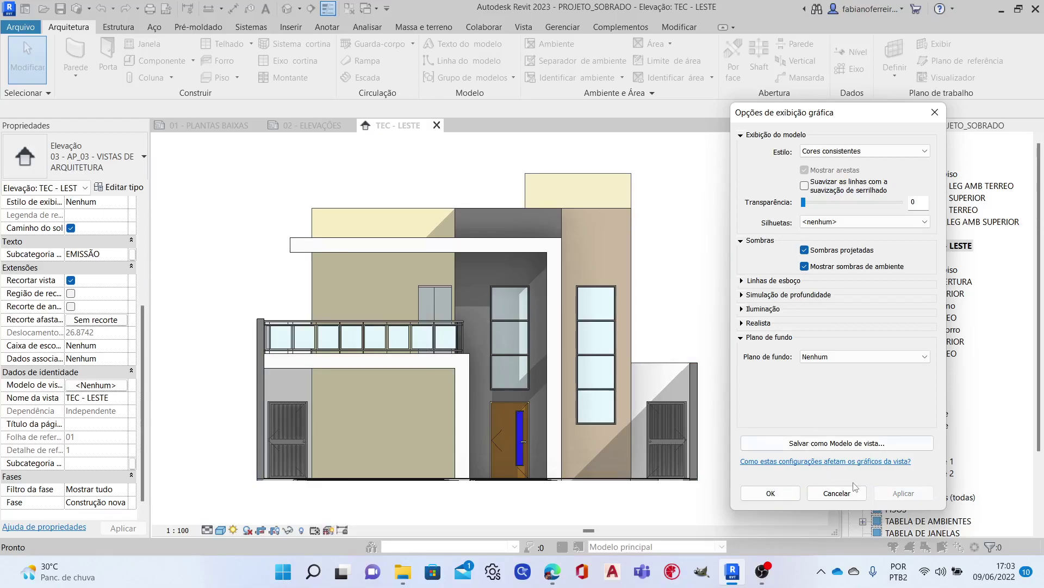
{"action": "left_click", "coordinate": [856, 450]}
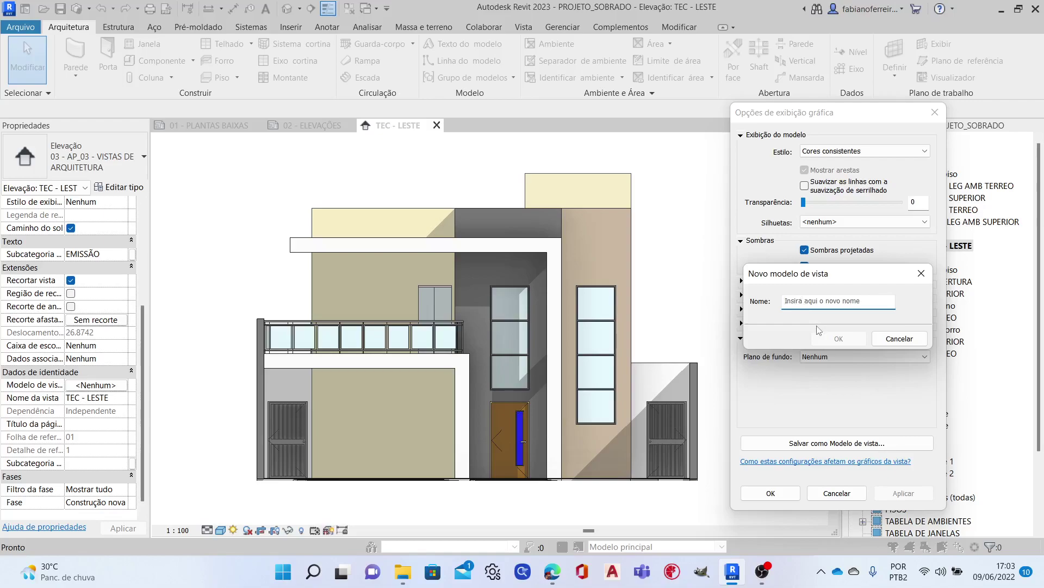
{"action": "type", "text": "ELEVAÇÕES"}
{"action": "left_click", "coordinate": [832, 338]}
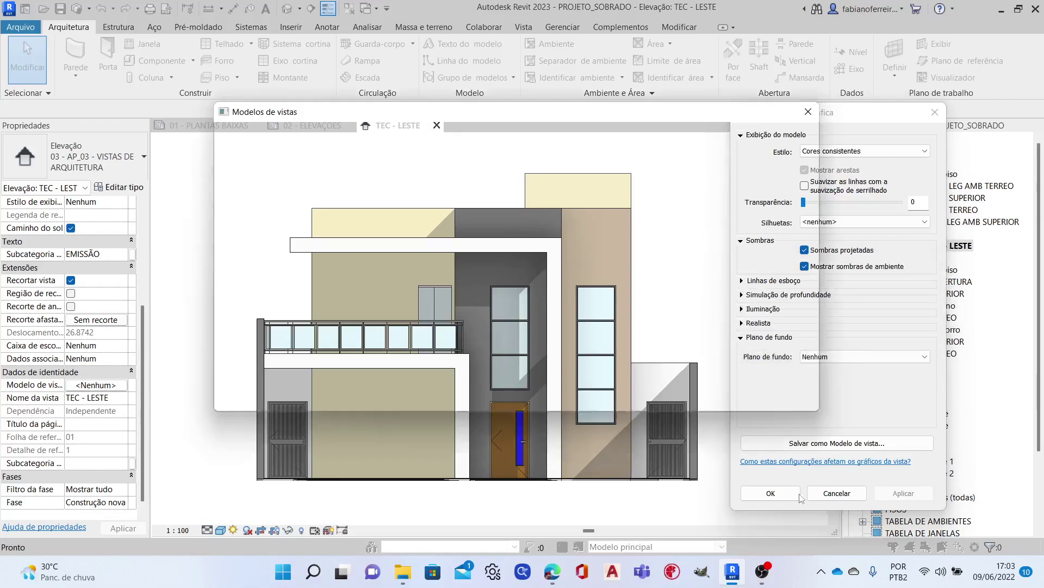
{"action": "left_click", "coordinate": [633, 401]}
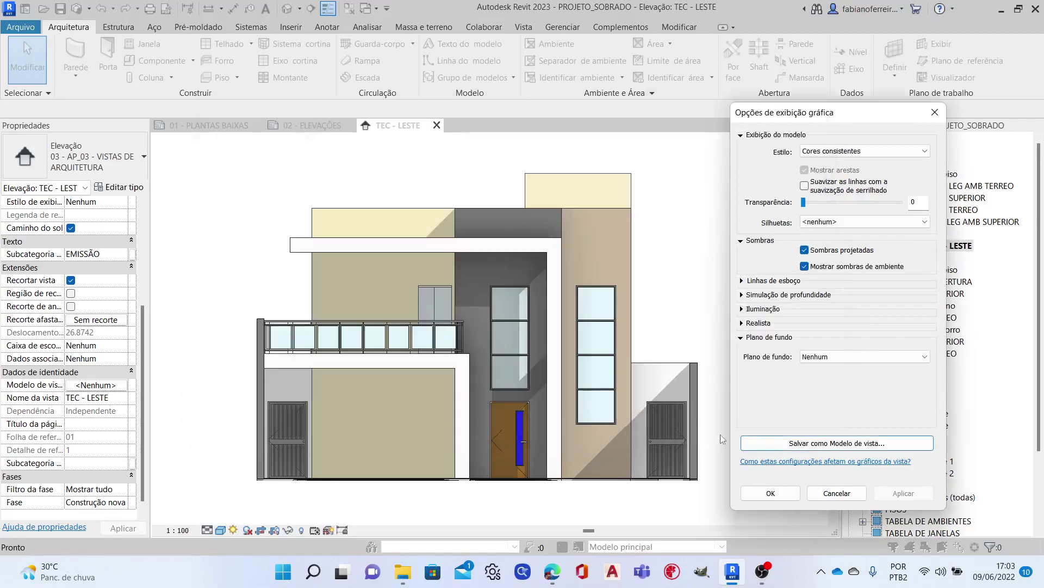
{"action": "left_click", "coordinate": [771, 493]}
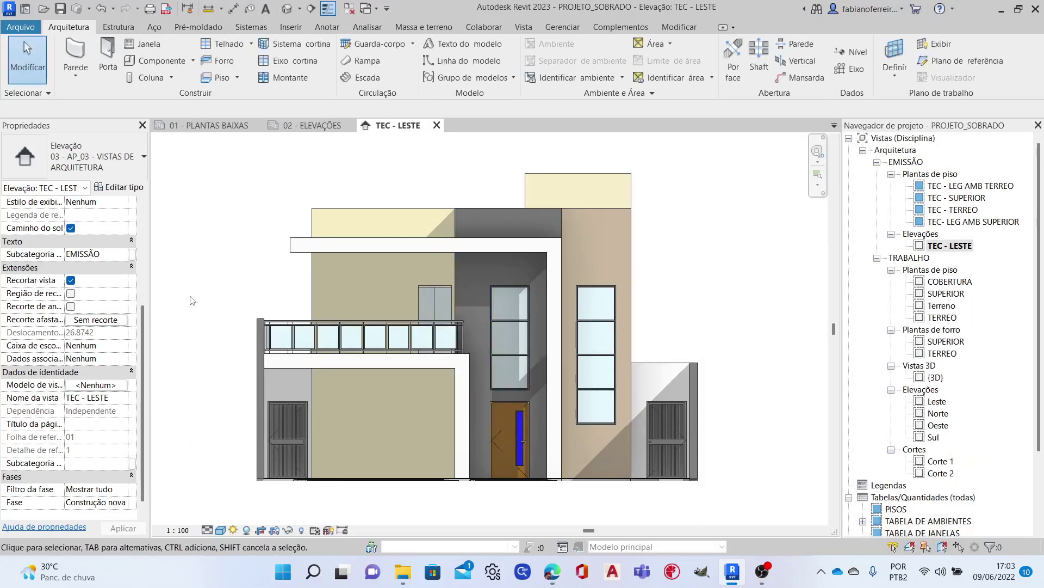
{"action": "scroll", "coordinate": [110, 387], "scroll_direction": "down", "scroll_amount": 1}
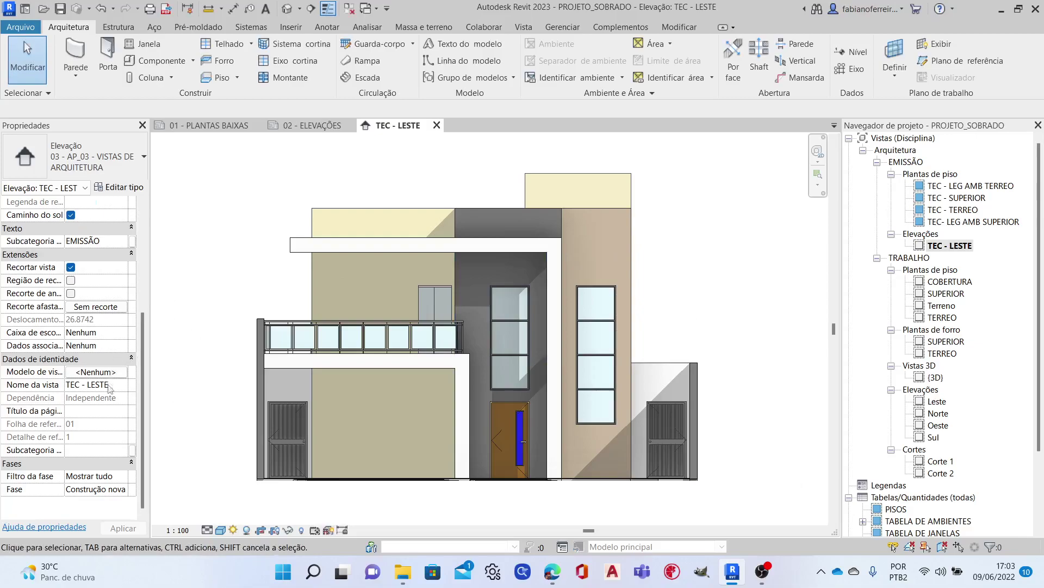
{"action": "left_click", "coordinate": [103, 373]}
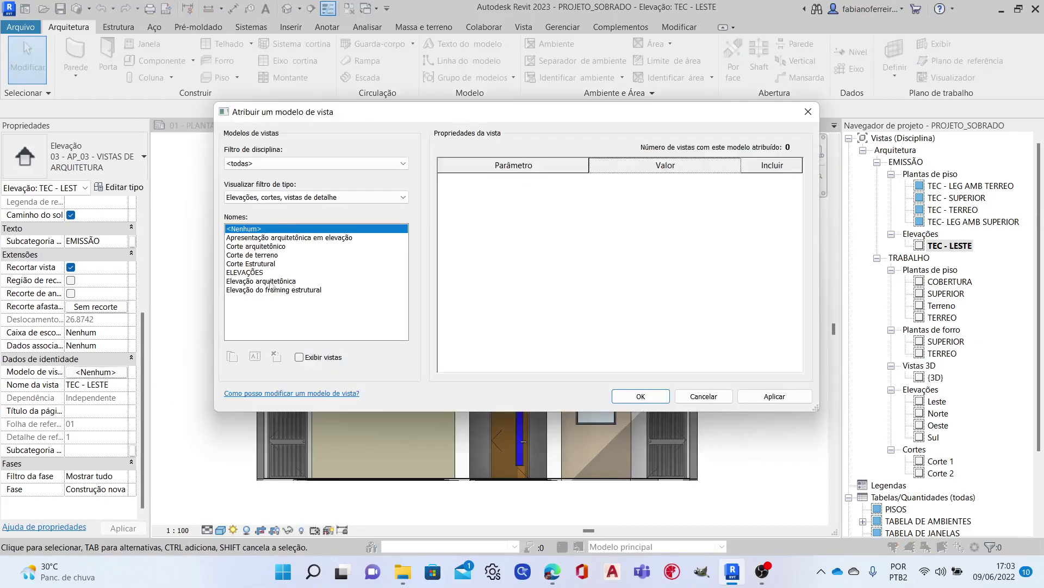
{"action": "left_click", "coordinate": [253, 272]}
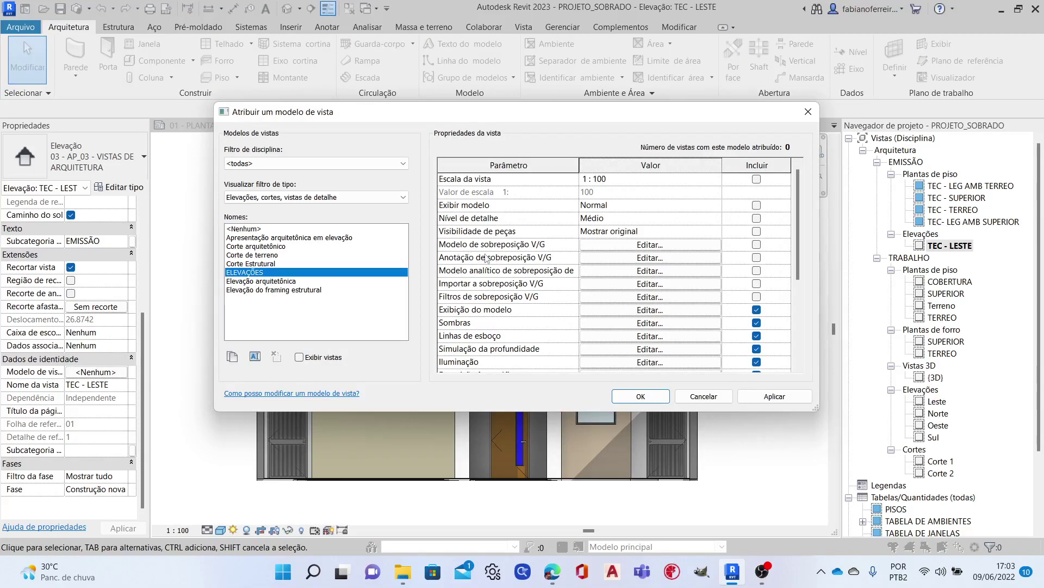
{"action": "left_click", "coordinate": [676, 248]}
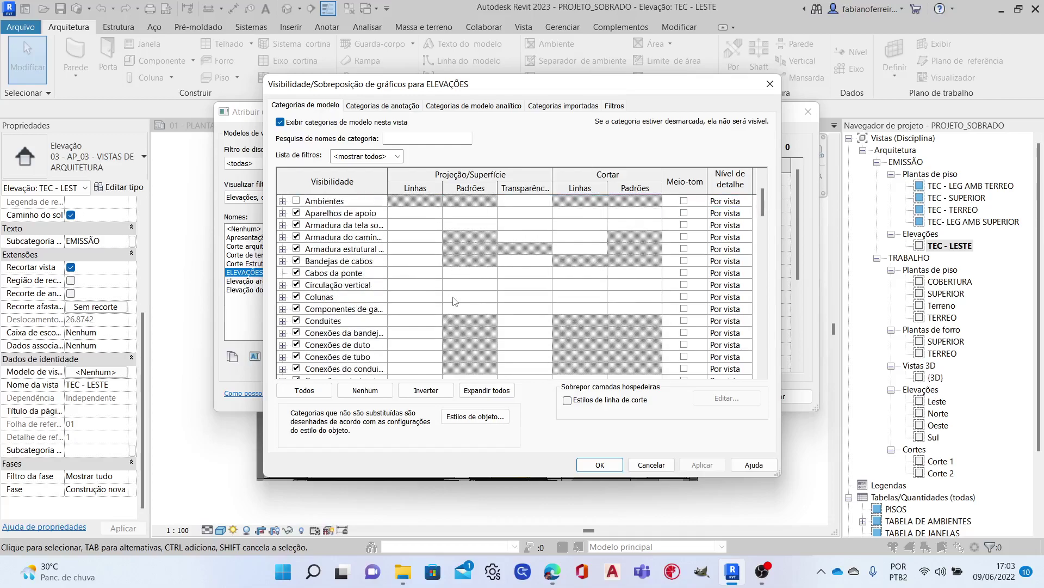
{"action": "scroll", "coordinate": [455, 301], "scroll_direction": "down", "scroll_amount": 2}
{"action": "scroll", "coordinate": [459, 289], "scroll_direction": "down", "scroll_amount": 2}
{"action": "scroll", "coordinate": [461, 288], "scroll_direction": "down", "scroll_amount": 3}
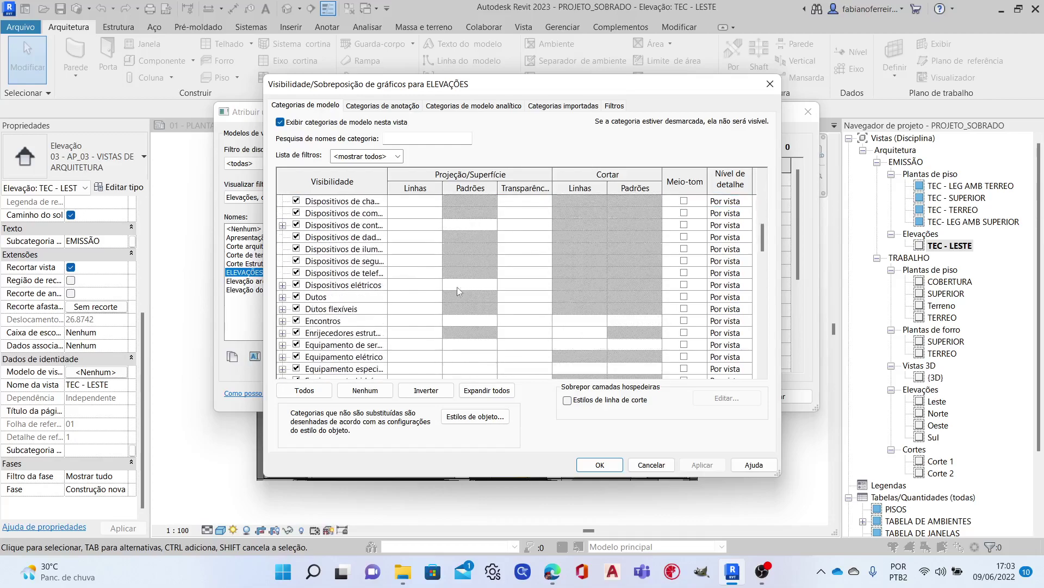
{"action": "scroll", "coordinate": [468, 290], "scroll_direction": "down", "scroll_amount": 3}
{"action": "scroll", "coordinate": [477, 291], "scroll_direction": "down", "scroll_amount": 2}
{"action": "scroll", "coordinate": [468, 289], "scroll_direction": "down", "scroll_amount": 3}
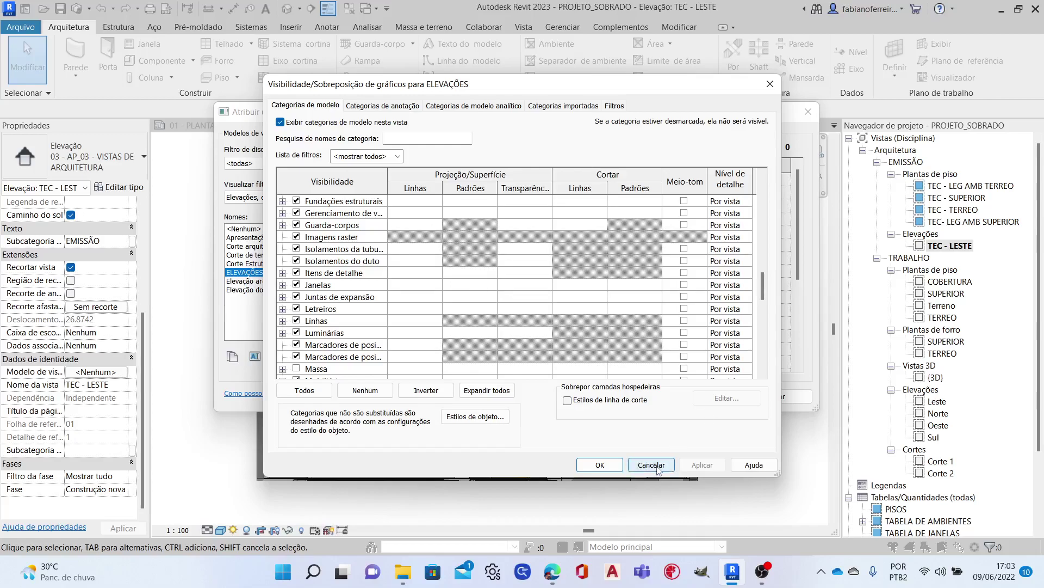
{"action": "left_click", "coordinate": [652, 465]}
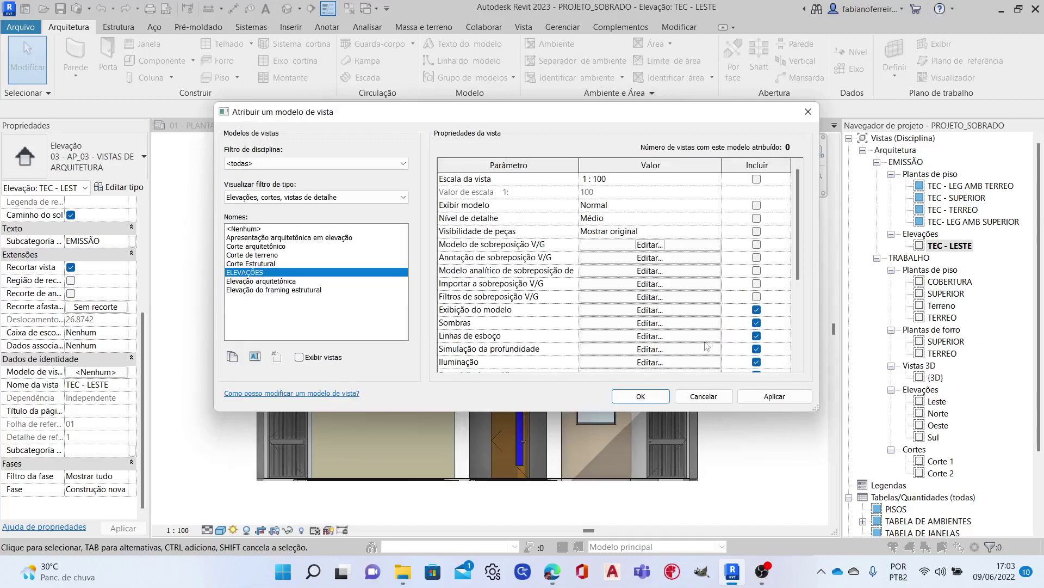
{"action": "left_click", "coordinate": [716, 401]}
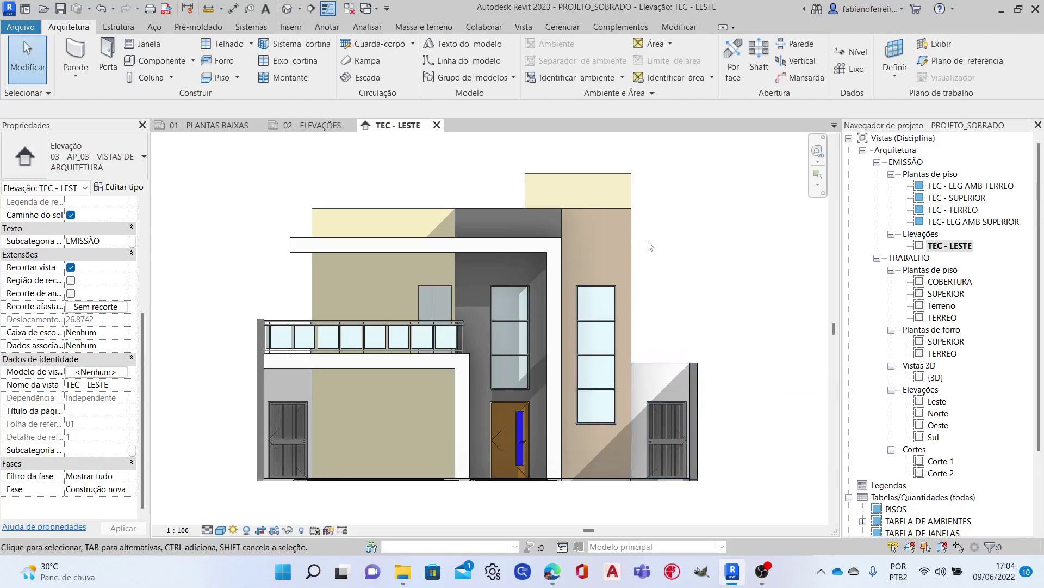
{"action": "scroll", "coordinate": [759, 299], "scroll_direction": "down", "scroll_amount": 3}
{"action": "scroll", "coordinate": [602, 286], "scroll_direction": "down", "scroll_amount": 1}
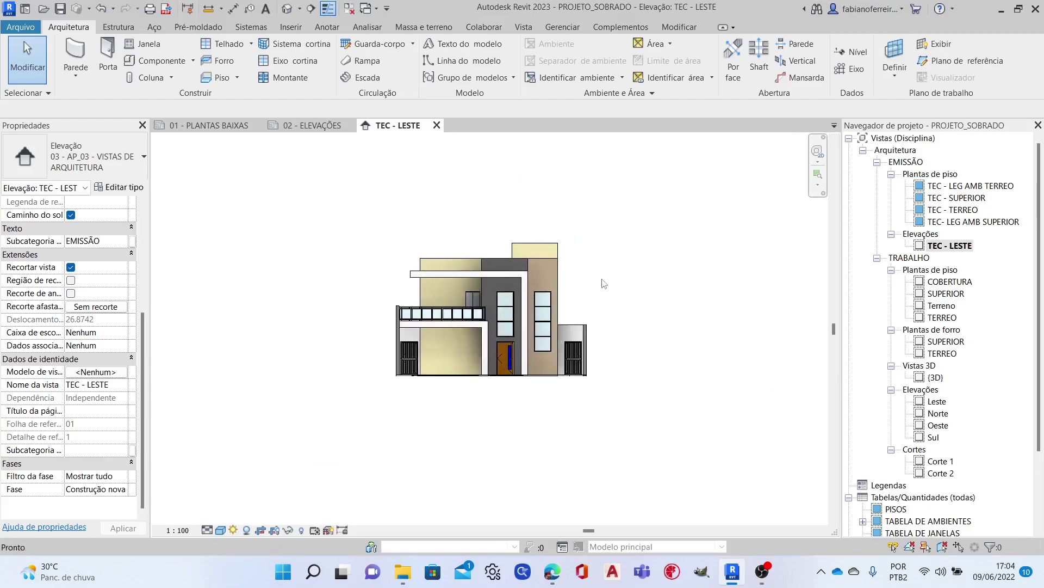
{"action": "scroll", "coordinate": [572, 294], "scroll_direction": "up", "scroll_amount": 2}
{"action": "scroll", "coordinate": [557, 297], "scroll_direction": "up", "scroll_amount": 2}
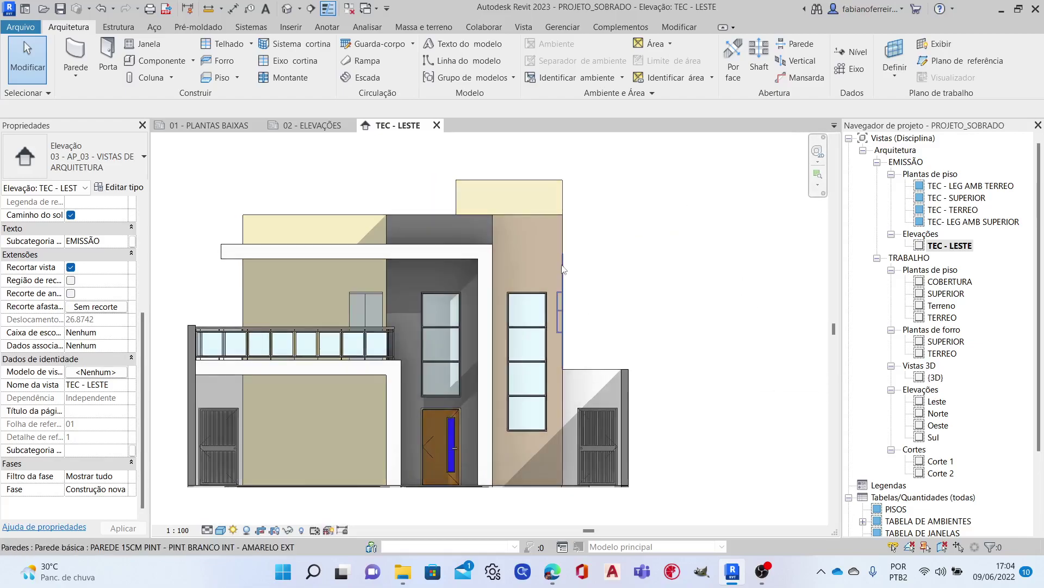
{"action": "left_click", "coordinate": [552, 231]}
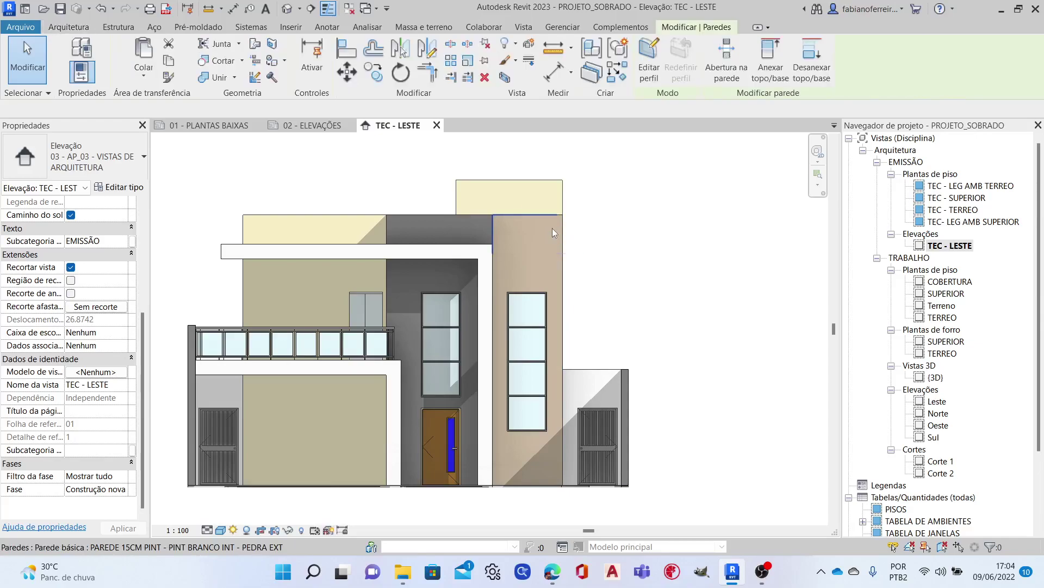
{"action": "left_click", "coordinate": [632, 237]}
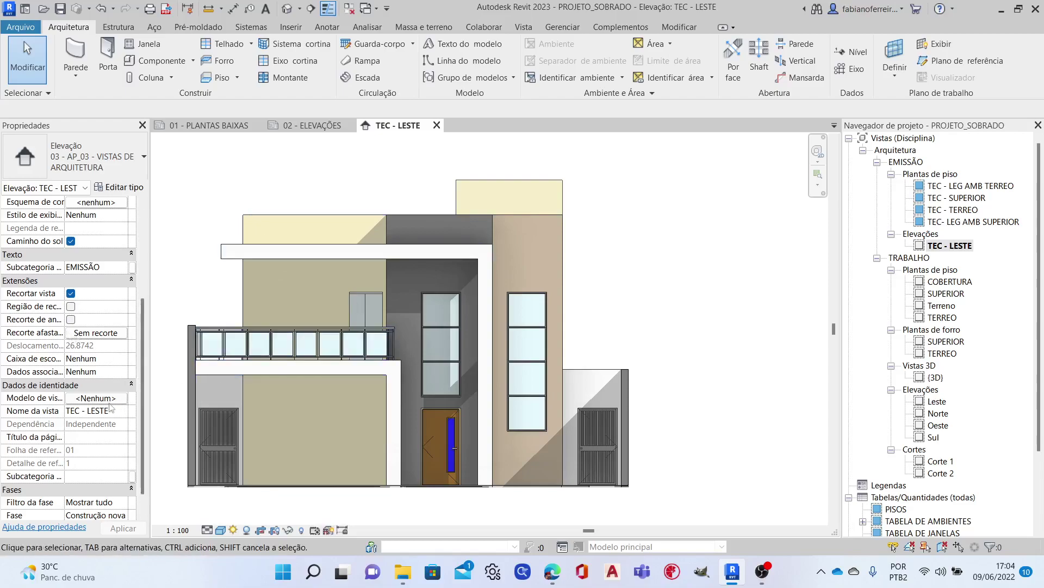
Assign the ELEVAÇÕES view template and open its V/G overrides.
{"action": "left_click", "coordinate": [99, 399]}
{"action": "left_click", "coordinate": [272, 272]}
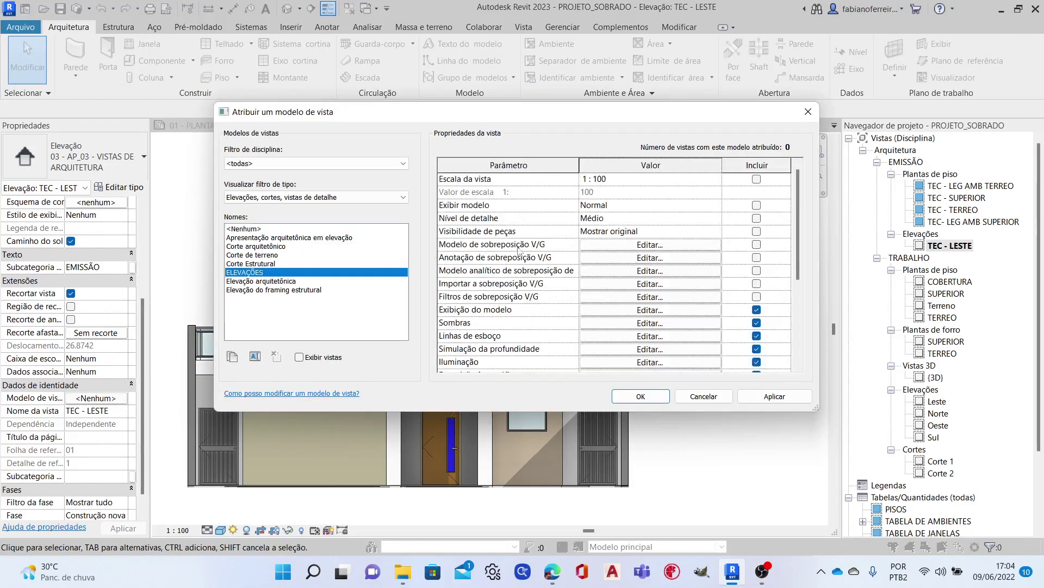
{"action": "left_click", "coordinate": [642, 246]}
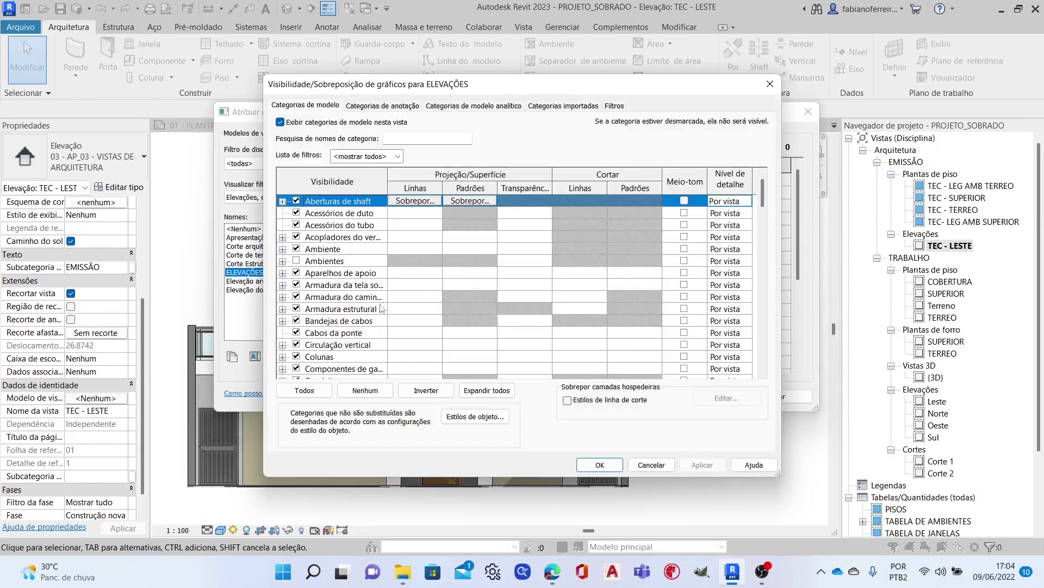
{"action": "scroll", "coordinate": [396, 344], "scroll_direction": "down", "scroll_amount": 4}
{"action": "scroll", "coordinate": [396, 345], "scroll_direction": "down", "scroll_amount": 2}
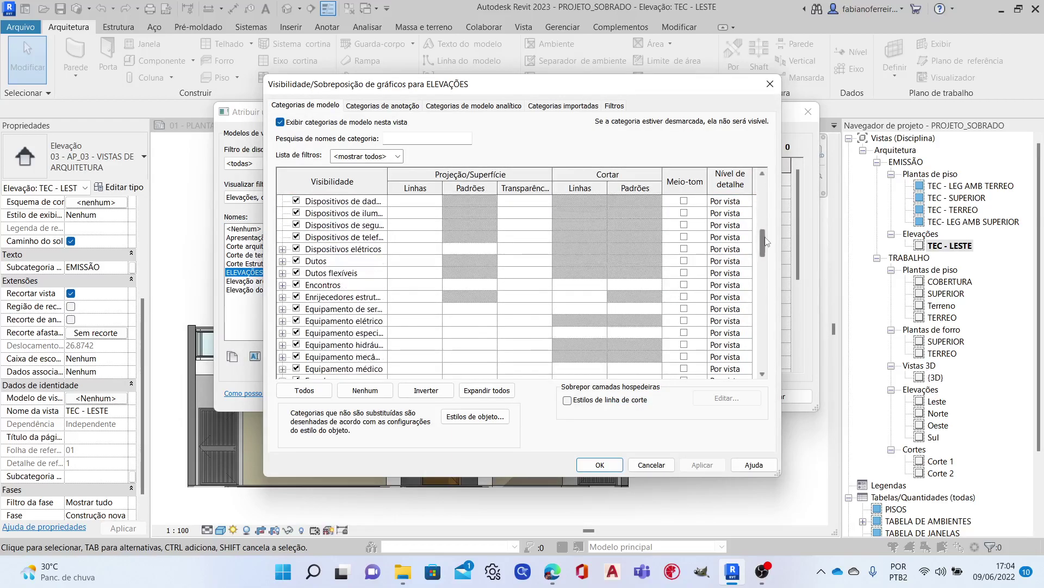
{"action": "mouse_move", "coordinate": [763, 245]}
{"action": "left_mouse_down"}
{"action": "mouse_move", "coordinate": [771, 279]}
{"action": "mouse_move", "coordinate": [760, 319]}
{"action": "left_mouse_up"}
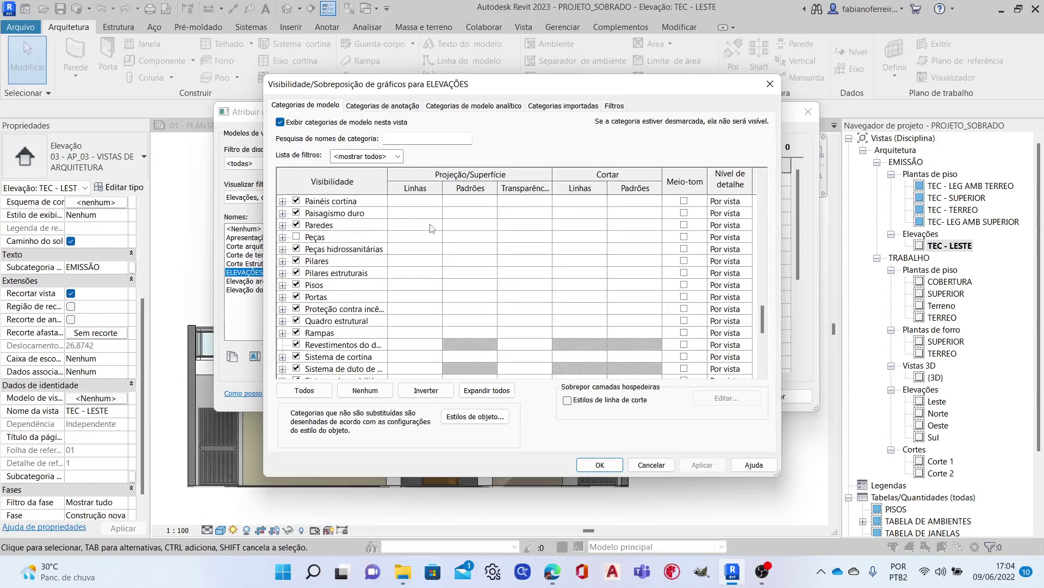
Give walls a solid-fill background pattern and halftone, then confirm both dialogs.
{"action": "left_click", "coordinate": [465, 228]}
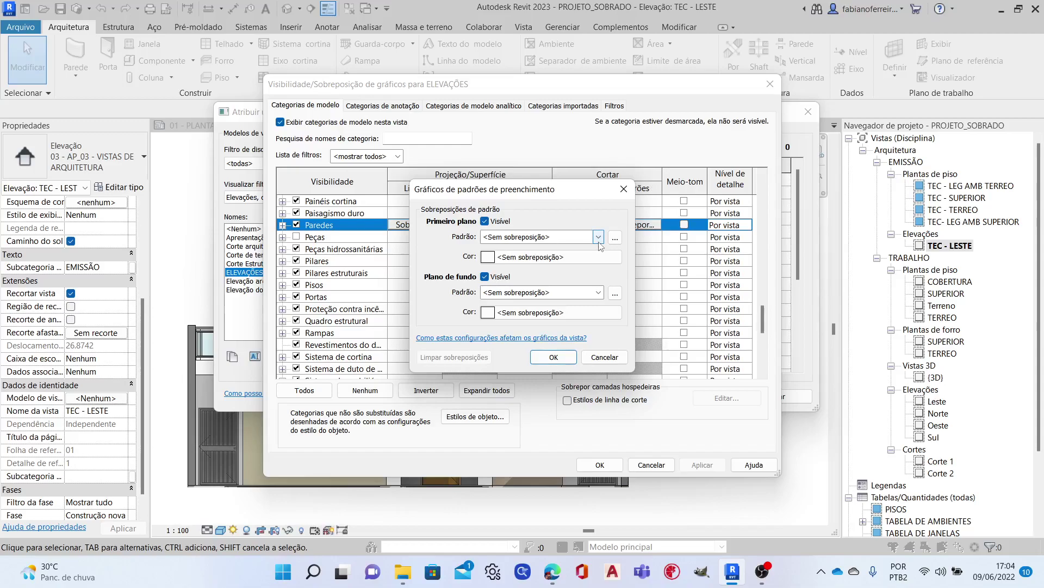
{"action": "left_click", "coordinate": [601, 293]}
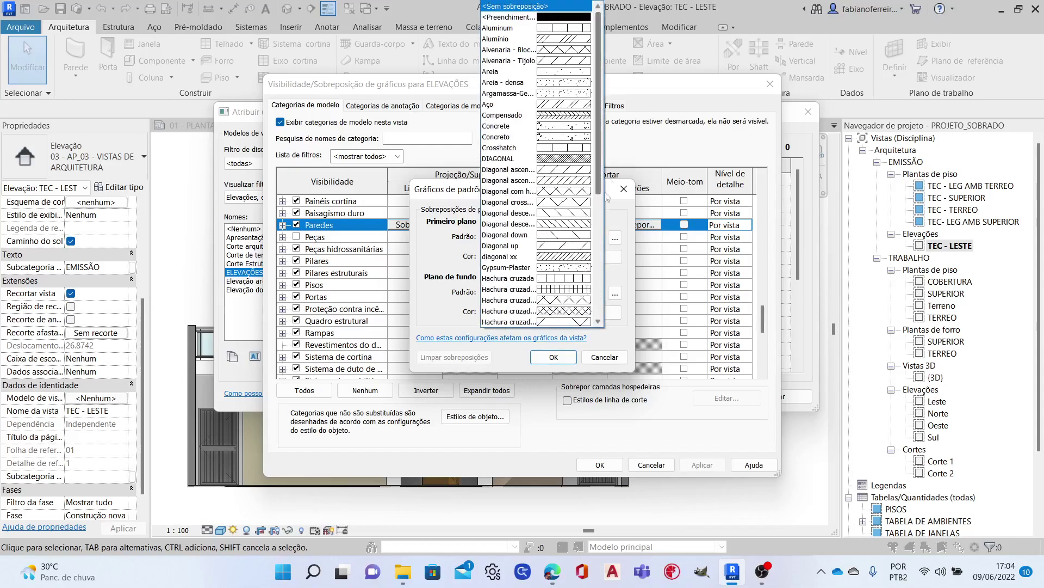
{"action": "left_click", "coordinate": [560, 18]}
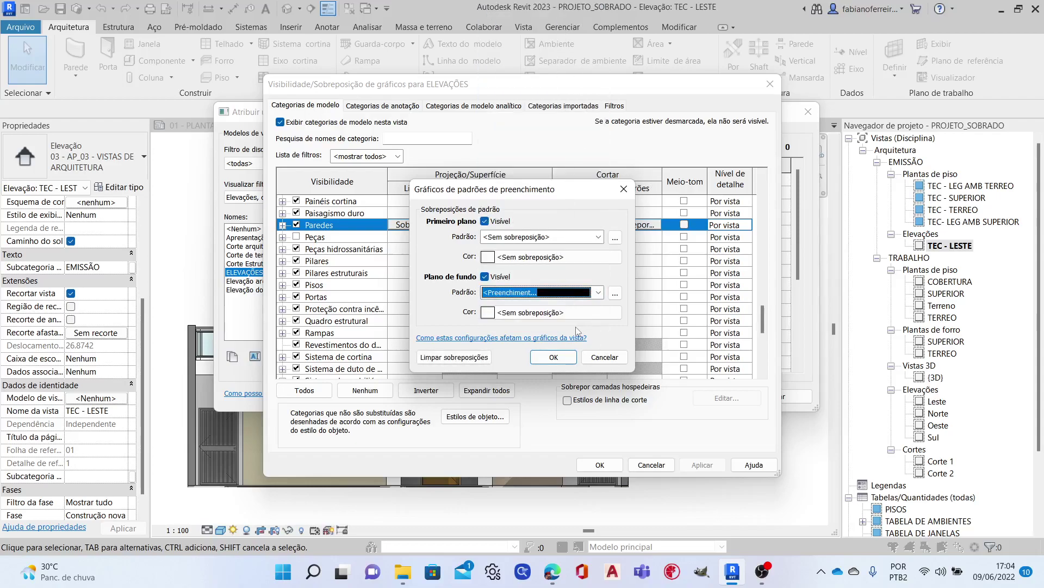
{"action": "left_click", "coordinate": [604, 357]}
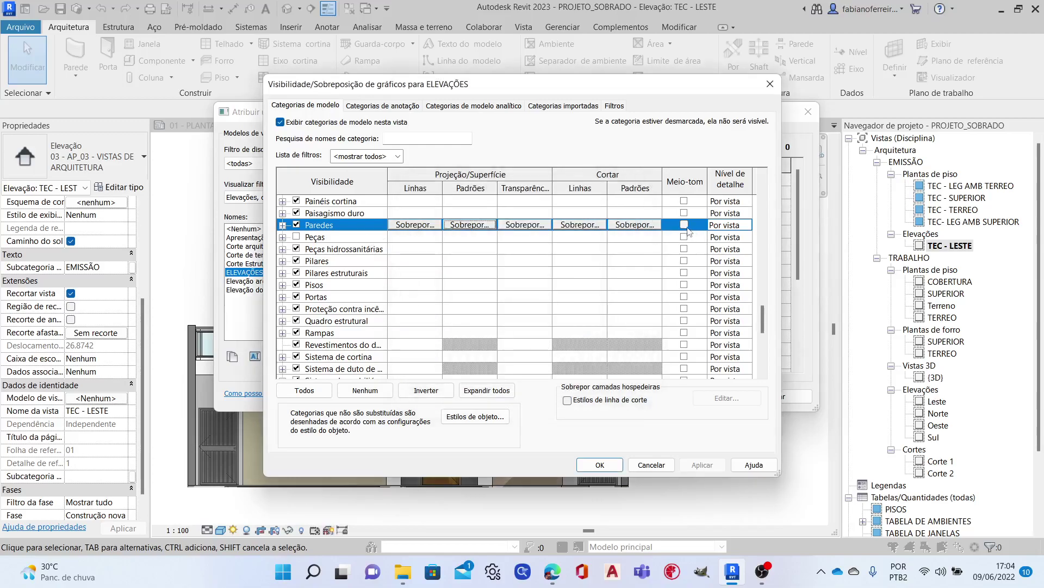
{"action": "left_click", "coordinate": [684, 224]}
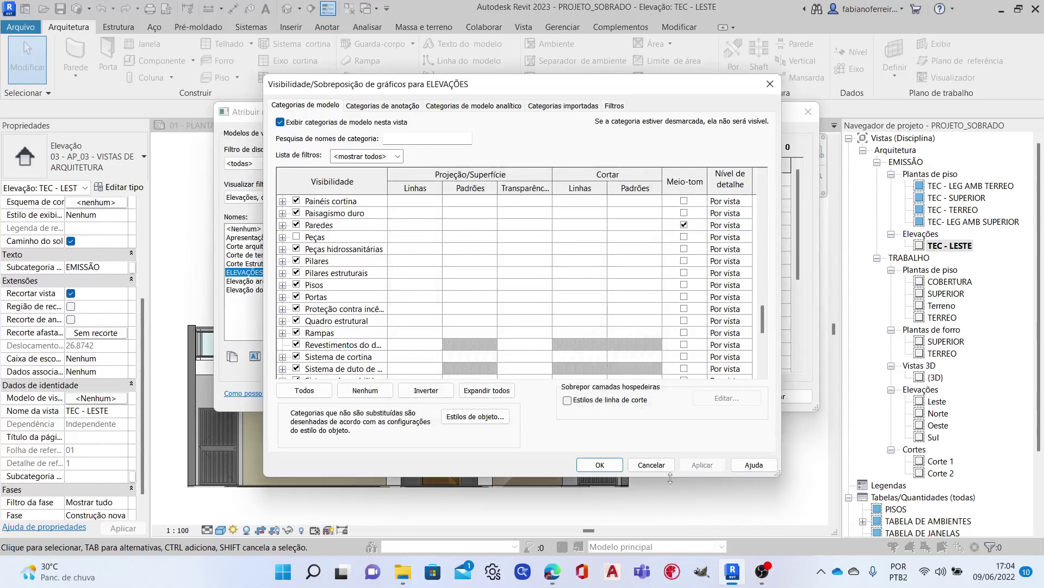
{"action": "left_click", "coordinate": [600, 465]}
{"action": "left_click", "coordinate": [642, 396]}
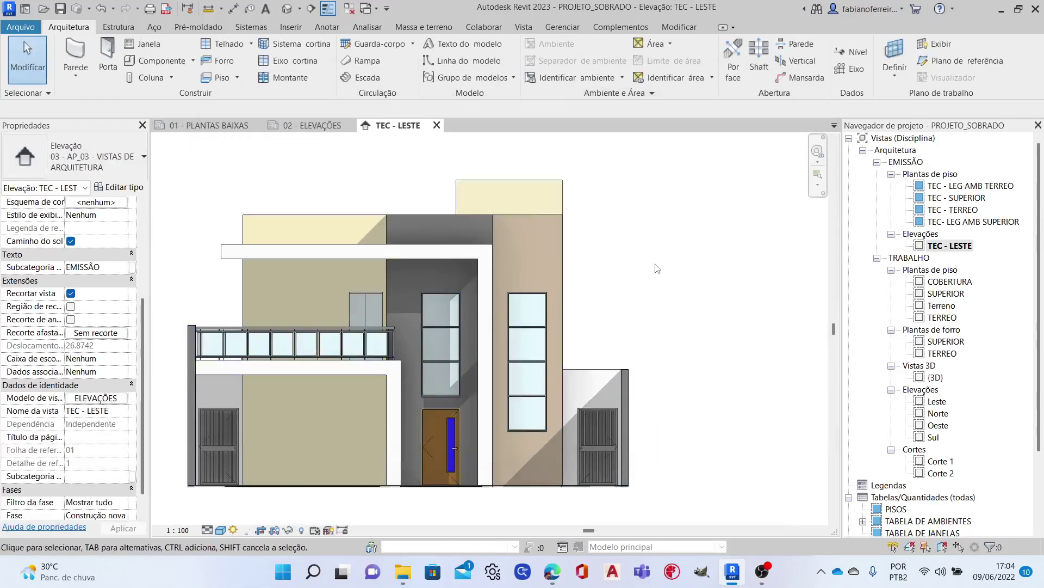
Tick Include for V/G Overrides Model in the ELEVAÇÕES template and apply.
{"action": "scroll", "coordinate": [700, 263], "scroll_direction": "up", "scroll_amount": 1}
{"action": "scroll", "coordinate": [683, 270], "scroll_direction": "up", "scroll_amount": 1}
{"action": "scroll", "coordinate": [662, 285], "scroll_direction": "up", "scroll_amount": 1}
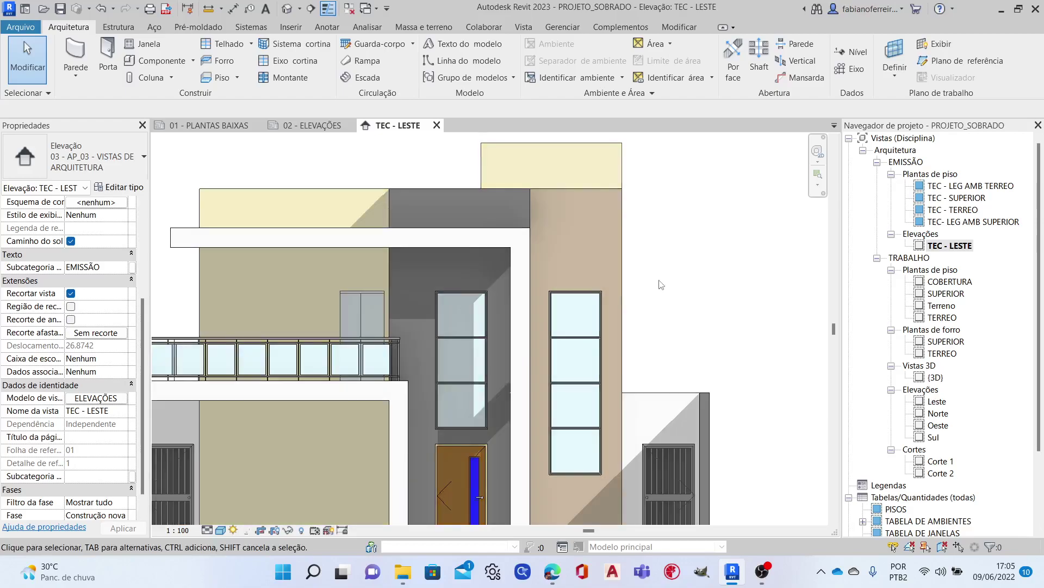
{"action": "middle_click_drag", "start_coordinate": [662, 285], "coordinate": [740, 244]}
{"action": "scroll", "coordinate": [710, 263], "scroll_direction": "down", "scroll_amount": 2}
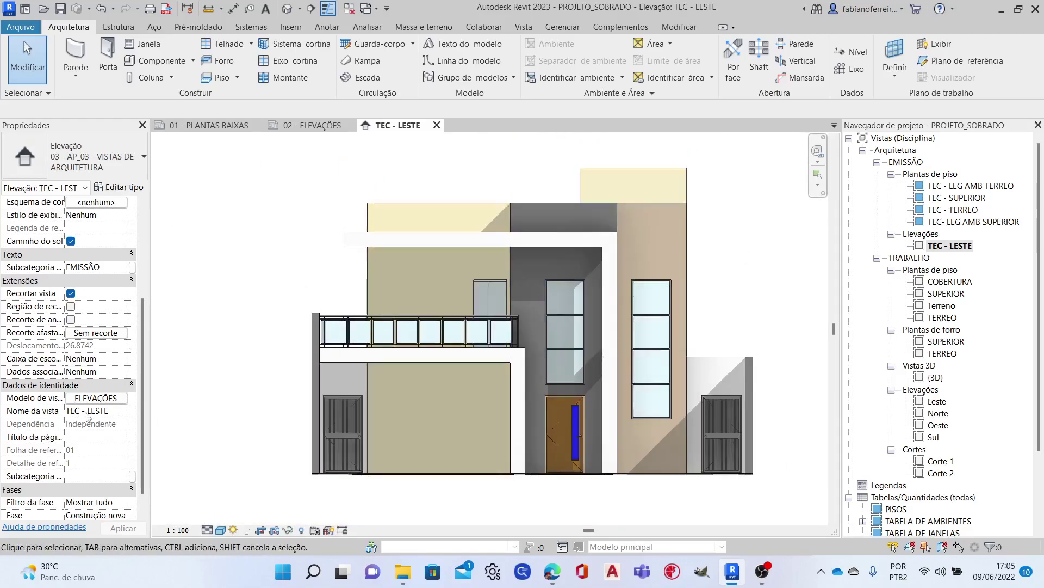
{"action": "left_click", "coordinate": [96, 398]}
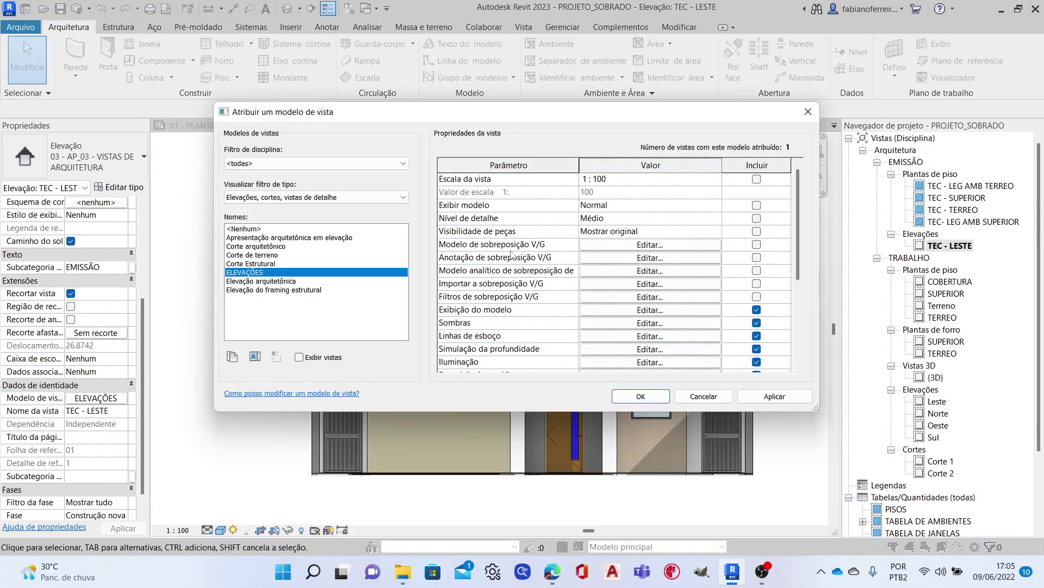
{"action": "left_click", "coordinate": [757, 244]}
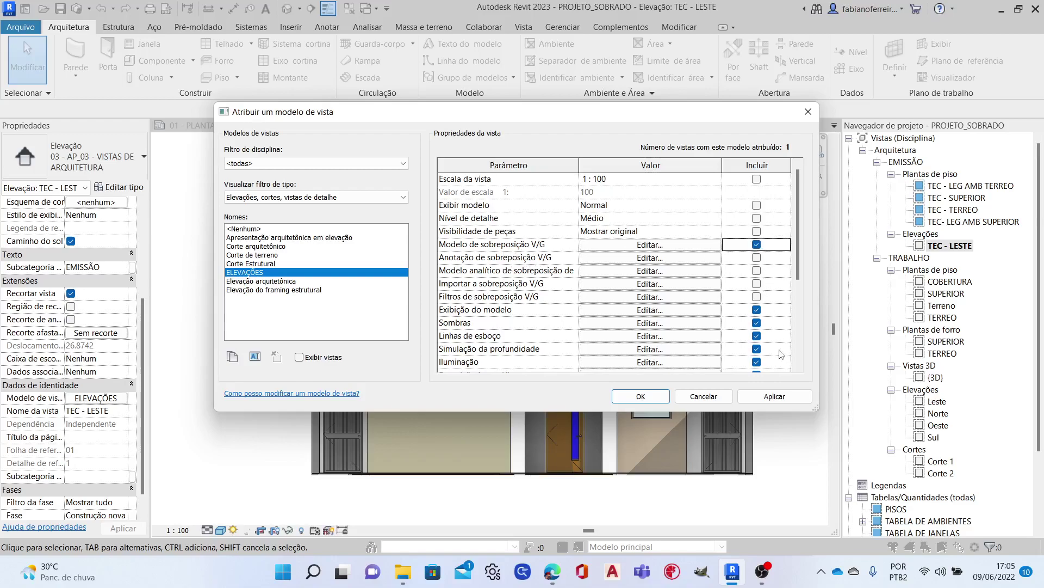
{"action": "left_click", "coordinate": [775, 398]}
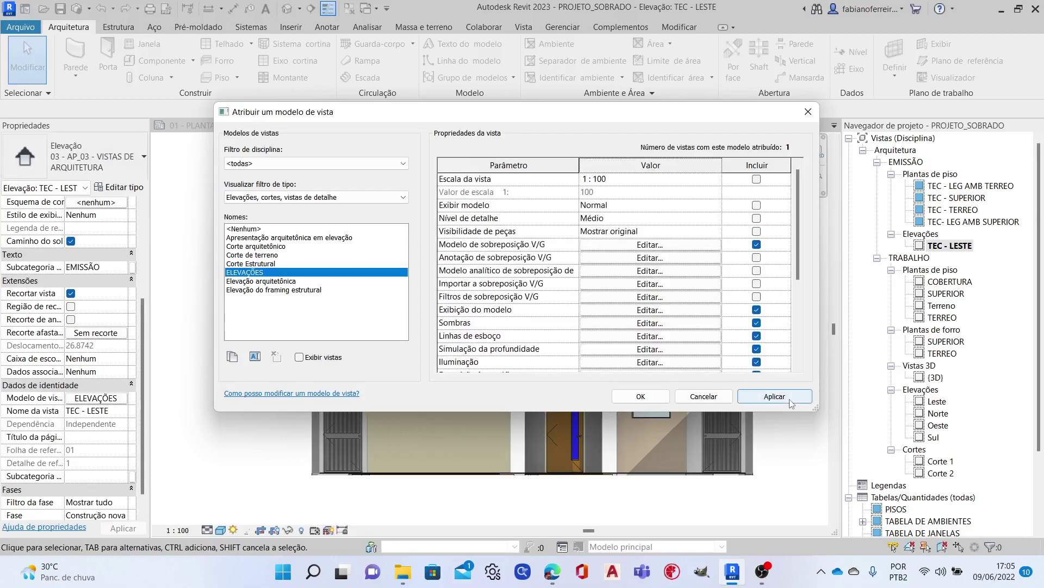
{"action": "left_click", "coordinate": [659, 396]}
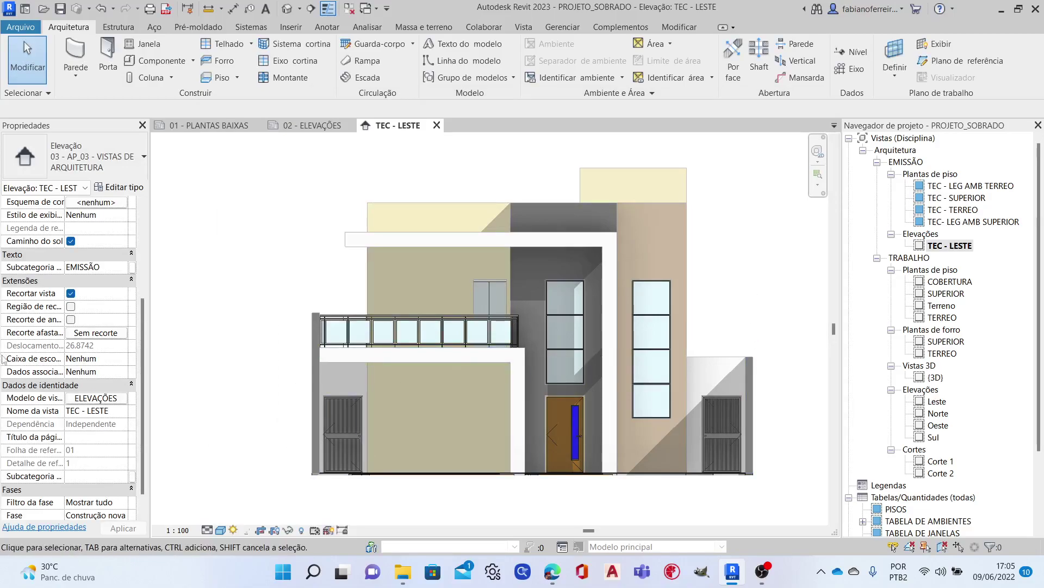
Turn off halftone for walls in the ELEVAÇÕES template's V/G overrides.
{"action": "left_click", "coordinate": [98, 398]}
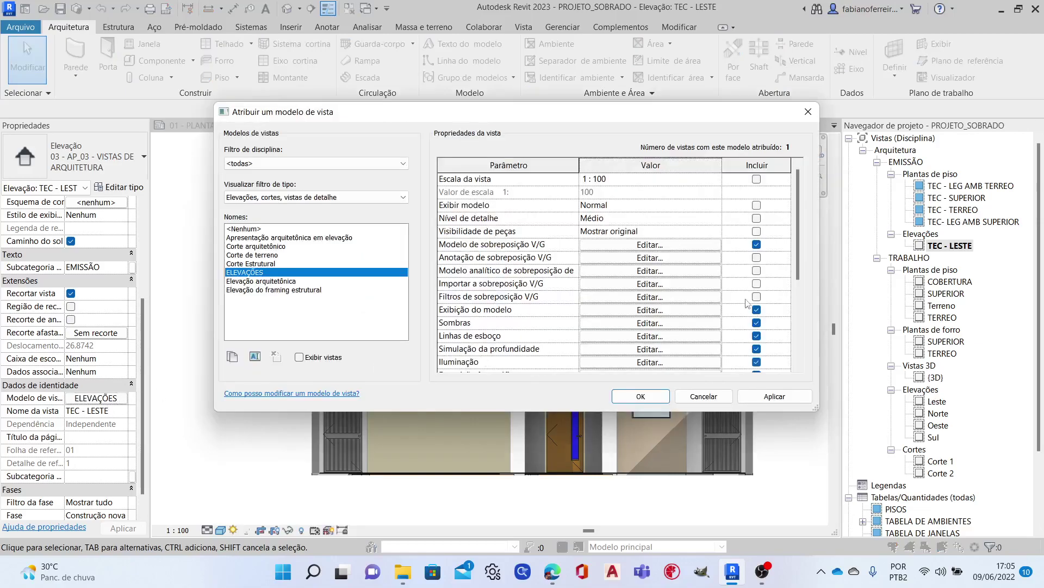
{"action": "left_click", "coordinate": [675, 248]}
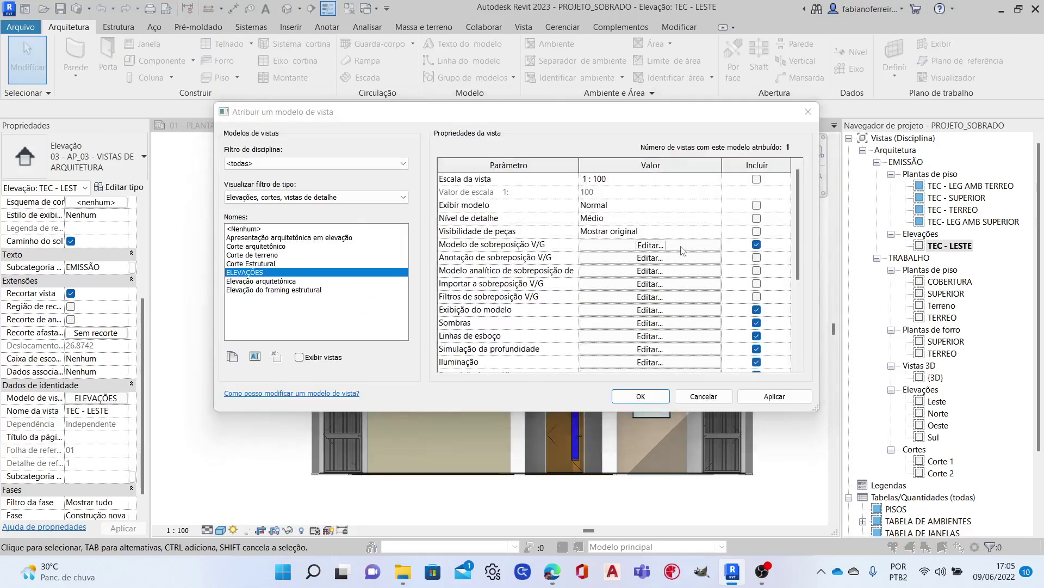
{"action": "scroll", "coordinate": [454, 320], "scroll_direction": "down", "scroll_amount": 3}
{"action": "scroll", "coordinate": [490, 316], "scroll_direction": "down", "scroll_amount": 3}
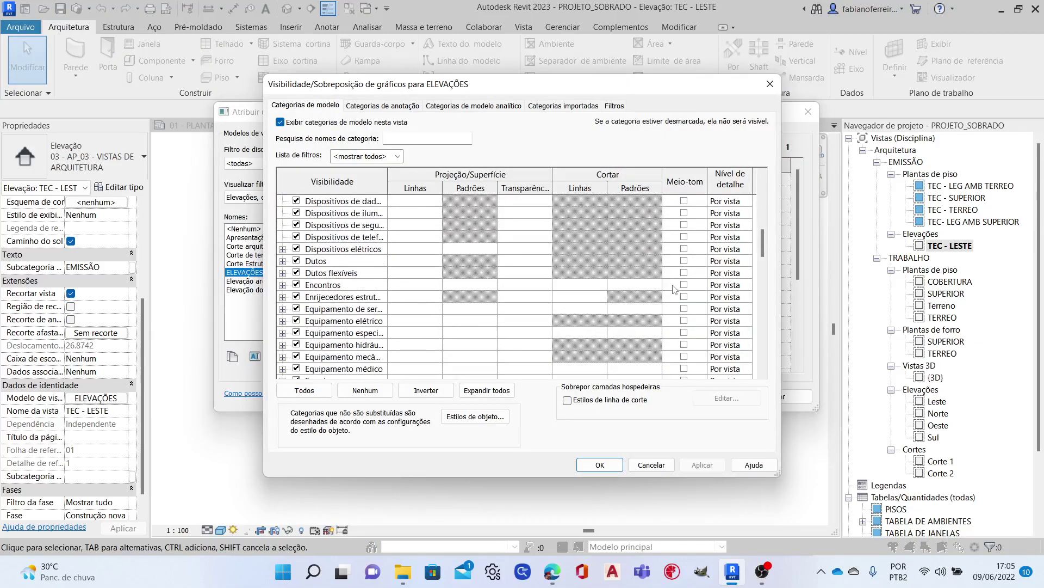
{"action": "scroll", "coordinate": [571, 307], "scroll_direction": "down", "scroll_amount": 3}
{"action": "scroll", "coordinate": [653, 299], "scroll_direction": "down", "scroll_amount": 3}
{"action": "scroll", "coordinate": [684, 293], "scroll_direction": "down", "scroll_amount": 5}
{"action": "scroll", "coordinate": [688, 288], "scroll_direction": "up", "scroll_amount": 1}
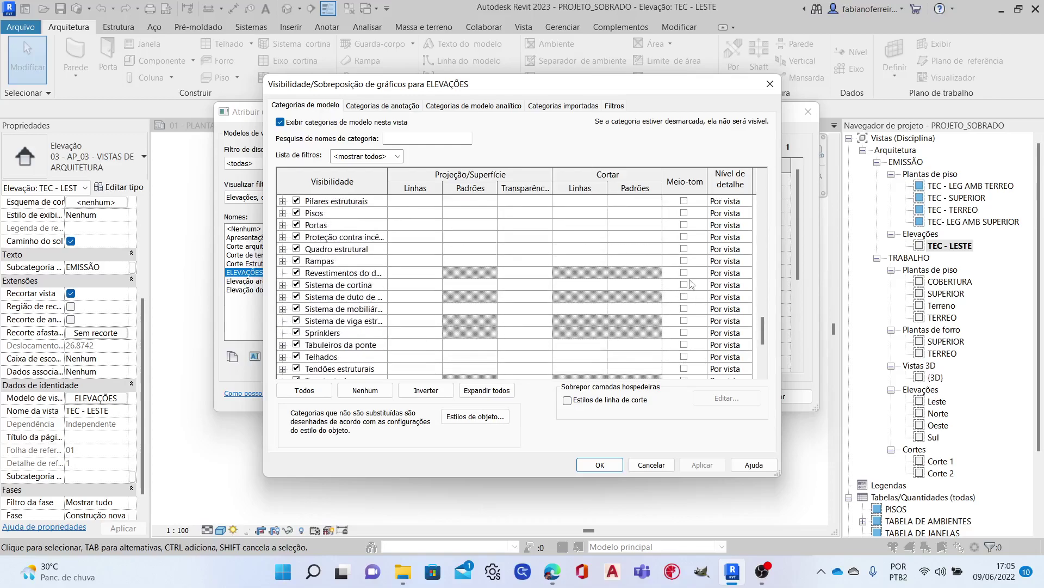
{"action": "scroll", "coordinate": [691, 282], "scroll_direction": "up", "scroll_amount": 2}
{"action": "scroll", "coordinate": [692, 278], "scroll_direction": "up", "scroll_amount": 1}
{"action": "scroll", "coordinate": [692, 277], "scroll_direction": "up", "scroll_amount": 2}
{"action": "scroll", "coordinate": [692, 278], "scroll_direction": "up", "scroll_amount": 2}
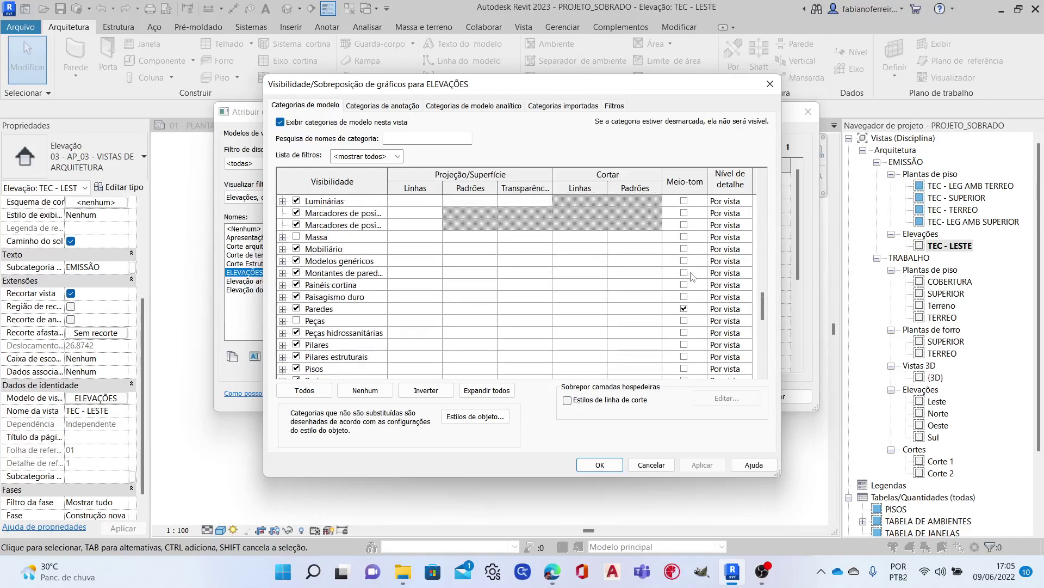
{"action": "left_click", "coordinate": [684, 308]}
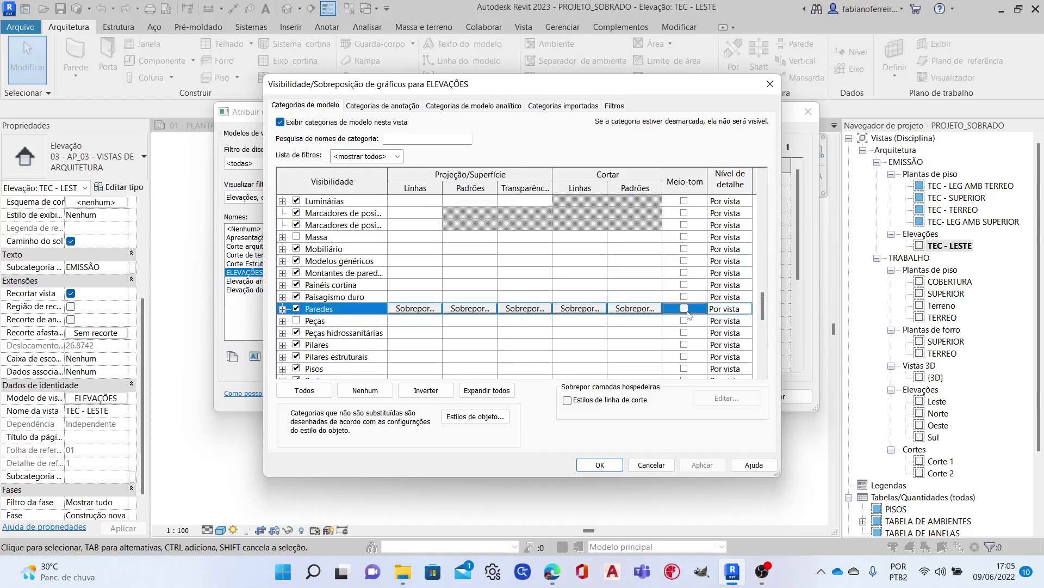
{"action": "left_click", "coordinate": [695, 467]}
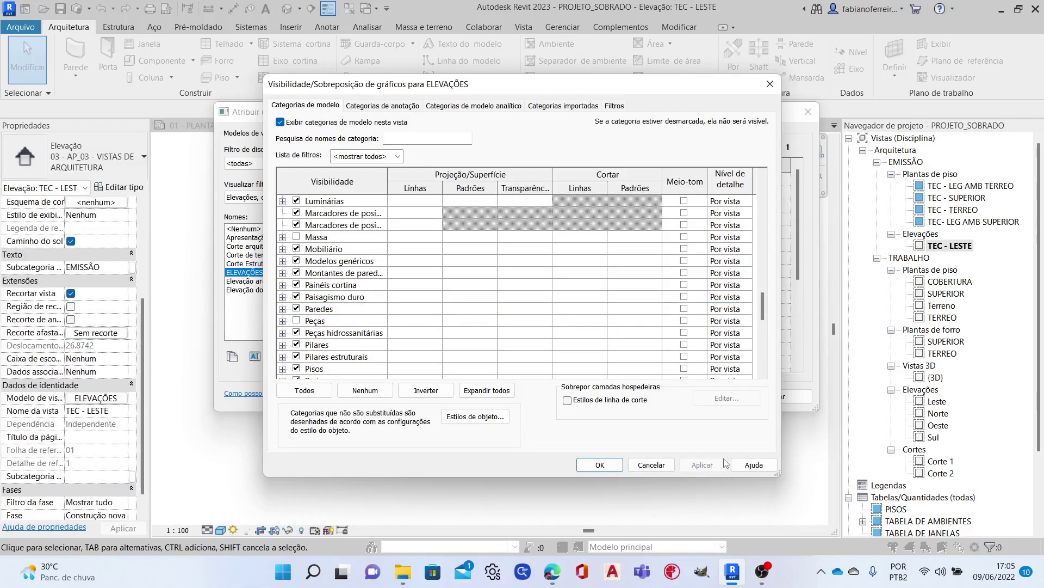
Give walls a solid-fill background in light grey RGB 221 and confirm all dialogs.
{"action": "left_click", "coordinate": [459, 309]}
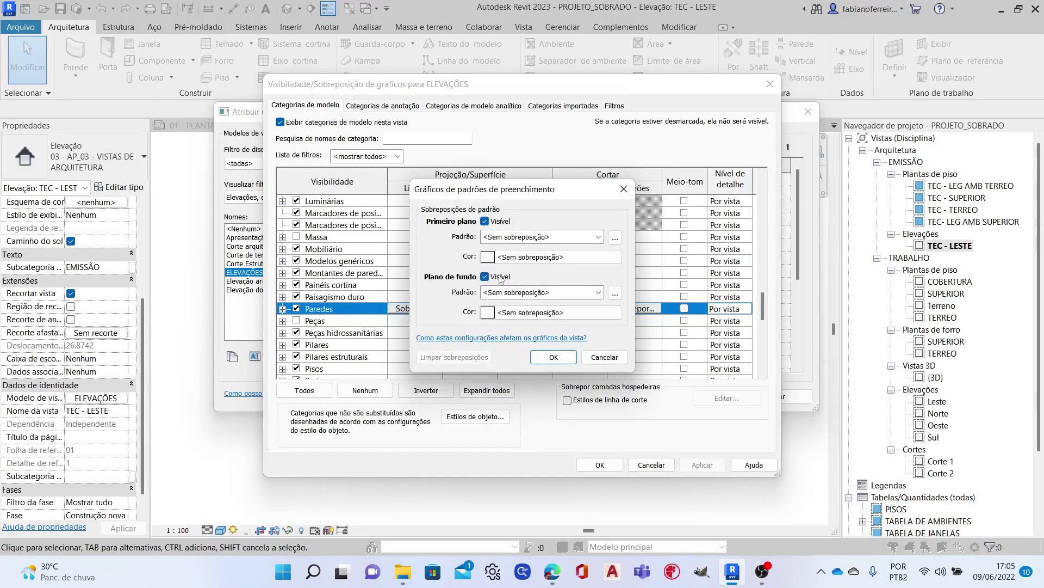
{"action": "left_click", "coordinate": [522, 292]}
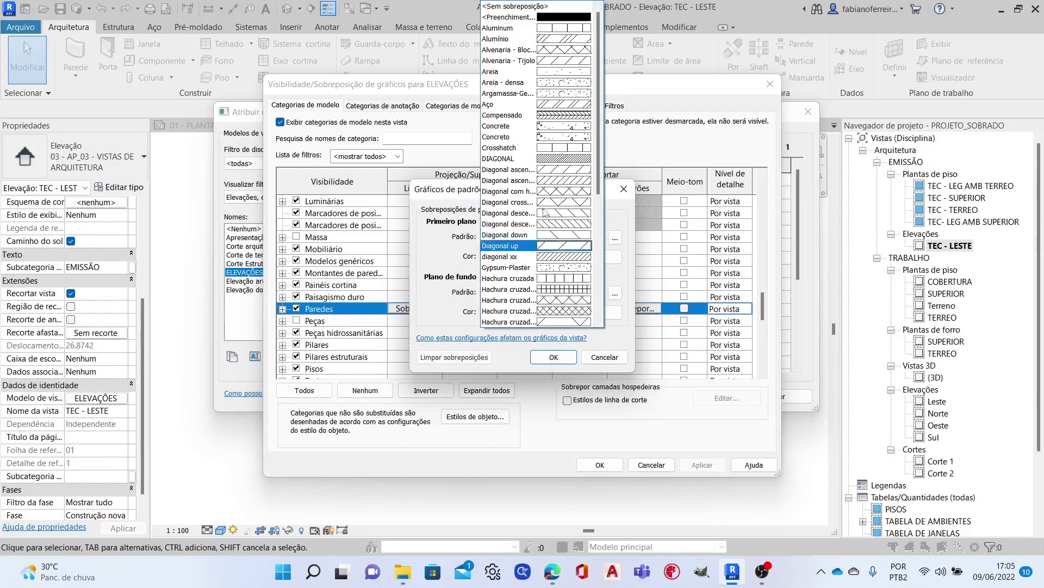
{"action": "left_click", "coordinate": [528, 28]}
{"action": "left_click", "coordinate": [528, 313]}
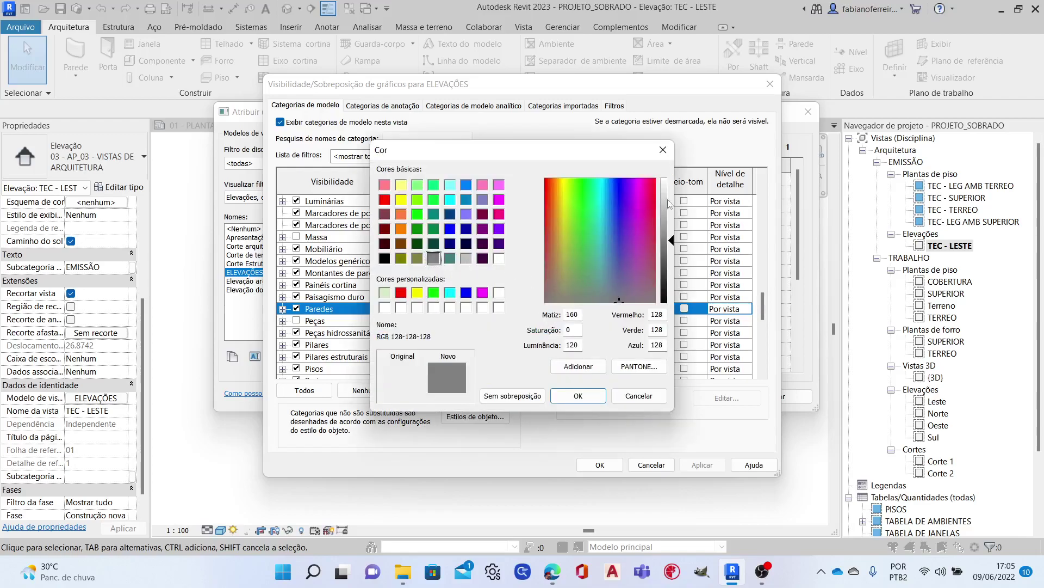
{"action": "left_click_drag", "start_coordinate": [669, 204], "coordinate": [672, 195]}
{"action": "left_click", "coordinate": [578, 399]}
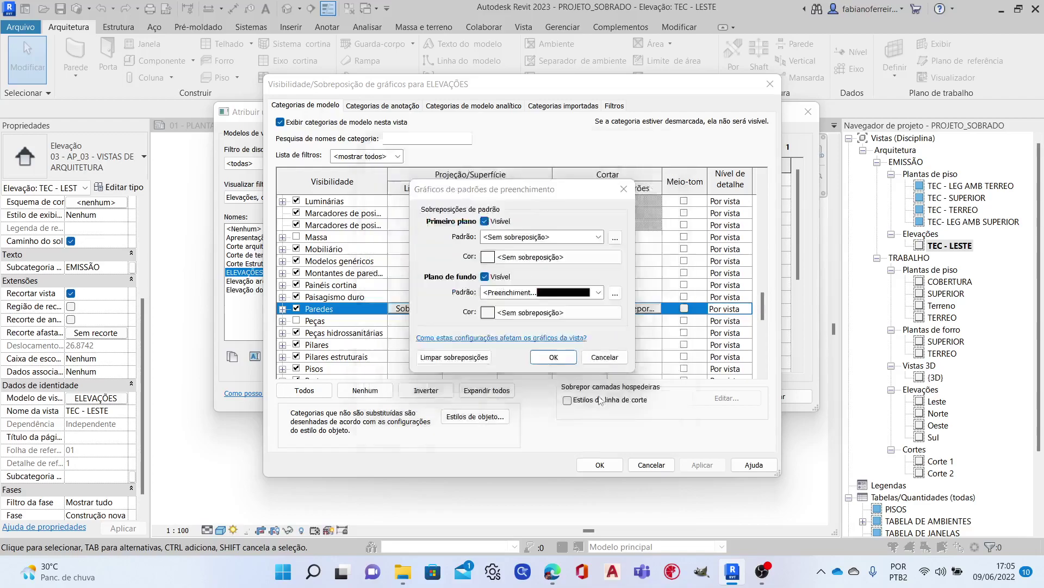
{"action": "left_click", "coordinate": [599, 401]}
{"action": "left_click", "coordinate": [600, 463]}
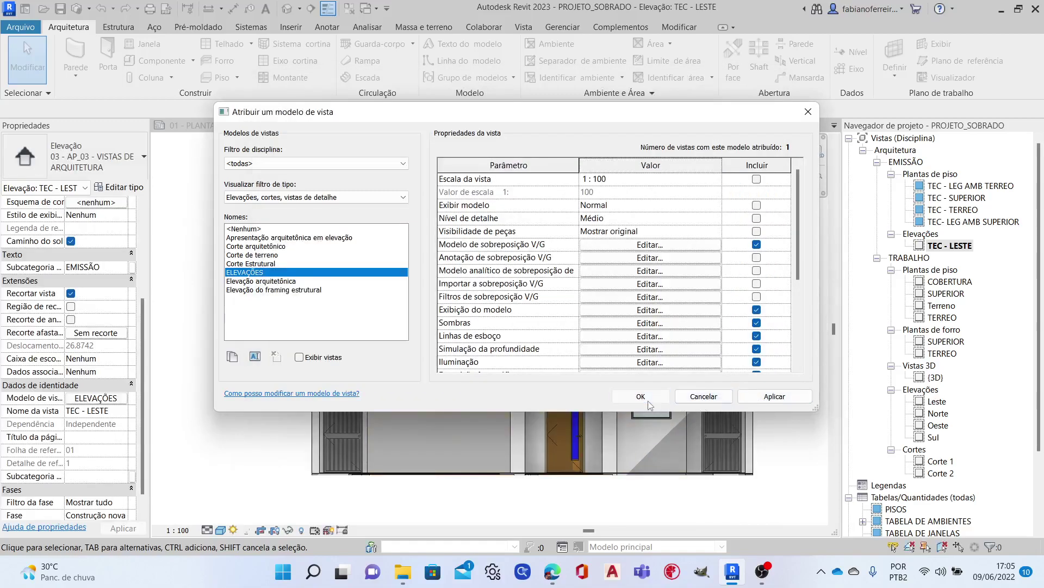
{"action": "left_click", "coordinate": [702, 396]}
{"action": "mouse_move", "coordinate": [778, 292]}
{"action": "middle_mouse_down"}
{"action": "mouse_move", "coordinate": [722, 310]}
{"action": "mouse_move", "coordinate": [751, 298]}
{"action": "middle_mouse_up"}
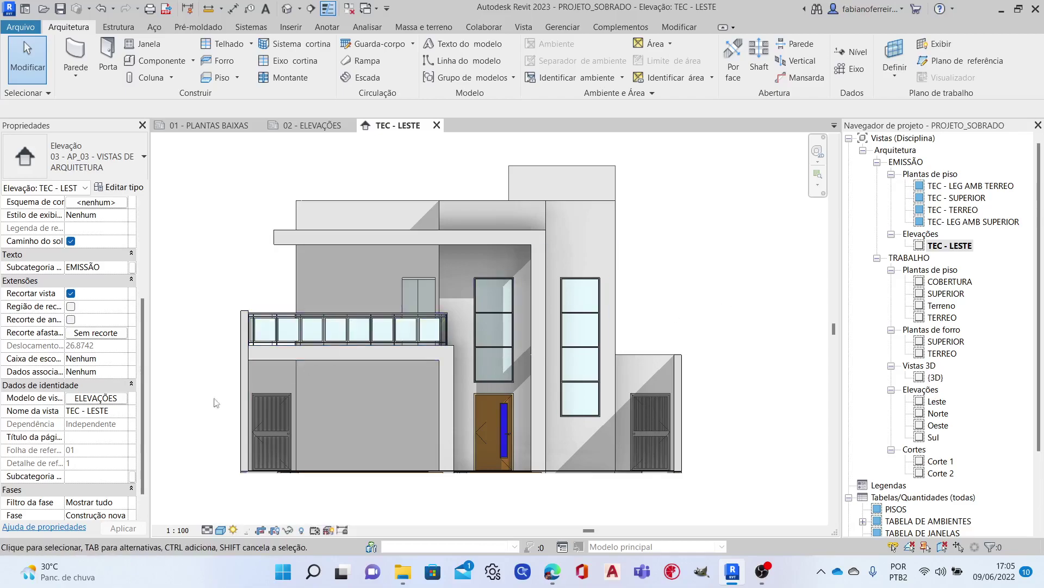
Open the Paredes pattern override in the ELEVAÇÕES template, keeping the fill pattern unchanged.
{"action": "left_click", "coordinate": [105, 398]}
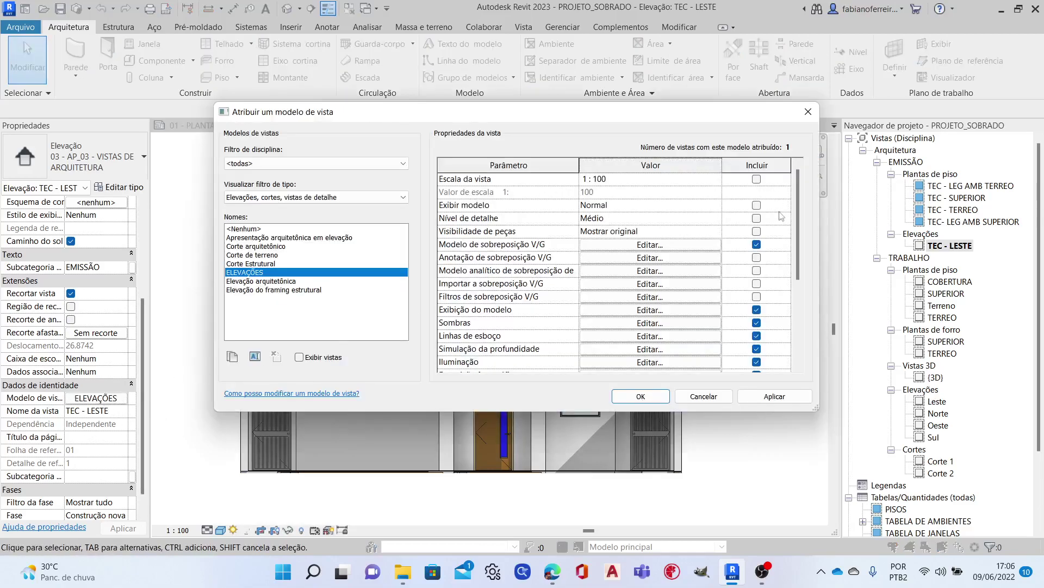
{"action": "left_click", "coordinate": [656, 245]}
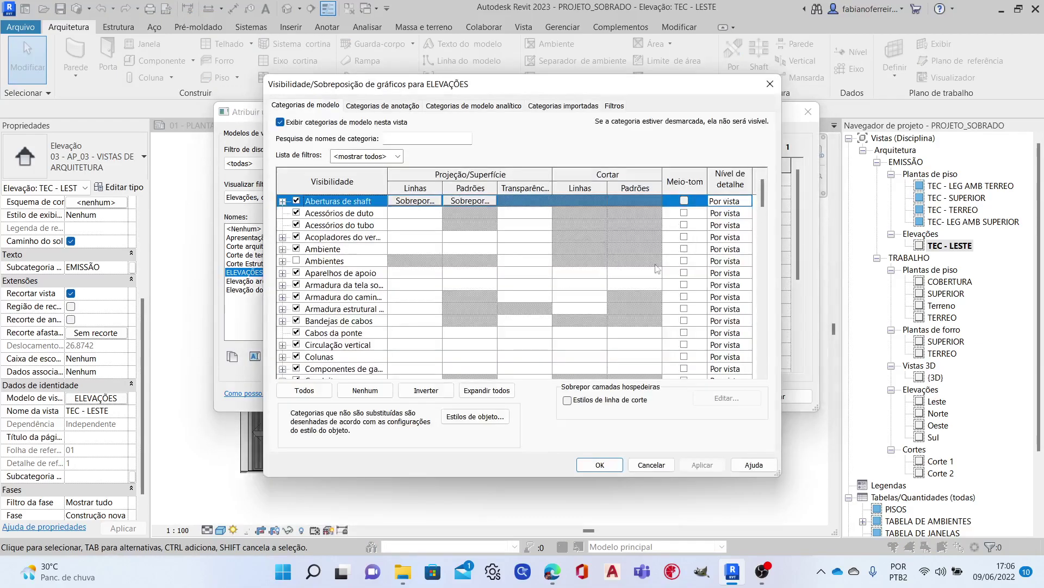
{"action": "scroll", "coordinate": [696, 299], "scroll_direction": "down", "scroll_amount": 3}
{"action": "scroll", "coordinate": [696, 300], "scroll_direction": "down", "scroll_amount": 3}
{"action": "scroll", "coordinate": [695, 299], "scroll_direction": "down", "scroll_amount": 3}
{"action": "scroll", "coordinate": [691, 296], "scroll_direction": "down", "scroll_amount": 3}
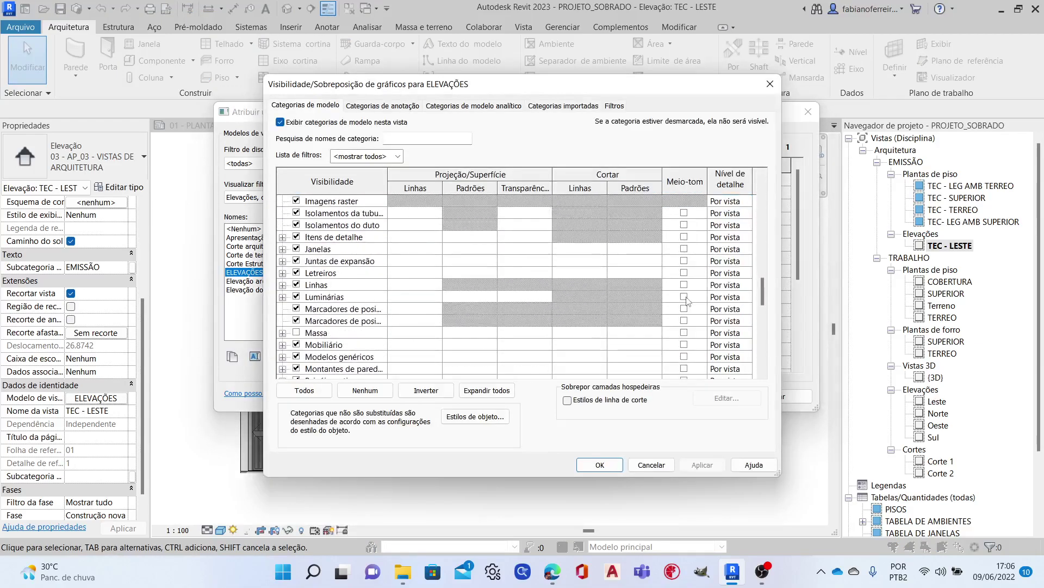
{"action": "scroll", "coordinate": [686, 294], "scroll_direction": "down", "scroll_amount": 3}
{"action": "left_click", "coordinate": [477, 228]}
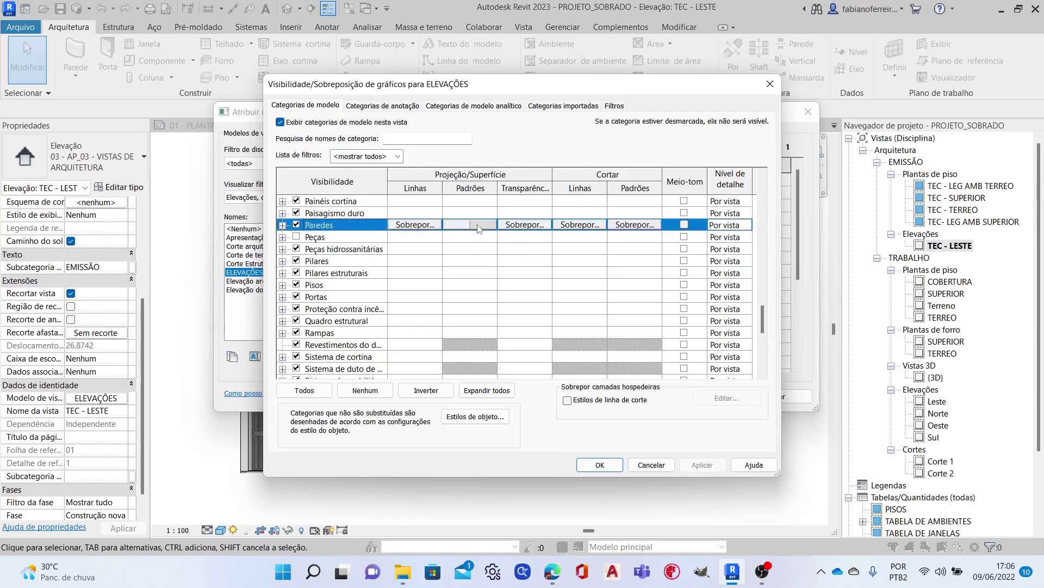
{"action": "left_click", "coordinate": [477, 228]}
{"action": "left_click", "coordinate": [596, 238]}
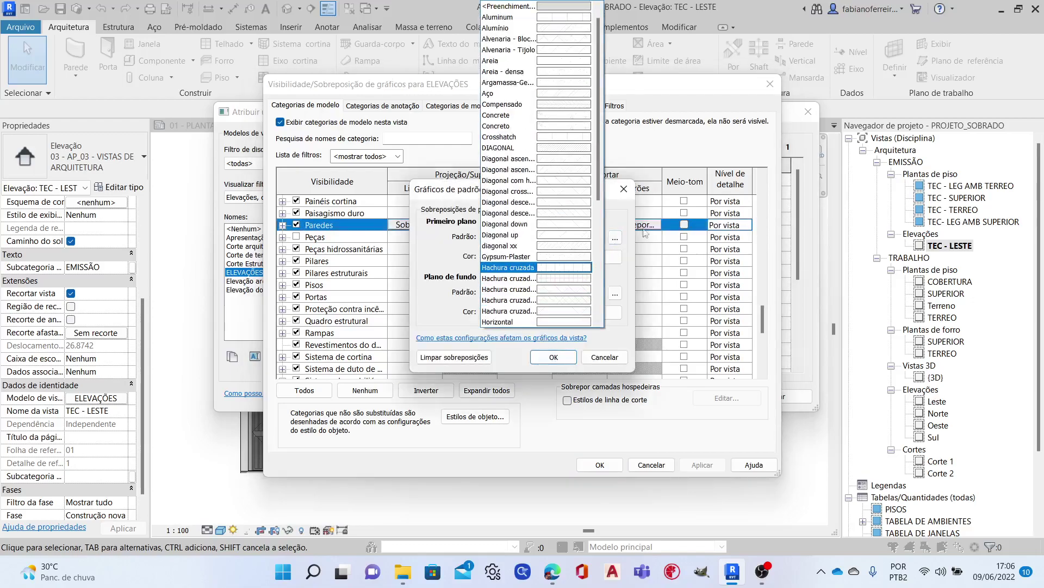
{"action": "left_click", "coordinate": [626, 281]}
Lighten the wall background fill colour to RGB 240-240-240 and confirm all dialogs.
{"action": "left_click", "coordinate": [598, 311]}
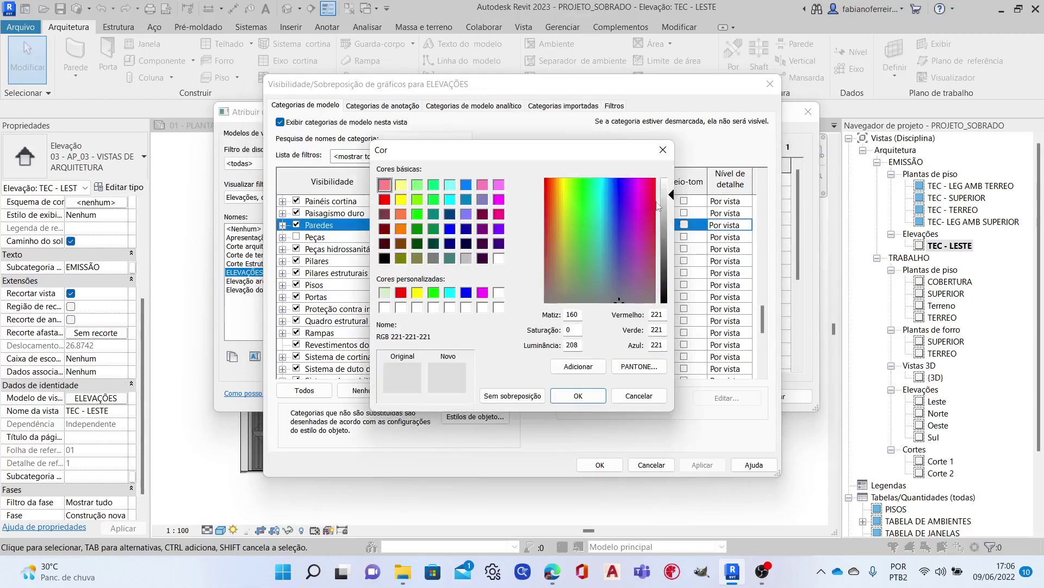
{"action": "left_click_drag", "start_coordinate": [673, 194], "coordinate": [672, 189]}
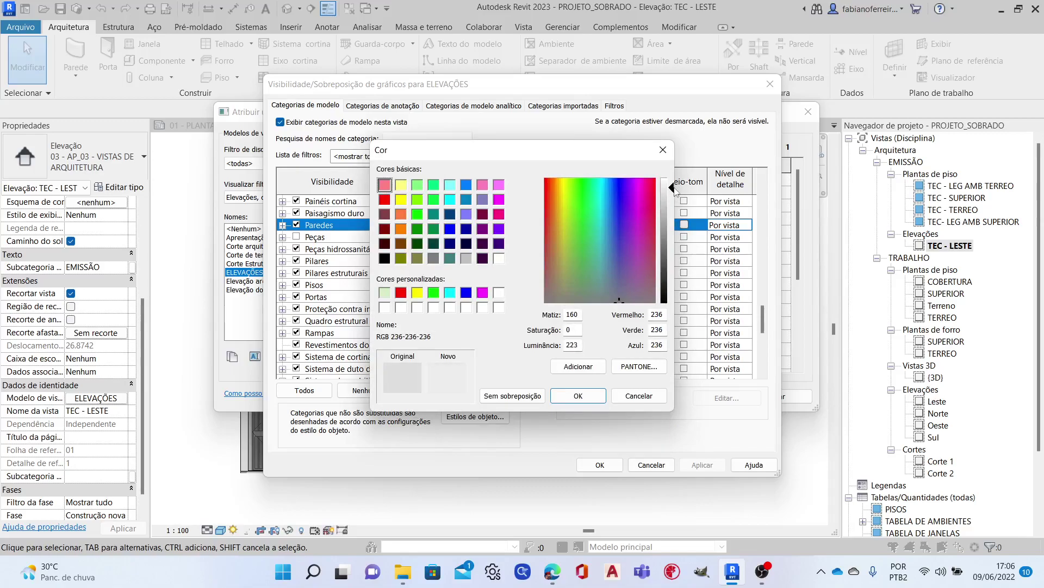
{"action": "left_click_drag", "start_coordinate": [674, 191], "coordinate": [675, 190]}
{"action": "left_click", "coordinate": [588, 394]}
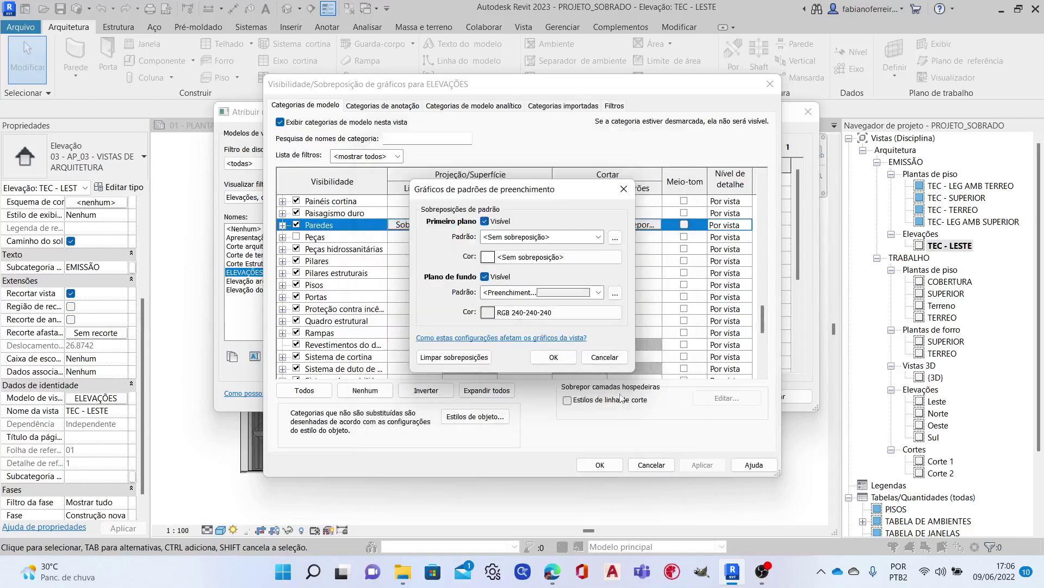
{"action": "left_click", "coordinate": [573, 364]}
{"action": "left_click", "coordinate": [702, 465]}
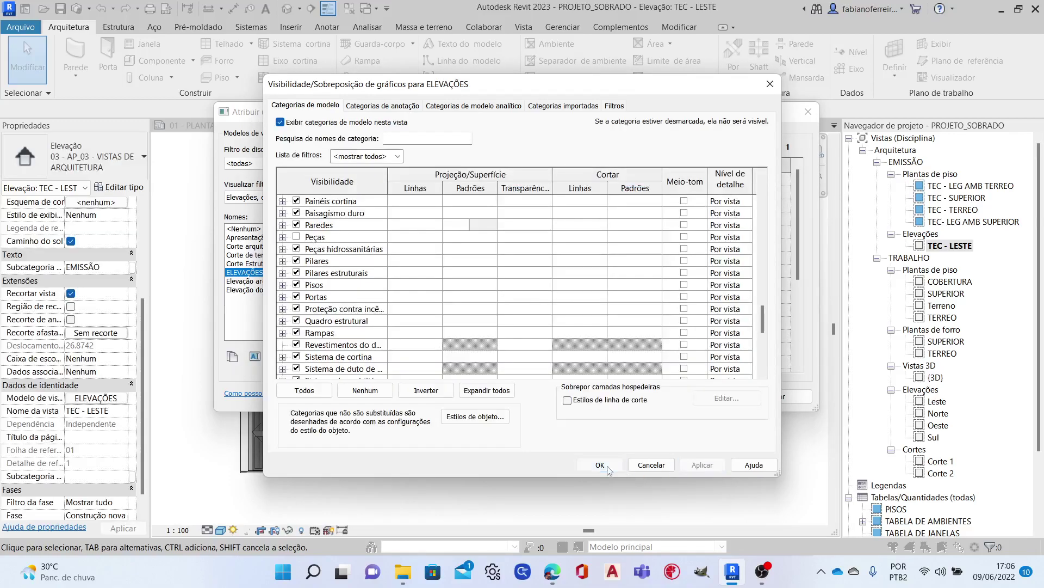
{"action": "left_click", "coordinate": [600, 465]}
{"action": "left_click", "coordinate": [642, 401]}
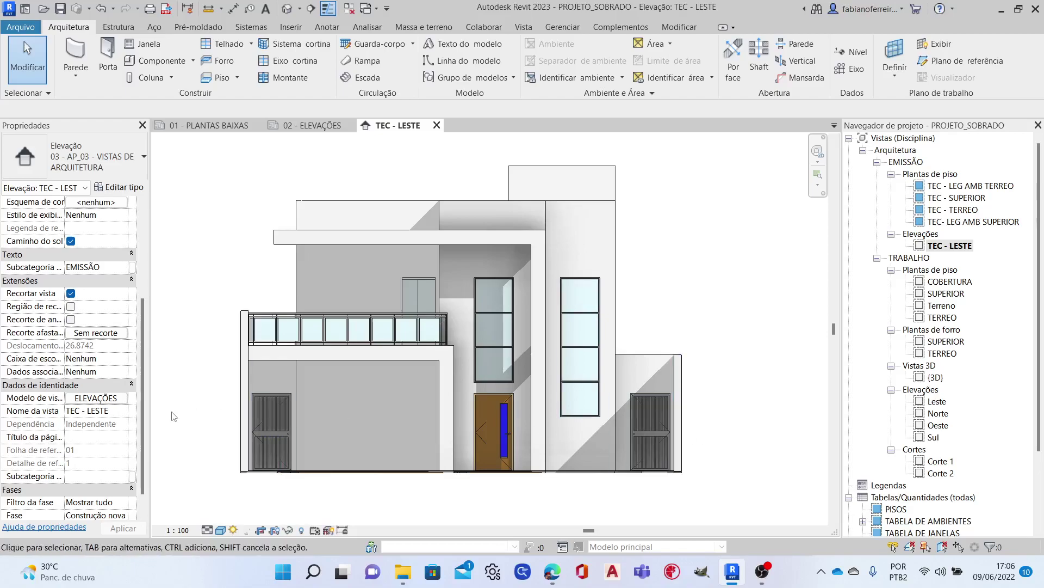
Set a solid-fill background pattern for Portas in the ELEVAÇÕES template.
{"action": "left_click", "coordinate": [106, 399]}
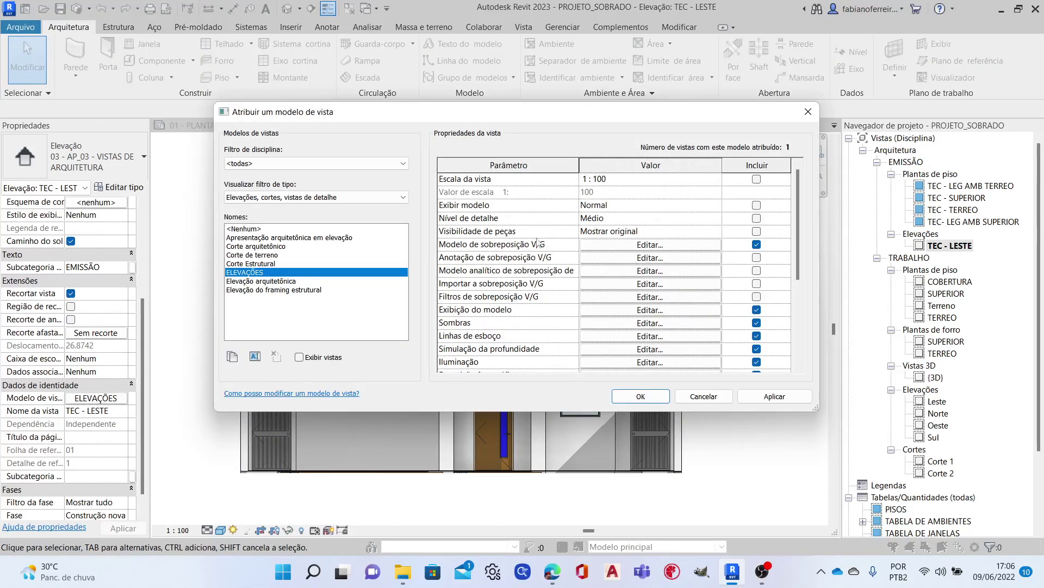
{"action": "left_click", "coordinate": [674, 245]}
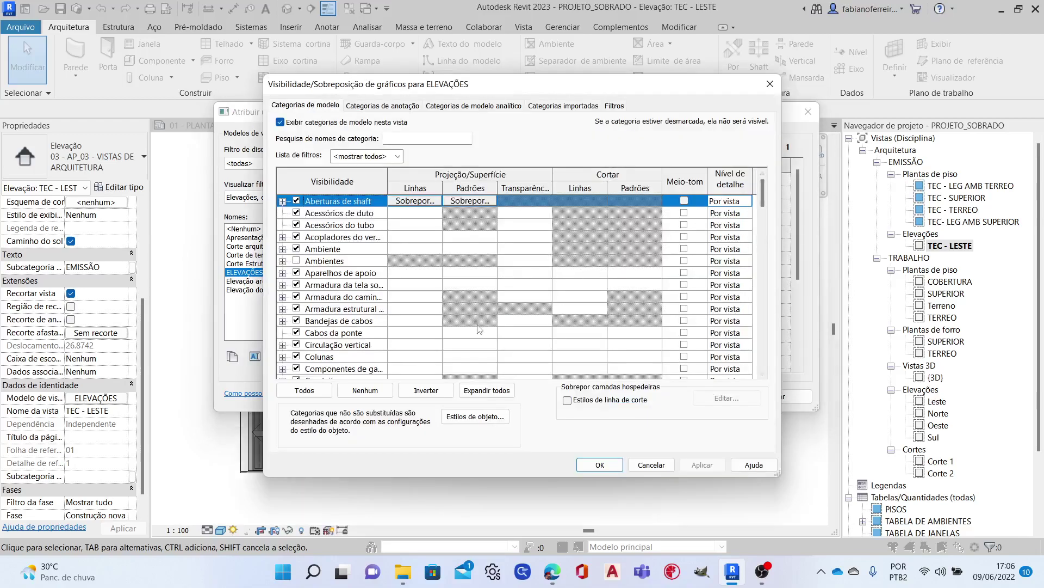
{"action": "left_click_drag", "start_coordinate": [763, 217], "coordinate": [745, 321]}
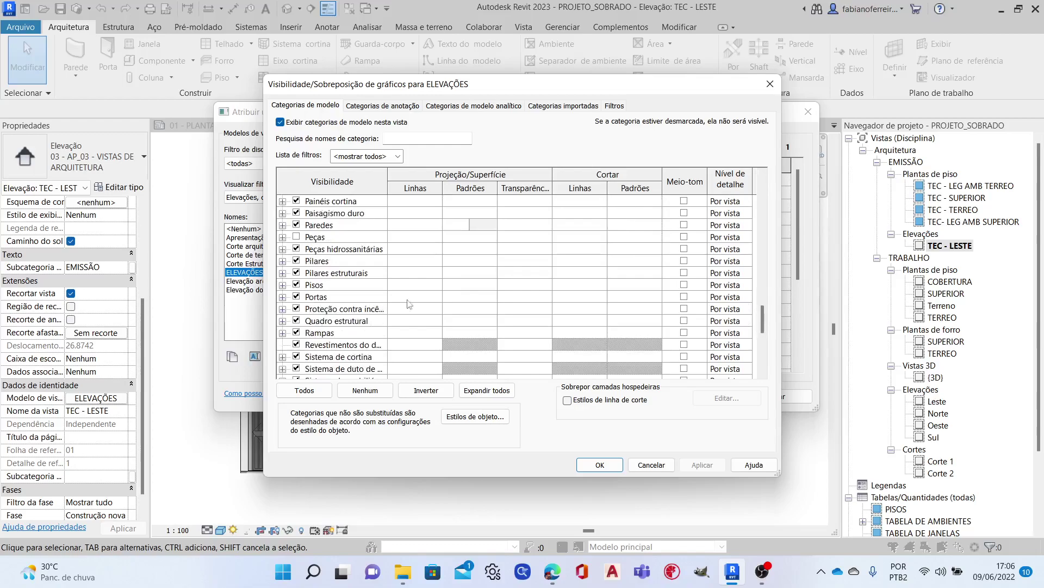
{"action": "left_click", "coordinate": [471, 297]}
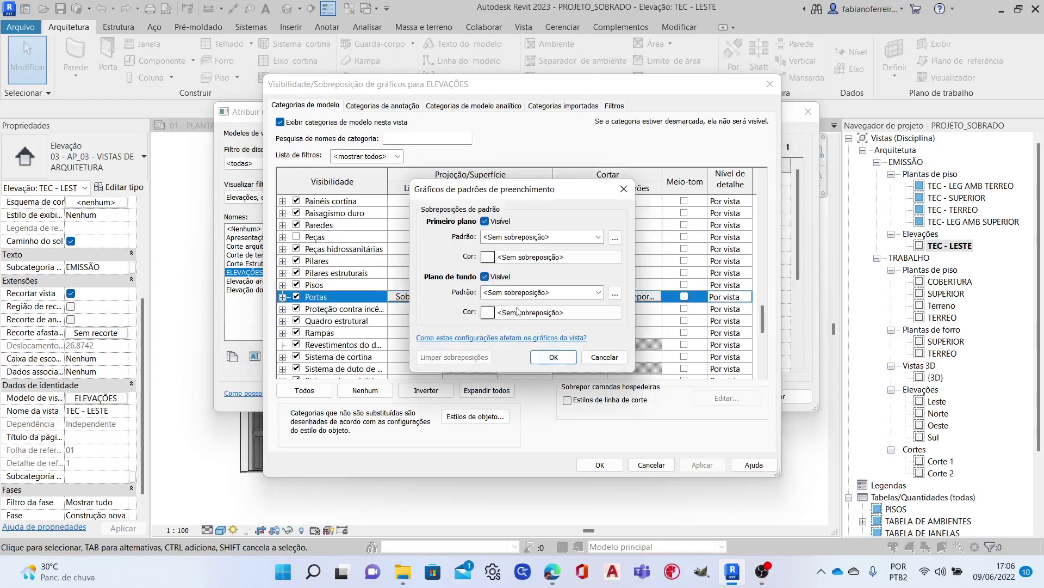
{"action": "left_click", "coordinate": [536, 291]}
{"action": "left_click", "coordinate": [538, 26]}
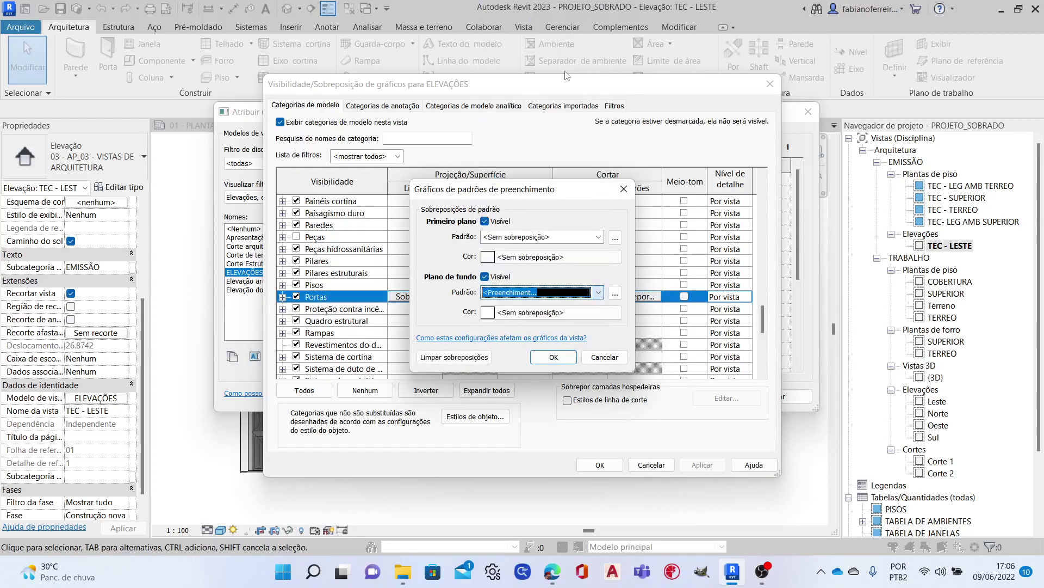
Make the door background fill light grey RGB 221-221-221 and apply.
{"action": "left_click", "coordinate": [552, 312]}
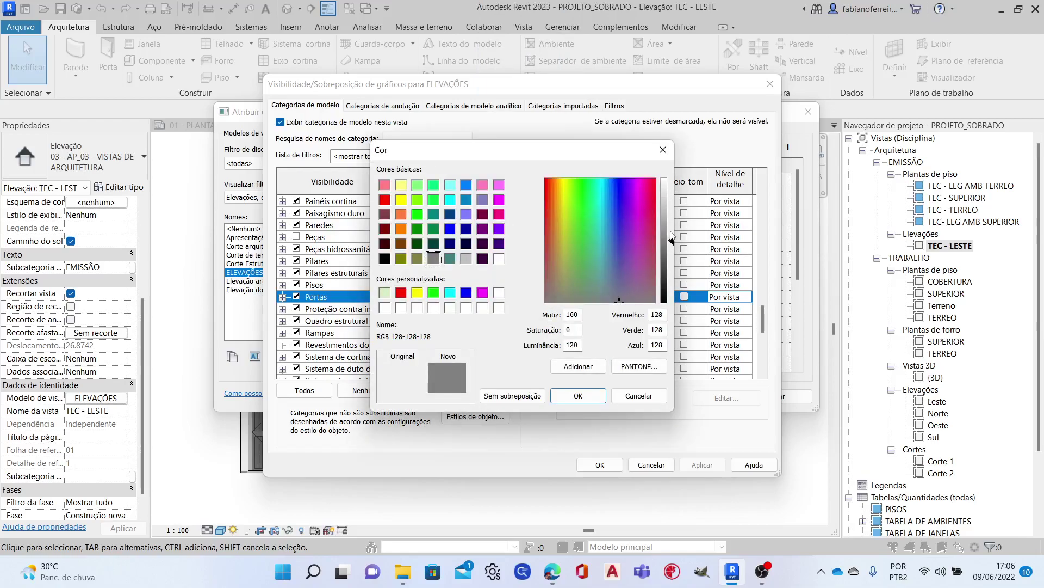
{"action": "left_click_drag", "start_coordinate": [666, 220], "coordinate": [672, 206]}
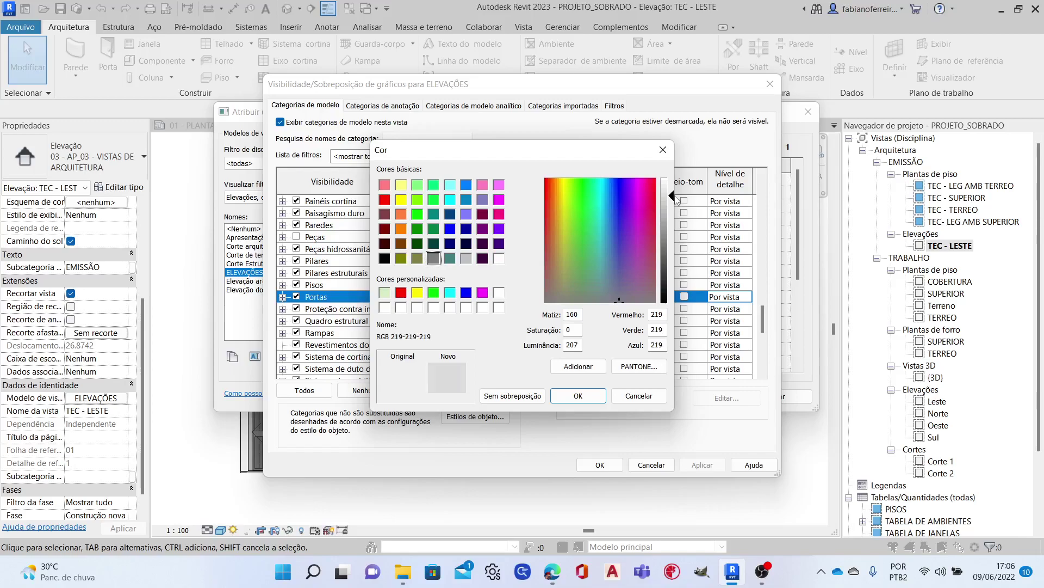
{"action": "left_click", "coordinate": [587, 392]}
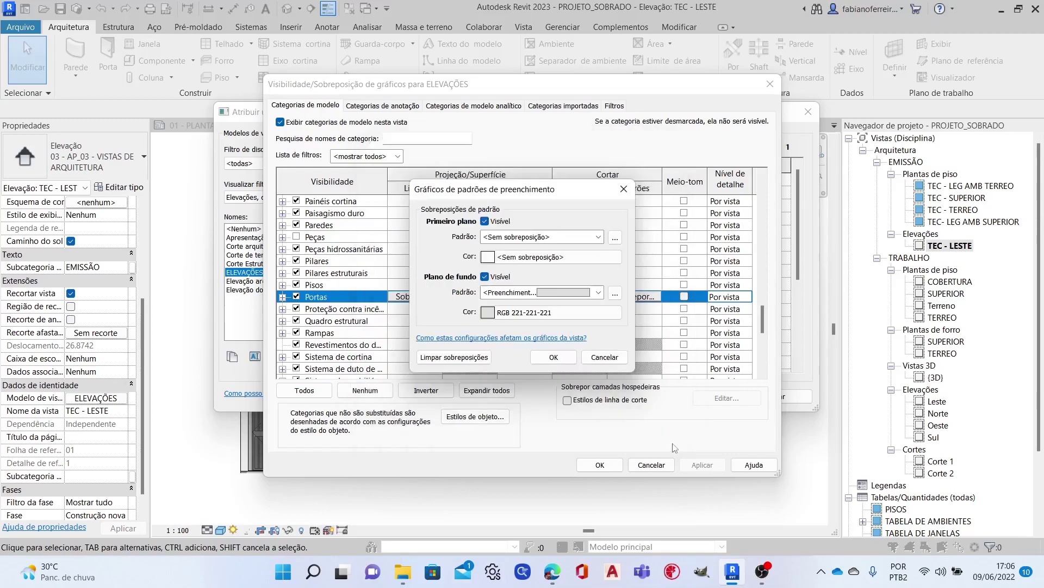
{"action": "left_click", "coordinate": [576, 356]}
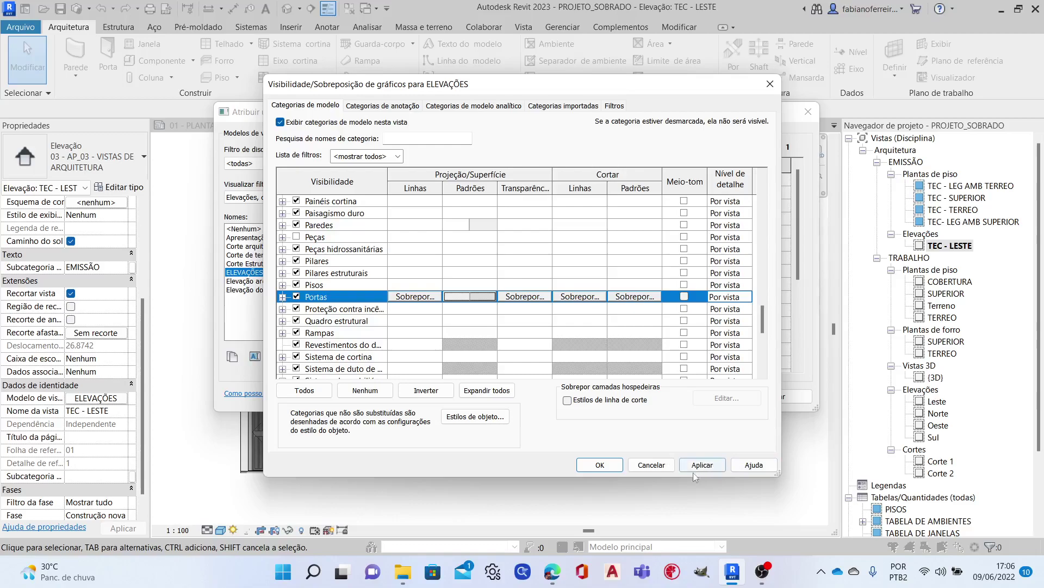
{"action": "left_click", "coordinate": [589, 467]}
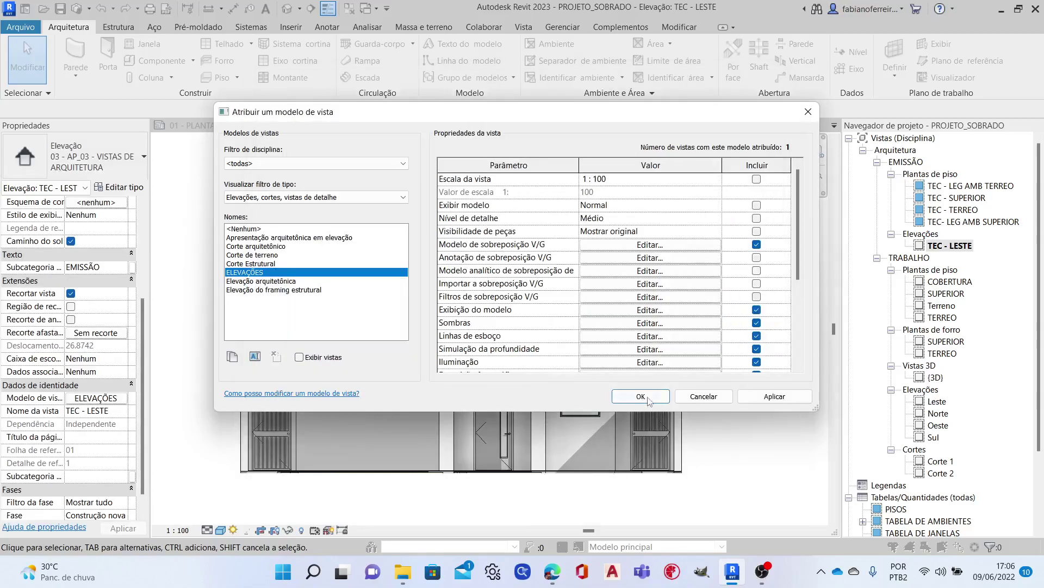
{"action": "left_click", "coordinate": [642, 397]}
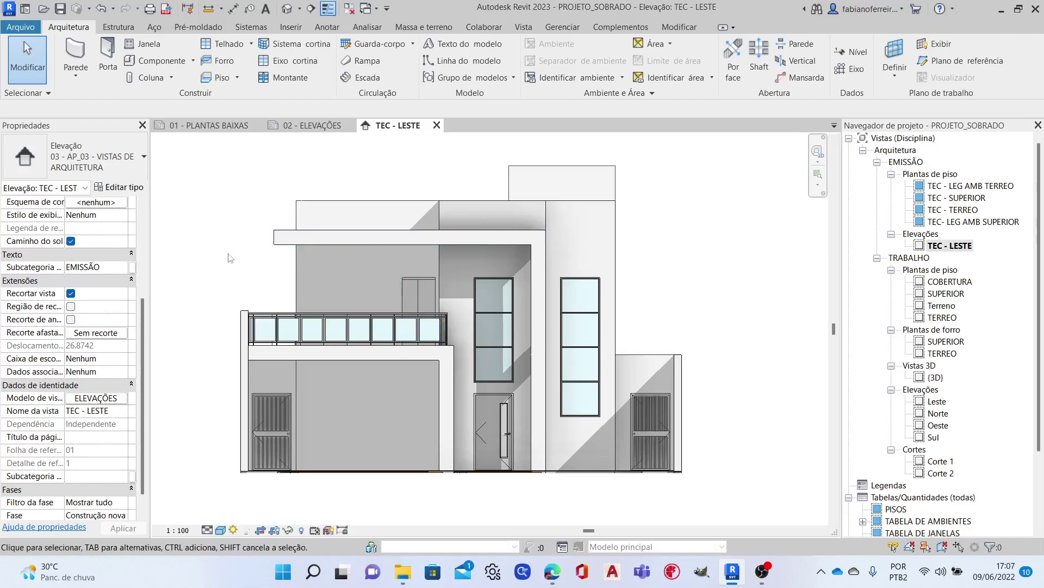
Uncheck Show Ambient Shadows in the ELEVAÇÕES template's shadow settings, keeping cast shadows.
{"action": "left_click", "coordinate": [98, 403]}
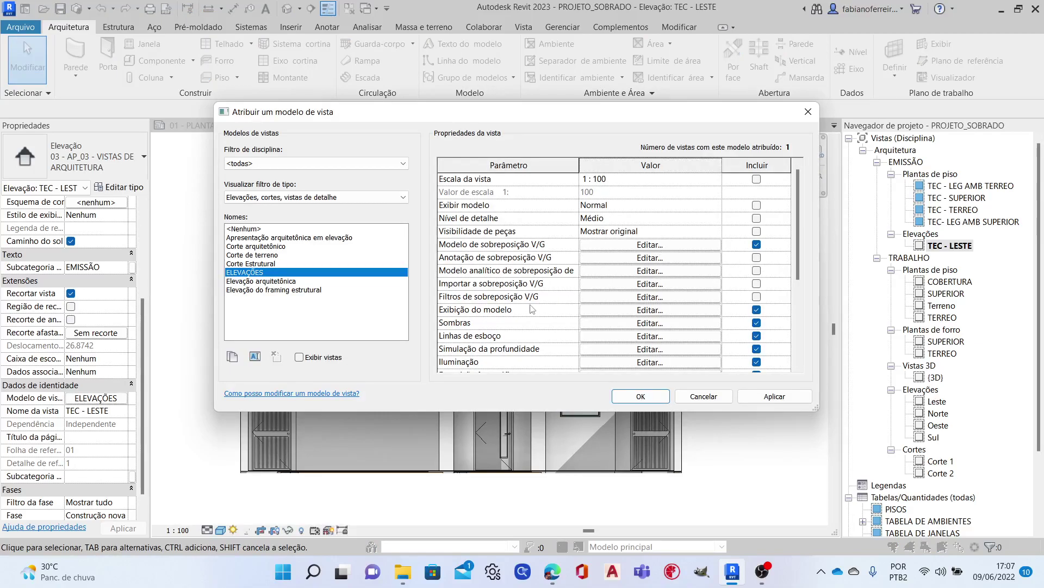
{"action": "scroll", "coordinate": [528, 315], "scroll_direction": "down", "scroll_amount": 1}
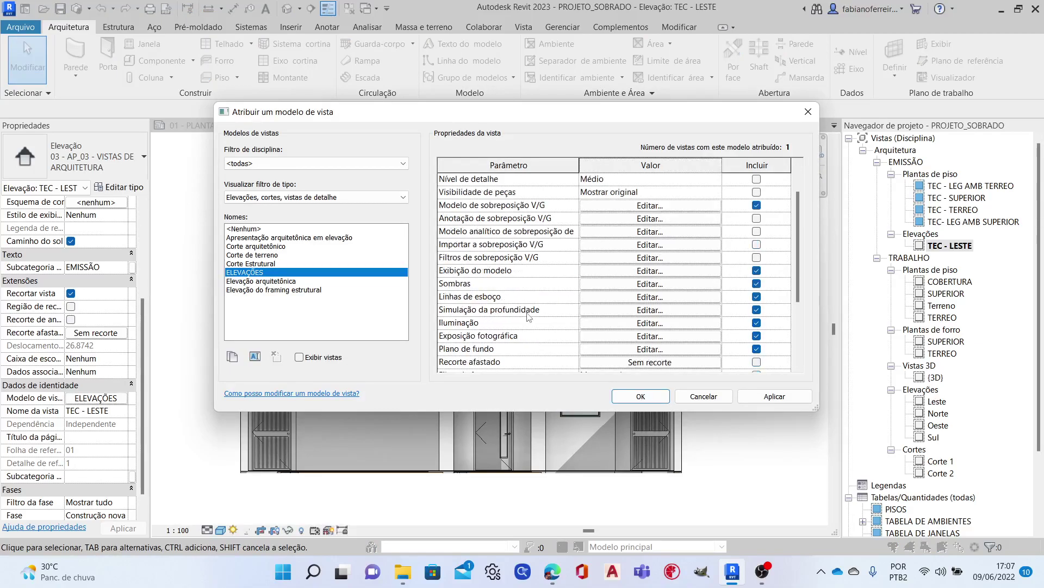
{"action": "left_click", "coordinate": [686, 284]}
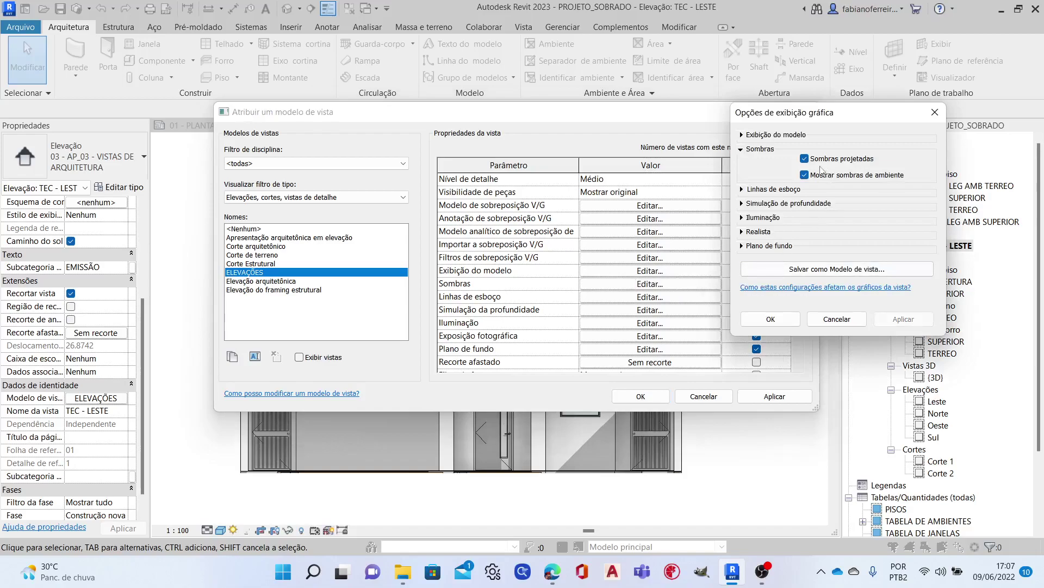
{"action": "left_click", "coordinate": [804, 175]}
{"action": "left_click", "coordinate": [903, 319]}
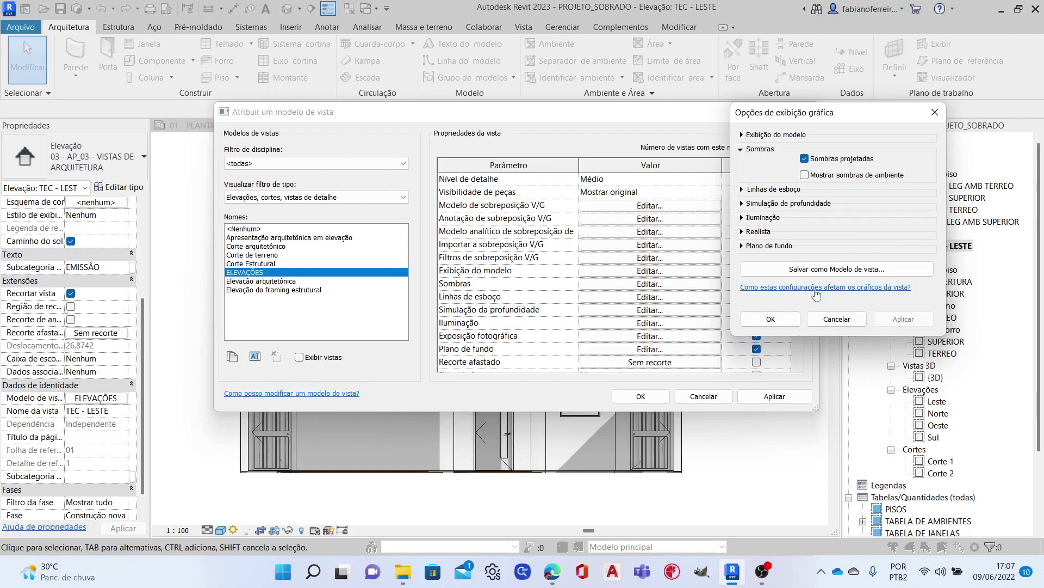
{"action": "left_click", "coordinate": [771, 319]}
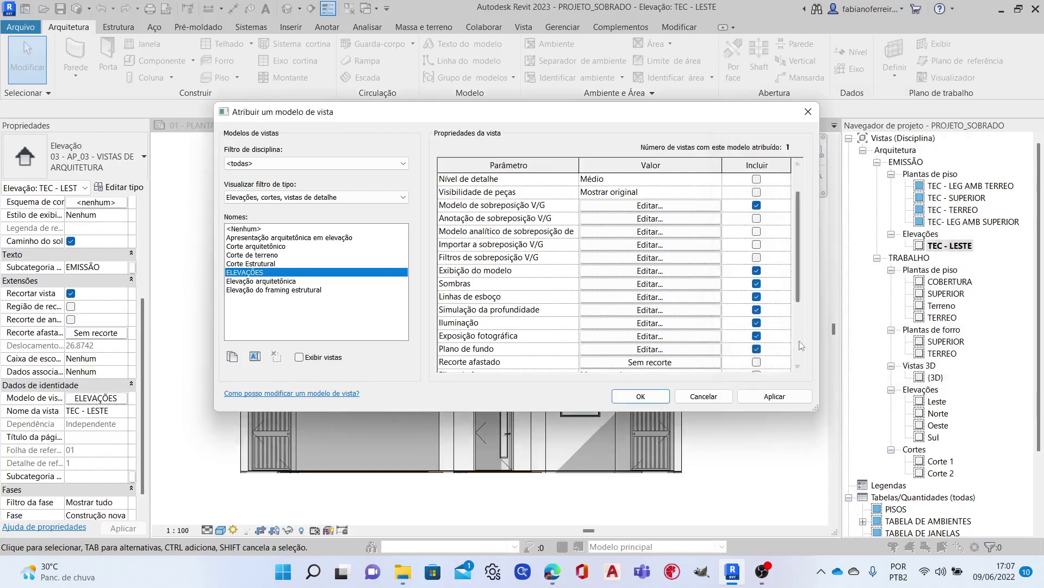
{"action": "left_click", "coordinate": [706, 398]}
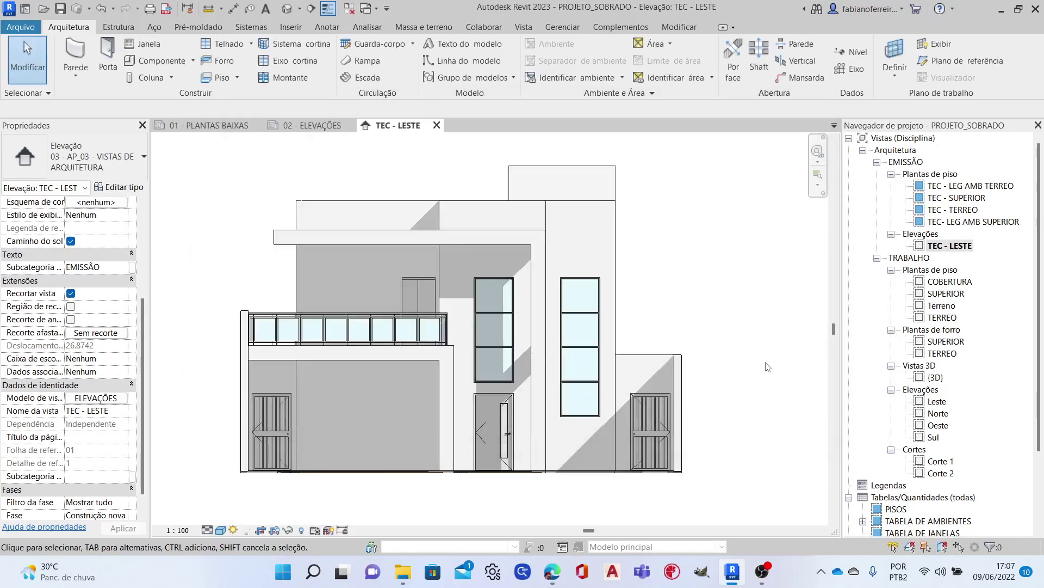
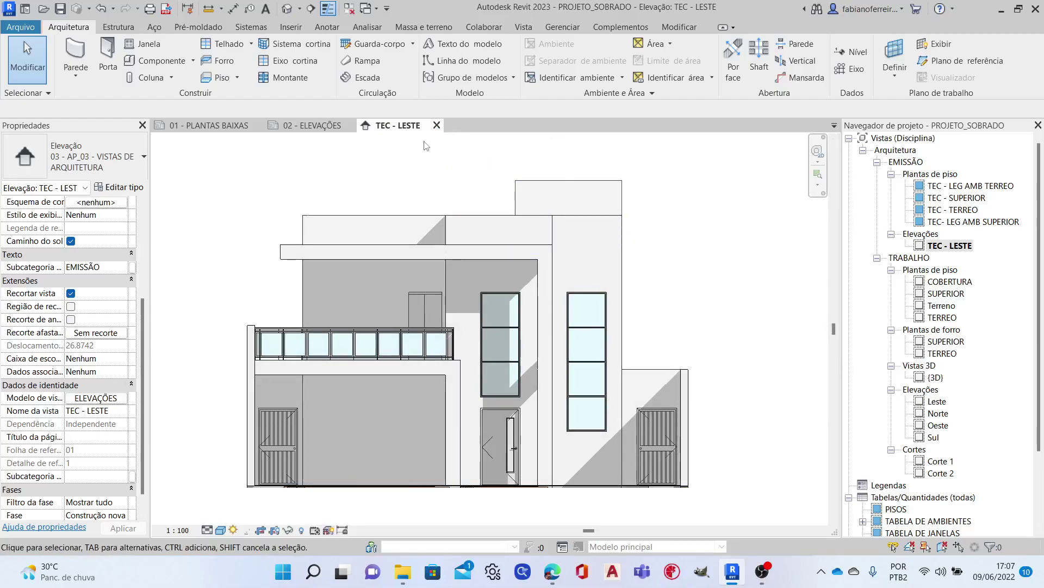
Drag TEC - LESTE onto sheet 02 - ELEVAÇÕES near the top-left as a 1 : 100 viewport.
{"action": "left_click", "coordinate": [436, 126]}
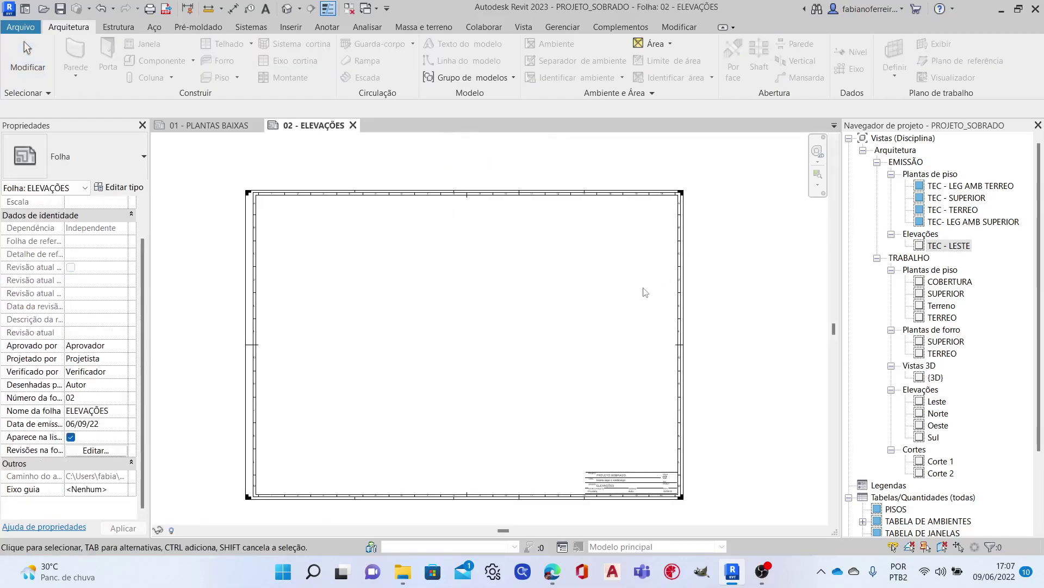
{"action": "left_click_drag", "start_coordinate": [949, 246], "coordinate": [357, 320]}
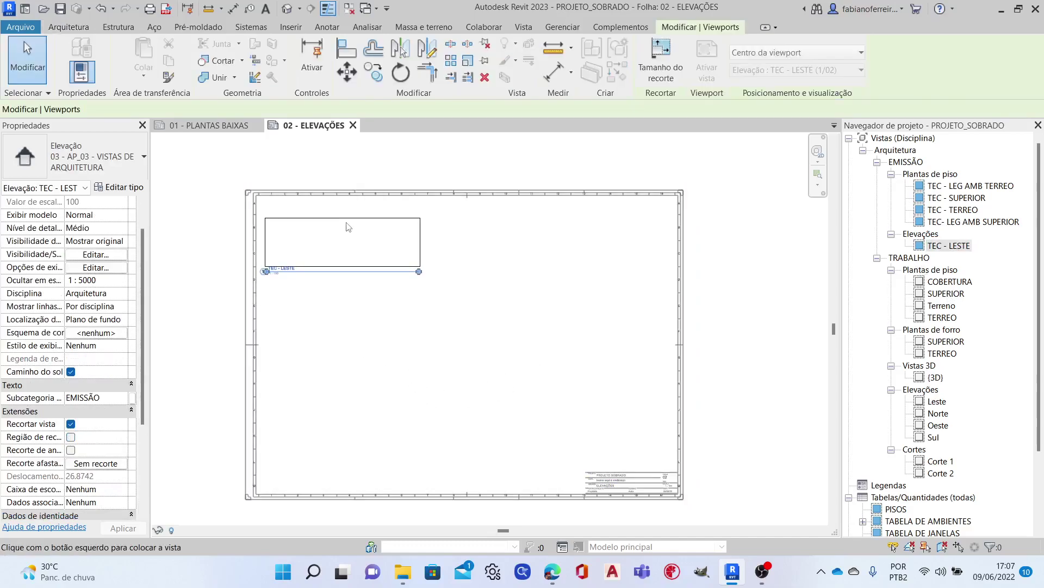
{"action": "left_click", "coordinate": [344, 232]}
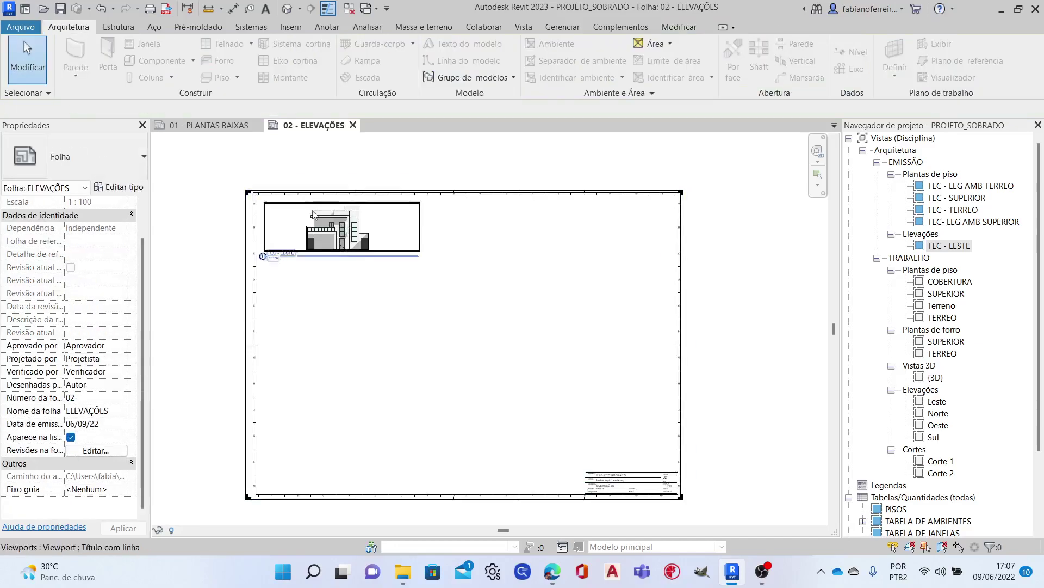
{"action": "scroll", "coordinate": [315, 215], "scroll_direction": "up", "scroll_amount": 3}
{"action": "scroll", "coordinate": [305, 229], "scroll_direction": "up", "scroll_amount": 2}
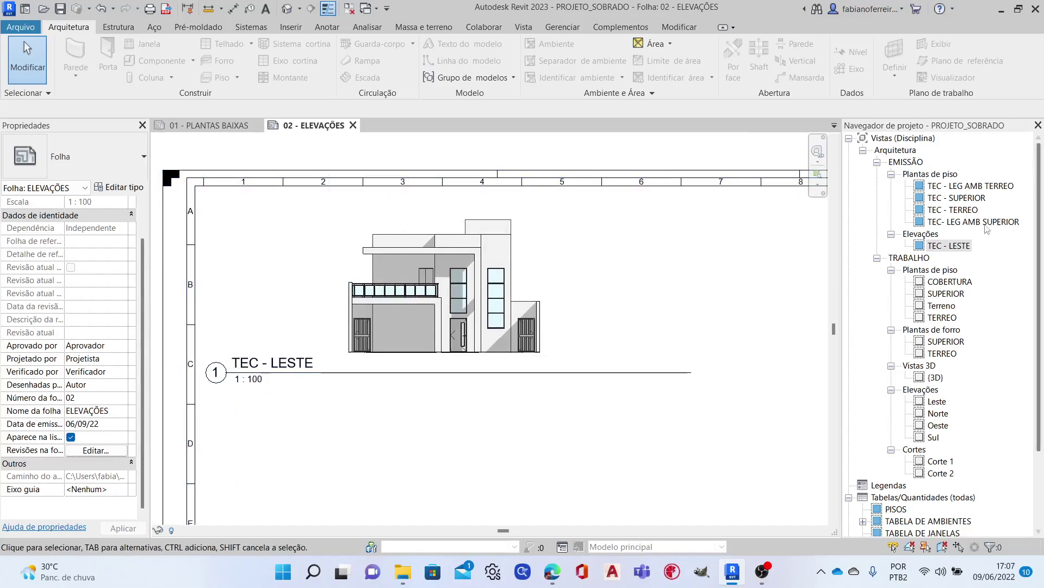
Open the TEC - LESTE elevation and turn on its crop region (Região de recorte).
{"action": "double_click", "coordinate": [952, 246]}
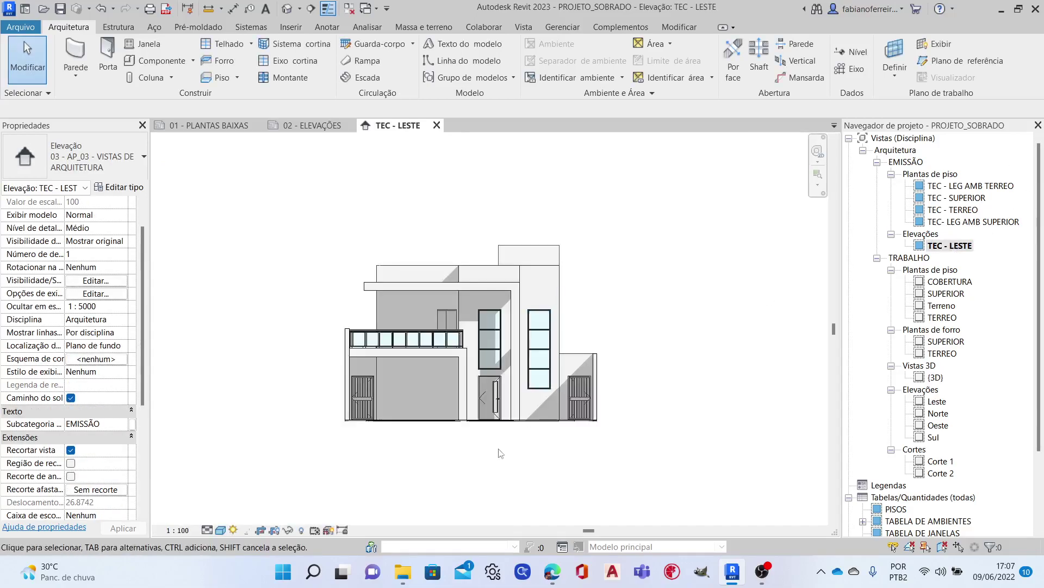
{"action": "scroll", "coordinate": [373, 390], "scroll_direction": "down", "scroll_amount": 2}
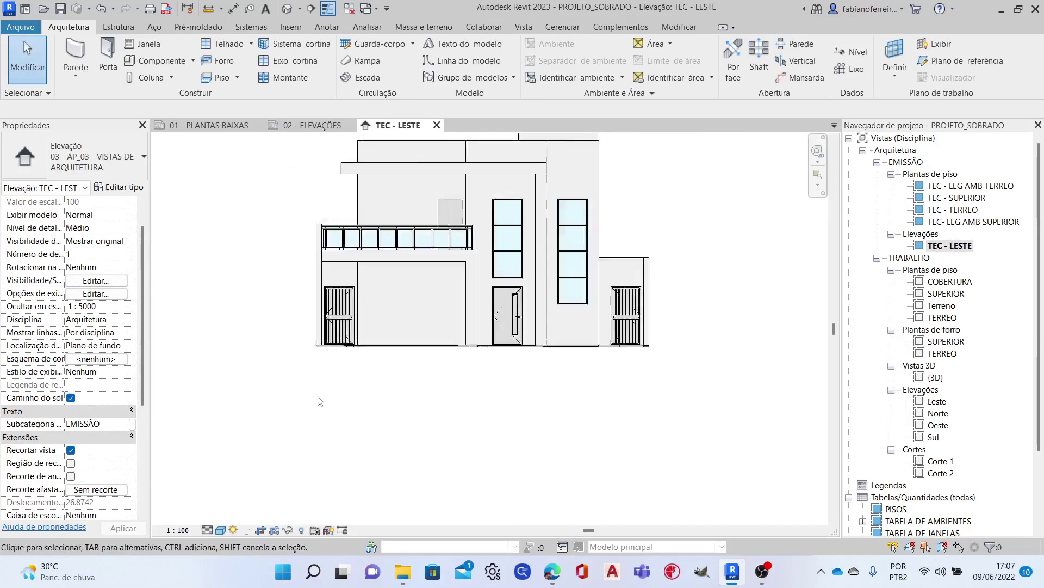
{"action": "left_click", "coordinate": [70, 463]}
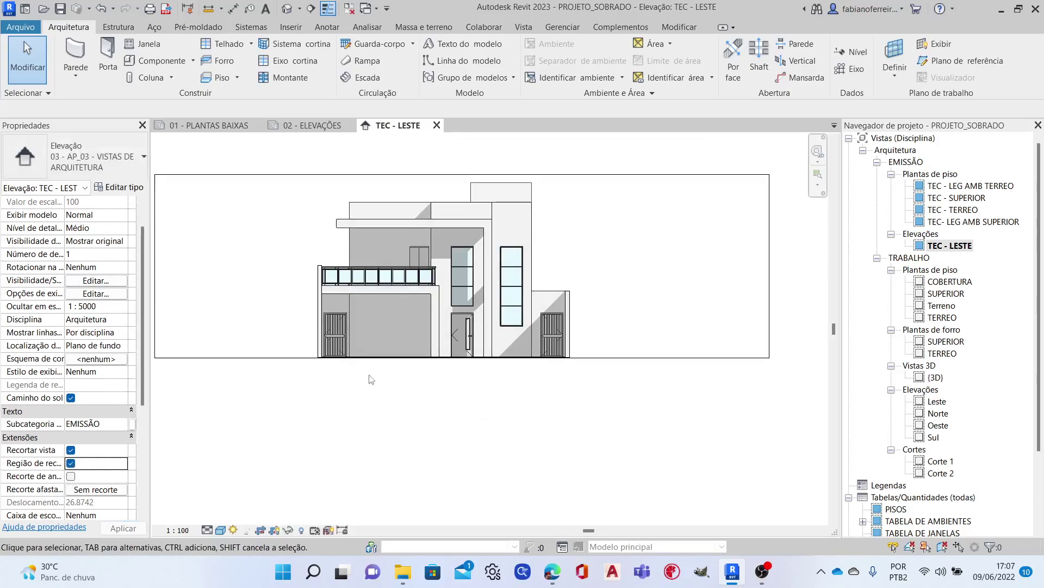
{"action": "scroll", "coordinate": [381, 369], "scroll_direction": "down", "scroll_amount": 2}
Pull the crop's left and right edges in to the house, then hide the crop region.
{"action": "left_click", "coordinate": [253, 311]}
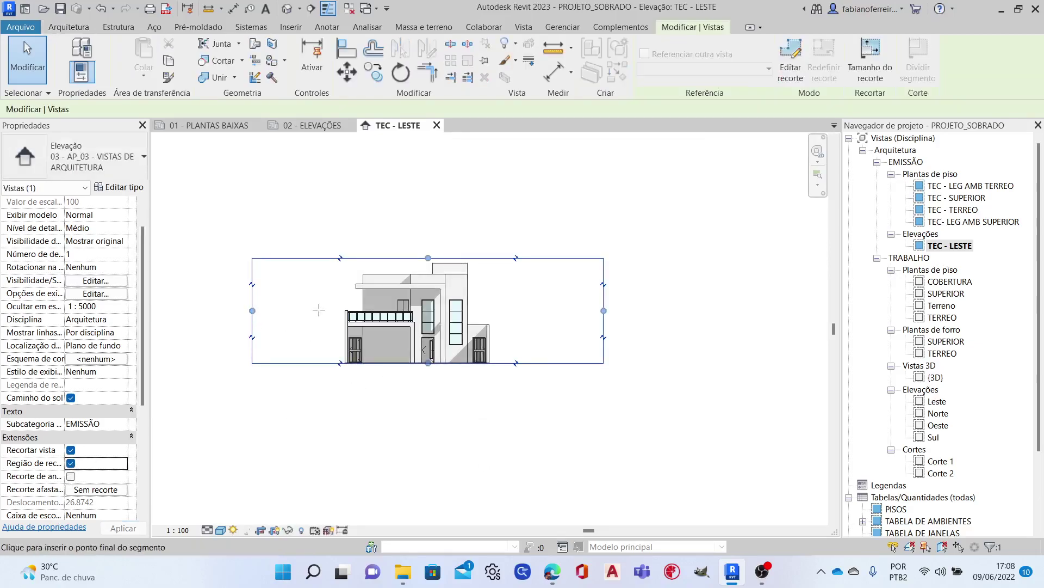
{"action": "left_click_drag", "start_coordinate": [334, 311], "coordinate": [340, 311]}
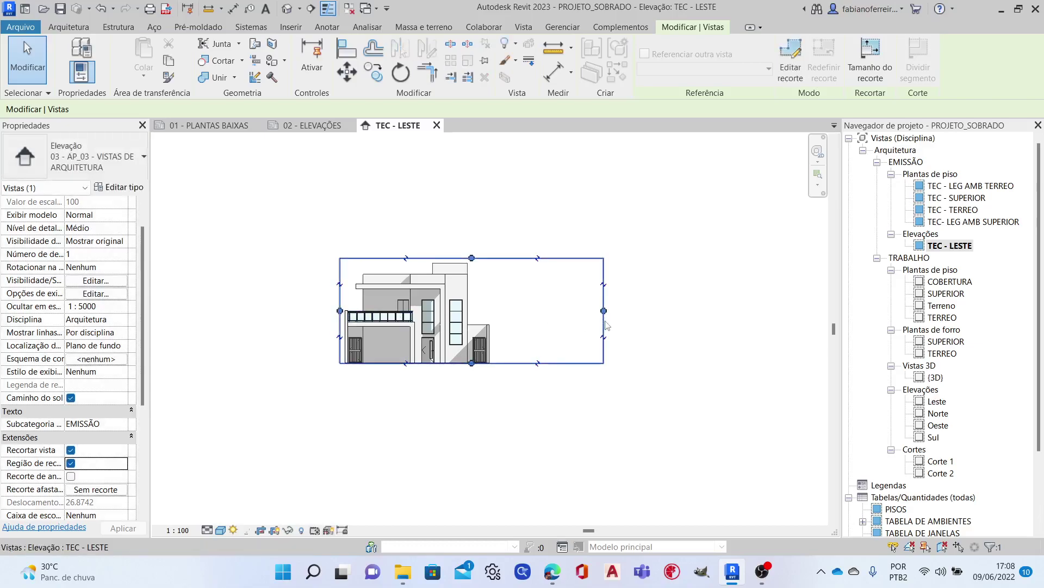
{"action": "left_click_drag", "start_coordinate": [604, 311], "coordinate": [492, 311]}
{"action": "left_click", "coordinate": [560, 329]}
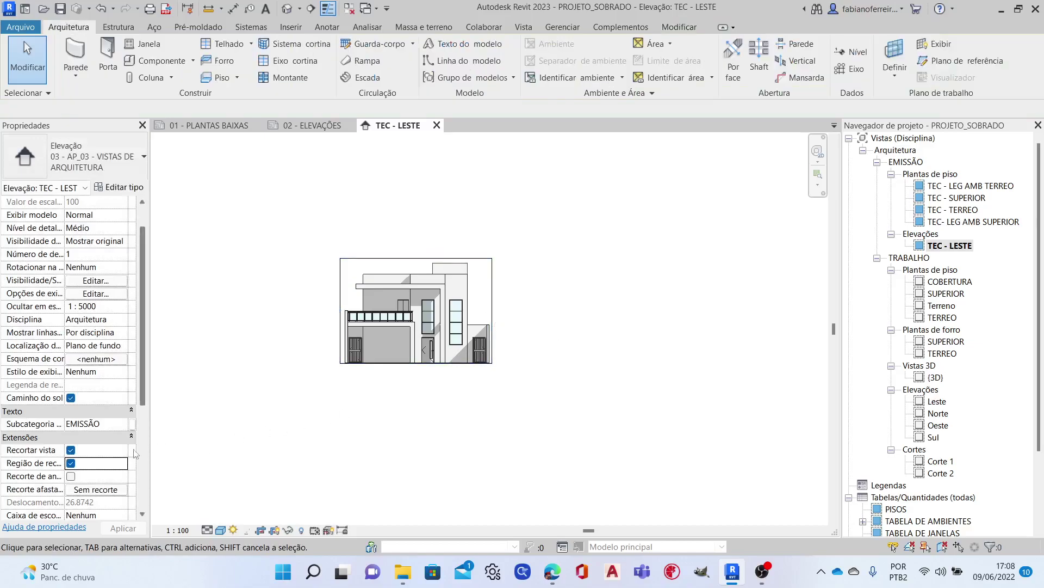
{"action": "left_click", "coordinate": [70, 463]}
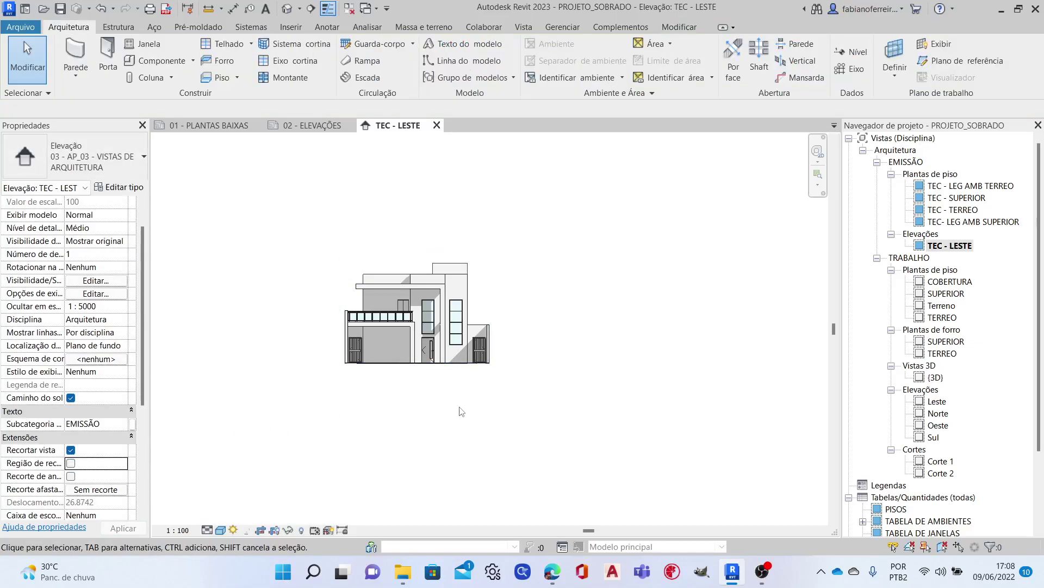
{"action": "scroll", "coordinate": [436, 397], "scroll_direction": "up", "scroll_amount": 3}
{"action": "scroll", "coordinate": [375, 381], "scroll_direction": "up", "scroll_amount": 2}
{"action": "middle_click_drag", "start_coordinate": [290, 379], "coordinate": [316, 398]}
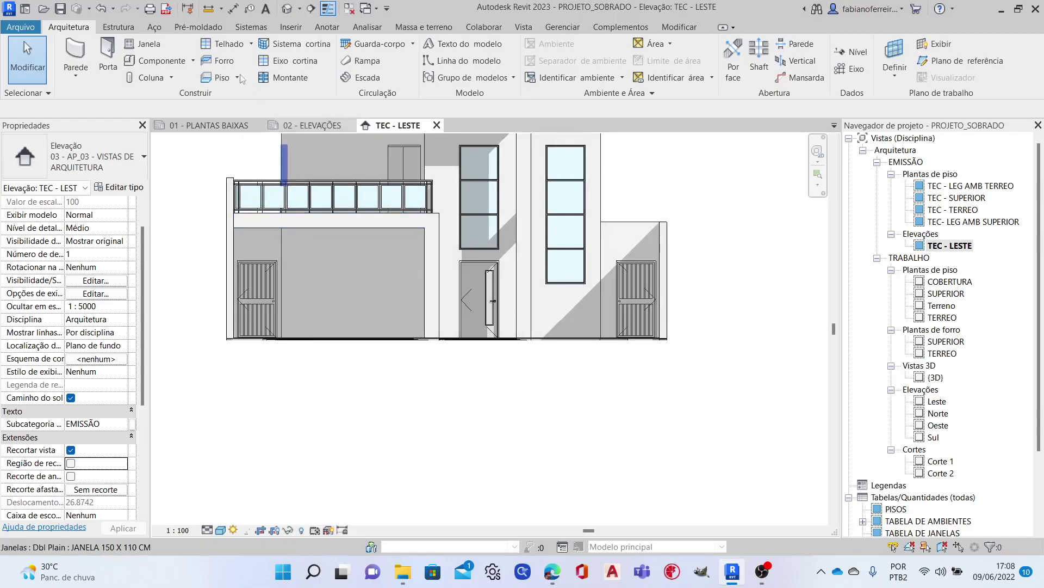
Start a filled region sketch from Anotar > Região > Região preenchida.
{"action": "left_click", "coordinate": [332, 27]}
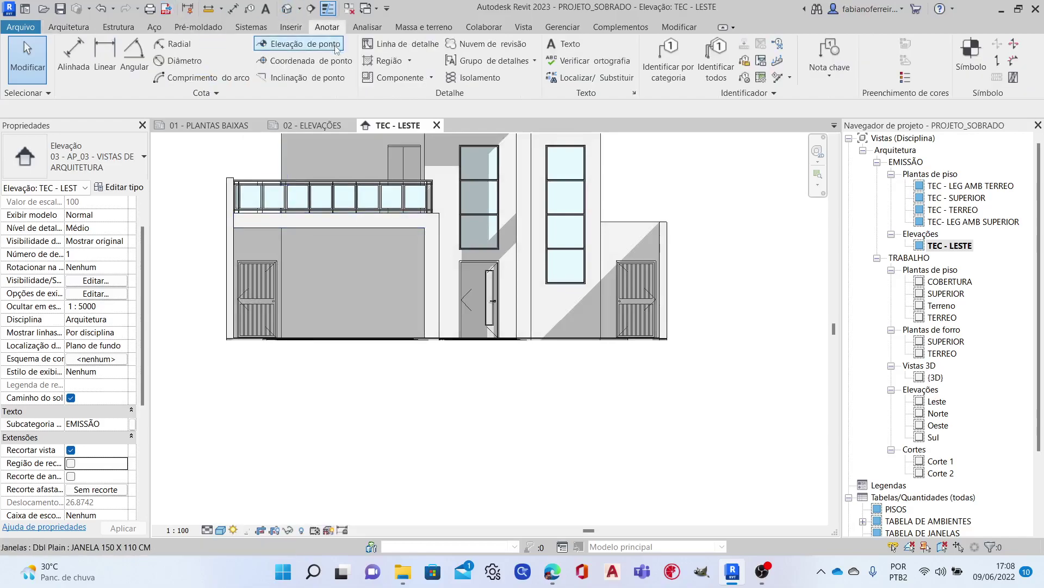
{"action": "left_click", "coordinate": [409, 61]}
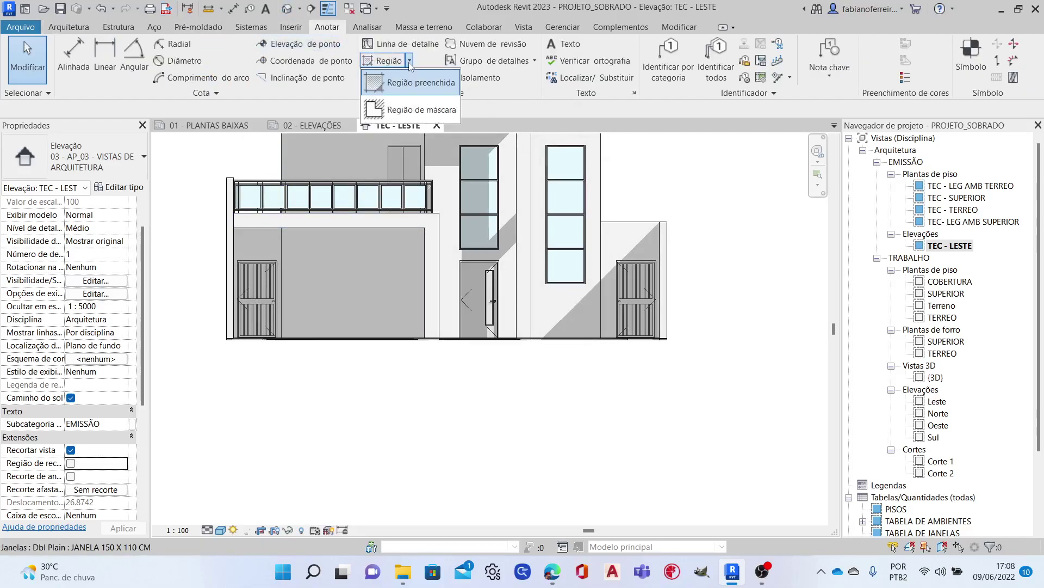
{"action": "left_click", "coordinate": [430, 83]}
{"action": "scroll", "coordinate": [223, 329], "scroll_direction": "up", "scroll_amount": 3}
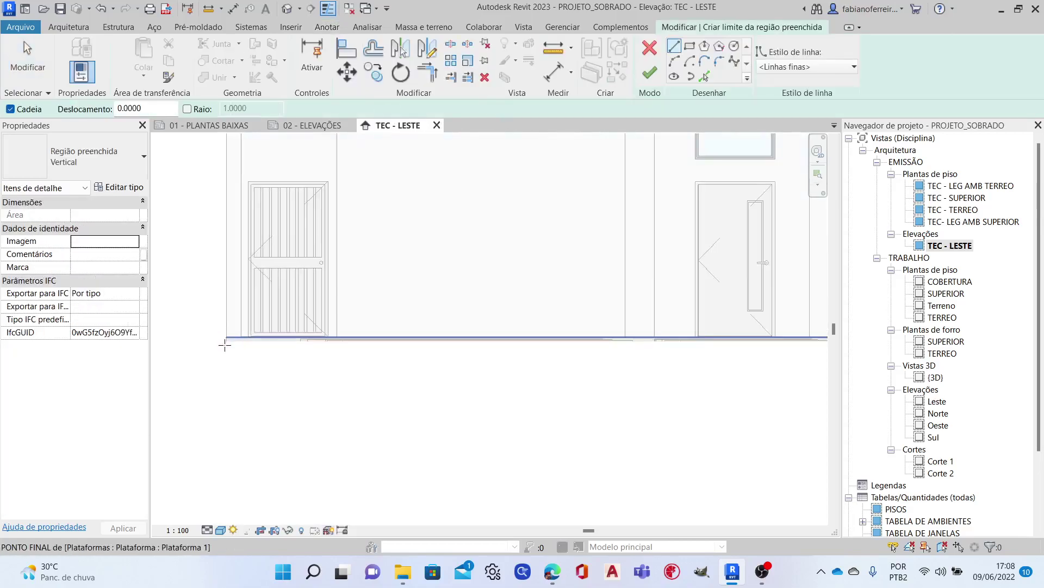
{"action": "scroll", "coordinate": [228, 327], "scroll_direction": "up", "scroll_amount": 2}
{"action": "scroll", "coordinate": [260, 313], "scroll_direction": "up", "scroll_amount": 2}
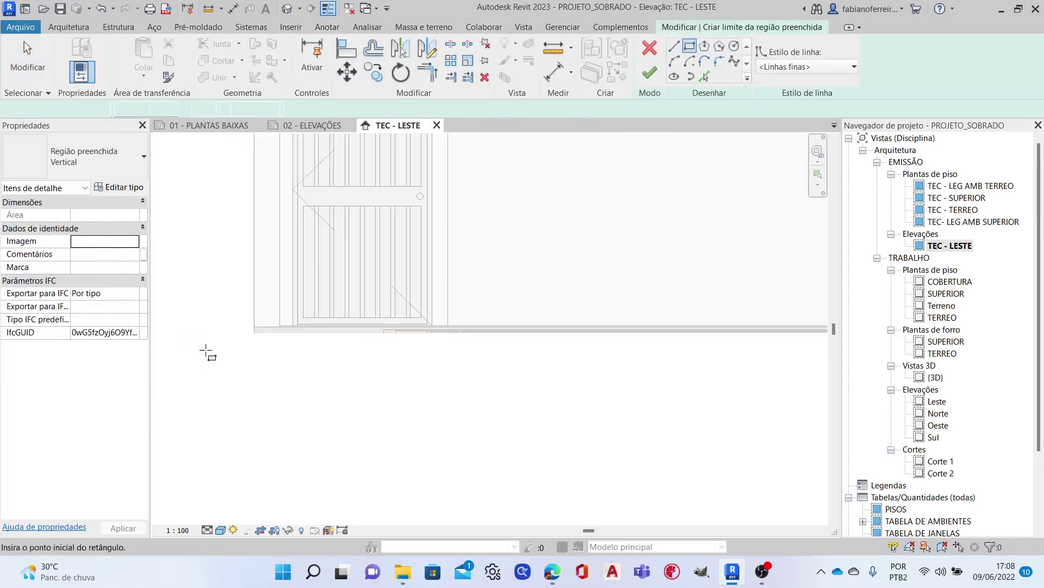
{"action": "scroll", "coordinate": [252, 322], "scroll_direction": "up", "scroll_amount": 2}
Draw a rectangle along the facade base below the left door and finish the 0.604 m² region.
{"action": "left_click", "coordinate": [268, 319]}
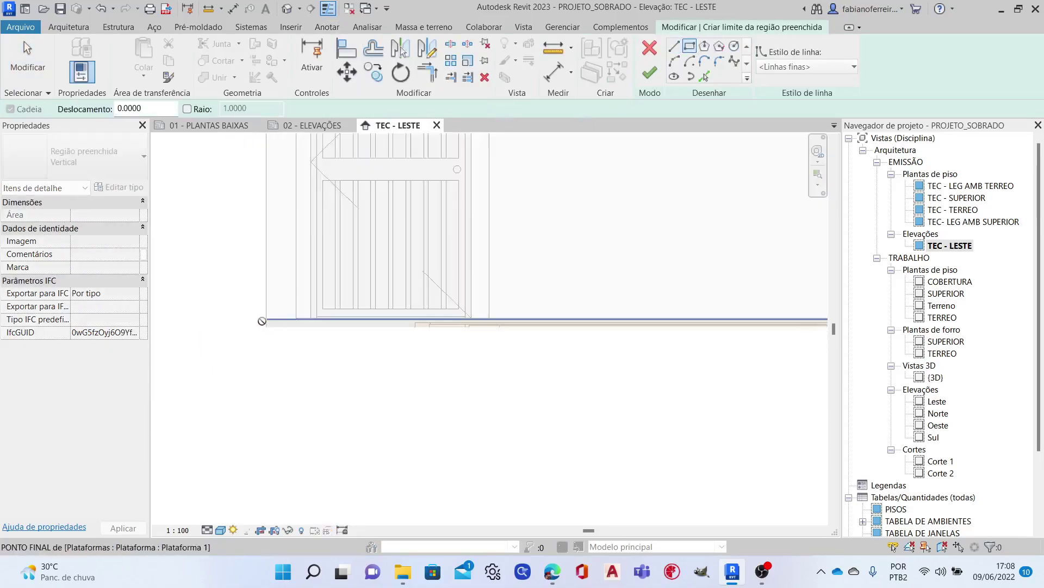
{"action": "scroll", "coordinate": [381, 321], "scroll_direction": "down", "scroll_amount": 4}
{"action": "scroll", "coordinate": [587, 319], "scroll_direction": "up", "scroll_amount": 4}
{"action": "scroll", "coordinate": [587, 319], "scroll_direction": "up", "scroll_amount": 3}
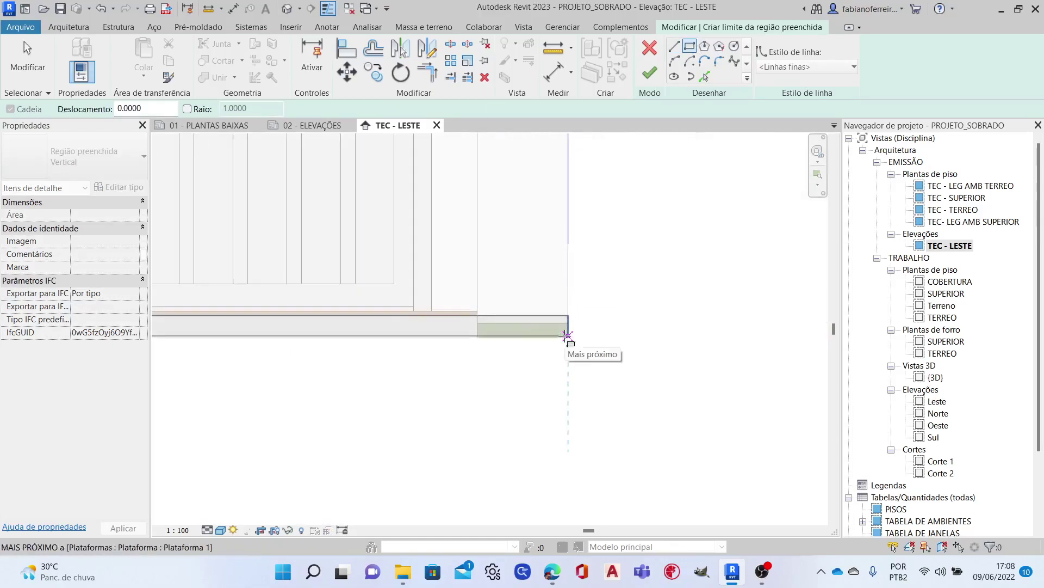
{"action": "scroll", "coordinate": [566, 333], "scroll_direction": "up", "scroll_amount": 2}
{"action": "left_click", "coordinate": [568, 338]}
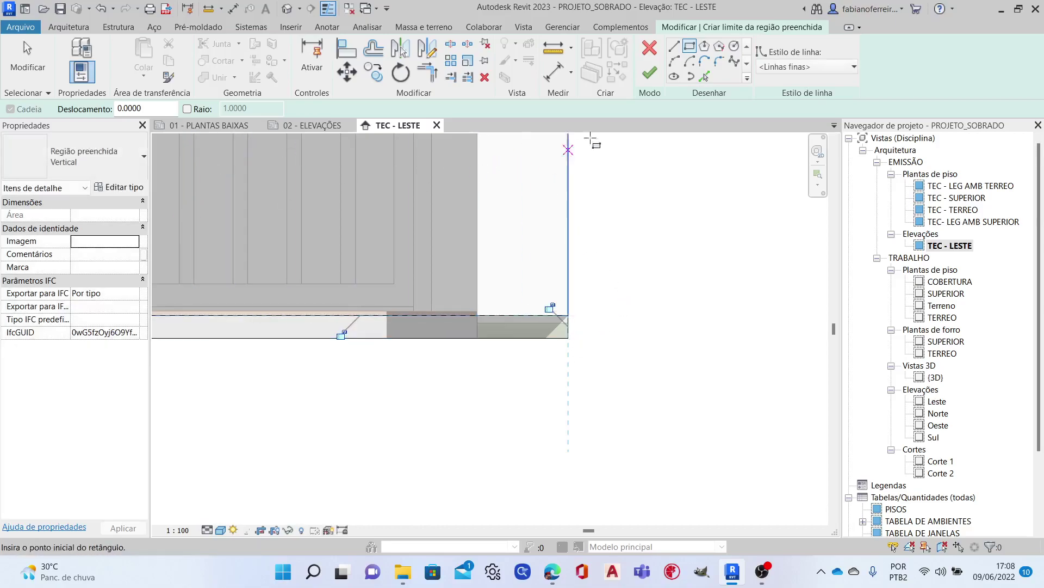
{"action": "left_click", "coordinate": [651, 73]}
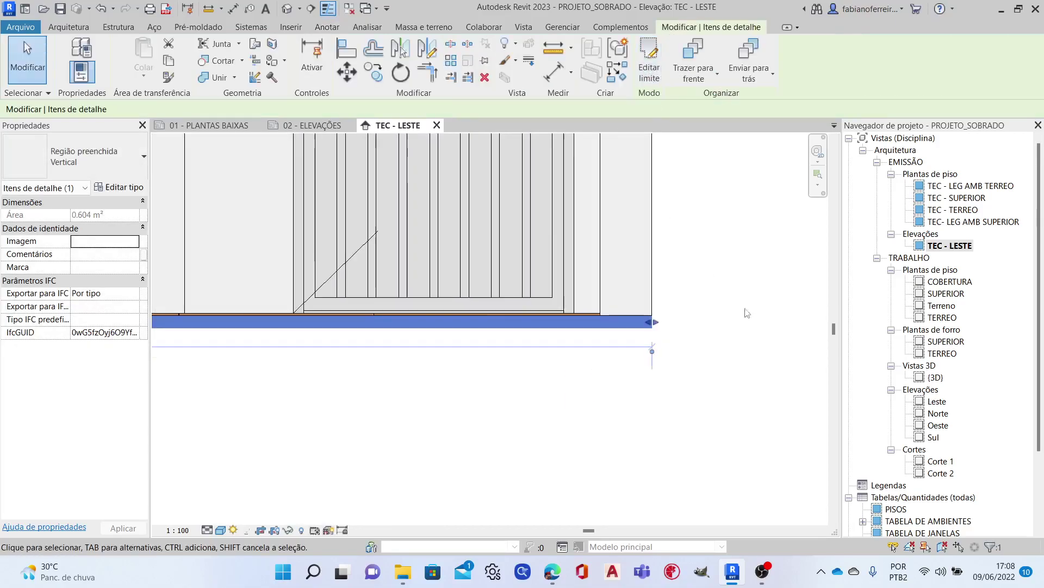
{"action": "left_click", "coordinate": [742, 308]}
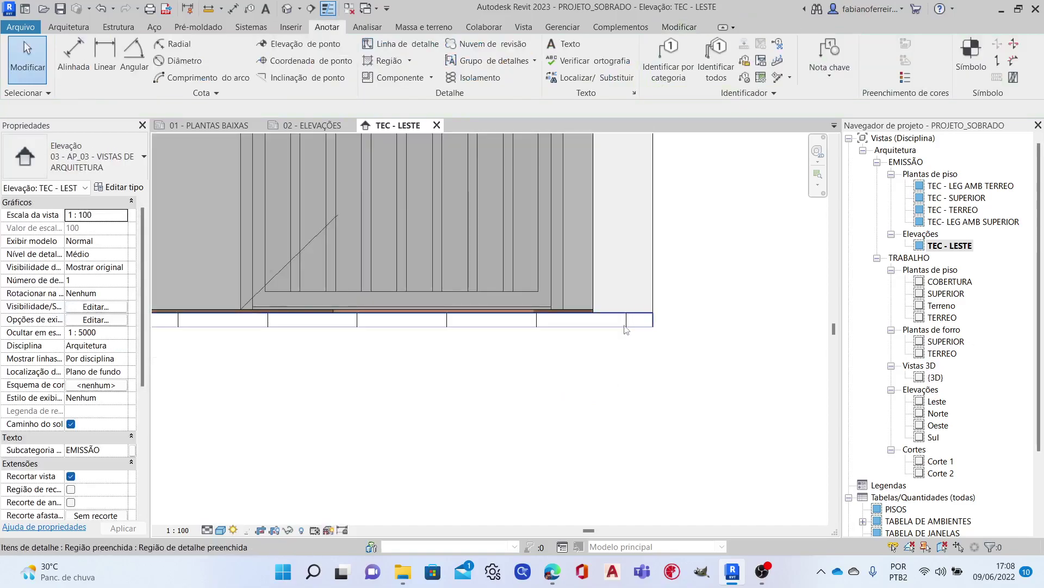
Set the filled region type's foreground pattern to solid fill.
{"action": "left_click", "coordinate": [631, 321]}
{"action": "left_click", "coordinate": [119, 188]}
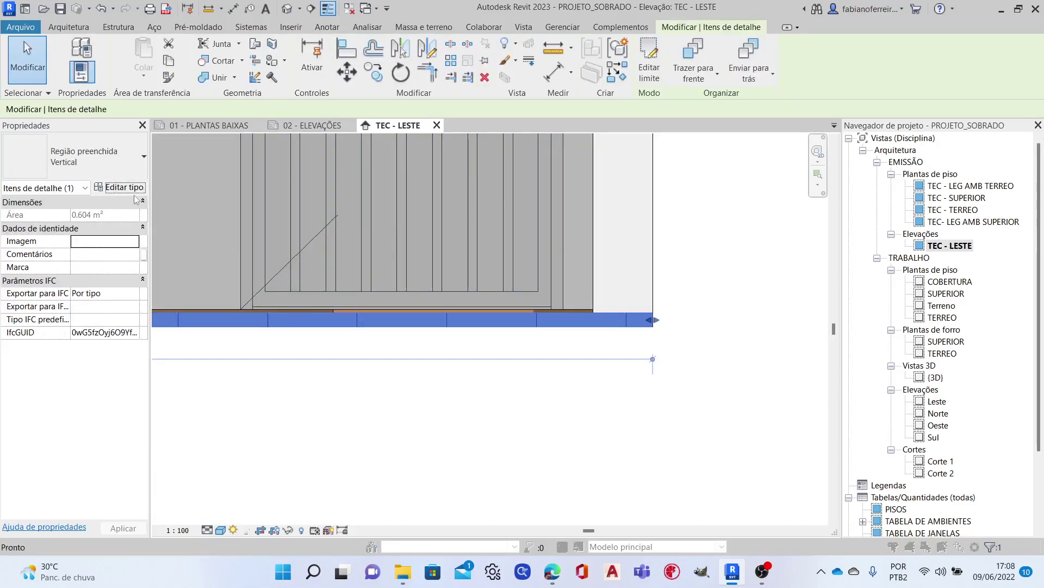
{"action": "left_click", "coordinate": [593, 231]}
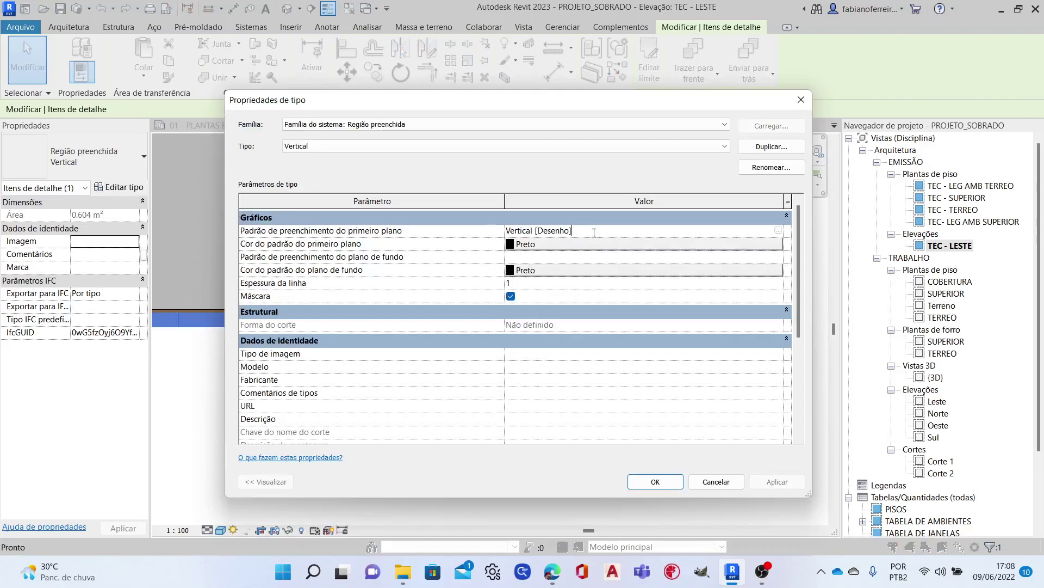
{"action": "left_click", "coordinate": [779, 231]}
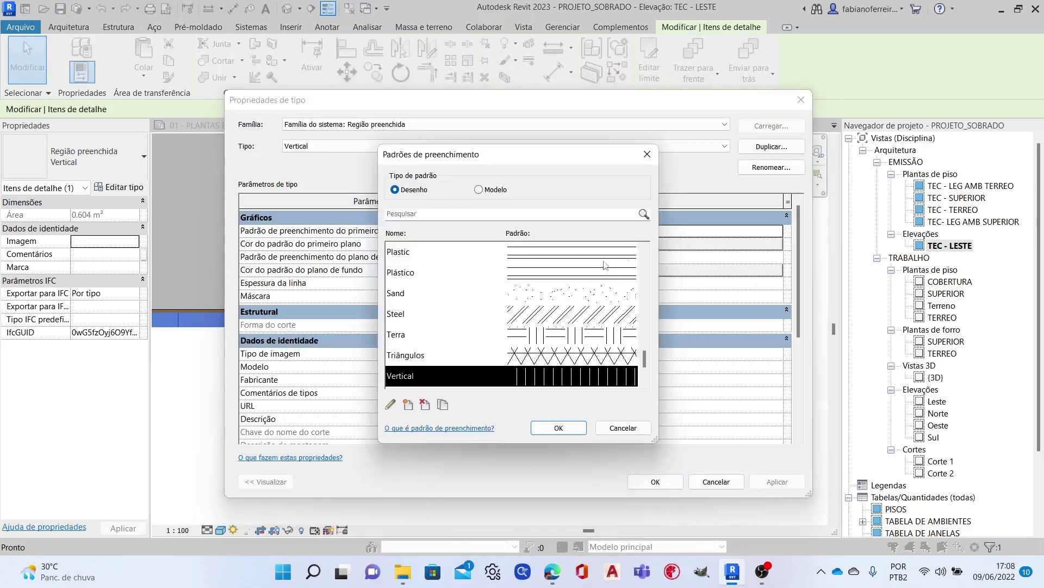
{"action": "scroll", "coordinate": [574, 358], "scroll_direction": "up", "scroll_amount": 10}
{"action": "scroll", "coordinate": [574, 326], "scroll_direction": "up", "scroll_amount": 5}
{"action": "left_click", "coordinate": [596, 274]}
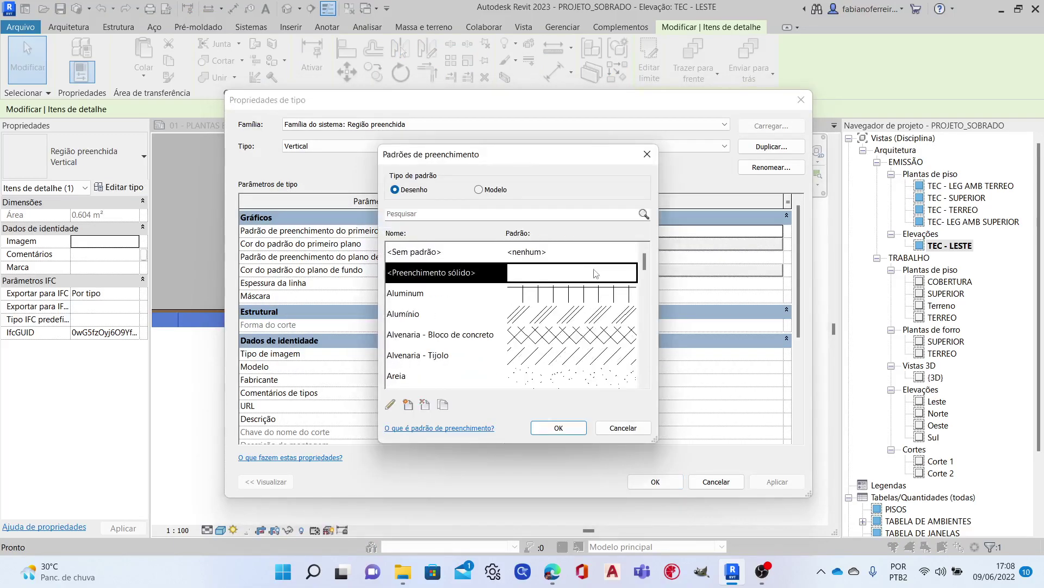
{"action": "left_click", "coordinate": [558, 431]}
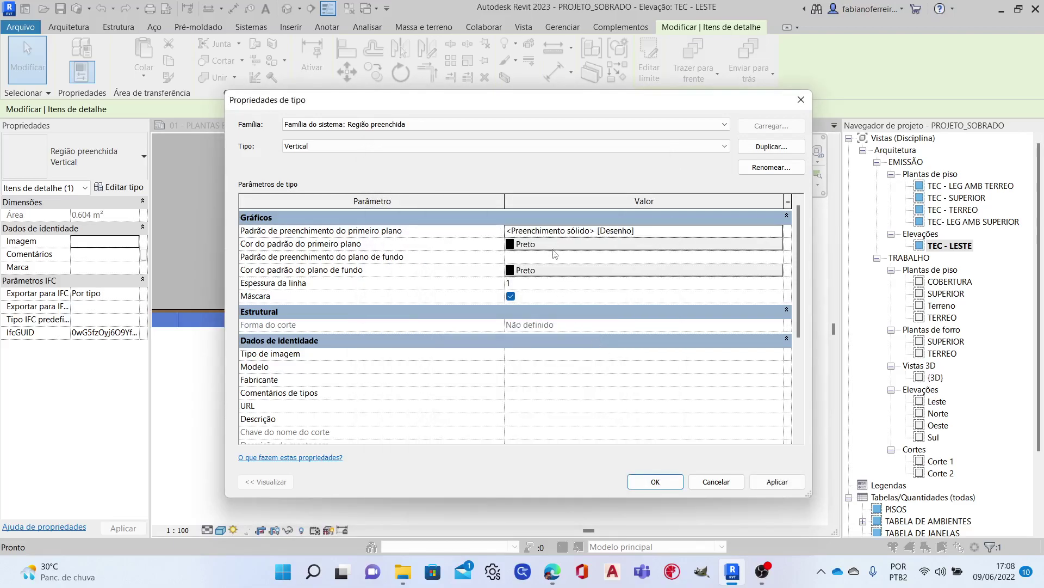
{"action": "left_click", "coordinate": [657, 488]}
{"action": "left_click", "coordinate": [768, 413]}
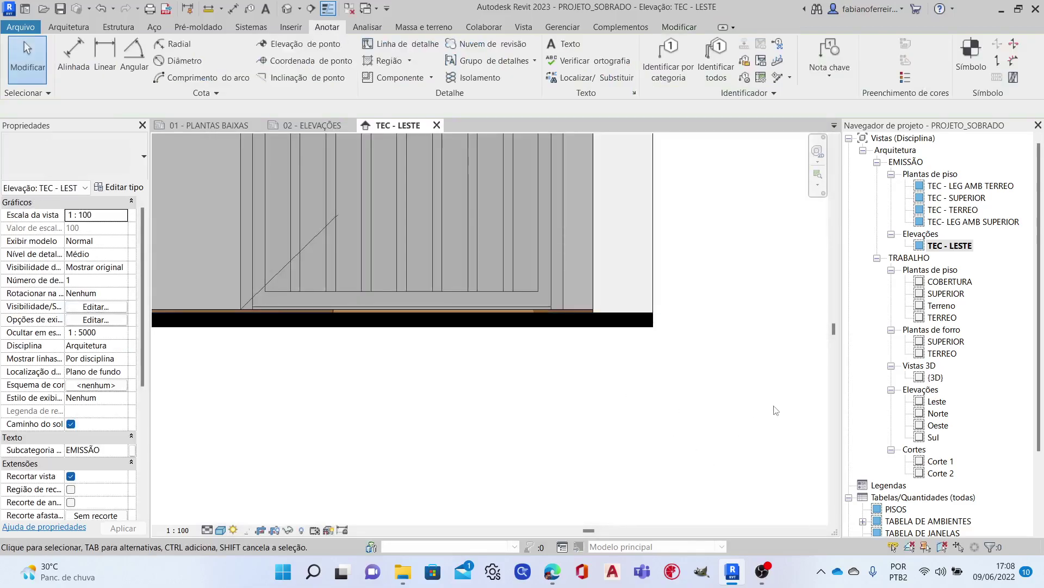
Change the region type's foreground colour to grey RGB 99-99-99.
{"action": "scroll", "coordinate": [784, 385], "scroll_direction": "down", "scroll_amount": 3}
{"action": "scroll", "coordinate": [578, 445], "scroll_direction": "down", "scroll_amount": 2}
{"action": "scroll", "coordinate": [408, 416], "scroll_direction": "up", "scroll_amount": 3}
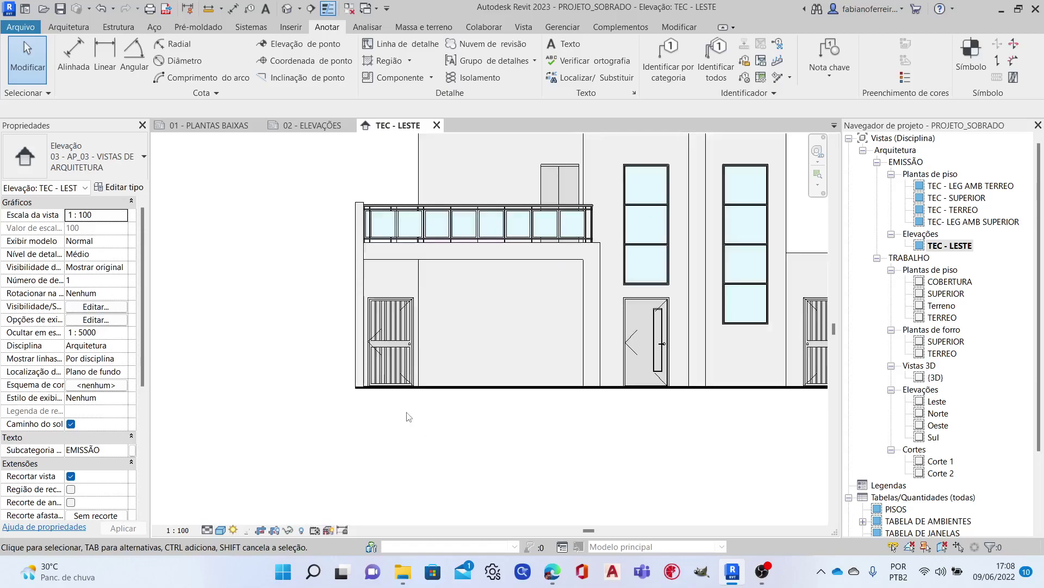
{"action": "scroll", "coordinate": [283, 378], "scroll_direction": "up", "scroll_amount": 4}
{"action": "scroll", "coordinate": [283, 378], "scroll_direction": "up", "scroll_amount": 2}
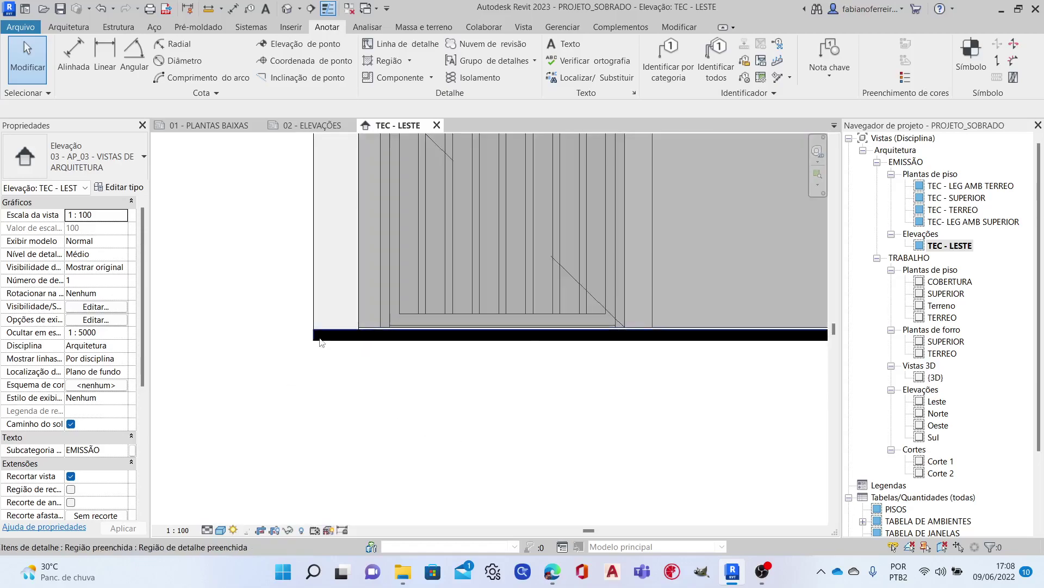
{"action": "left_click", "coordinate": [320, 337]}
{"action": "left_click", "coordinate": [132, 187]}
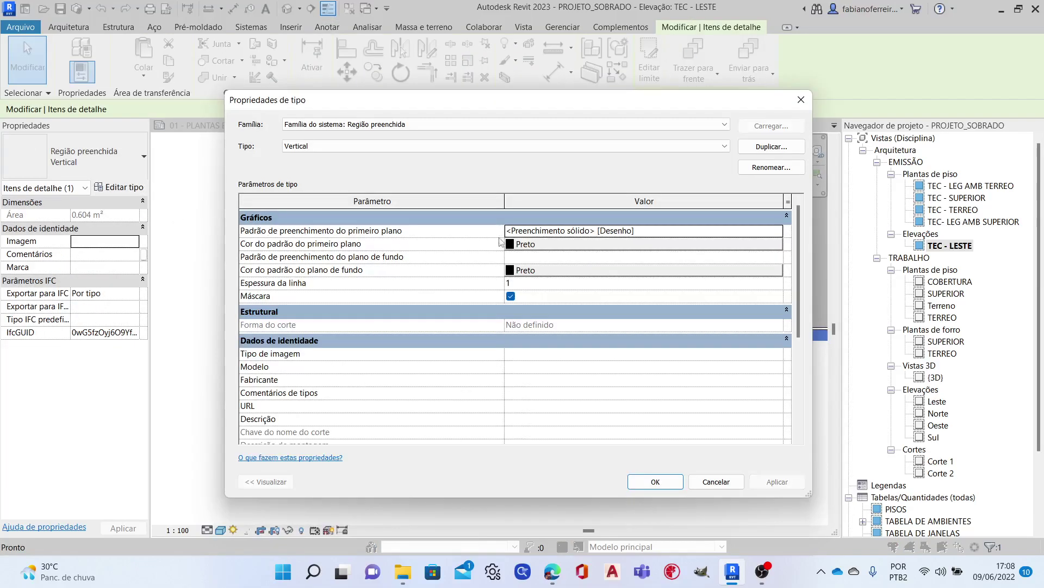
{"action": "left_click", "coordinate": [539, 246]}
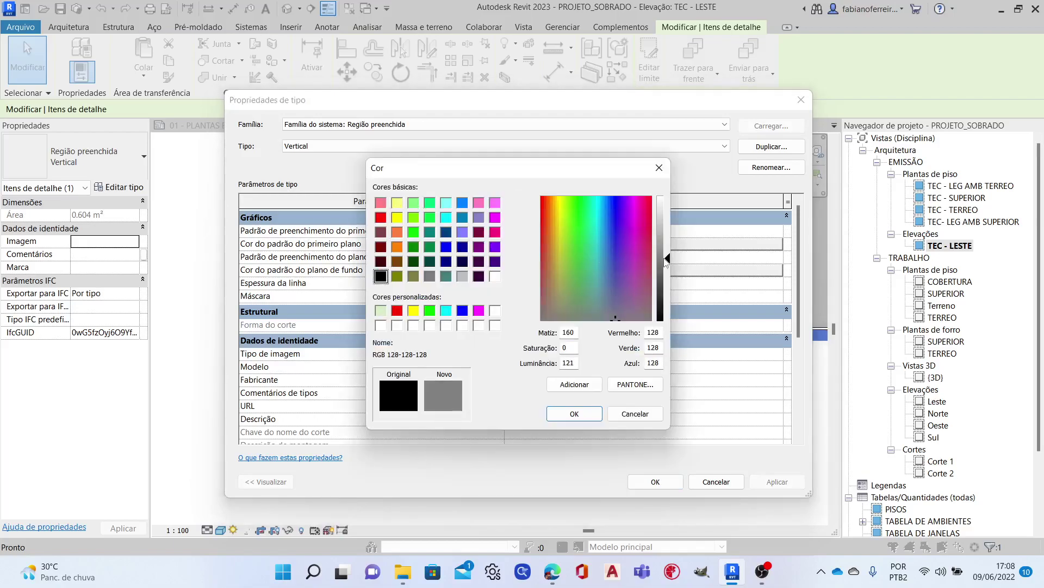
{"action": "left_click_drag", "start_coordinate": [663, 258], "coordinate": [671, 276]}
{"action": "left_click", "coordinate": [575, 414]}
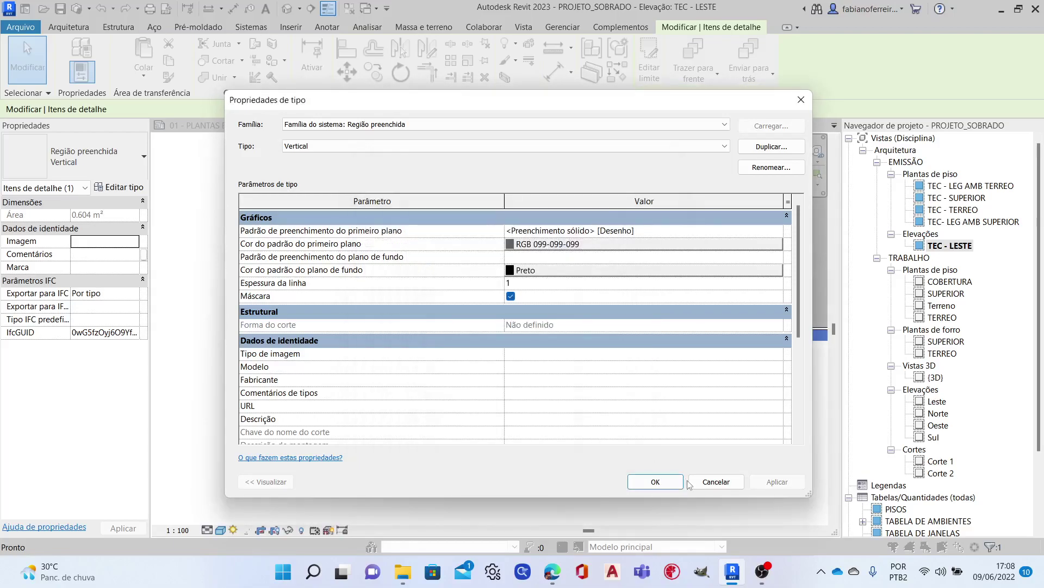
{"action": "left_click", "coordinate": [656, 482]}
Stretch the ground strip's left and right ends outward to span the full facade (0.609 m²).
{"action": "left_click", "coordinate": [327, 340]}
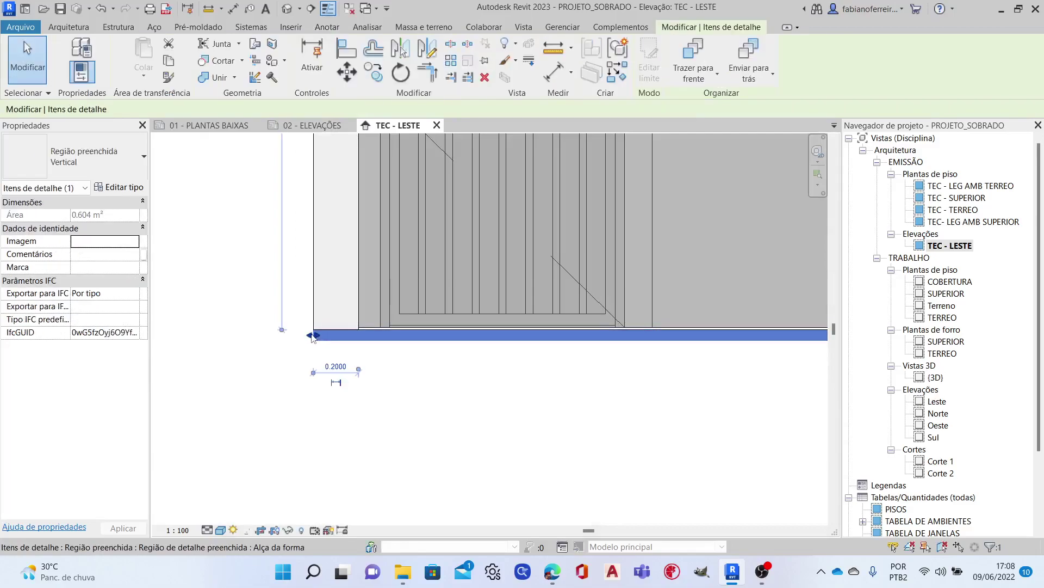
{"action": "left_click_drag", "start_coordinate": [312, 334], "coordinate": [294, 337]}
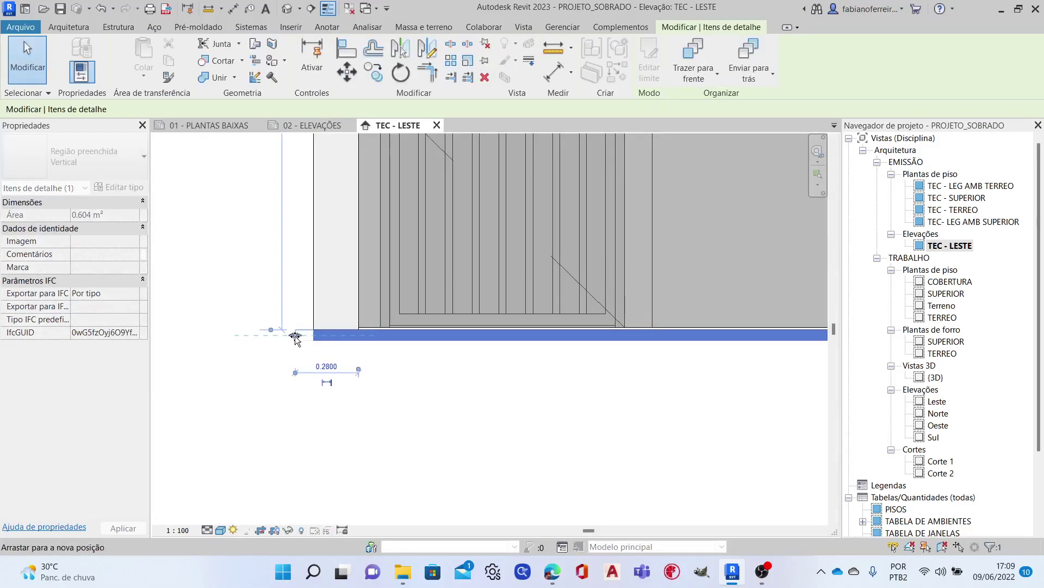
{"action": "left_click", "coordinate": [252, 434]}
{"action": "scroll", "coordinate": [566, 432], "scroll_direction": "down", "scroll_amount": 3}
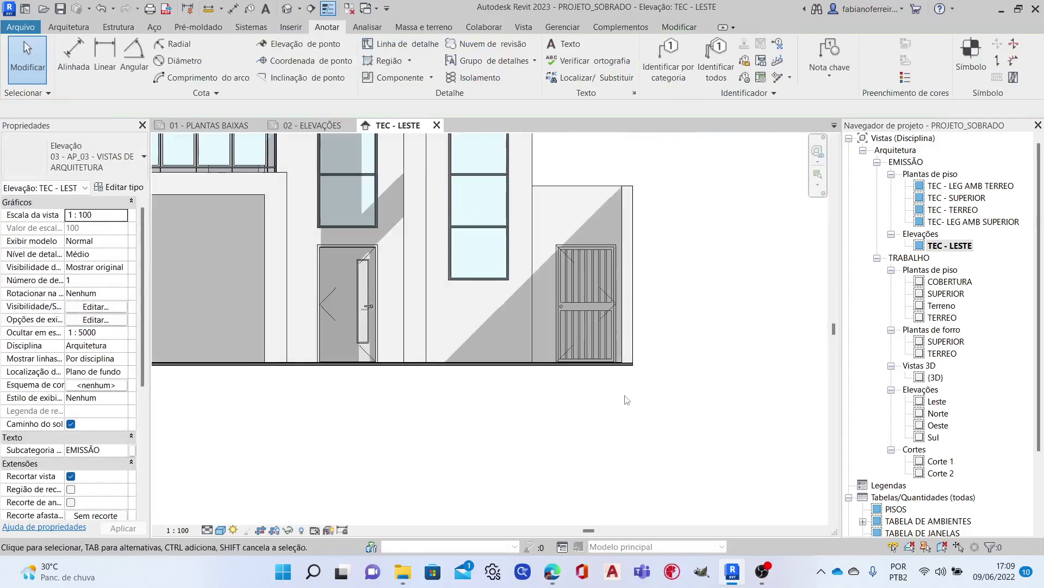
{"action": "scroll", "coordinate": [599, 376], "scroll_direction": "up", "scroll_amount": 3}
{"action": "scroll", "coordinate": [584, 339], "scroll_direction": "up", "scroll_amount": 2}
{"action": "left_click", "coordinate": [583, 340]}
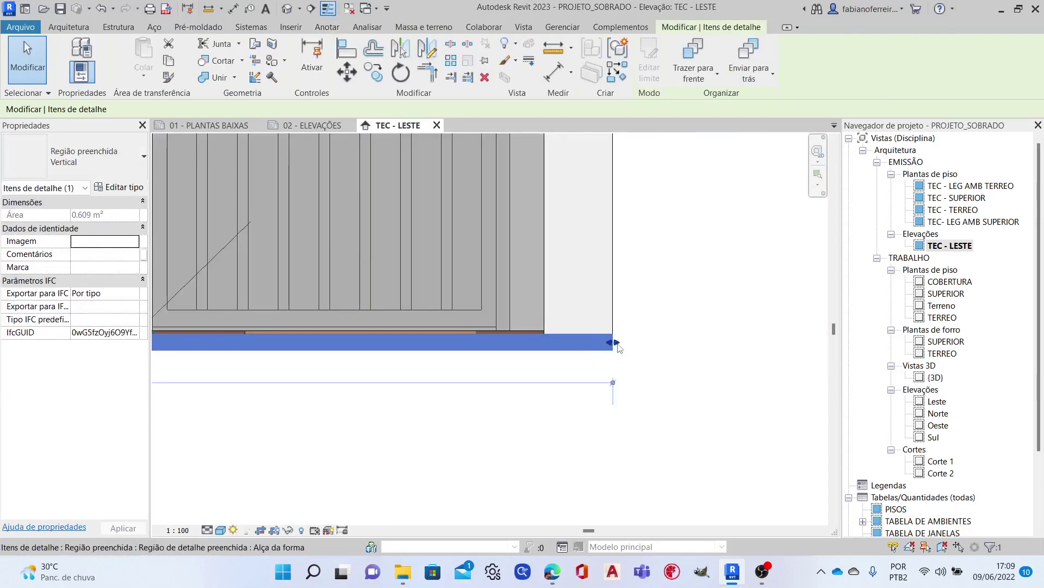
{"action": "left_click_drag", "start_coordinate": [617, 344], "coordinate": [645, 345]}
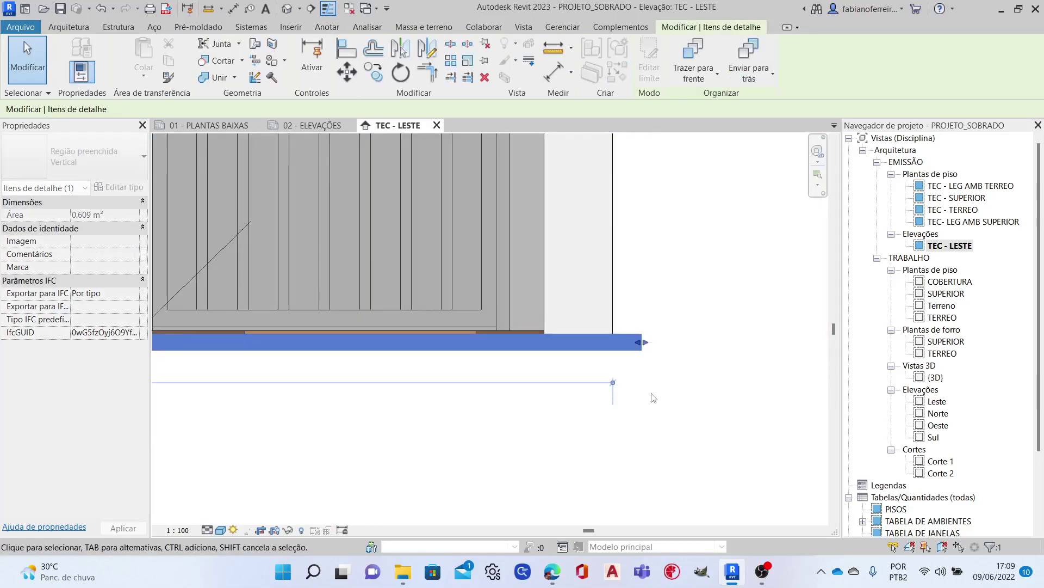
{"action": "left_click", "coordinate": [729, 426]}
{"action": "scroll", "coordinate": [727, 407], "scroll_direction": "down", "scroll_amount": 3}
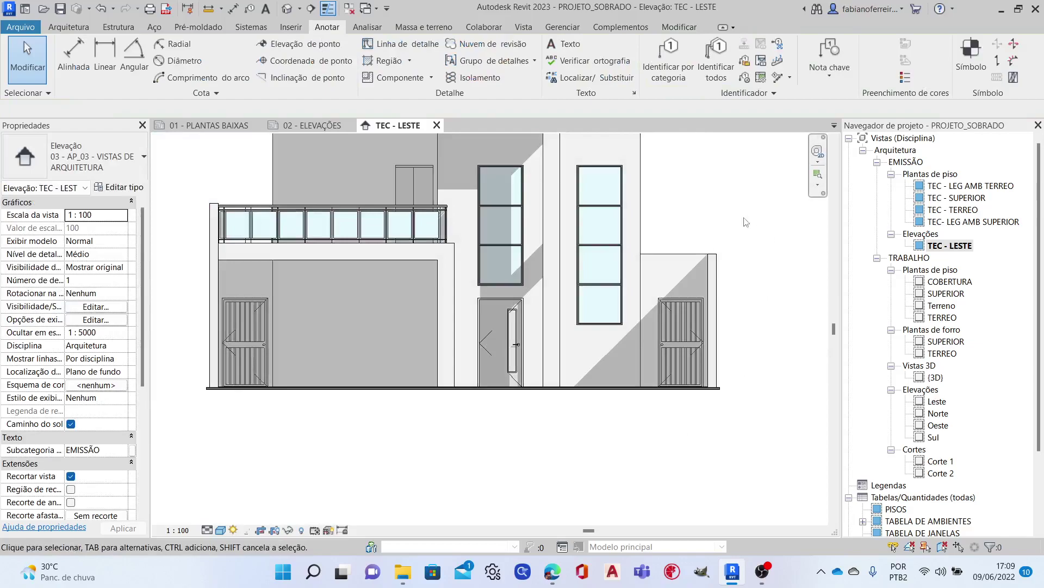
On sheet 02 - ELEVAÇÕES, move the TEC - LESTE viewport near the top-left.
{"action": "left_click", "coordinate": [436, 127]}
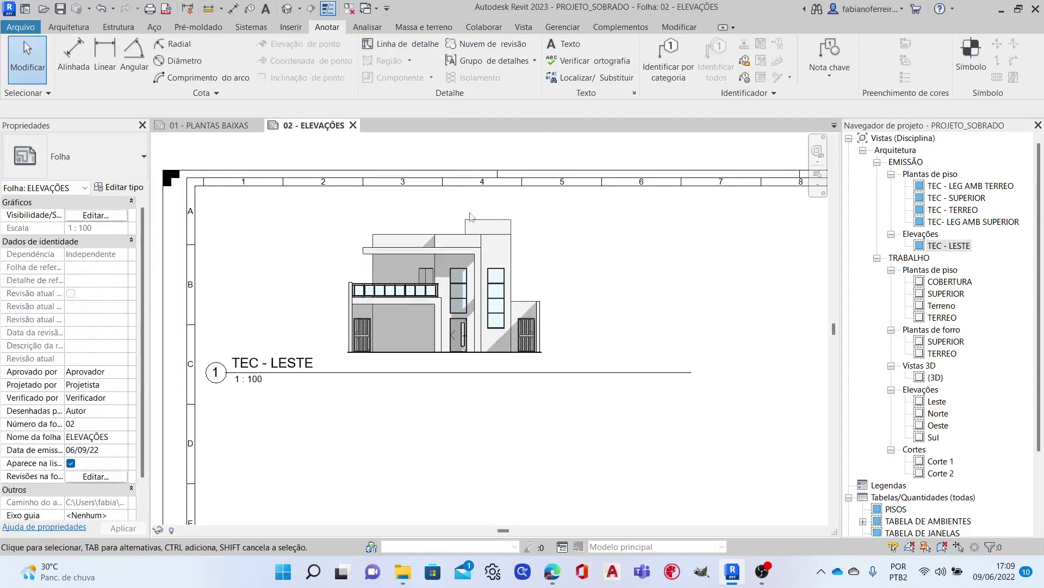
{"action": "left_click", "coordinate": [406, 309]}
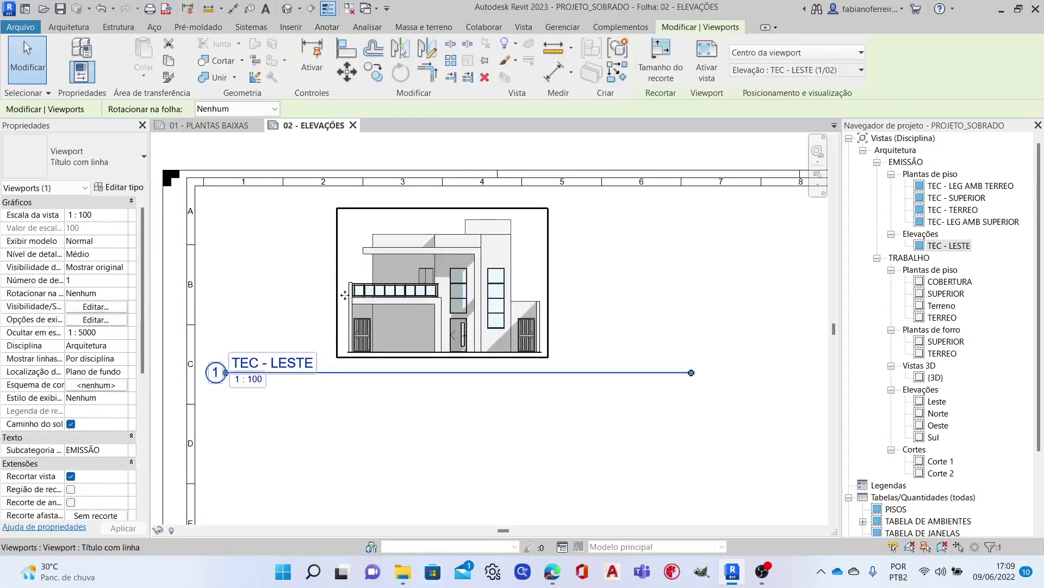
{"action": "left_click_drag", "start_coordinate": [340, 299], "coordinate": [220, 286]}
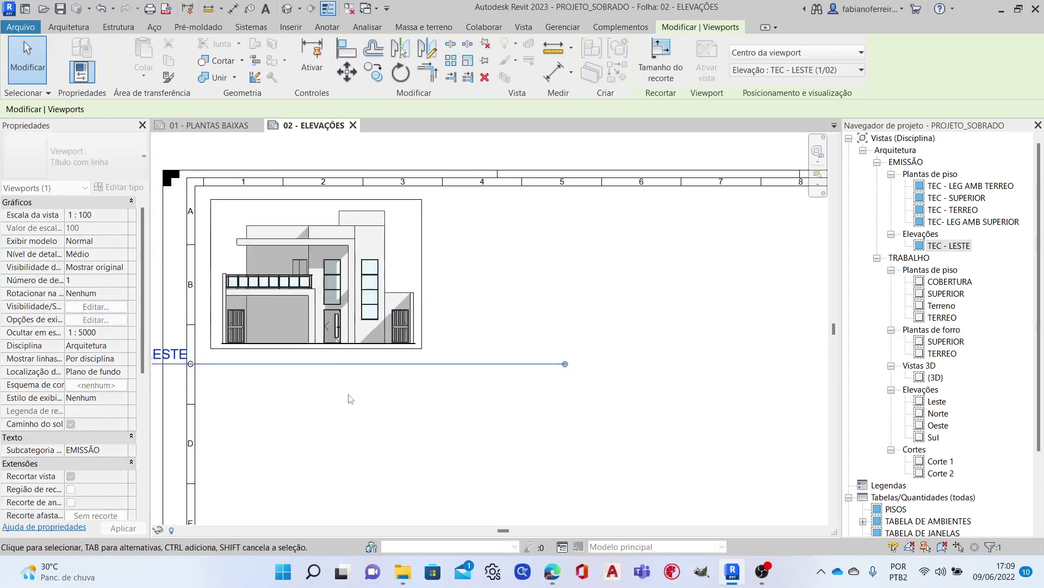
{"action": "middle_click_drag", "start_coordinate": [223, 429], "coordinate": [455, 422]}
{"action": "left_click", "coordinate": [365, 347]}
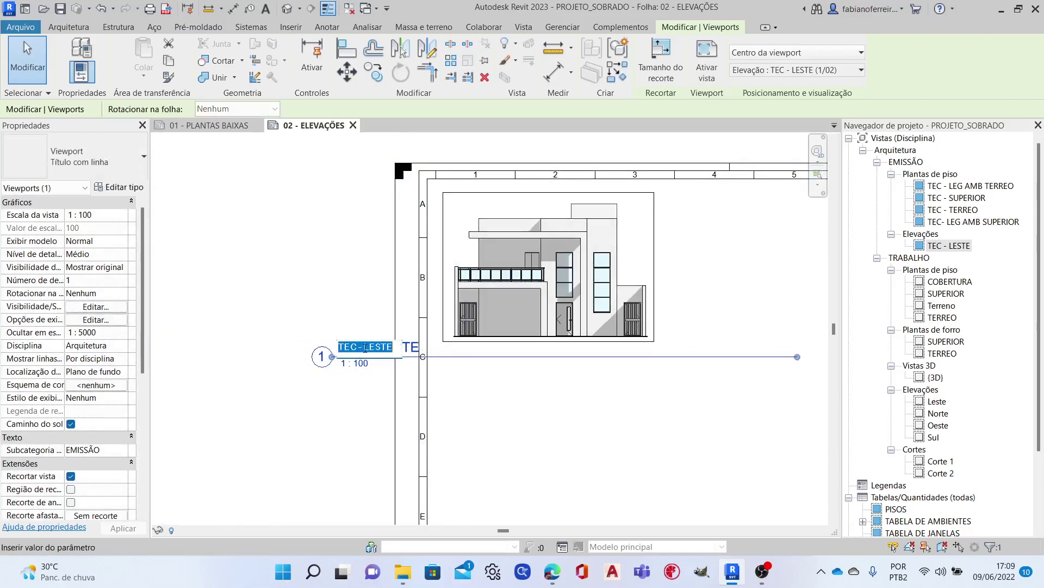
{"action": "left_click", "coordinate": [566, 437]}
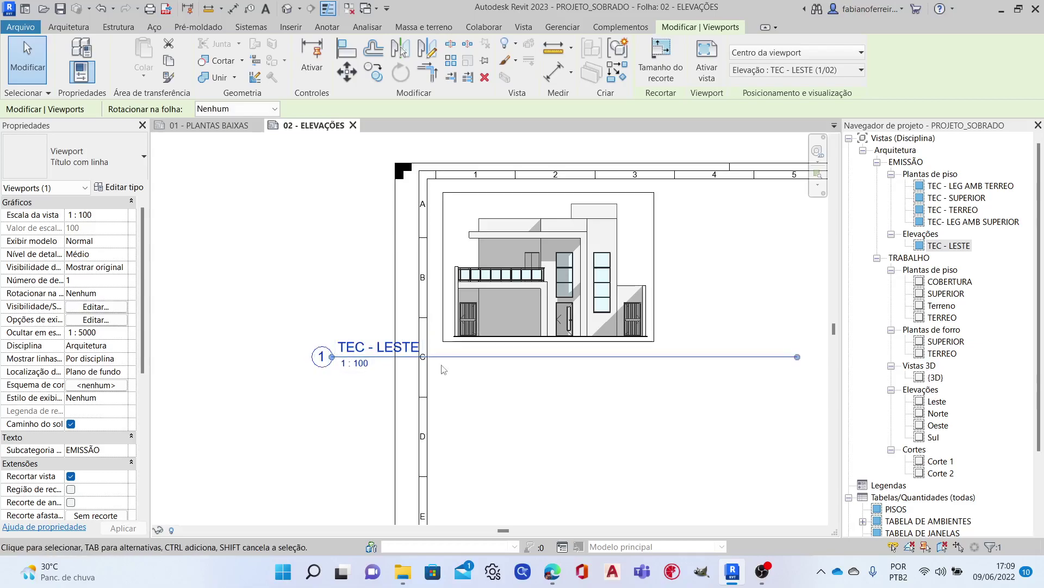
{"action": "left_click_drag", "start_coordinate": [440, 356], "coordinate": [571, 367]}
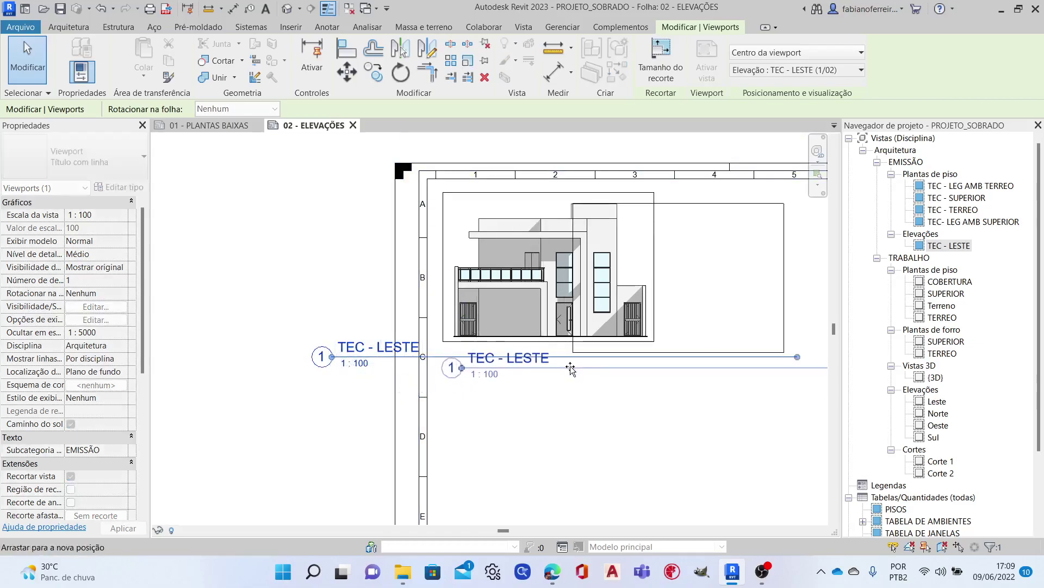
{"action": "mouse_move", "coordinate": [575, 292]}
{"action": "left_mouse_down"}
{"action": "mouse_move", "coordinate": [453, 254]}
{"action": "mouse_move", "coordinate": [438, 275]}
{"action": "left_mouse_up"}
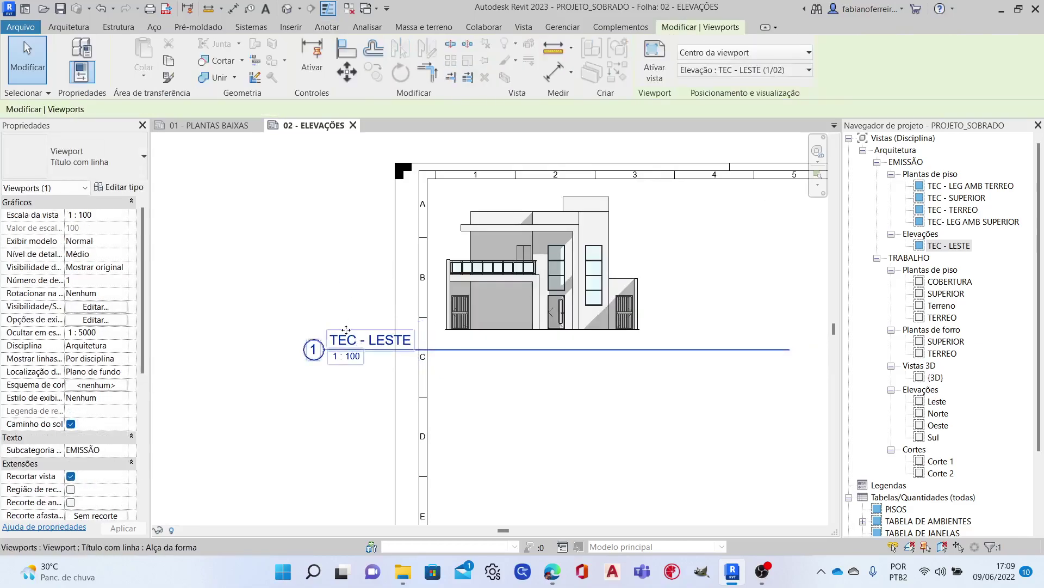
Place the TEC - LESTE title just below the elevation and shorten its title line.
{"action": "left_click_drag", "start_coordinate": [387, 347], "coordinate": [474, 340]}
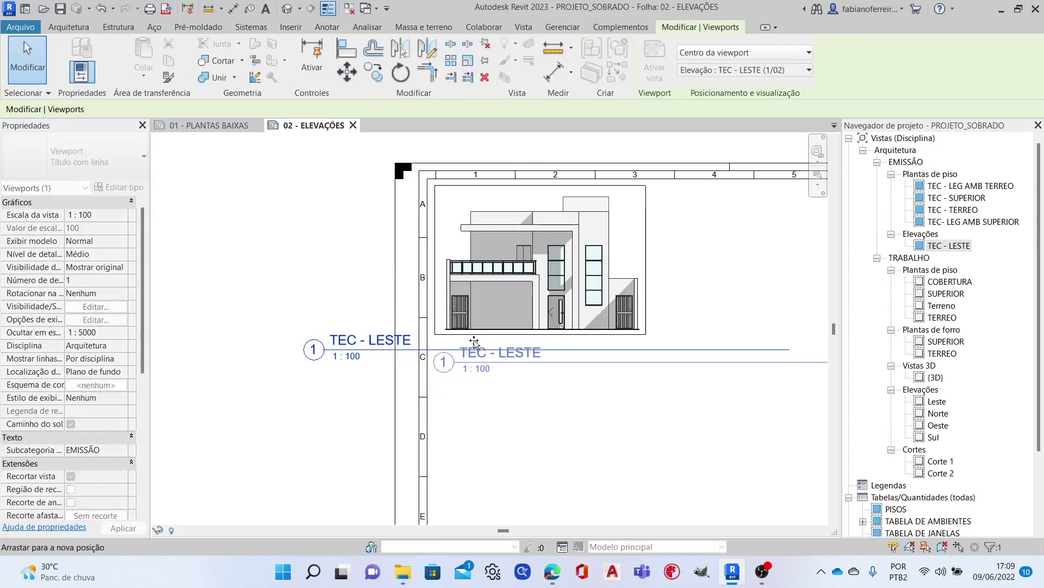
{"action": "left_click_drag", "start_coordinate": [475, 340], "coordinate": [472, 345]}
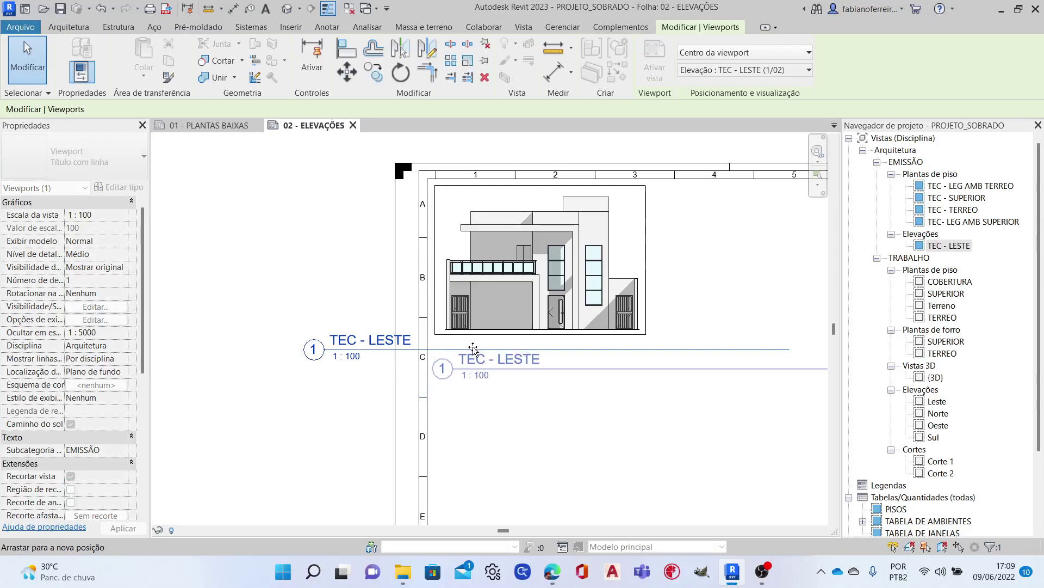
{"action": "scroll", "coordinate": [293, 355], "scroll_direction": "down", "scroll_amount": 1}
{"action": "left_click_drag", "start_coordinate": [721, 364], "coordinate": [765, 364]}
{"action": "left_click_drag", "start_coordinate": [613, 363], "coordinate": [490, 380]}
{"action": "left_click", "coordinate": [229, 392]}
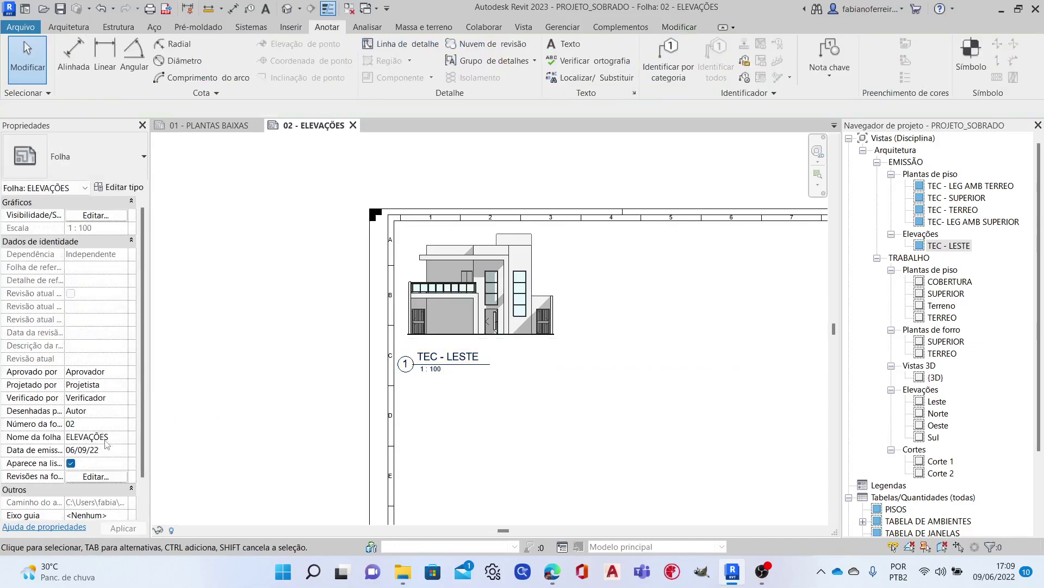
Set the TEC - LESTE view's Title on Sheet to ELEVAÇÃO LESTE and view sheet 02 - ELEVAÇÕES.
{"action": "double_click", "coordinate": [949, 245]}
{"action": "scroll", "coordinate": [105, 442], "scroll_direction": "down", "scroll_amount": 5}
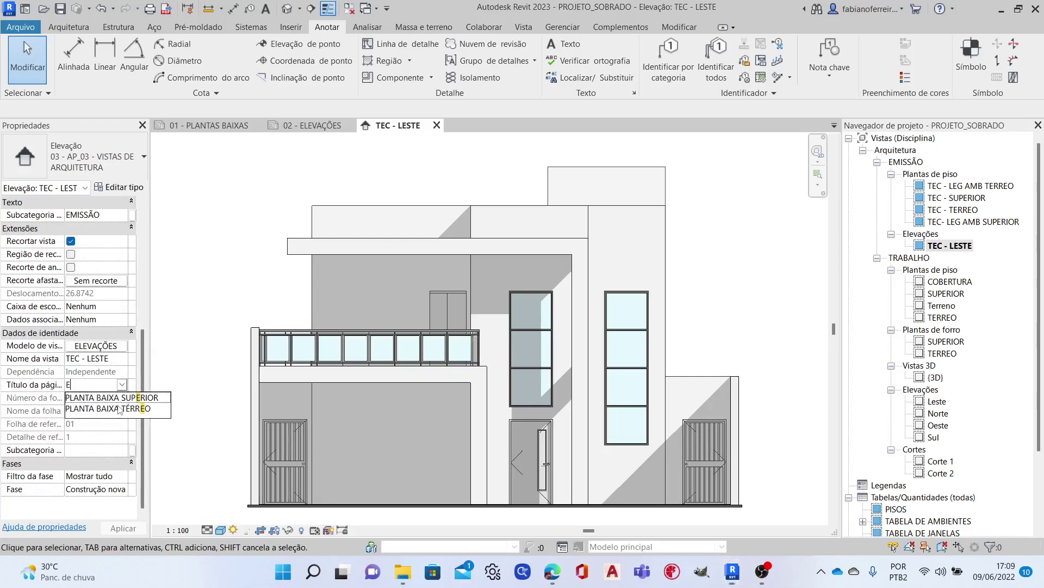
{"action": "type", "text": "ELEVAÇ"}
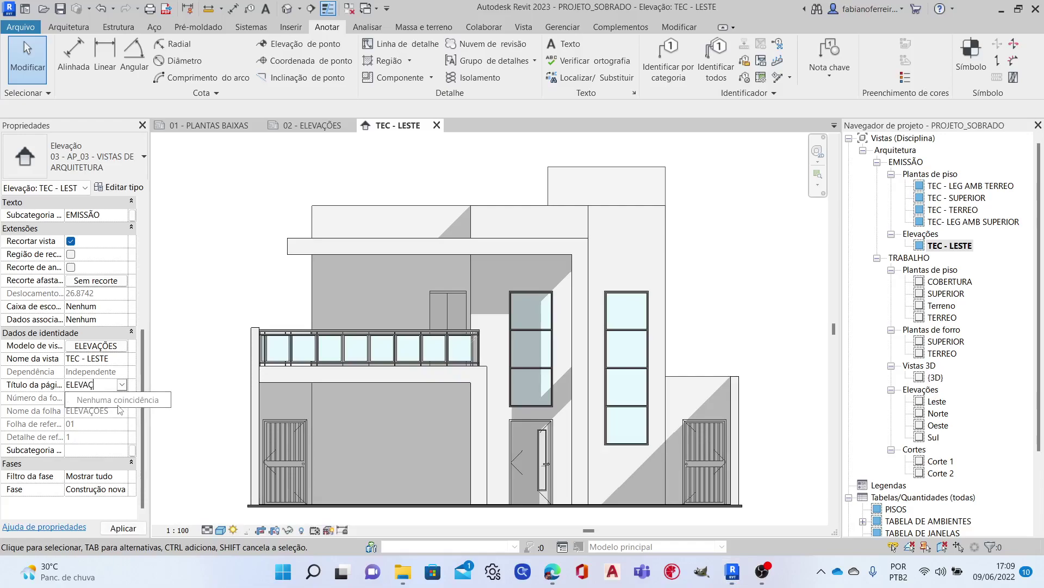
{"action": "type", "text": "S"}
{"action": "type", "text": "TE"}
{"action": "left_click", "coordinate": [122, 529]}
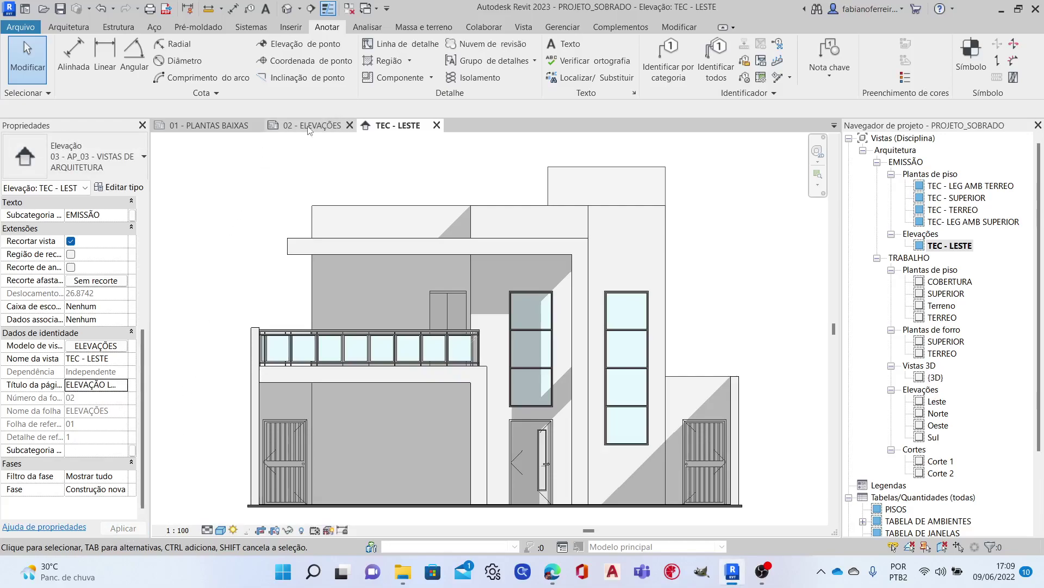
{"action": "left_click", "coordinate": [278, 131]}
Lengthen the viewport title line so it fits the ELEVAÇÃO LESTE text.
{"action": "scroll", "coordinate": [550, 374], "scroll_direction": "up", "scroll_amount": 2}
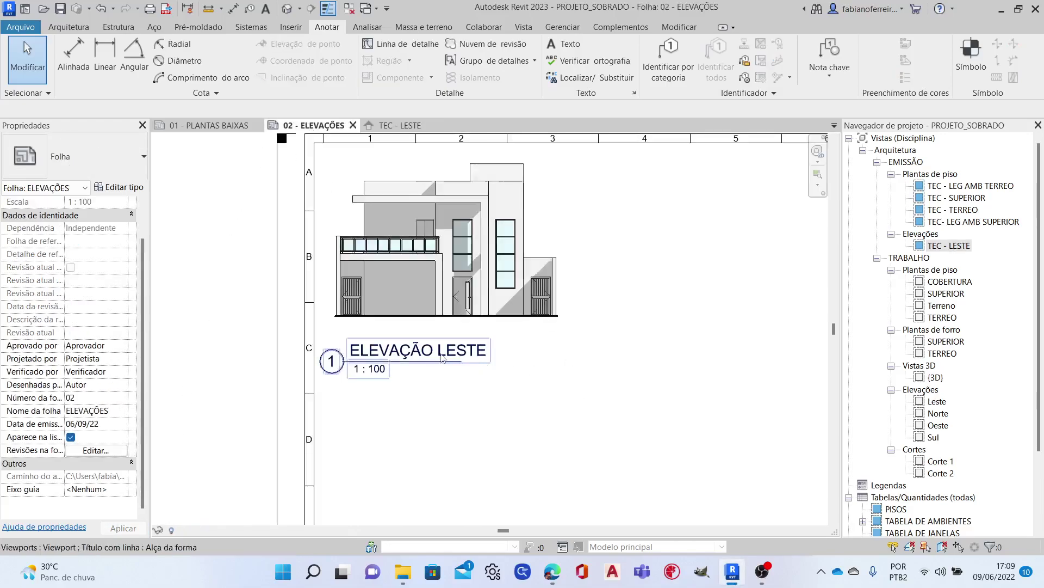
{"action": "left_click", "coordinate": [459, 295]}
{"action": "left_click_drag", "start_coordinate": [462, 360], "coordinate": [488, 361]}
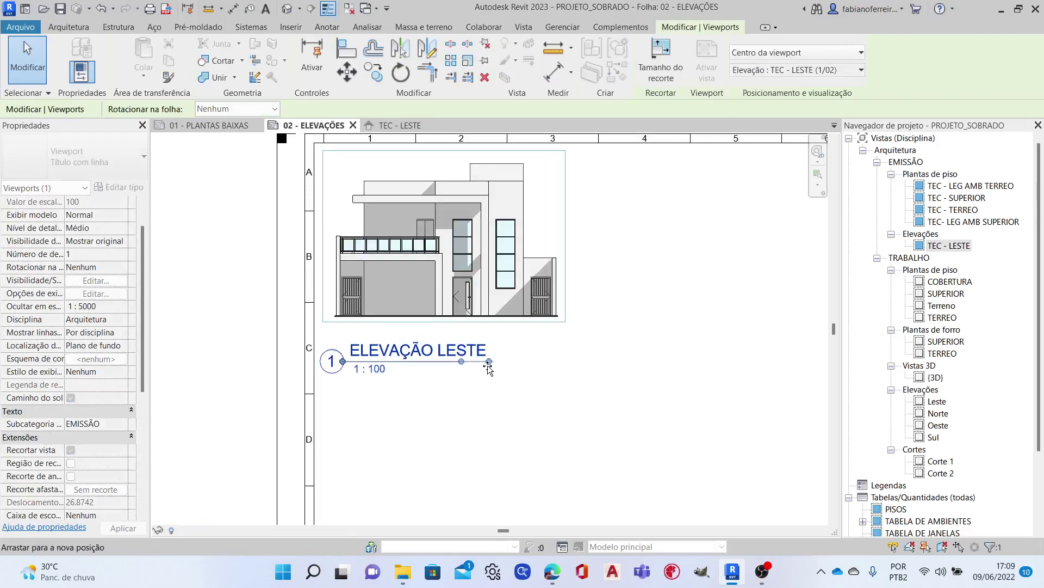
{"action": "key", "text": "Escape"}
Zoom around the sheet to check the layout, then return to the TEC - LESTE elevation.
{"action": "scroll", "coordinate": [386, 328], "scroll_direction": "down", "scroll_amount": 4}
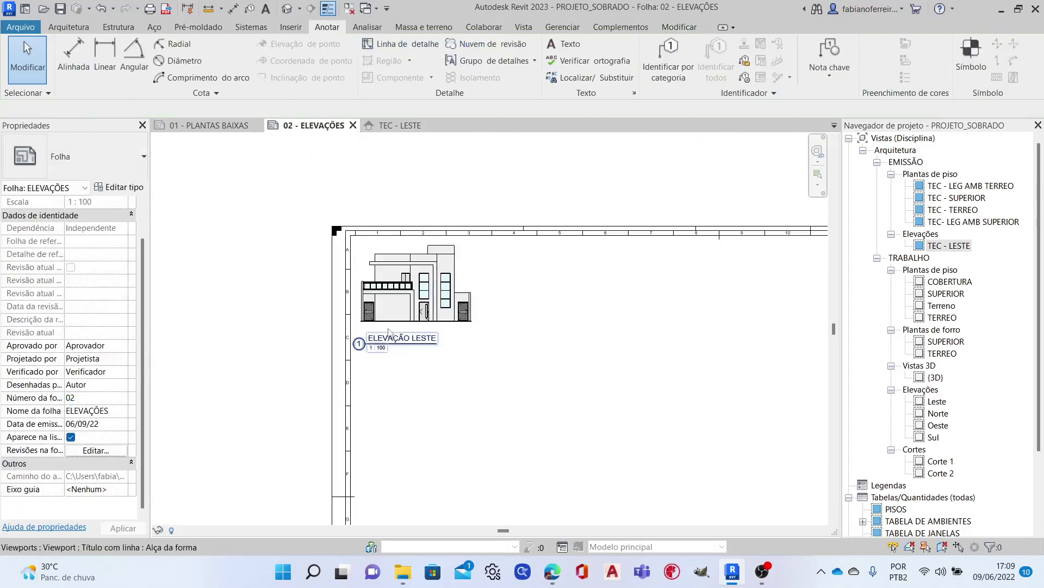
{"action": "scroll", "coordinate": [536, 280], "scroll_direction": "up", "scroll_amount": 1}
{"action": "scroll", "coordinate": [534, 296], "scroll_direction": "up", "scroll_amount": 1}
{"action": "scroll", "coordinate": [420, 252], "scroll_direction": "up", "scroll_amount": 2}
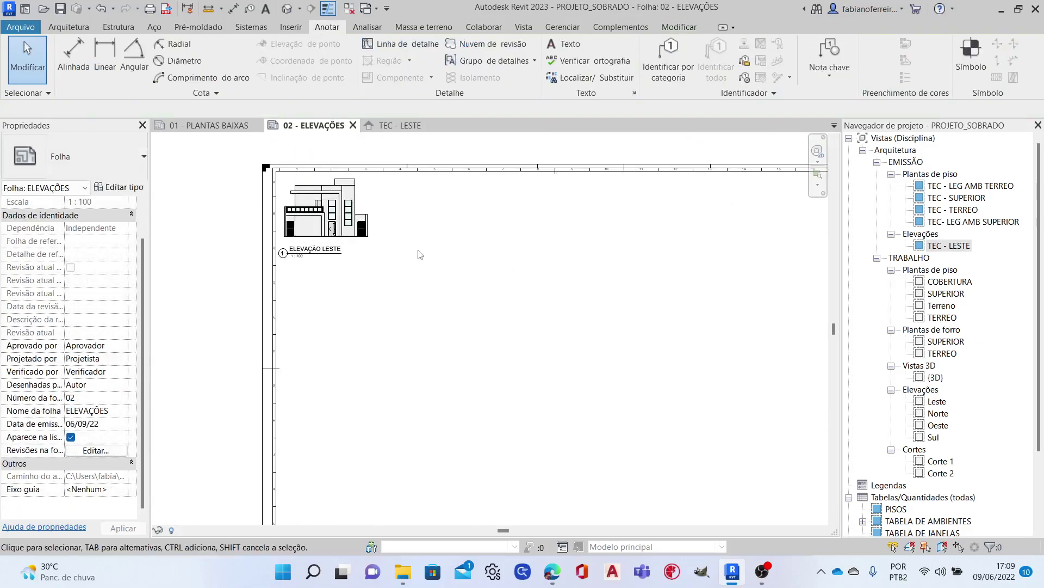
{"action": "scroll", "coordinate": [450, 262], "scroll_direction": "up", "scroll_amount": 3}
{"action": "scroll", "coordinate": [544, 327], "scroll_direction": "down", "scroll_amount": 1}
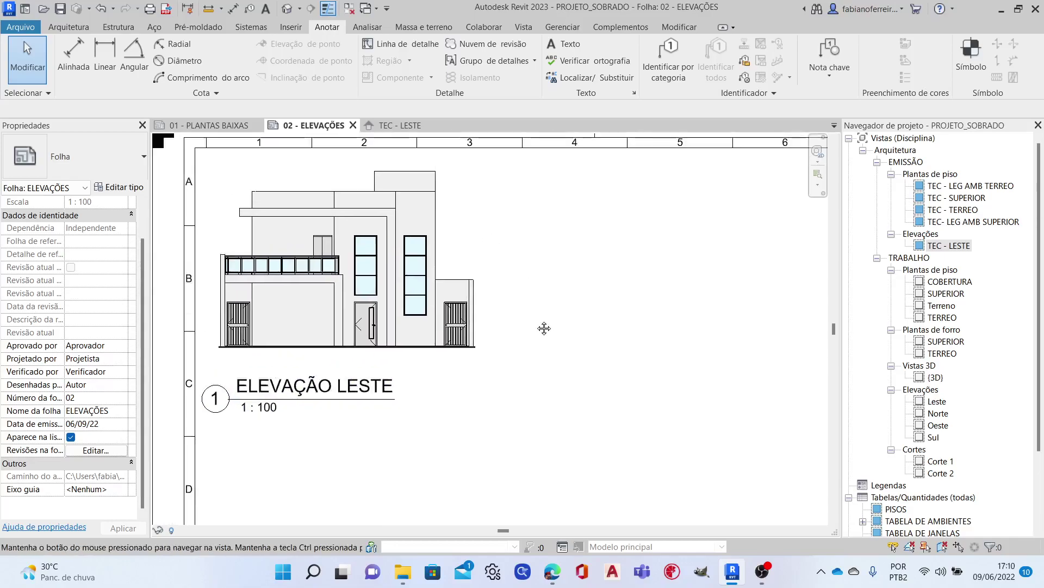
{"action": "scroll", "coordinate": [608, 323], "scroll_direction": "down", "scroll_amount": 1}
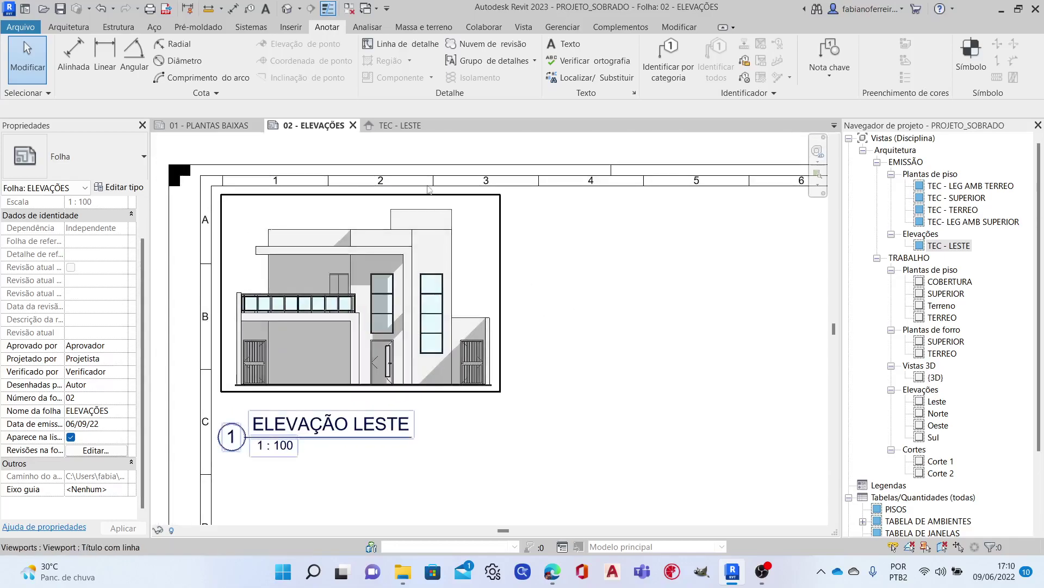
{"action": "left_click", "coordinate": [395, 130]}
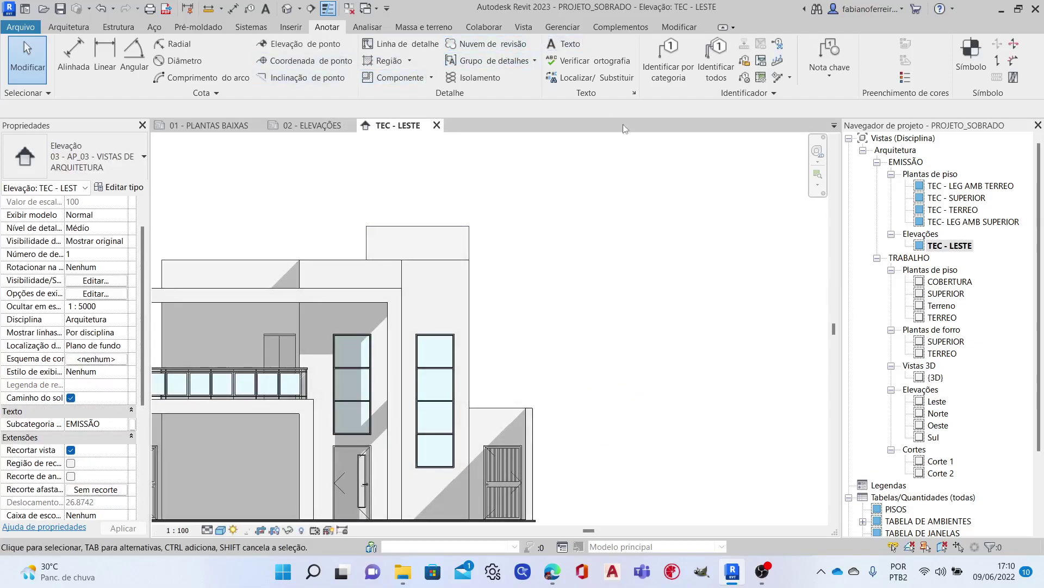
Place a text note with a two-segment leader pointing to the top parapet.
{"action": "left_click", "coordinate": [569, 48]}
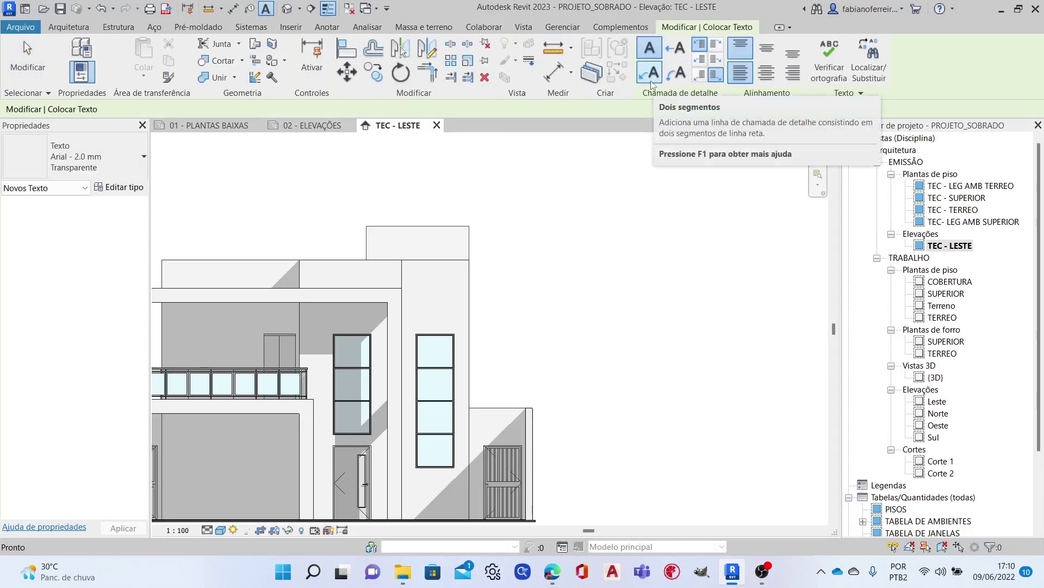
{"action": "left_click", "coordinate": [651, 73]}
{"action": "scroll", "coordinate": [451, 226], "scroll_direction": "up", "scroll_amount": 1}
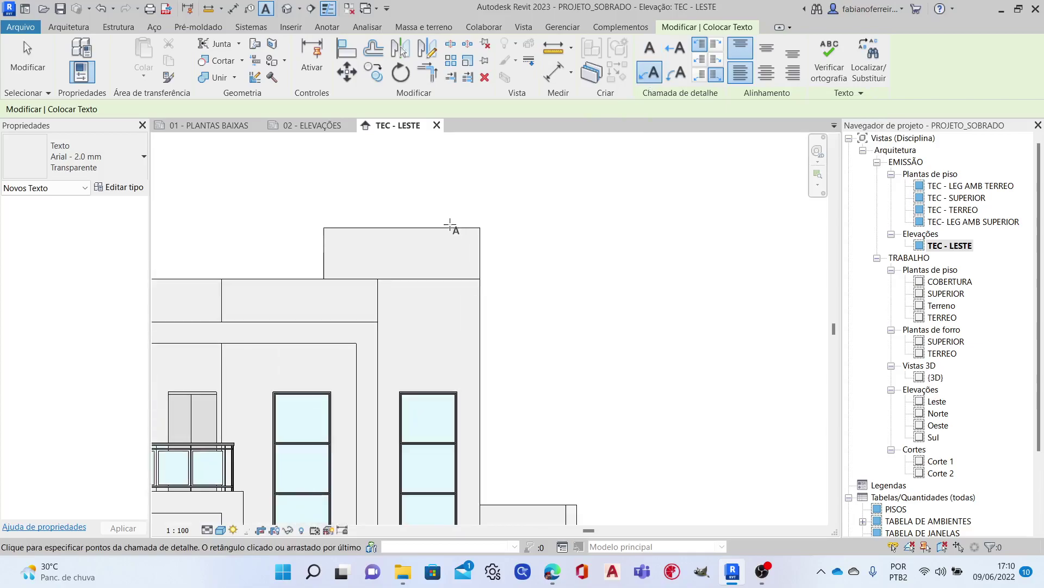
{"action": "scroll", "coordinate": [460, 244], "scroll_direction": "up", "scroll_amount": 1}
{"action": "left_click", "coordinate": [460, 241]}
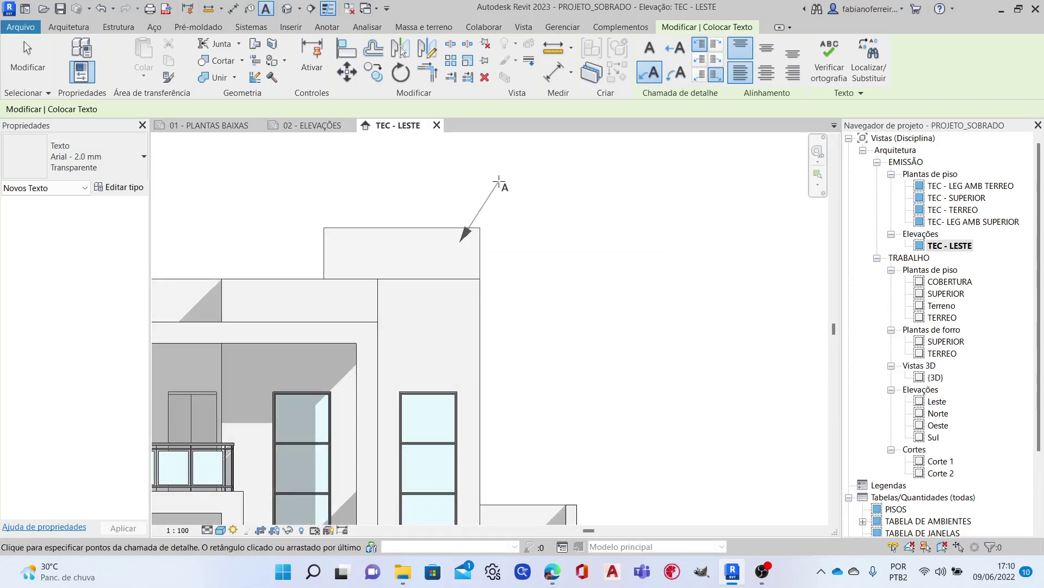
{"action": "left_click", "coordinate": [531, 181]}
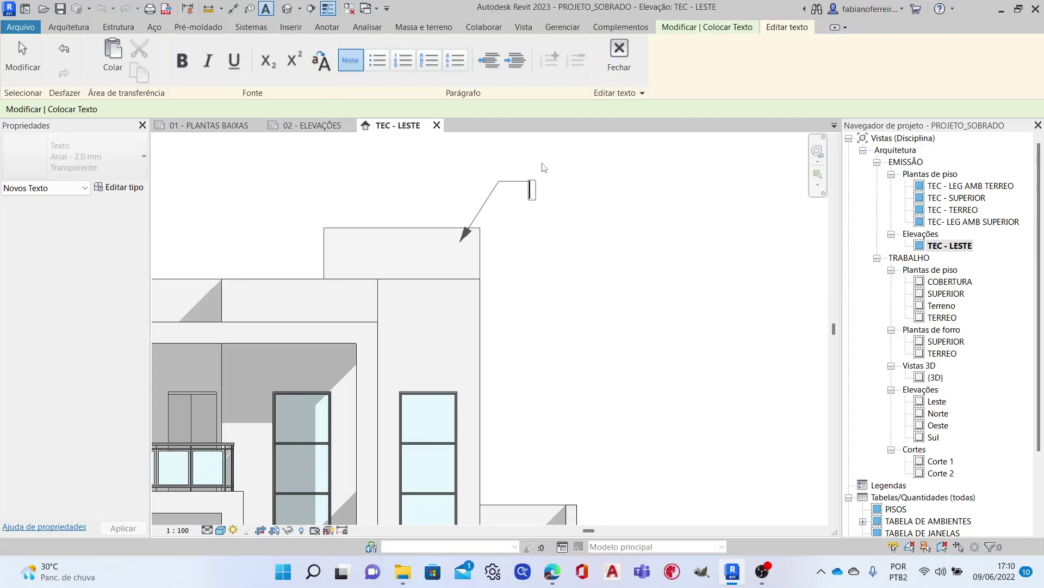
Type the two-line note PLATIMBANDA EM ALVENARIA COM PINTURA ACRÍLICA BRANCO.
{"action": "type", "text": "PLATIM"}
{"action": "type", "text": "BANDA EM ALV"}
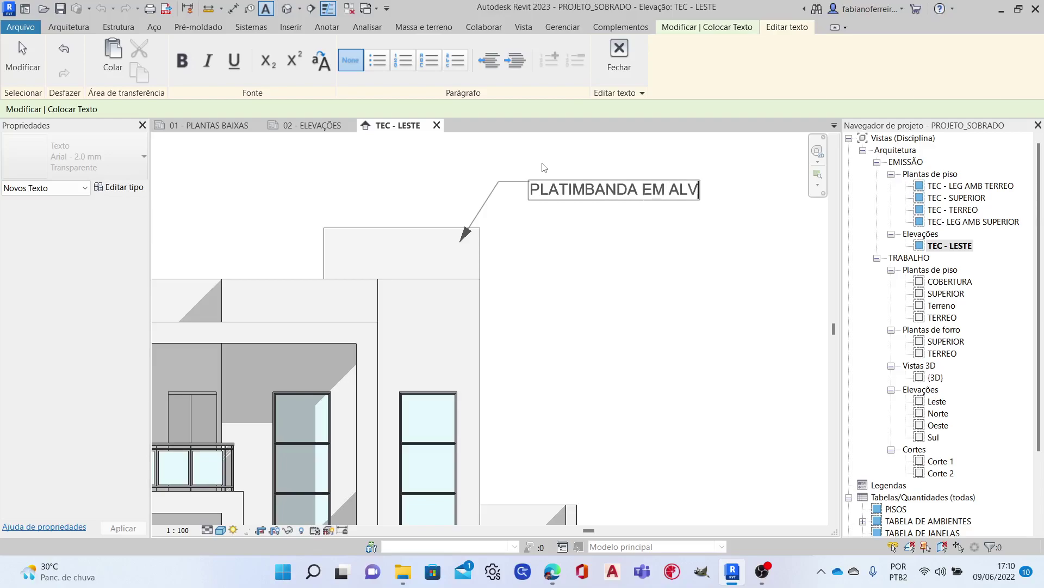
{"action": "type", "text": "ENARIA"}
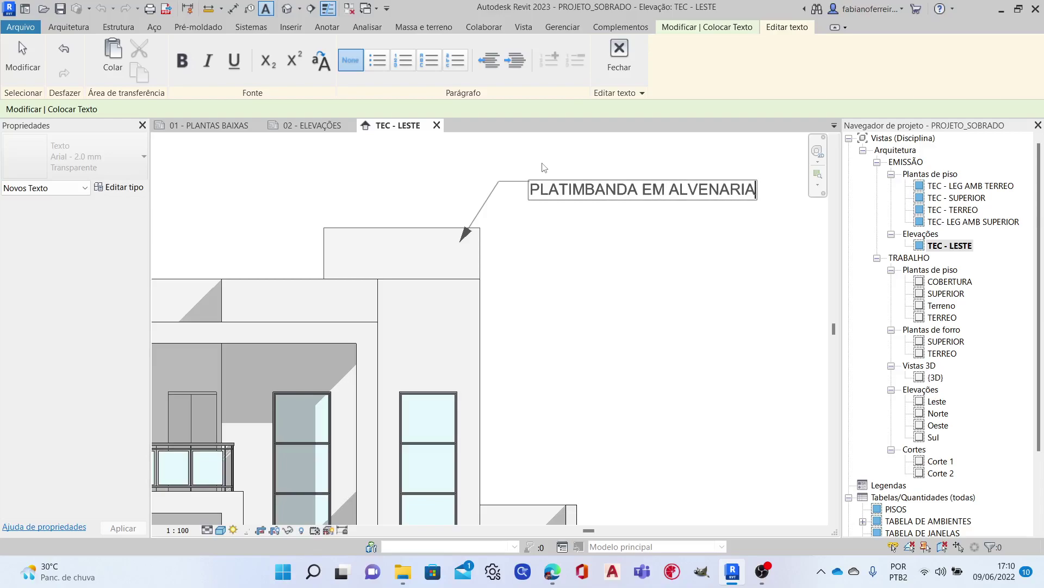
{"action": "key", "text": "Return"}
{"action": "type", "text": "COM PINTURA ACRÍL"}
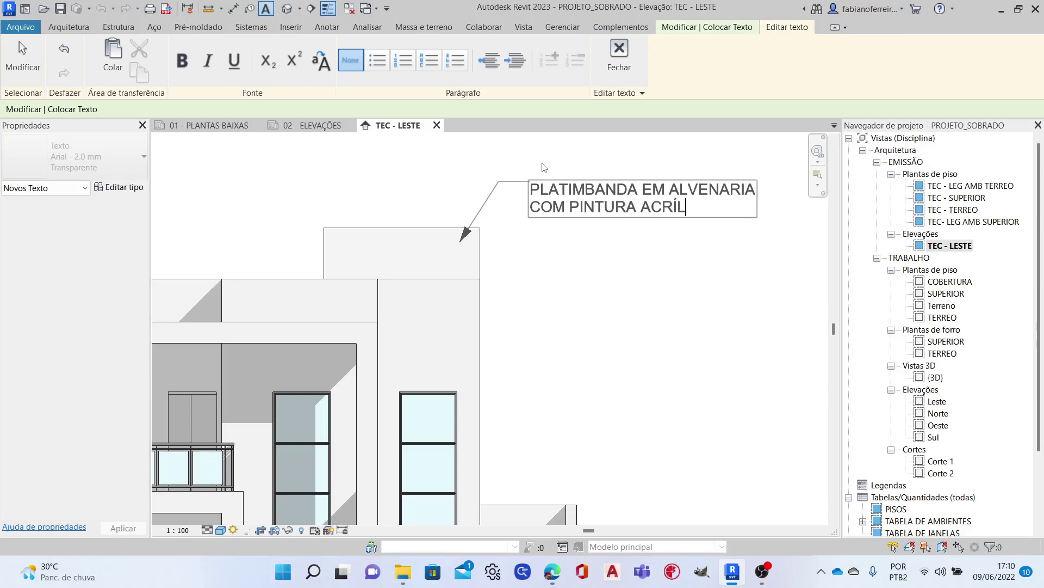
{"action": "type", "text": "ICA BRANC"}
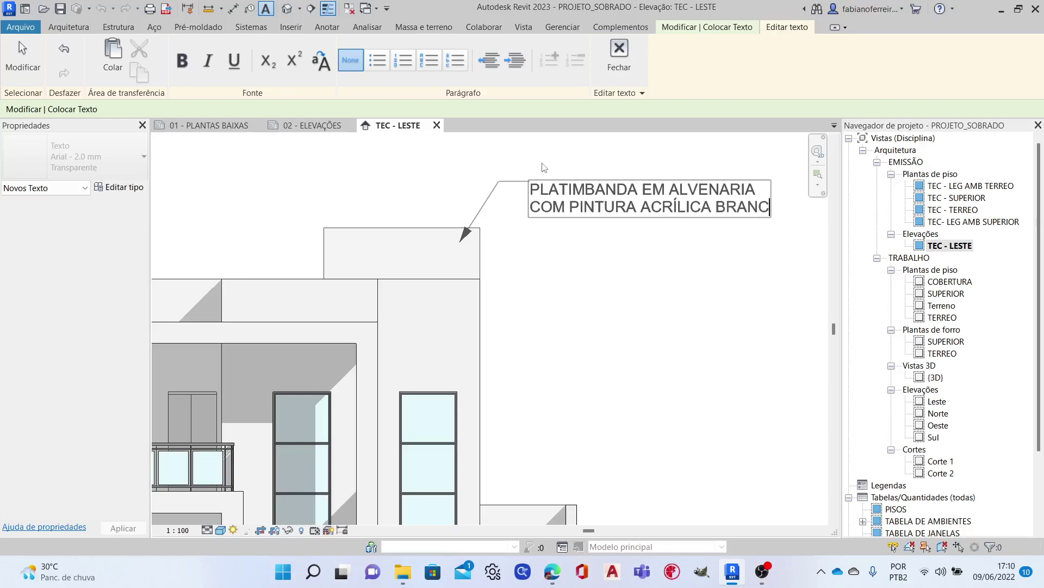
{"action": "left_click", "coordinate": [617, 61]}
{"action": "scroll", "coordinate": [400, 308], "scroll_direction": "down", "scroll_amount": 3}
{"action": "scroll", "coordinate": [400, 308], "scroll_direction": "up", "scroll_amount": 1}
Start a new text note with a leader pointing to the tall right-hand window.
{"action": "scroll", "coordinate": [400, 308], "scroll_direction": "up", "scroll_amount": 1}
{"action": "key", "text": "Escape"}
{"action": "key", "text": "Escape"}
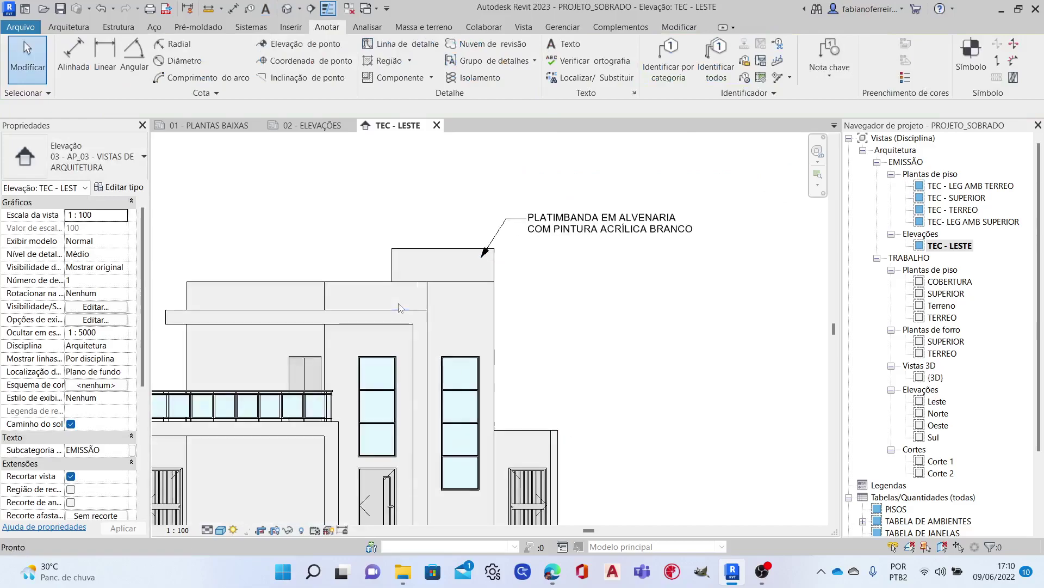
{"action": "scroll", "coordinate": [543, 291], "scroll_direction": "up", "scroll_amount": 2}
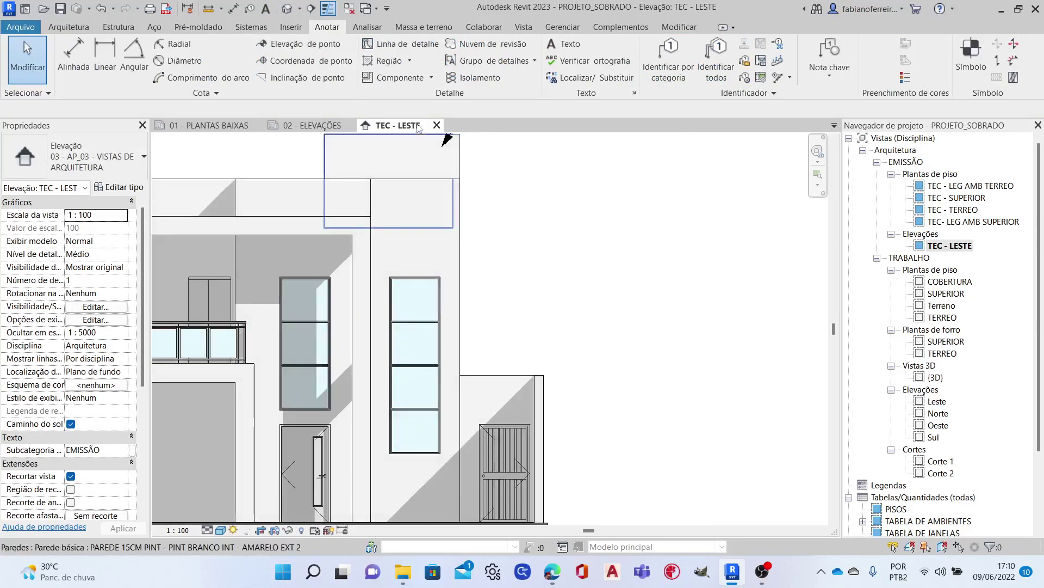
{"action": "left_click", "coordinate": [566, 44]}
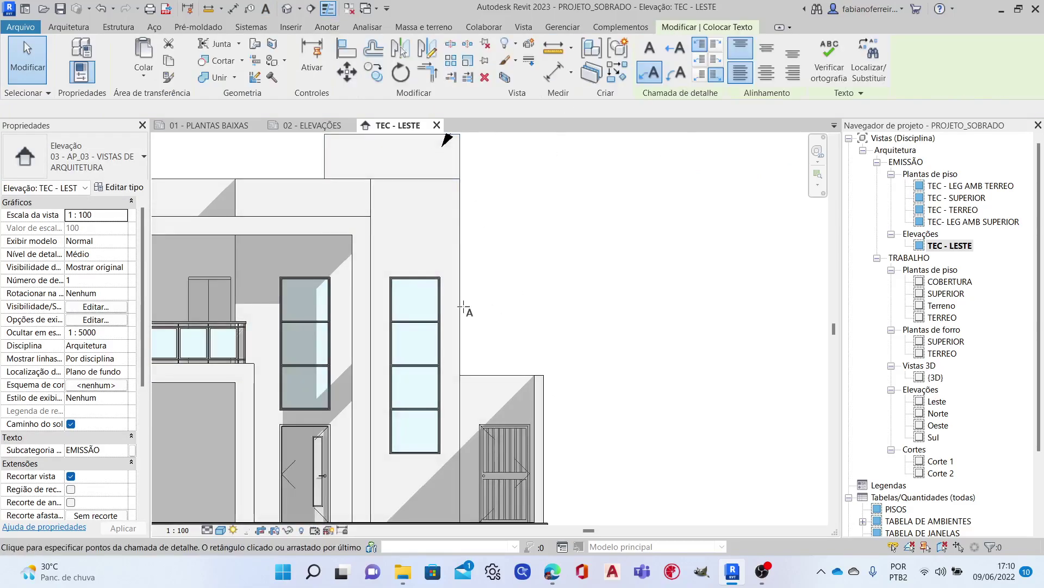
{"action": "scroll", "coordinate": [438, 299], "scroll_direction": "up", "scroll_amount": 2}
{"action": "left_click", "coordinate": [421, 294]}
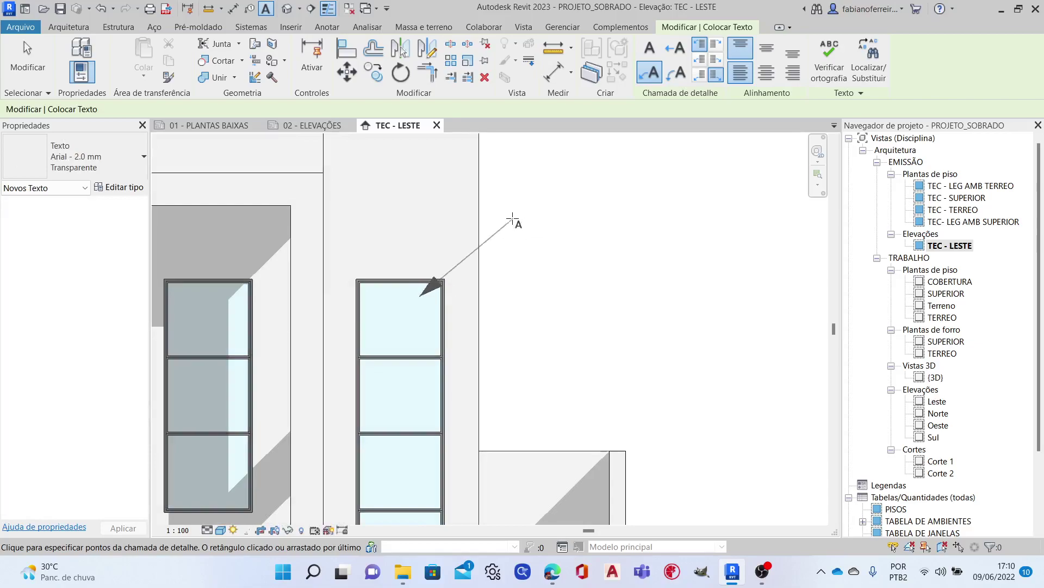
{"action": "left_click", "coordinate": [496, 182]}
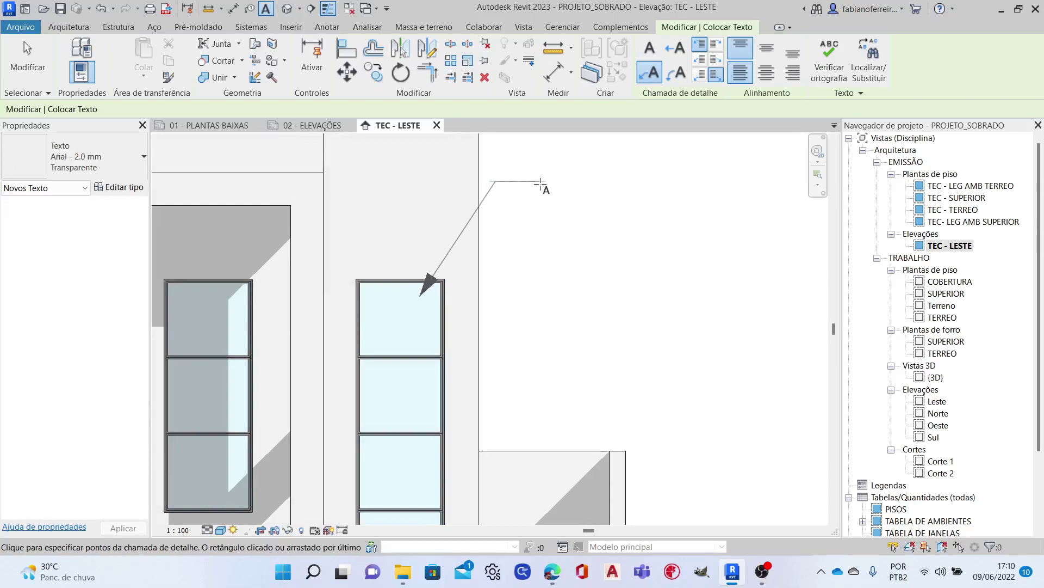
{"action": "left_click", "coordinate": [547, 182]}
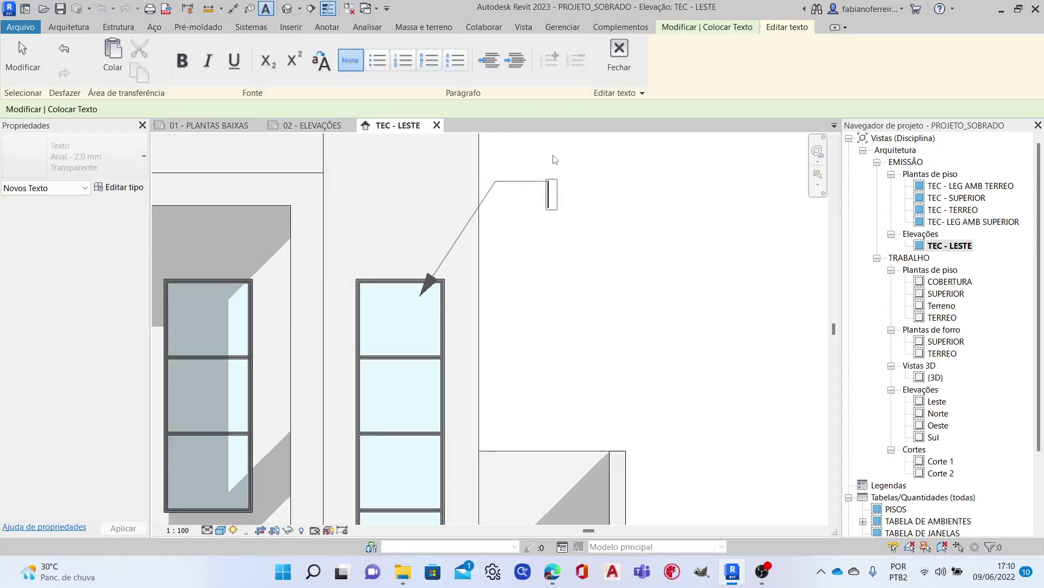
Type the three-line note ESQUADRIA EM VIDRO / TEMPERADO 10mm / FIXA.
{"action": "type", "text": "ESQUQ"}
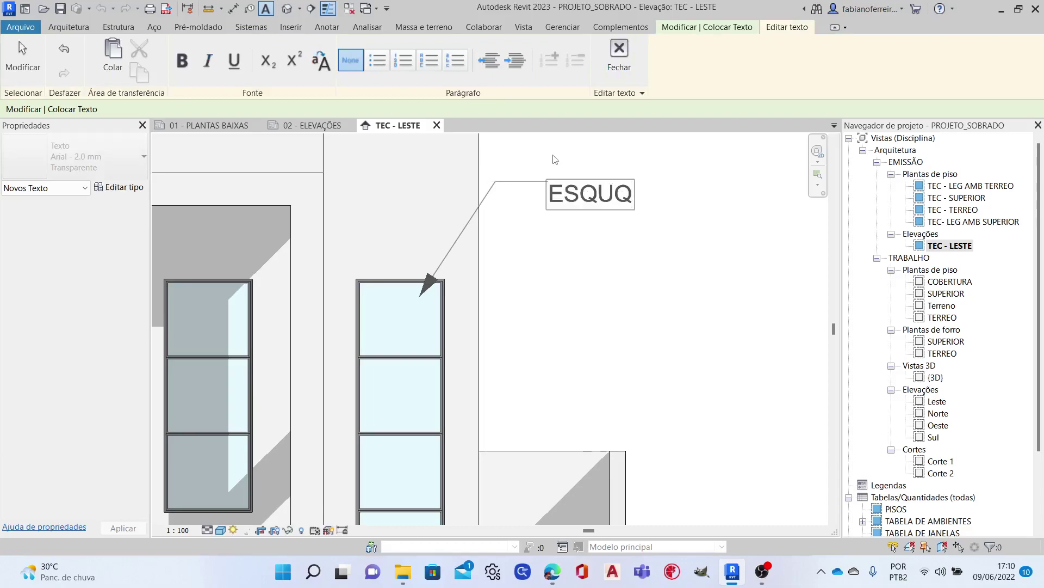
{"action": "key", "text": "BackSpace"}
{"action": "type", "text": "ADRIA "}
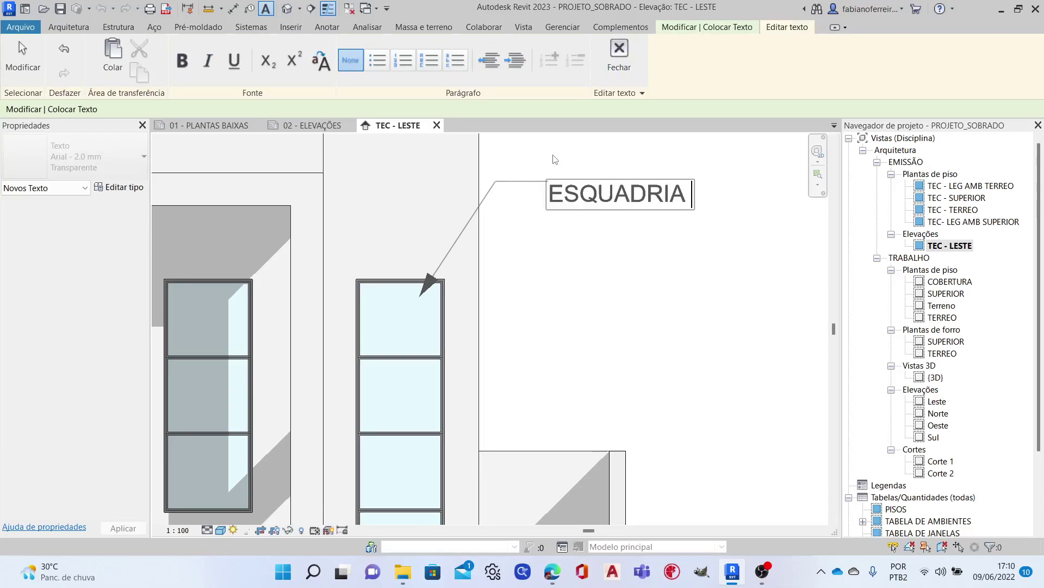
{"action": "type", "text": "EM VIDRO"}
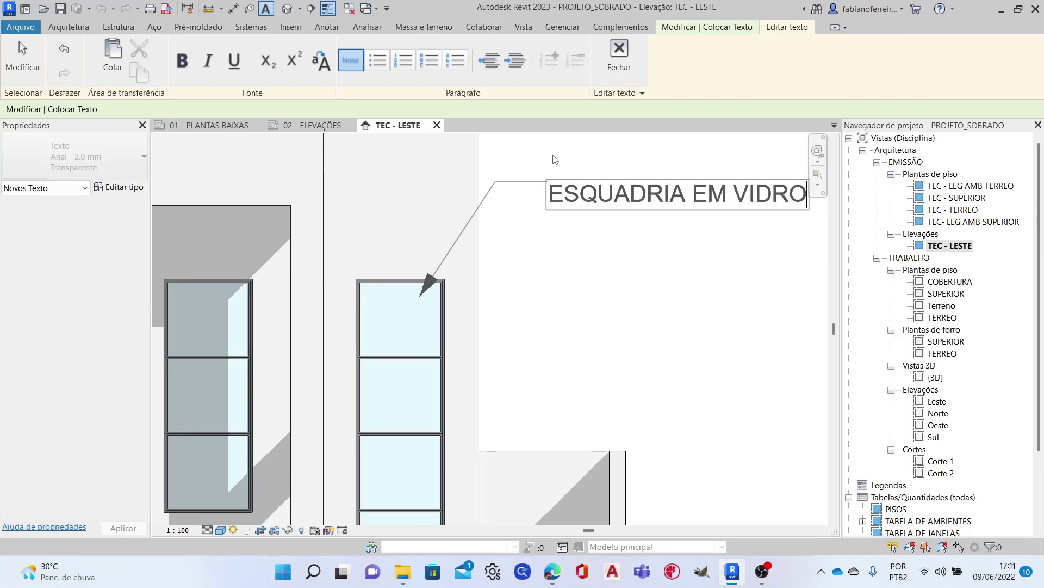
{"action": "key", "text": "Return"}
{"action": "type", "text": "EMPE"}
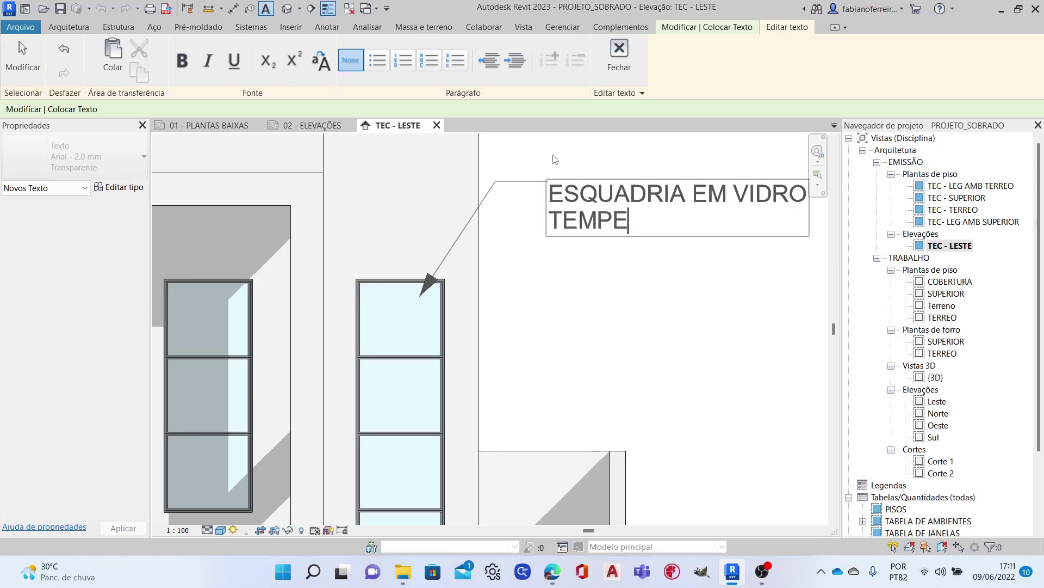
{"action": "type", "text": "RADO 10"}
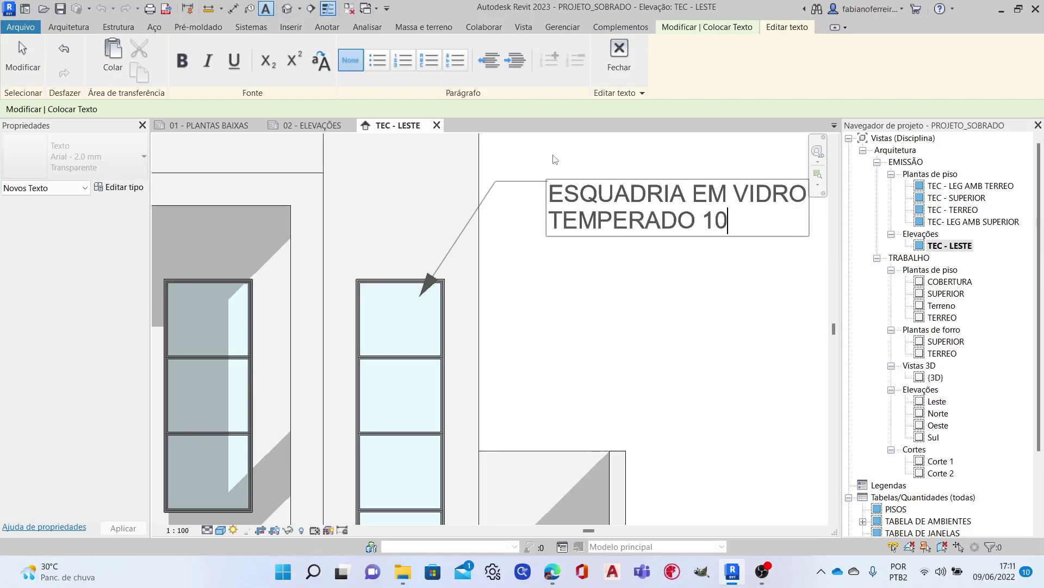
{"action": "type", "text": "mm"}
{"action": "key", "text": "Return"}
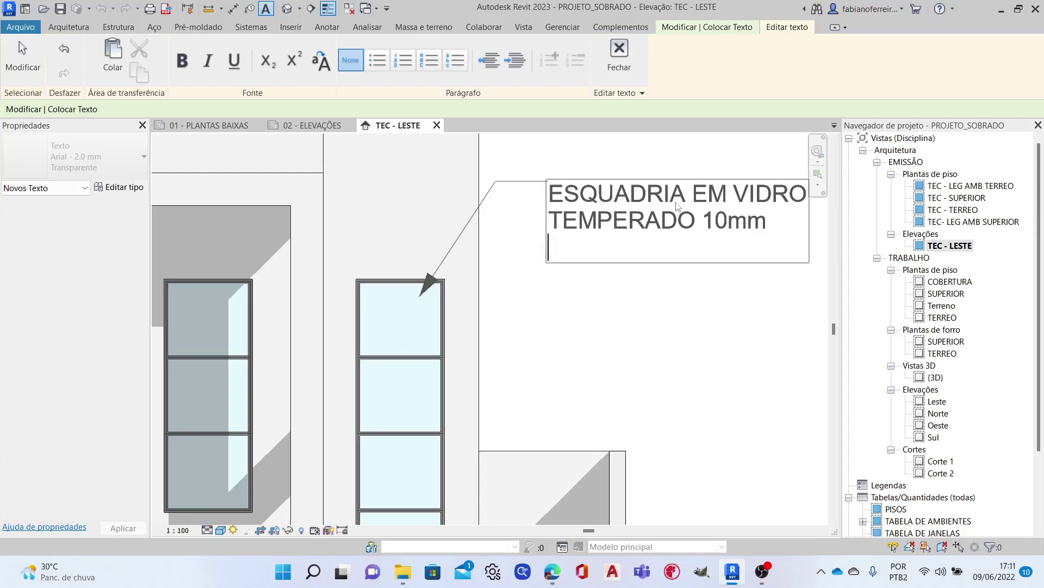
{"action": "type", "text": "F"}
{"action": "type", "text": "IXA"}
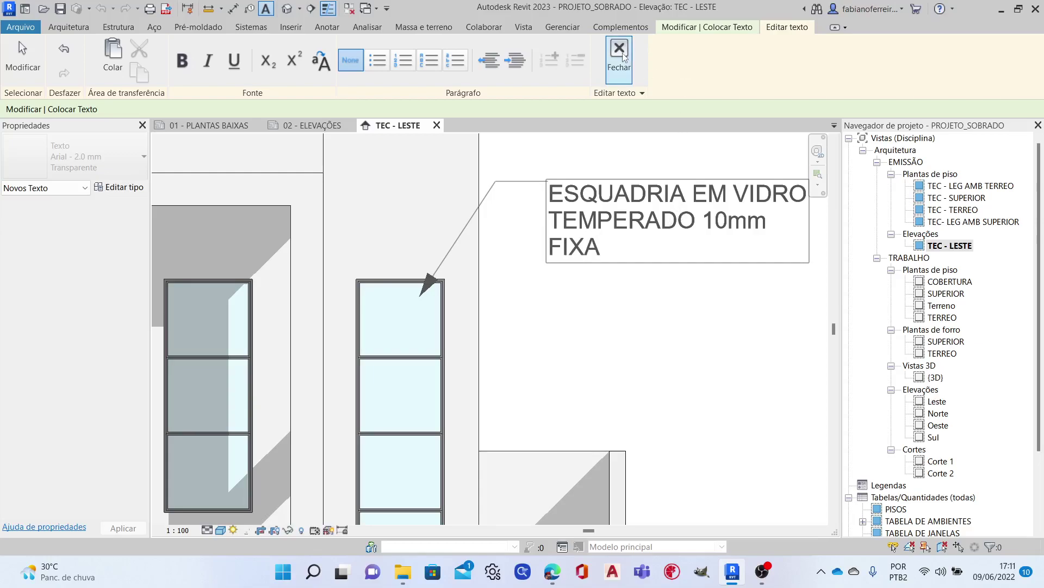
{"action": "left_click", "coordinate": [620, 54]}
{"action": "scroll", "coordinate": [606, 303], "scroll_direction": "down", "scroll_amount": 4}
{"action": "key", "text": "Escape"}
{"action": "scroll", "coordinate": [630, 320], "scroll_direction": "up", "scroll_amount": 2}
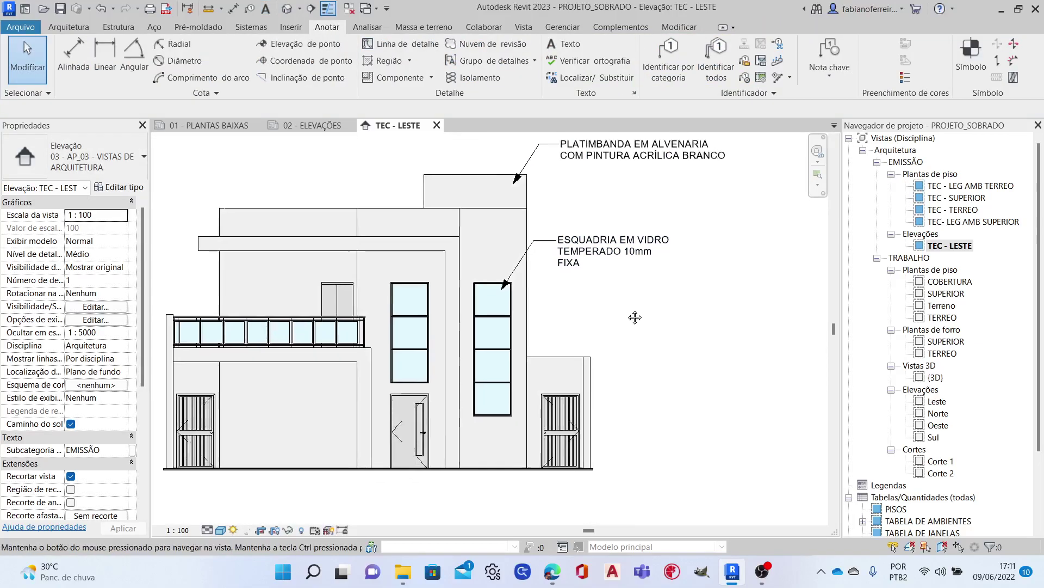
{"action": "scroll", "coordinate": [543, 378], "scroll_direction": "up", "scroll_amount": 2}
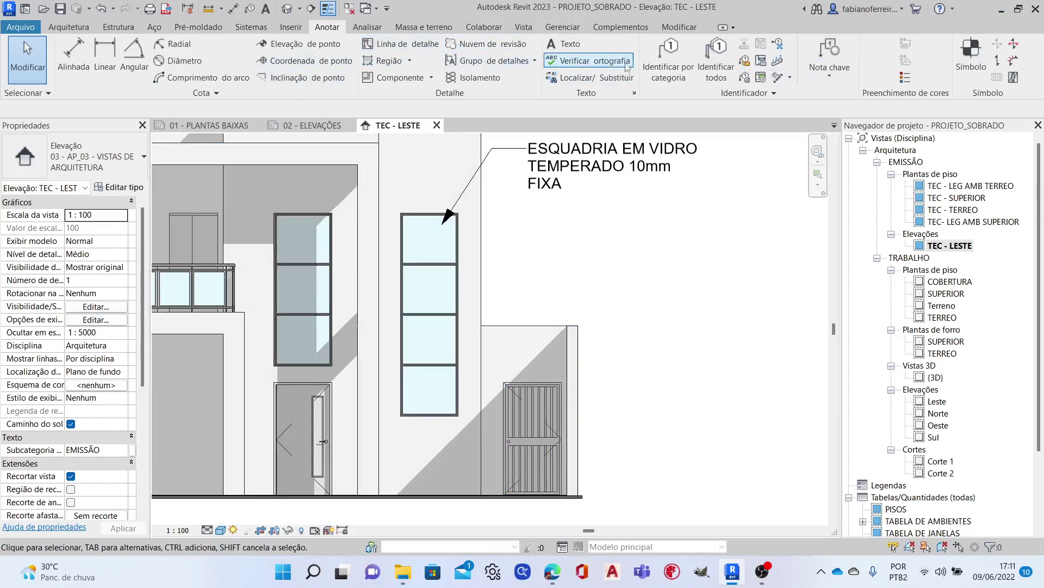
Place a leader text note on the side gate, elbowed up and to the right.
{"action": "left_click", "coordinate": [566, 44]}
{"action": "scroll", "coordinate": [528, 402], "scroll_direction": "up", "scroll_amount": 1}
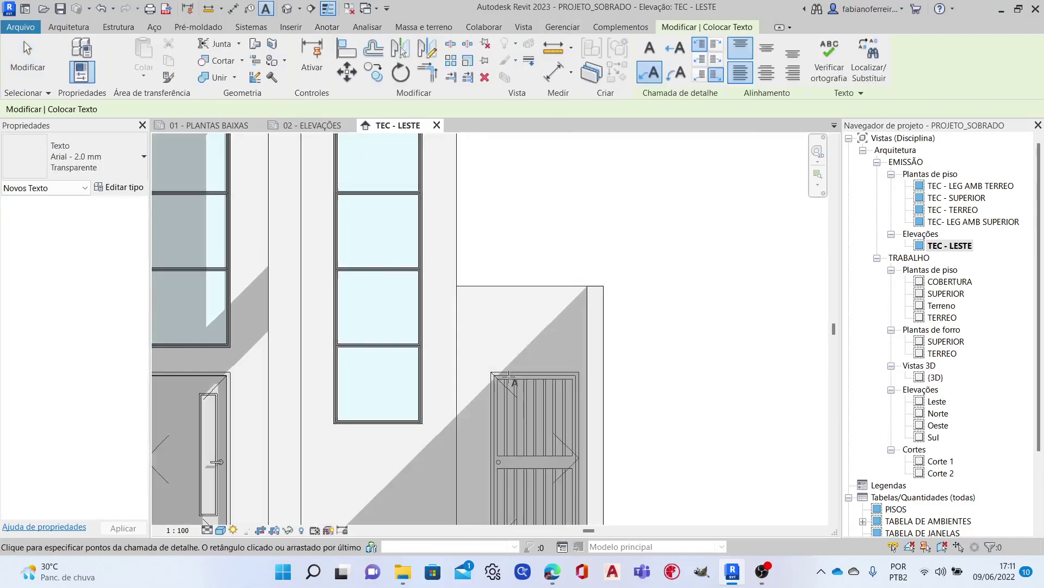
{"action": "left_click", "coordinate": [518, 397]}
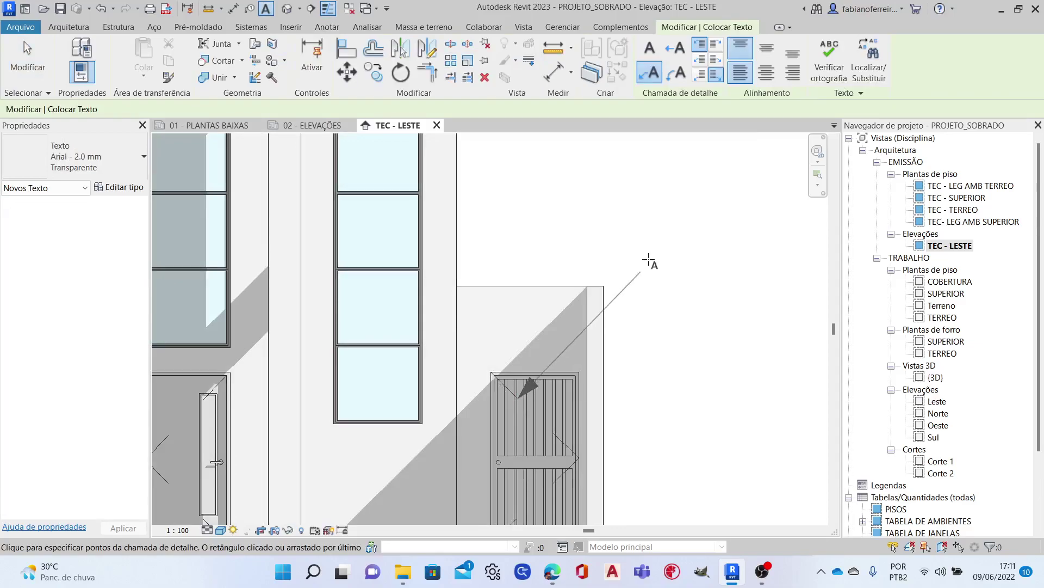
{"action": "left_click", "coordinate": [657, 269]}
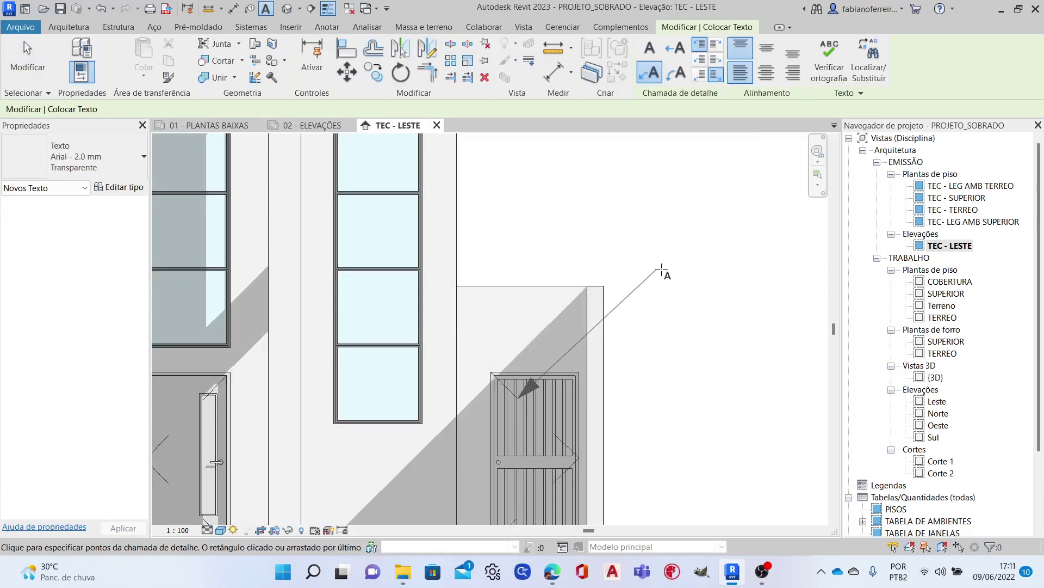
{"action": "left_click", "coordinate": [716, 261]}
Type the gate note's opening text 'PORTÃO EM BARRA CHATA DE AÇO GALVANIZADO COM'.
{"action": "type", "text": "PO"}
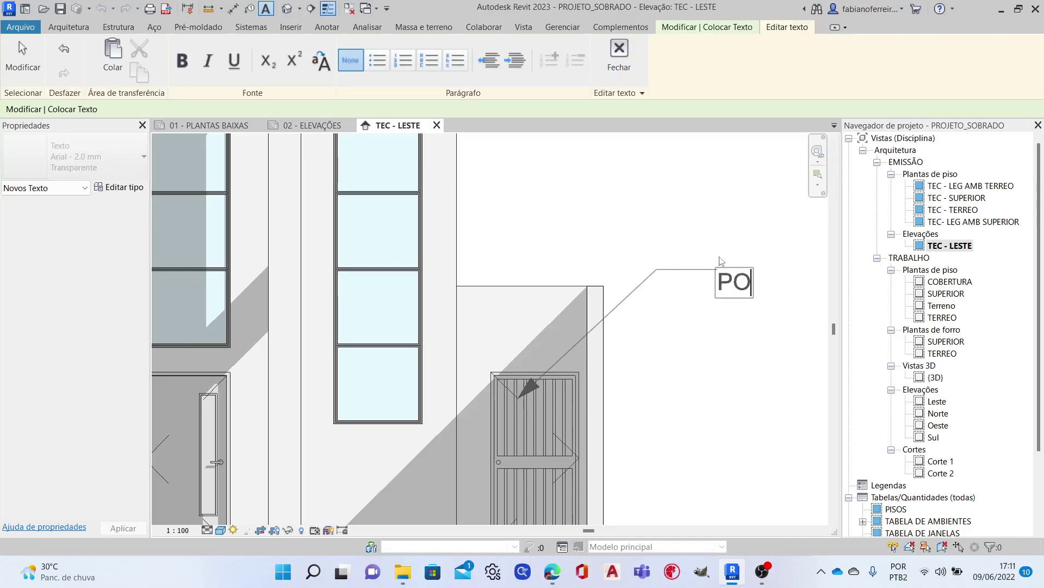
{"action": "type", "text": "RTA"}
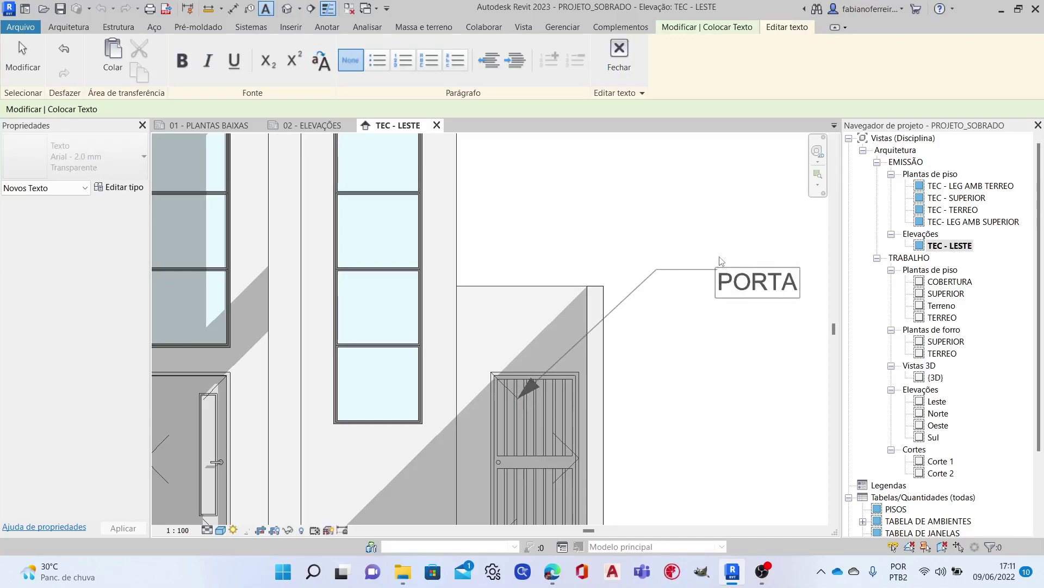
{"action": "key", "text": "BackSpace"}
{"action": "type", "text": "ÇA"}
{"action": "key", "text": "BackSpace"}
{"action": "key", "text": "BackSpace"}
{"action": "key", "text": "BackSpace"}
{"action": "type", "text": "ÃO"}
{"action": "type", "text": " EM"}
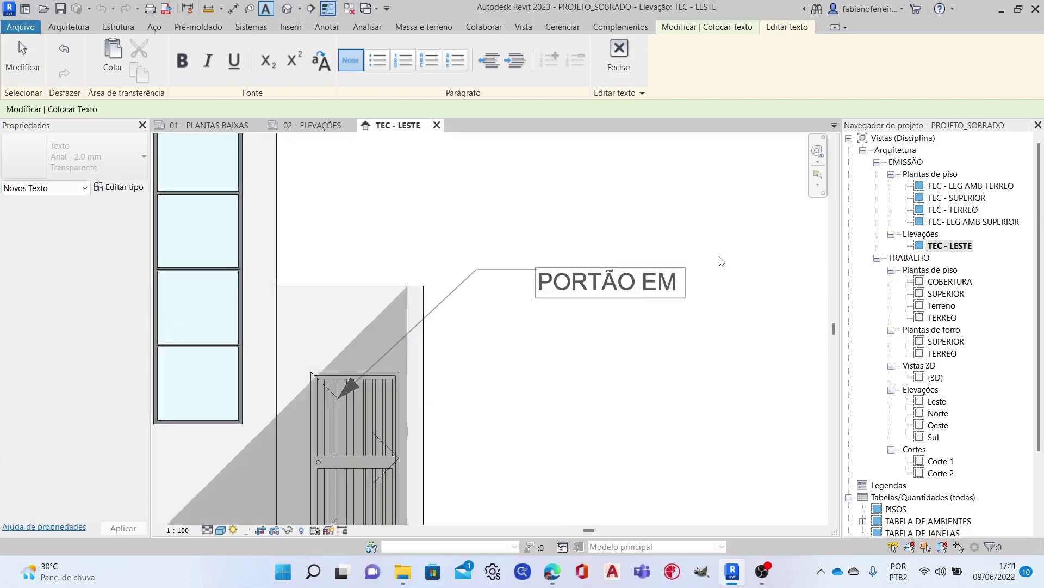
{"action": "type", "text": " BA"}
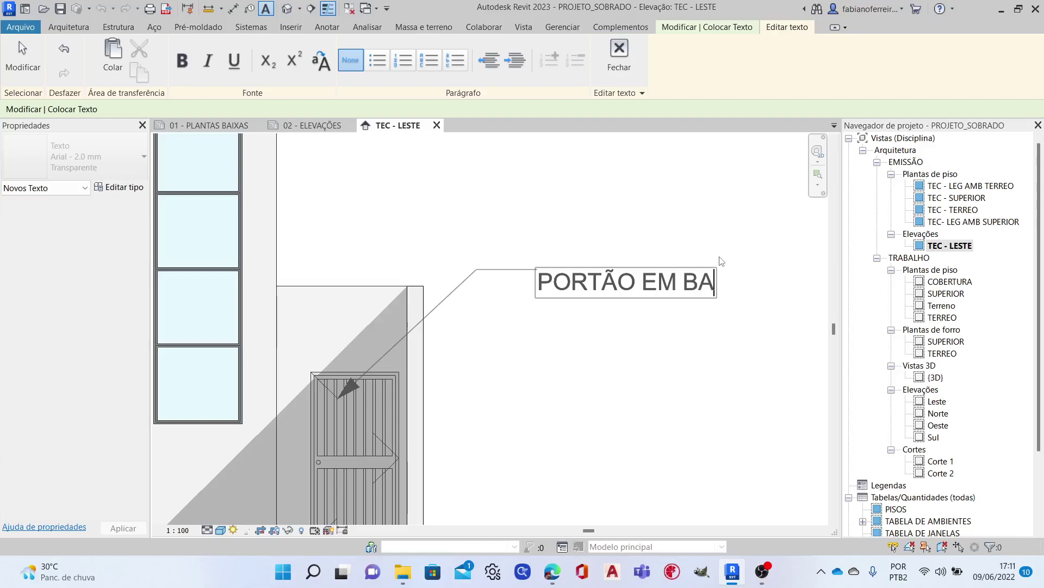
{"action": "type", "text": "RRA CHA"}
{"action": "type", "text": "TA"}
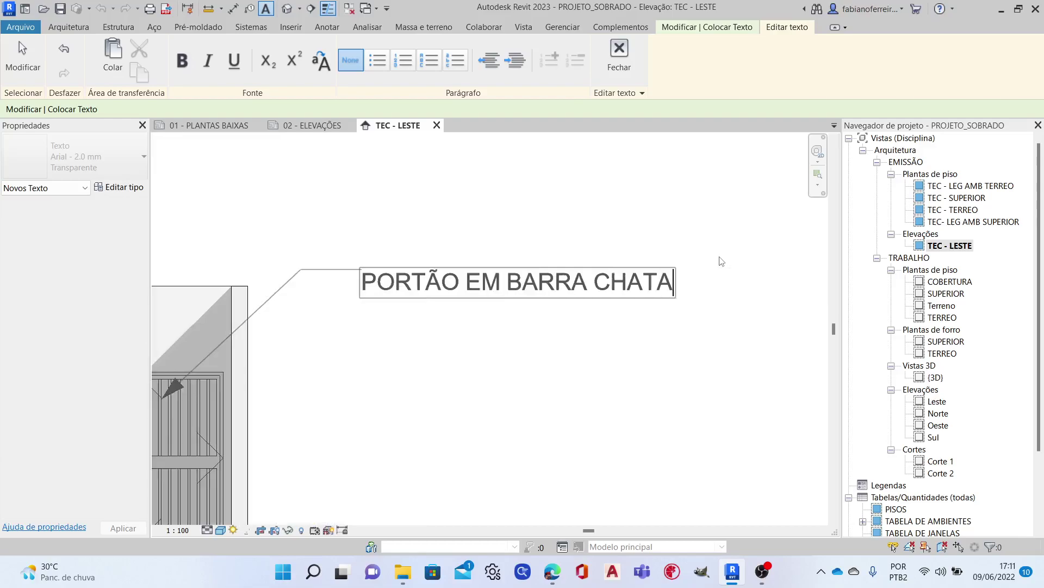
{"action": "type", "text": " DE A"}
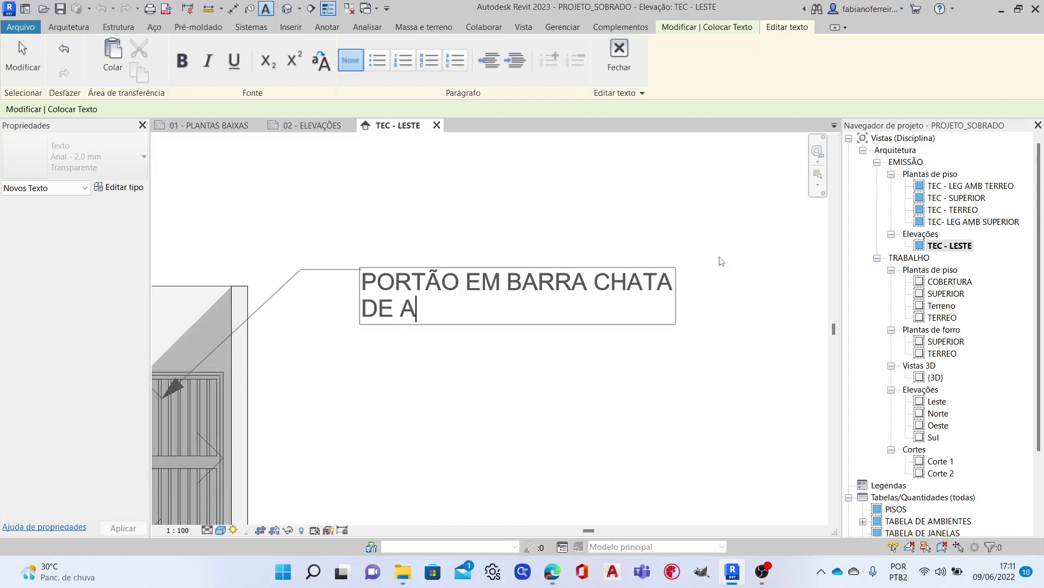
{"action": "type", "text": "ÇO"}
{"action": "type", "text": " GALVAN"}
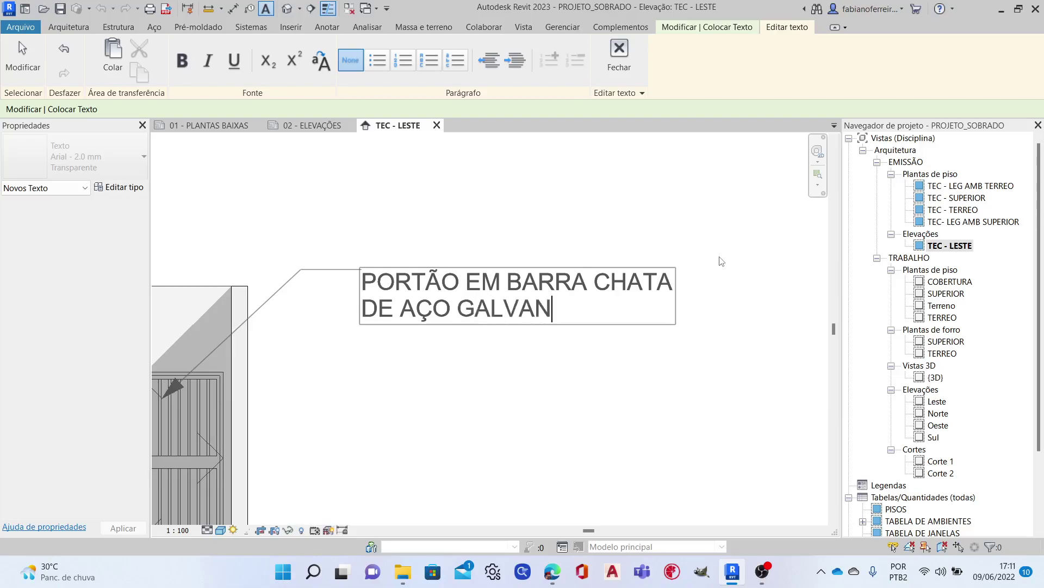
{"action": "type", "text": "IZADO"}
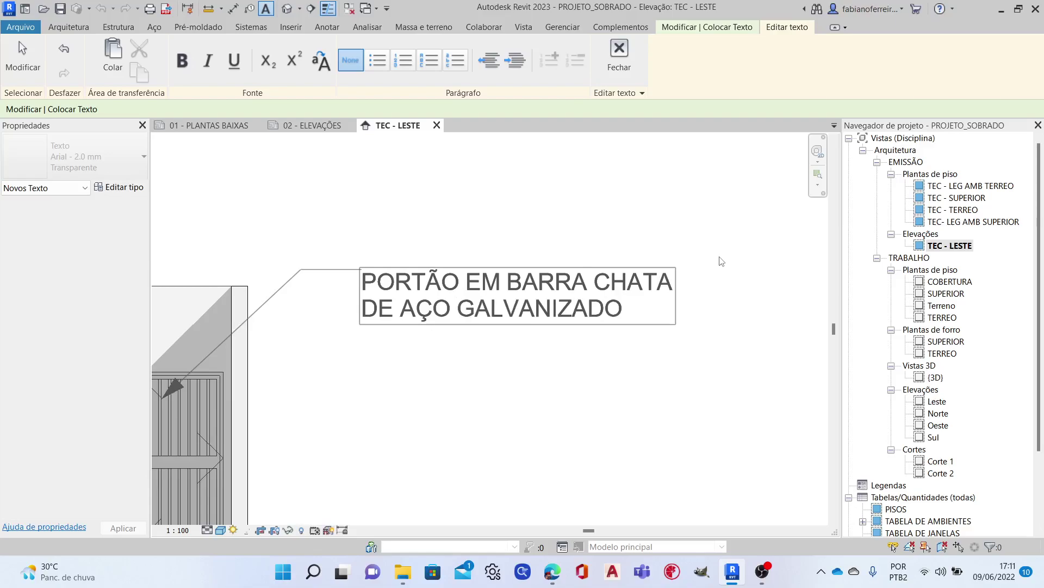
{"action": "type", "text": " COM"}
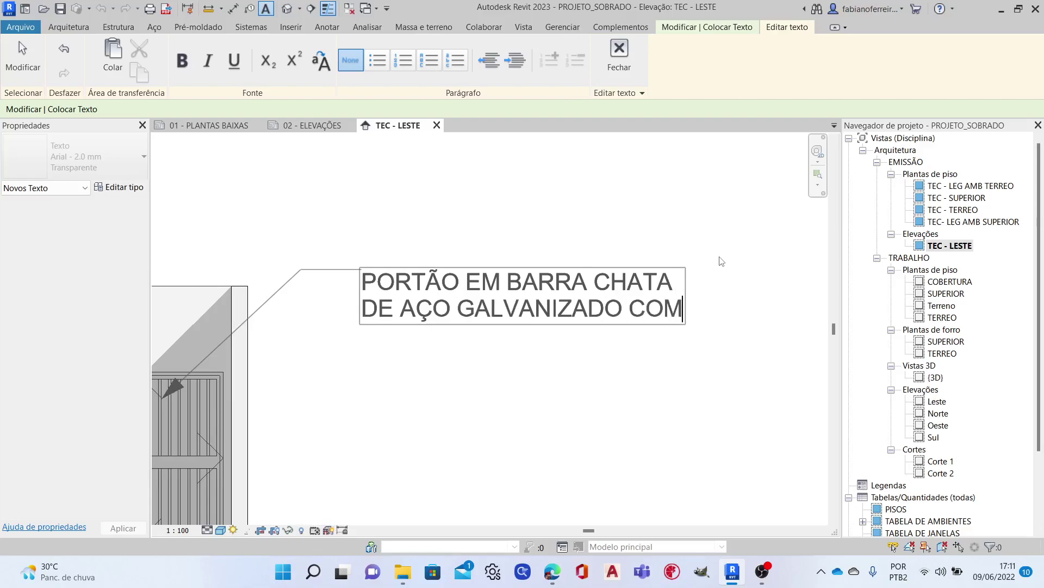
Add the lines 'ACABAMENTO EM ESMALTE' and 'SINTÉTICO CINZA ESCURO' to the gate note.
{"action": "key", "text": "Return"}
{"action": "type", "text": "ACABA"}
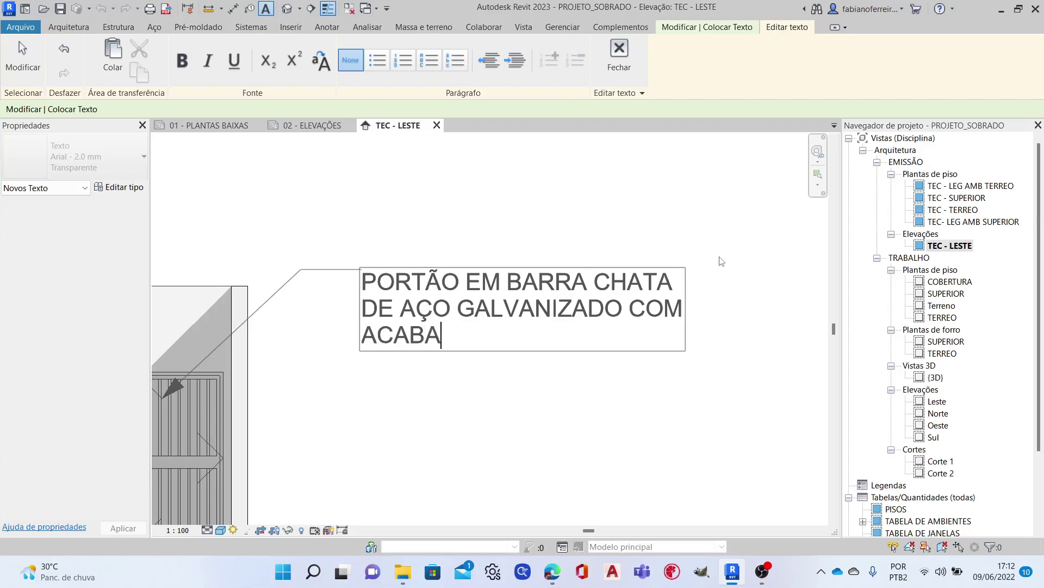
{"action": "type", "text": "MENTO EM E"}
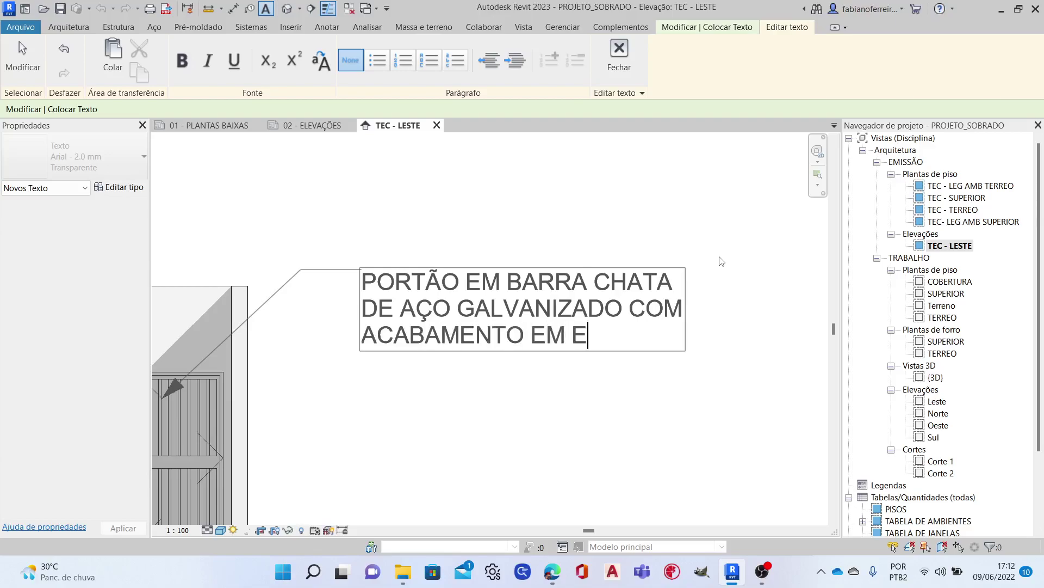
{"action": "type", "text": "SMALT"}
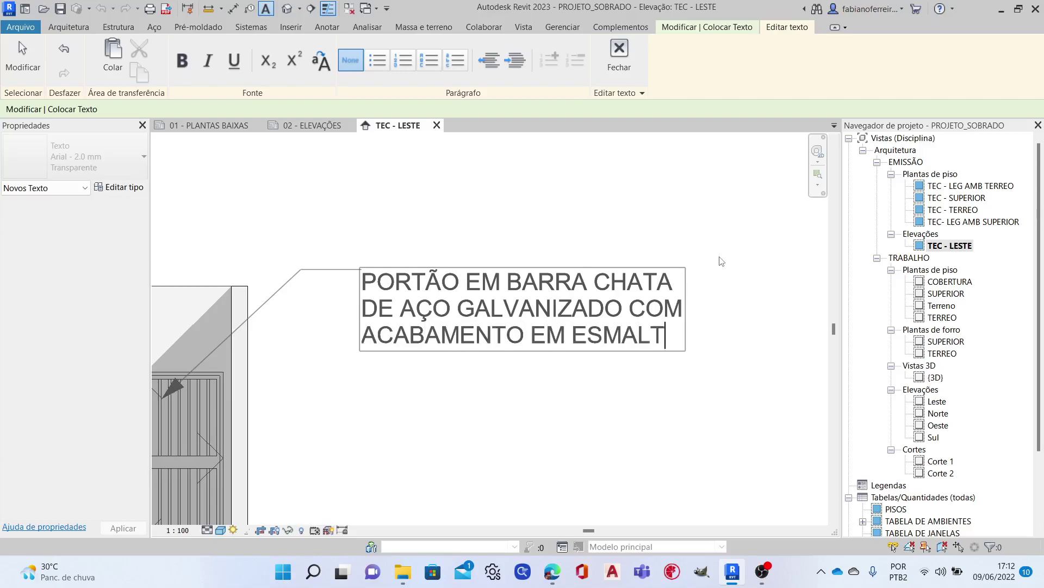
{"action": "type", "text": "E"}
{"action": "key", "text": "Return"}
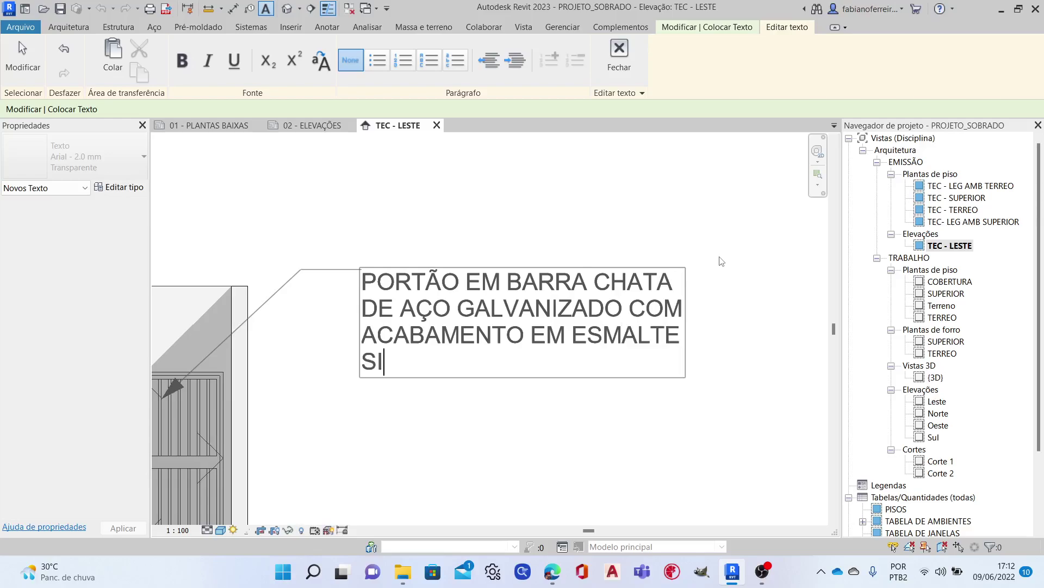
{"action": "type", "text": "NTÉRI"}
{"action": "key", "text": "BackSpace"}
{"action": "key", "text": "BackSpace"}
{"action": "type", "text": "T"}
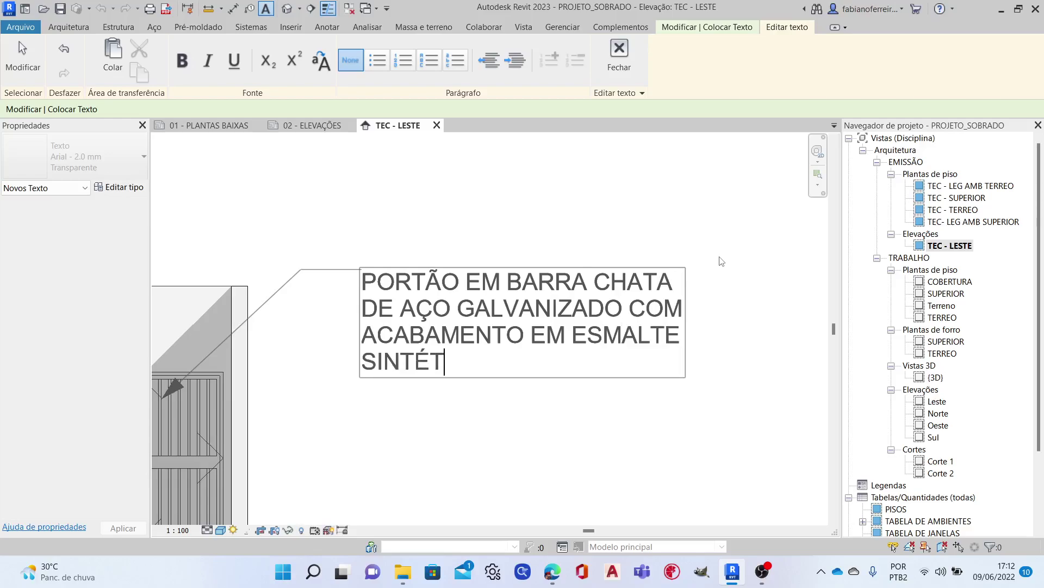
{"action": "type", "text": "ICO CINZA"}
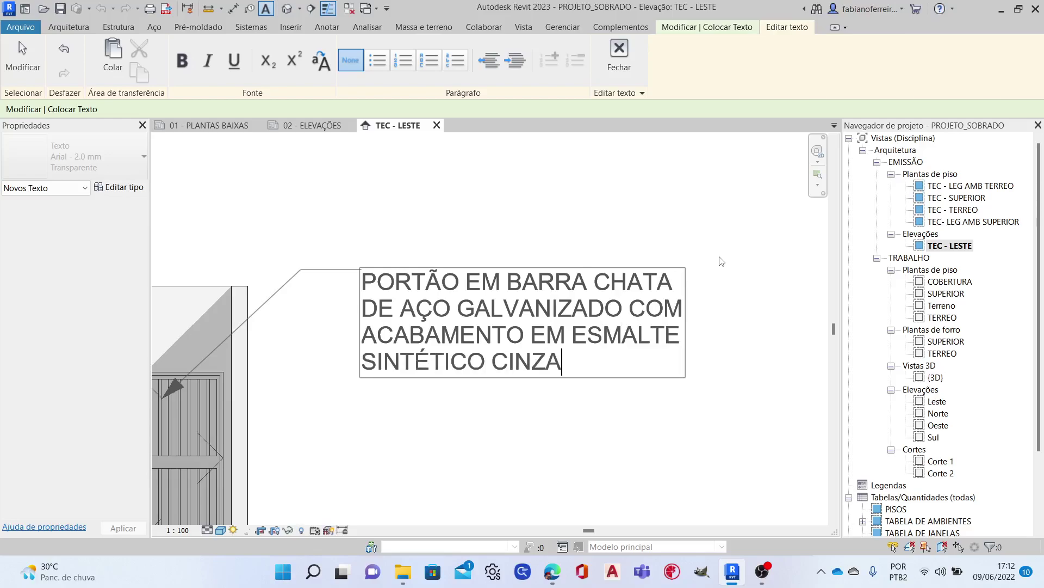
{"action": "type", "text": " ESCURO"}
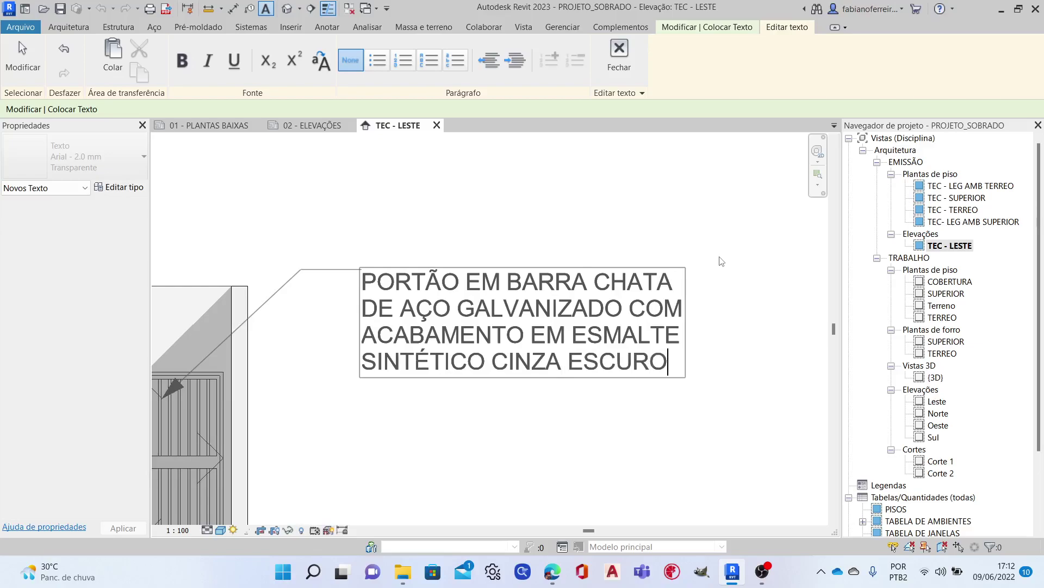
Commit the gate note, then pan and zoom around the east elevation to review the annotations.
{"action": "left_click", "coordinate": [619, 55]}
{"action": "key", "text": "Escape"}
{"action": "scroll", "coordinate": [573, 354], "scroll_direction": "down", "scroll_amount": 5}
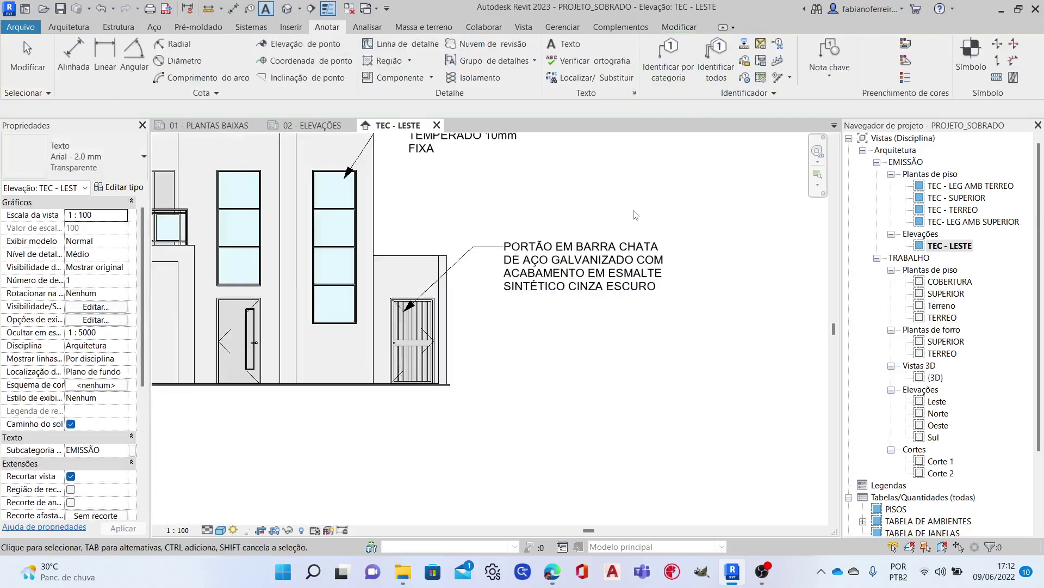
{"action": "scroll", "coordinate": [572, 354], "scroll_direction": "down", "scroll_amount": 2}
{"action": "middle_click_drag", "start_coordinate": [572, 354], "coordinate": [587, 451]}
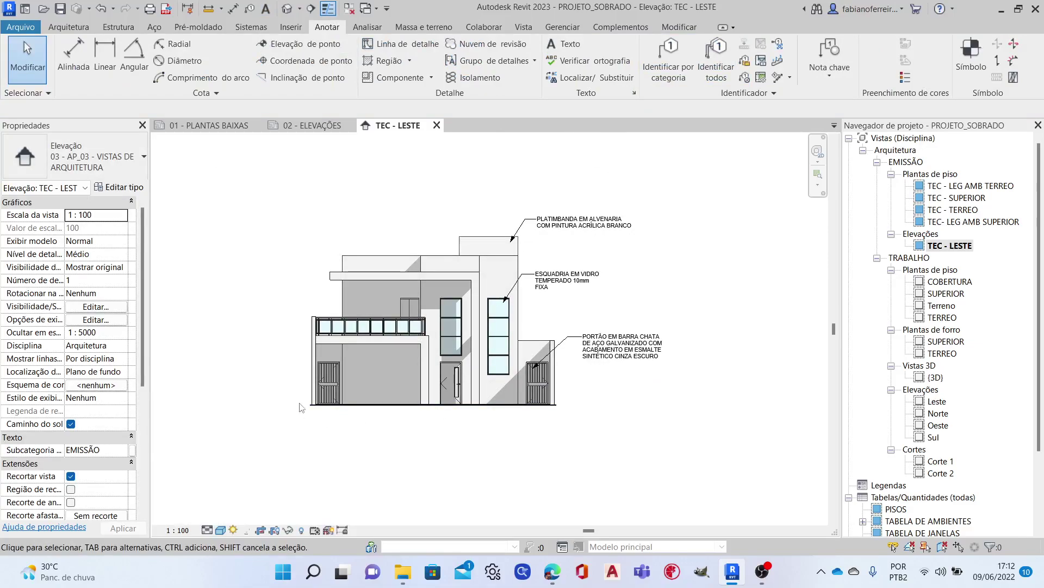
{"action": "scroll", "coordinate": [292, 241], "scroll_direction": "up", "scroll_amount": 3}
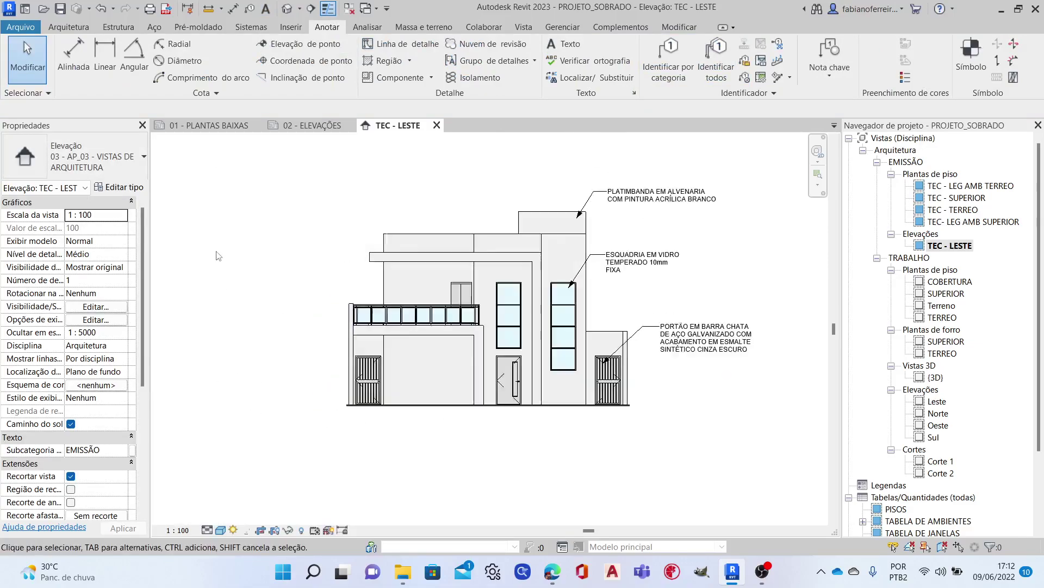
{"action": "scroll", "coordinate": [402, 207], "scroll_direction": "down", "scroll_amount": 1}
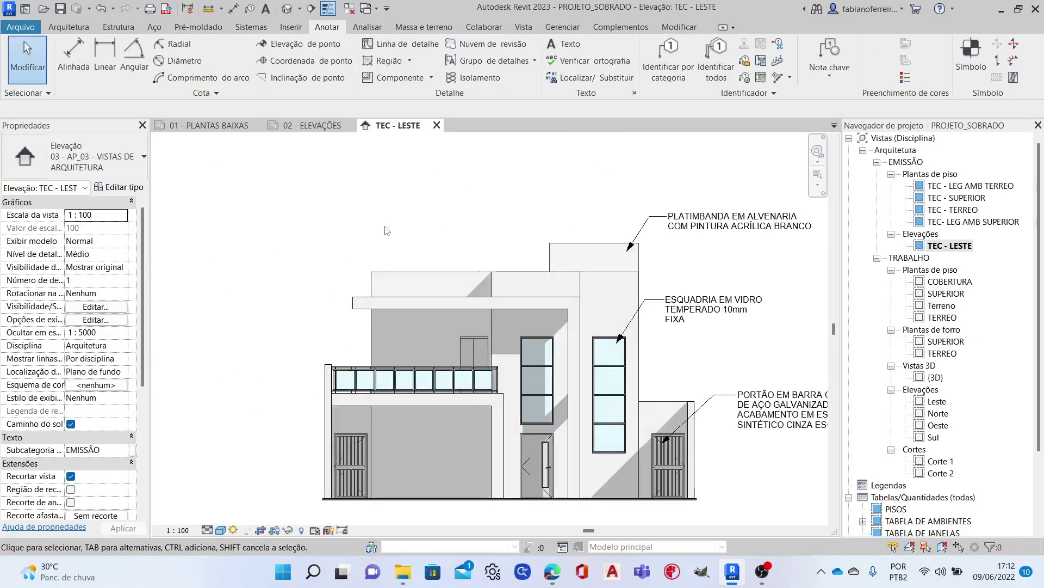
{"action": "scroll", "coordinate": [347, 245], "scroll_direction": "up", "scroll_amount": 2}
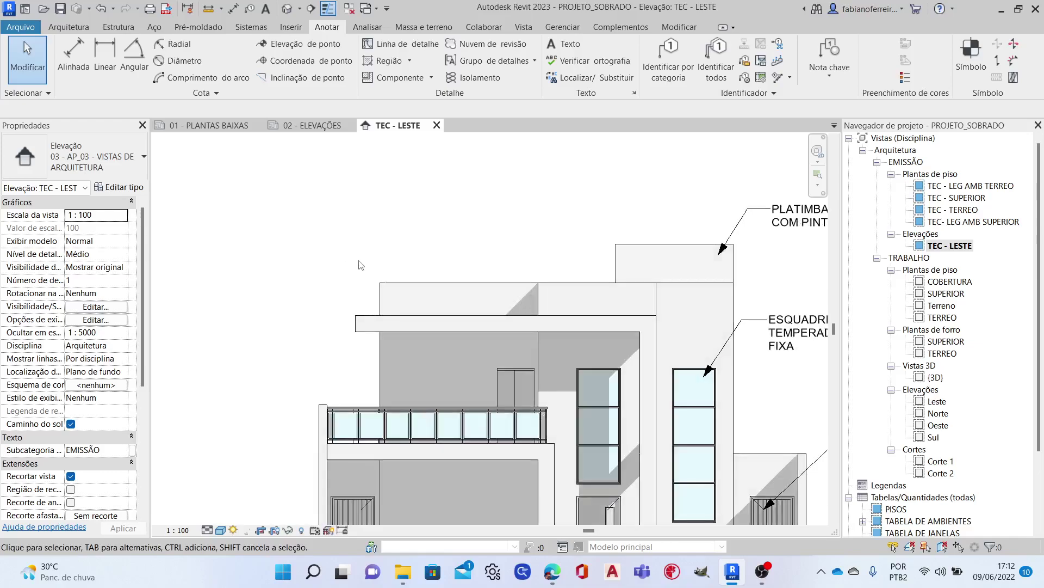
{"action": "middle_click_drag", "start_coordinate": [359, 265], "coordinate": [343, 283]}
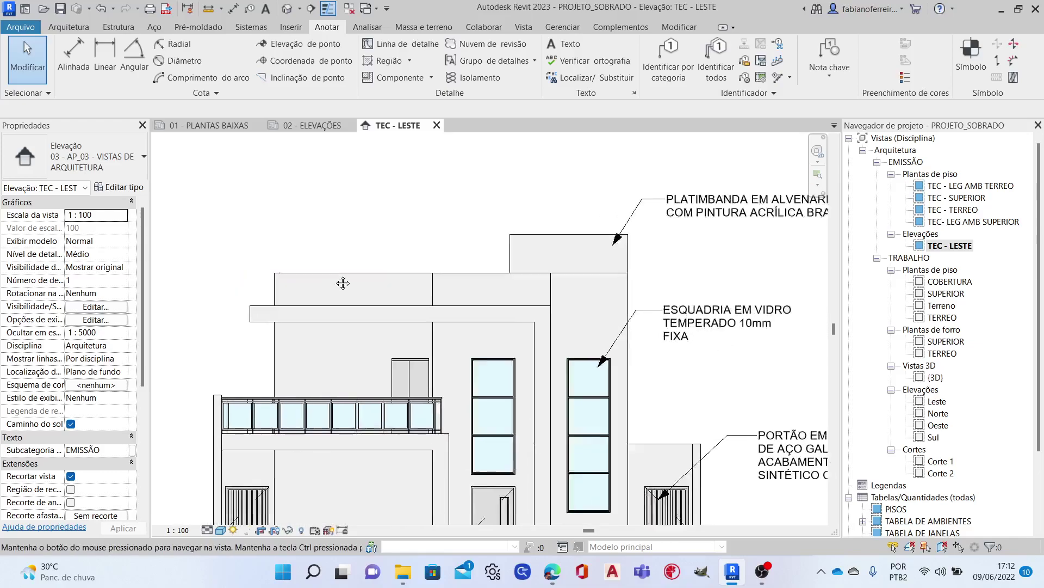
{"action": "scroll", "coordinate": [340, 274], "scroll_direction": "down", "scroll_amount": 1}
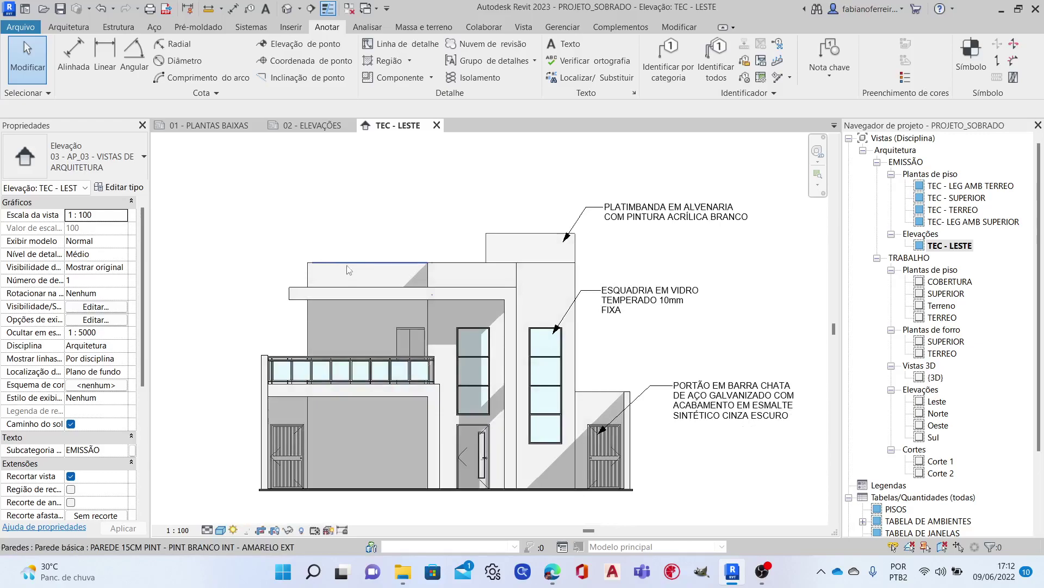
{"action": "scroll", "coordinate": [284, 287], "scroll_direction": "up", "scroll_amount": 1}
{"action": "scroll", "coordinate": [284, 287], "scroll_direction": "up", "scroll_amount": 1}
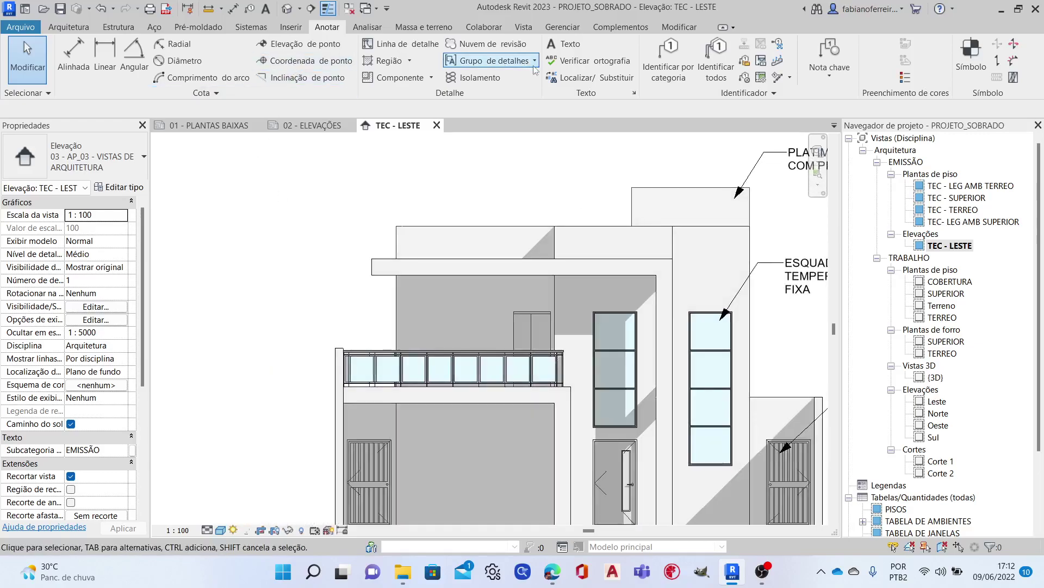
Add a leader note on the balcony railing reading 'GUARDA-CORPO EM INOX' / 'VIDRO TEMPERADO 6mm'.
{"action": "left_click", "coordinate": [560, 45]}
{"action": "scroll", "coordinate": [307, 402], "scroll_direction": "up", "scroll_amount": 2}
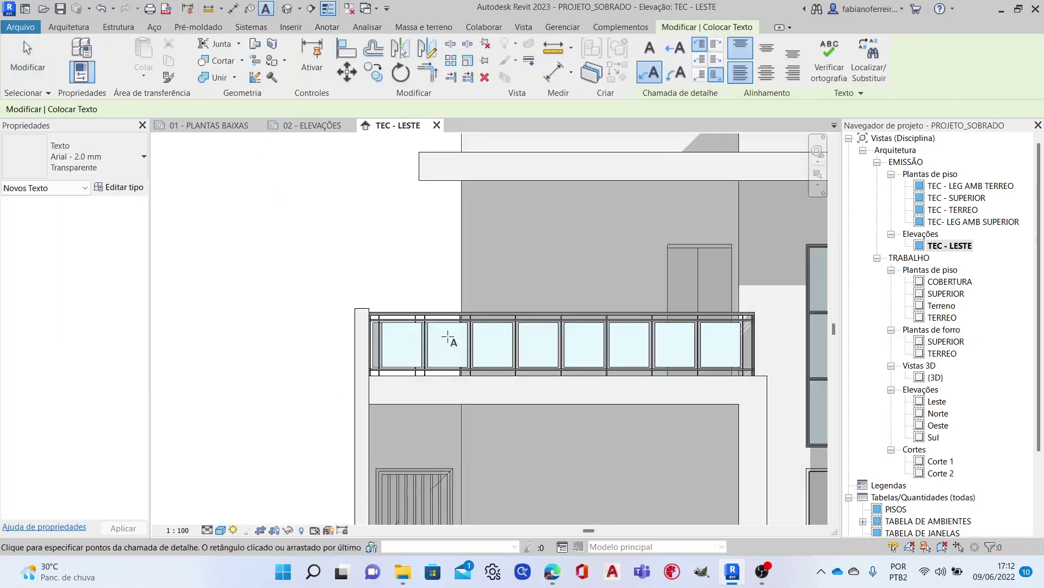
{"action": "left_click", "coordinate": [447, 337]}
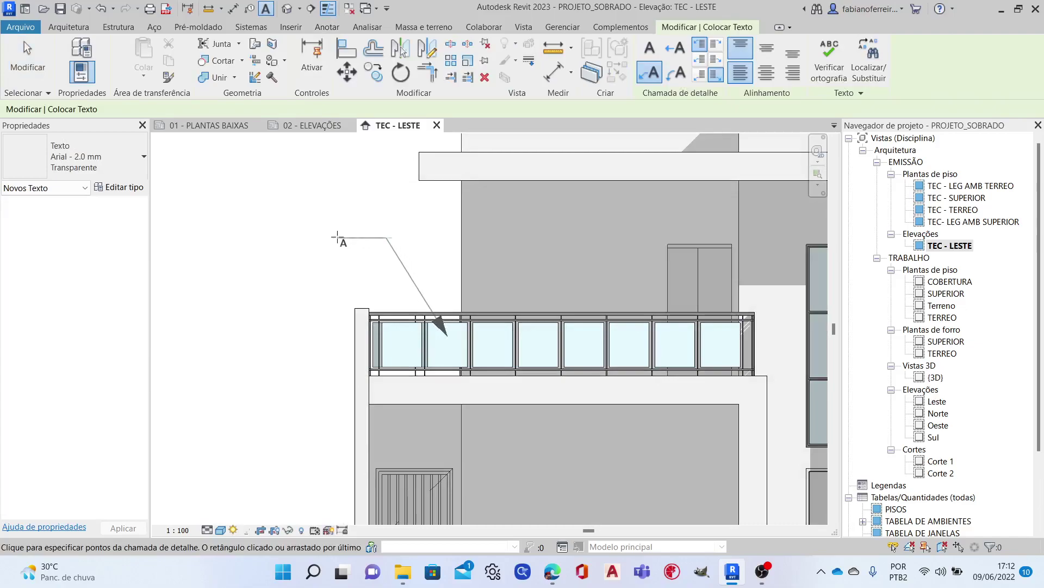
{"action": "left_click", "coordinate": [342, 237]}
{"action": "type", "text": "G"}
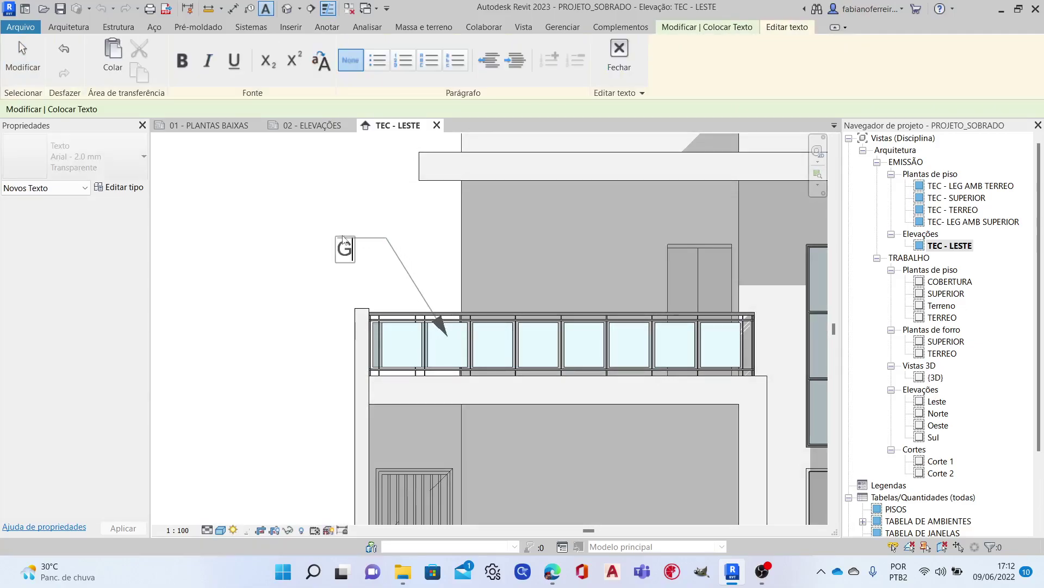
{"action": "type", "text": "UARDA"}
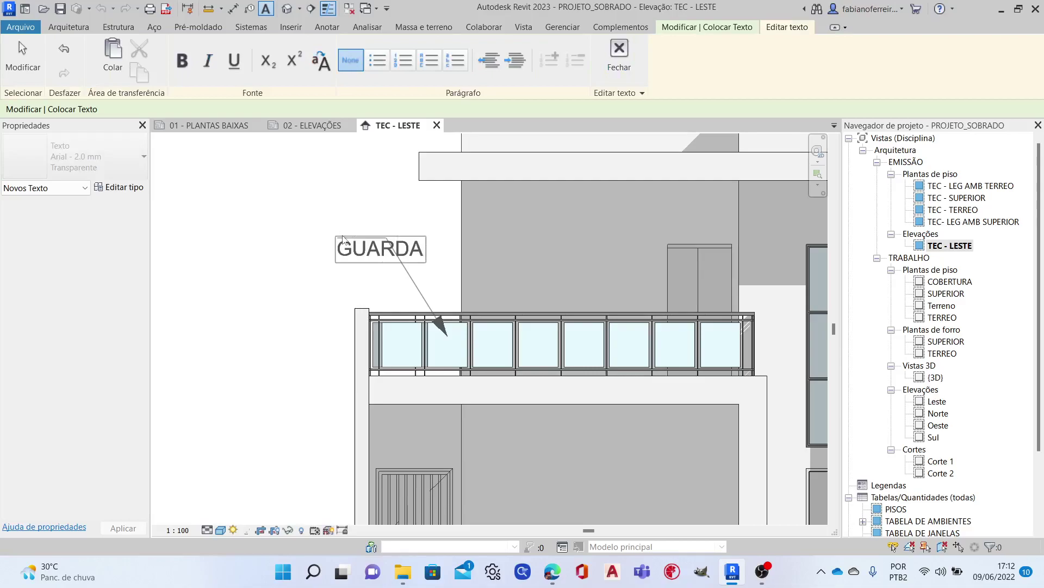
{"action": "type", "text": "-CO"}
{"action": "type", "text": "RPO EM I"}
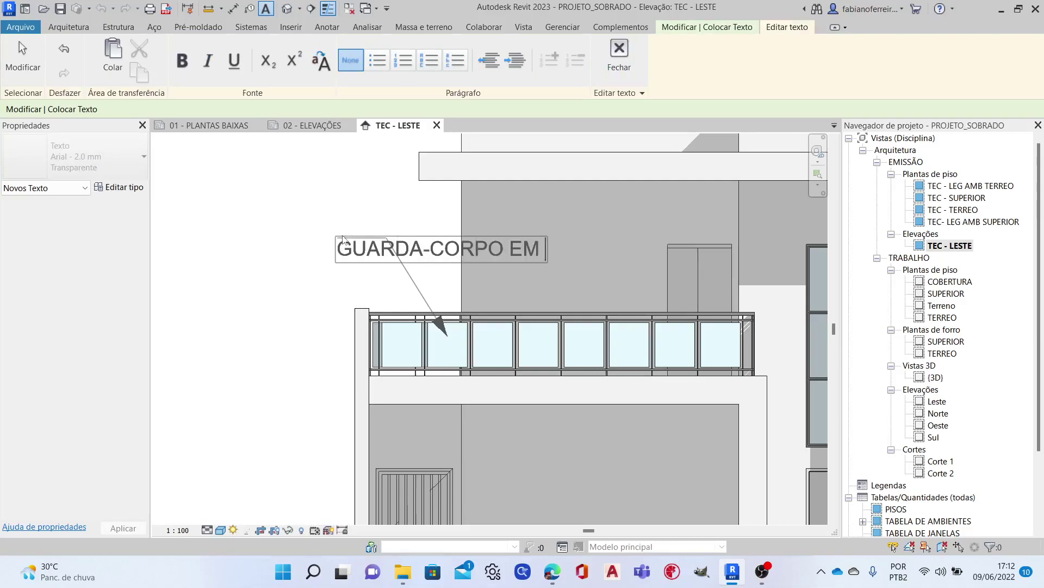
{"action": "type", "text": "NOX "}
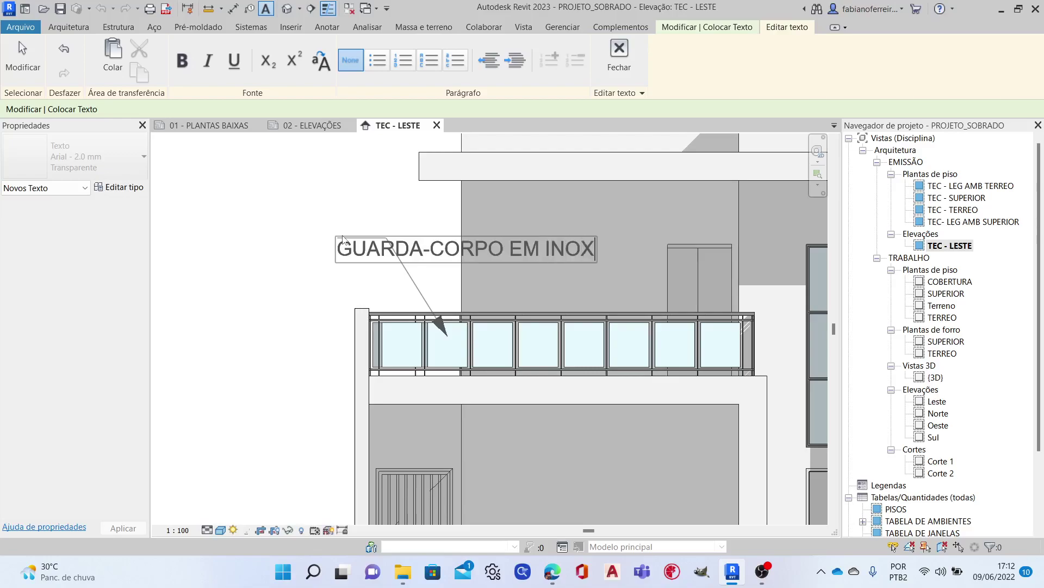
{"action": "type", "text": "E"}
{"action": "key", "text": "BackSpace"}
{"action": "key", "text": "BackSpace"}
{"action": "key", "text": "Return"}
{"action": "type", "text": "VID"}
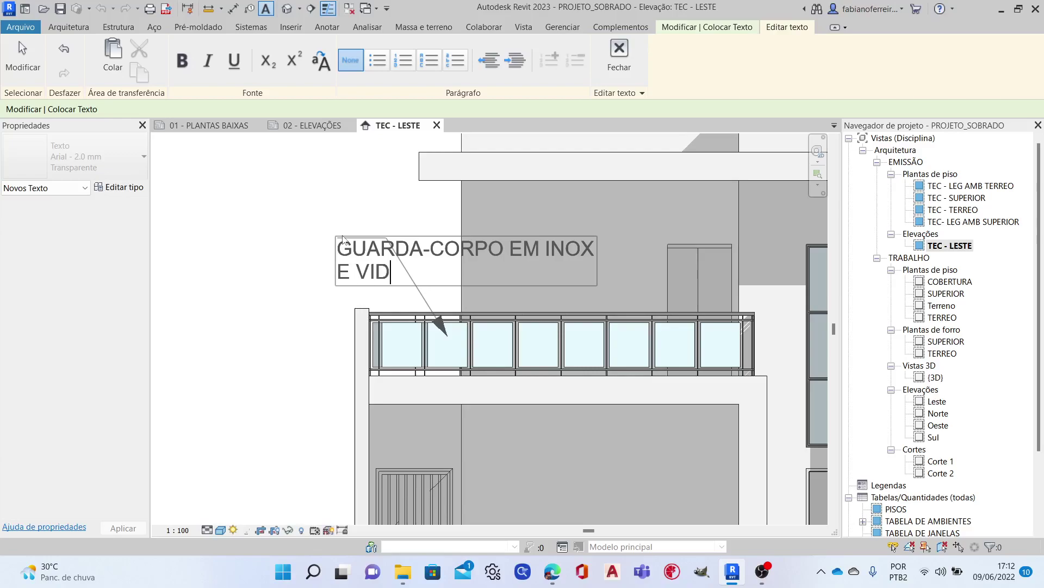
{"action": "type", "text": "RO TEMPERADO"}
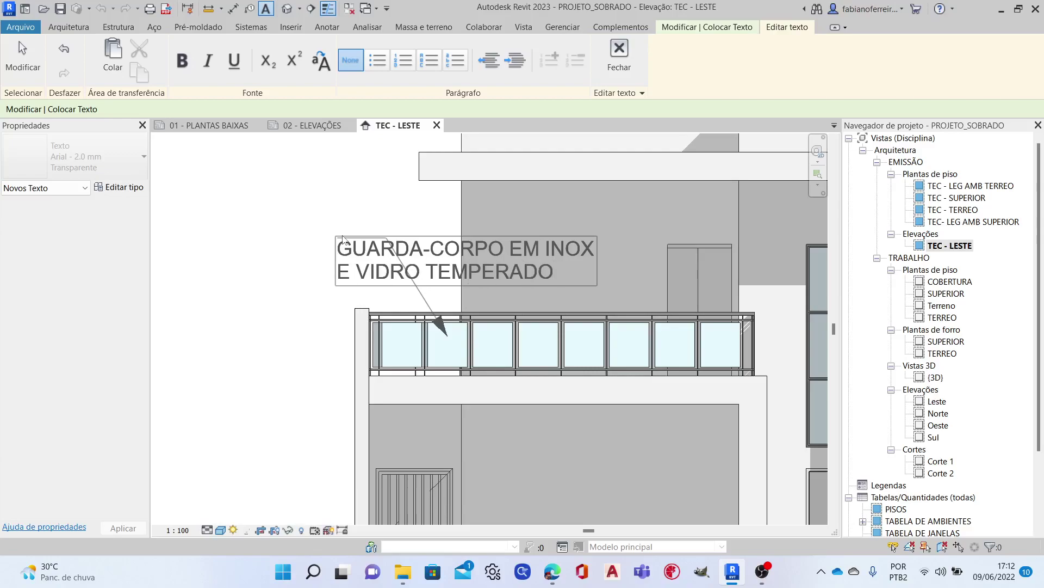
{"action": "type", "text": " 6mm"}
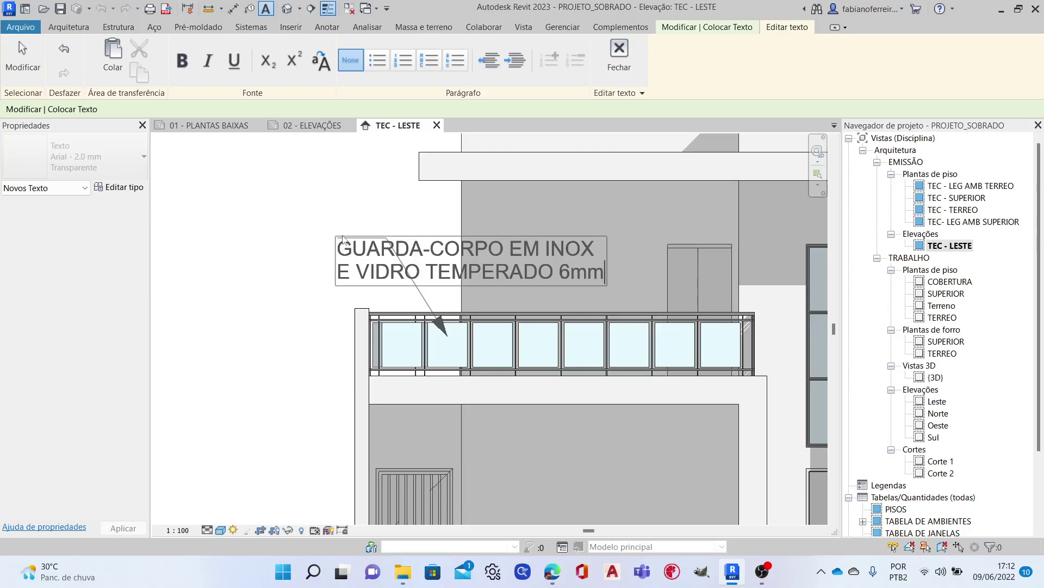
{"action": "left_click", "coordinate": [619, 54]}
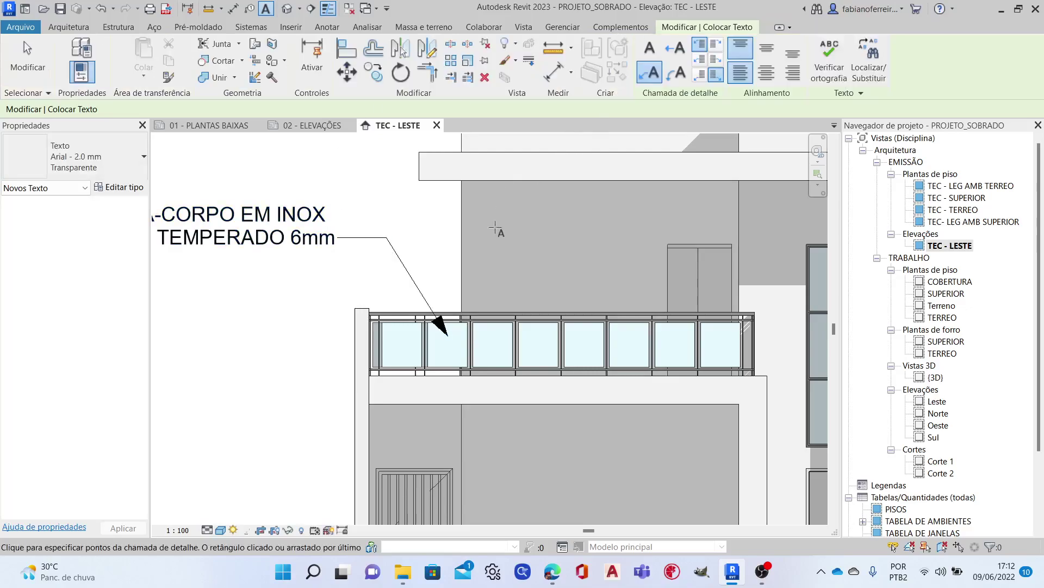
Exit text placement and zoom out to see the whole TEC - LESTE elevation.
{"action": "scroll", "coordinate": [430, 282], "scroll_direction": "down", "scroll_amount": 3}
{"action": "key", "text": "Escape"}
{"action": "scroll", "coordinate": [430, 281], "scroll_direction": "down", "scroll_amount": 2}
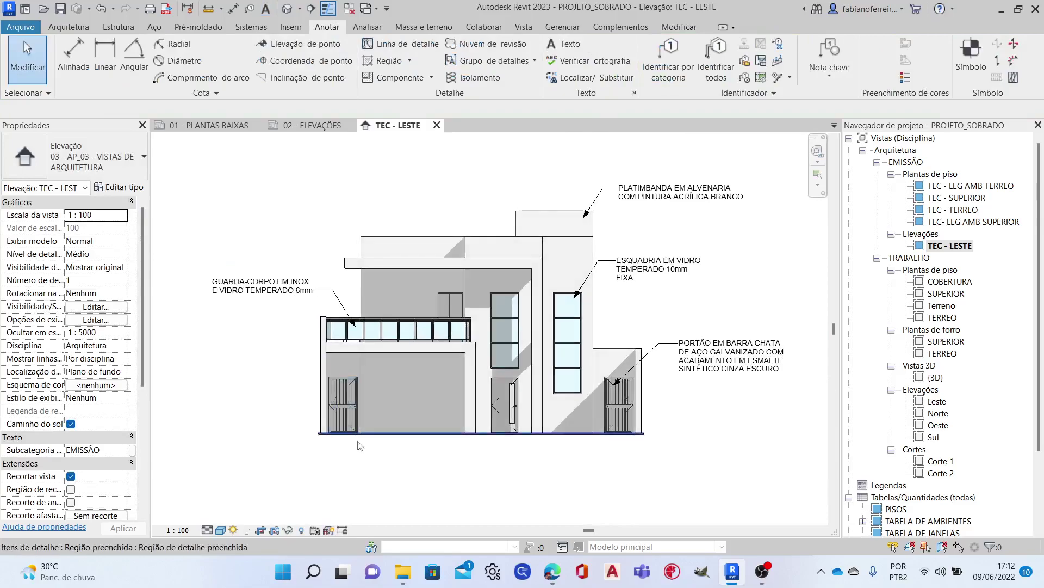
{"action": "scroll", "coordinate": [389, 457], "scroll_direction": "up", "scroll_amount": 1}
{"action": "scroll", "coordinate": [748, 419], "scroll_direction": "up", "scroll_amount": 1}
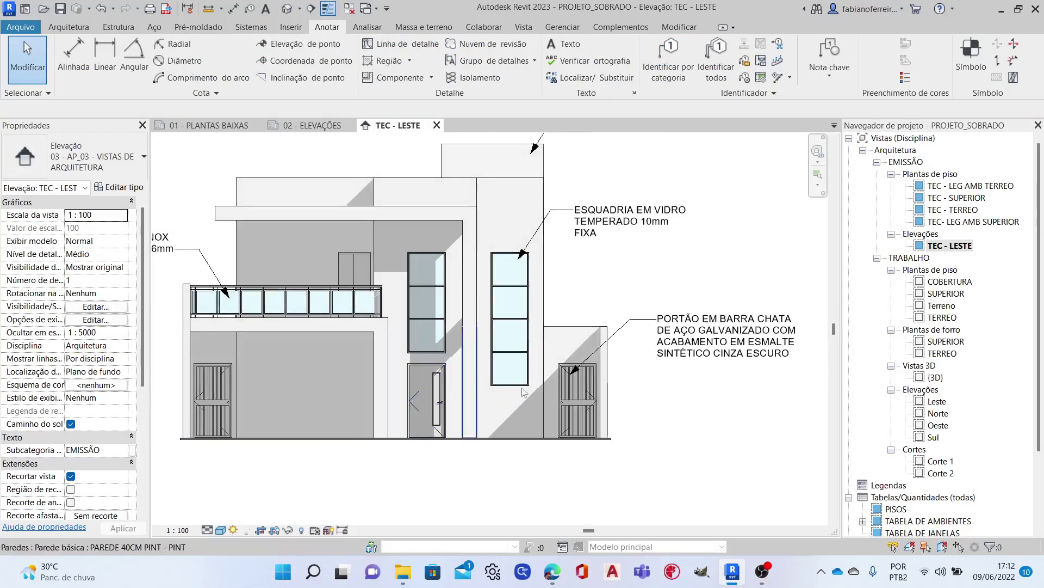
Open the Leste elevation for comparison, then return to TEC - LESTE at the PLATIMBANDA note.
{"action": "double_click", "coordinate": [938, 403]}
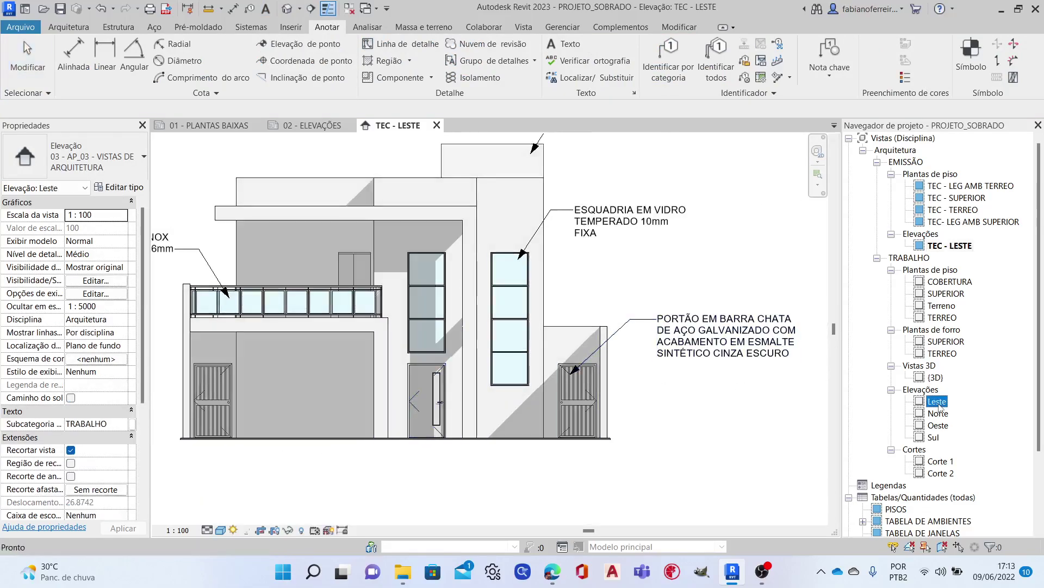
{"action": "scroll", "coordinate": [562, 265], "scroll_direction": "up", "scroll_amount": 3}
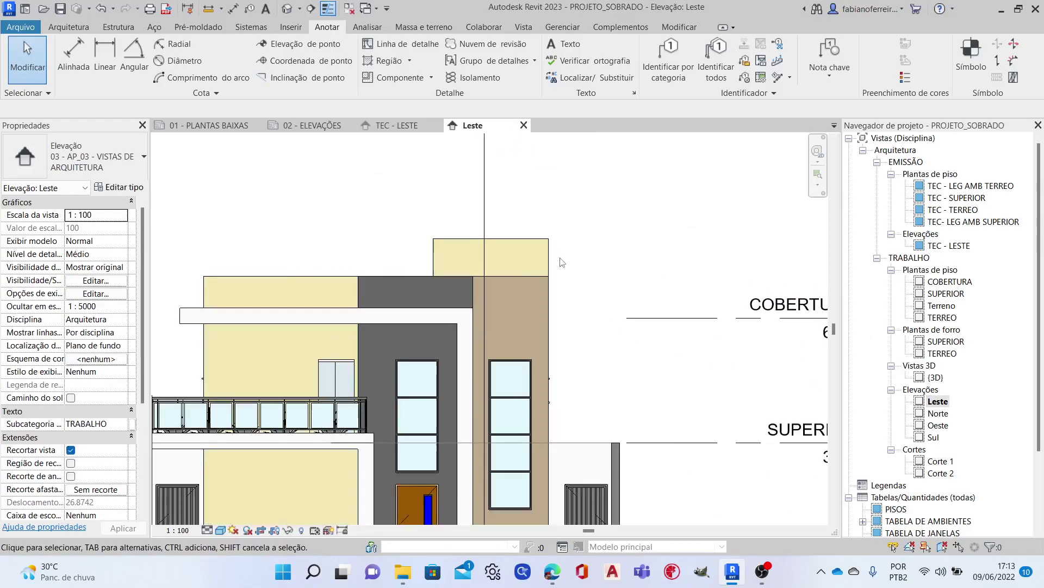
{"action": "scroll", "coordinate": [524, 295], "scroll_direction": "down", "scroll_amount": 2}
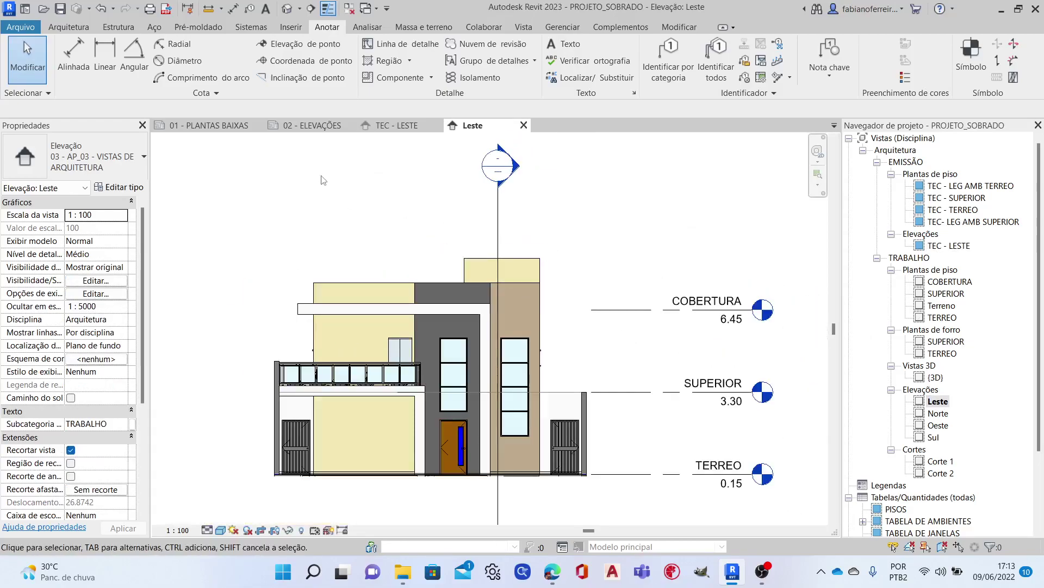
{"action": "left_click", "coordinate": [389, 125]}
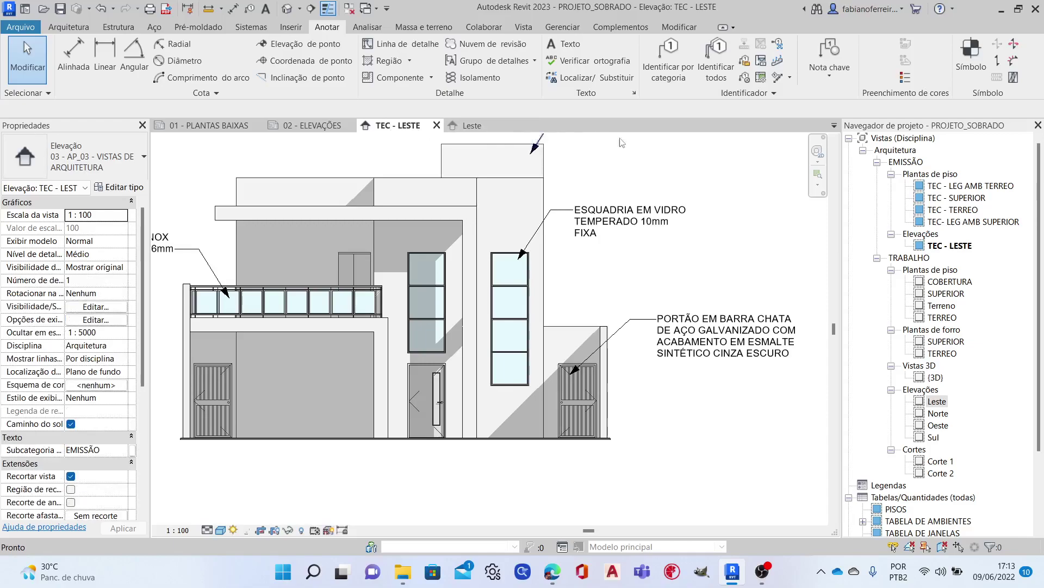
{"action": "middle_click_drag", "start_coordinate": [647, 196], "coordinate": [600, 416]}
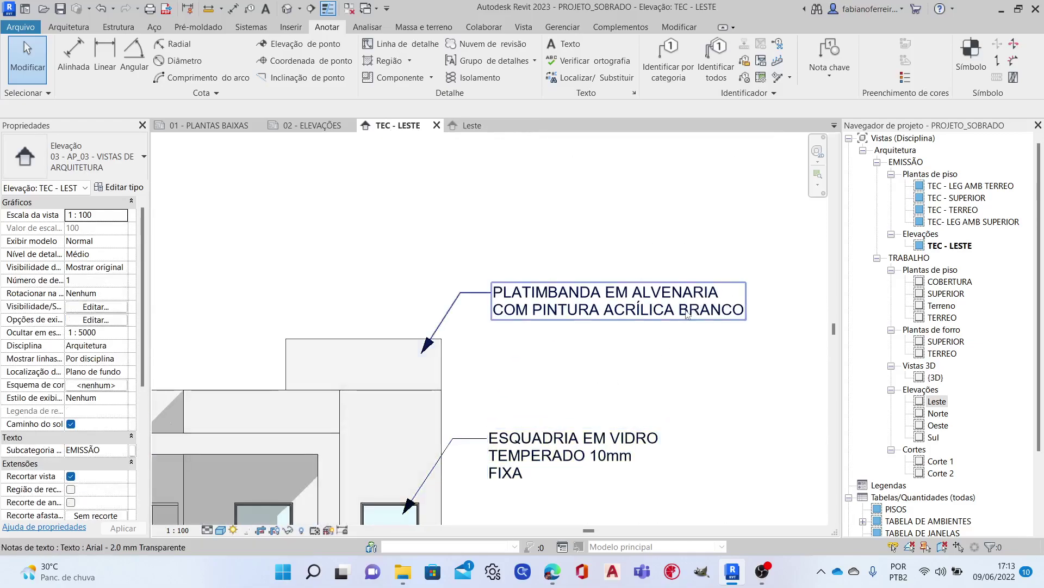
Replace BRANCO with AMARELO at the end of the parapet note.
{"action": "left_click", "coordinate": [686, 314]}
{"action": "left_click_drag", "start_coordinate": [679, 310], "coordinate": [741, 311]}
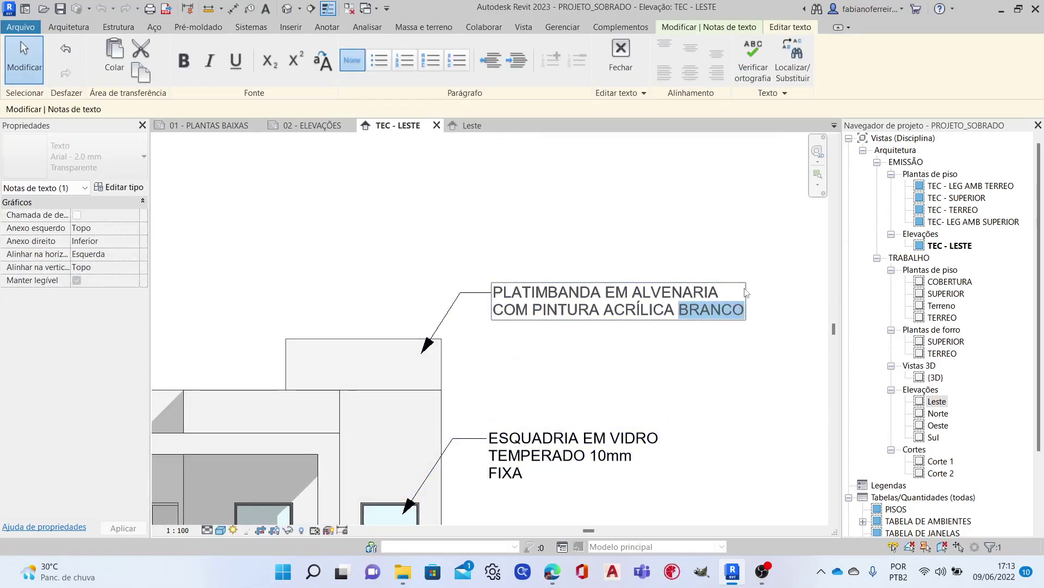
{"action": "type", "text": "M"}
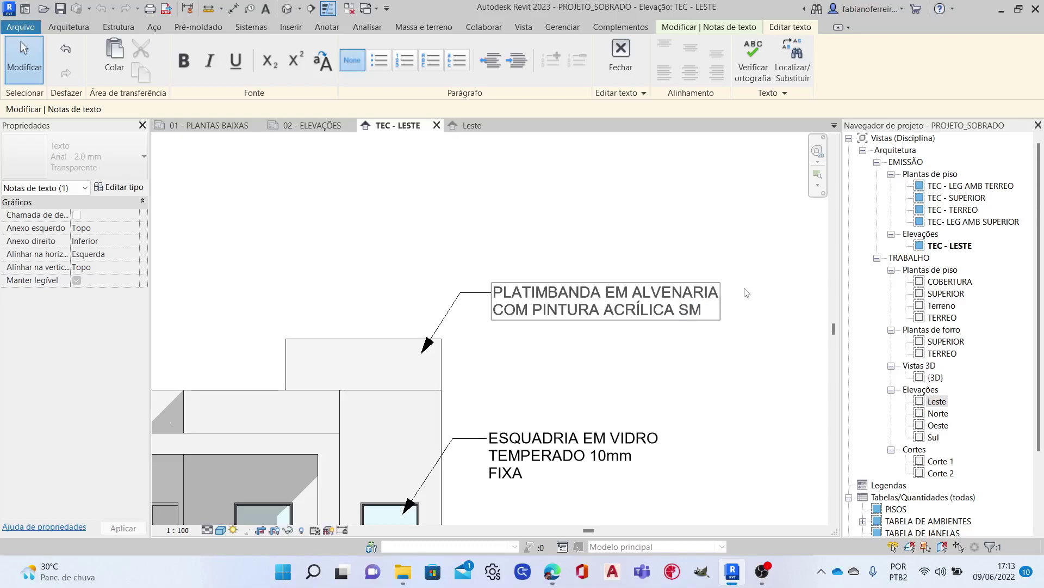
{"action": "key", "text": "BackSpace"}
{"action": "key", "text": "BackSpace"}
{"action": "key", "text": "BackSpace"}
{"action": "type", "text": "RELO"}
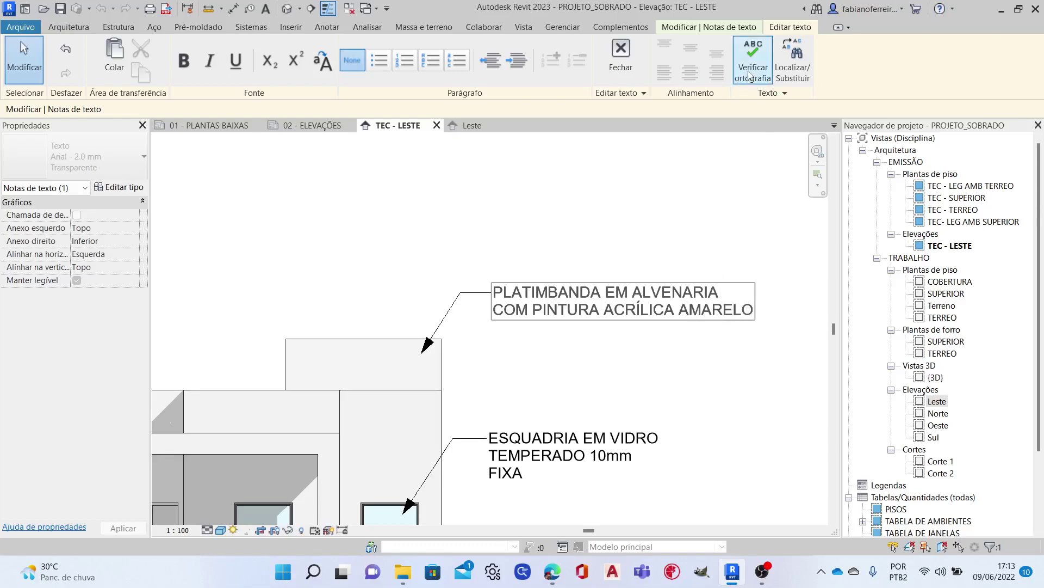
{"action": "scroll", "coordinate": [685, 217], "scroll_direction": "down", "scroll_amount": 2}
{"action": "key", "text": "Escape"}
{"action": "key", "text": "Escape"}
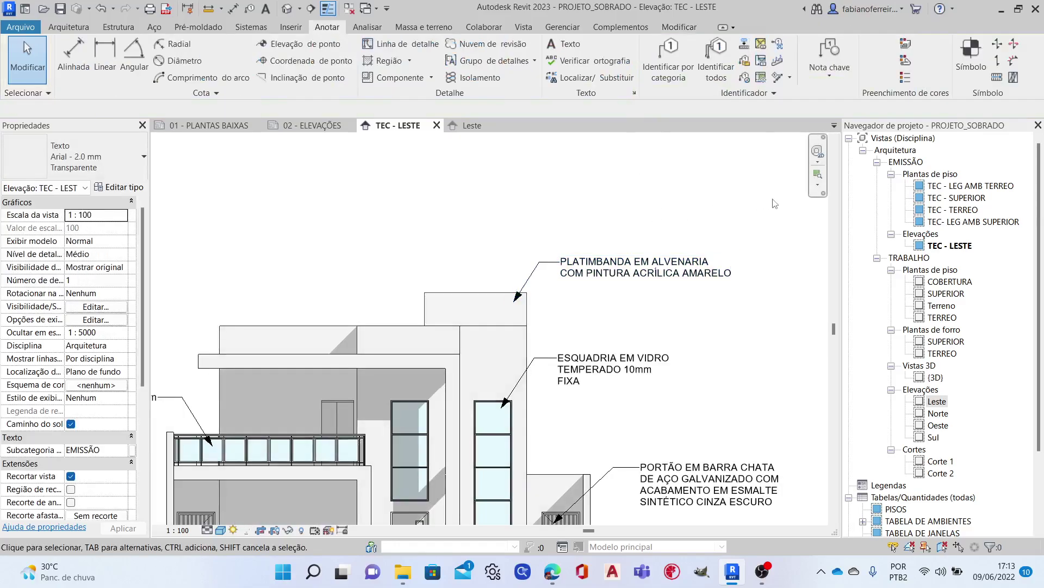
{"action": "scroll", "coordinate": [626, 283], "scroll_direction": "down", "scroll_amount": 2}
{"action": "scroll", "coordinate": [489, 218], "scroll_direction": "down", "scroll_amount": 2}
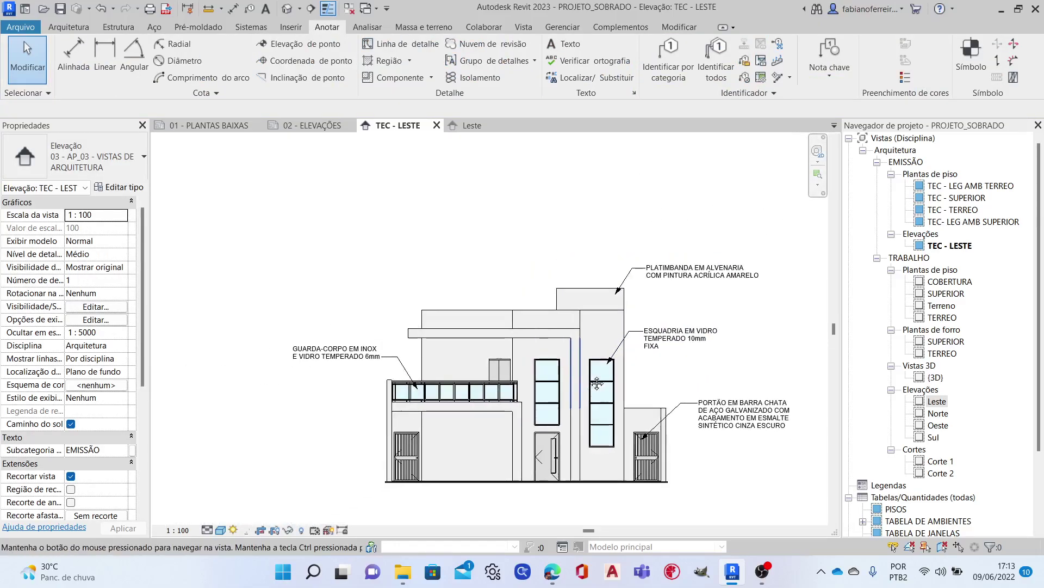
{"action": "left_click", "coordinate": [468, 126]}
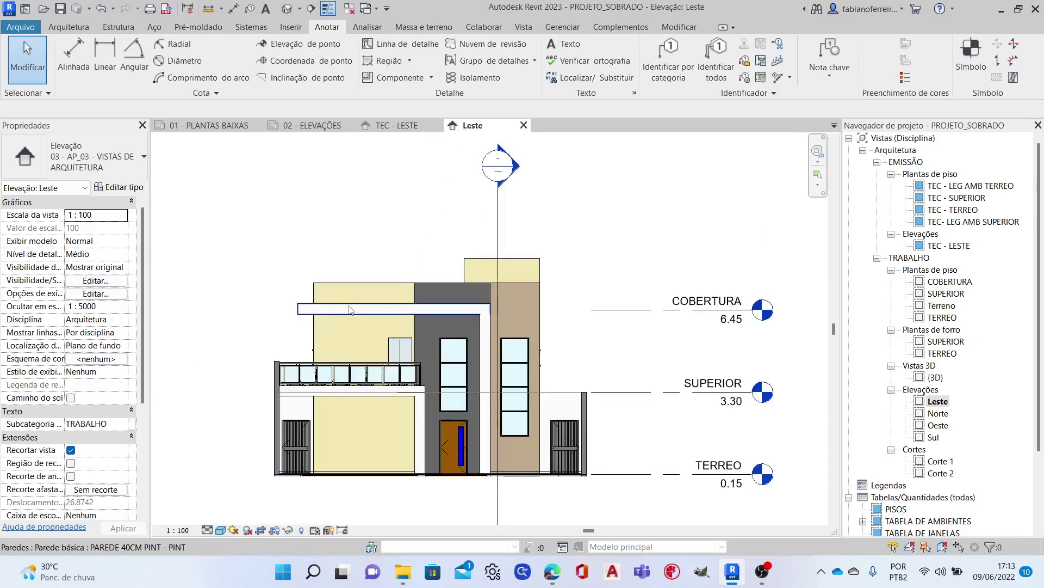
{"action": "left_click", "coordinate": [392, 126]}
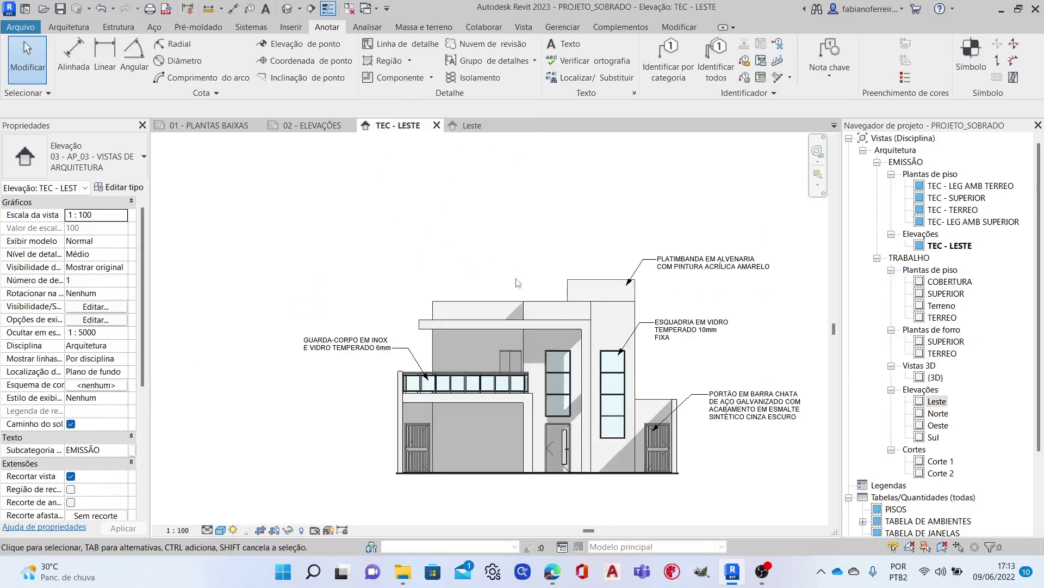
{"action": "scroll", "coordinate": [534, 321], "scroll_direction": "up", "scroll_amount": 2}
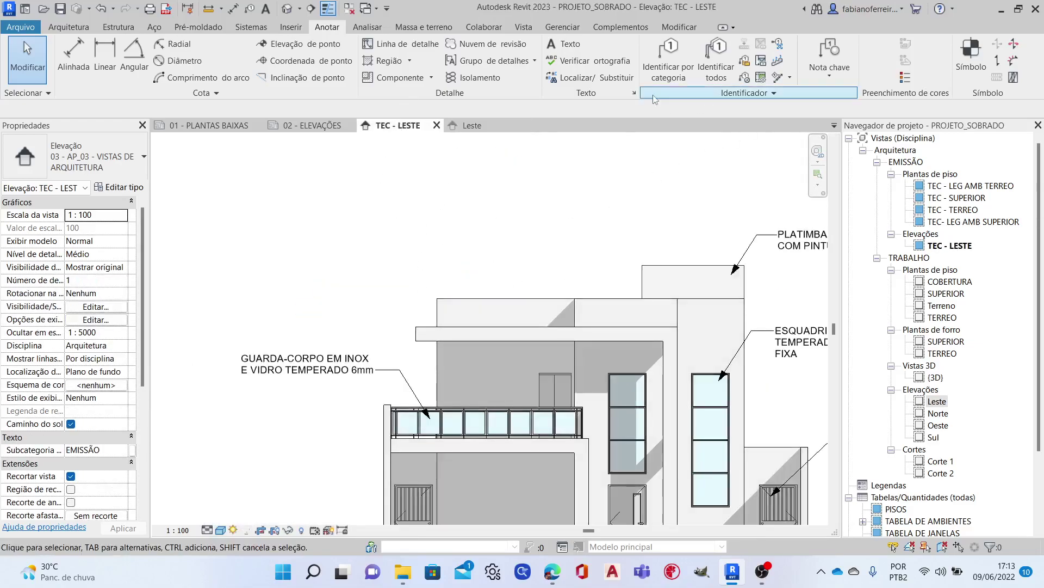
{"action": "middle_click_drag", "start_coordinate": [431, 334], "coordinate": [396, 260]}
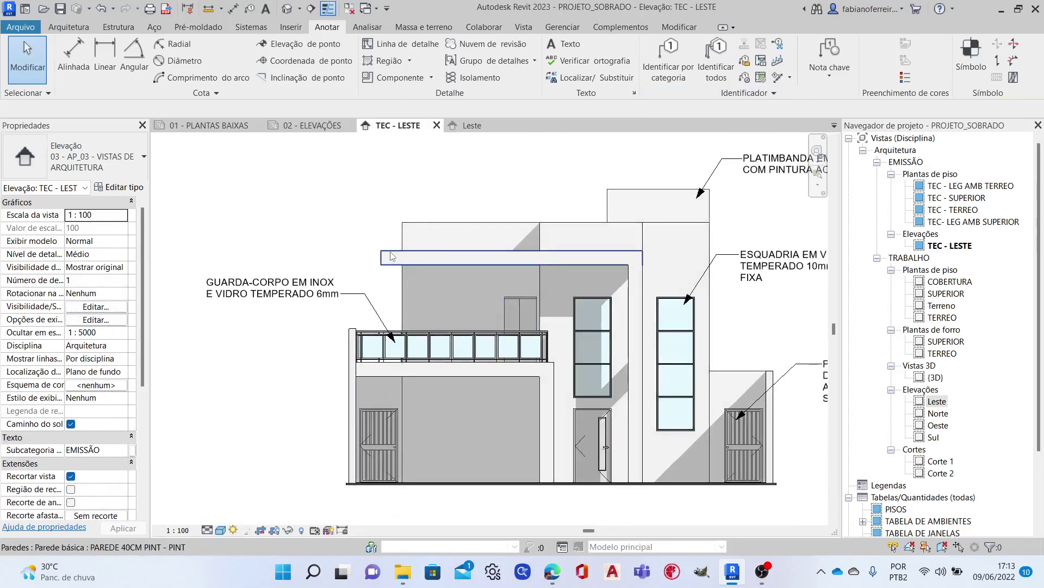
{"action": "left_click", "coordinate": [390, 255]}
Override the slab-edge wall's background to a white solid fill in this view.
{"action": "right_click", "coordinate": [391, 255]}
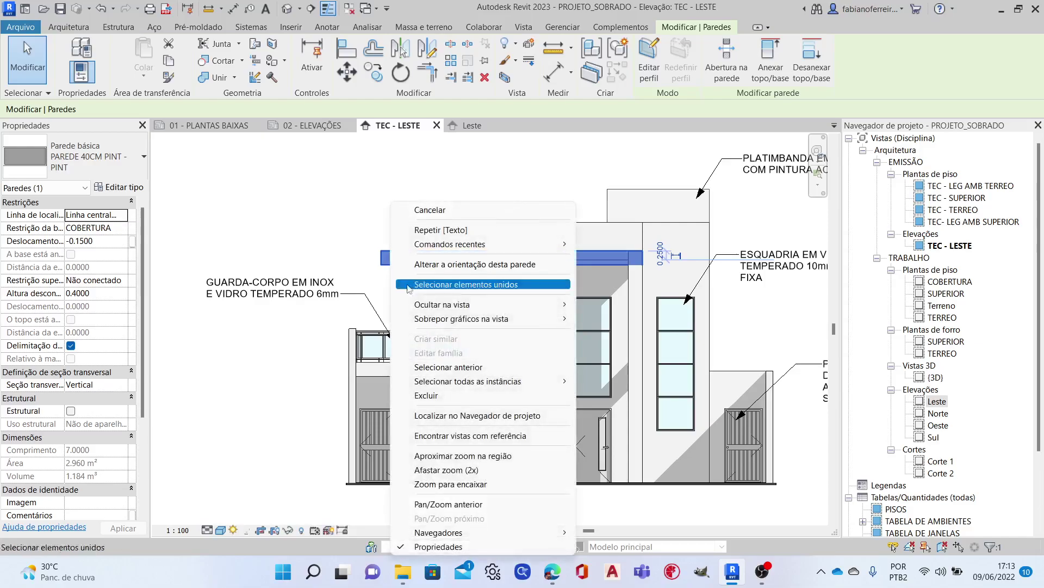
{"action": "mouse_move", "coordinate": [462, 318]}
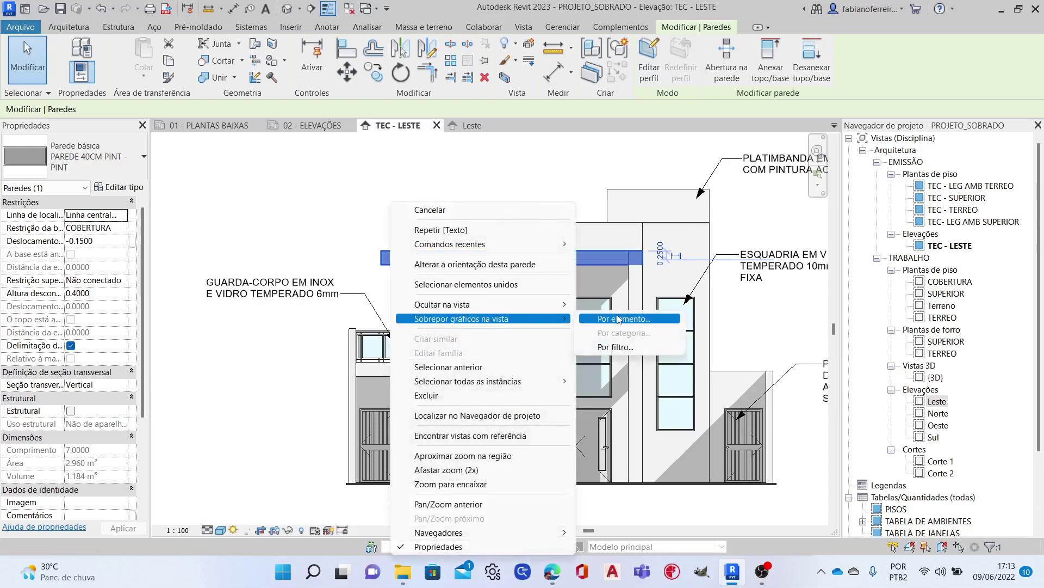
{"action": "left_click", "coordinate": [617, 319]}
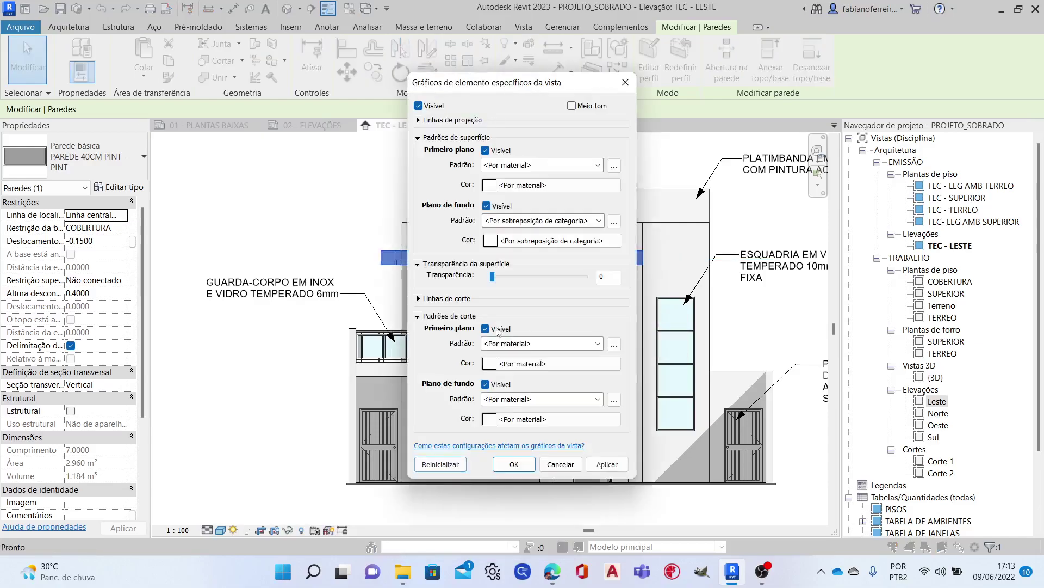
{"action": "left_click", "coordinate": [598, 222]}
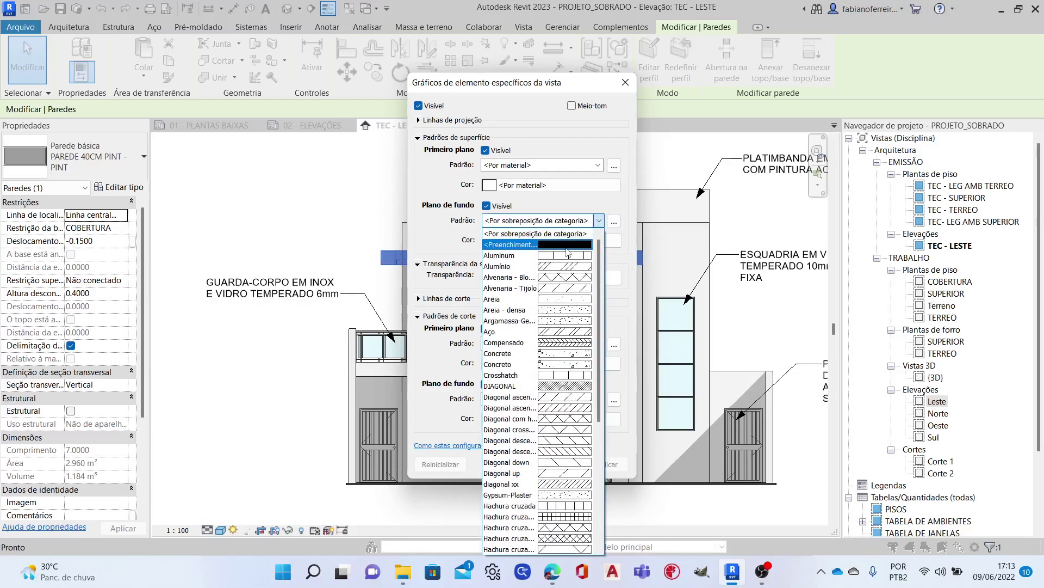
{"action": "left_click", "coordinate": [568, 245]}
{"action": "left_click", "coordinate": [596, 242]}
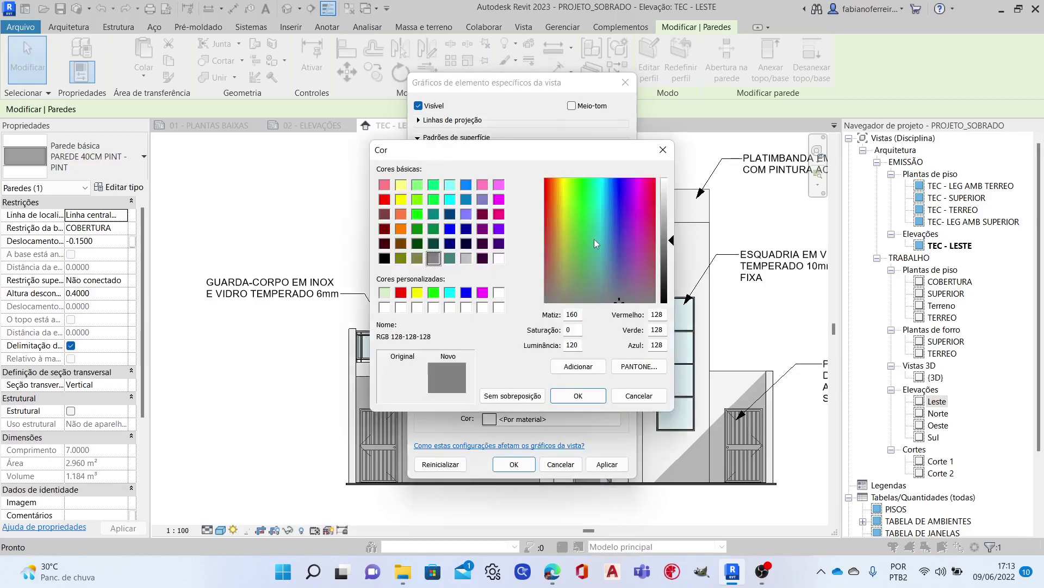
{"action": "left_click", "coordinate": [498, 257]}
{"action": "left_click", "coordinate": [578, 396]}
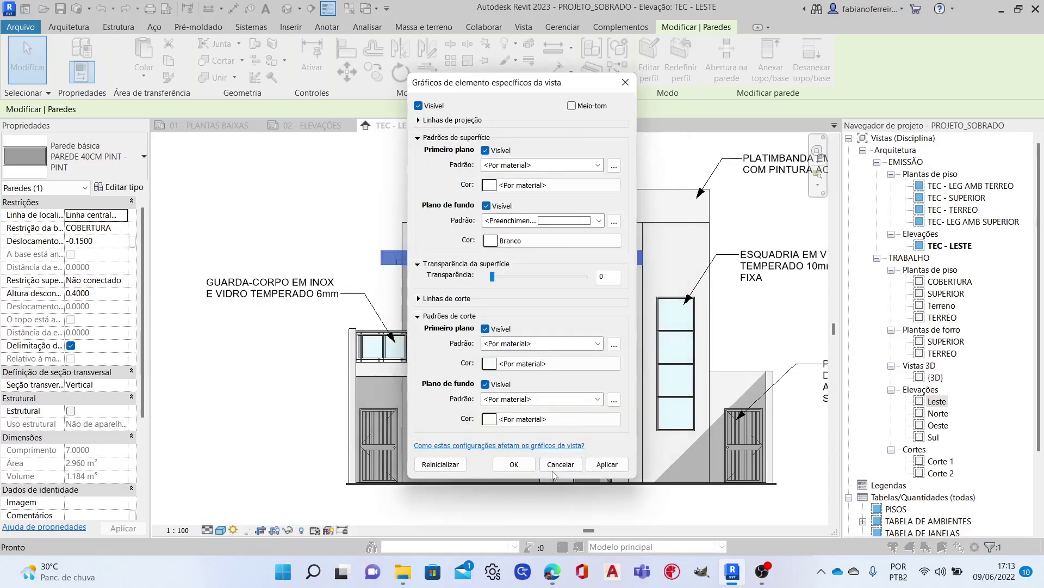
{"action": "left_click", "coordinate": [605, 464]}
{"action": "left_click", "coordinate": [513, 464]}
{"action": "left_click", "coordinate": [231, 352]}
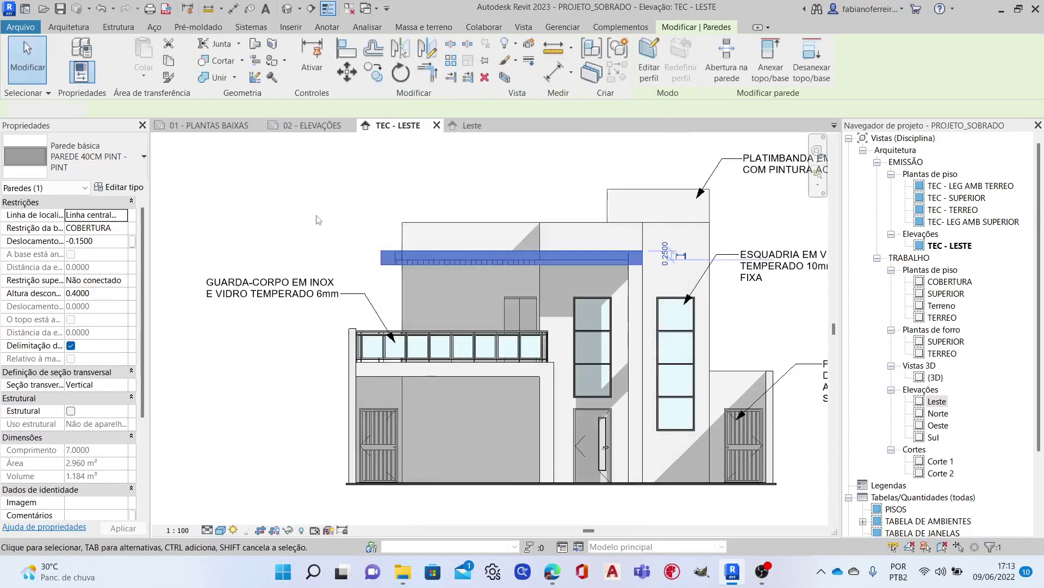
Give the narrow wall between the windows a white solid-fill background override.
{"action": "left_click", "coordinate": [637, 289]}
{"action": "right_click", "coordinate": [634, 285]}
{"action": "mouse_move", "coordinate": [707, 318]}
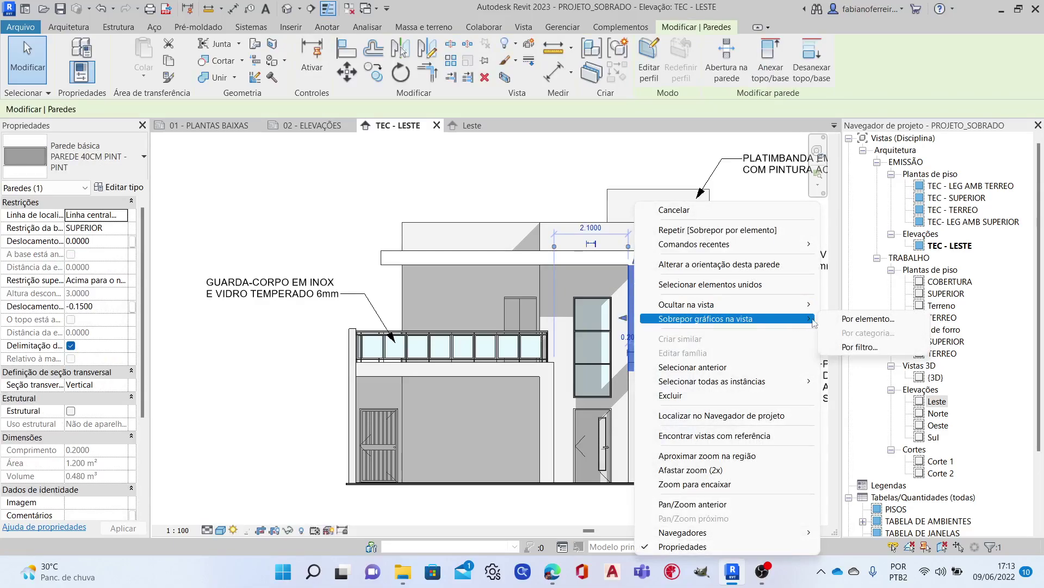
{"action": "left_click", "coordinate": [868, 319]}
{"action": "left_click", "coordinate": [519, 221]}
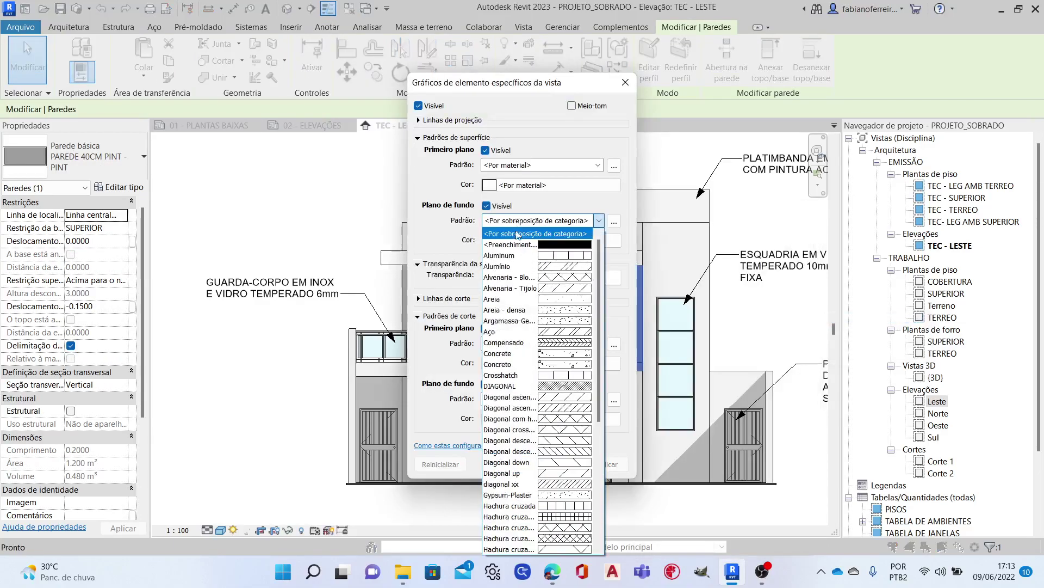
{"action": "left_click", "coordinate": [522, 244]}
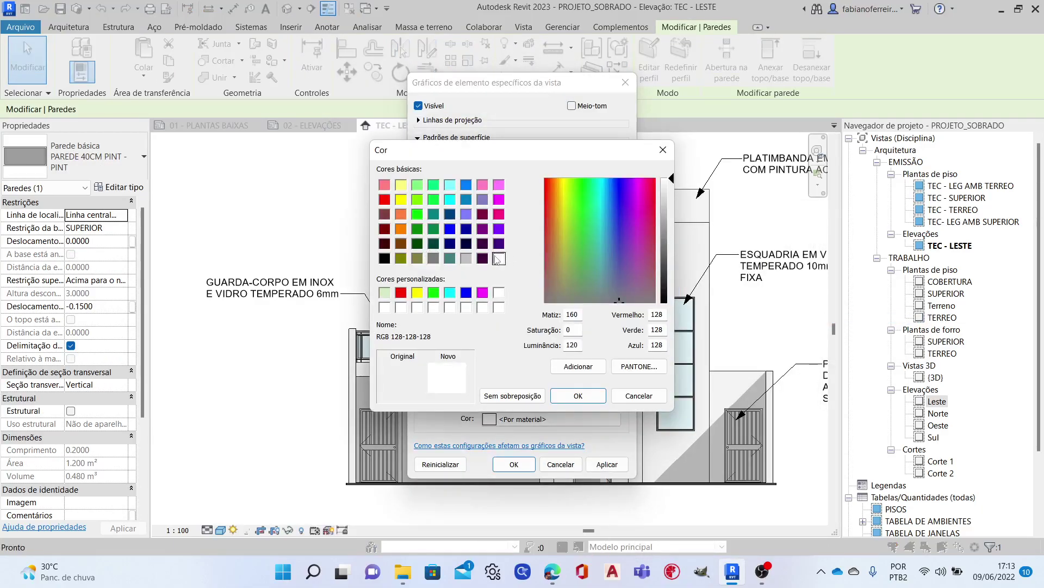
{"action": "left_click", "coordinate": [499, 259]}
{"action": "left_click", "coordinate": [578, 395]}
{"action": "key", "text": "Return"}
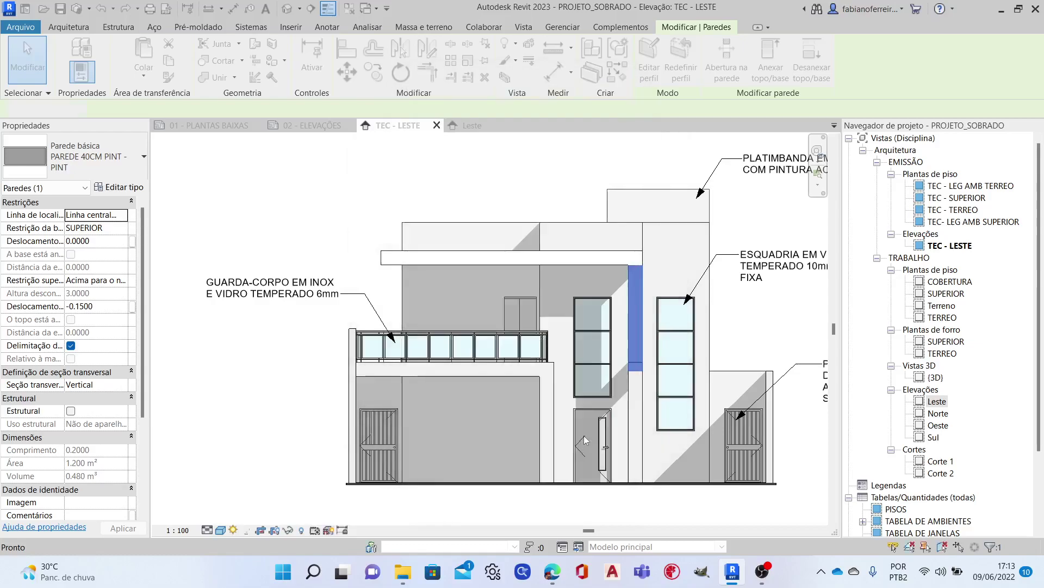
{"action": "key", "text": "Escape"}
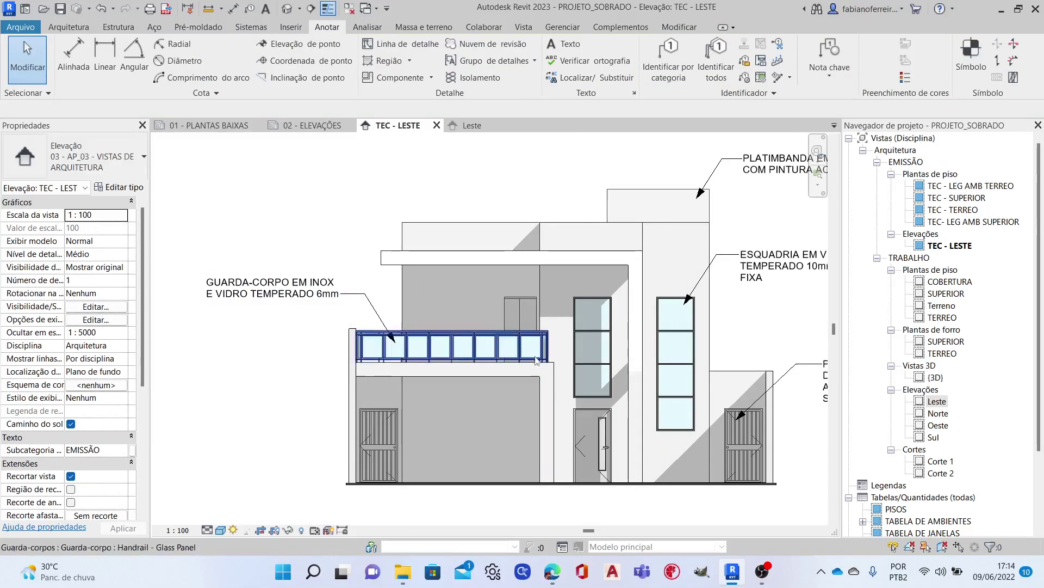
Give the narrow wall beside the door a white solid-fill background override.
{"action": "left_click", "coordinate": [643, 403]}
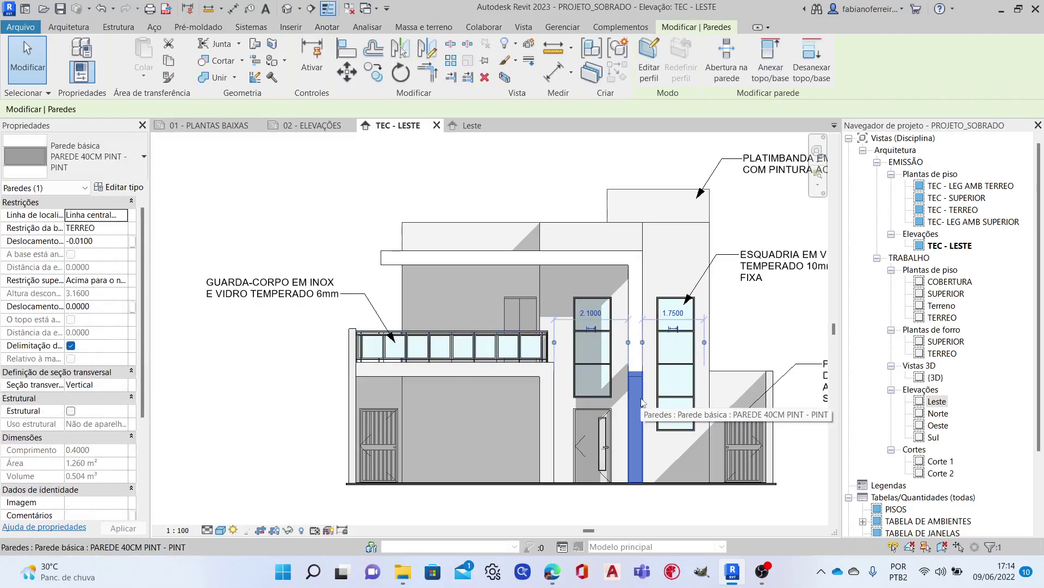
{"action": "right_click", "coordinate": [642, 402]}
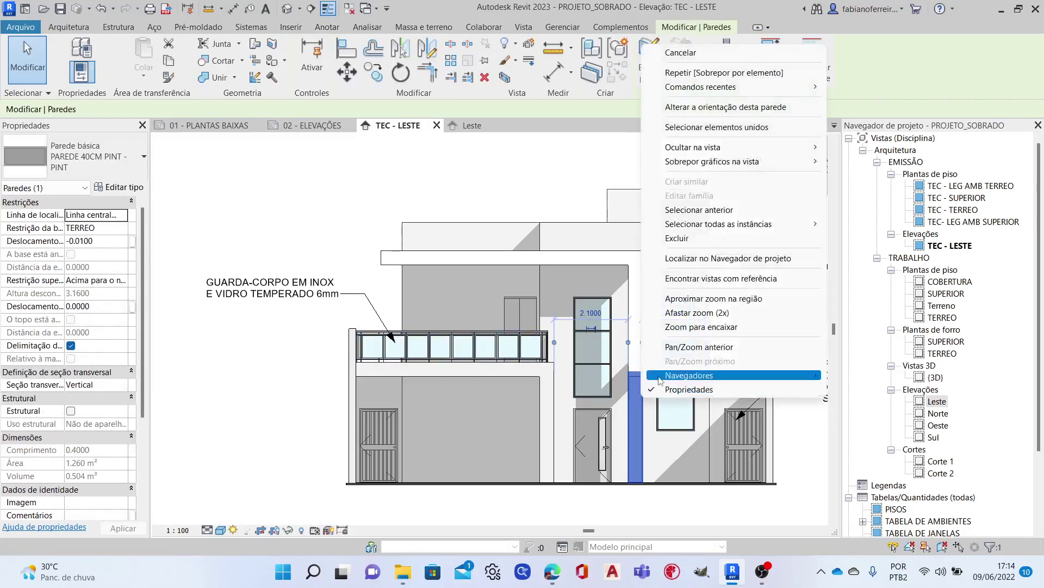
{"action": "mouse_move", "coordinate": [712, 161]}
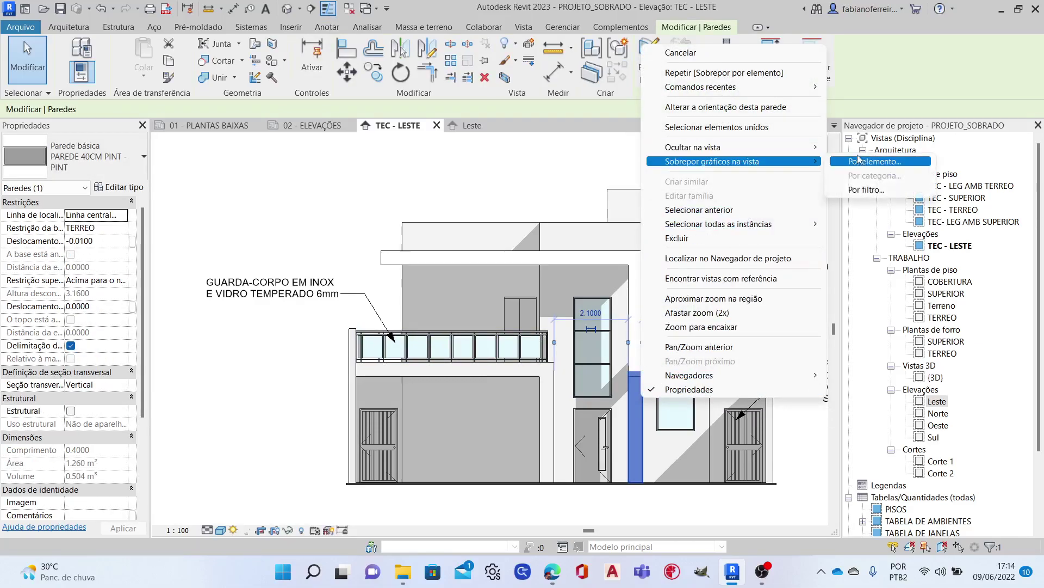
{"action": "left_click", "coordinate": [862, 161]}
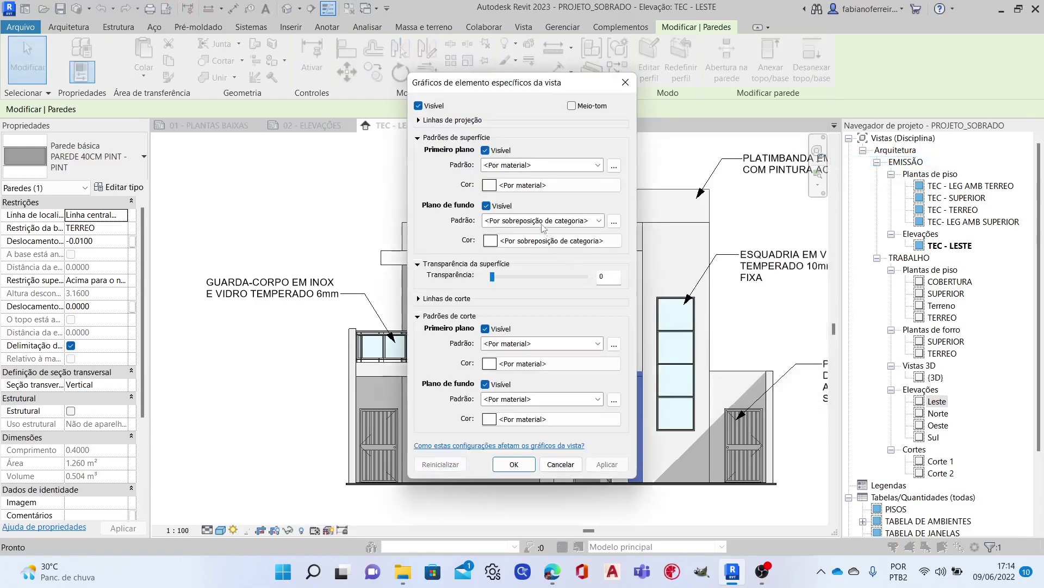
{"action": "left_click", "coordinate": [543, 220]}
{"action": "left_click", "coordinate": [544, 240]}
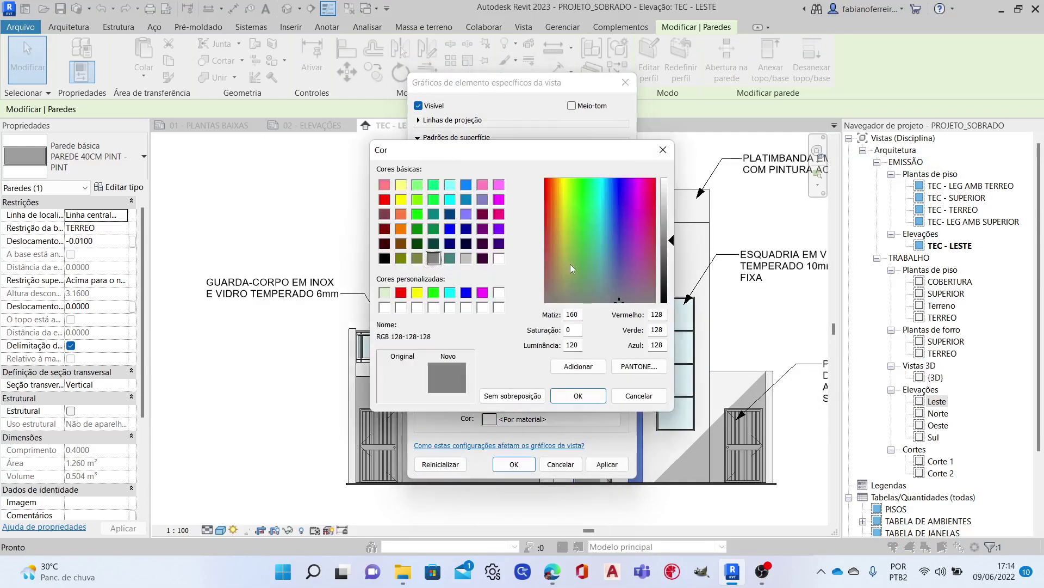
{"action": "left_click", "coordinate": [499, 259]}
{"action": "left_click", "coordinate": [578, 395]}
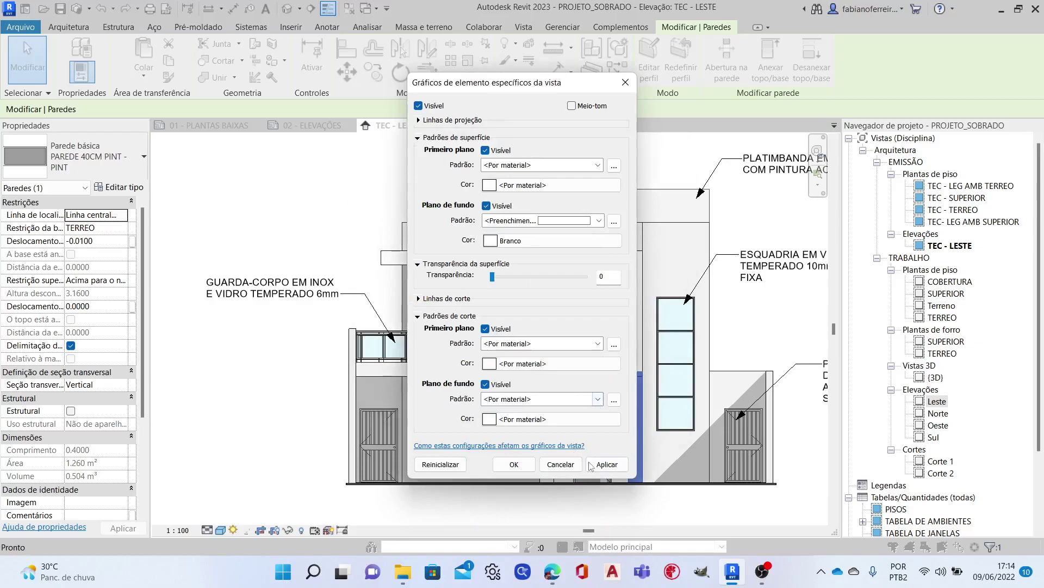
{"action": "left_click", "coordinate": [528, 467]}
{"action": "key", "text": "Escape"}
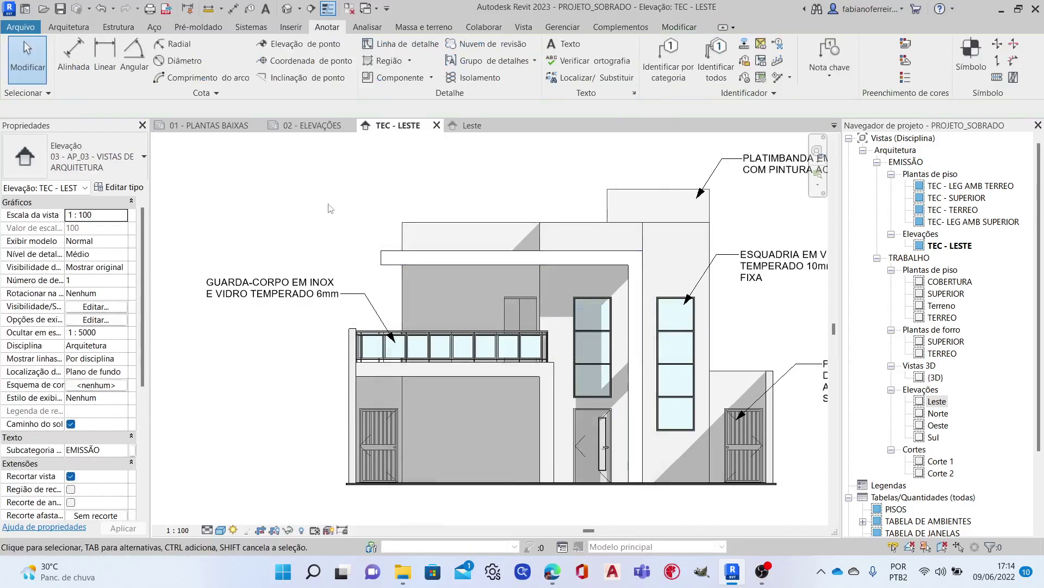
Give the horizontal wall above the ground floor a white solid-fill background override.
{"action": "left_click", "coordinate": [401, 374]}
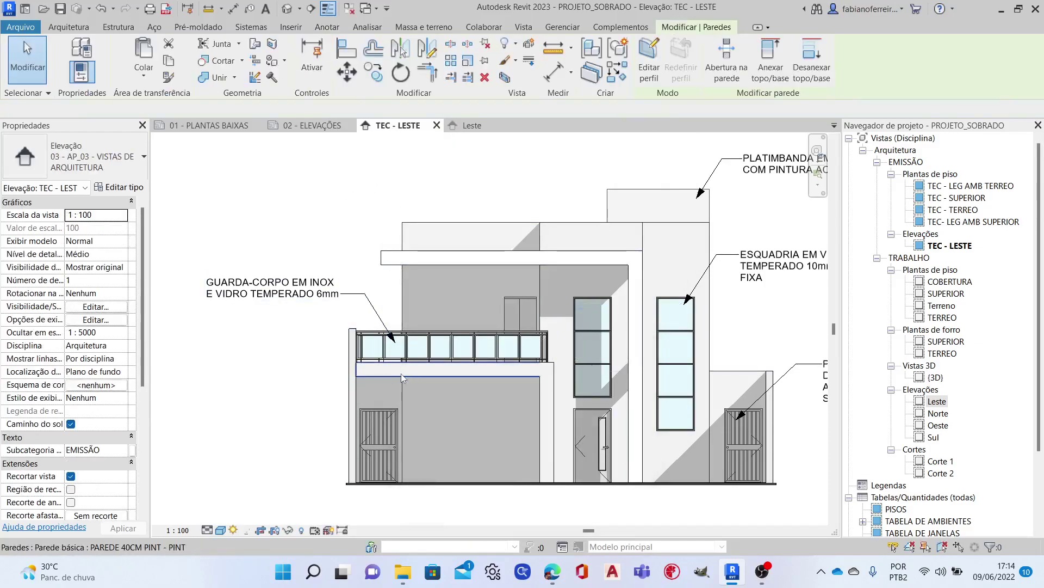
{"action": "right_click", "coordinate": [400, 373]}
{"action": "mouse_move", "coordinate": [452, 123]}
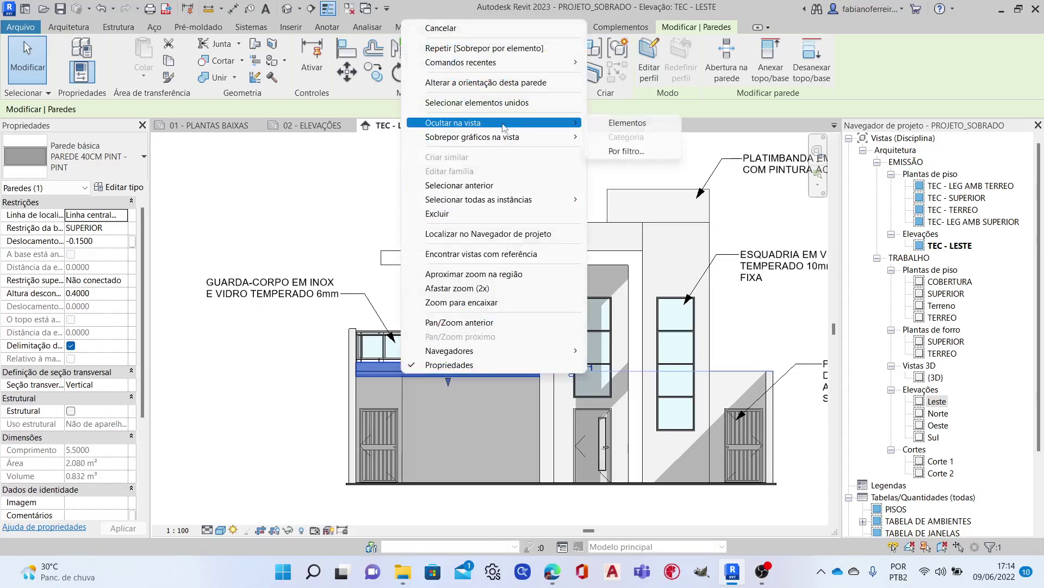
{"action": "left_click", "coordinate": [622, 126]}
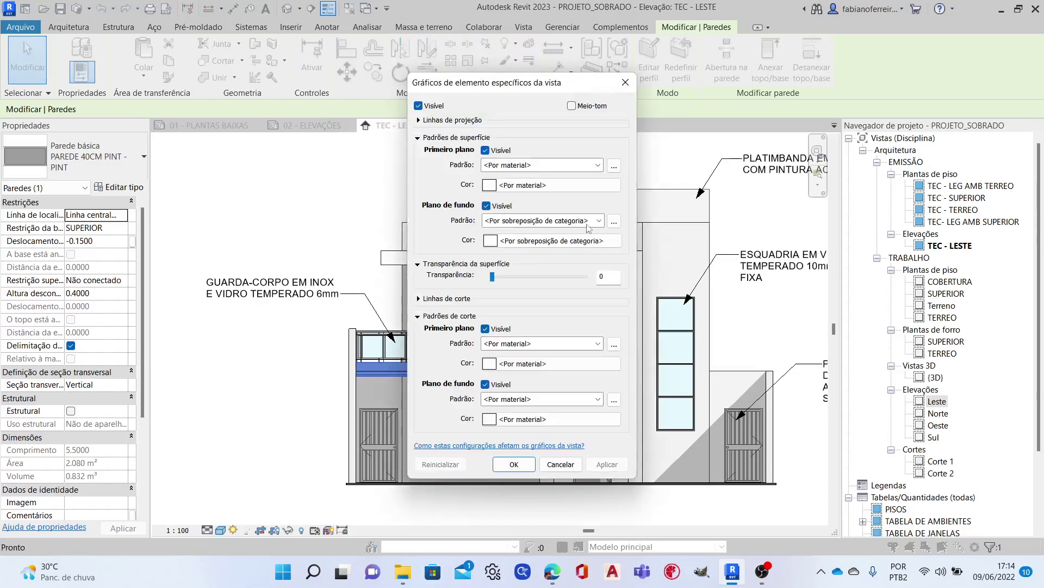
{"action": "left_click", "coordinate": [538, 223]}
{"action": "left_click", "coordinate": [544, 247]}
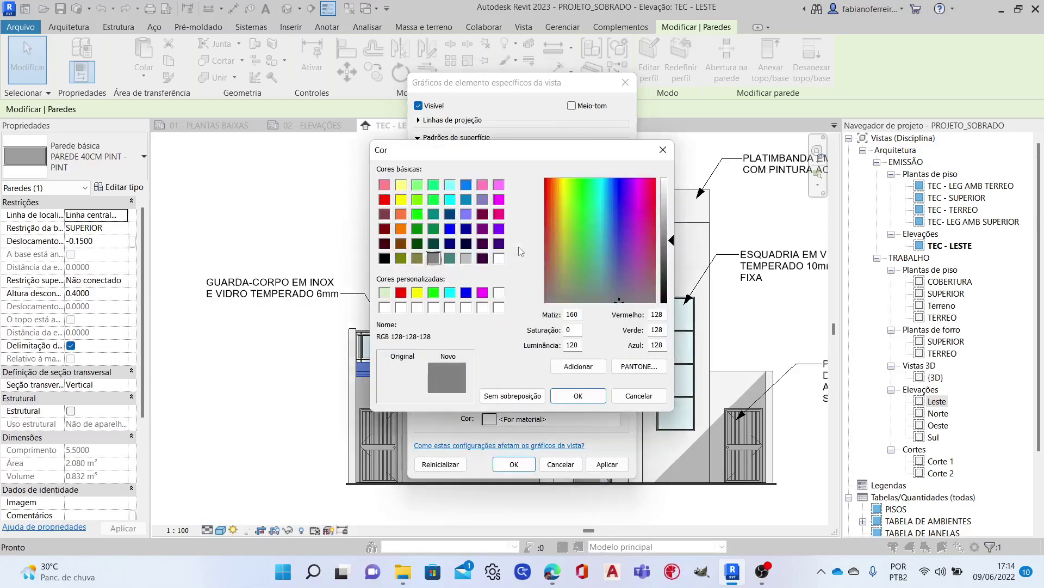
{"action": "left_click", "coordinate": [498, 258]}
{"action": "left_click", "coordinate": [596, 398]}
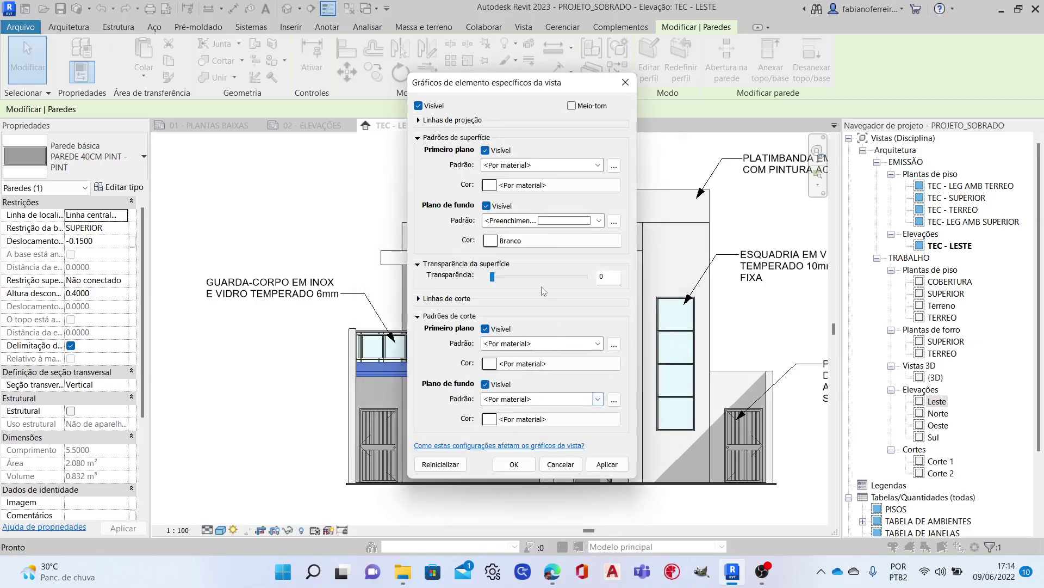
{"action": "left_click", "coordinate": [607, 464]}
{"action": "left_click", "coordinate": [515, 464]}
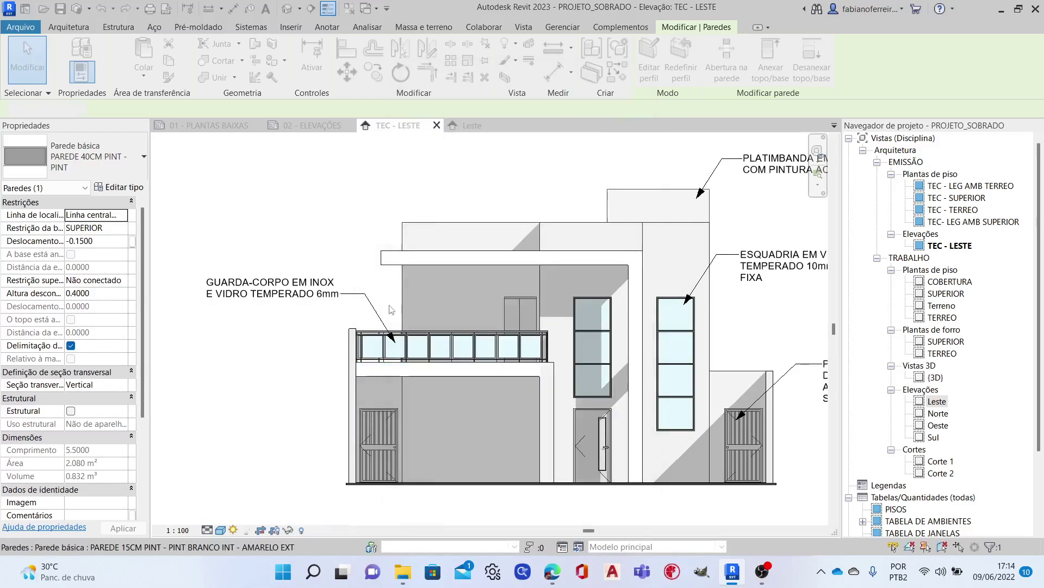
{"action": "left_click", "coordinate": [395, 231]}
After comparing with Leste, fill the wall strip beside the door solid white.
{"action": "left_click", "coordinate": [471, 125]}
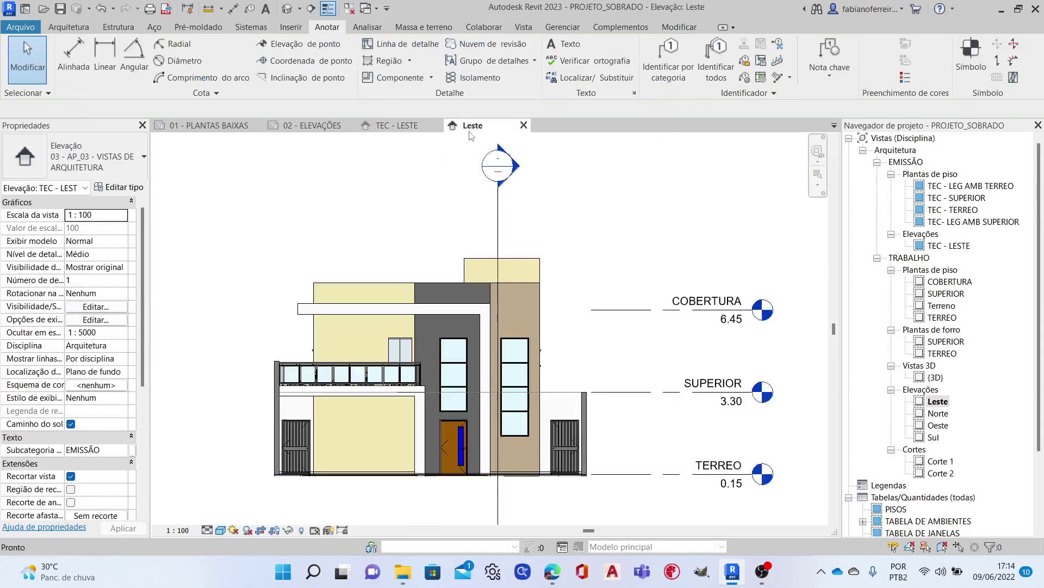
{"action": "left_click", "coordinate": [403, 126]}
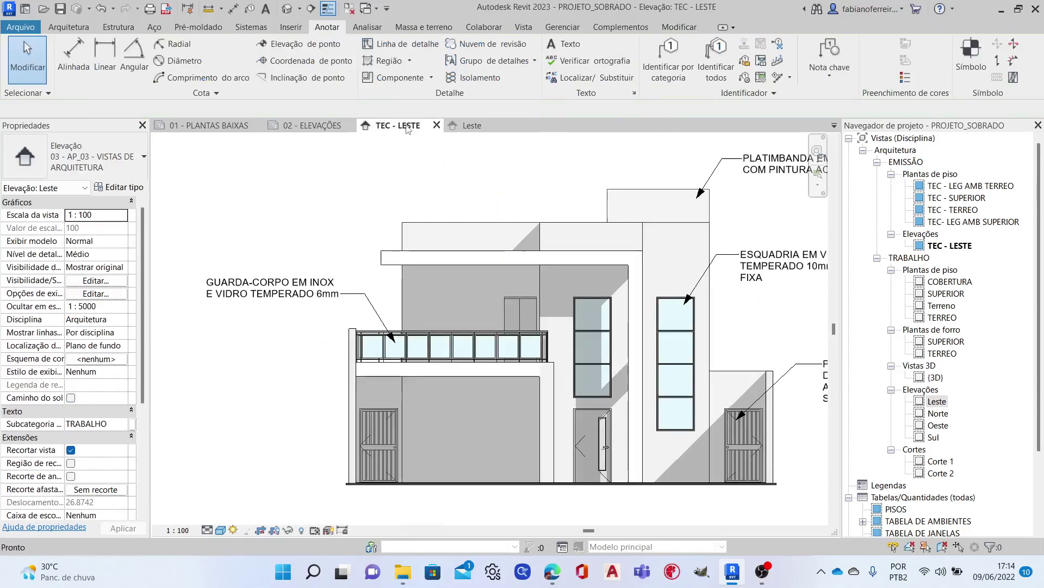
{"action": "left_click", "coordinate": [552, 412]}
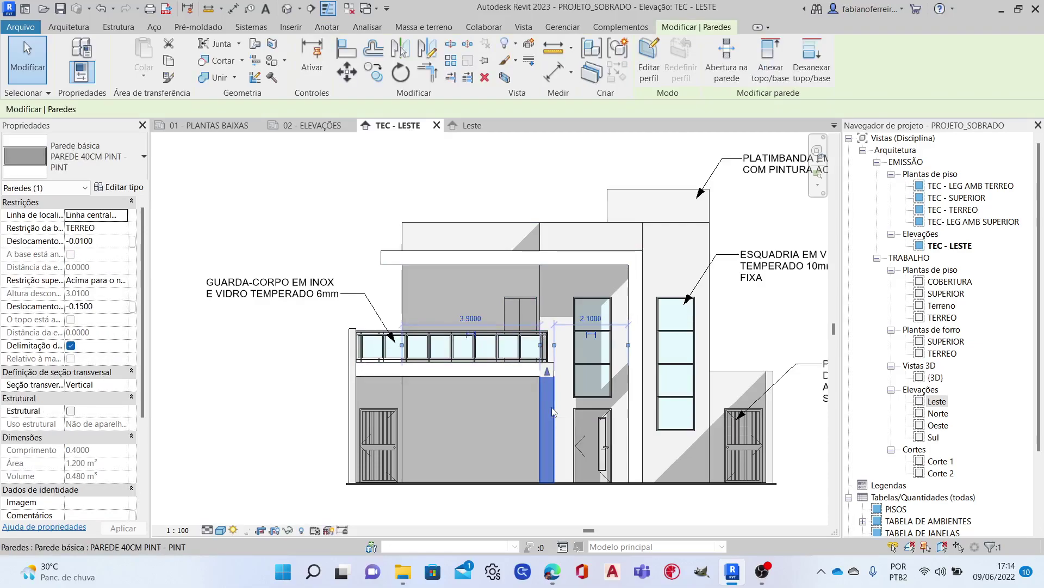
{"action": "right_click", "coordinate": [553, 412]}
{"action": "mouse_move", "coordinate": [622, 171]}
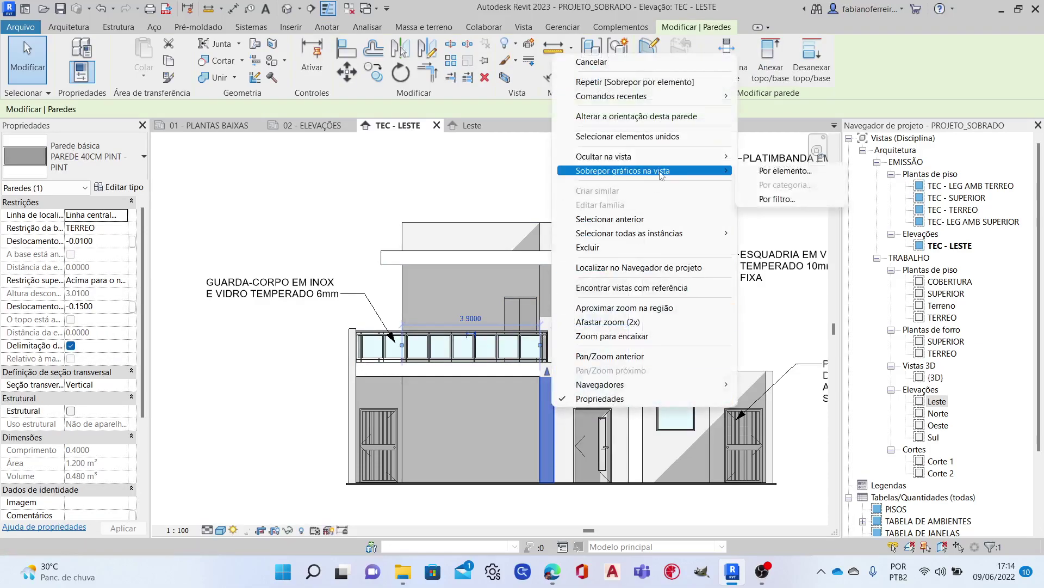
{"action": "left_click", "coordinate": [762, 172]}
{"action": "left_click", "coordinate": [537, 221]}
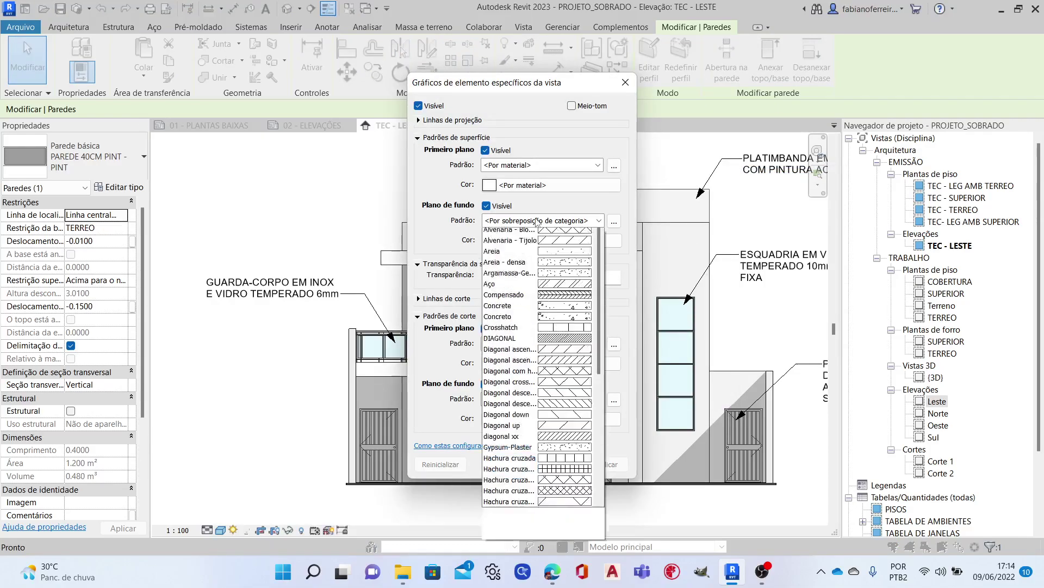
{"action": "left_click", "coordinate": [530, 245]}
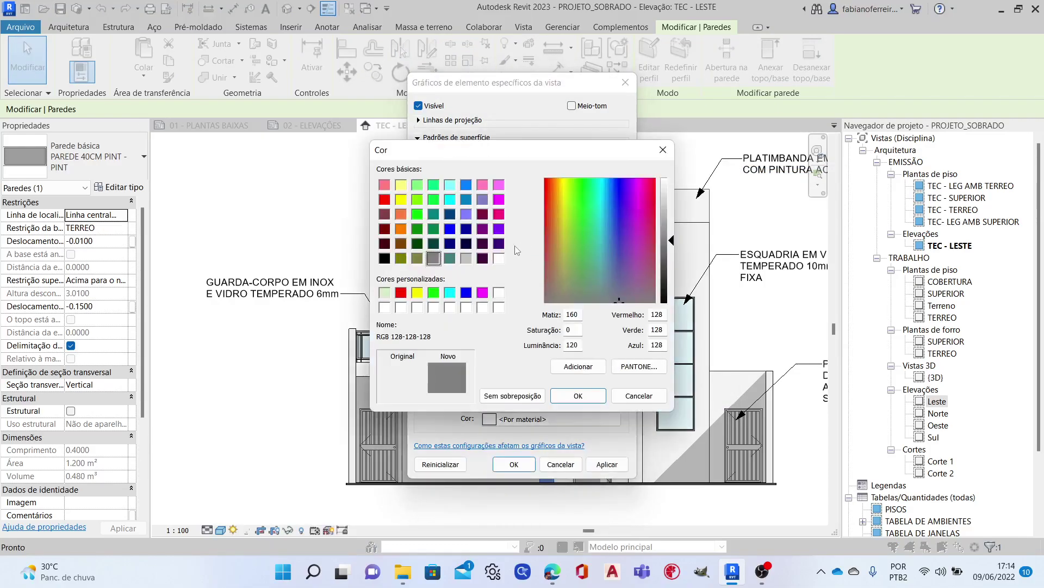
{"action": "left_click", "coordinate": [500, 259]}
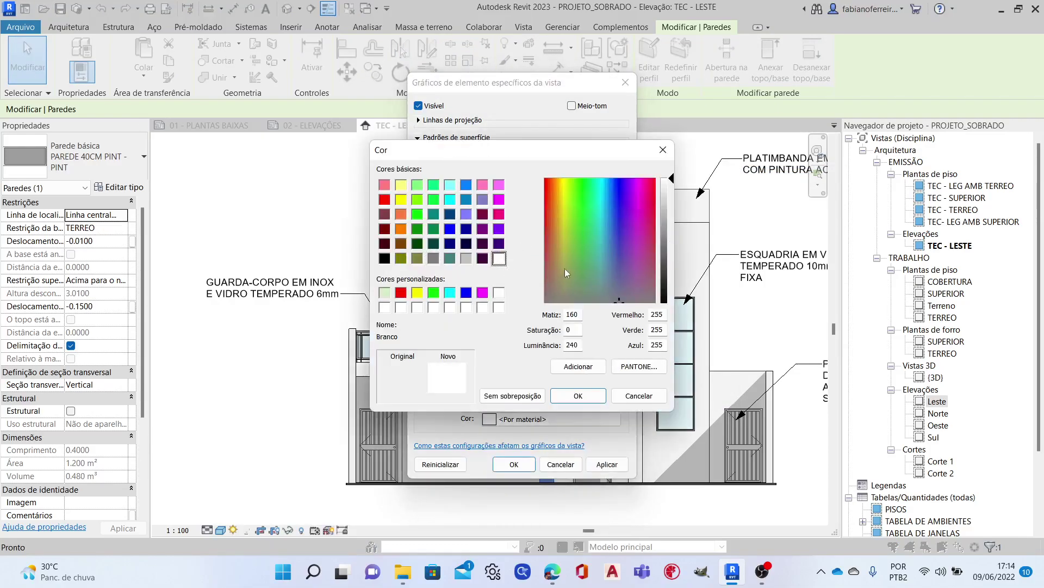
{"action": "left_click", "coordinate": [579, 400]}
{"action": "left_click", "coordinate": [514, 464]}
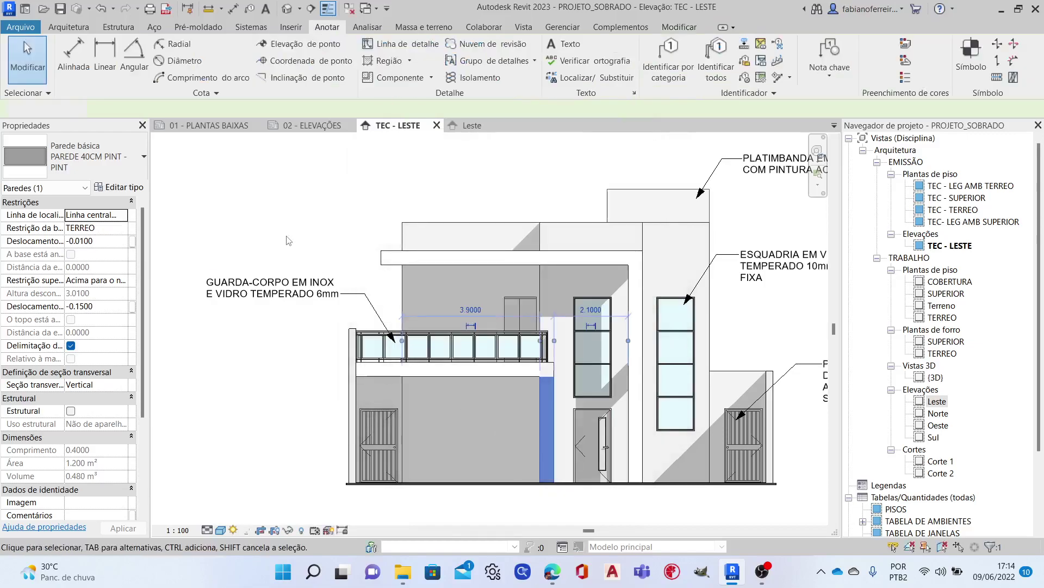
{"action": "left_click", "coordinate": [288, 240]}
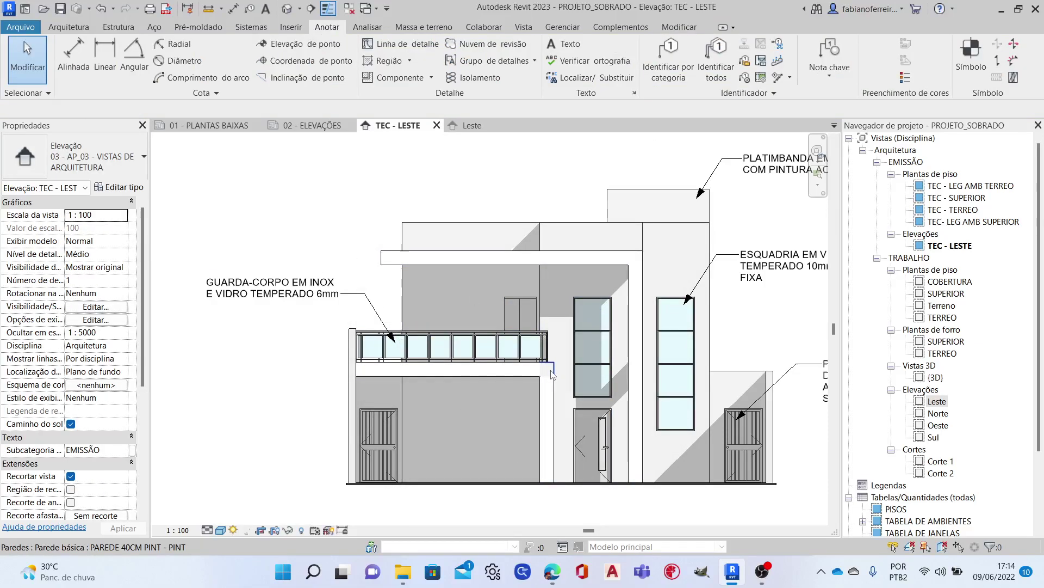
Fill the short wall piece above the strip solid white and zoom to fit the elevation.
{"action": "left_click", "coordinate": [551, 375]}
{"action": "right_click", "coordinate": [551, 374]}
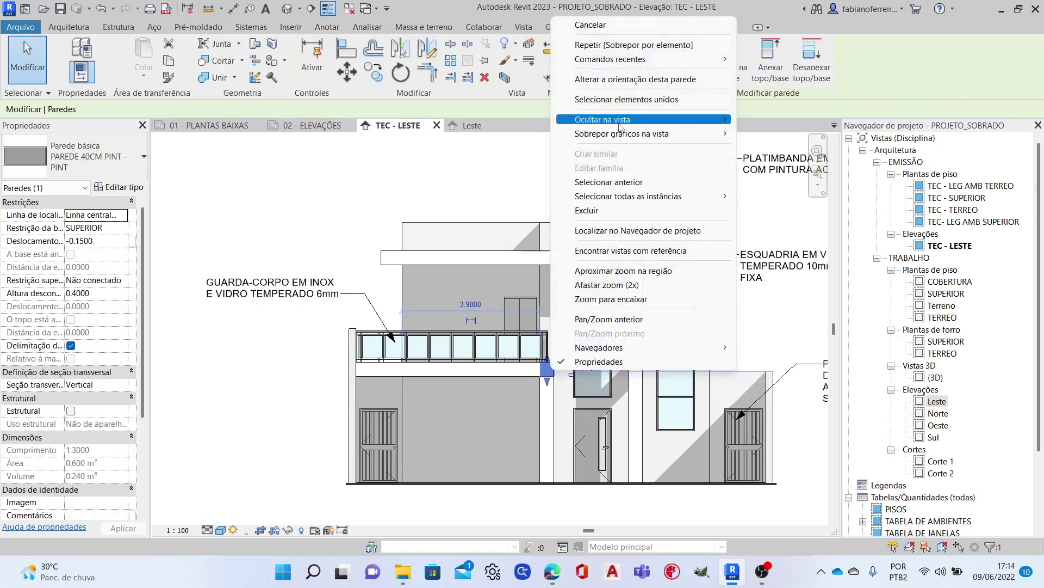
{"action": "mouse_move", "coordinate": [622, 134]}
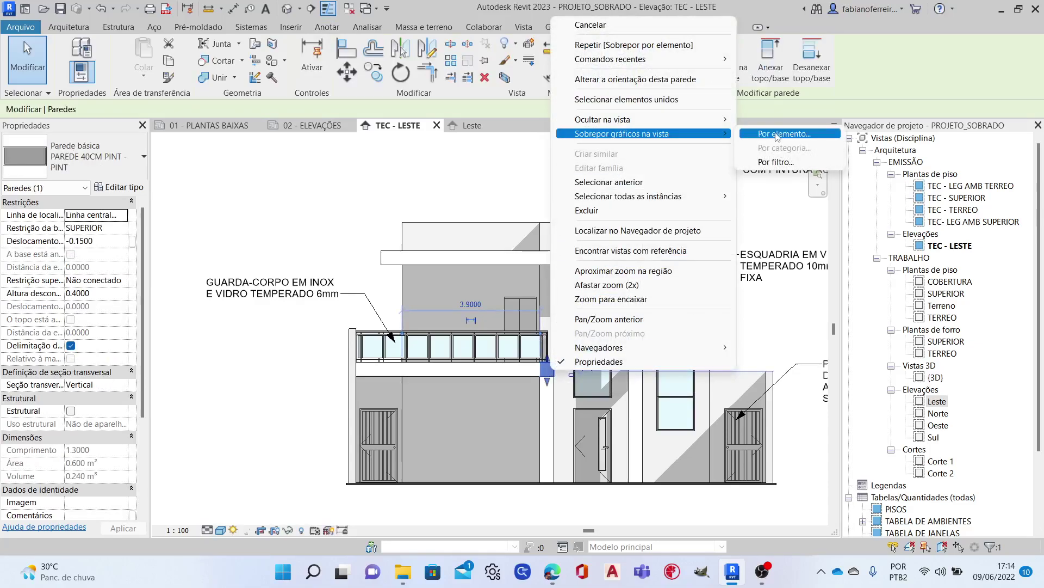
{"action": "left_click", "coordinate": [777, 134]}
{"action": "left_click", "coordinate": [524, 220]}
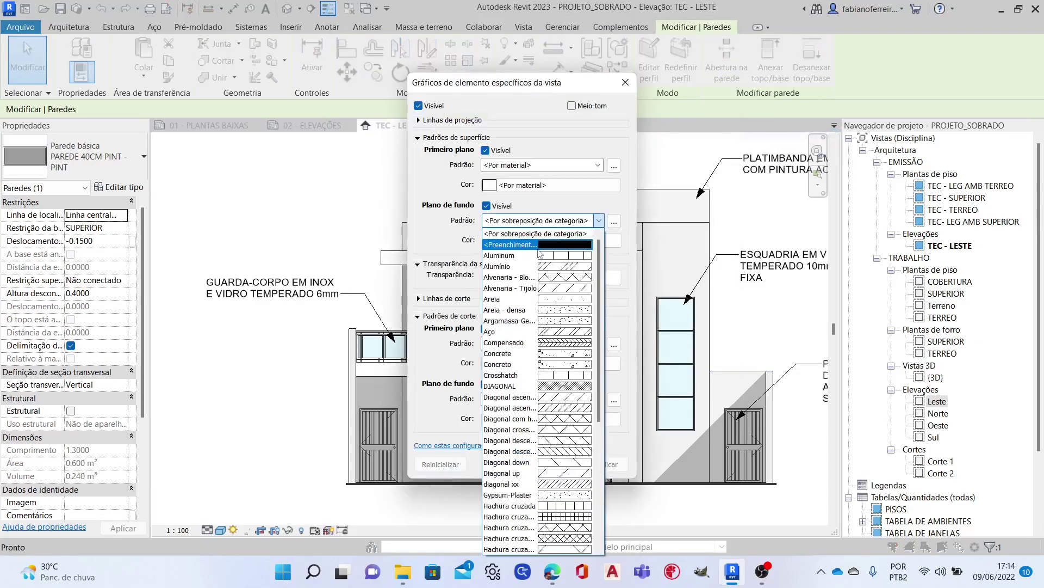
{"action": "left_click", "coordinate": [539, 246]}
{"action": "left_click", "coordinate": [490, 240]}
{"action": "left_click", "coordinate": [499, 258]}
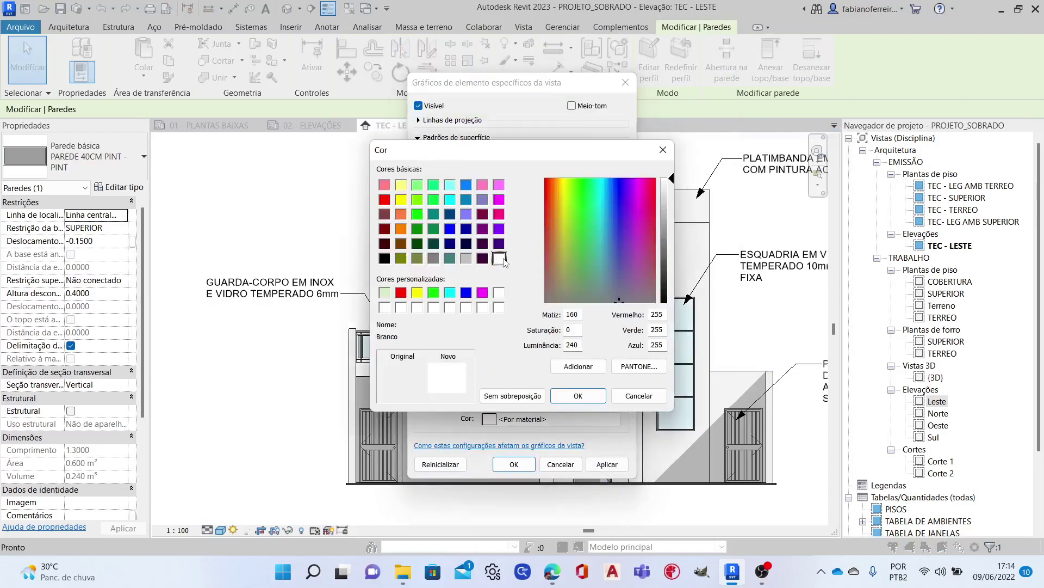
{"action": "left_click", "coordinate": [575, 394]}
{"action": "left_click", "coordinate": [513, 464]}
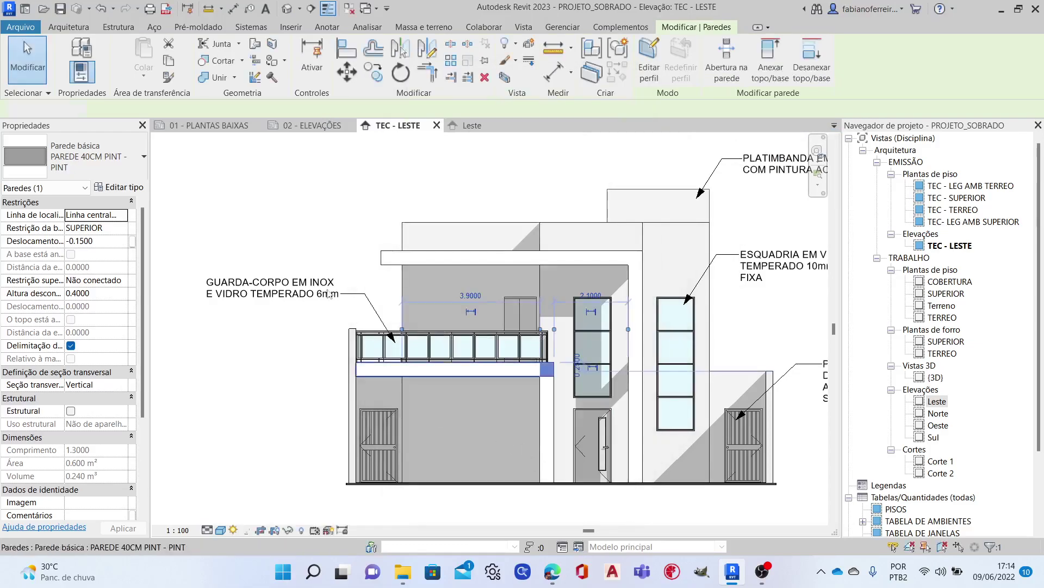
{"action": "key", "text": "Escape"}
{"action": "key", "text": "z"}
{"action": "key", "text": "f"}
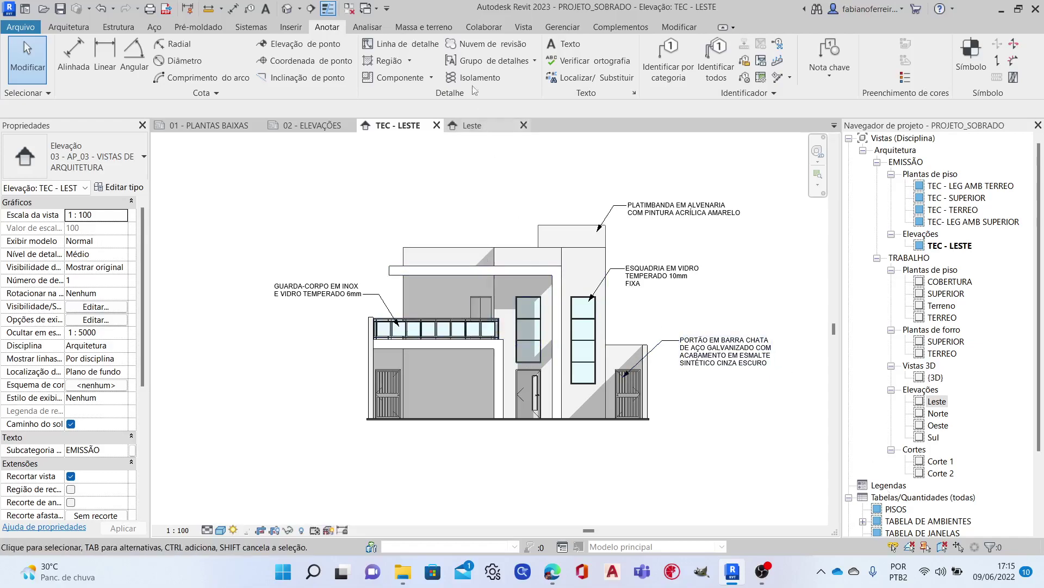
{"action": "left_click", "coordinate": [482, 126]}
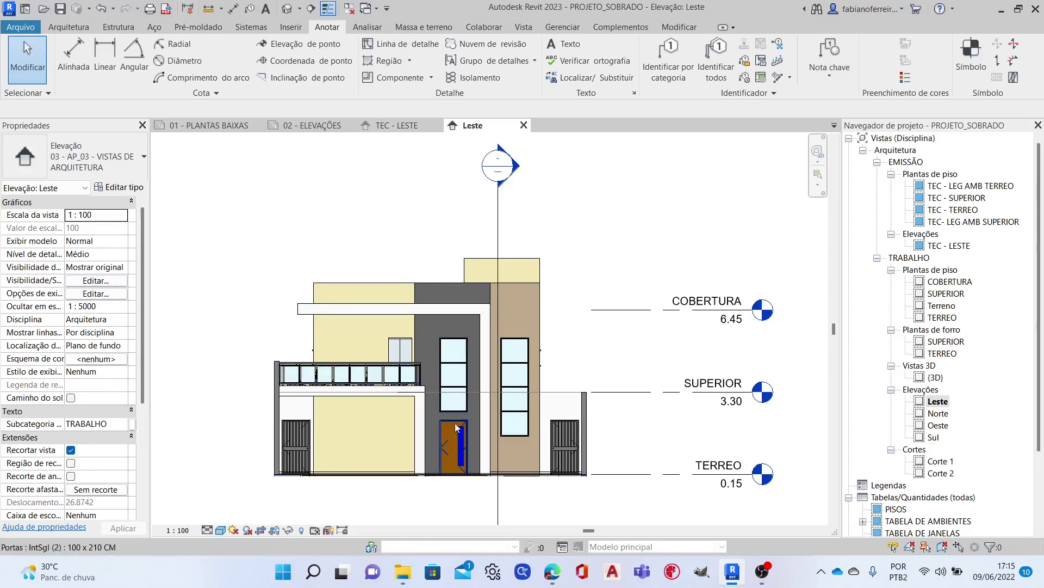
Override the top parapet wall's background to a solid grey fill (RGB 128-128-128).
{"action": "left_click", "coordinate": [397, 125]}
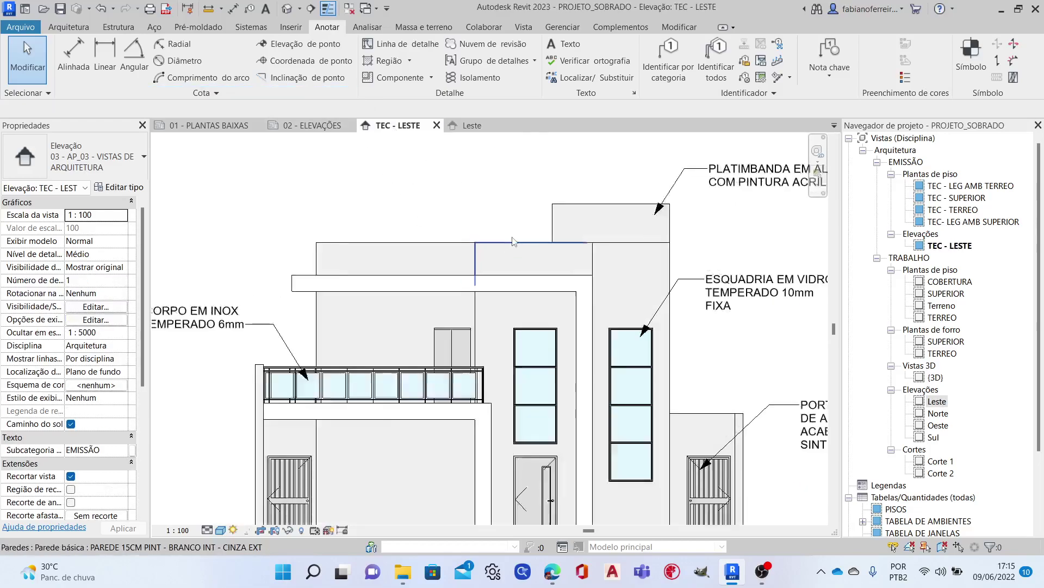
{"action": "left_click", "coordinate": [519, 249]}
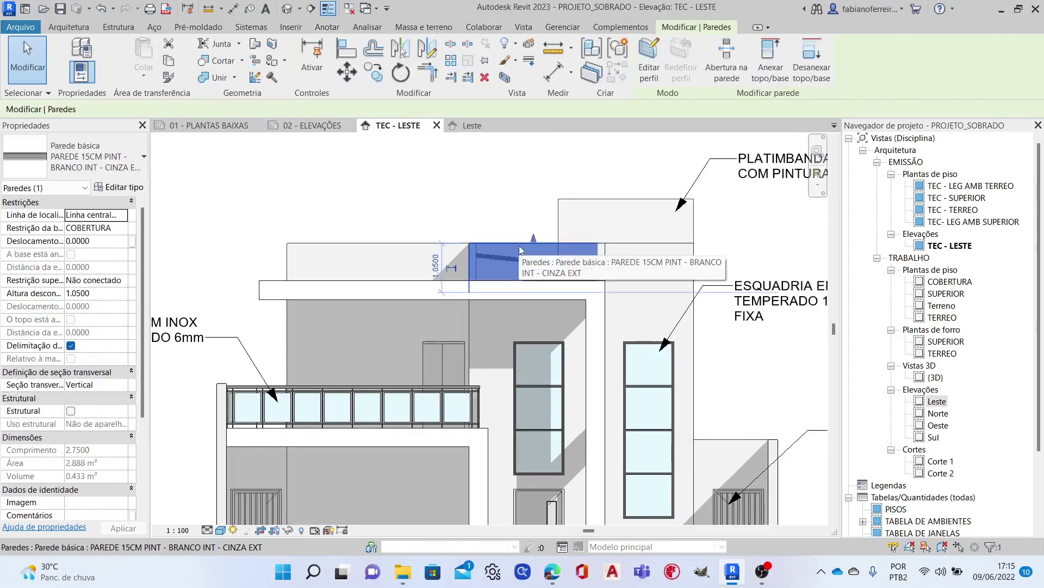
{"action": "right_click", "coordinate": [520, 249]}
{"action": "mouse_move", "coordinate": [591, 318]}
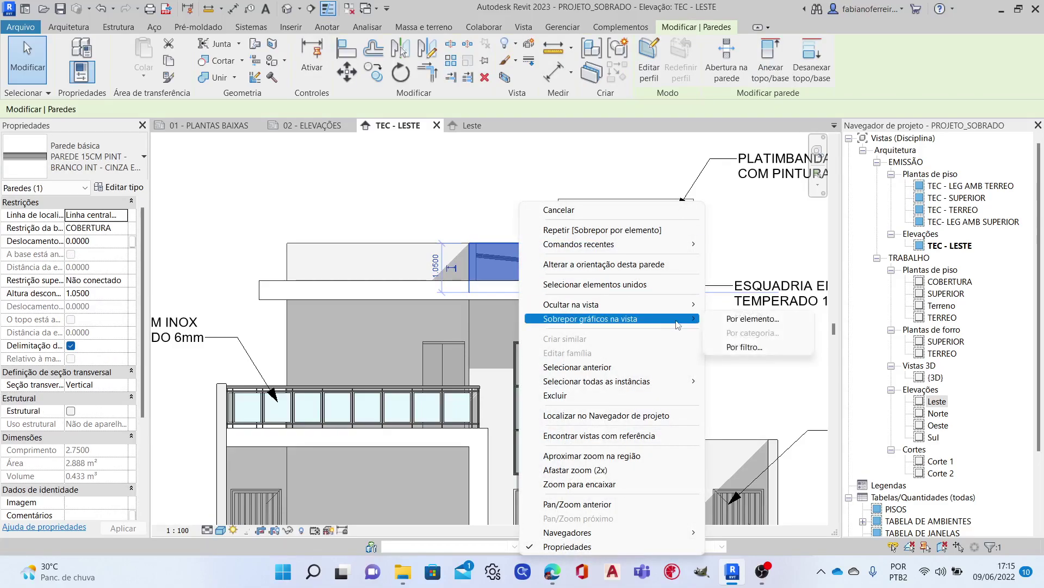
{"action": "left_click", "coordinate": [751, 318]}
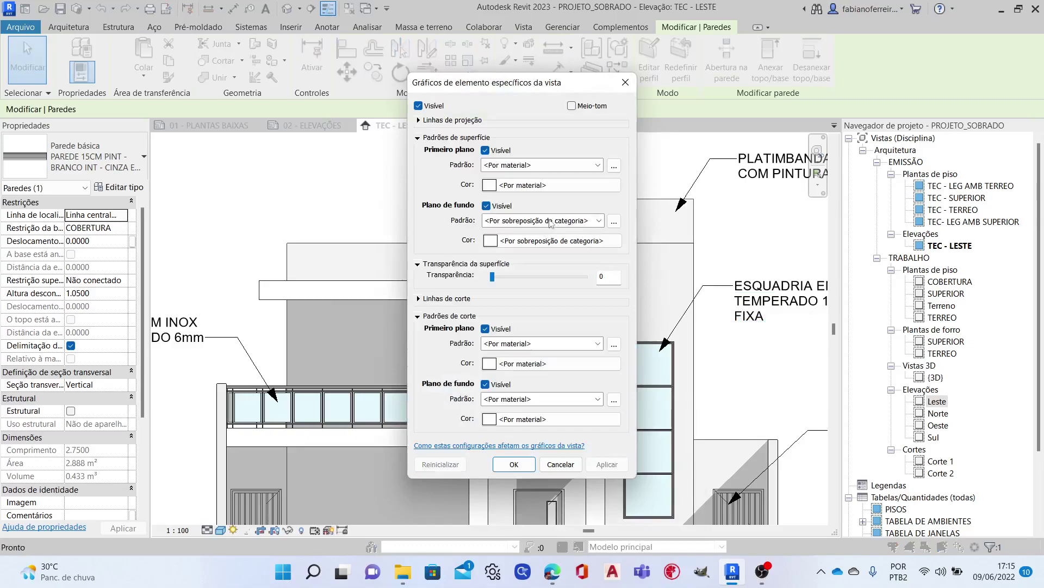
{"action": "left_click", "coordinate": [551, 223]}
{"action": "left_click", "coordinate": [552, 220]}
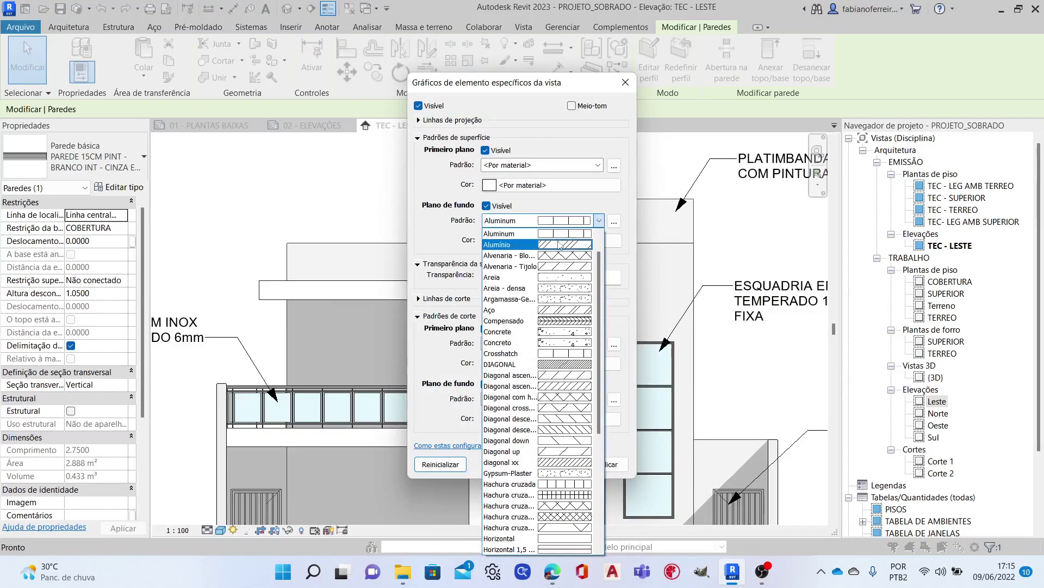
{"action": "scroll", "coordinate": [560, 245], "scroll_direction": "up", "scroll_amount": 1}
{"action": "left_click", "coordinate": [544, 234]}
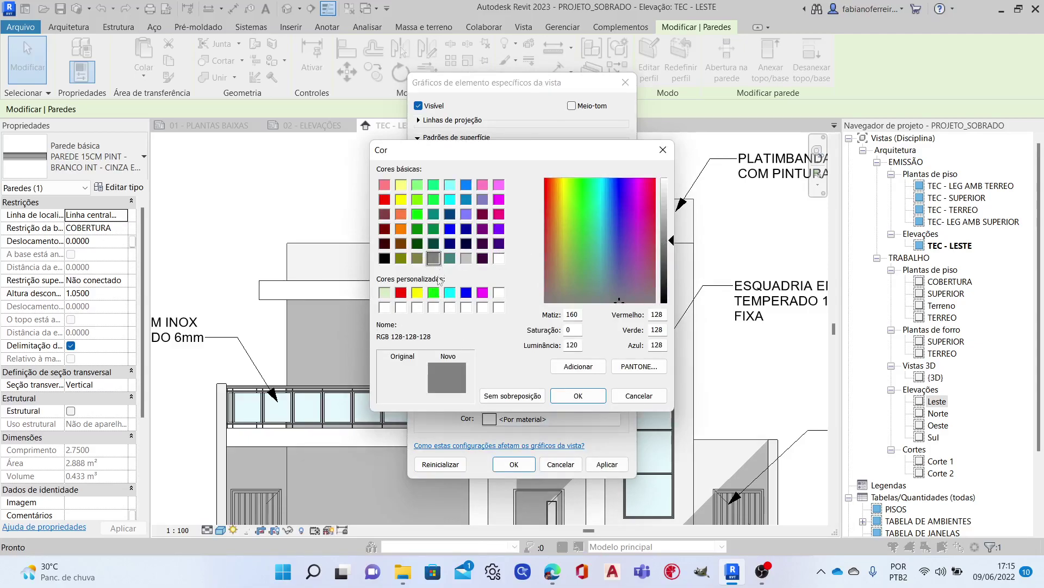
{"action": "left_click", "coordinate": [578, 395]}
{"action": "left_click", "coordinate": [515, 464]}
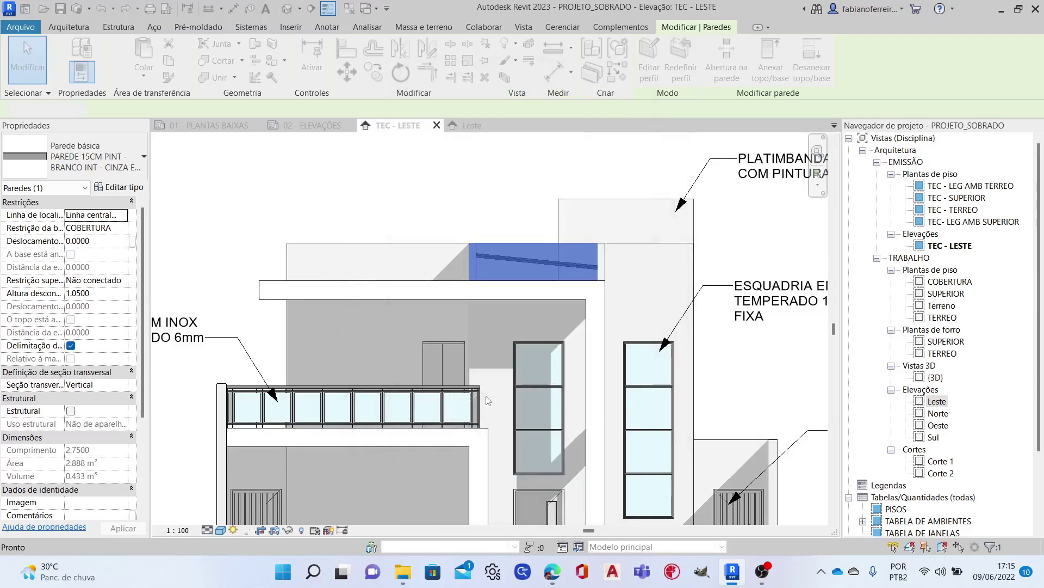
{"action": "left_click", "coordinate": [258, 189]}
{"action": "scroll", "coordinate": [568, 245], "scroll_direction": "down", "scroll_amount": 4}
{"action": "scroll", "coordinate": [567, 246], "scroll_direction": "up", "scroll_amount": 2}
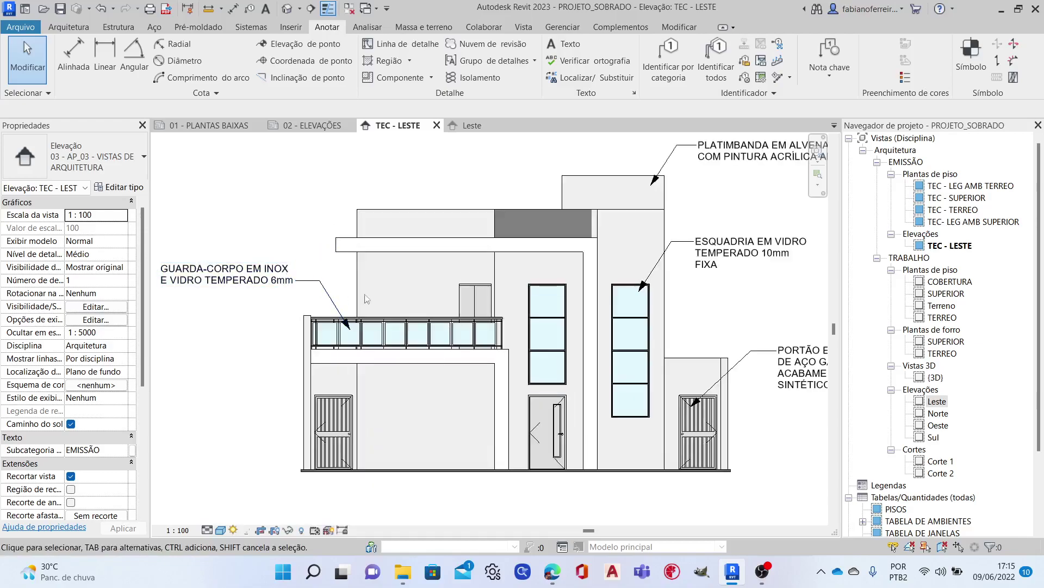
{"action": "scroll", "coordinate": [567, 245], "scroll_direction": "up", "scroll_amount": 1}
Give the small wall beside the parapet a solid grey RGB 128-128-128 background fill.
{"action": "left_click", "coordinate": [596, 217]}
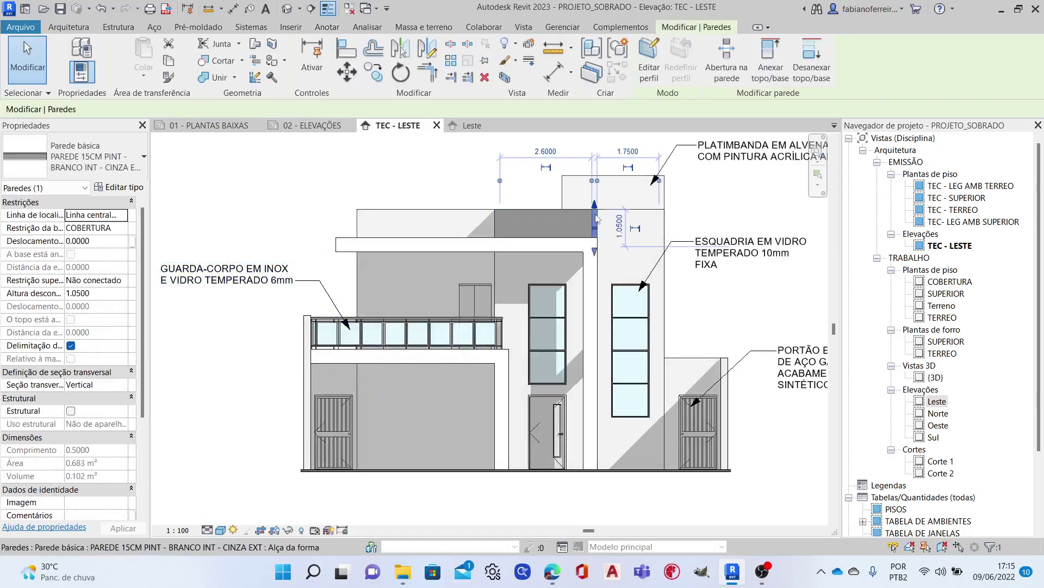
{"action": "right_click", "coordinate": [596, 217]}
{"action": "mouse_move", "coordinate": [667, 291]}
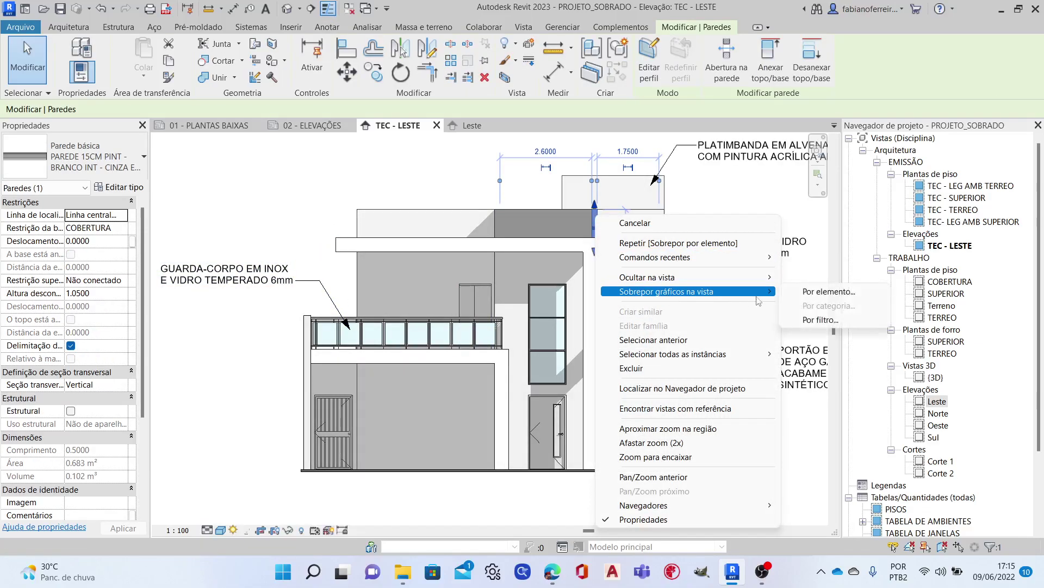
{"action": "left_click", "coordinate": [812, 298]}
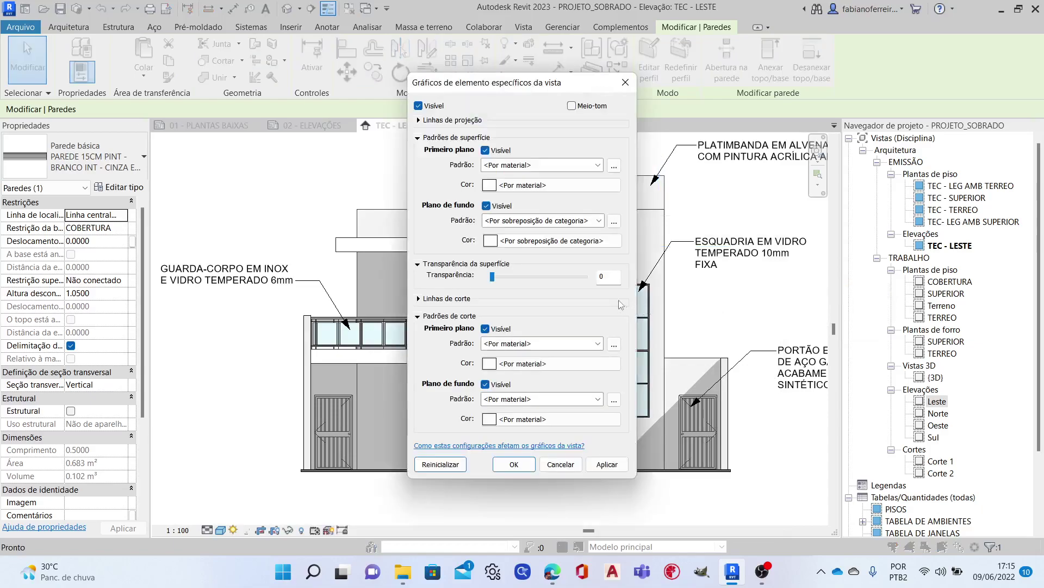
{"action": "left_click", "coordinate": [530, 220]}
{"action": "left_click", "coordinate": [542, 243]}
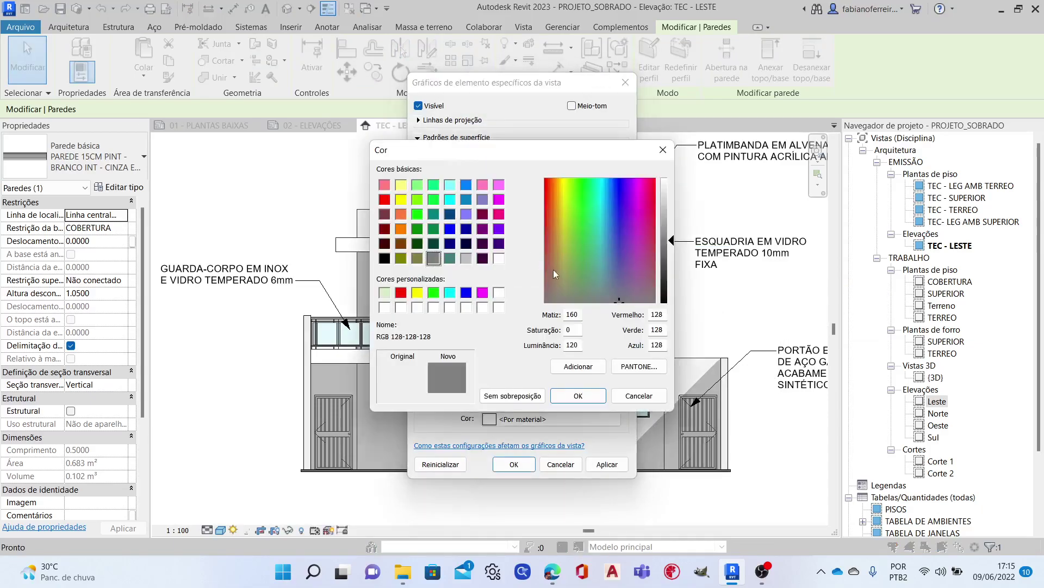
{"action": "left_click", "coordinate": [578, 396]}
{"action": "left_click", "coordinate": [528, 463]}
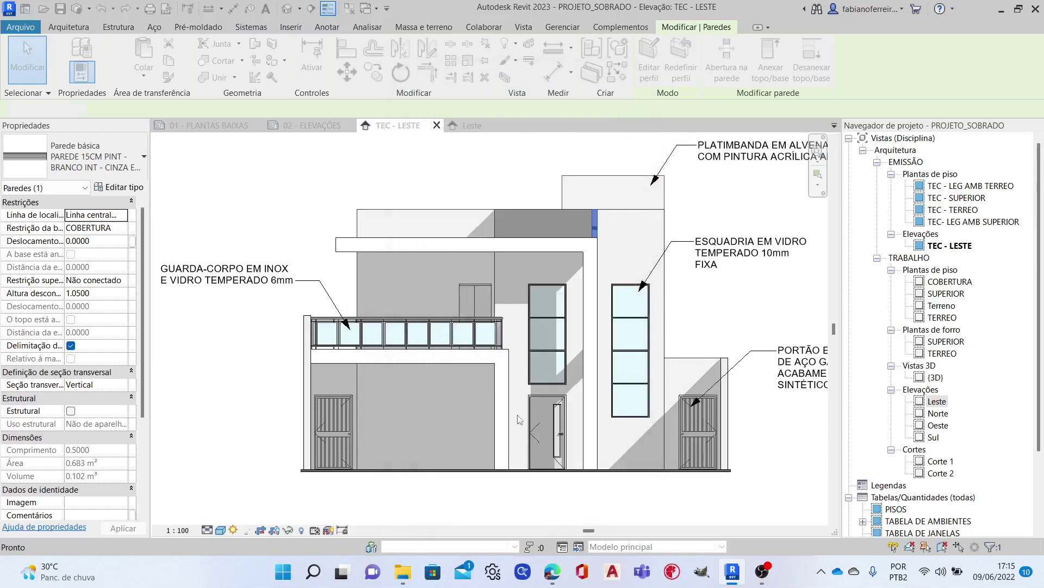
{"action": "key", "text": "Escape"}
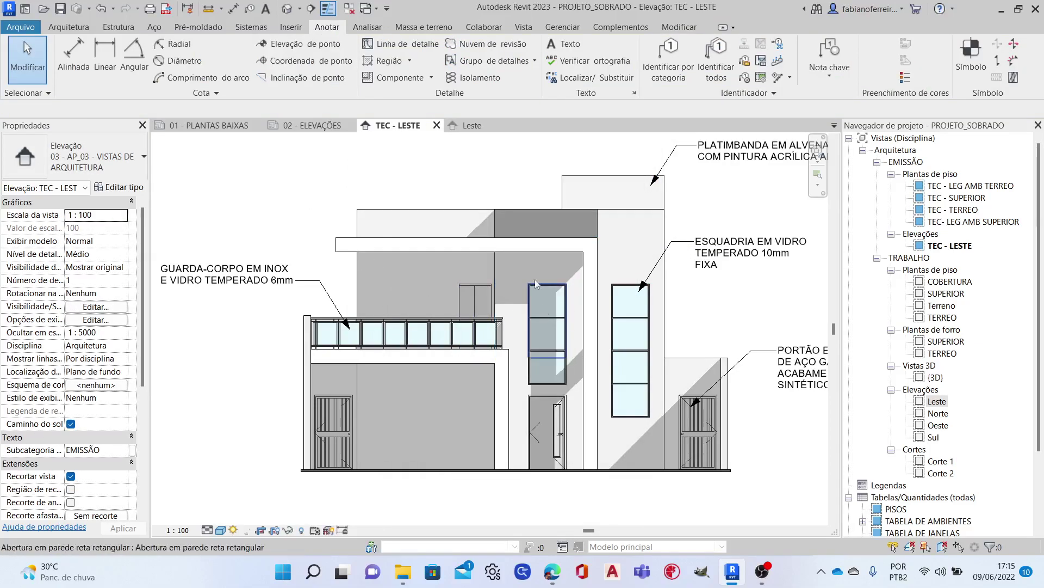
Give the wall around the upper window a solid gray background fill override in this view.
{"action": "left_click", "coordinate": [495, 270]}
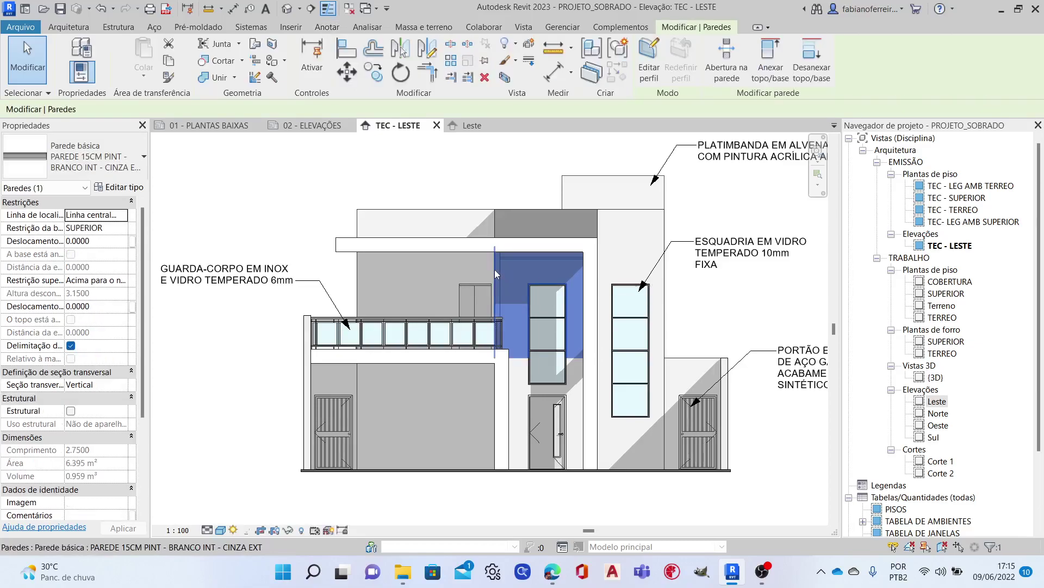
{"action": "right_click", "coordinate": [496, 272]}
{"action": "mouse_move", "coordinate": [565, 318]}
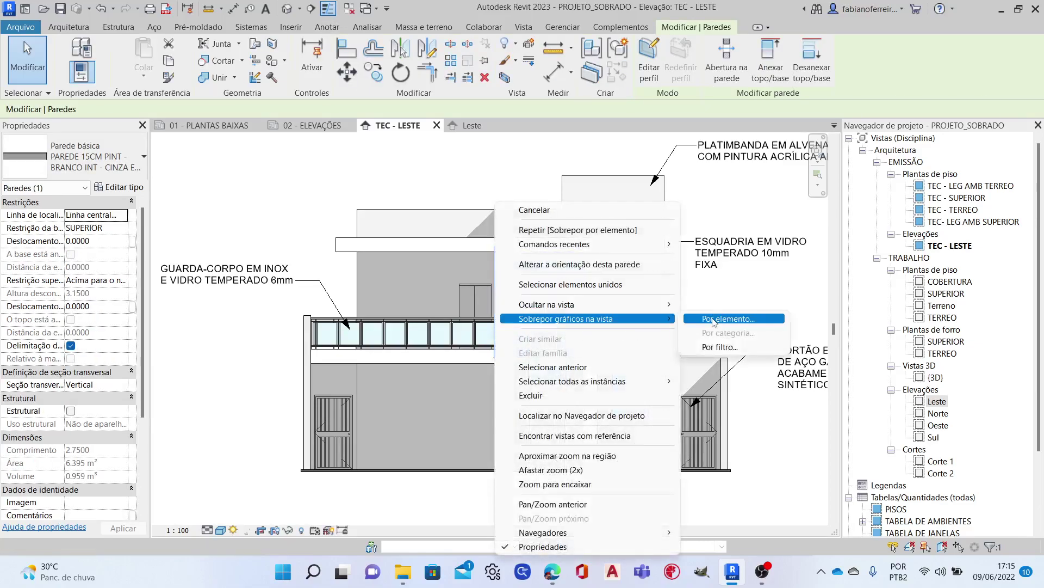
{"action": "left_click", "coordinate": [700, 322]}
{"action": "left_click", "coordinate": [526, 224]}
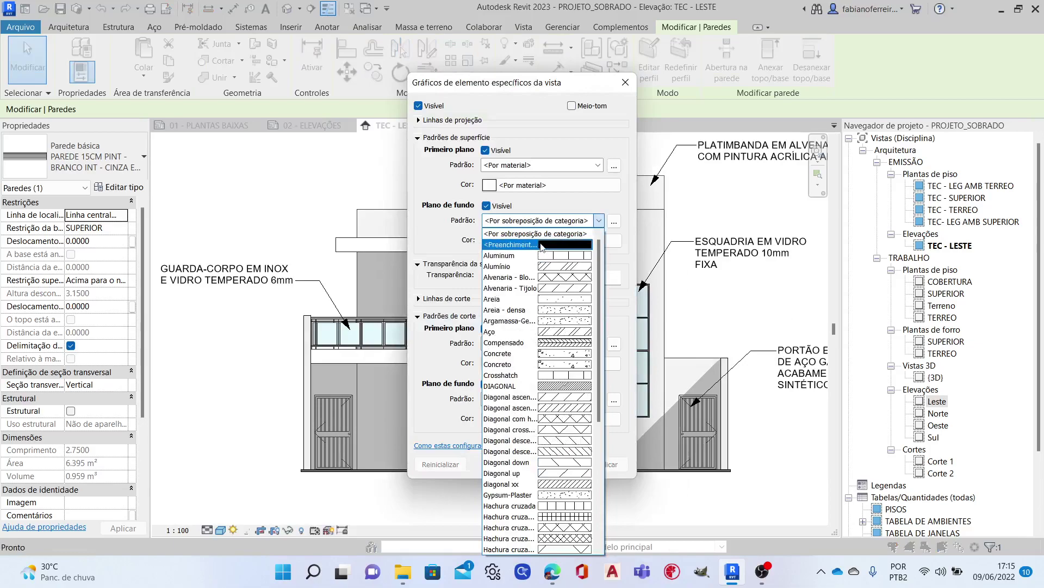
{"action": "left_click", "coordinate": [524, 245]}
{"action": "left_click", "coordinate": [577, 395]}
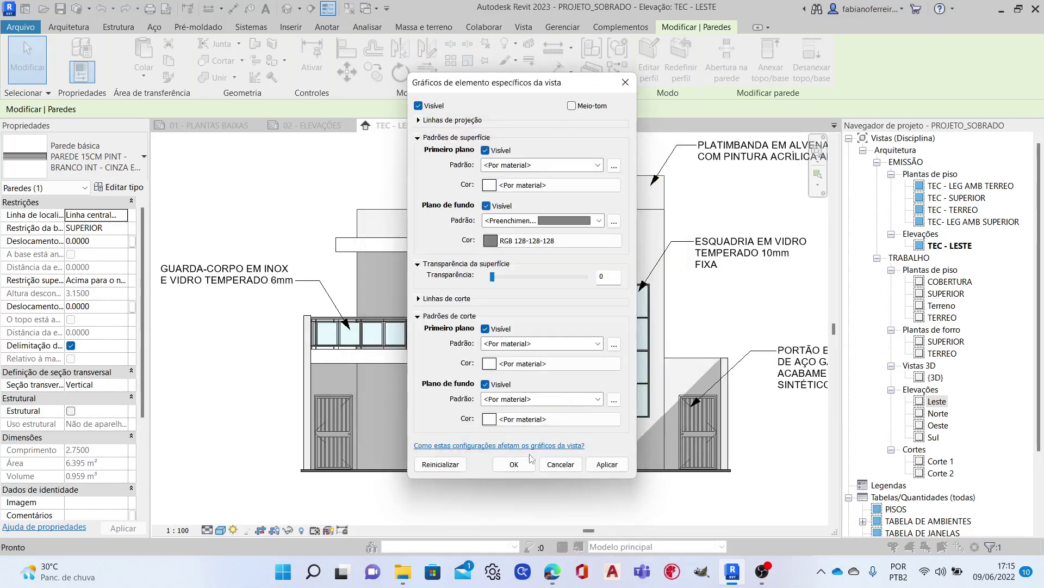
{"action": "left_click", "coordinate": [514, 464]}
{"action": "left_click", "coordinate": [642, 503]}
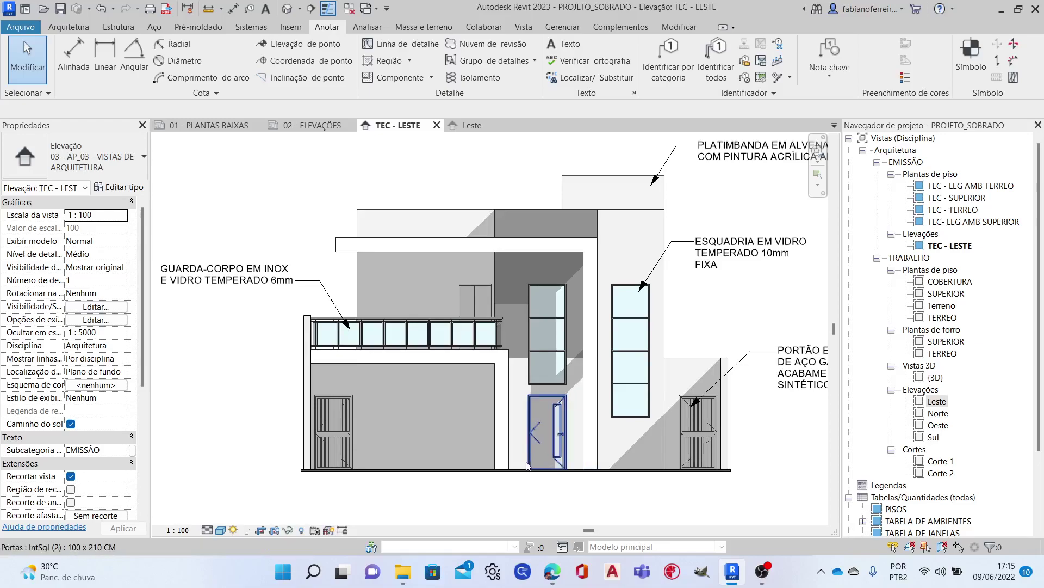
Give the wall beside the entrance door a solid gray (128-128-128) background fill override.
{"action": "scroll", "coordinate": [525, 365], "scroll_direction": "up", "scroll_amount": 2}
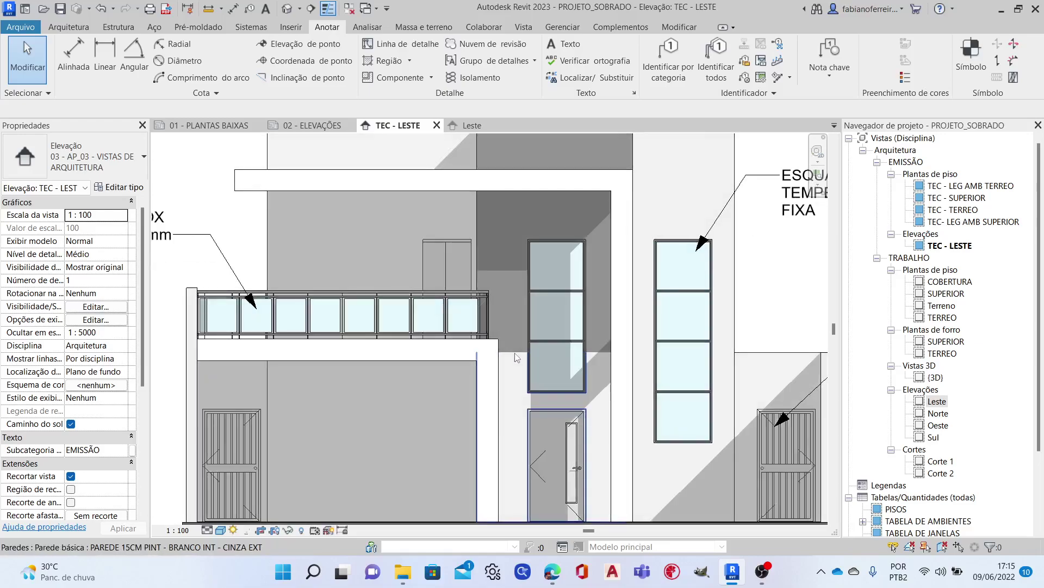
{"action": "left_click", "coordinate": [518, 357]}
{"action": "right_click", "coordinate": [519, 357]}
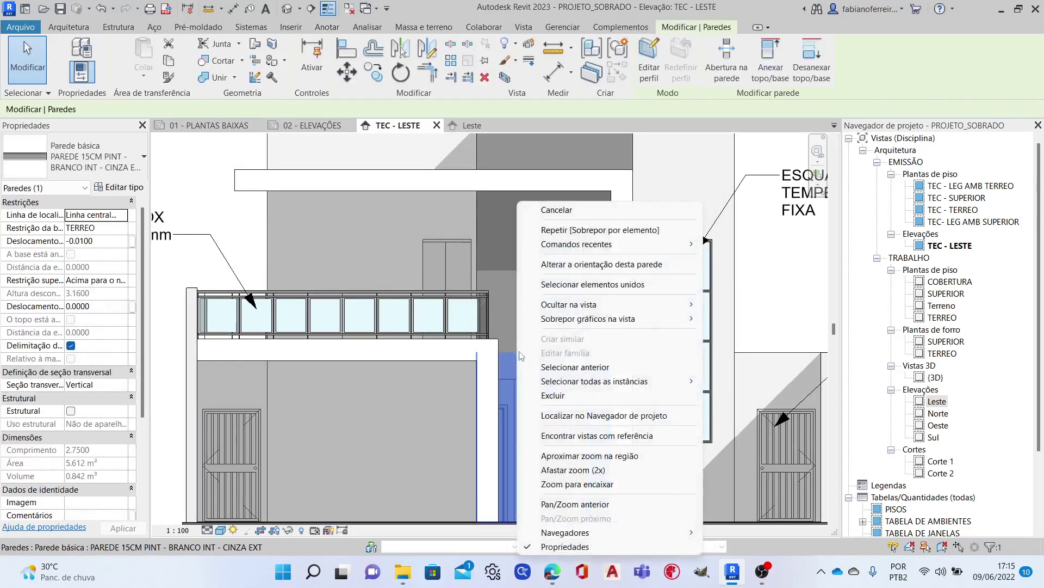
{"action": "left_click", "coordinate": [751, 318]}
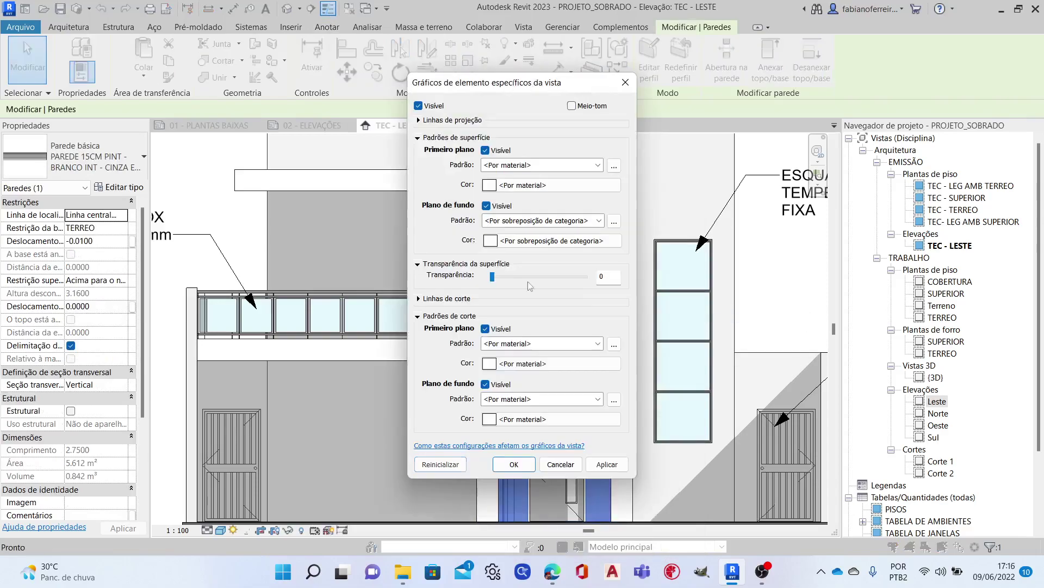
{"action": "left_click", "coordinate": [516, 221]}
{"action": "left_click", "coordinate": [510, 245]}
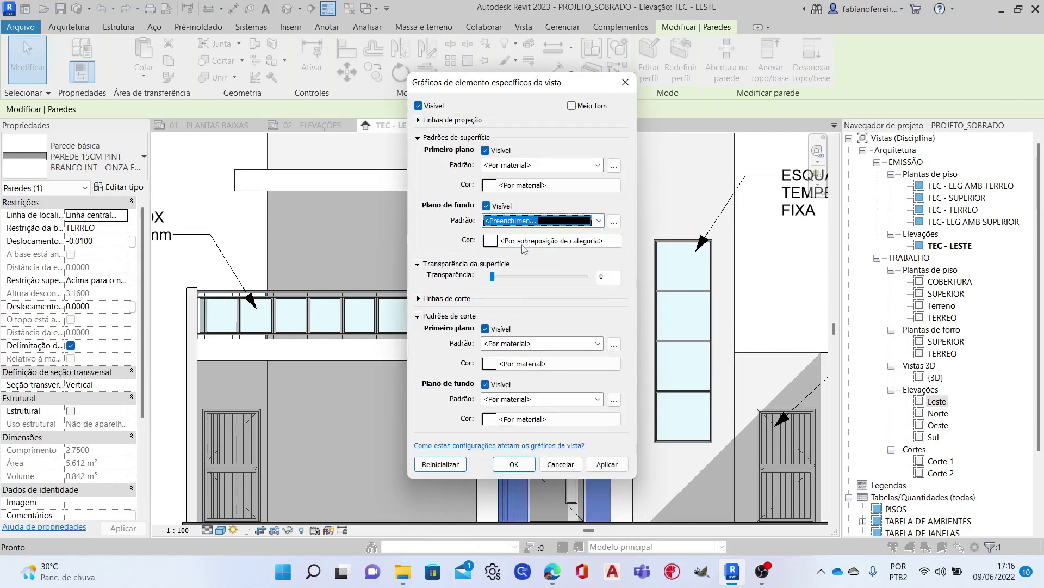
{"action": "left_click", "coordinate": [573, 419]}
{"action": "left_click", "coordinate": [514, 464]}
{"action": "key", "text": "Escape"}
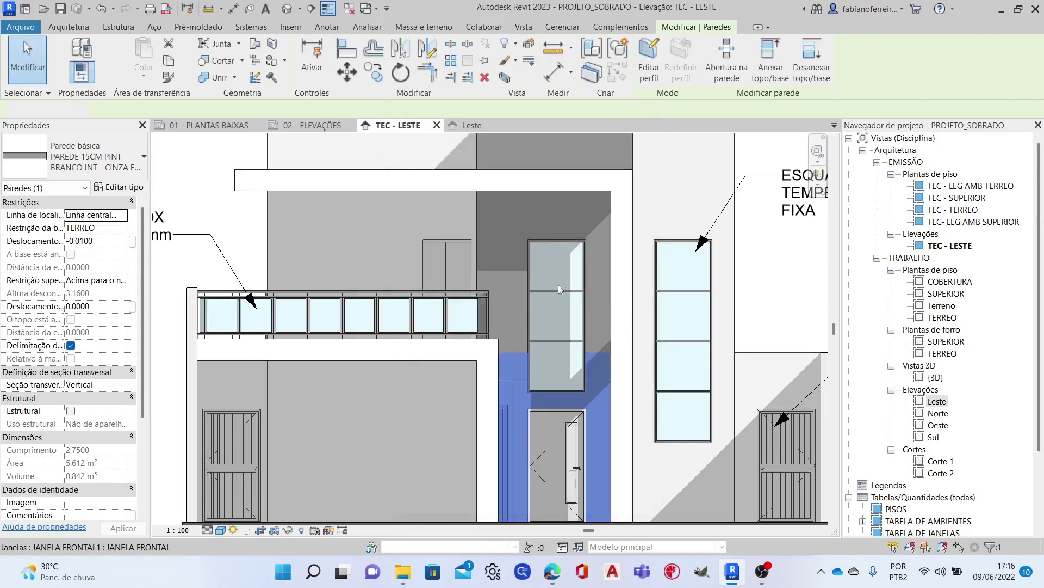
{"action": "scroll", "coordinate": [558, 285], "scroll_direction": "down", "scroll_amount": 3}
{"action": "scroll", "coordinate": [452, 262], "scroll_direction": "down", "scroll_amount": 3}
{"action": "left_click", "coordinate": [369, 206]}
Move the east elevation viewport right and down on sheet 02 - ELEVAÇÕES.
{"action": "scroll", "coordinate": [708, 283], "scroll_direction": "up", "scroll_amount": 2}
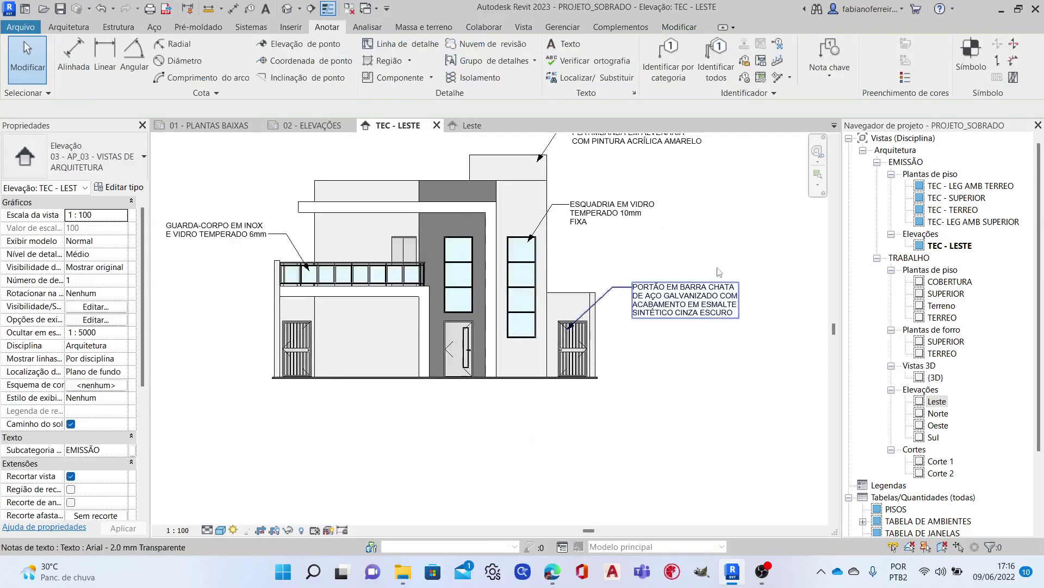
{"action": "middle_click_drag", "start_coordinate": [745, 259], "coordinate": [771, 302]}
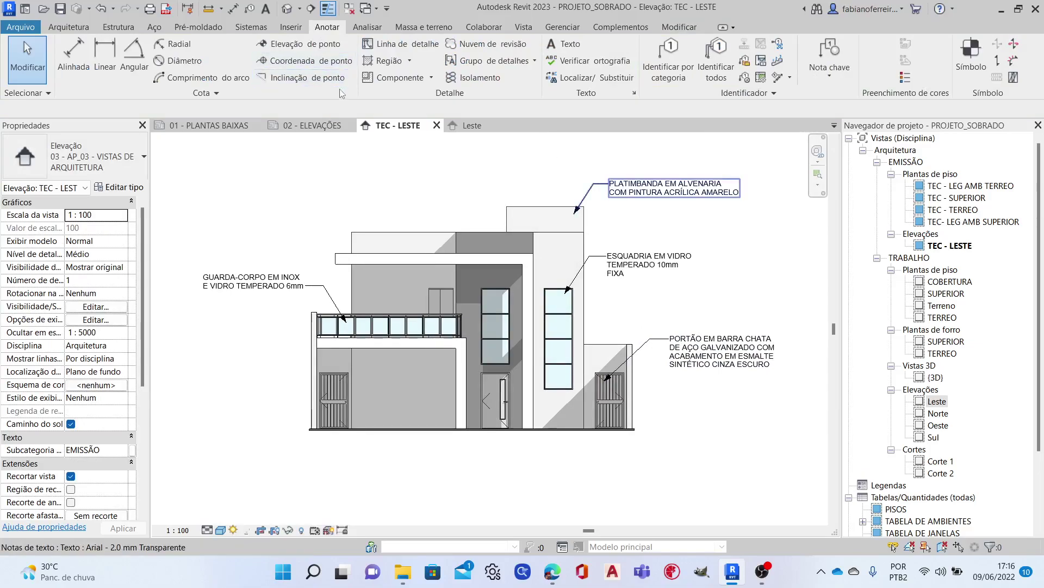
{"action": "left_click", "coordinate": [312, 125]}
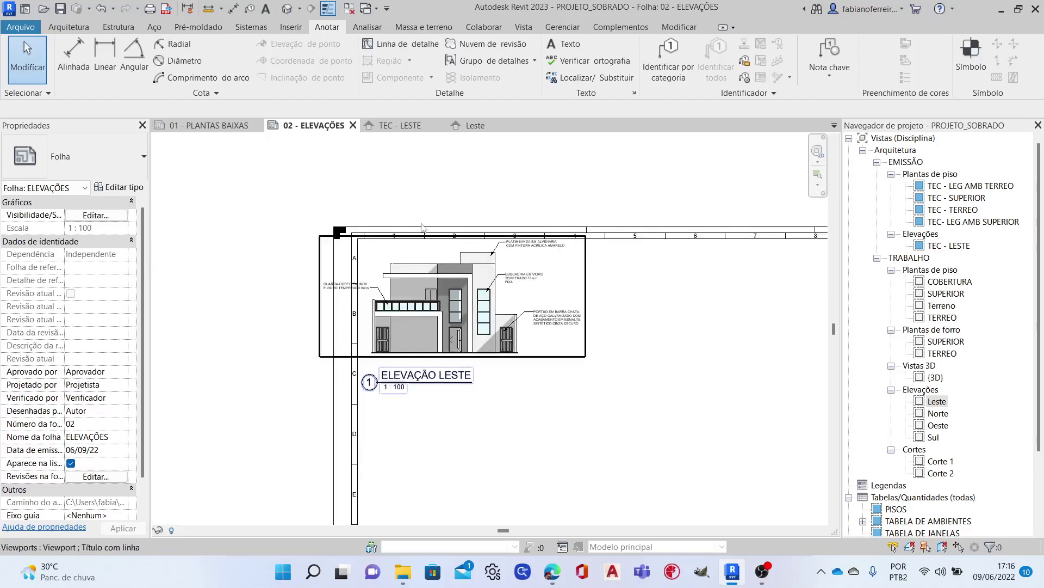
{"action": "scroll", "coordinate": [434, 274], "scroll_direction": "up", "scroll_amount": 2}
{"action": "scroll", "coordinate": [405, 234], "scroll_direction": "down", "scroll_amount": 2}
{"action": "left_click", "coordinate": [425, 329]}
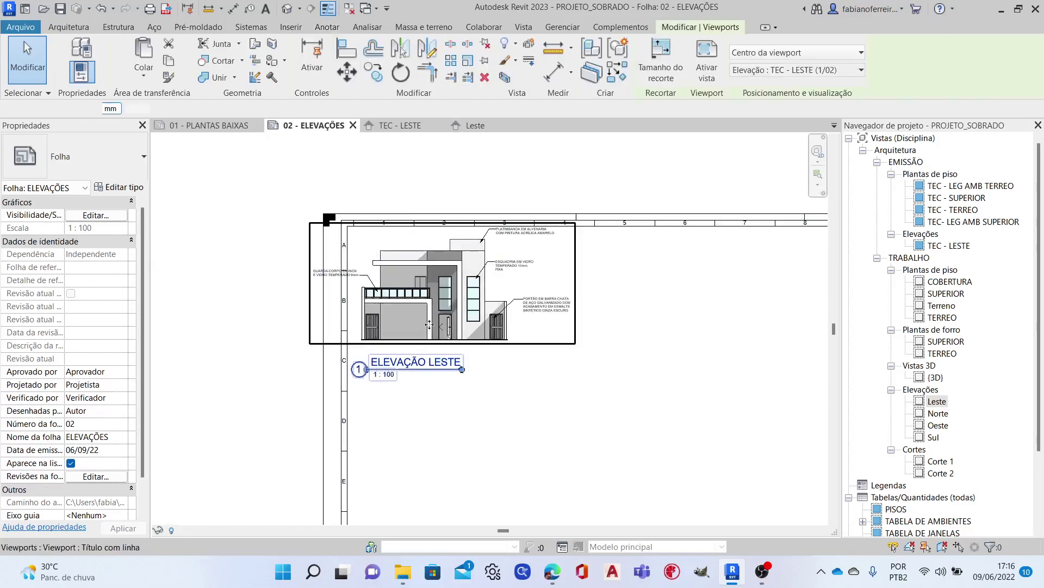
{"action": "left_click_drag", "start_coordinate": [498, 353], "coordinate": [536, 360]}
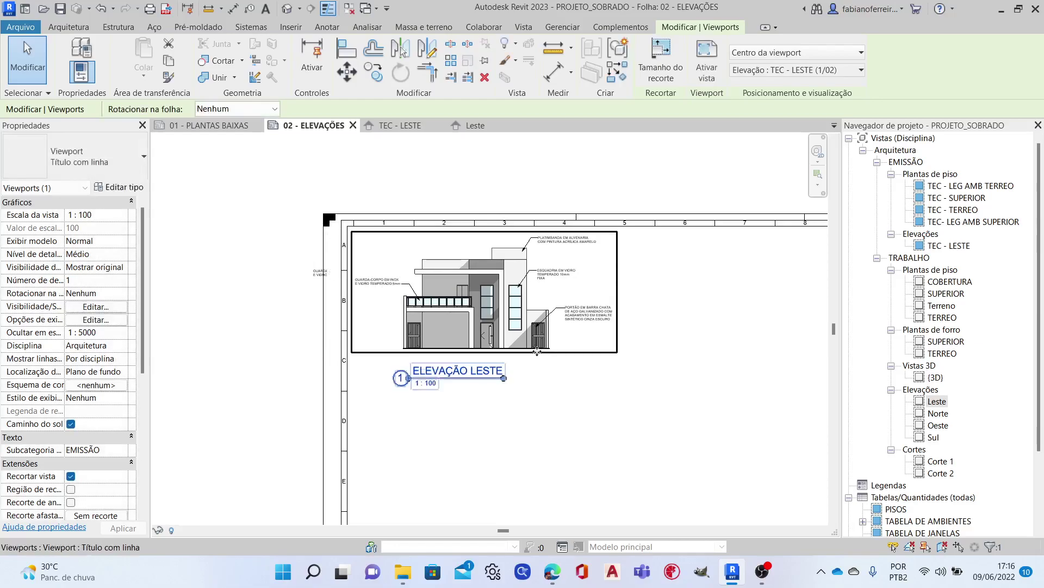
{"action": "key", "text": "Escape"}
Place the ELEVAÇÃO LESTE title under the viewport's left edge, then return to TEC - LESTE.
{"action": "left_click", "coordinate": [433, 377]}
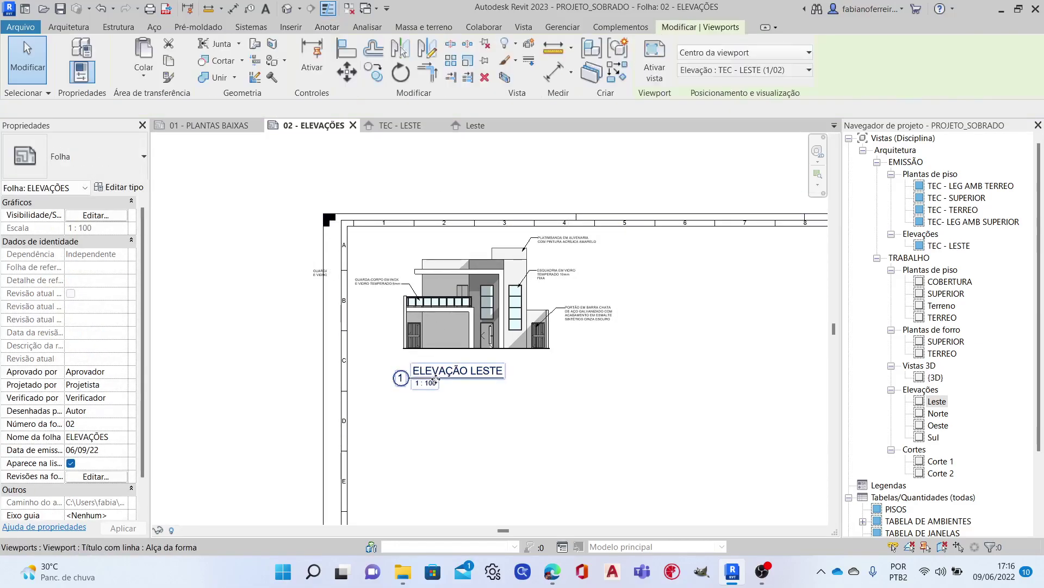
{"action": "scroll", "coordinate": [434, 377], "scroll_direction": "up", "scroll_amount": 2}
{"action": "left_click_drag", "start_coordinate": [428, 371], "coordinate": [373, 364]}
{"action": "key", "text": "Escape"}
{"action": "scroll", "coordinate": [426, 349], "scroll_direction": "down", "scroll_amount": 2}
{"action": "scroll", "coordinate": [426, 349], "scroll_direction": "up", "scroll_amount": 2}
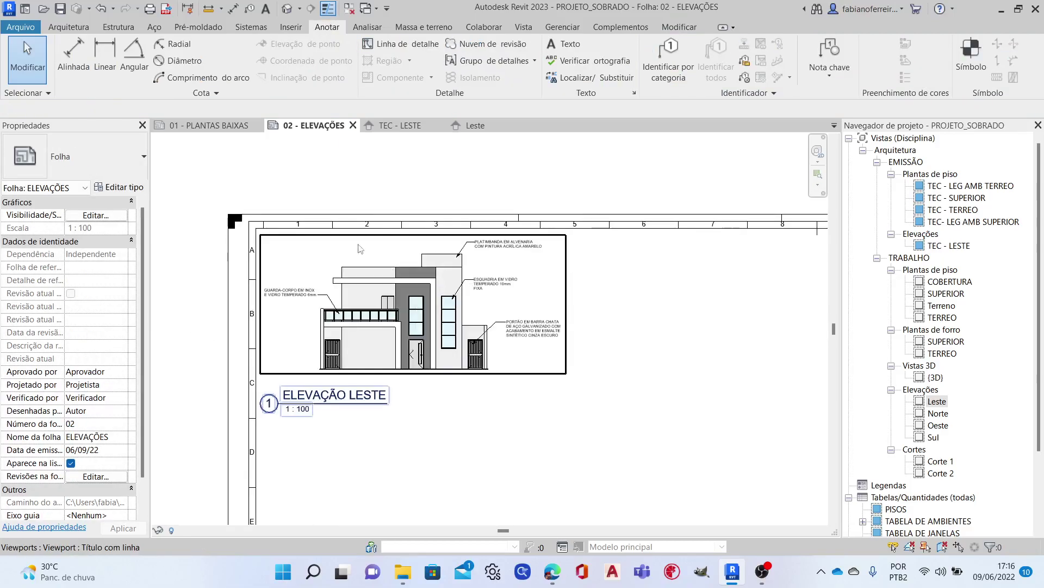
{"action": "scroll", "coordinate": [426, 349], "scroll_direction": "up", "scroll_amount": 2}
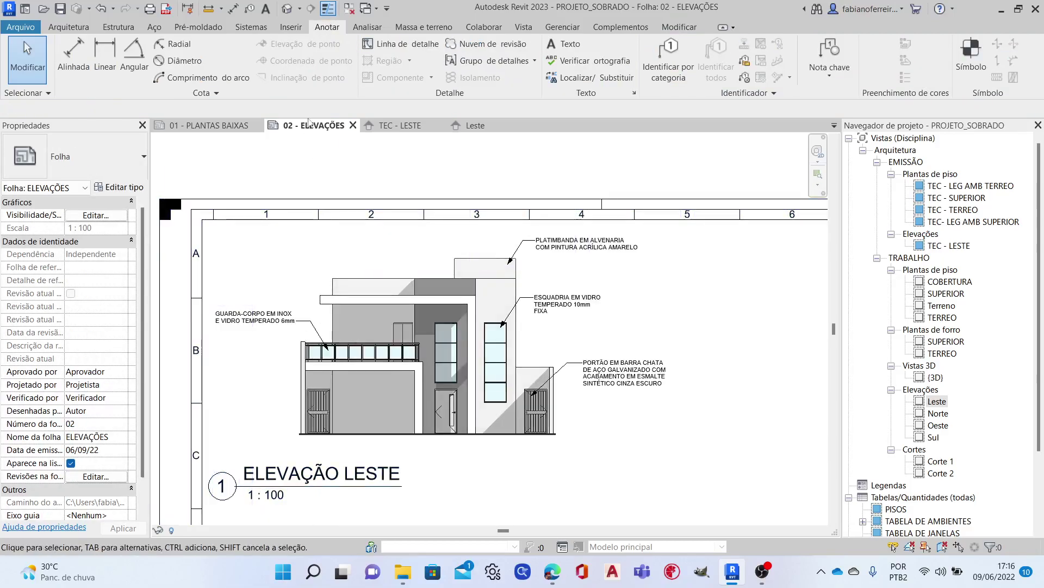
{"action": "left_click", "coordinate": [399, 130]}
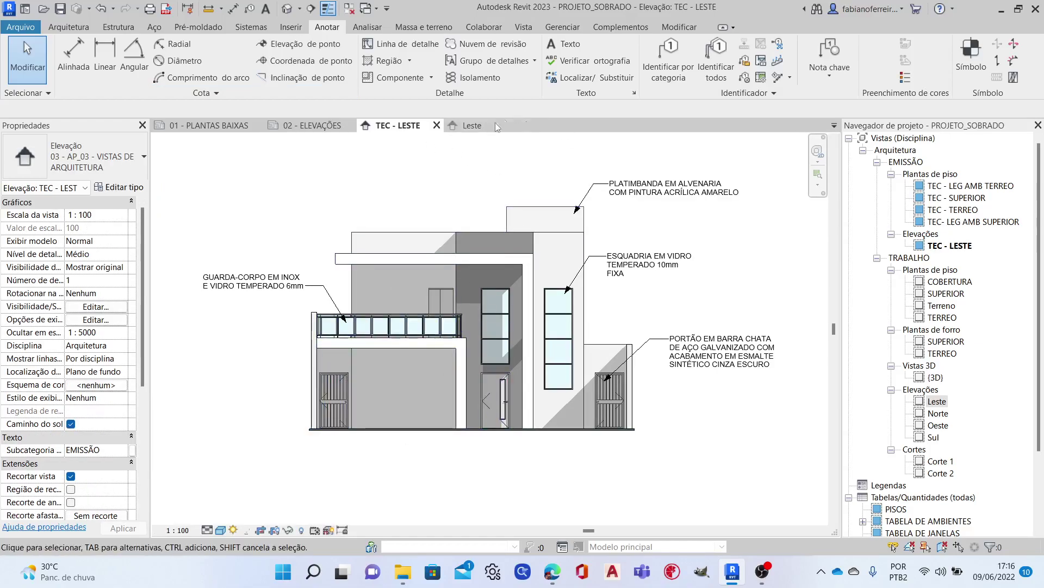
Close the Leste elevation, then select the upper sliding glass door for per-view overrides.
{"action": "left_click", "coordinate": [479, 129]}
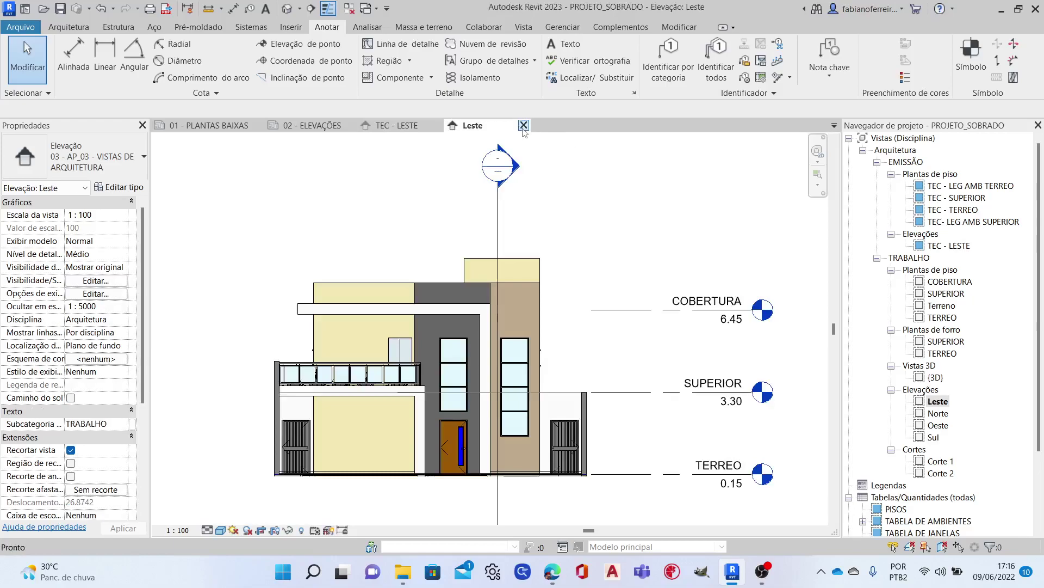
{"action": "left_click", "coordinate": [524, 125]}
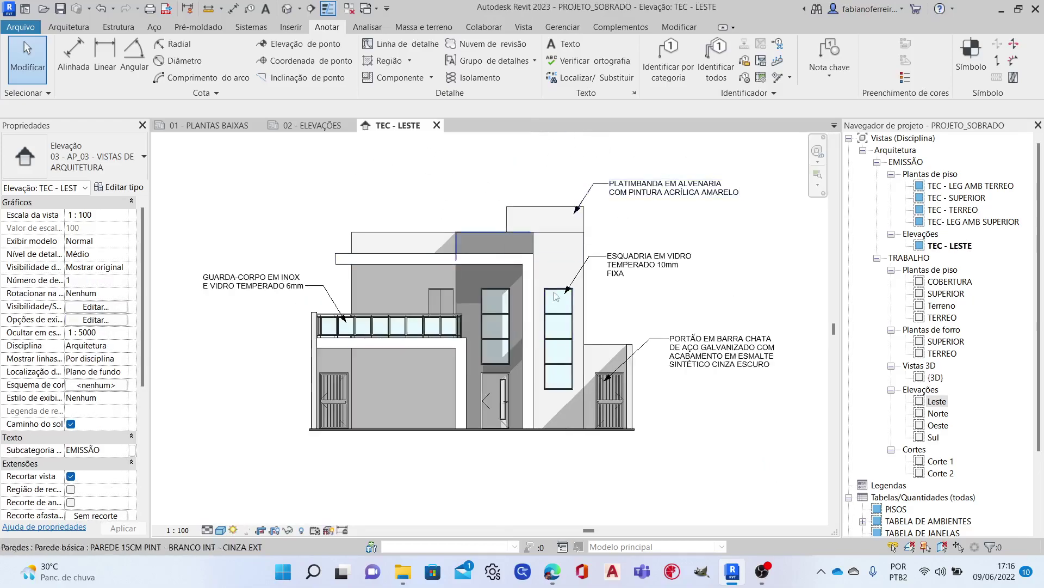
{"action": "scroll", "coordinate": [452, 278], "scroll_direction": "down", "scroll_amount": 2}
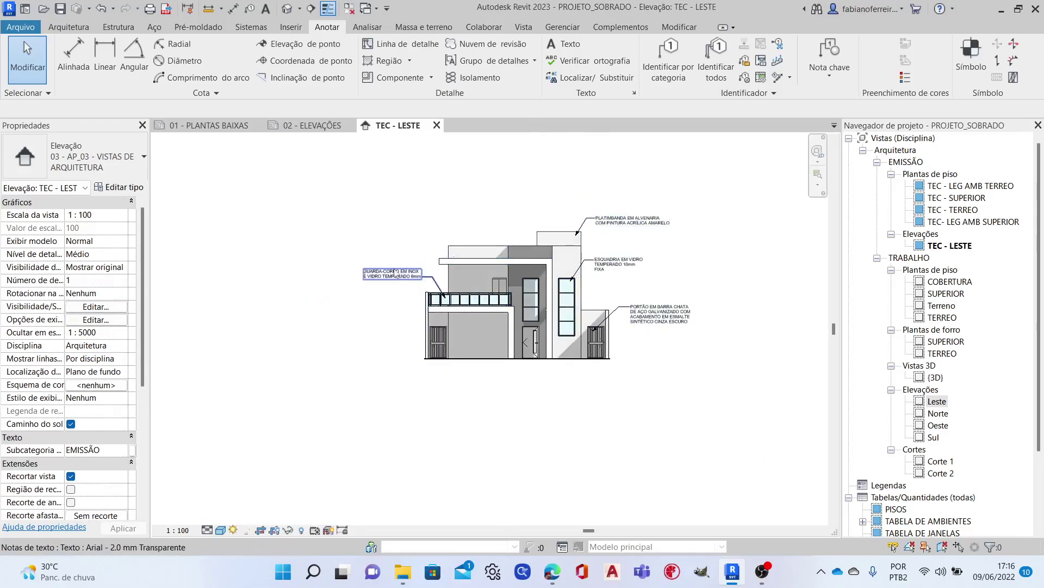
{"action": "scroll", "coordinate": [444, 304], "scroll_direction": "up", "scroll_amount": 1}
{"action": "scroll", "coordinate": [514, 256], "scroll_direction": "up", "scroll_amount": 4}
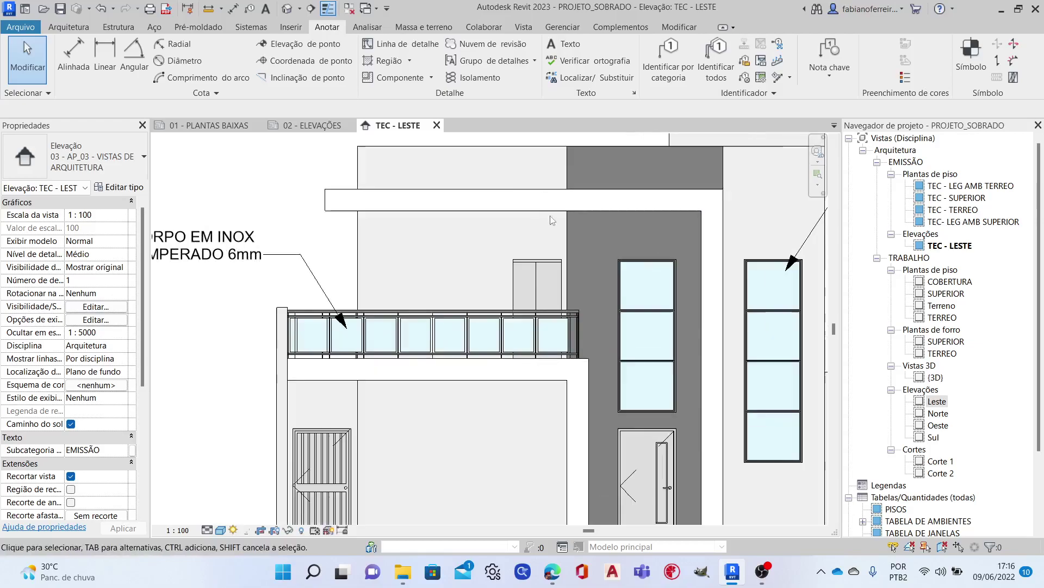
{"action": "scroll", "coordinate": [560, 267], "scroll_direction": "down", "scroll_amount": 3}
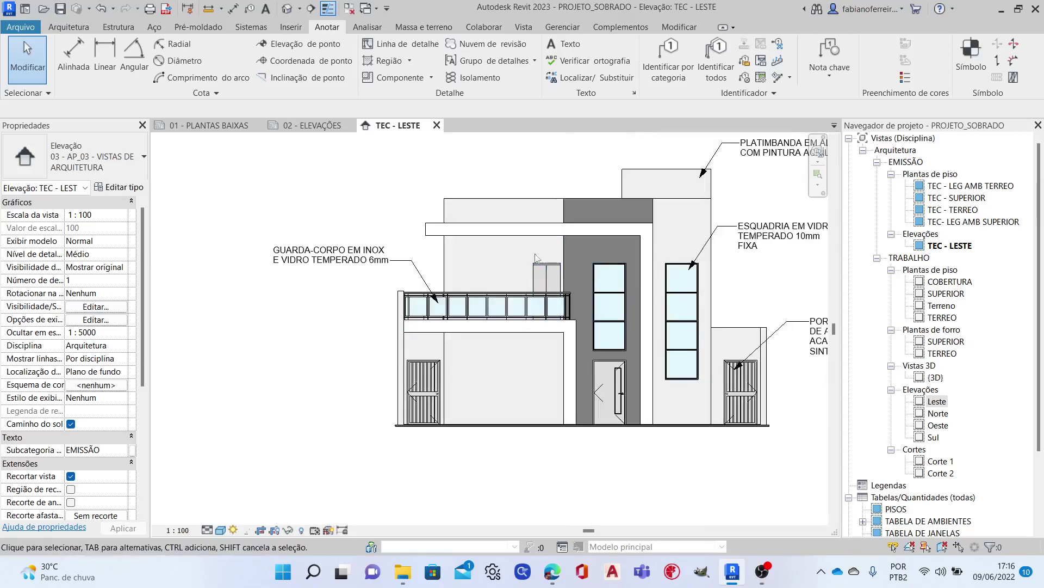
{"action": "scroll", "coordinate": [573, 272], "scroll_direction": "up", "scroll_amount": 3}
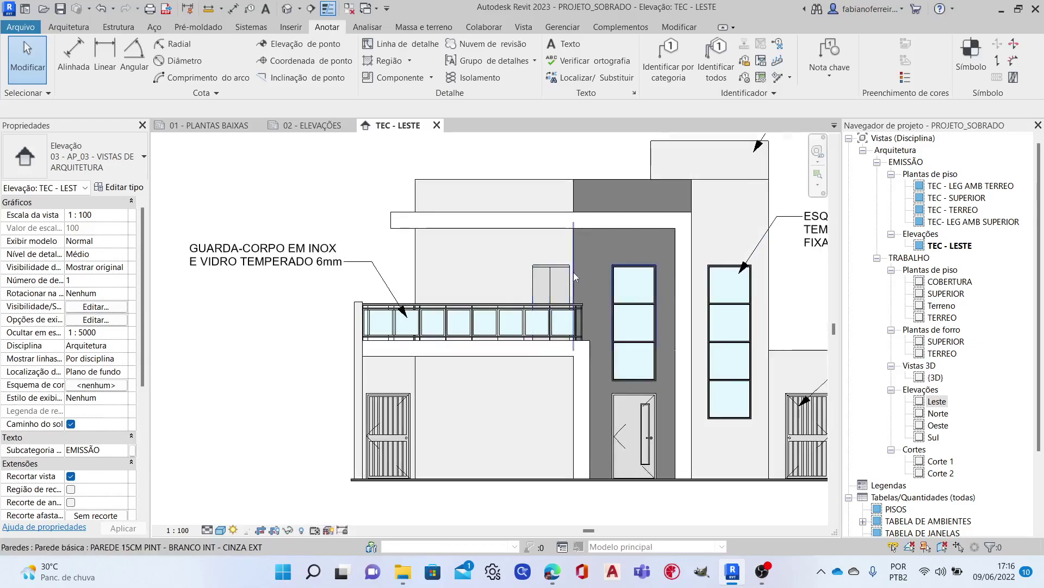
{"action": "scroll", "coordinate": [546, 282], "scroll_direction": "up", "scroll_amount": 1}
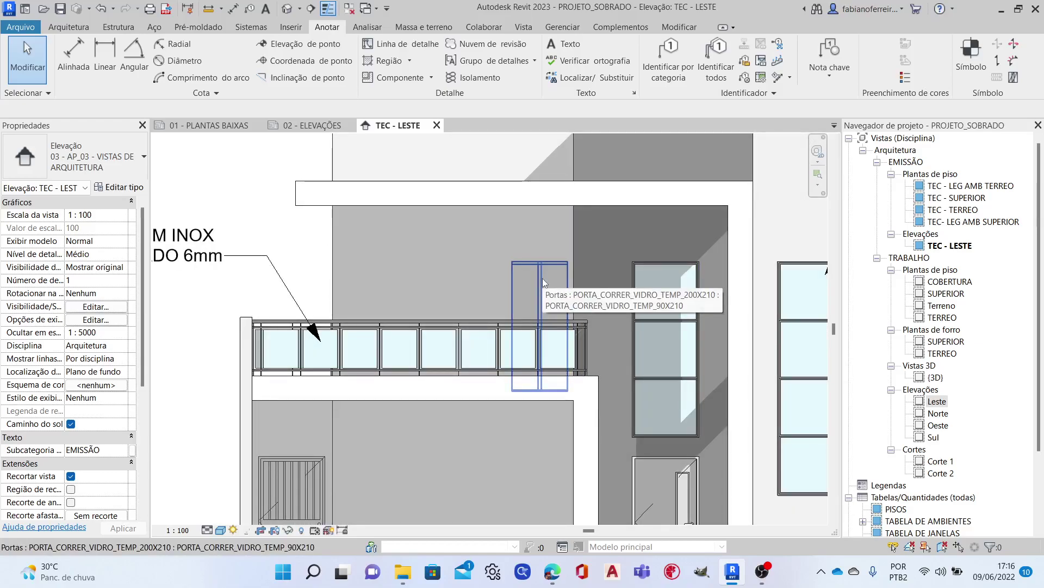
{"action": "scroll", "coordinate": [295, 267], "scroll_direction": "down", "scroll_amount": 2}
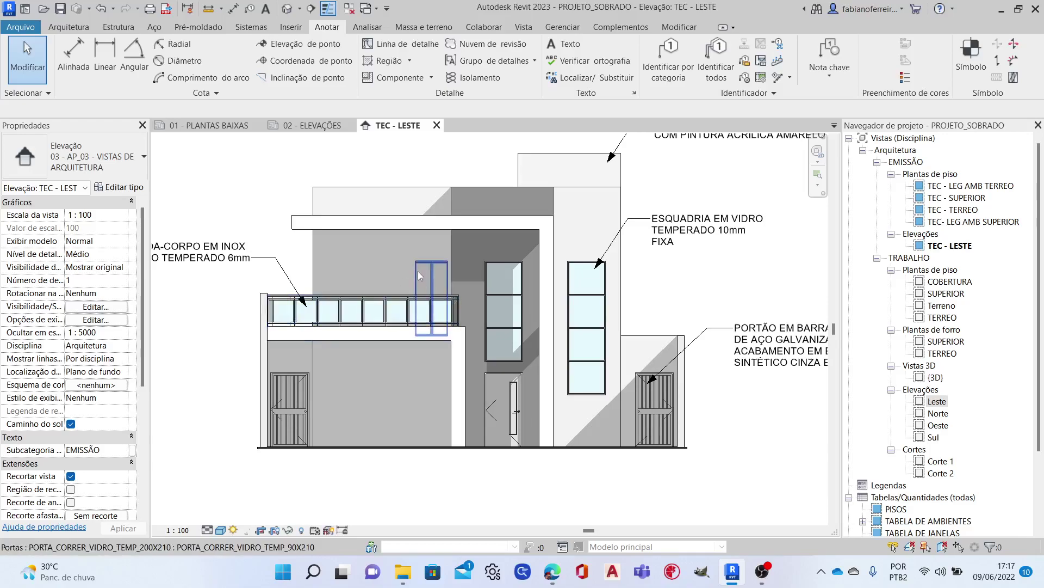
{"action": "left_click", "coordinate": [433, 275]}
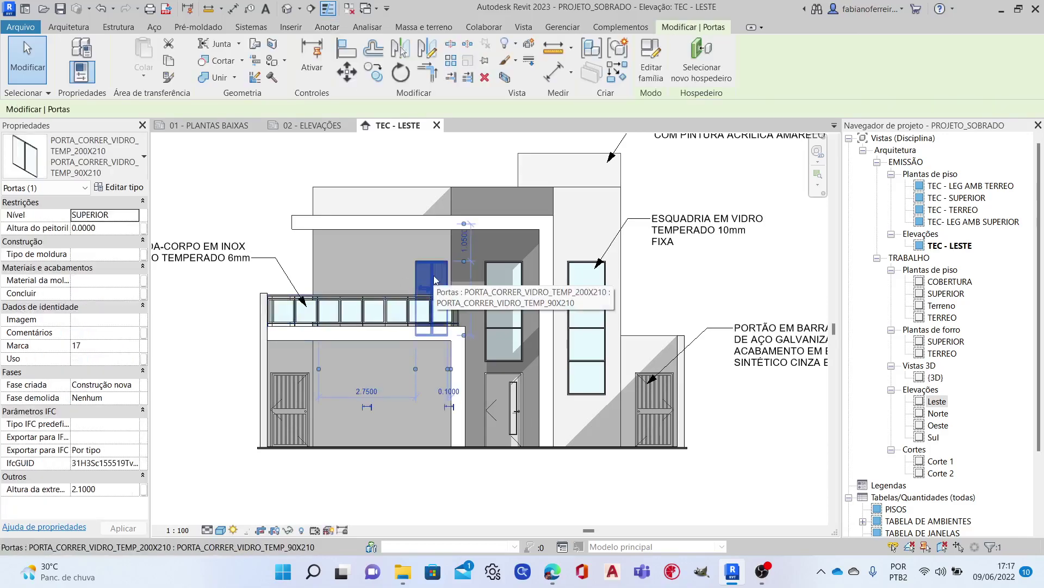
{"action": "right_click", "coordinate": [433, 275]}
{"action": "mouse_move", "coordinate": [505, 319]}
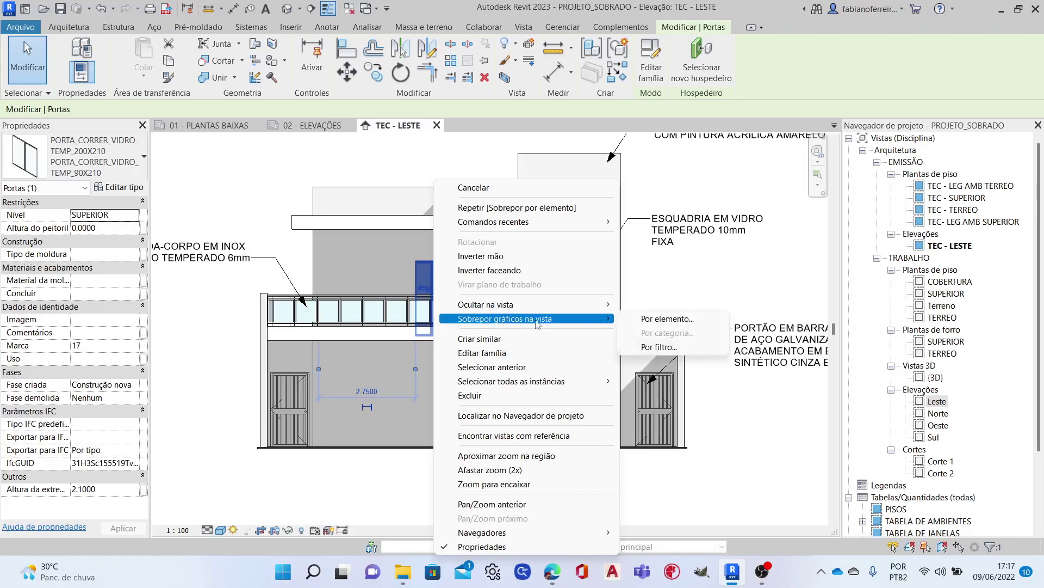
Browse background fill patterns for the upper door but keep the category default pattern.
{"action": "left_click", "coordinate": [654, 320]}
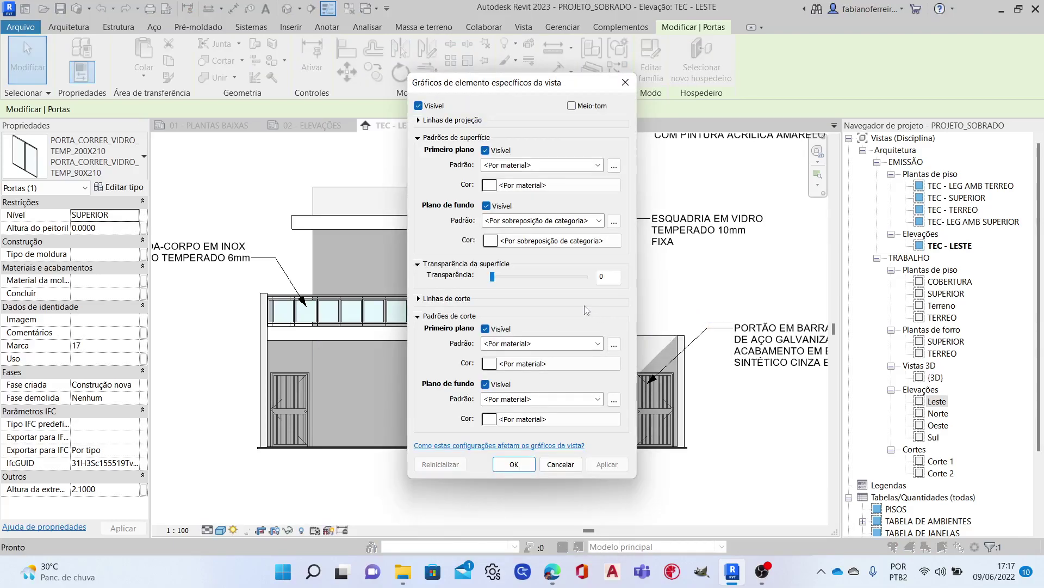
{"action": "left_click", "coordinate": [563, 223]}
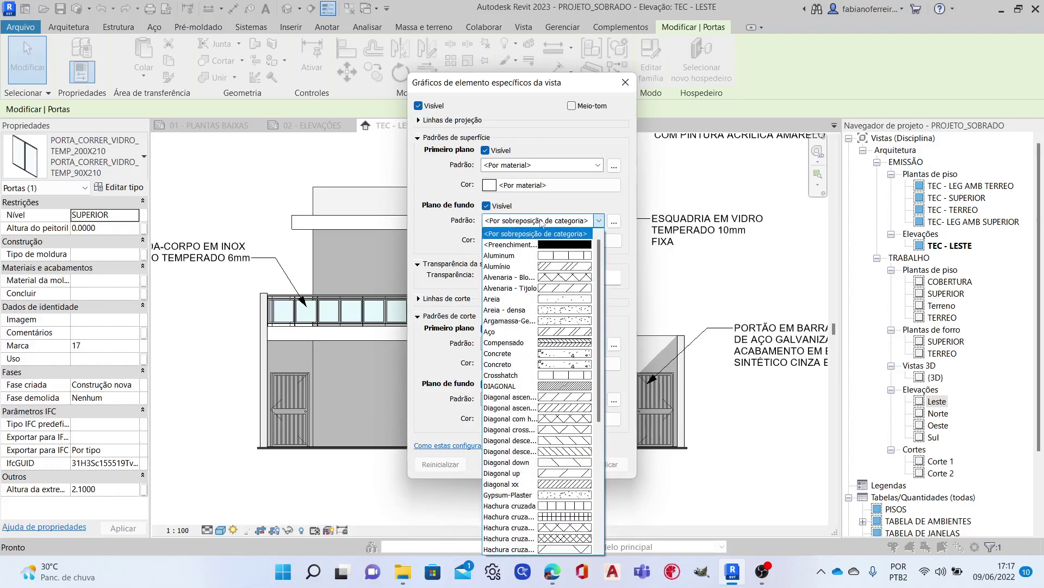
{"action": "left_click", "coordinate": [557, 210]}
{"action": "left_click", "coordinate": [616, 223]}
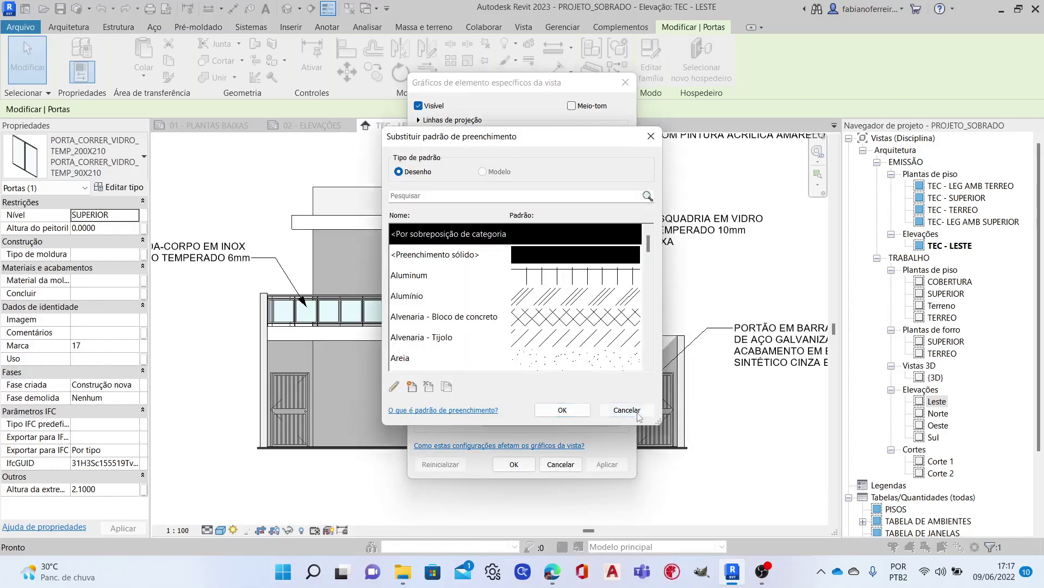
{"action": "left_click", "coordinate": [636, 412]}
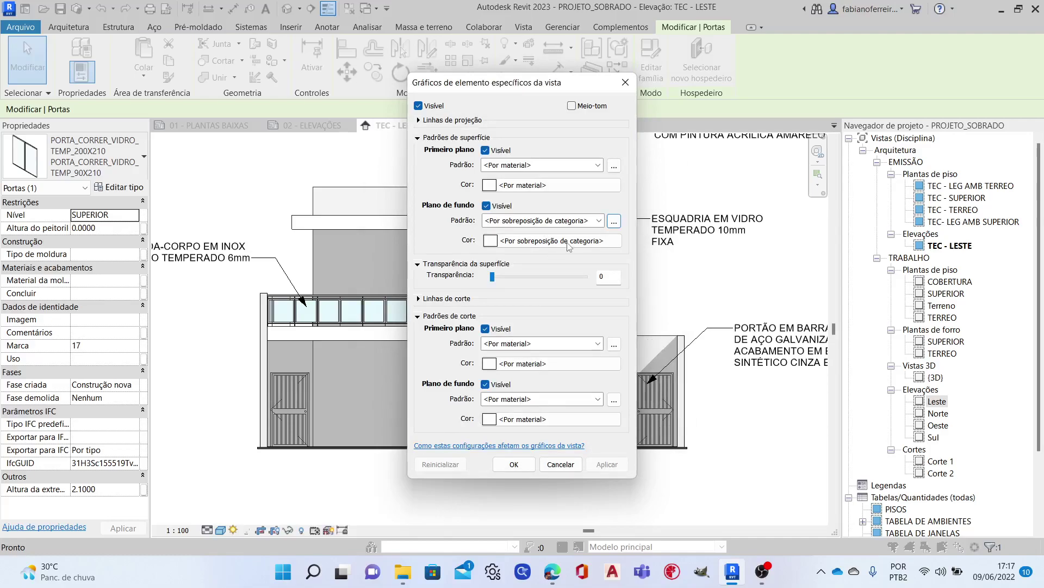
{"action": "left_click", "coordinate": [599, 220]}
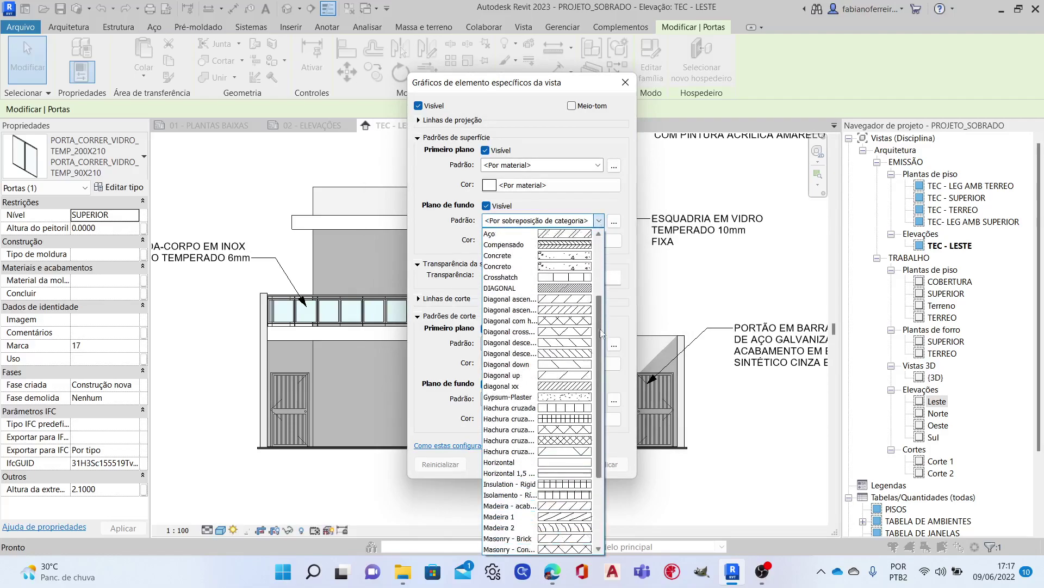
{"action": "mouse_move", "coordinate": [602, 279]}
{"action": "left_mouse_down"}
{"action": "mouse_move", "coordinate": [596, 359]}
{"action": "mouse_move", "coordinate": [598, 245]}
{"action": "left_mouse_up"}
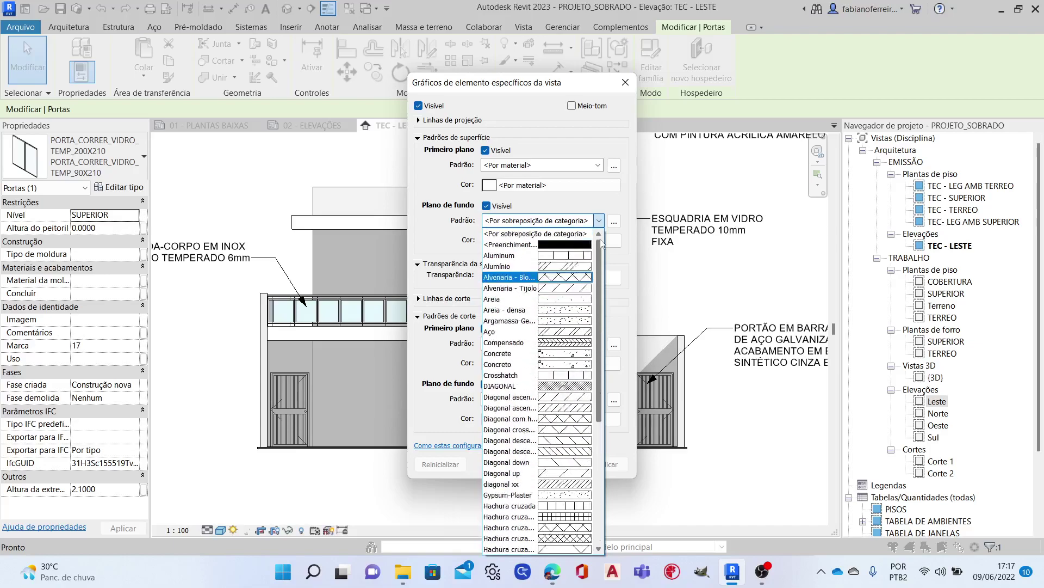
{"action": "left_click", "coordinate": [569, 201]}
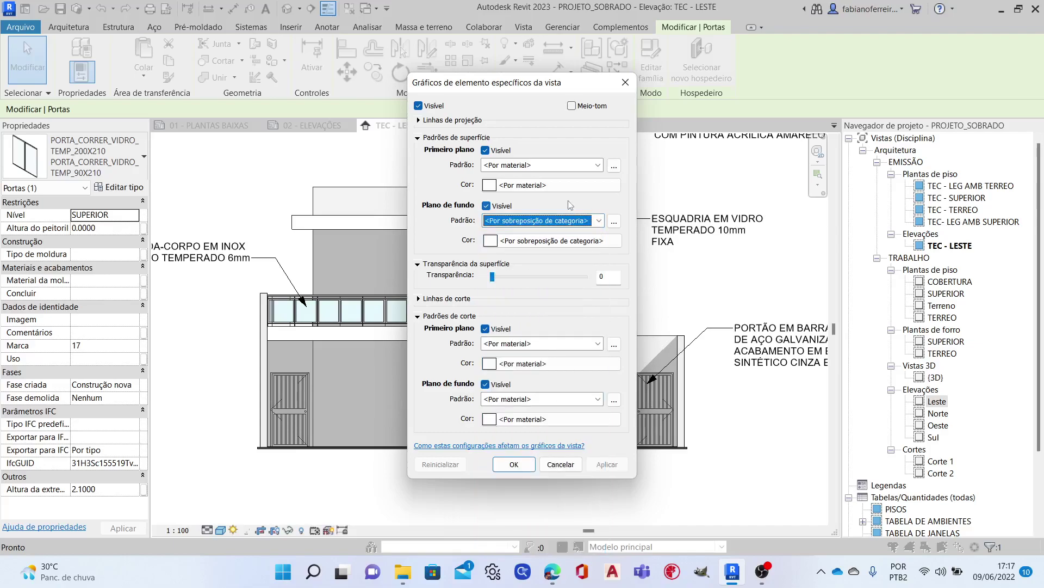
{"action": "left_click", "coordinate": [615, 221]}
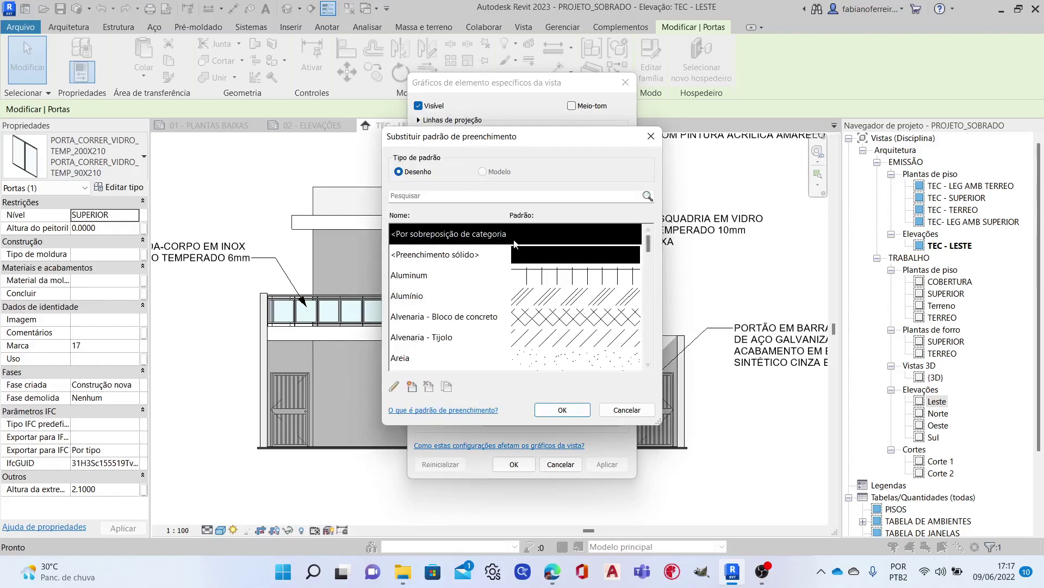
{"action": "left_click_drag", "start_coordinate": [649, 251], "coordinate": [631, 368]}
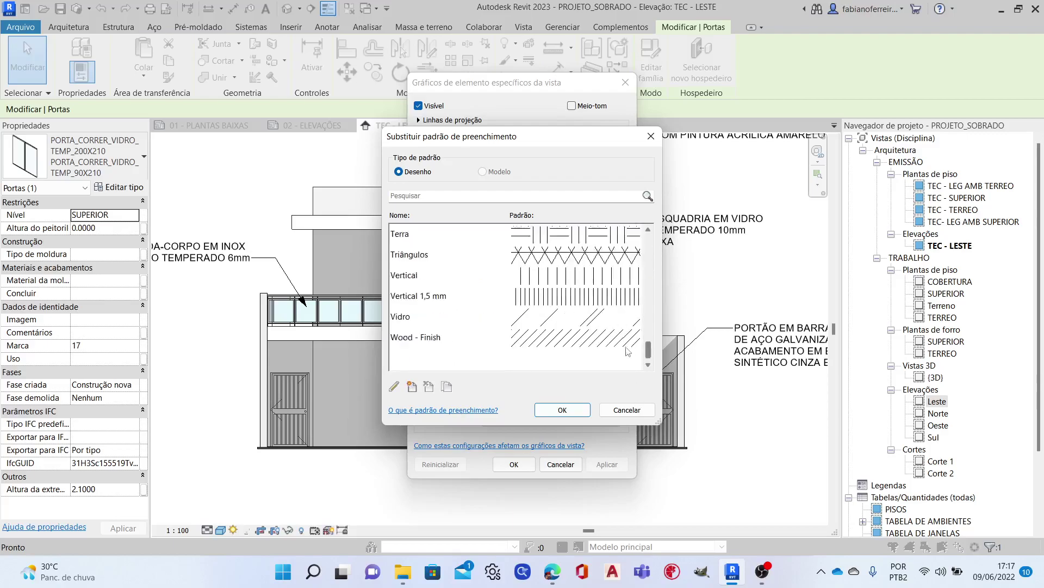
{"action": "left_click", "coordinate": [625, 409]}
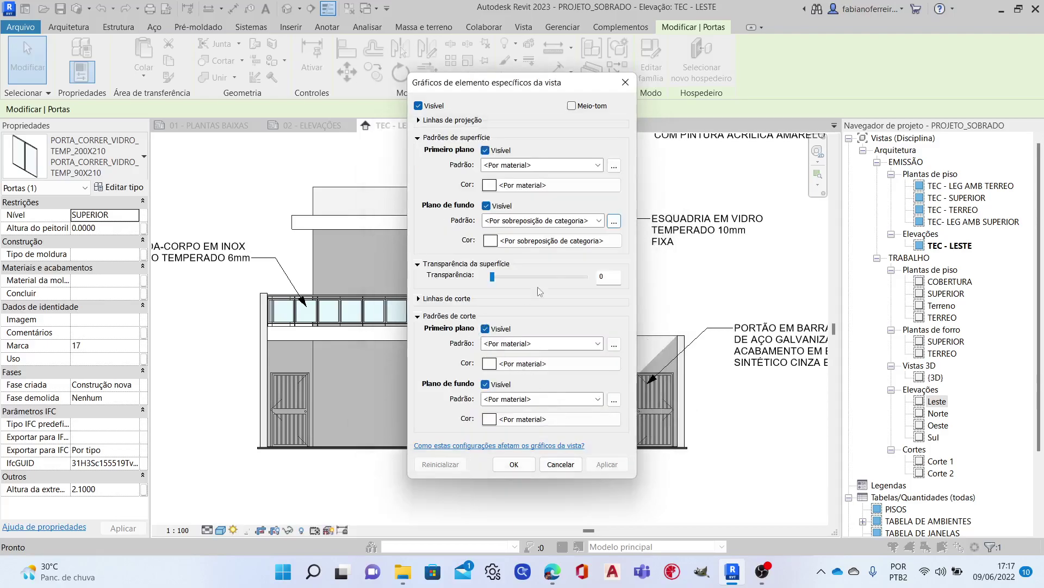
Set the door's background colour to Sem sobreposição, leaving the pattern at category default.
{"action": "left_click", "coordinate": [556, 245]}
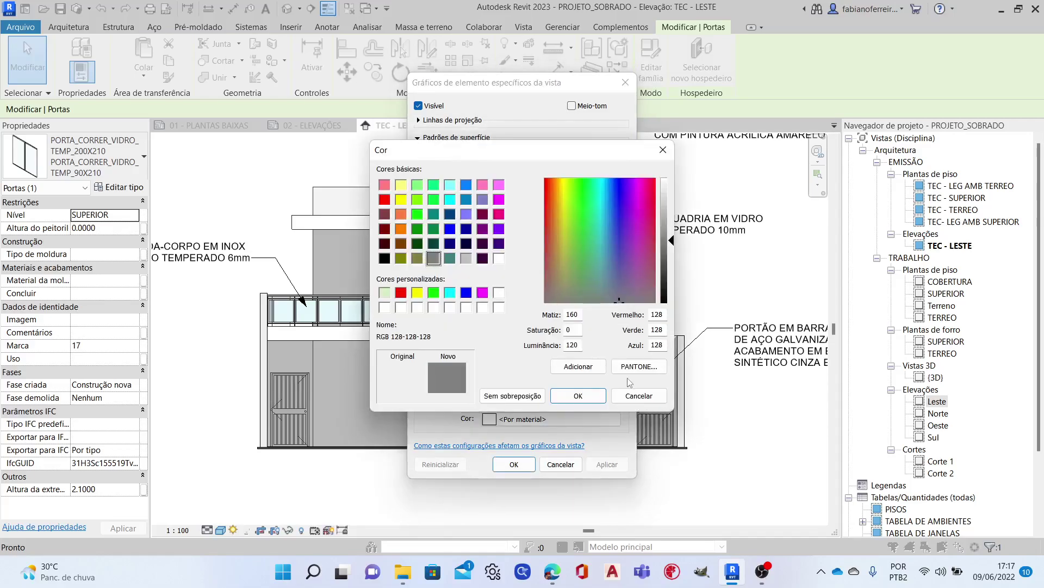
{"action": "left_click", "coordinate": [632, 397]}
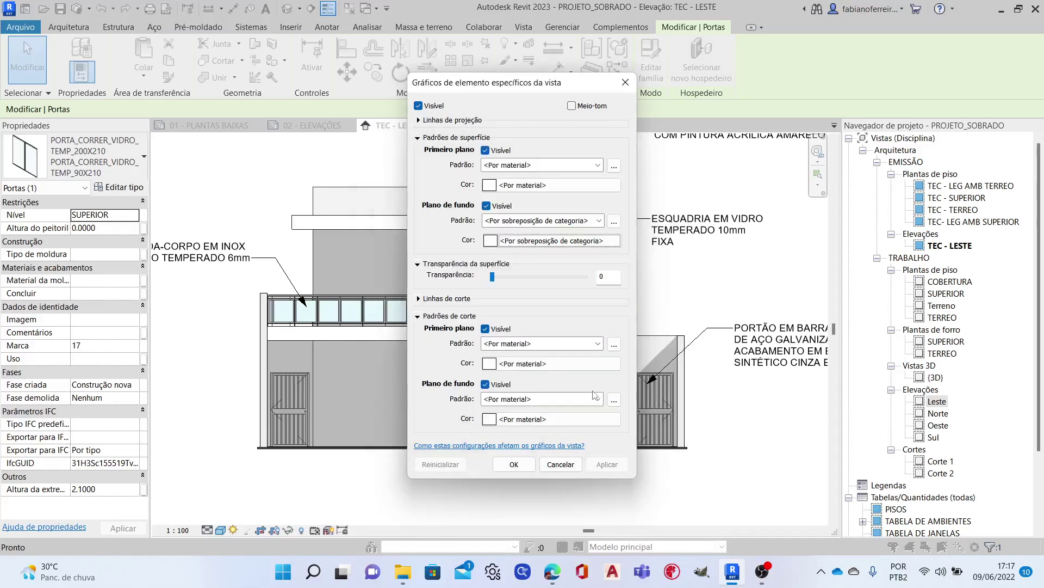
{"action": "left_click", "coordinate": [557, 246]}
{"action": "left_click", "coordinate": [488, 402]}
{"action": "left_click", "coordinate": [527, 246]}
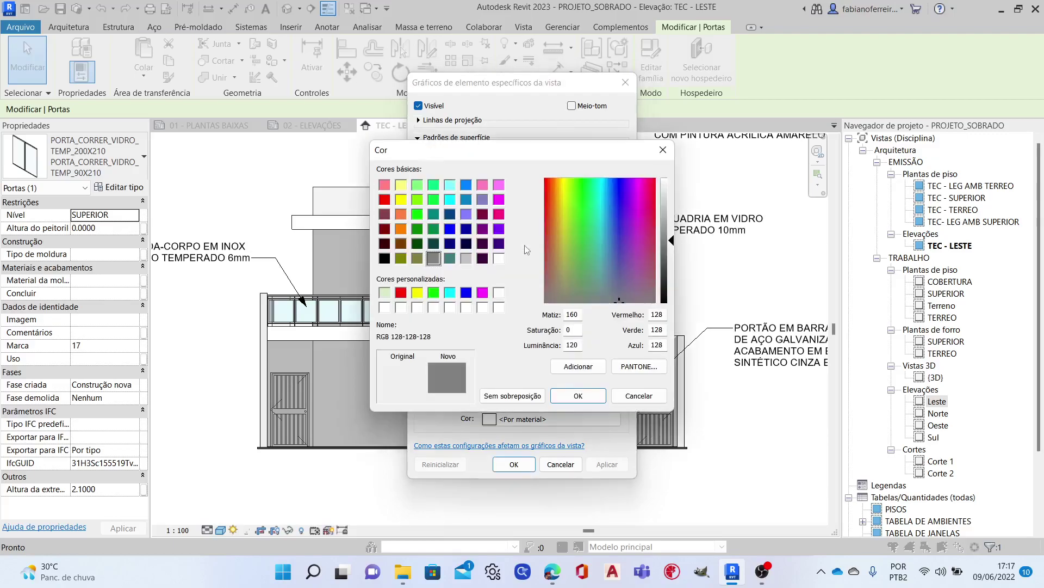
{"action": "left_click", "coordinate": [514, 394]}
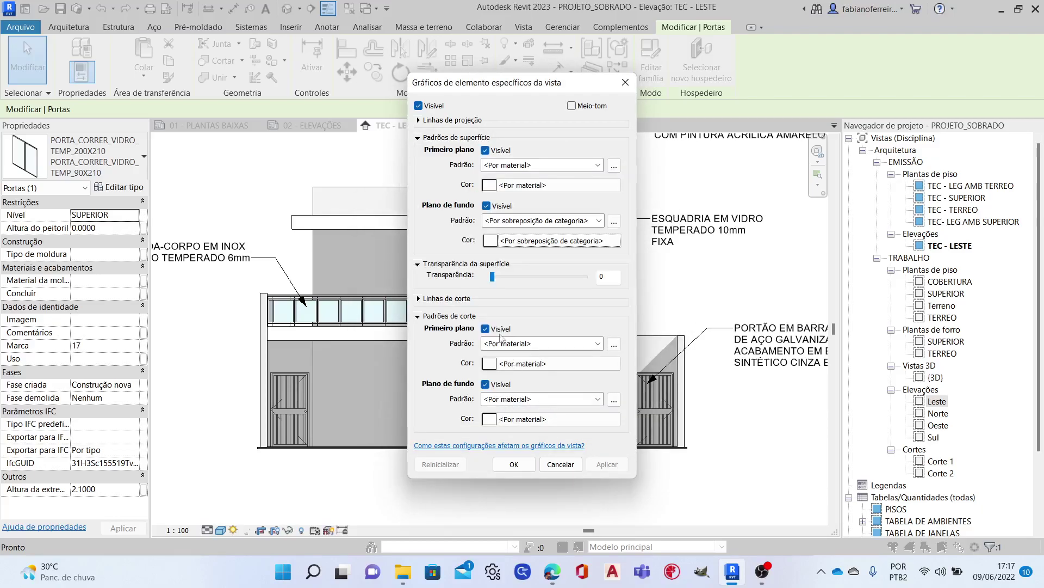
{"action": "left_click", "coordinate": [530, 223]}
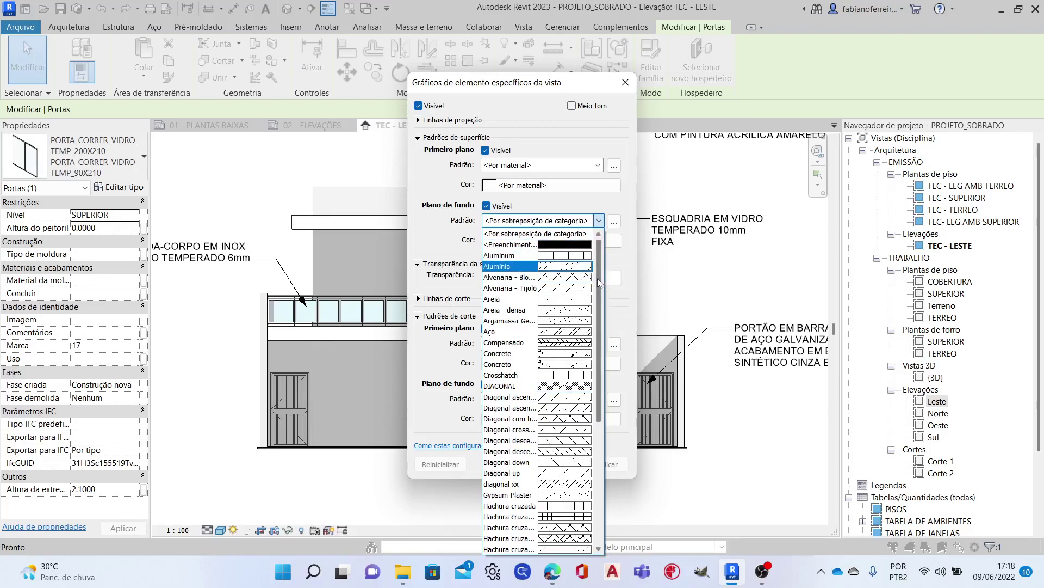
{"action": "scroll", "coordinate": [597, 278], "scroll_direction": "down", "scroll_amount": 3}
{"action": "scroll", "coordinate": [599, 261], "scroll_direction": "up", "scroll_amount": 3}
{"action": "left_click", "coordinate": [512, 233]}
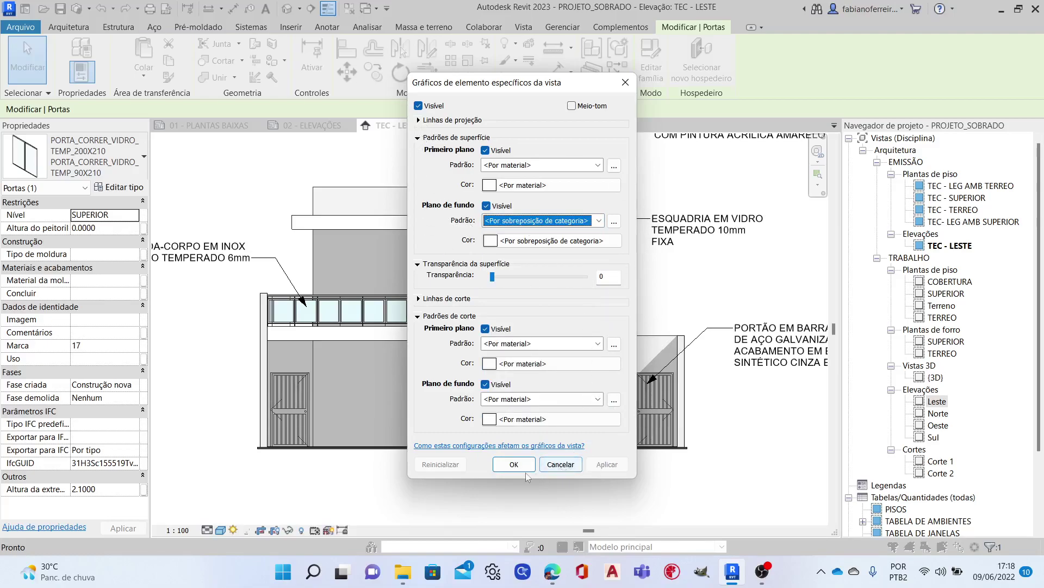
Close the door override dialog, deselect, and scroll Properties to the ELEVAÇÕES view template.
{"action": "left_click", "coordinate": [559, 466]}
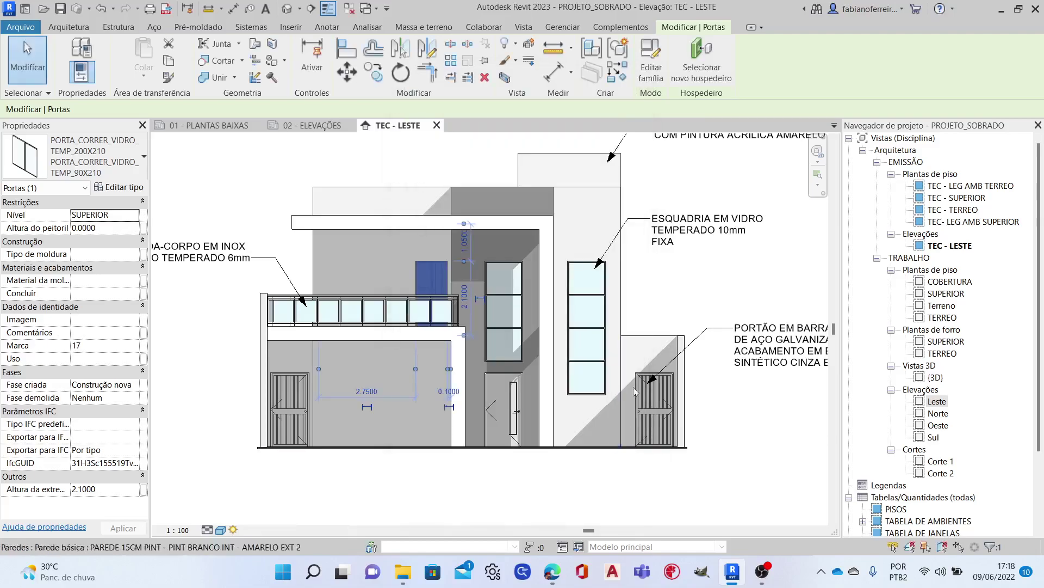
{"action": "left_click", "coordinate": [296, 196]}
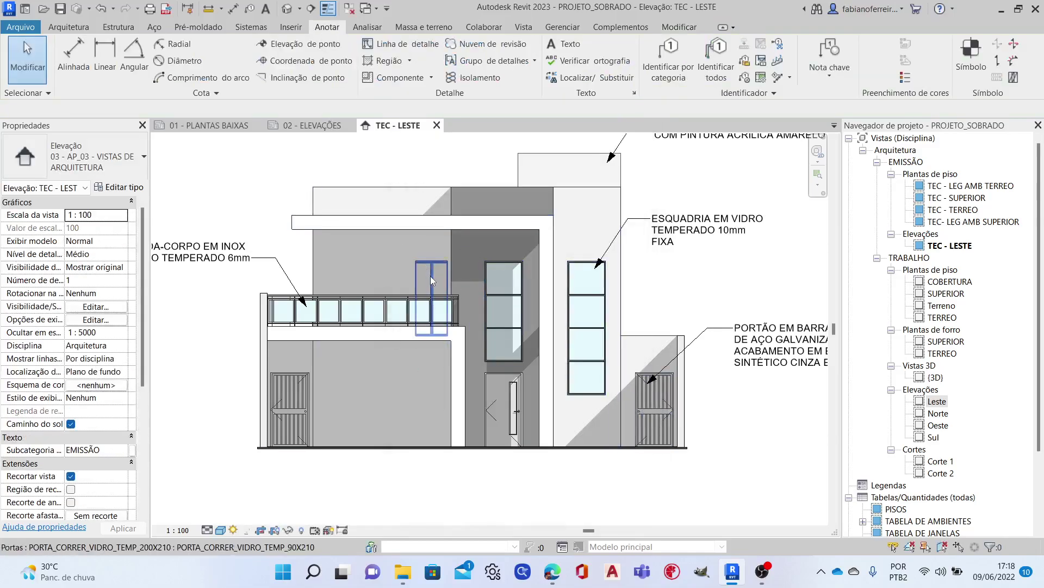
{"action": "scroll", "coordinate": [690, 321], "scroll_direction": "down", "scroll_amount": 3}
{"action": "scroll", "coordinate": [680, 380], "scroll_direction": "down", "scroll_amount": 2}
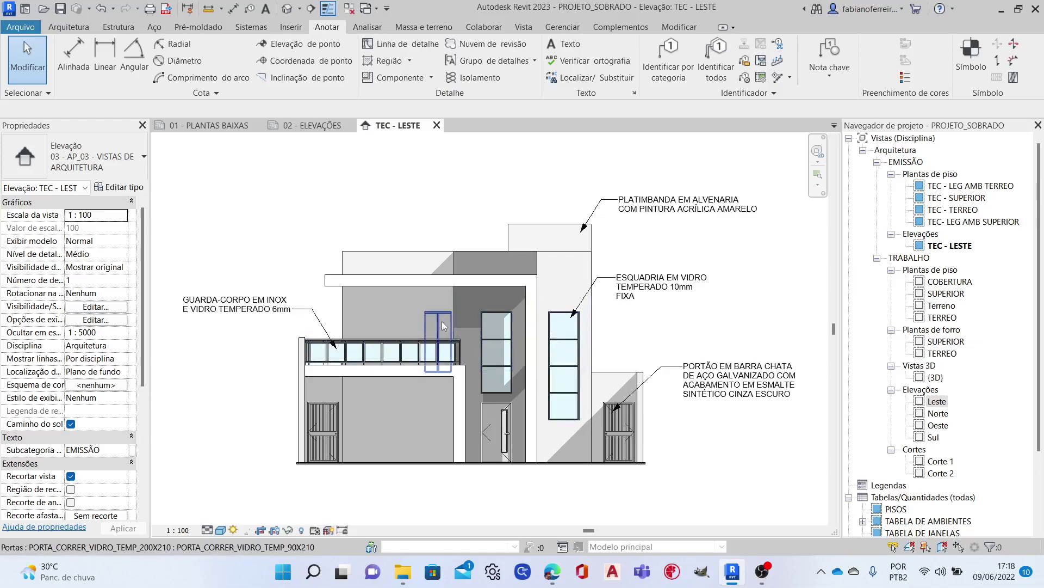
{"action": "scroll", "coordinate": [100, 406], "scroll_direction": "down", "scroll_amount": 3}
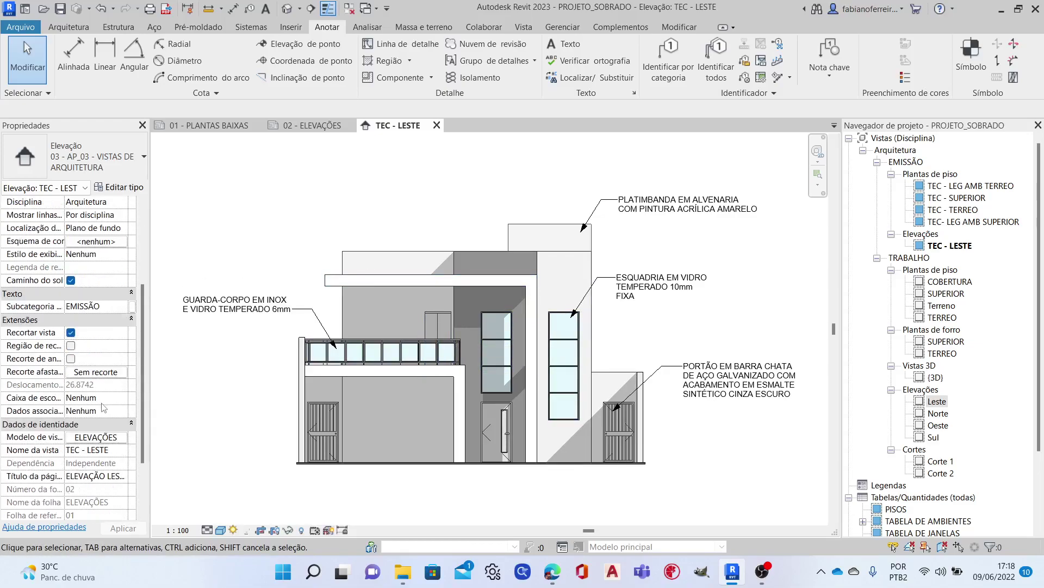
Clear the Portas surface pattern overrides in the ELEVAÇÕES template's visibility/graphics and apply.
{"action": "left_click", "coordinate": [113, 440]}
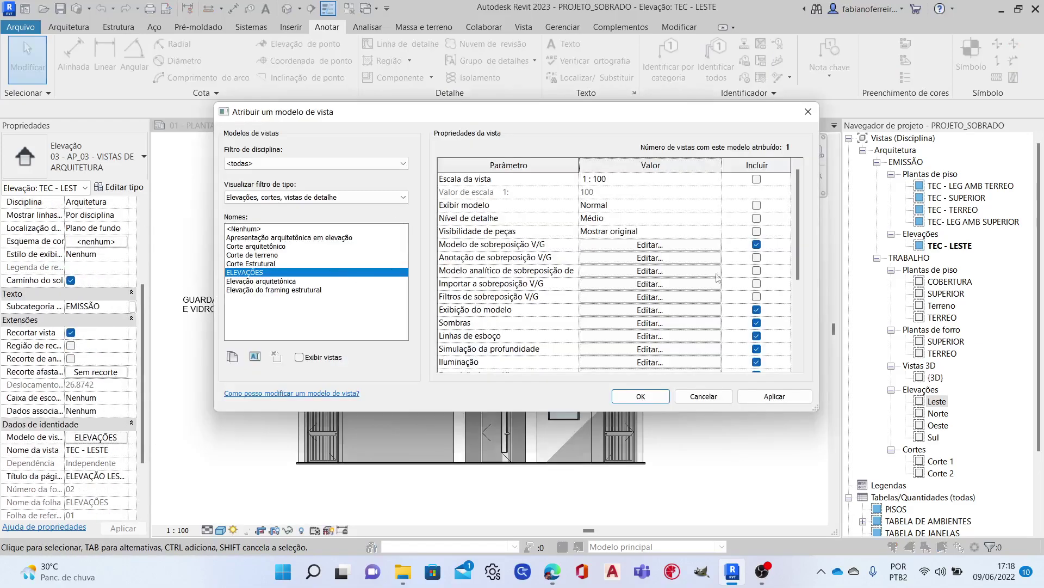
{"action": "left_click", "coordinate": [661, 246]}
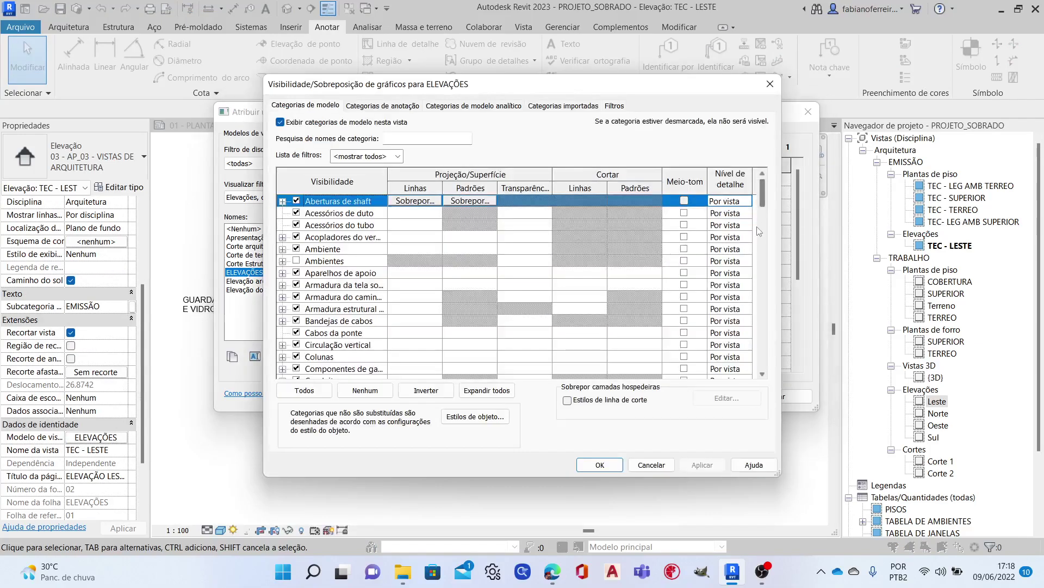
{"action": "left_click_drag", "start_coordinate": [763, 201], "coordinate": [765, 325]}
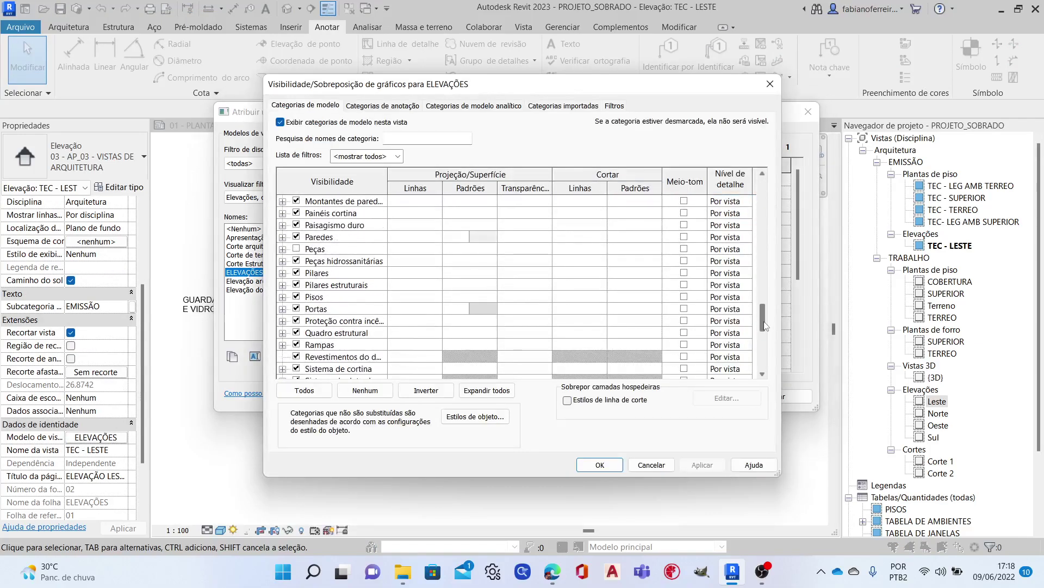
{"action": "left_click", "coordinate": [492, 312]}
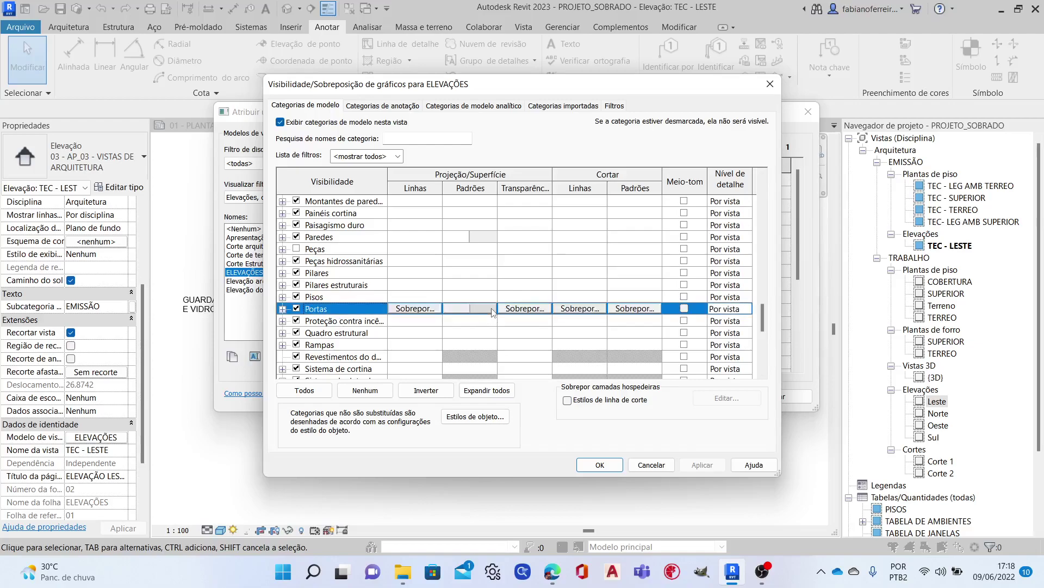
{"action": "left_click", "coordinate": [493, 310]}
{"action": "left_click", "coordinate": [451, 356]}
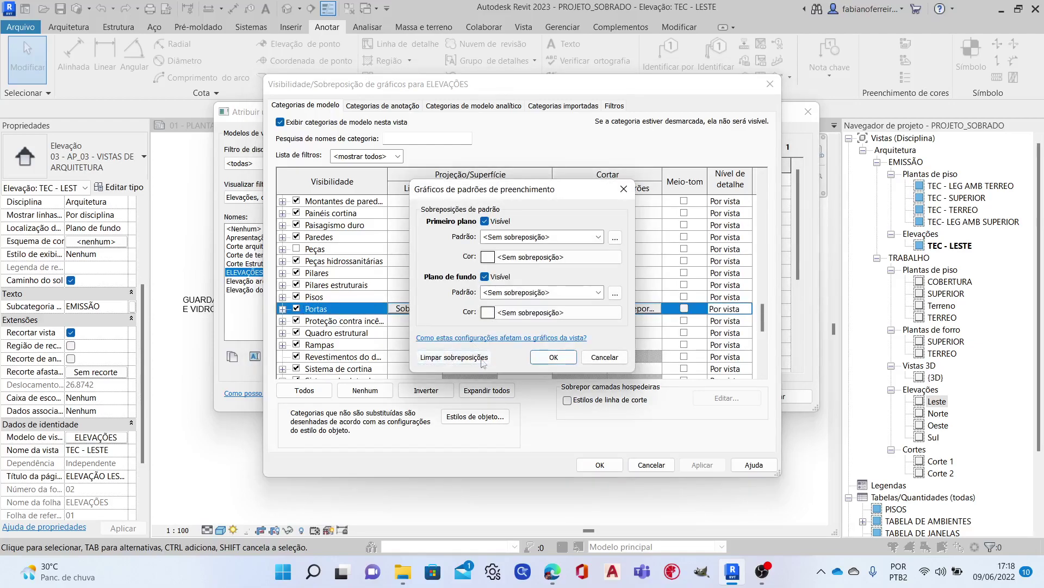
{"action": "left_click", "coordinate": [554, 357]}
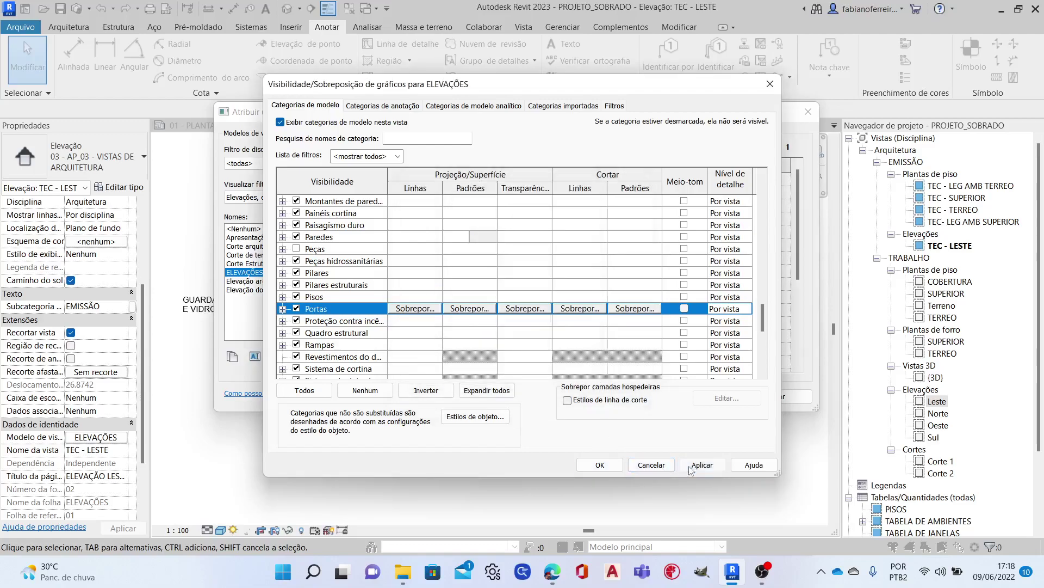
{"action": "left_click", "coordinate": [600, 465]}
{"action": "left_click", "coordinate": [634, 397]}
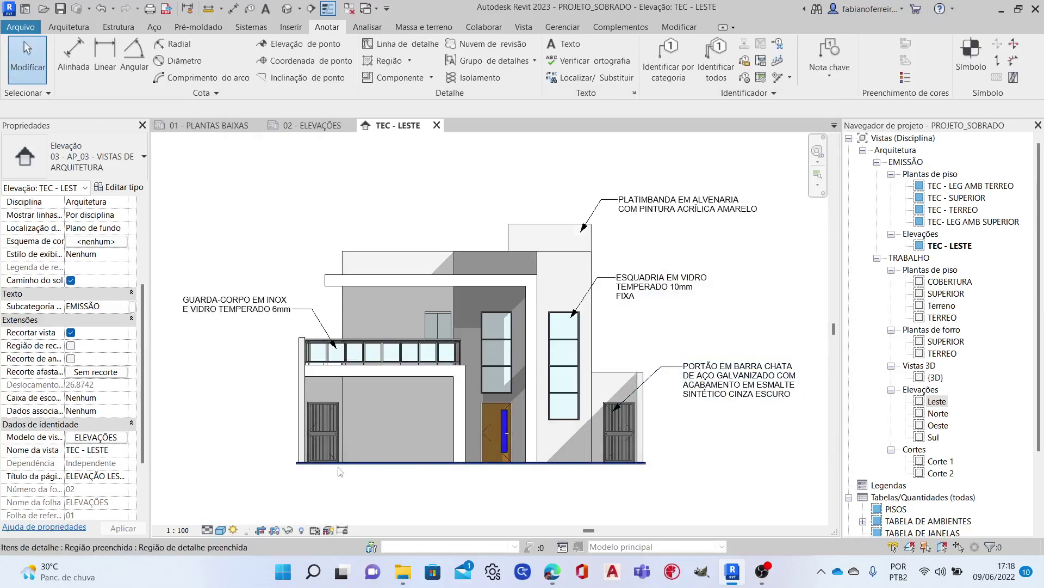
Override the entrance door with a solid light-gray (215-215-215) background fill in this view.
{"action": "left_click", "coordinate": [497, 419]}
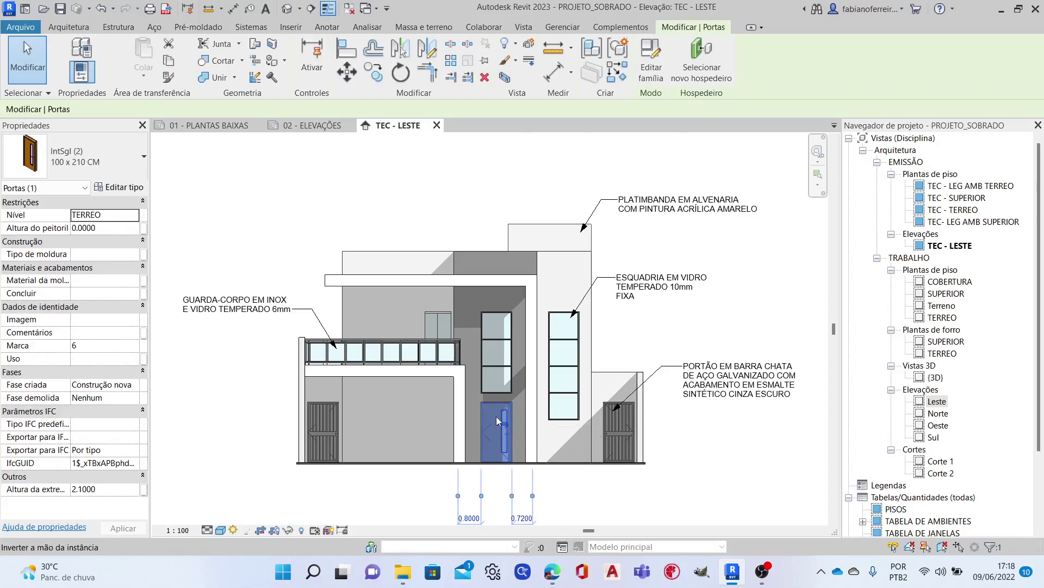
{"action": "right_click", "coordinate": [497, 419]}
{"action": "mouse_move", "coordinate": [571, 179]}
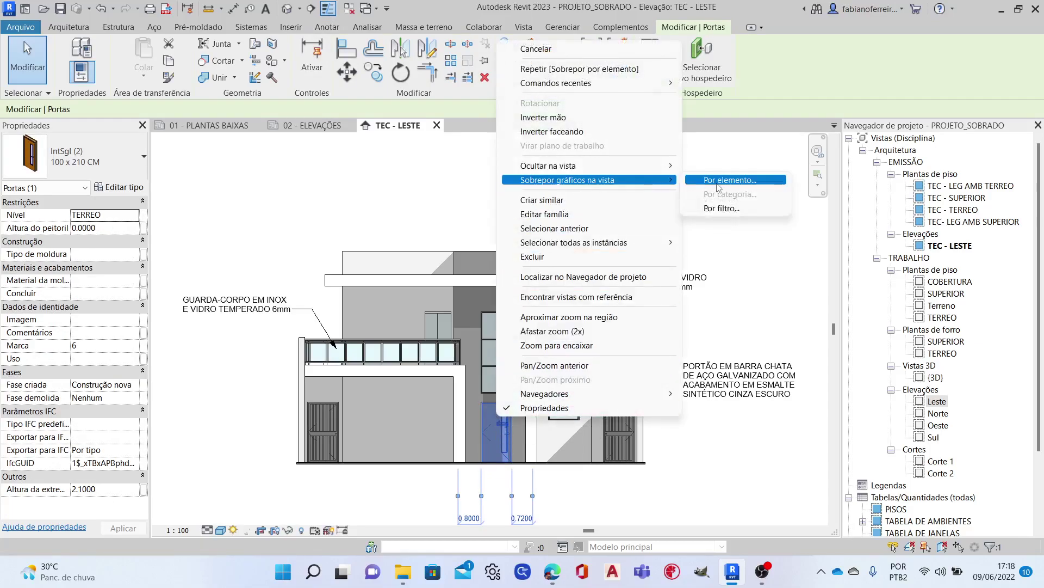
{"action": "left_click", "coordinate": [729, 179]}
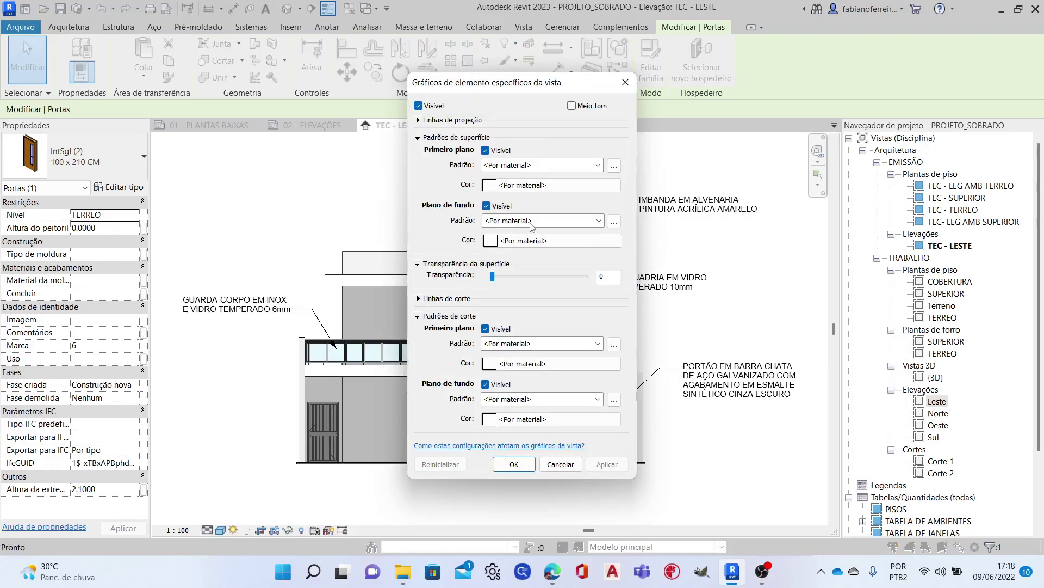
{"action": "left_click", "coordinate": [532, 224]}
{"action": "left_click", "coordinate": [543, 245]}
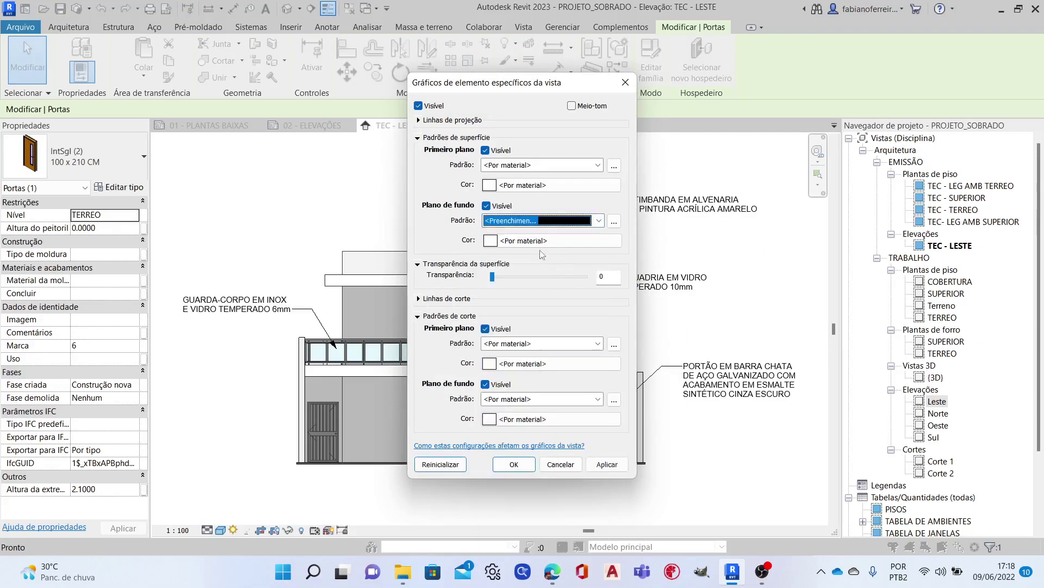
{"action": "left_click", "coordinate": [565, 242]}
{"action": "left_click_drag", "start_coordinate": [673, 220], "coordinate": [670, 199]}
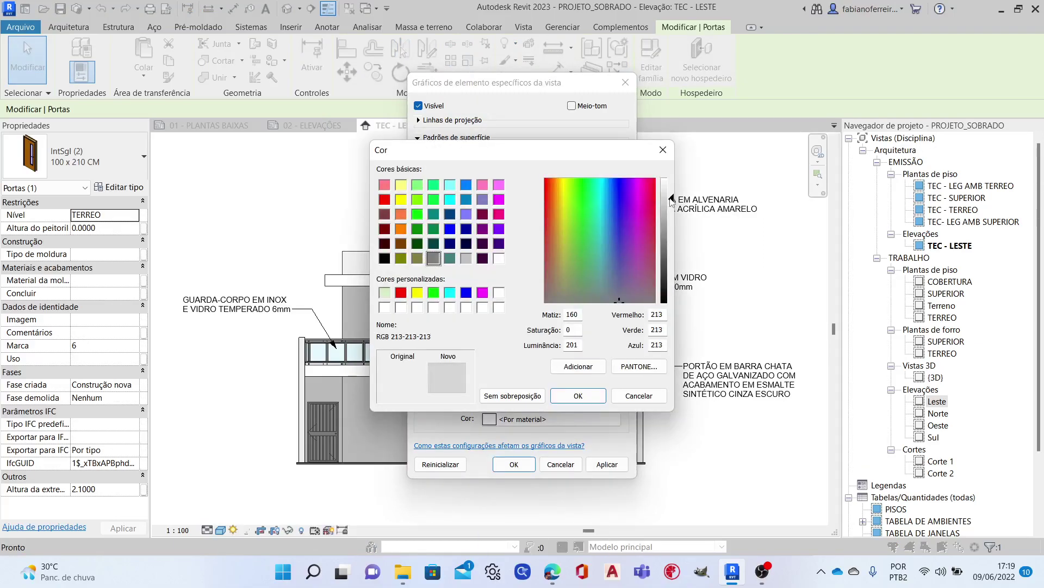
{"action": "left_click", "coordinate": [593, 395]}
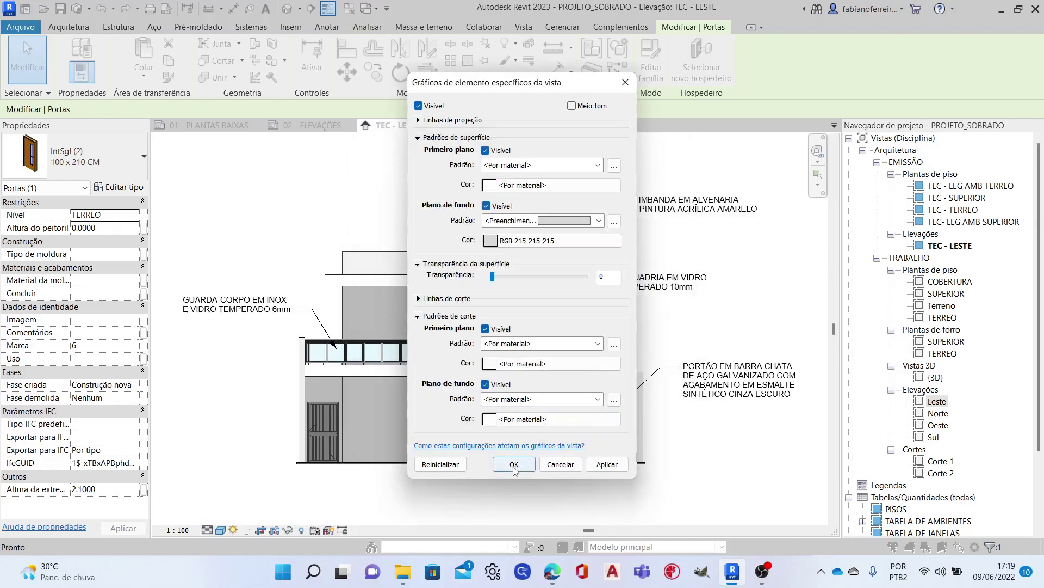
{"action": "left_click", "coordinate": [515, 464]}
{"action": "left_click", "coordinate": [637, 523]}
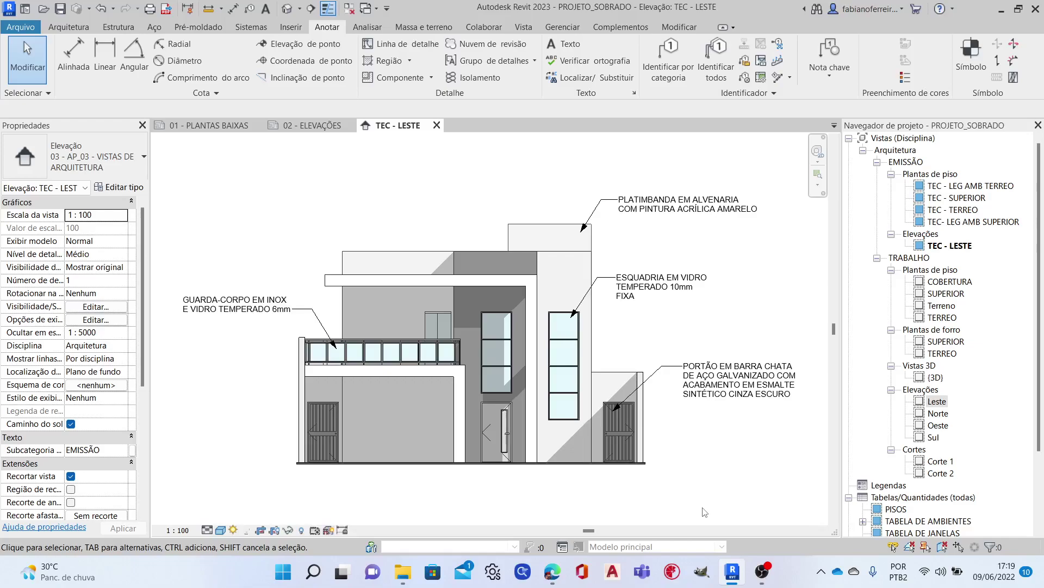
Close TEC - LESTE and duplicate the Norte elevation as Norte Copiar 1.
{"action": "left_click", "coordinate": [437, 125]}
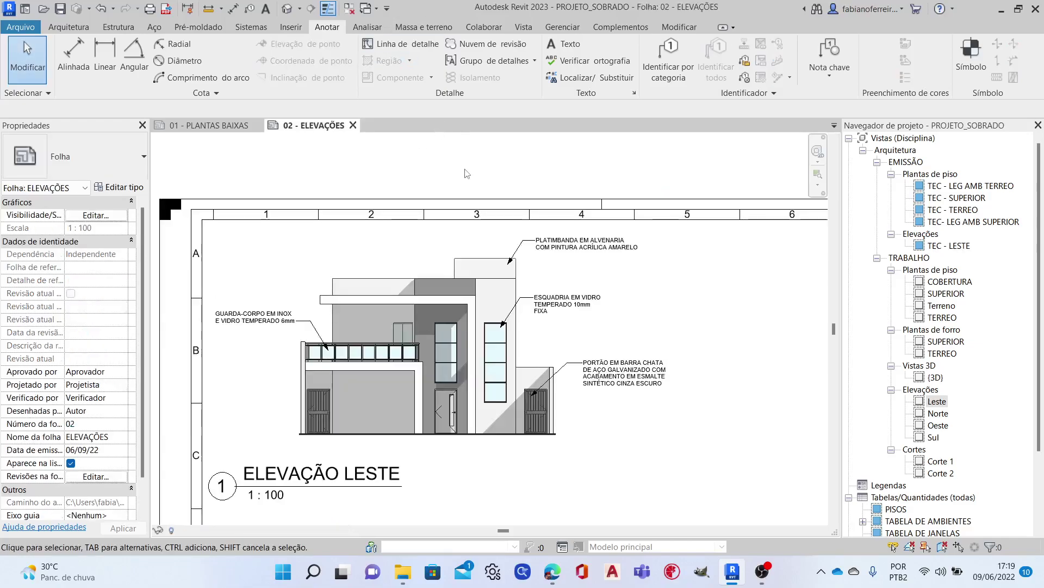
{"action": "middle_click_drag", "start_coordinate": [413, 207], "coordinate": [481, 208]}
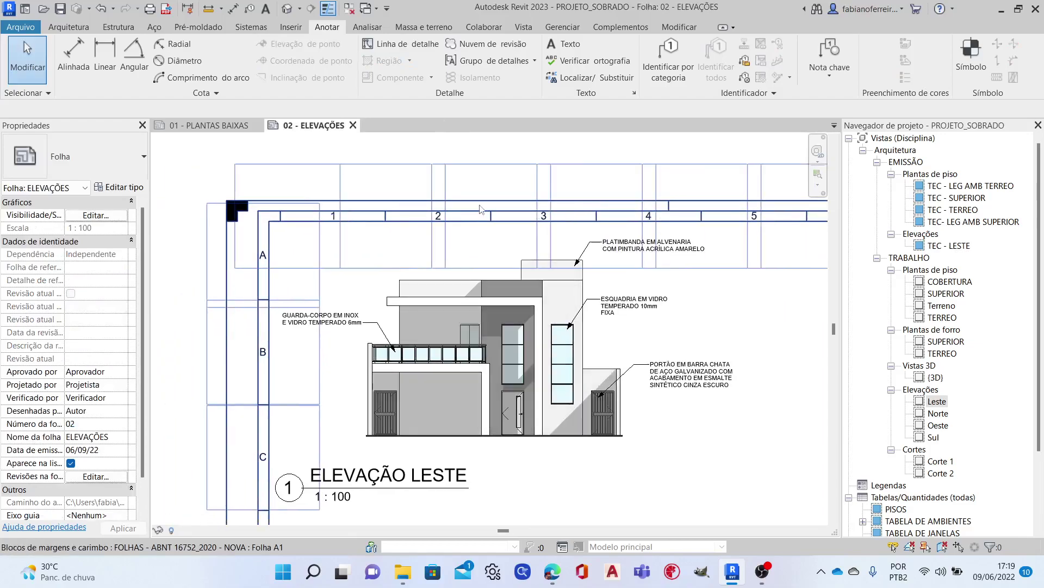
{"action": "scroll", "coordinate": [375, 212], "scroll_direction": "down", "scroll_amount": 4}
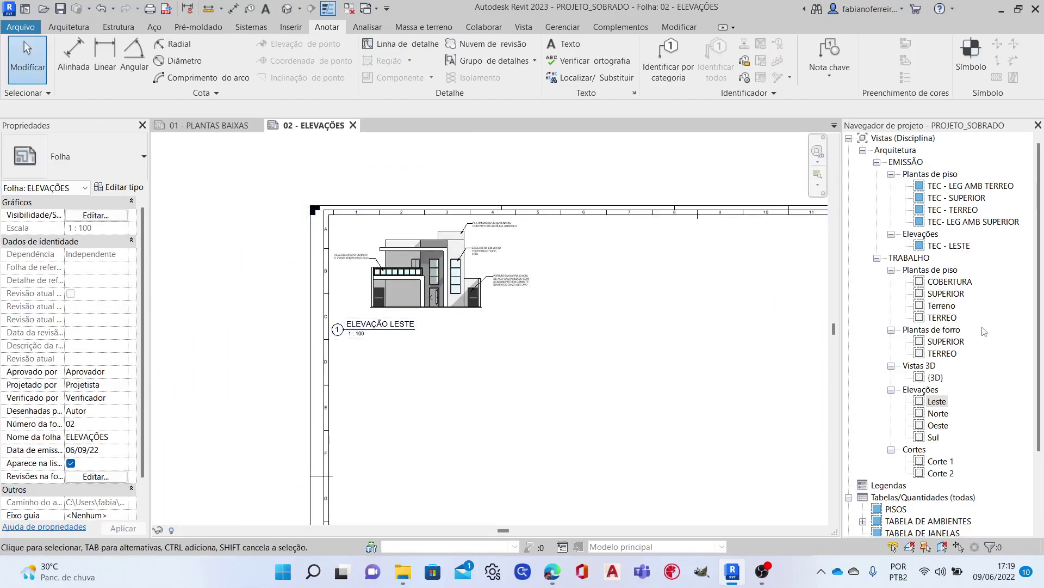
{"action": "left_click", "coordinate": [939, 414]}
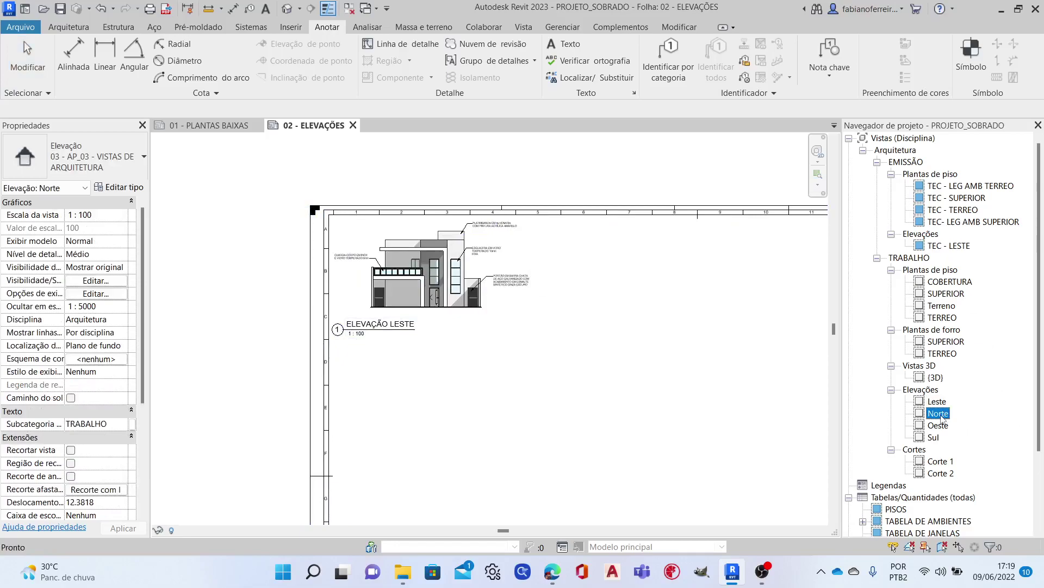
{"action": "right_click", "coordinate": [941, 417]}
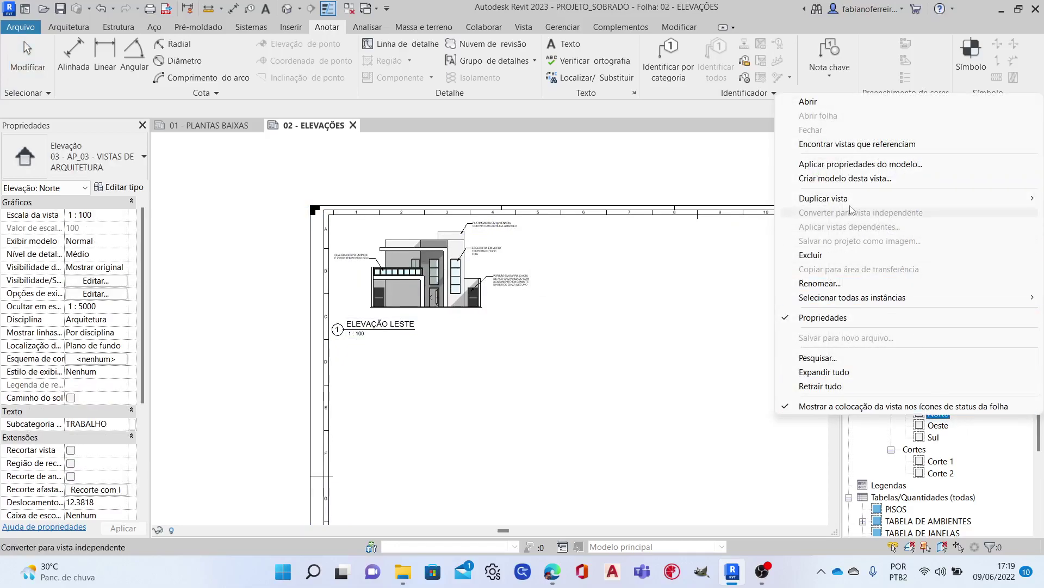
{"action": "mouse_move", "coordinate": [823, 198]}
{"action": "left_click", "coordinate": [693, 200]}
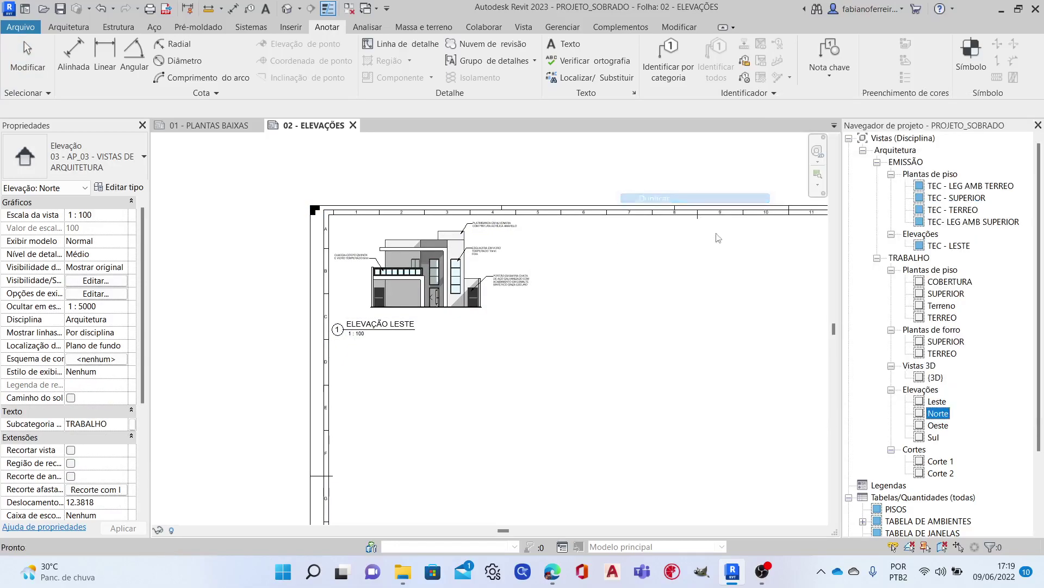
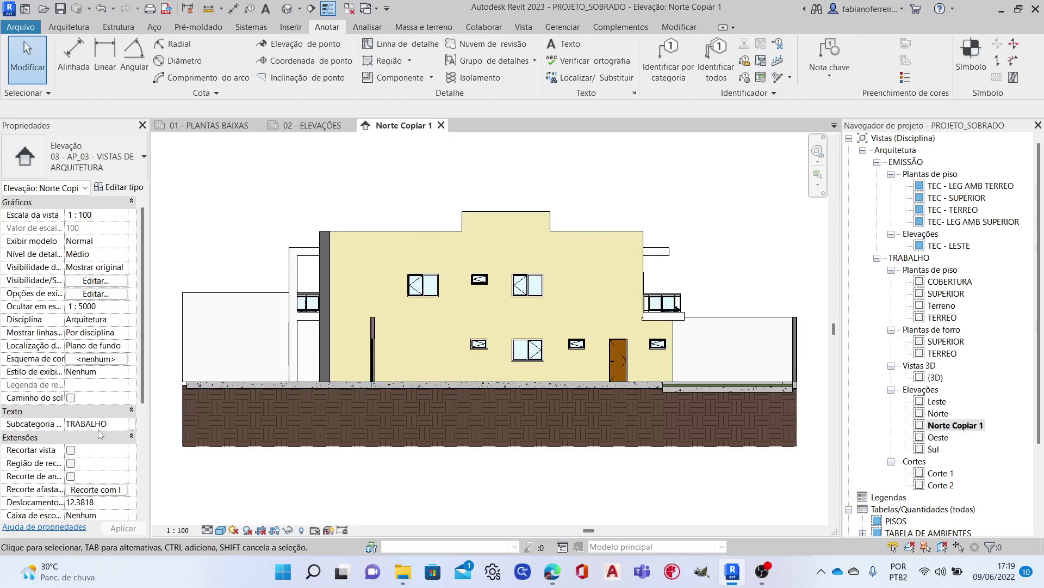
File the copied view under EMISSÃO and rename Norte Copiar 1 to TEC - NORTE.
{"action": "left_click", "coordinate": [95, 424]}
{"action": "left_click", "coordinate": [88, 436]}
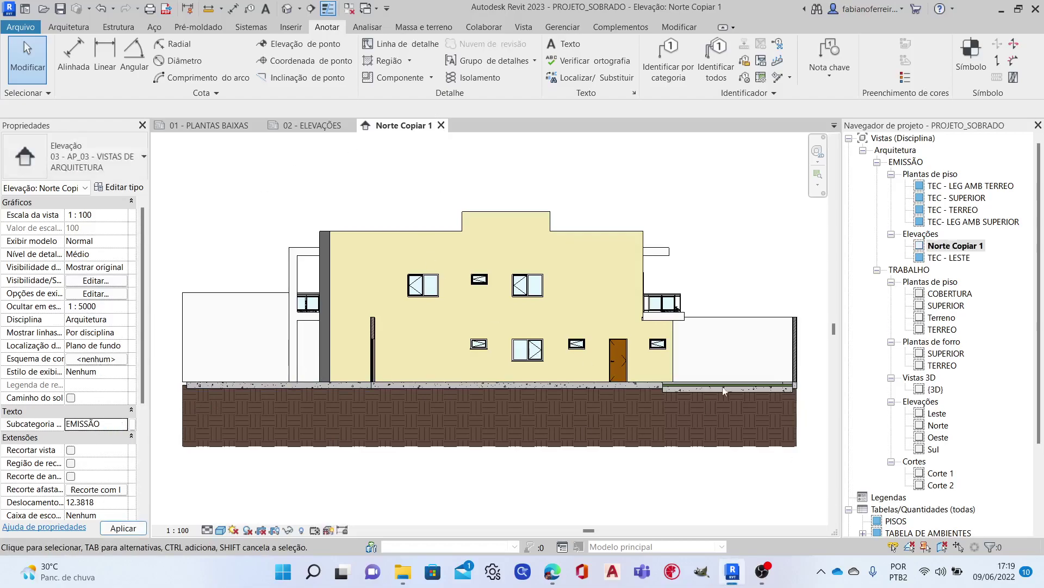
{"action": "right_click", "coordinate": [956, 248]}
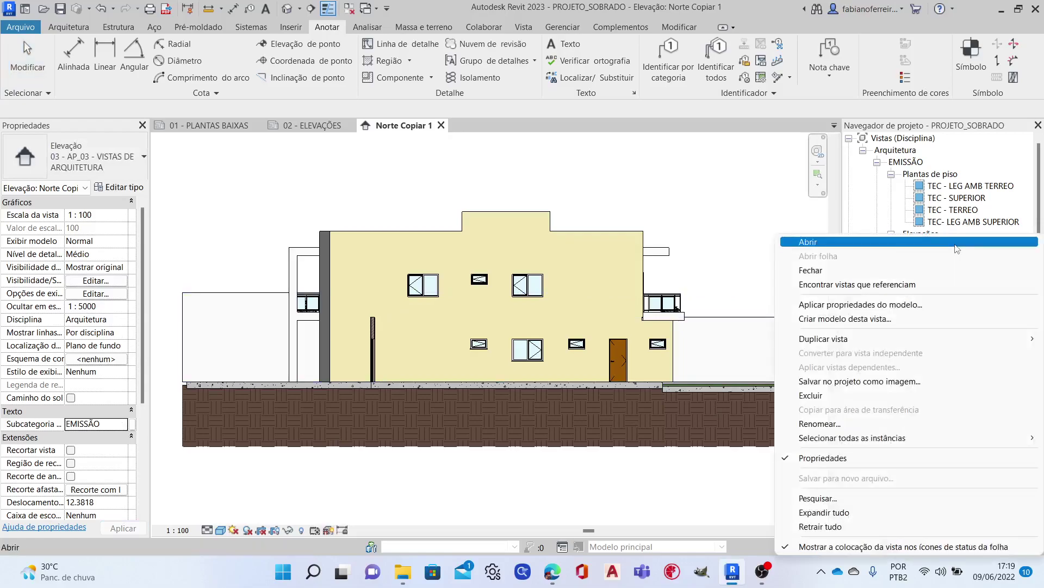
{"action": "left_click", "coordinate": [837, 431]}
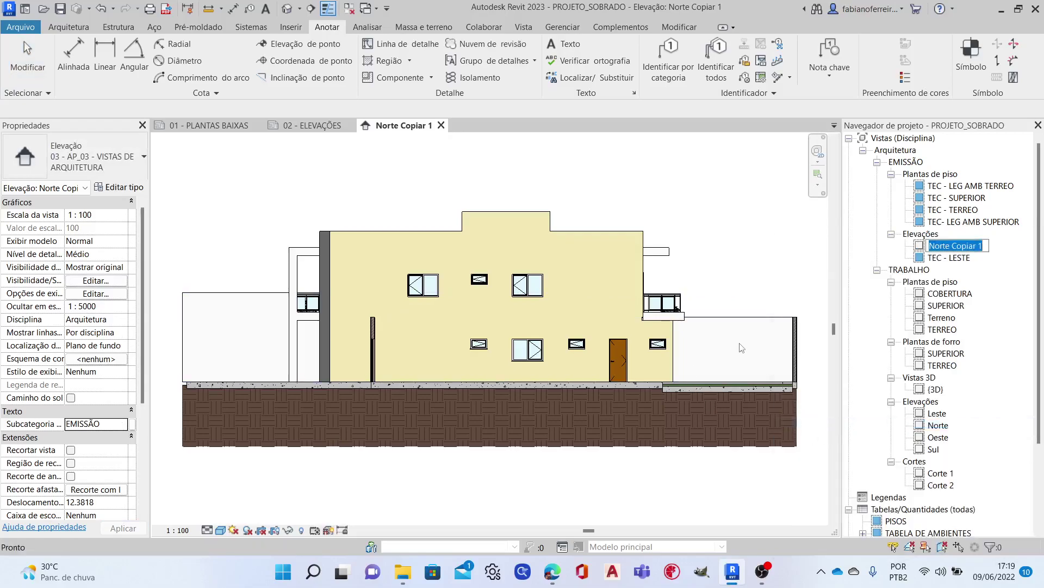
{"action": "type", "text": "TE"}
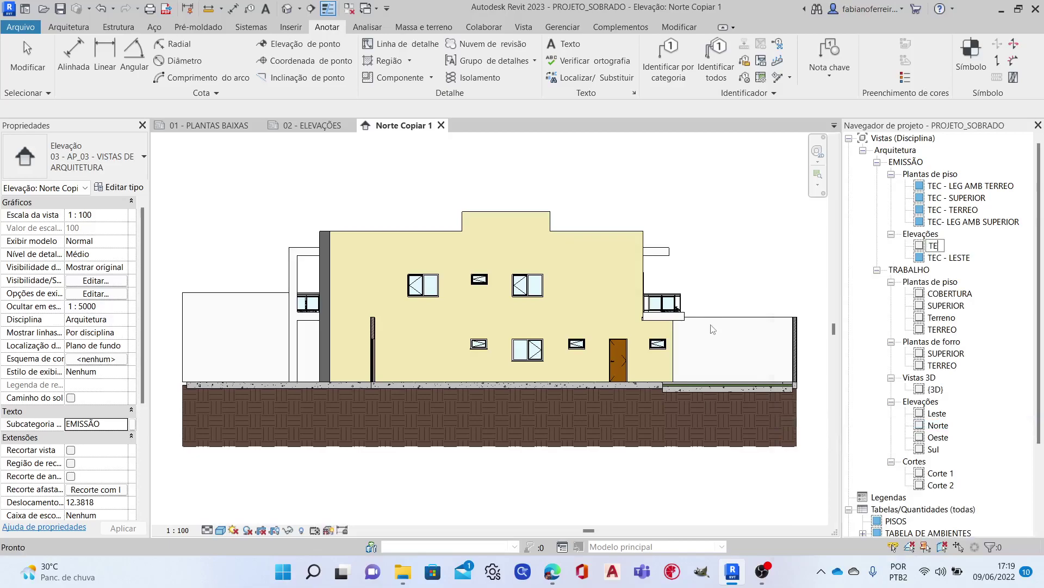
{"action": "type", "text": "C"}
{"action": "type", "text": "B"}
{"action": "type", "text": "ORTE"}
{"action": "key", "text": "Return"}
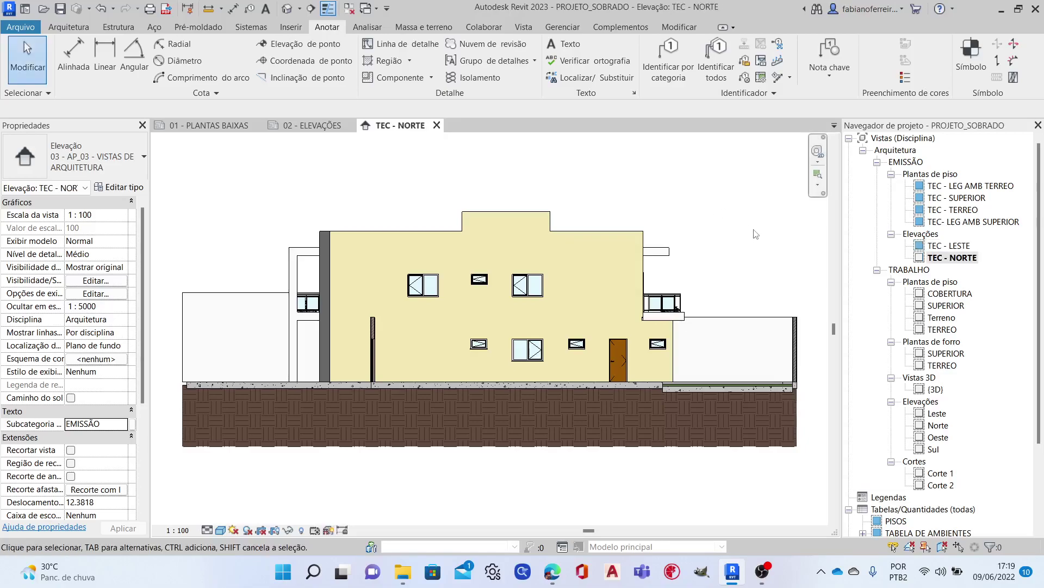
Set the view's sheet title to ELEVAÇÃO NORTE.
{"action": "scroll", "coordinate": [114, 476], "scroll_direction": "down", "scroll_amount": 5}
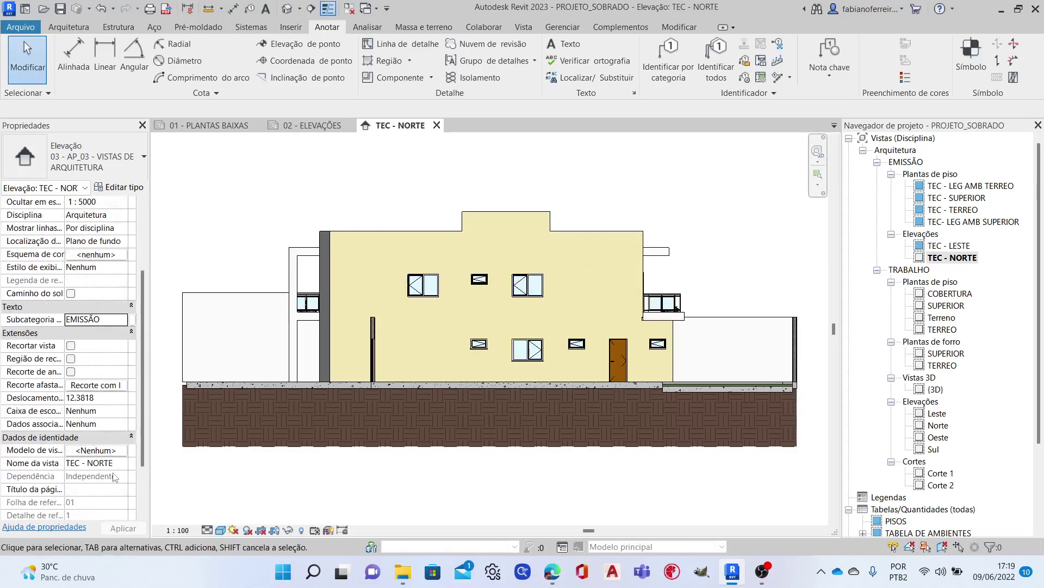
{"action": "left_click", "coordinate": [88, 489]}
{"action": "type", "text": "ELE"}
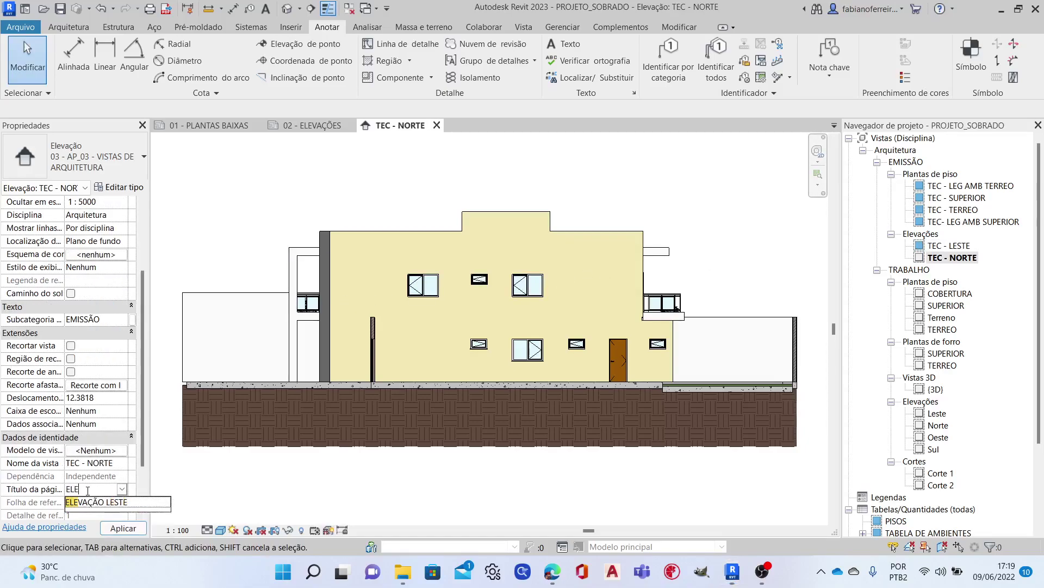
{"action": "type", "text": "VAÇ"}
{"action": "type", "text": "Õ"}
{"action": "key", "text": "BackSpace"}
{"action": "type", "text": "Ã"}
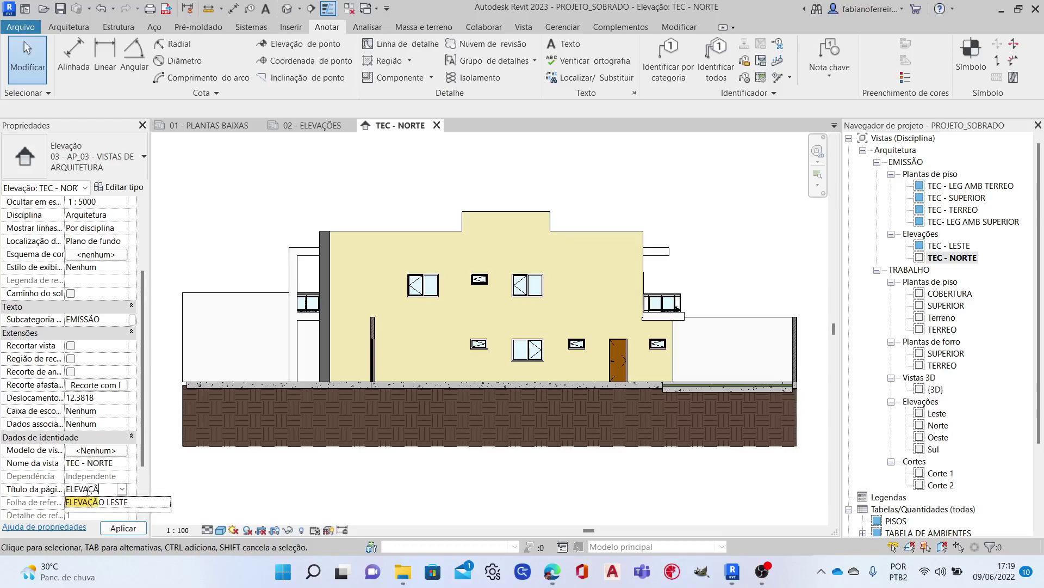
{"action": "type", "text": "O NORTE"}
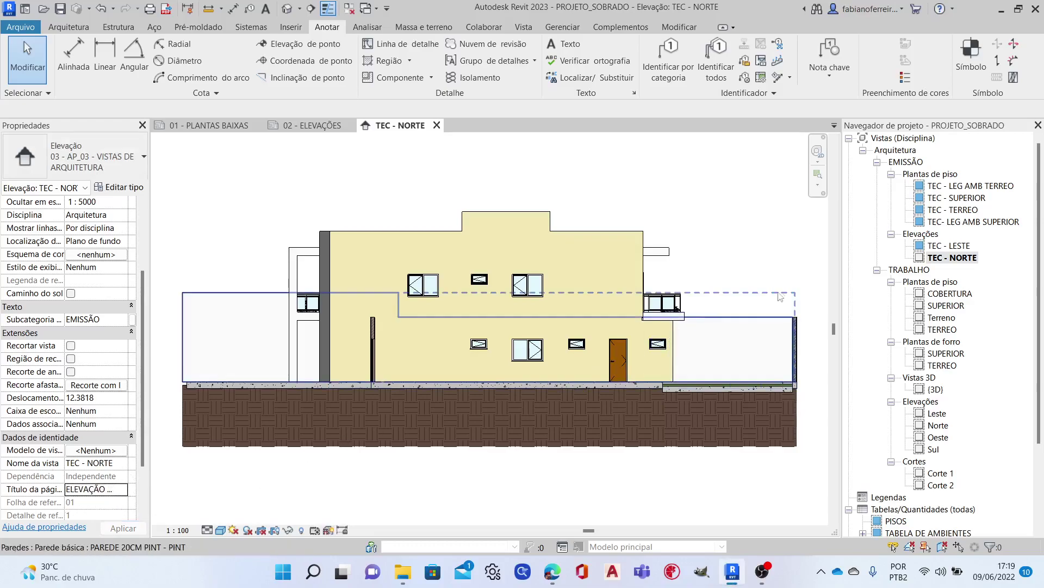
{"action": "left_click", "coordinate": [939, 437]}
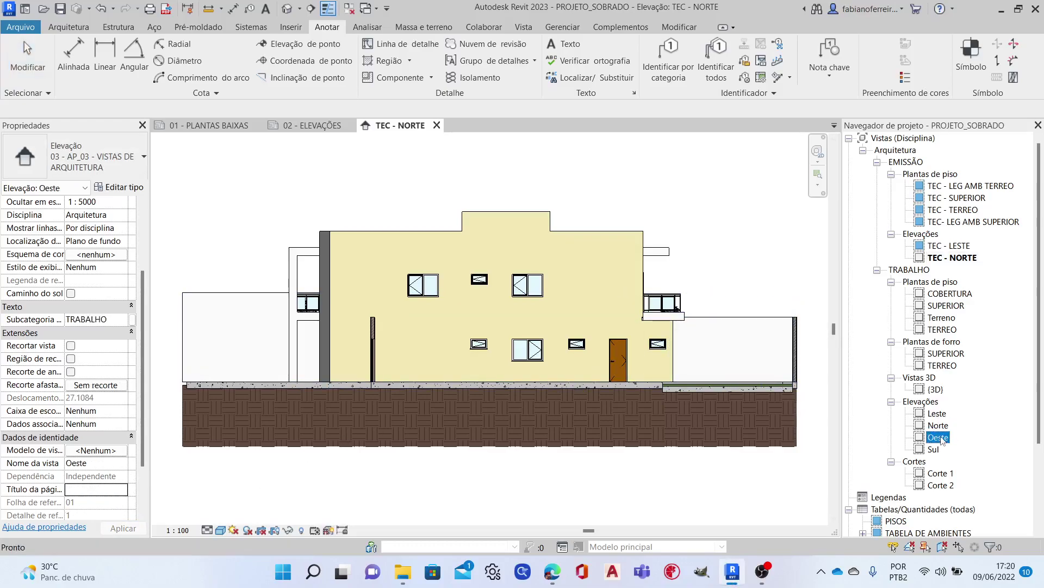
Duplicate the Oeste elevation, file the copy under EMISSÃO, and title it ELEVAÇÃO OESTE.
{"action": "right_click", "coordinate": [939, 438]}
{"action": "mouse_move", "coordinate": [824, 220]}
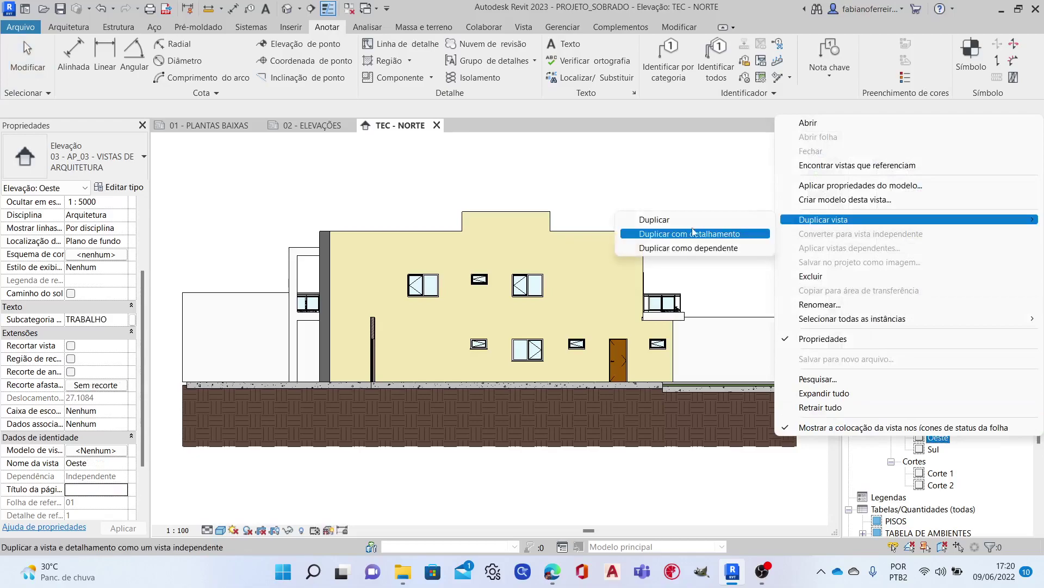
{"action": "left_click", "coordinate": [670, 222]}
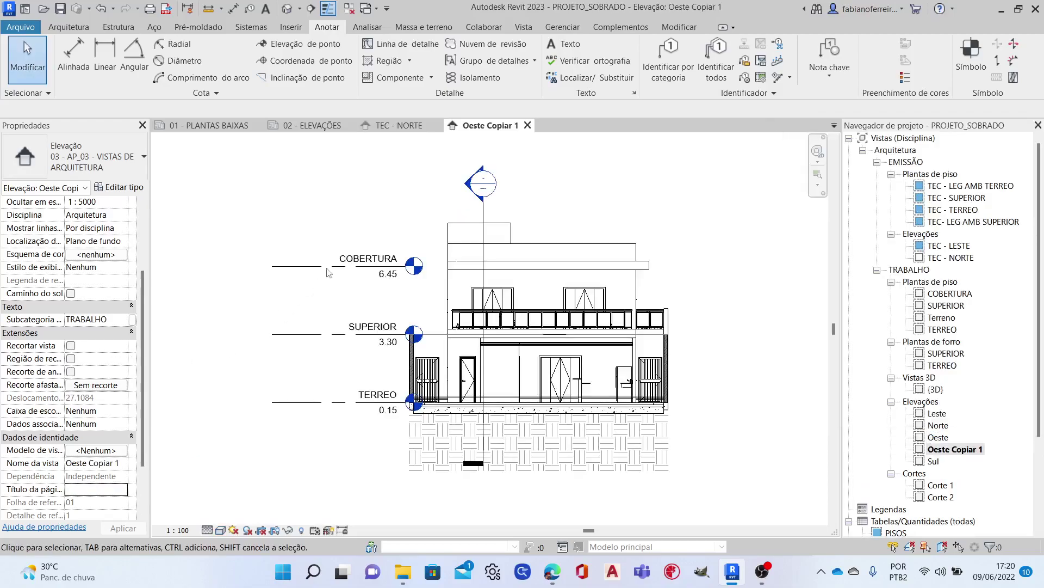
{"action": "left_click", "coordinate": [106, 321]}
{"action": "left_click", "coordinate": [91, 331]}
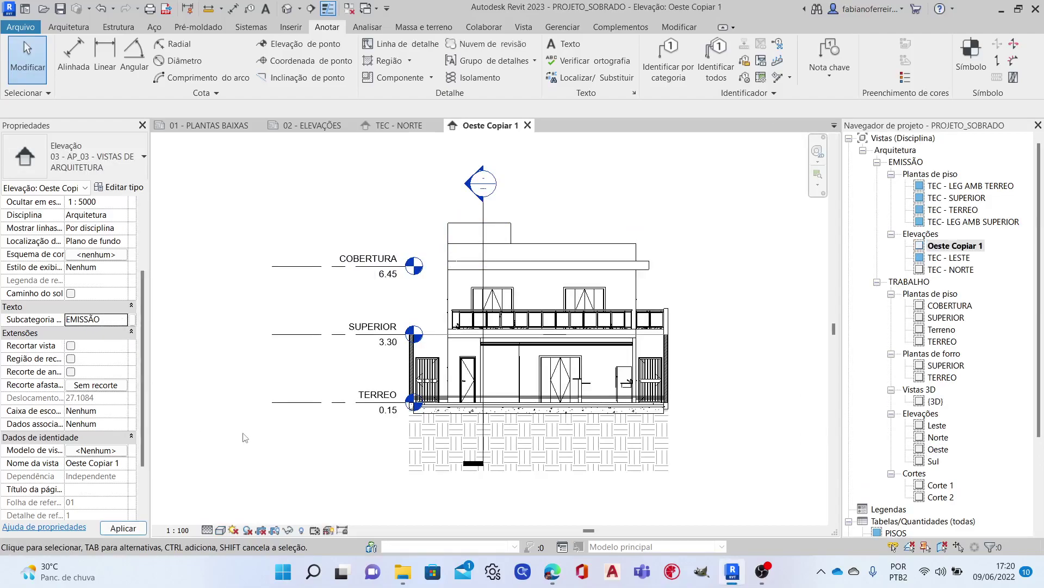
{"action": "scroll", "coordinate": [79, 494], "scroll_direction": "down", "scroll_amount": 3}
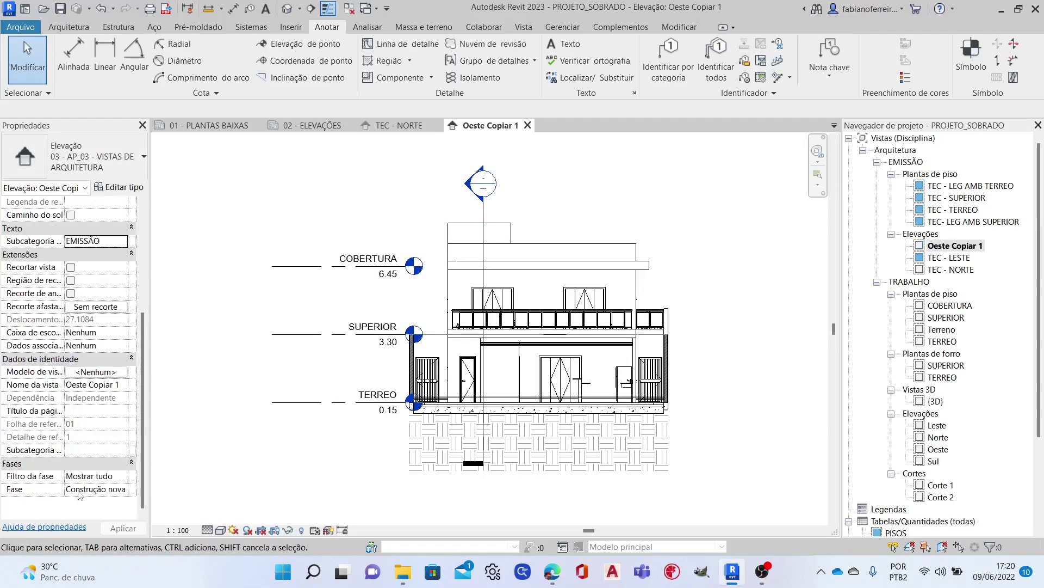
{"action": "left_click", "coordinate": [87, 412]}
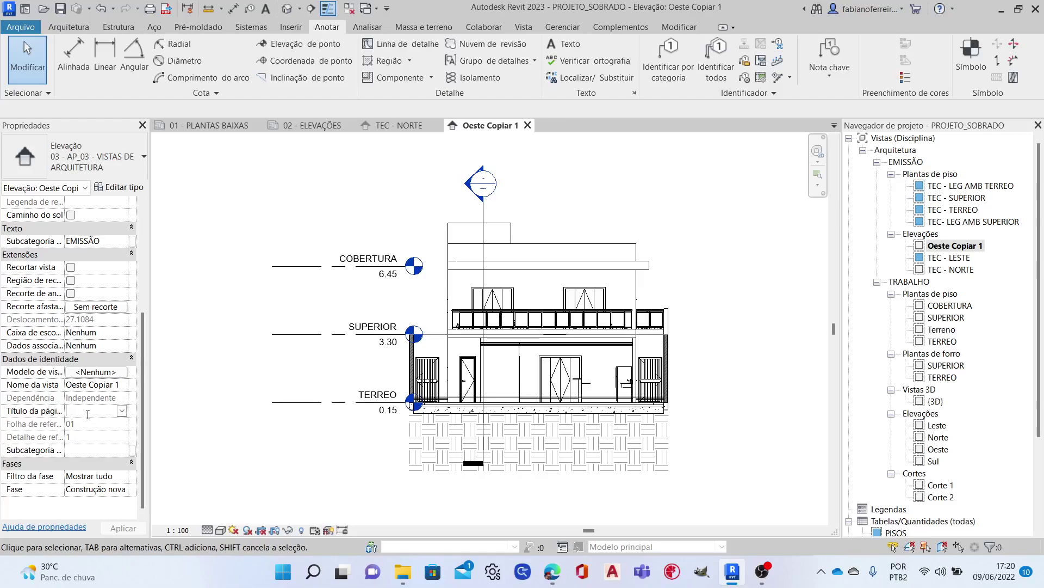
{"action": "type", "text": "ELEVA"}
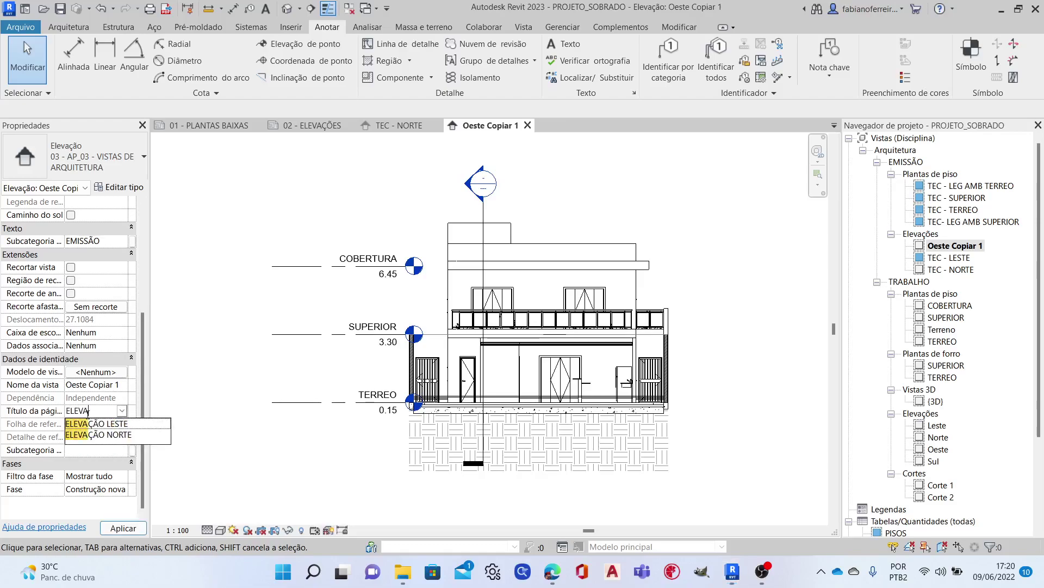
{"action": "type", "text": "ÇÃO O"}
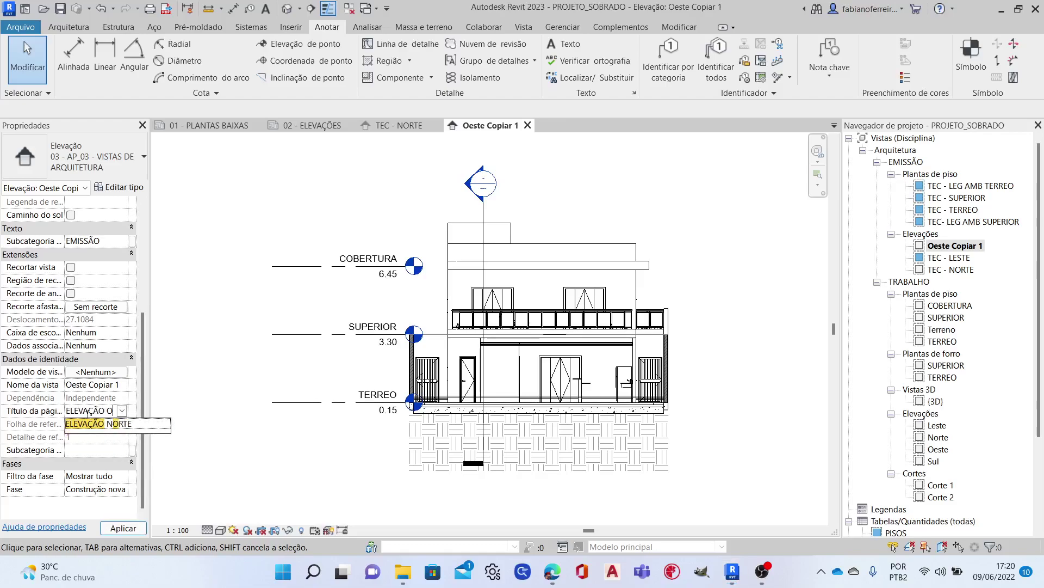
{"action": "type", "text": "ESTE"}
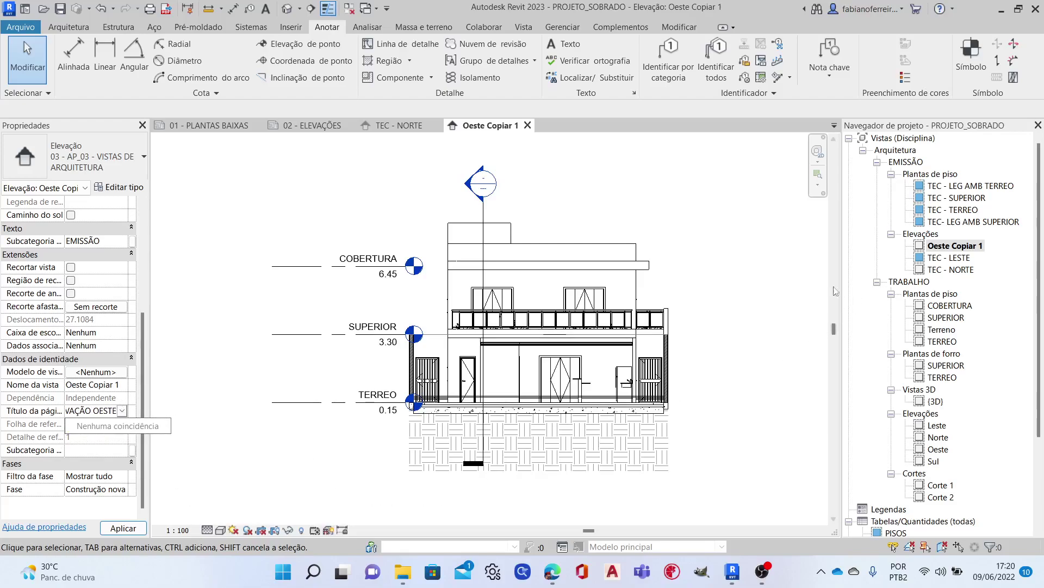
Rename Oeste Copiar 1 to TEC - OESTE.
{"action": "left_click", "coordinate": [940, 246]}
{"action": "right_click", "coordinate": [940, 246]}
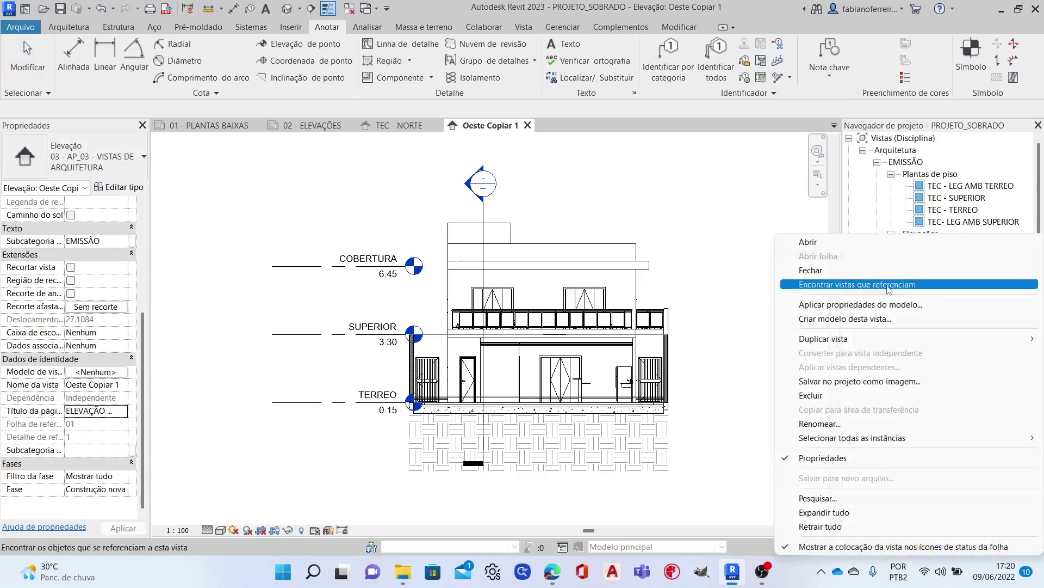
{"action": "left_click", "coordinate": [827, 424]}
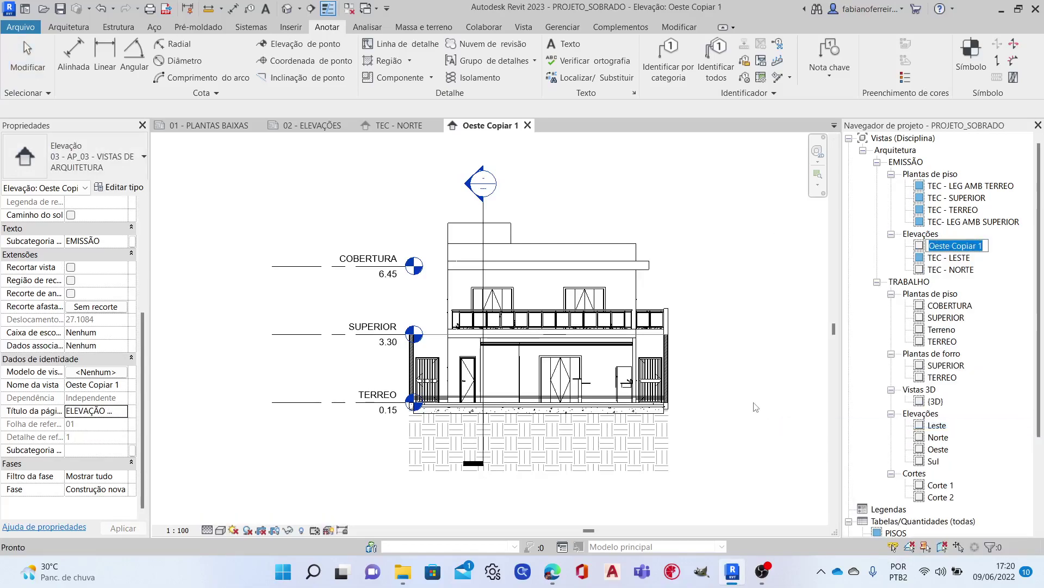
{"action": "type", "text": "TEC - OE"}
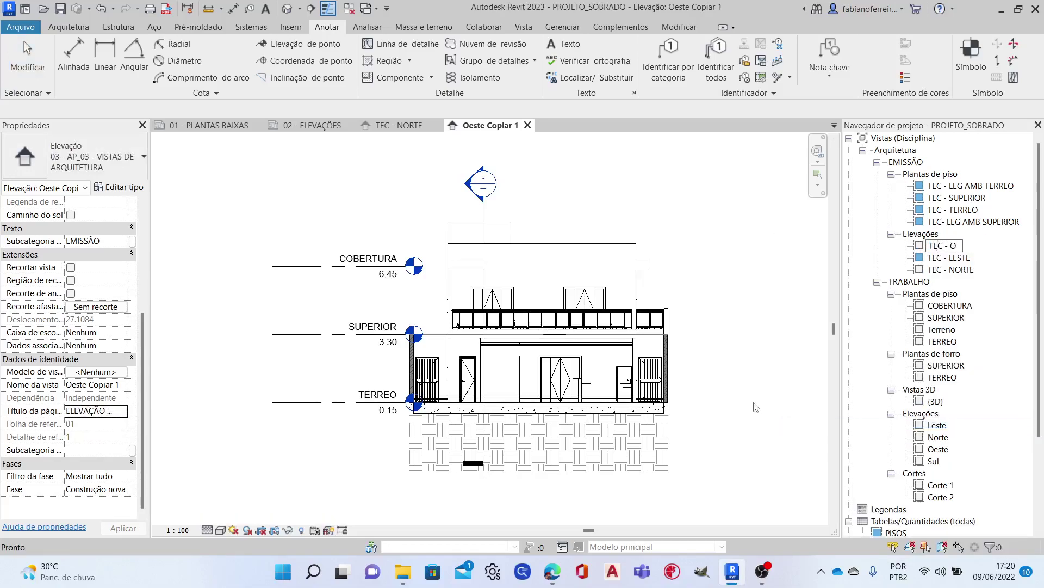
{"action": "type", "text": "STE"}
{"action": "key", "text": "Return"}
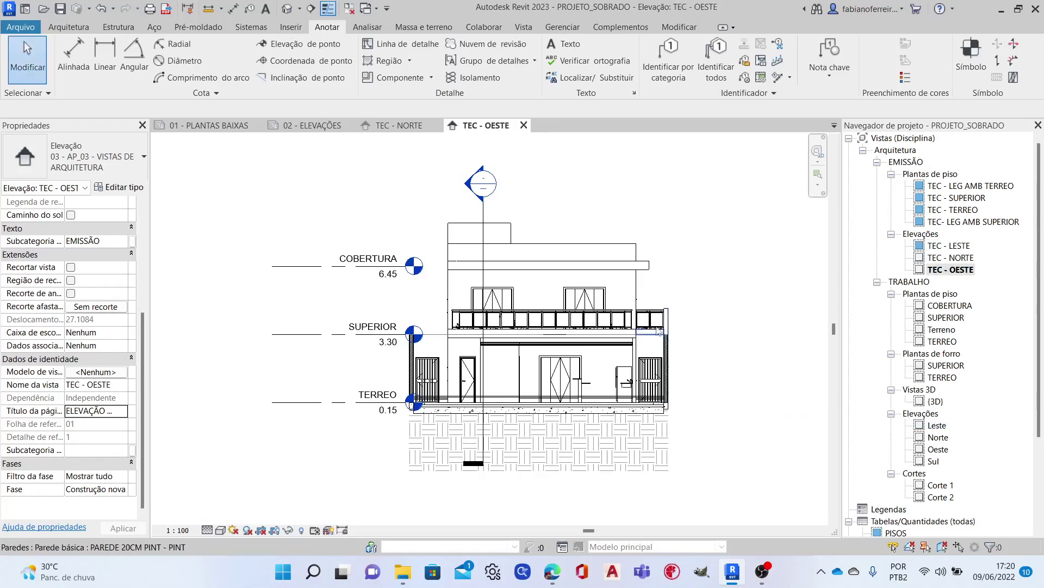
Duplicate the Sul elevation and file the copy under EMISSÃO.
{"action": "left_click", "coordinate": [931, 461]}
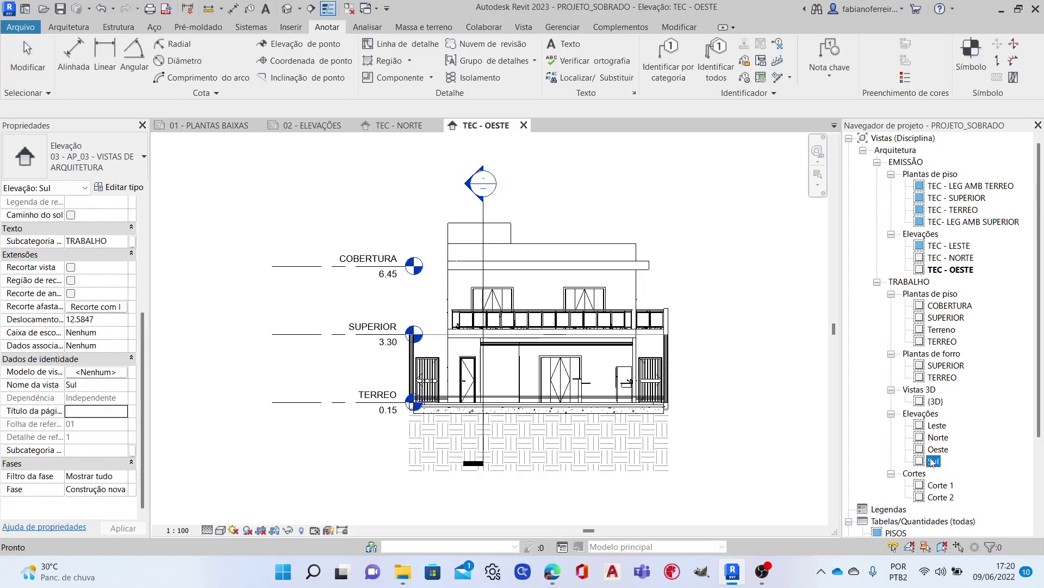
{"action": "right_click", "coordinate": [931, 461]}
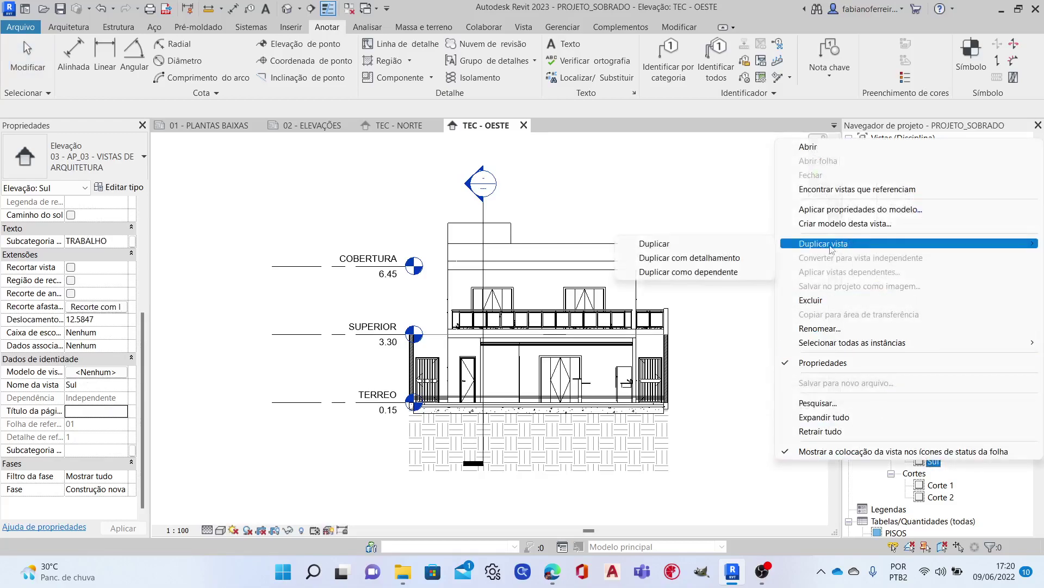
{"action": "left_click", "coordinate": [647, 242]}
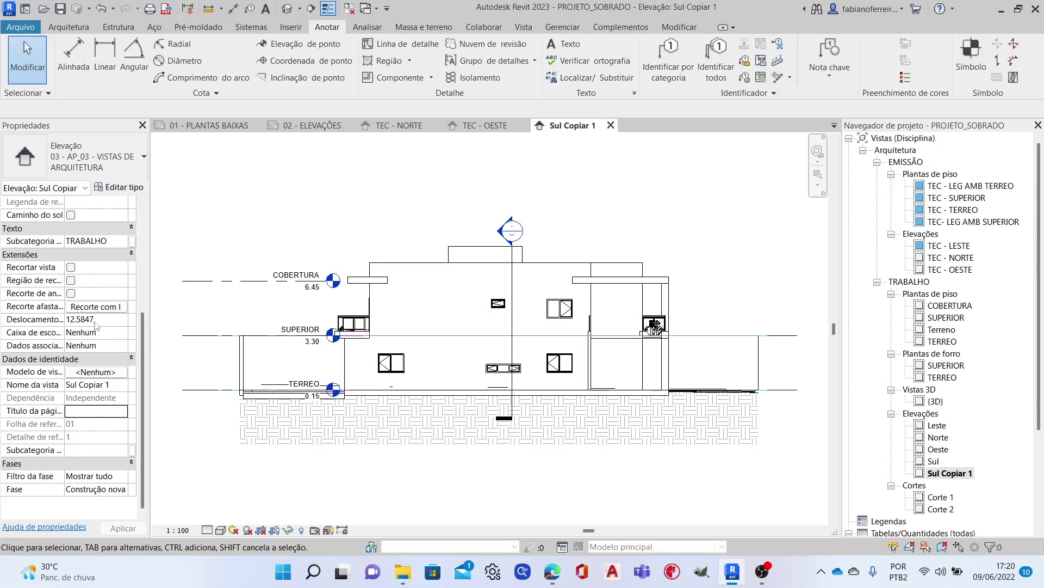
{"action": "scroll", "coordinate": [97, 325], "scroll_direction": "up", "scroll_amount": 3}
{"action": "left_click", "coordinate": [121, 359]}
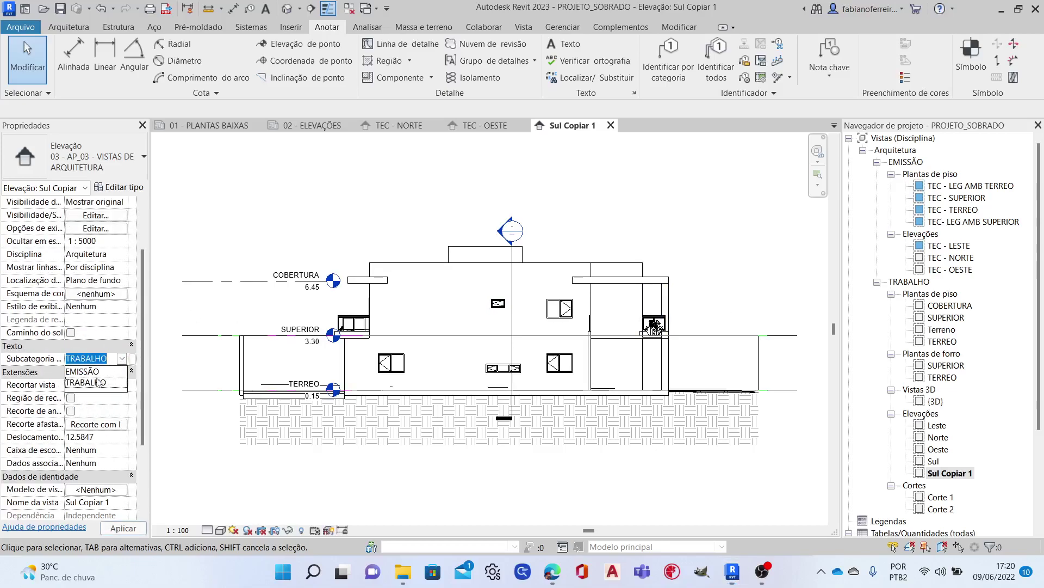
{"action": "left_click", "coordinate": [81, 371]}
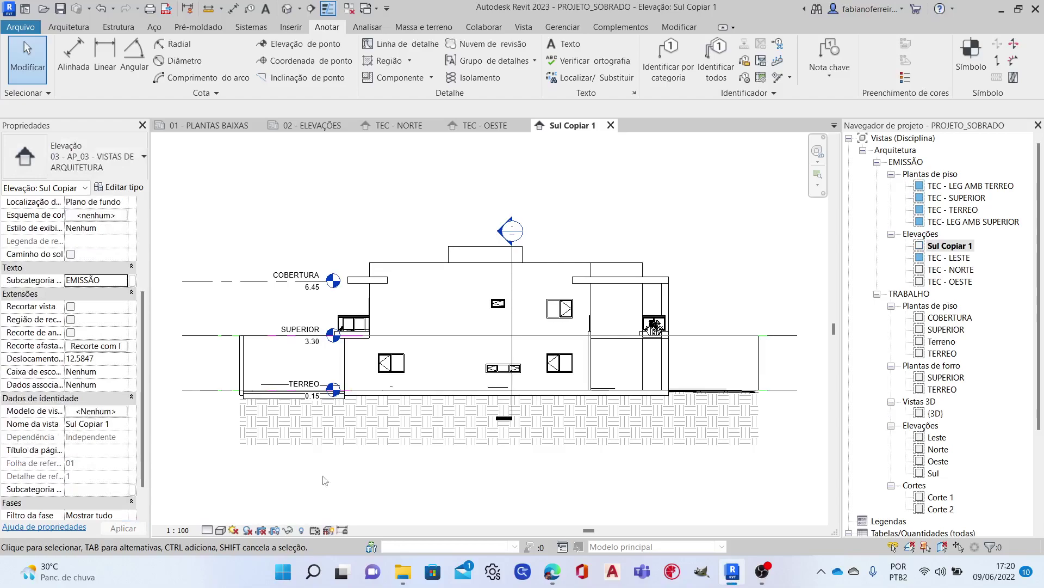
Give Sul Copiar 1 the sheet title ELEVAÇÃO SUL and rename it TEC - SUL.
{"action": "left_click", "coordinate": [98, 454]}
{"action": "type", "text": "ELEVAÇÃO"}
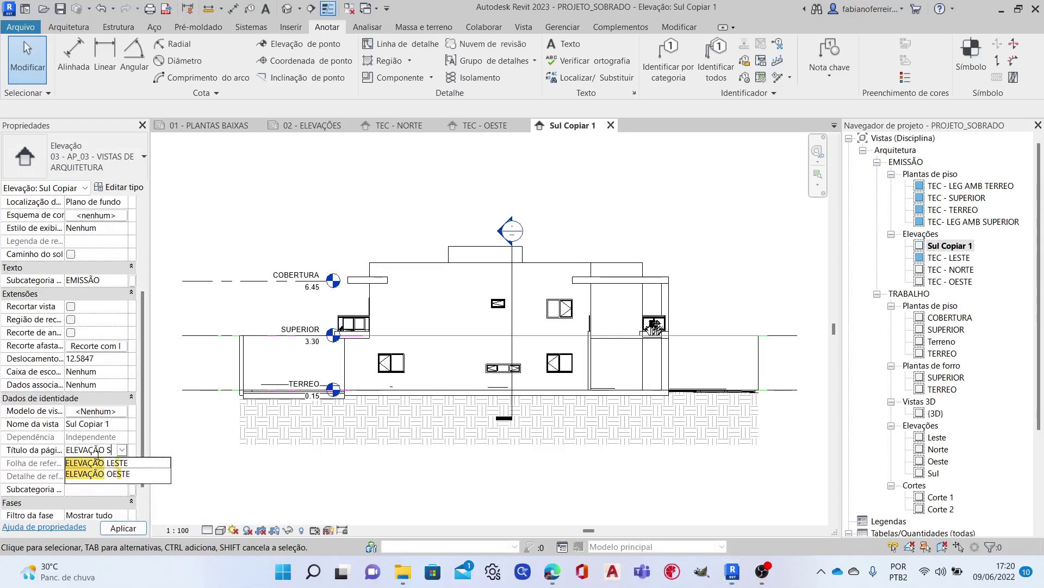
{"action": "type", "text": " SUL"}
{"action": "key", "text": "Return"}
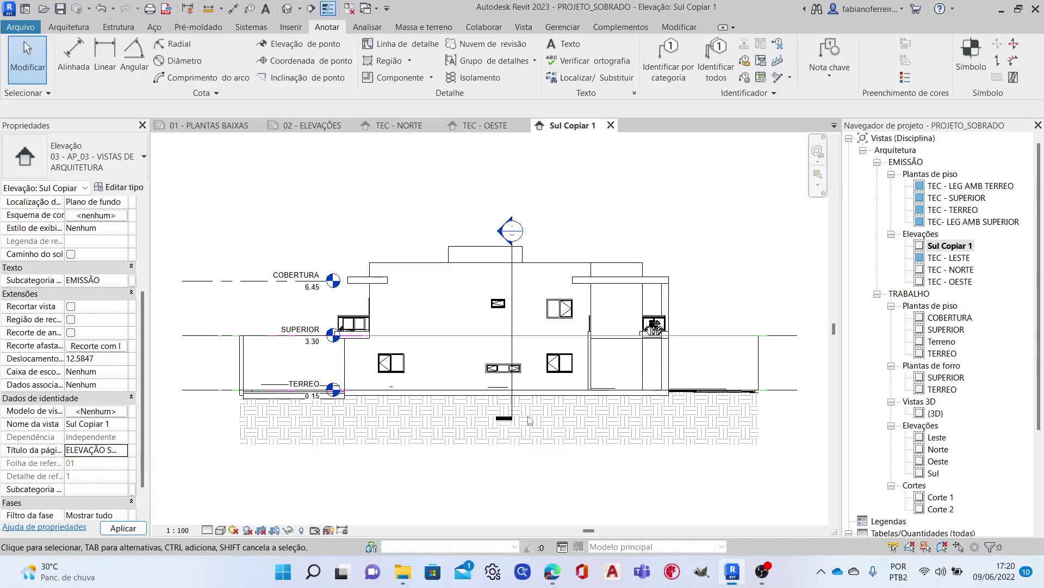
{"action": "right_click", "coordinate": [947, 250]}
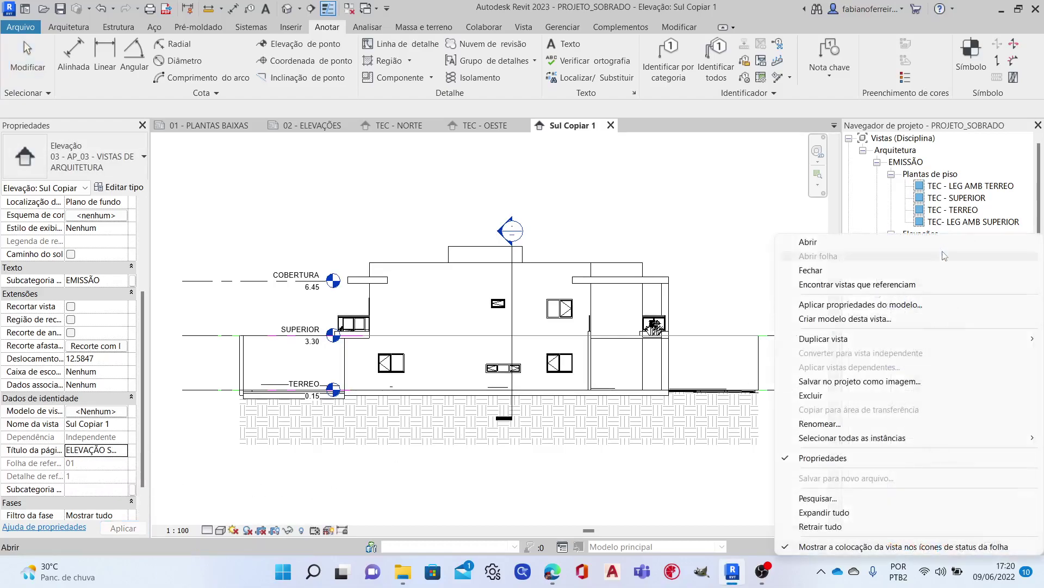
{"action": "left_click", "coordinate": [815, 426]}
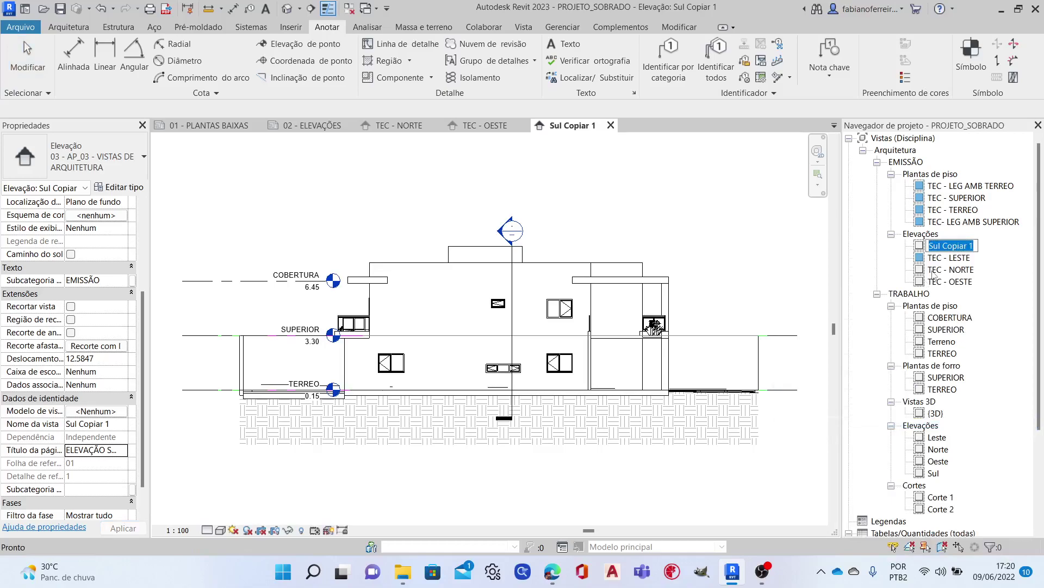
{"action": "type", "text": "TEC"}
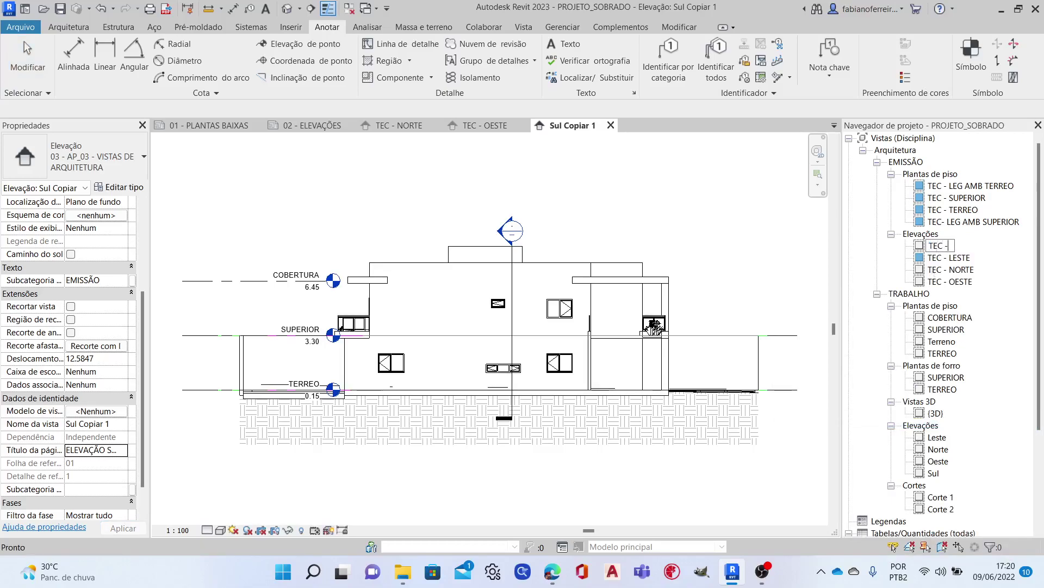
{"action": "type", "text": " - SUL"}
{"action": "left_click", "coordinate": [754, 265]}
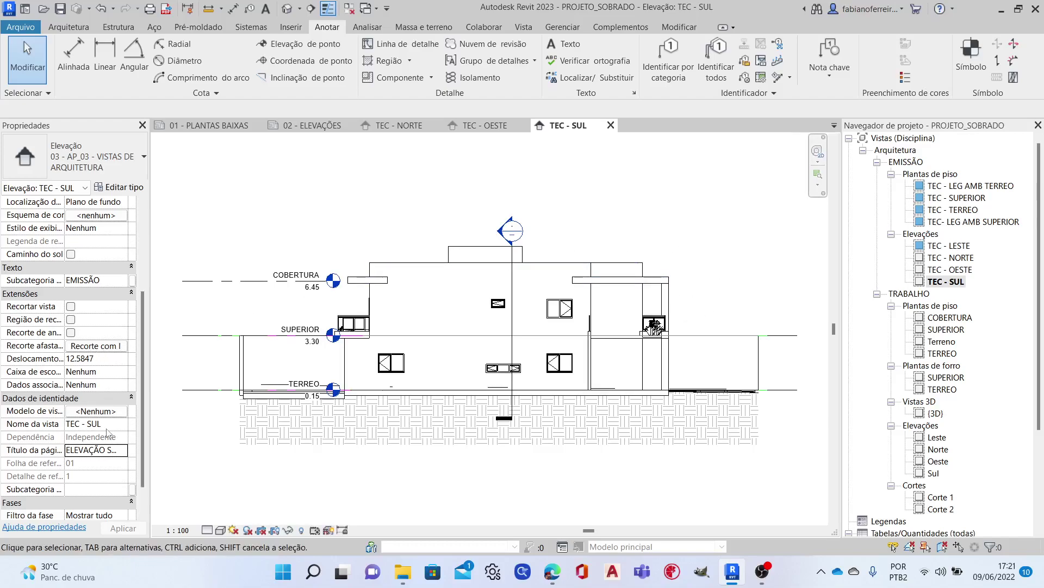
Apply the ELEVAÇÕES view template to TEC - SUL.
{"action": "left_click", "coordinate": [96, 411]}
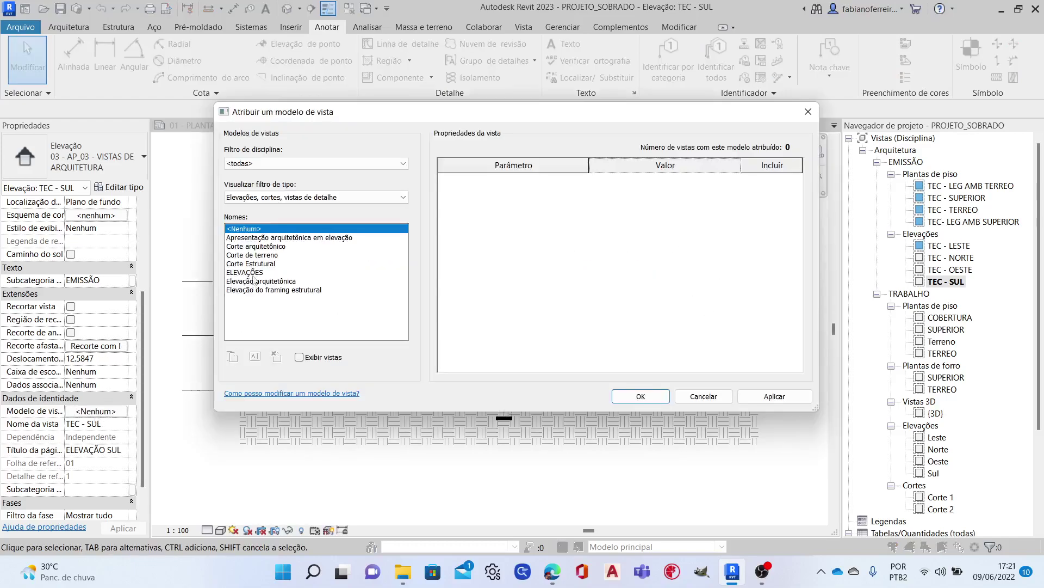
{"action": "left_click", "coordinate": [252, 272]}
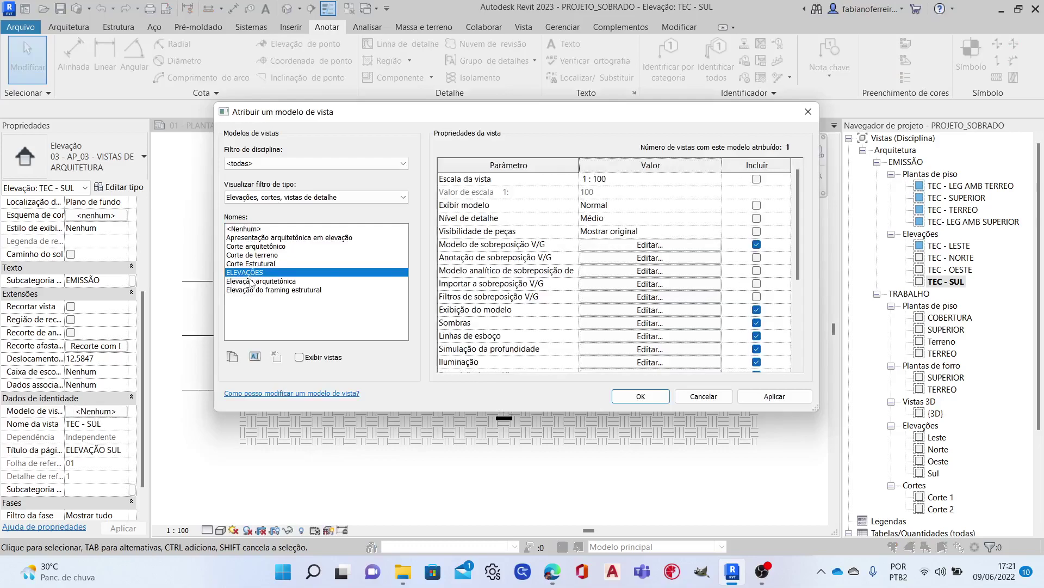
{"action": "left_click", "coordinate": [775, 396]}
{"action": "left_click", "coordinate": [640, 397]}
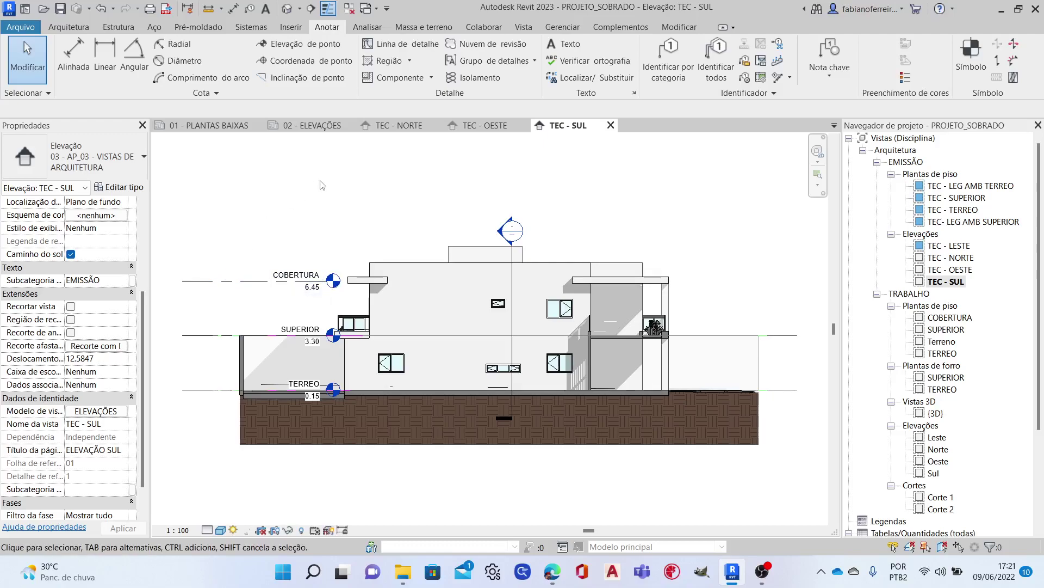
Review the ELEVAÇÕES template's visibility/graphics overrides, including imported categories, and confirm them.
{"action": "left_click", "coordinate": [88, 411]}
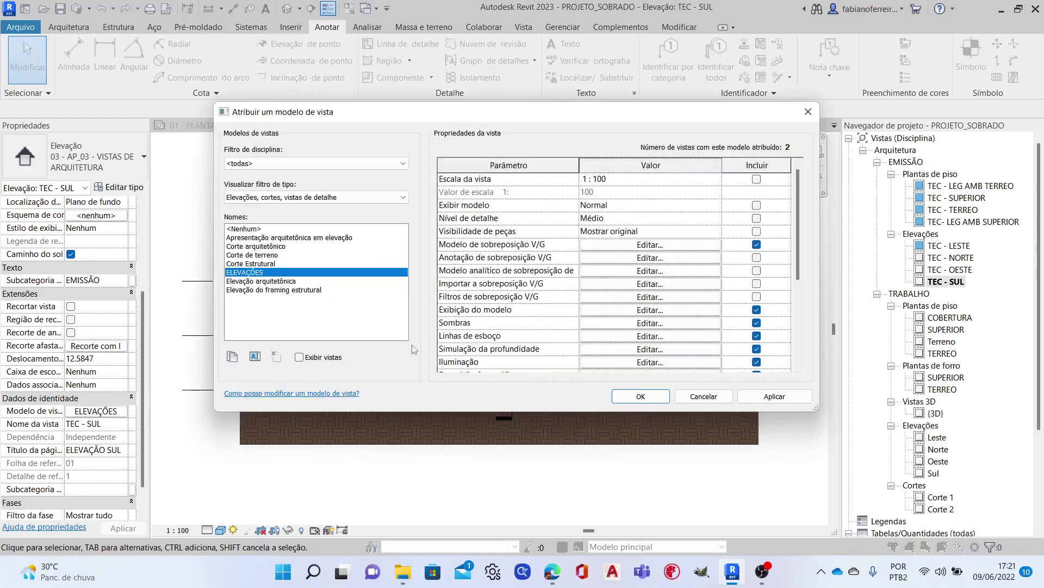
{"action": "left_click", "coordinate": [683, 258]}
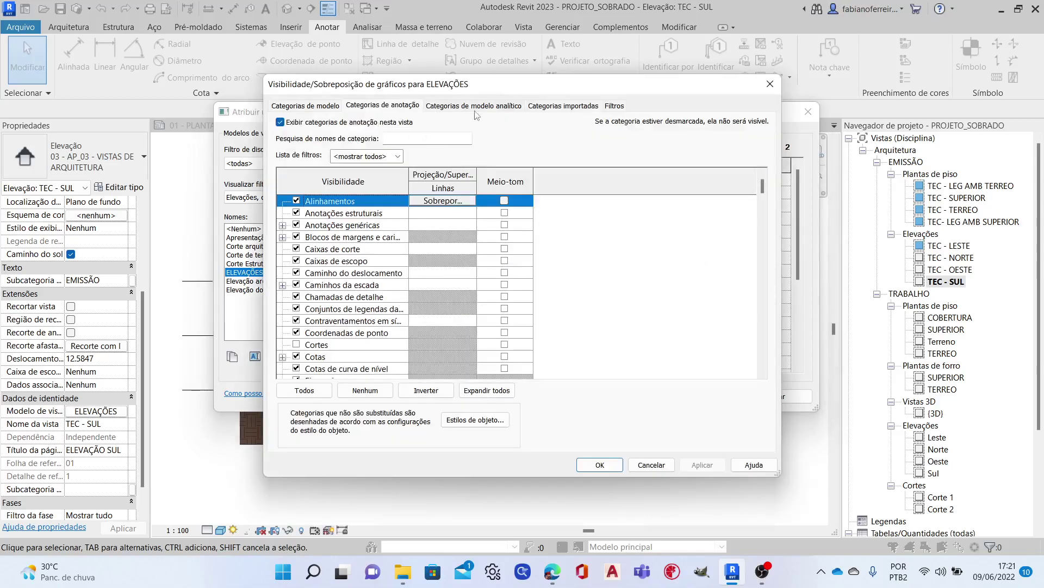
{"action": "scroll", "coordinate": [338, 331], "scroll_direction": "down", "scroll_amount": 1}
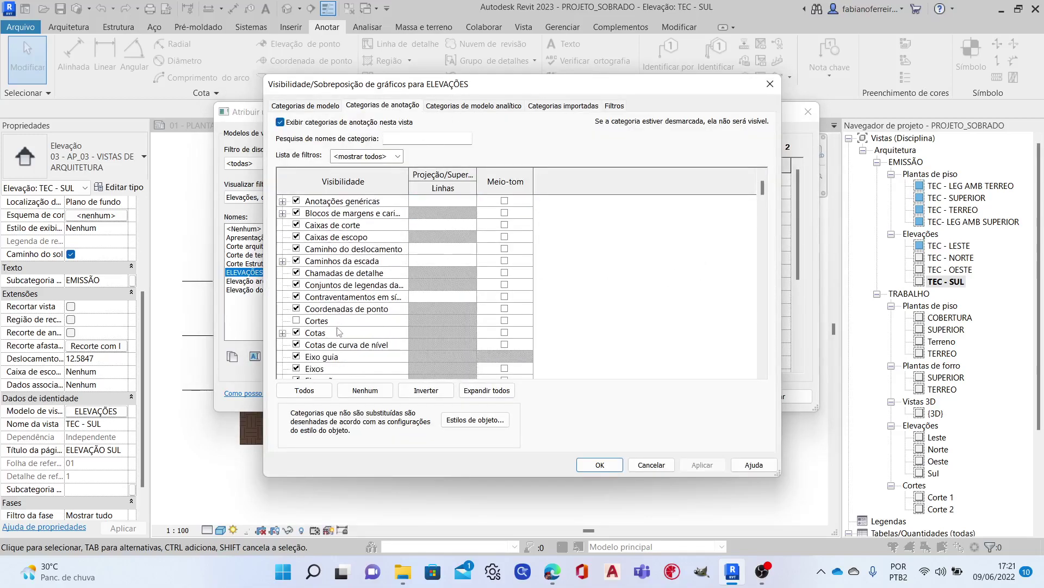
{"action": "scroll", "coordinate": [315, 326], "scroll_direction": "down", "scroll_amount": 1}
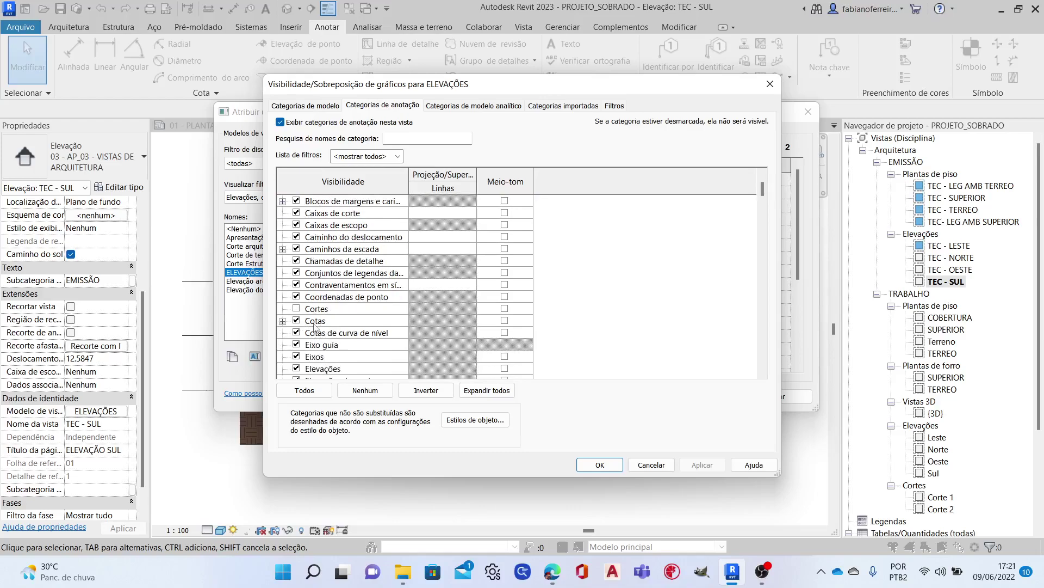
{"action": "scroll", "coordinate": [314, 326], "scroll_direction": "down", "scroll_amount": 2}
{"action": "scroll", "coordinate": [577, 325], "scroll_direction": "down", "scroll_amount": 3}
{"action": "scroll", "coordinate": [577, 325], "scroll_direction": "down", "scroll_amount": 3}
{"action": "scroll", "coordinate": [577, 325], "scroll_direction": "down", "scroll_amount": 4}
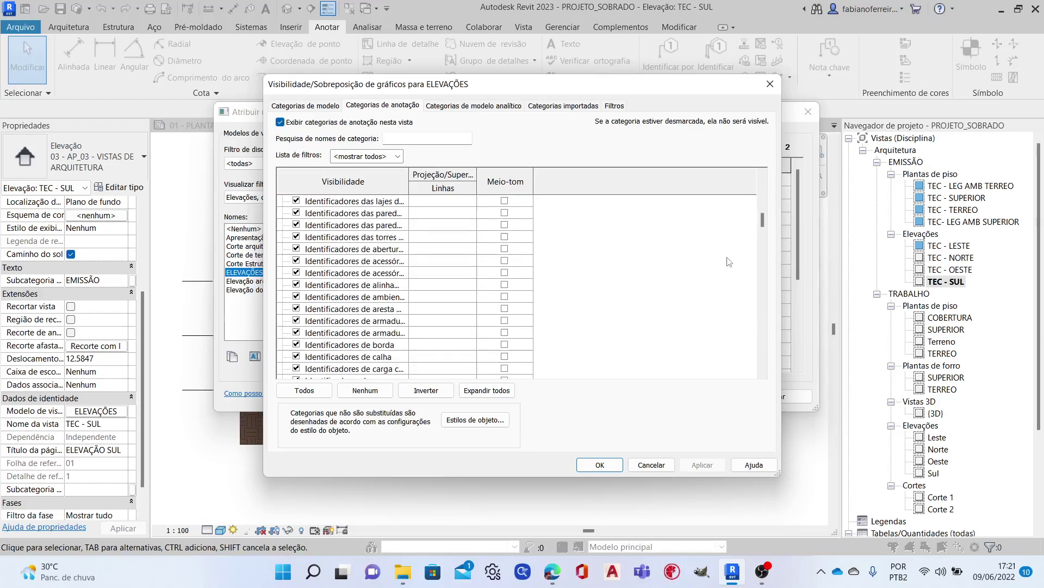
{"action": "left_click", "coordinate": [576, 107]}
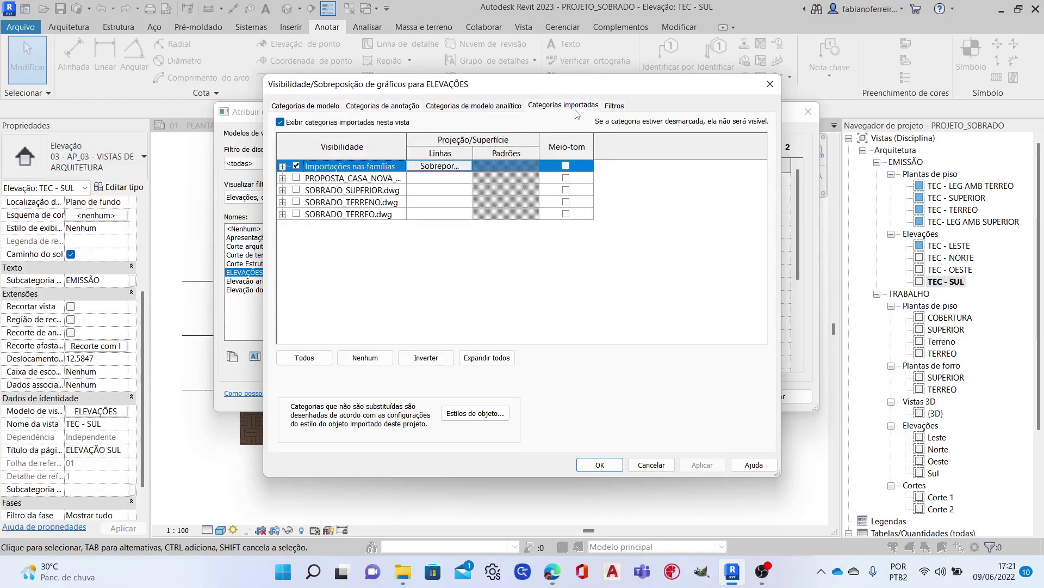
{"action": "left_click", "coordinate": [617, 469]}
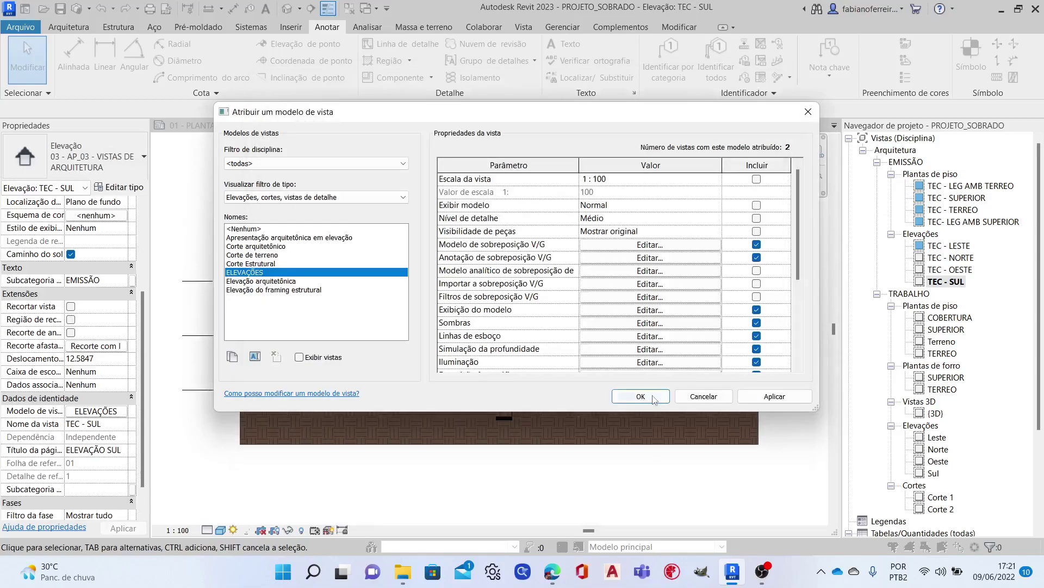
{"action": "left_click", "coordinate": [703, 396]}
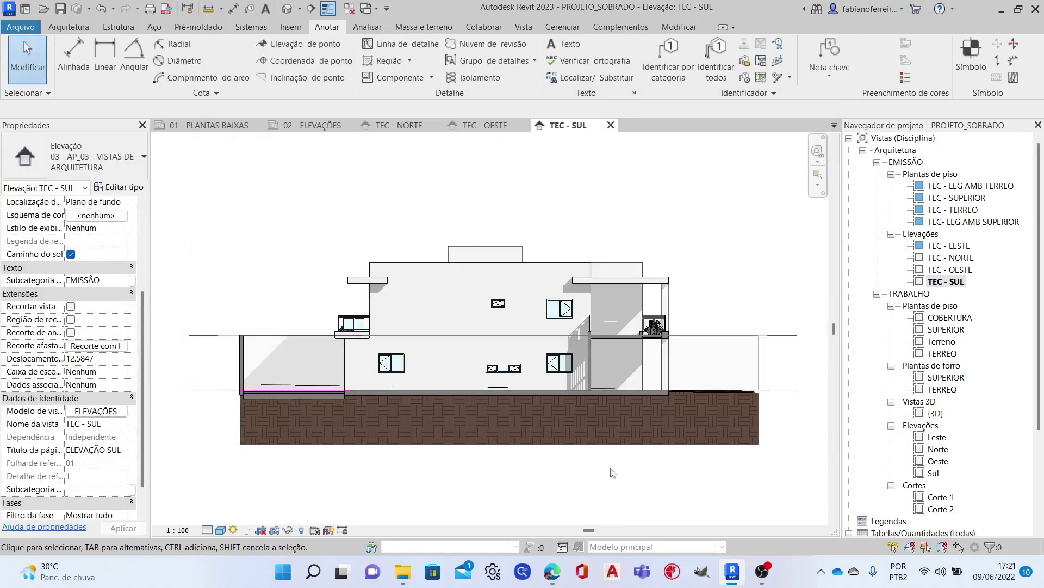
{"action": "left_click", "coordinate": [780, 336]}
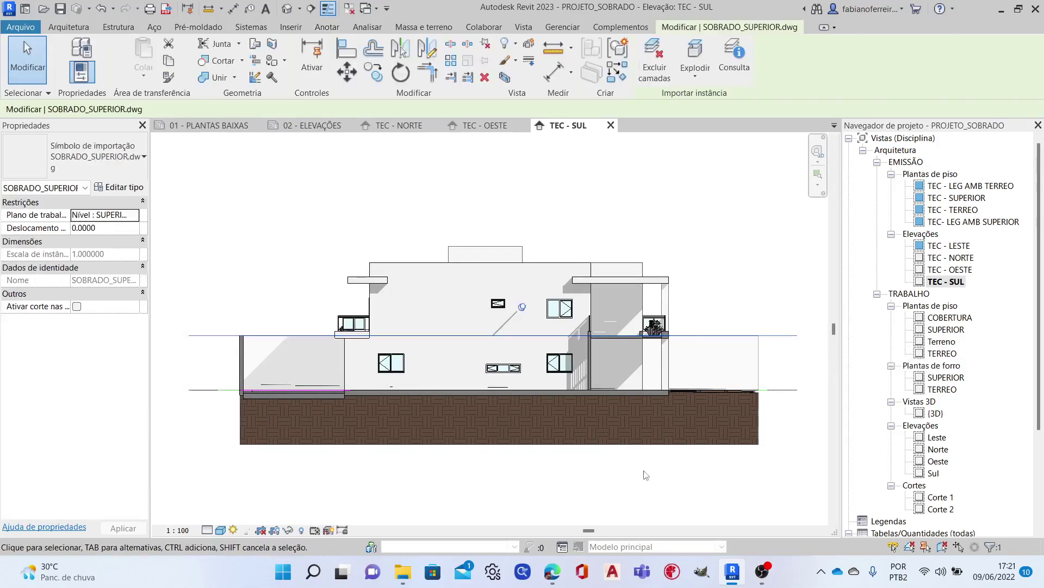
Check TEC - SUL's imported categories with VG, then reopen its view template settings.
{"action": "left_click", "coordinate": [650, 513]}
{"action": "key", "text": "v"}
{"action": "key", "text": "g"}
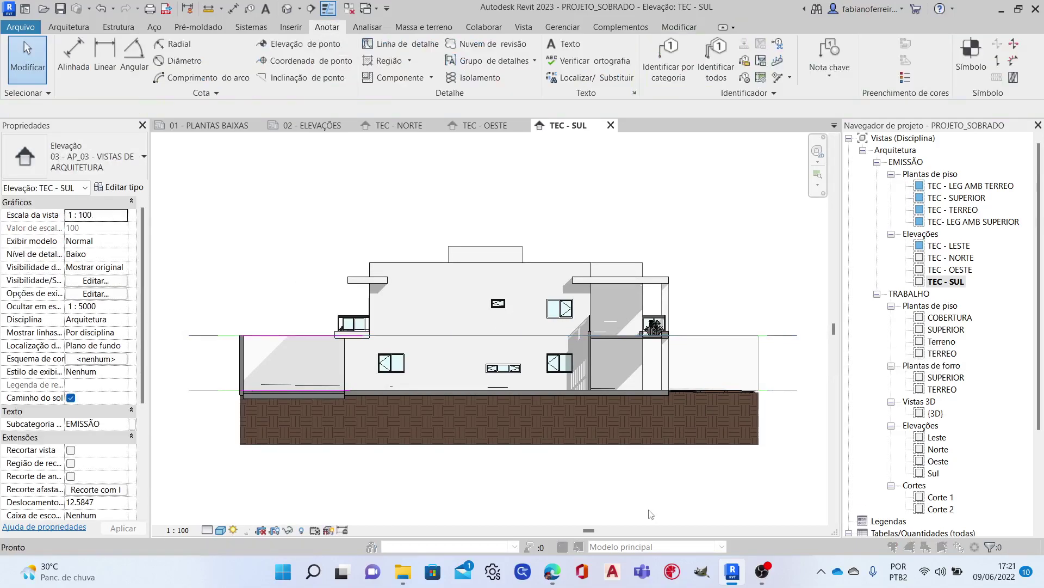
{"action": "left_click", "coordinate": [586, 107]}
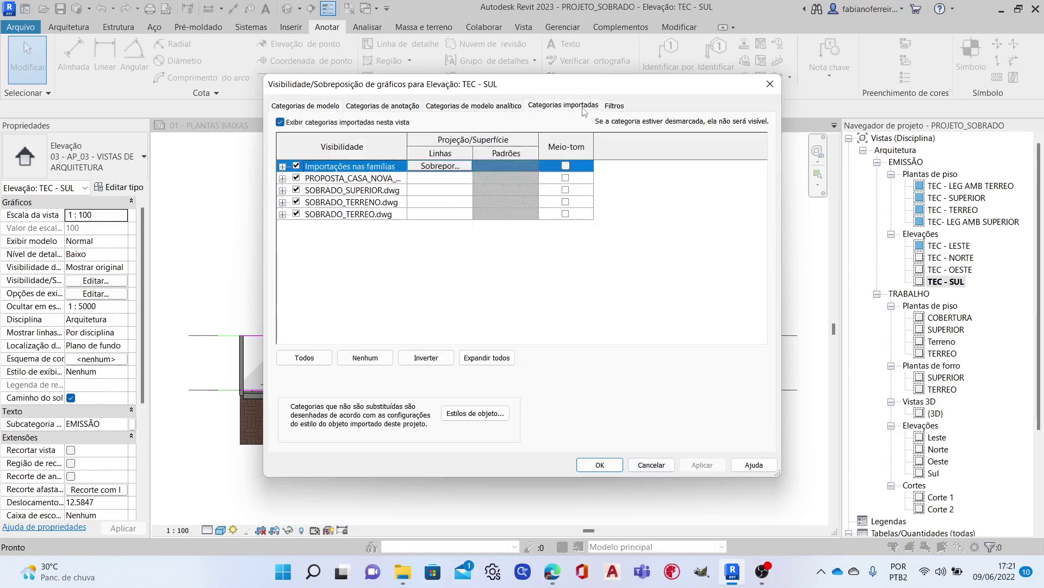
{"action": "left_click", "coordinate": [659, 468]}
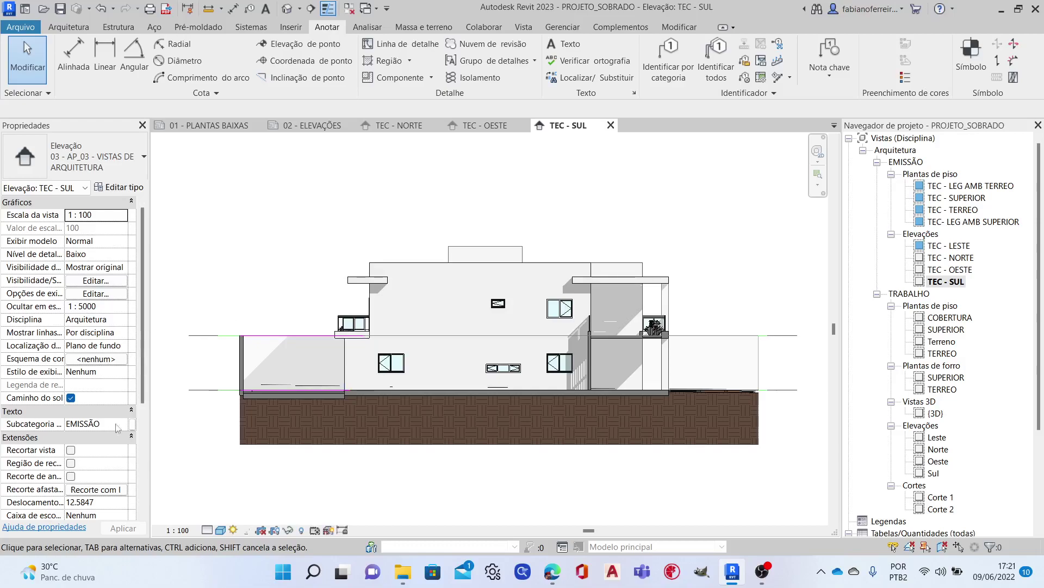
{"action": "scroll", "coordinate": [95, 440], "scroll_direction": "down", "scroll_amount": 5}
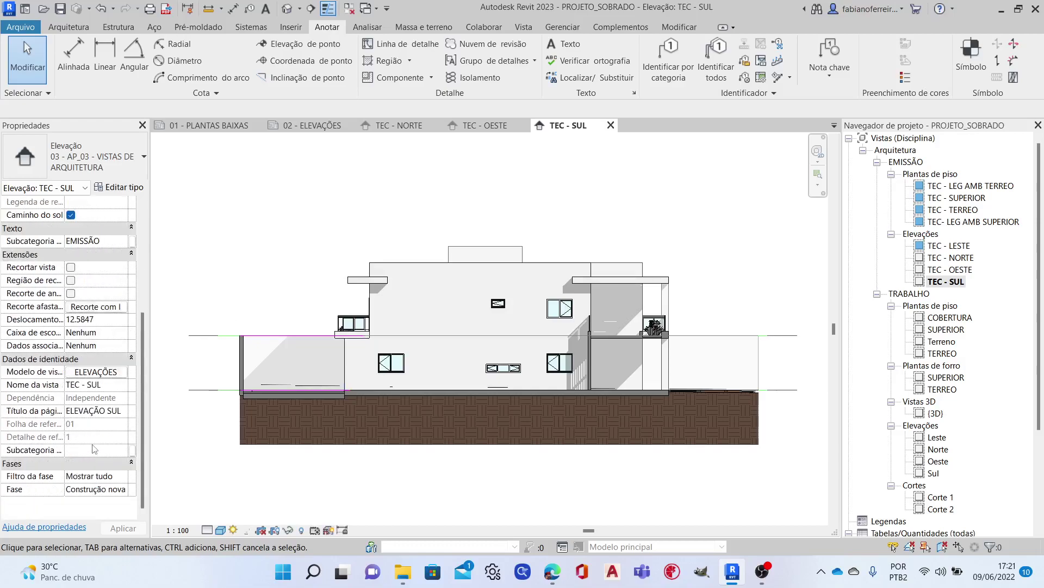
{"action": "left_click", "coordinate": [100, 374]}
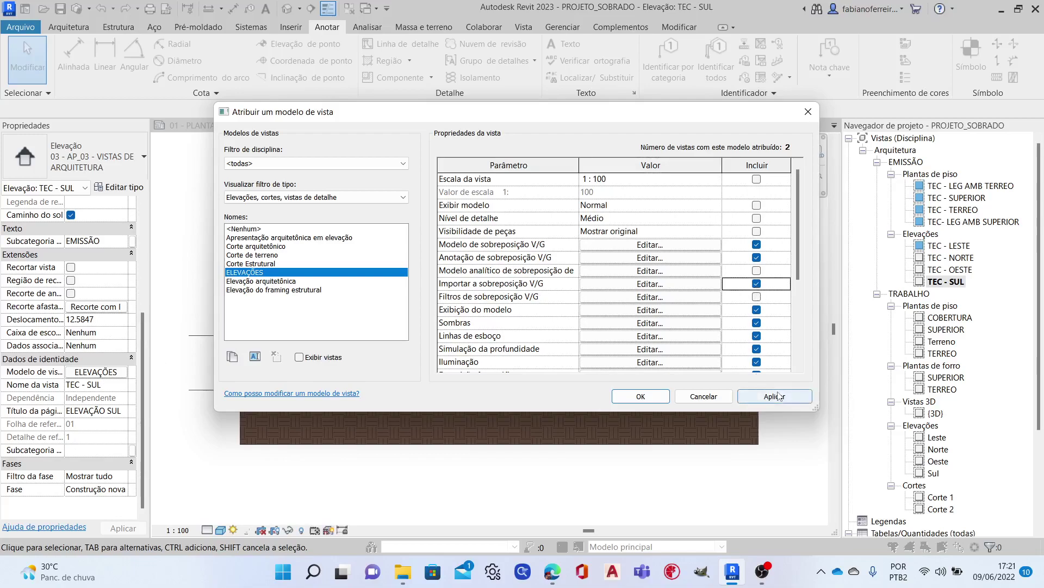
Confirm the template now controls imported drawings, and hide all vegetation in this view.
{"action": "left_click", "coordinate": [676, 396]}
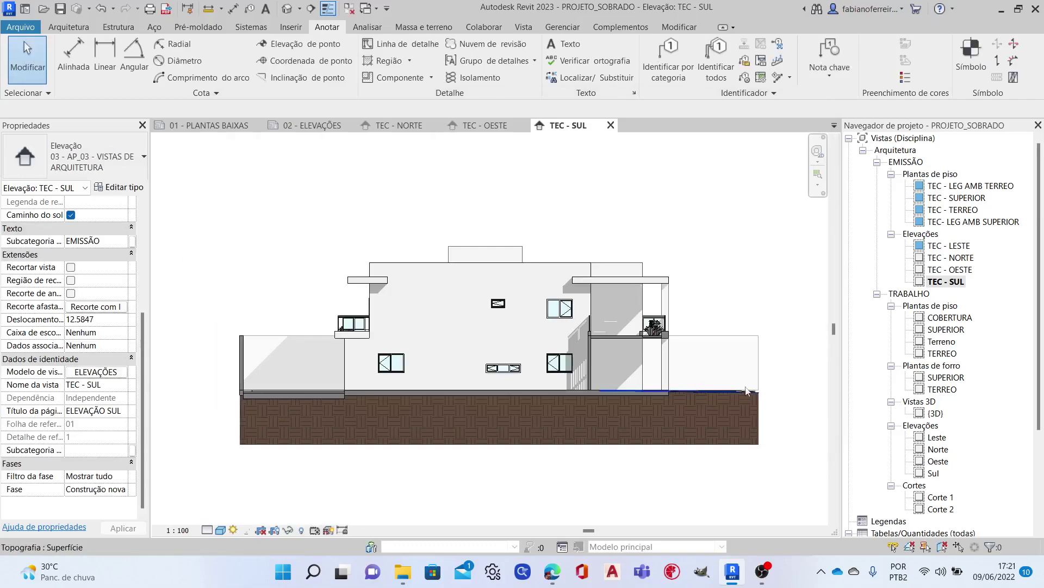
{"action": "scroll", "coordinate": [656, 327], "scroll_direction": "up", "scroll_amount": 2}
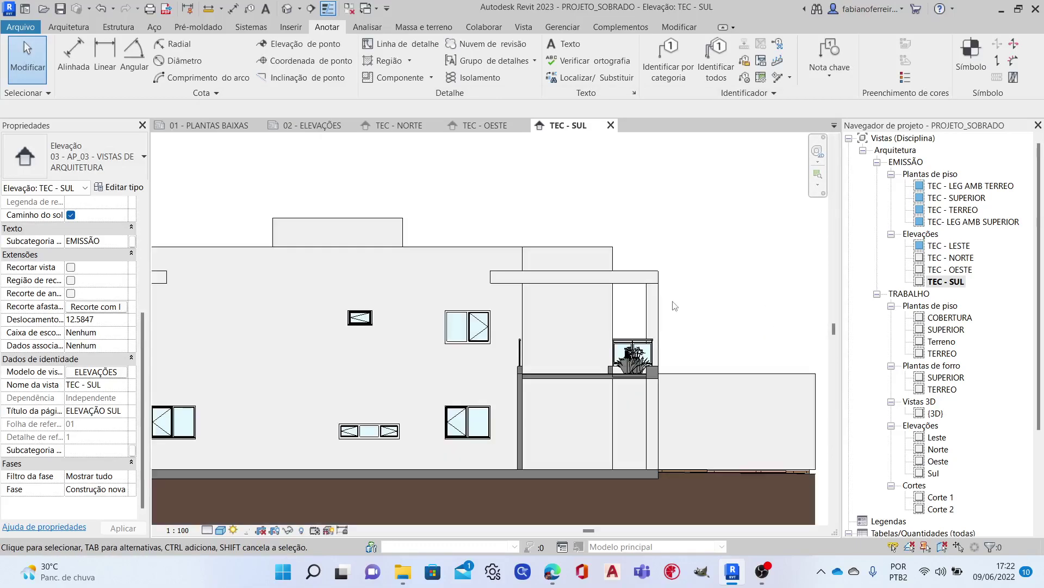
{"action": "scroll", "coordinate": [655, 326], "scroll_direction": "up", "scroll_amount": 3}
{"action": "scroll", "coordinate": [656, 327], "scroll_direction": "up", "scroll_amount": 2}
{"action": "scroll", "coordinate": [604, 430], "scroll_direction": "up", "scroll_amount": 2}
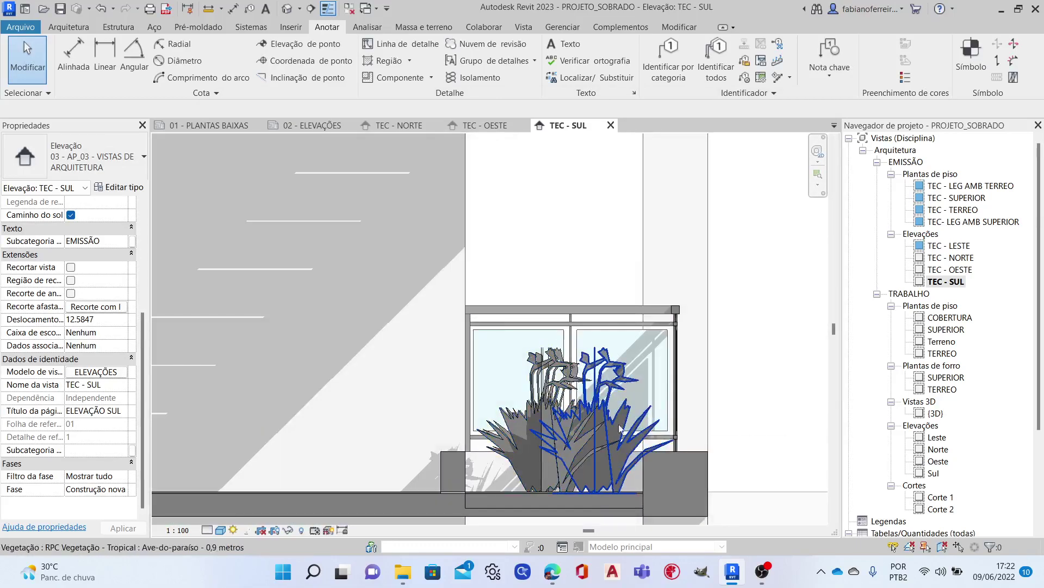
{"action": "left_click", "coordinate": [606, 429]}
{"action": "right_click", "coordinate": [606, 428]}
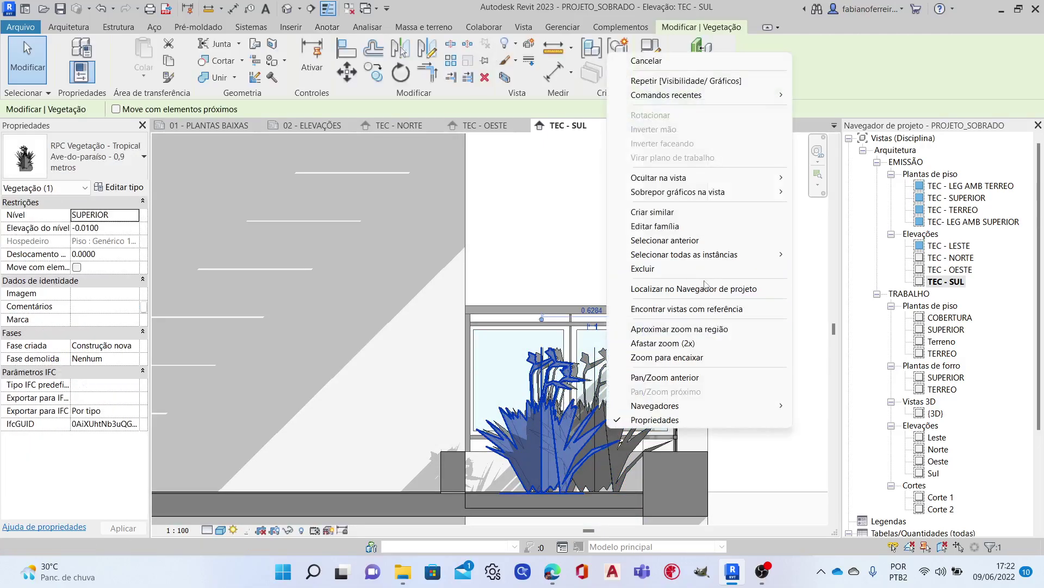
{"action": "mouse_move", "coordinate": [684, 254]}
{"action": "left_click", "coordinate": [813, 256]}
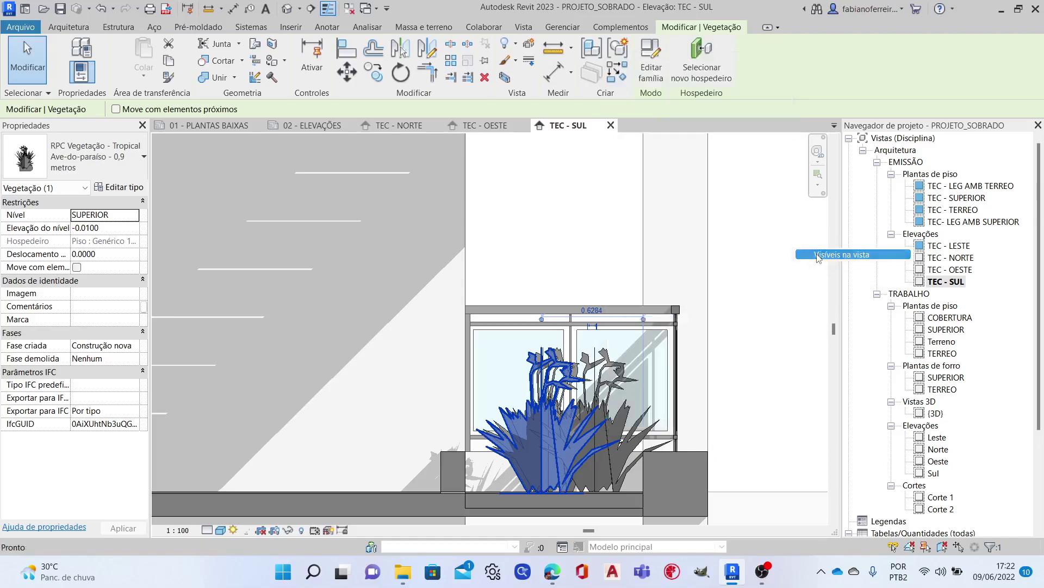
{"action": "right_click", "coordinate": [545, 440]}
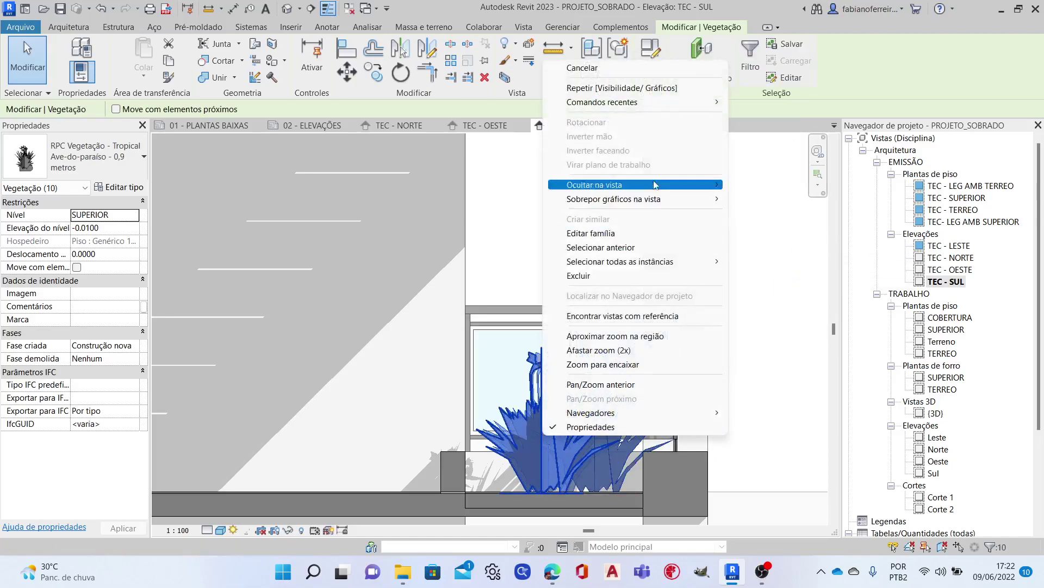
{"action": "mouse_move", "coordinate": [635, 184]}
{"action": "left_click", "coordinate": [768, 185]}
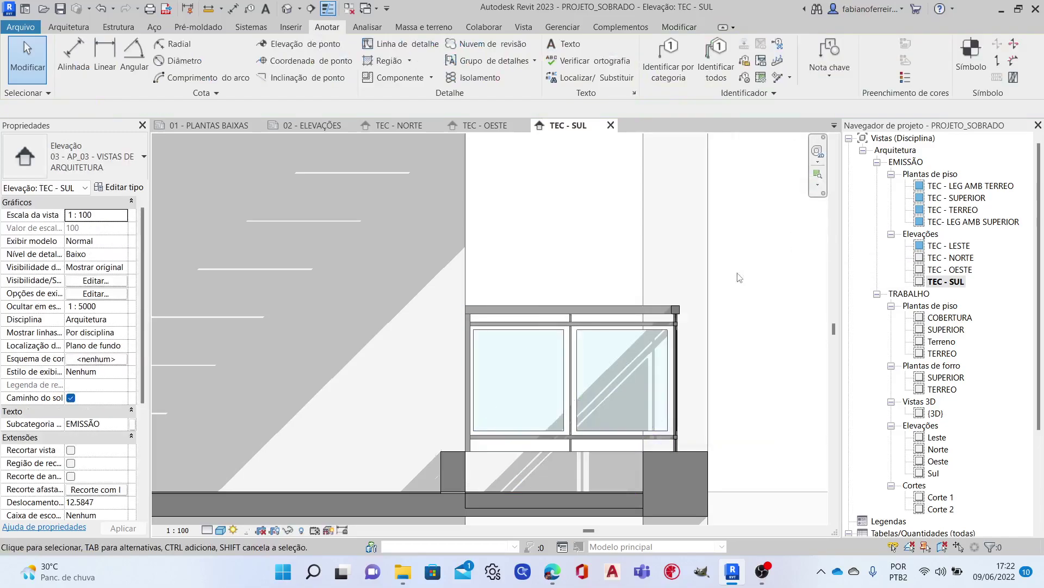
Hide both sliding glass doors at the balcony in this view only.
{"action": "scroll", "coordinate": [310, 442], "scroll_direction": "down", "scroll_amount": 2}
{"action": "scroll", "coordinate": [310, 442], "scroll_direction": "down", "scroll_amount": 2}
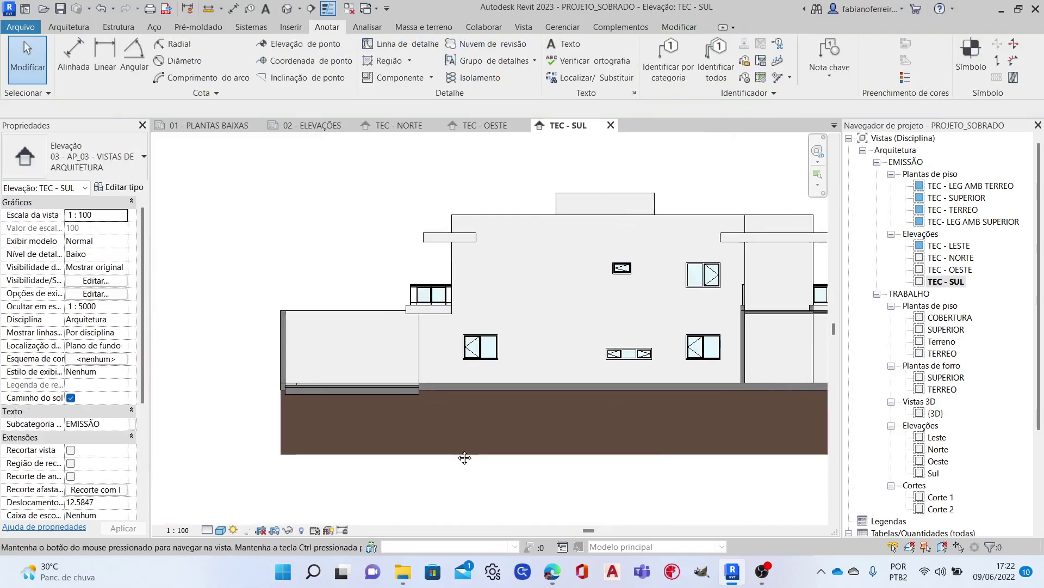
{"action": "scroll", "coordinate": [413, 326], "scroll_direction": "up", "scroll_amount": 4}
{"action": "scroll", "coordinate": [426, 222], "scroll_direction": "up", "scroll_amount": 4}
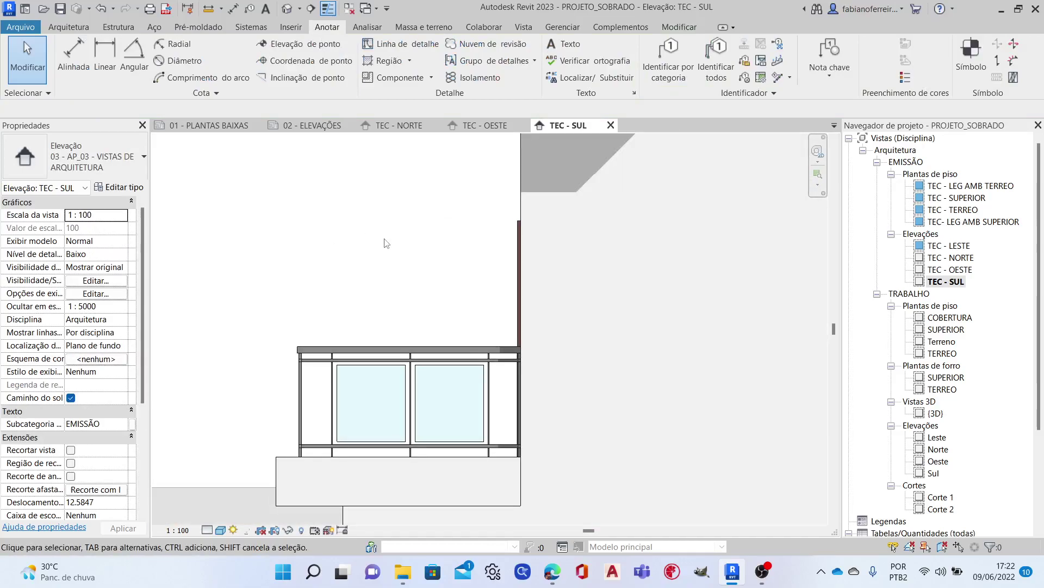
{"action": "scroll", "coordinate": [359, 261], "scroll_direction": "up", "scroll_amount": 2}
{"action": "scroll", "coordinate": [334, 279], "scroll_direction": "up", "scroll_amount": 1}
{"action": "left_click", "coordinate": [449, 271]}
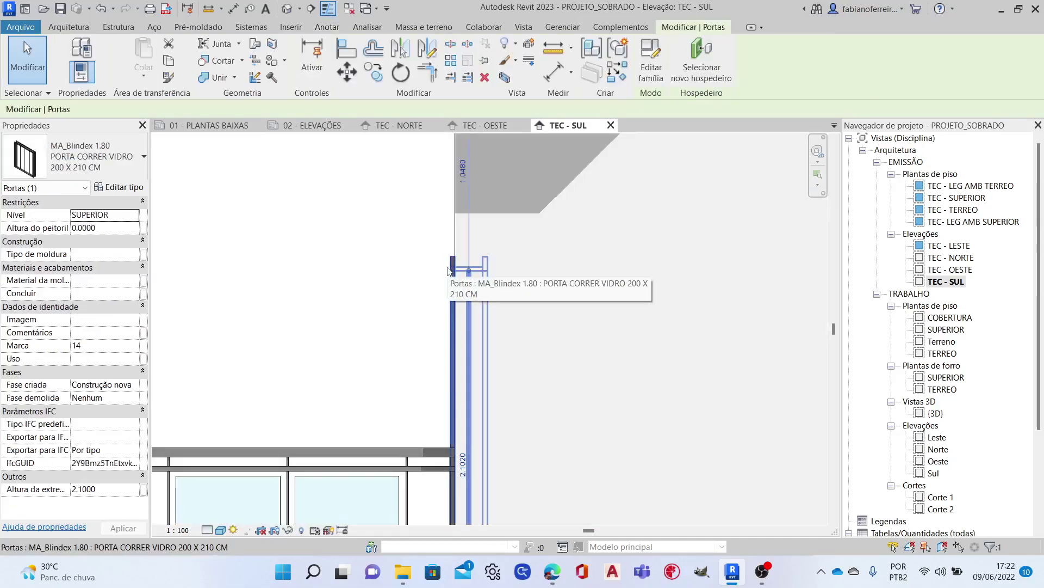
{"action": "right_click", "coordinate": [450, 270]}
{"action": "mouse_move", "coordinate": [500, 305]}
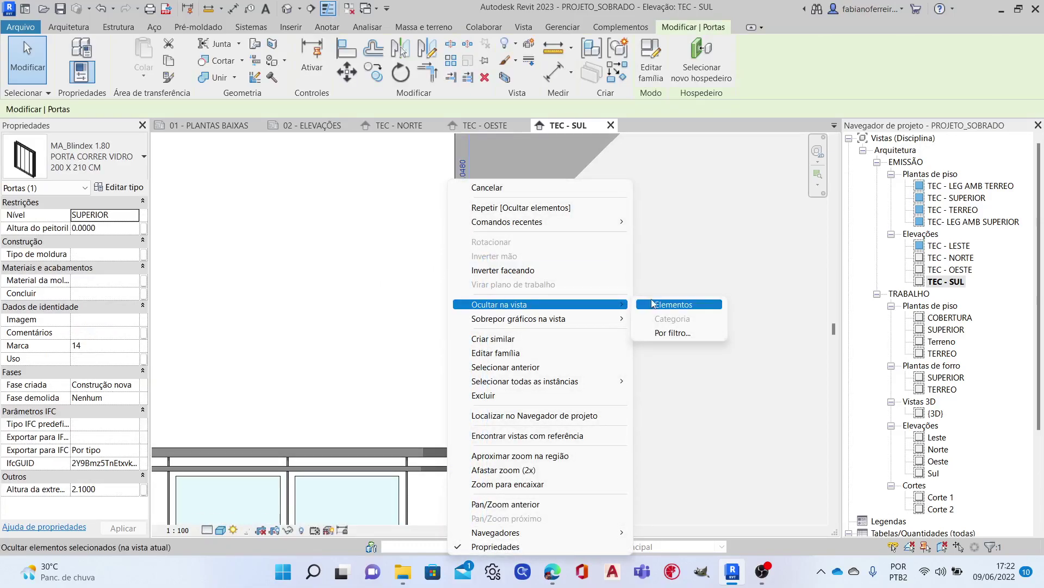
{"action": "left_click", "coordinate": [673, 305]}
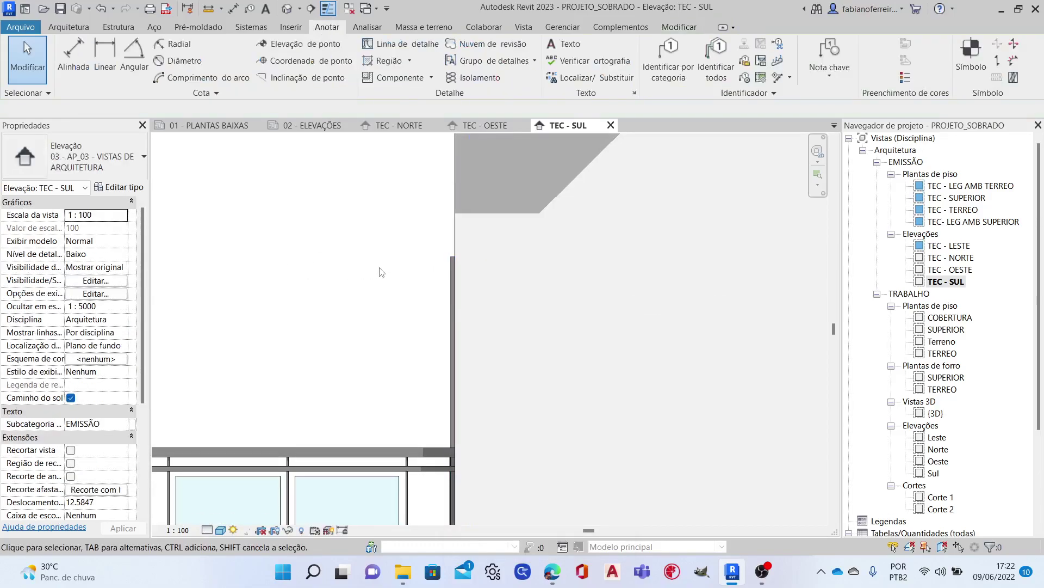
{"action": "right_click", "coordinate": [449, 279]}
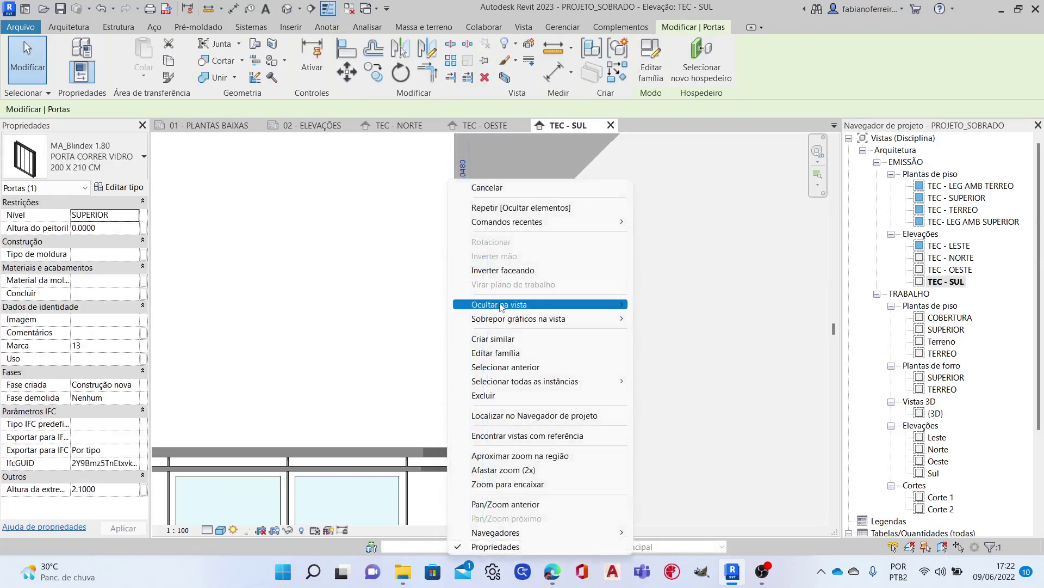
{"action": "left_click", "coordinate": [674, 304]}
{"action": "scroll", "coordinate": [305, 308], "scroll_direction": "down", "scroll_amount": 3}
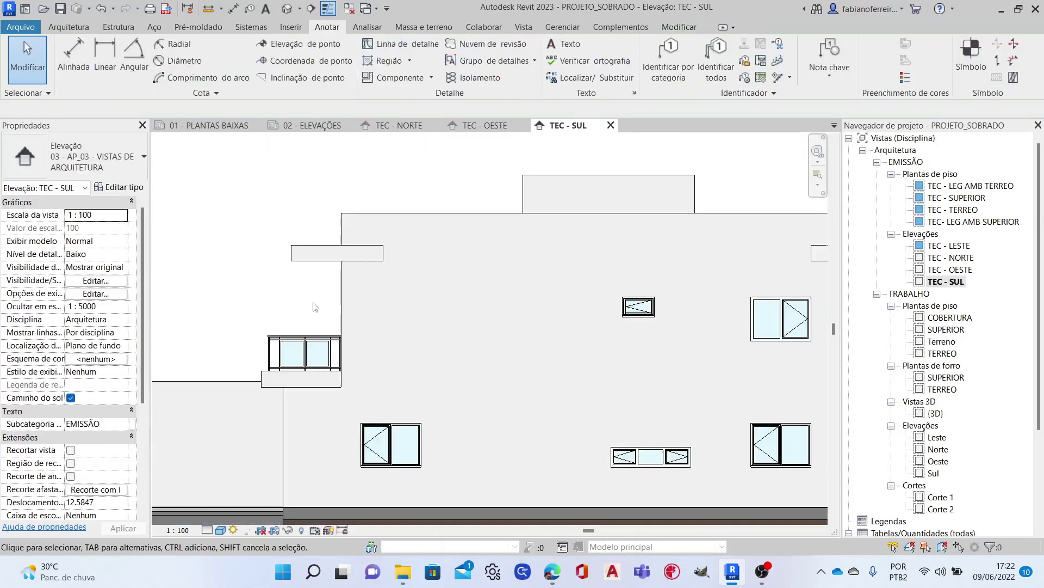
{"action": "scroll", "coordinate": [337, 308], "scroll_direction": "down", "scroll_amount": 2}
{"action": "scroll", "coordinate": [644, 306], "scroll_direction": "up", "scroll_amount": 2}
{"action": "scroll", "coordinate": [644, 306], "scroll_direction": "up", "scroll_amount": 2}
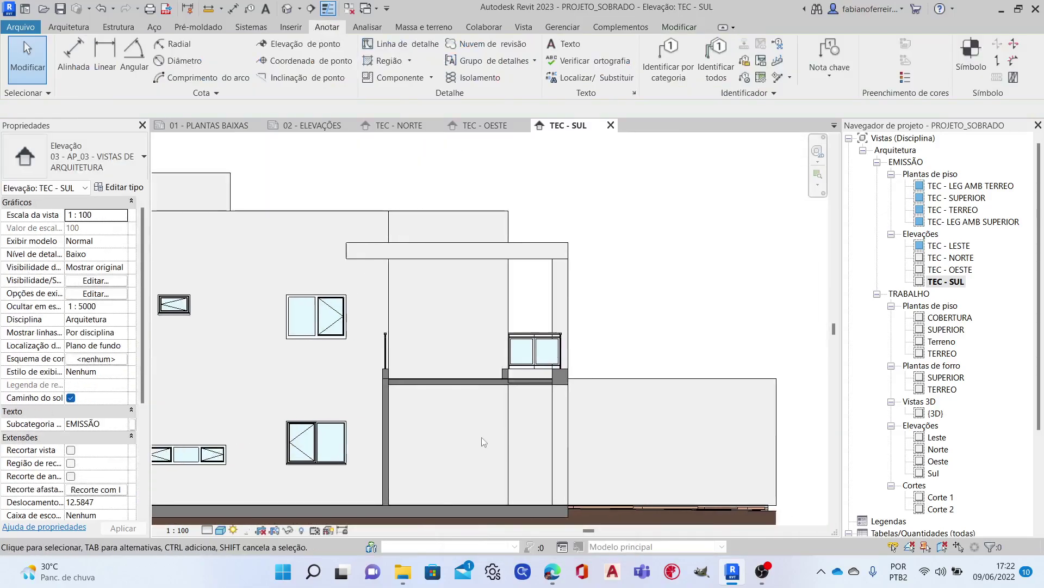
{"action": "scroll", "coordinate": [644, 307], "scroll_direction": "up", "scroll_amount": 2}
{"action": "scroll", "coordinate": [644, 307], "scroll_direction": "down", "scroll_amount": 3}
{"action": "scroll", "coordinate": [643, 307], "scroll_direction": "down", "scroll_amount": 2}
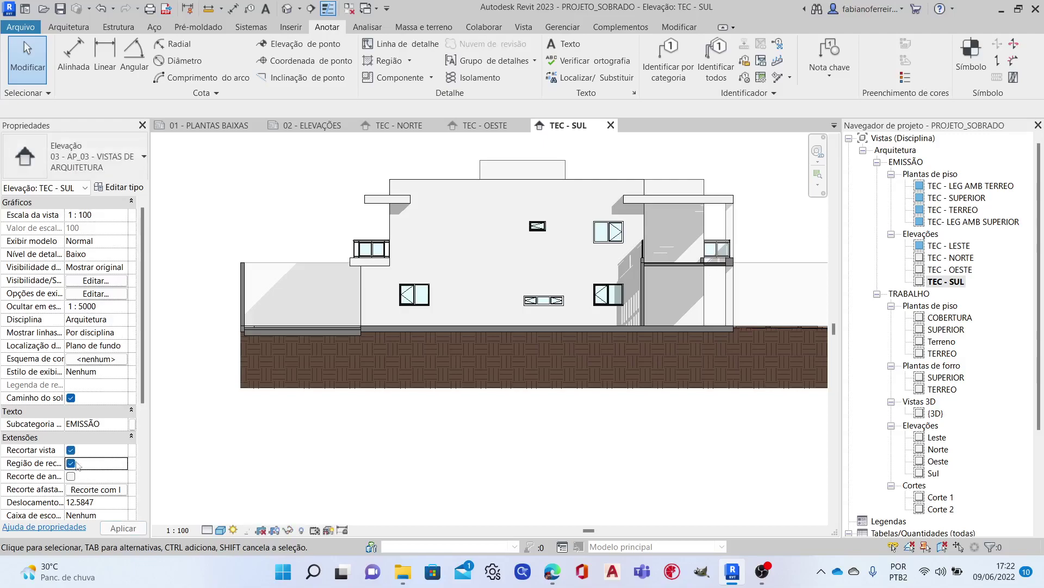
Raise the crop region's bottom edge above the ground hatch to the ground line.
{"action": "left_click", "coordinate": [348, 411]}
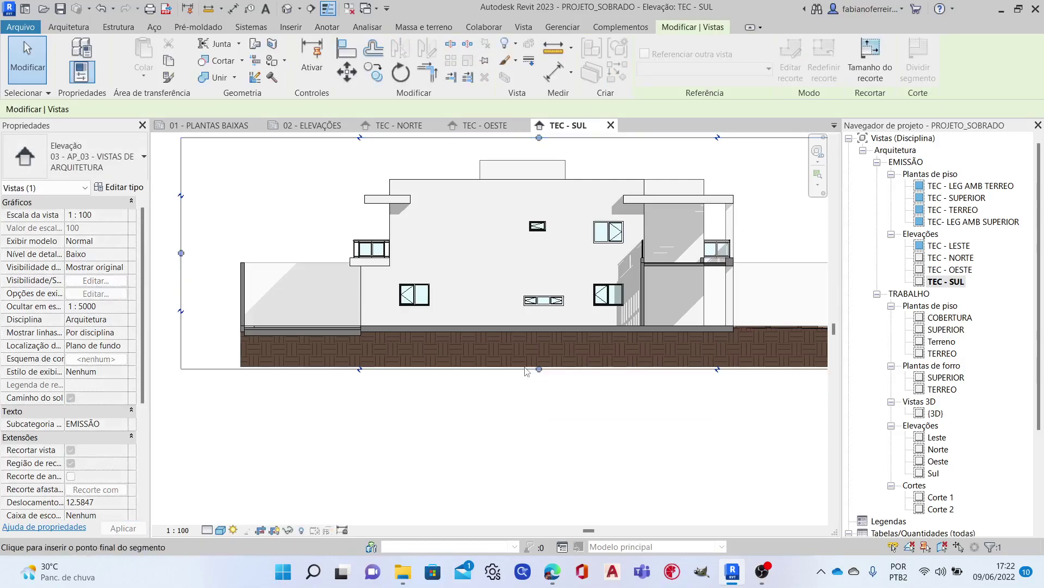
{"action": "left_click_drag", "start_coordinate": [526, 411], "coordinate": [539, 334]}
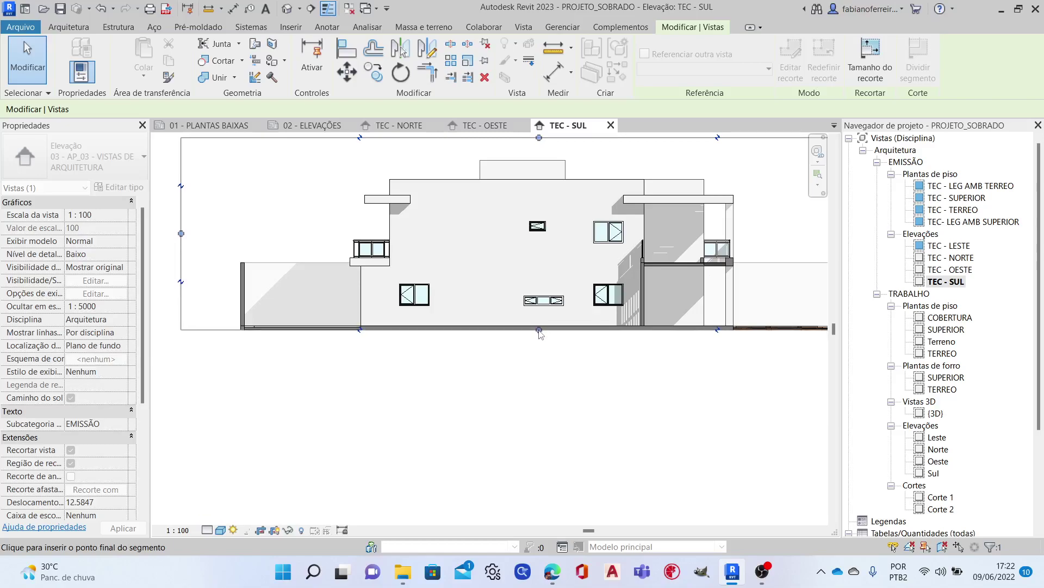
{"action": "left_click_drag", "start_coordinate": [541, 333], "coordinate": [539, 330]}
{"action": "left_click", "coordinate": [730, 386]}
{"action": "scroll", "coordinate": [680, 402], "scroll_direction": "up", "scroll_amount": 2}
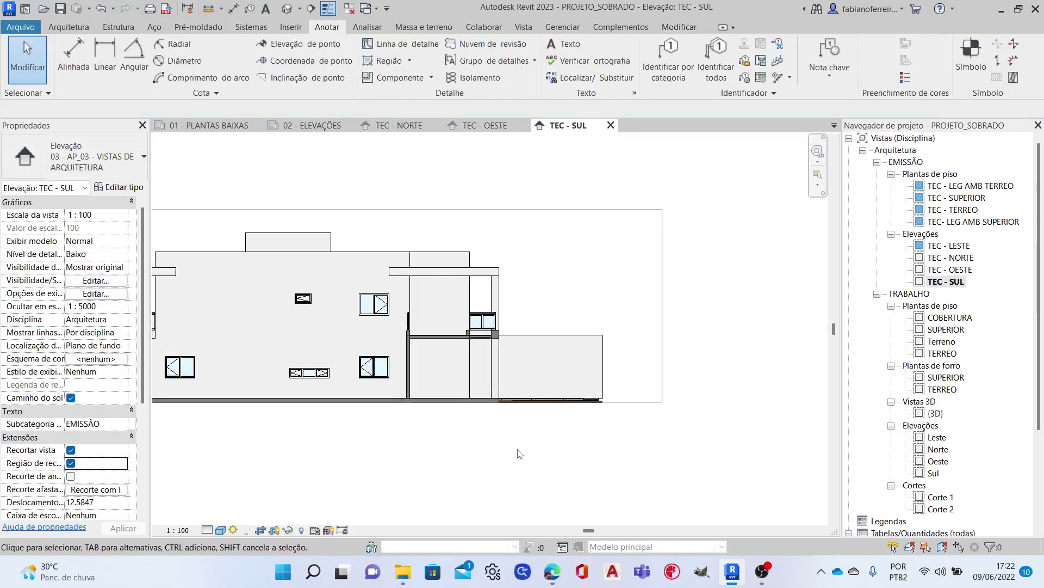
{"action": "scroll", "coordinate": [657, 414], "scroll_direction": "up", "scroll_amount": 2}
{"action": "scroll", "coordinate": [656, 414], "scroll_direction": "down", "scroll_amount": 1}
{"action": "scroll", "coordinate": [673, 414], "scroll_direction": "down", "scroll_amount": 1}
{"action": "scroll", "coordinate": [704, 383], "scroll_direction": "down", "scroll_amount": 2}
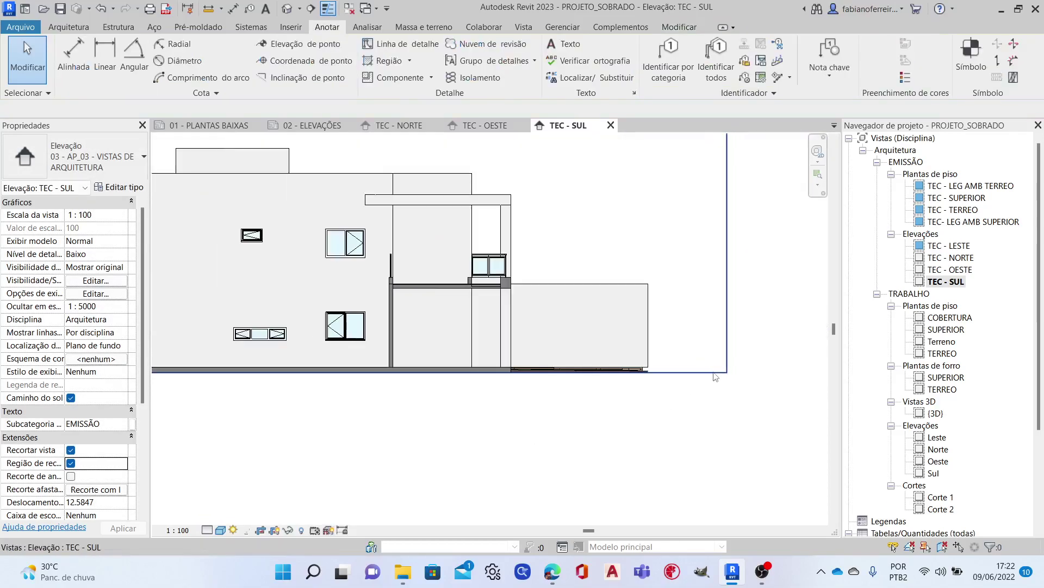
{"action": "scroll", "coordinate": [719, 377], "scroll_direction": "down", "scroll_amount": 1}
Fine-tune the crop's bottom edge at ground level and hide the crop frame.
{"action": "left_click", "coordinate": [719, 374]}
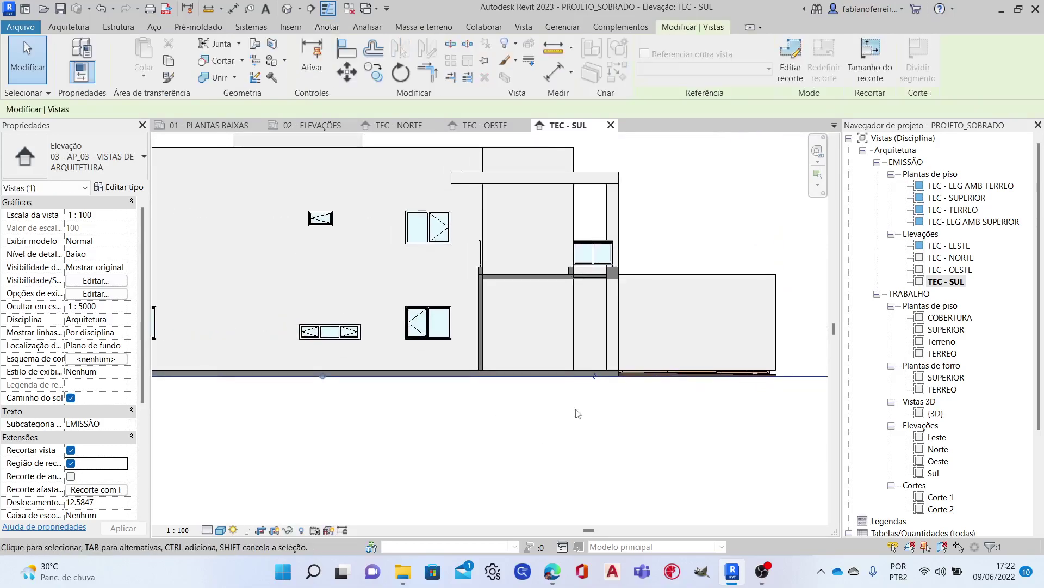
{"action": "scroll", "coordinate": [335, 380], "scroll_direction": "up", "scroll_amount": 3}
{"action": "scroll", "coordinate": [335, 380], "scroll_direction": "up", "scroll_amount": 2}
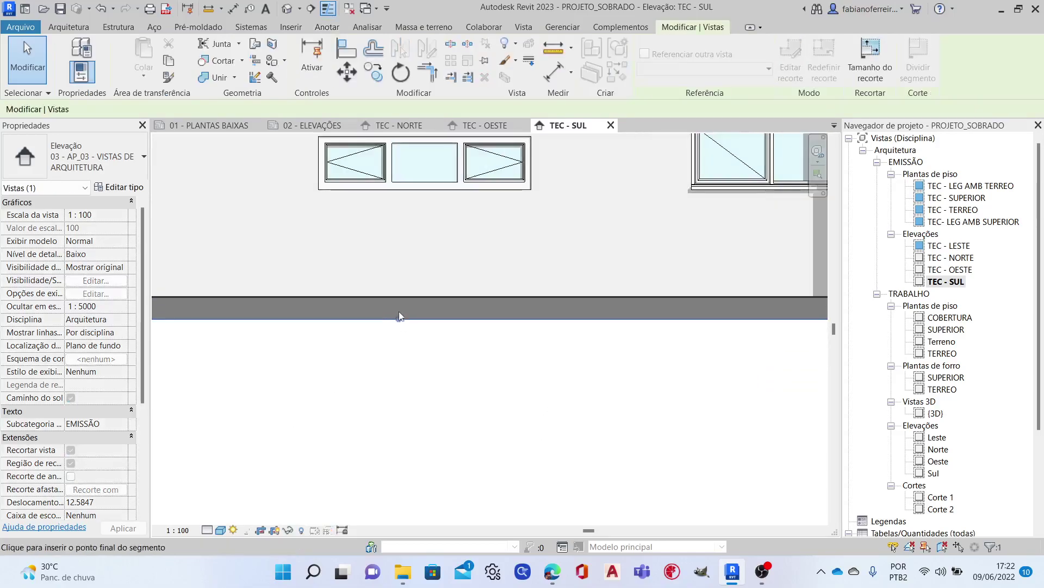
{"action": "left_click_drag", "start_coordinate": [401, 319], "coordinate": [399, 309]}
{"action": "left_click", "coordinate": [403, 343]}
{"action": "scroll", "coordinate": [406, 363], "scroll_direction": "down", "scroll_amount": 2}
{"action": "scroll", "coordinate": [446, 341], "scroll_direction": "down", "scroll_amount": 2}
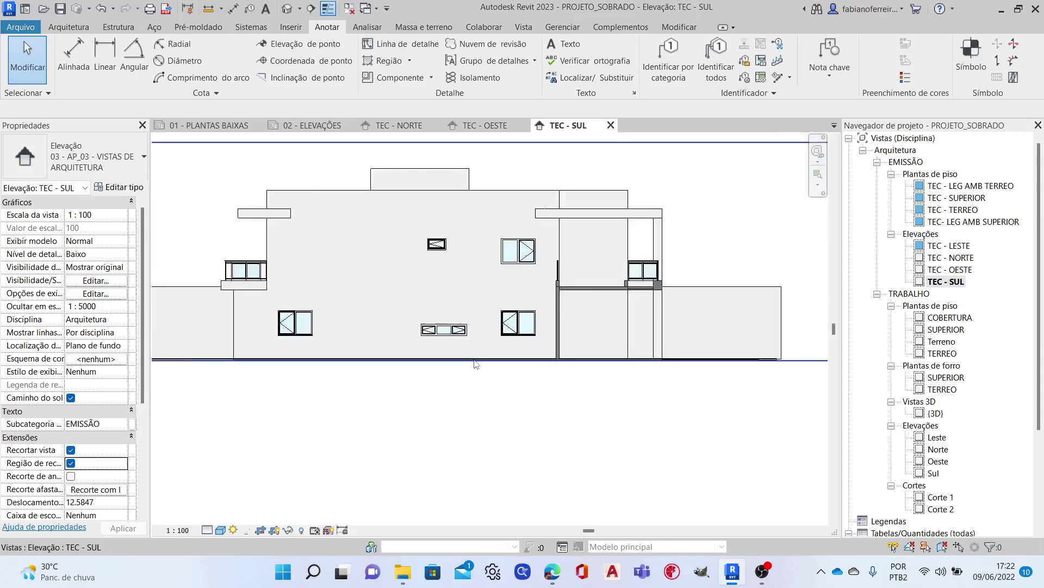
{"action": "scroll", "coordinate": [579, 381], "scroll_direction": "down", "scroll_amount": 1}
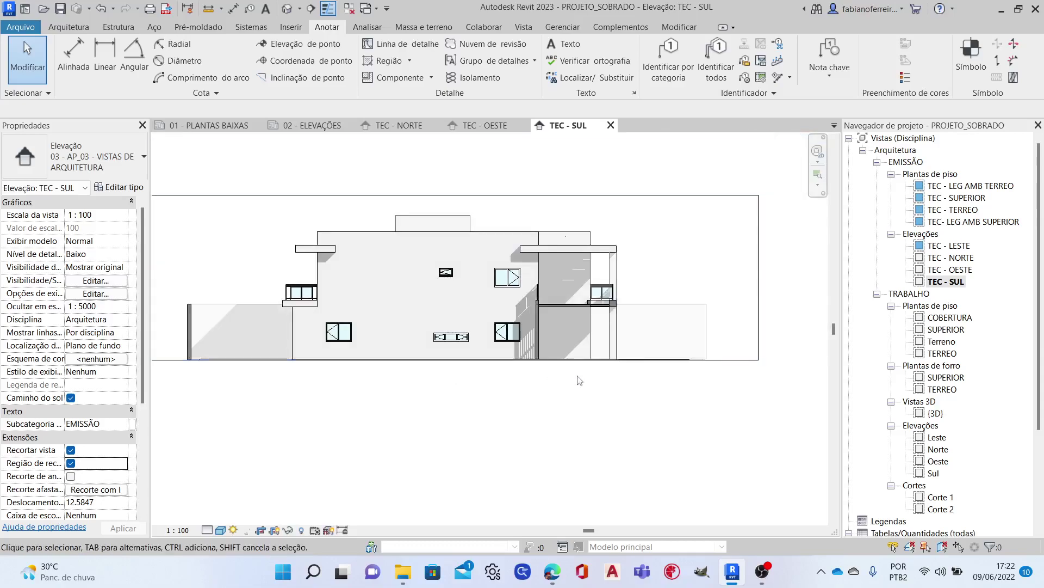
{"action": "left_click", "coordinate": [71, 463]}
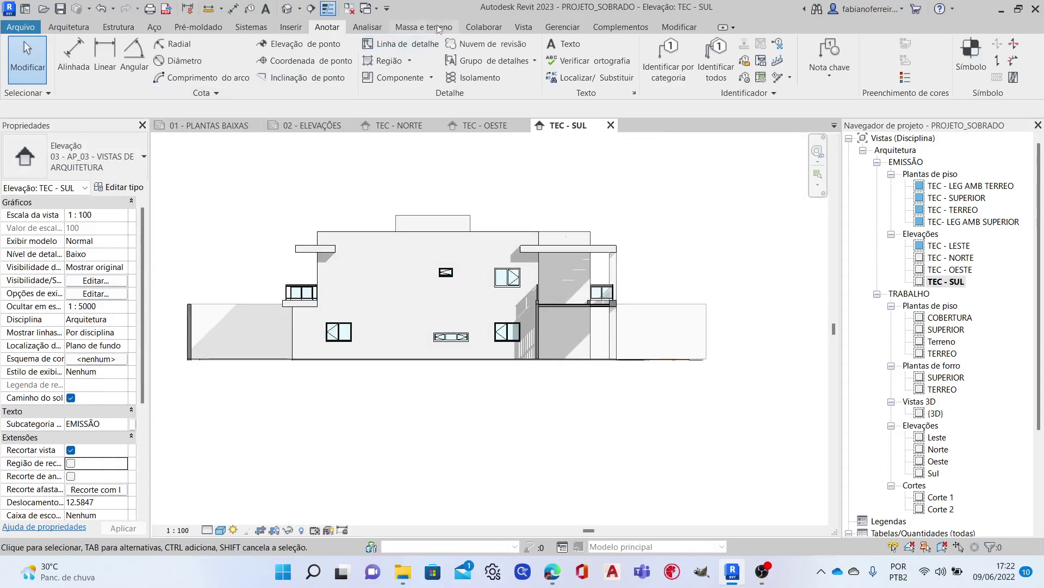
Draw a filled-region rectangle along the base from the building's lower-left to lower-right corner.
{"action": "left_click", "coordinate": [392, 69]}
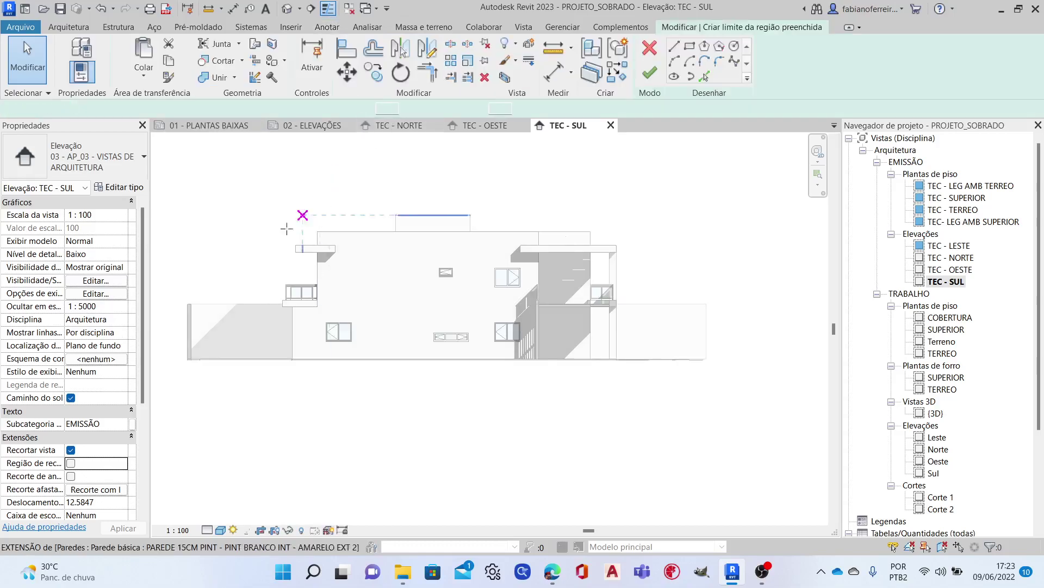
{"action": "scroll", "coordinate": [207, 359], "scroll_direction": "up", "scroll_amount": 4}
{"action": "scroll", "coordinate": [212, 351], "scroll_direction": "up", "scroll_amount": 2}
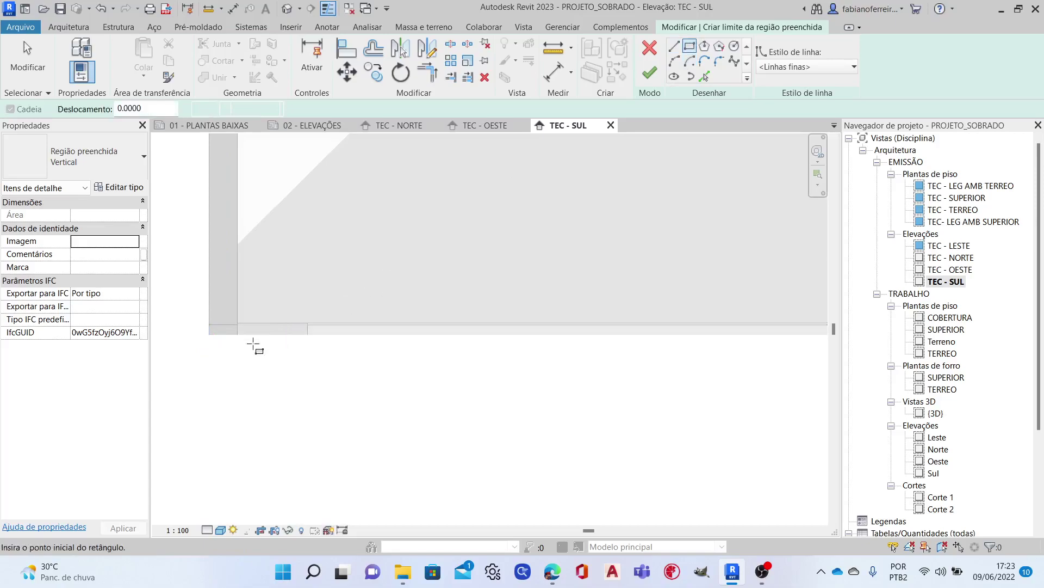
{"action": "left_click", "coordinate": [209, 330]}
{"action": "scroll", "coordinate": [233, 348], "scroll_direction": "down", "scroll_amount": 3}
{"action": "scroll", "coordinate": [256, 331], "scroll_direction": "down", "scroll_amount": 3}
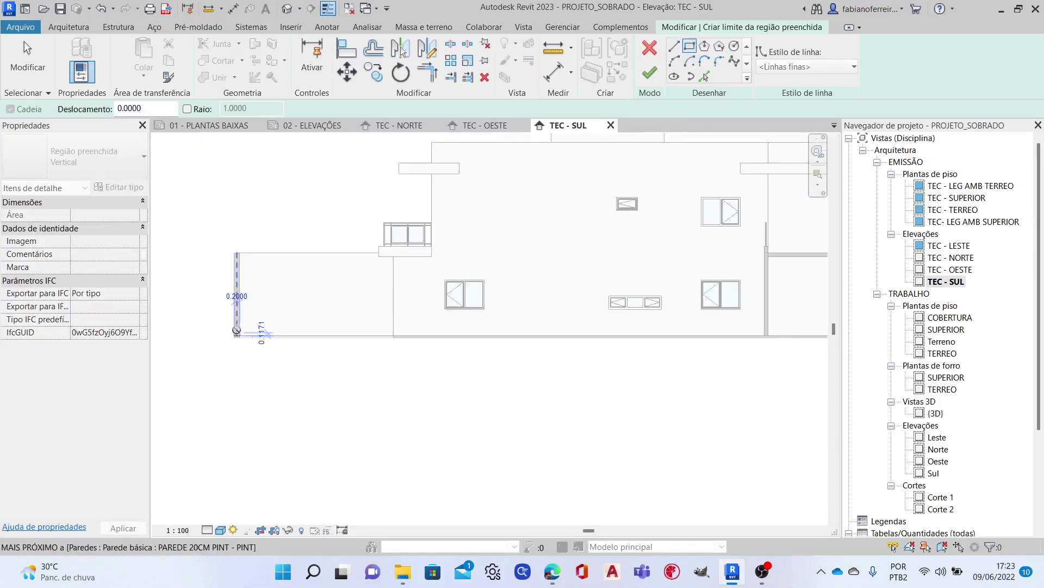
{"action": "scroll", "coordinate": [612, 302], "scroll_direction": "up", "scroll_amount": 5}
{"action": "scroll", "coordinate": [783, 355], "scroll_direction": "up", "scroll_amount": 3}
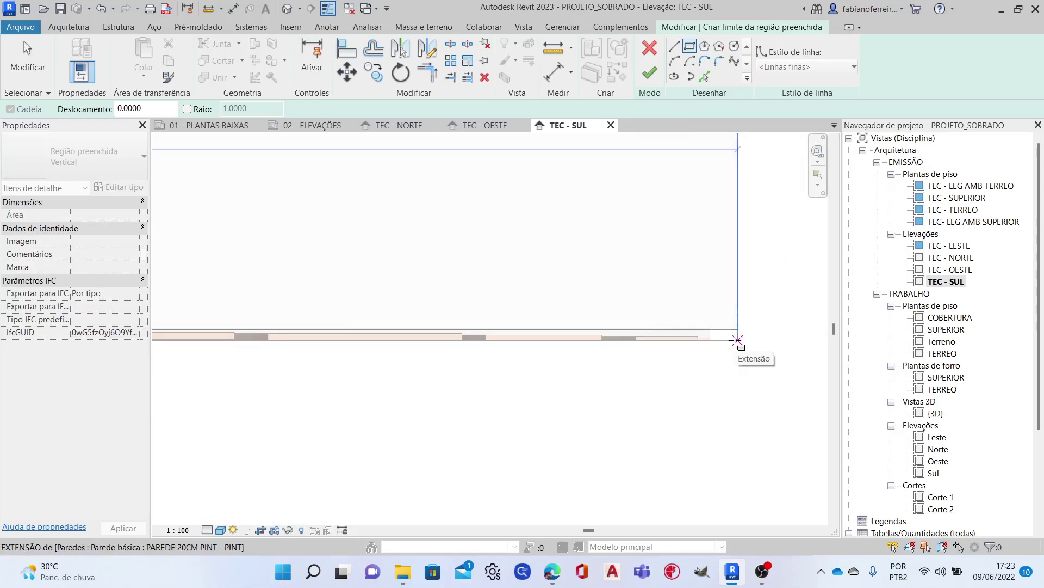
{"action": "left_click", "coordinate": [737, 340]}
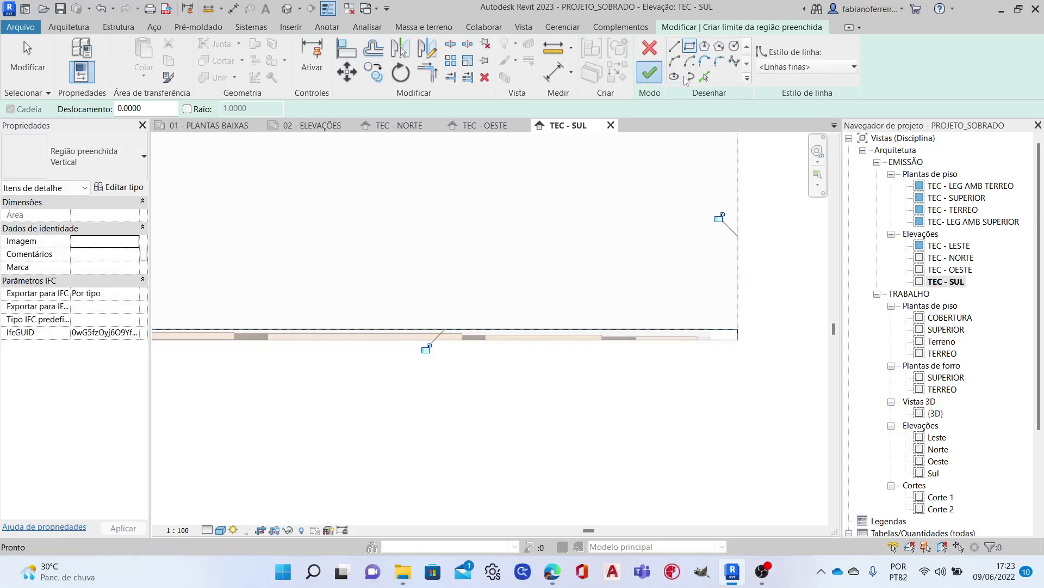
{"action": "left_click", "coordinate": [650, 73]}
Stretch the filled band's right end further right past the building.
{"action": "left_click", "coordinate": [37, 52]}
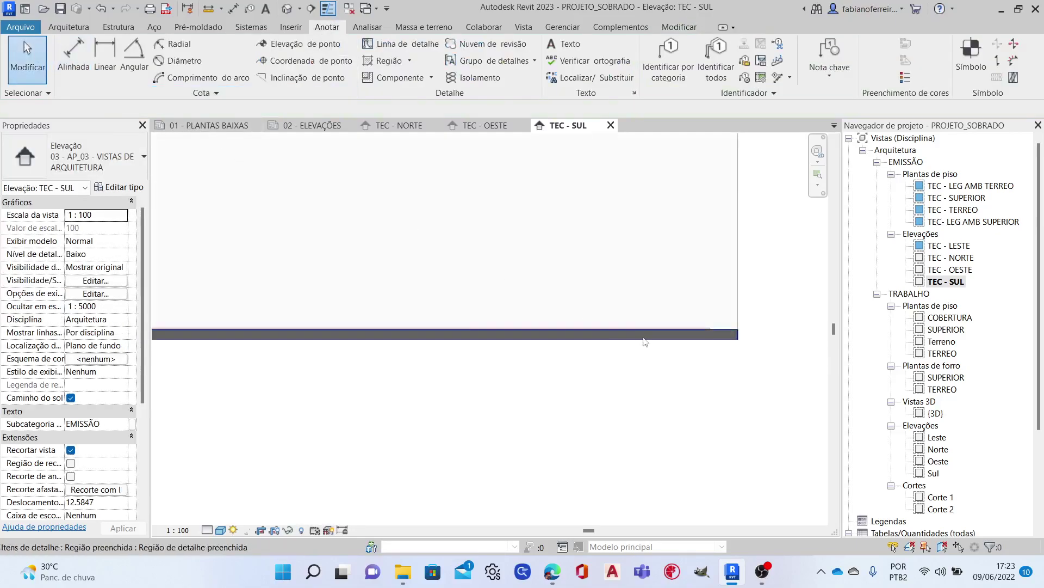
{"action": "left_click", "coordinate": [746, 340]}
{"action": "scroll", "coordinate": [772, 332], "scroll_direction": "up", "scroll_amount": 2}
{"action": "scroll", "coordinate": [772, 331], "scroll_direction": "up", "scroll_amount": 1}
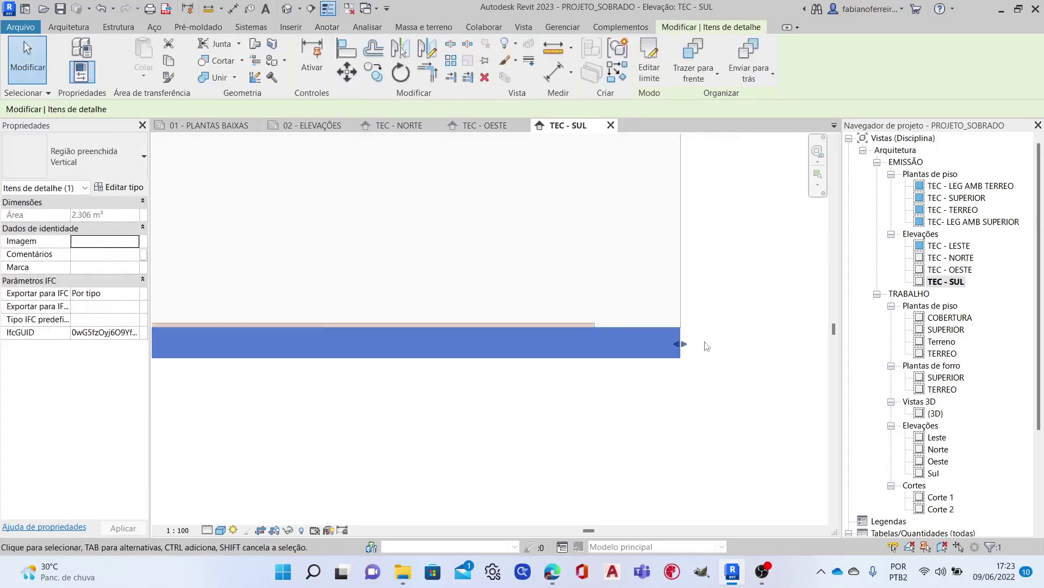
{"action": "left_click_drag", "start_coordinate": [683, 343], "coordinate": [741, 344]}
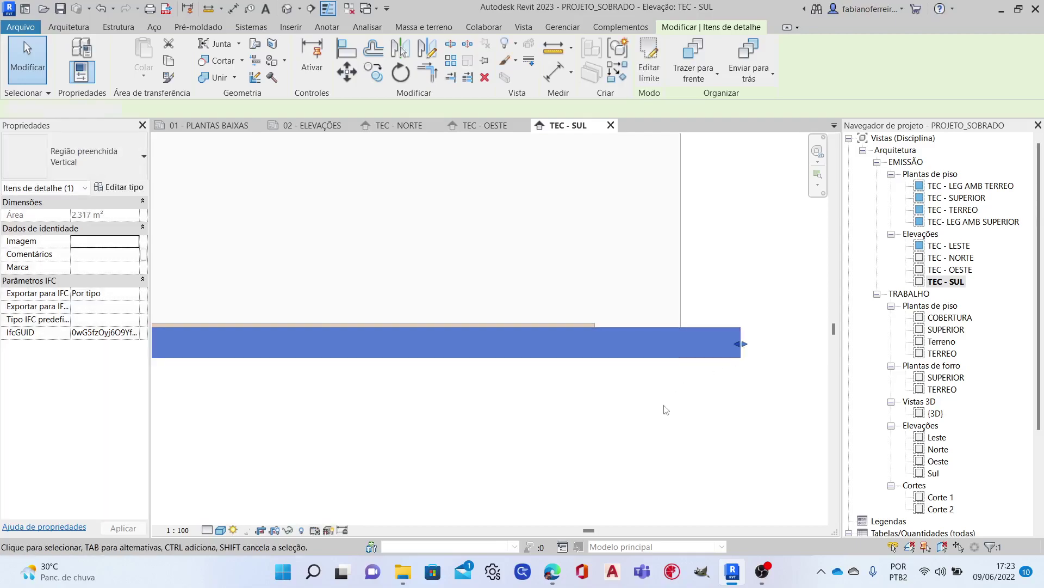
{"action": "key", "text": "Escape"}
{"action": "scroll", "coordinate": [744, 320], "scroll_direction": "down", "scroll_amount": 3}
{"action": "scroll", "coordinate": [744, 320], "scroll_direction": "down", "scroll_amount": 2}
Extend the ground band's left end 0.54 to the left and recentre the view.
{"action": "scroll", "coordinate": [372, 323], "scroll_direction": "up", "scroll_amount": 3}
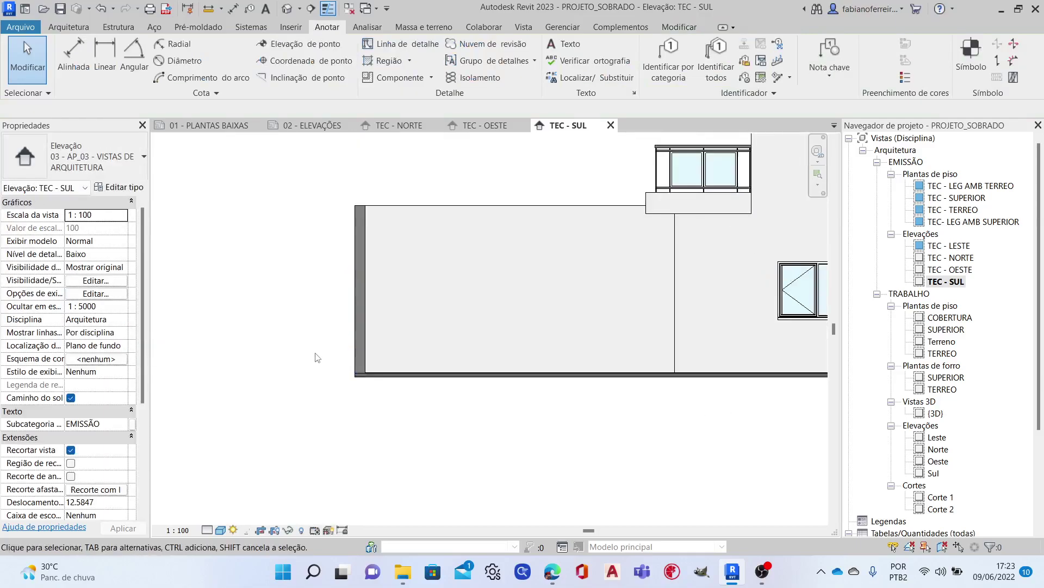
{"action": "scroll", "coordinate": [381, 337], "scroll_direction": "up", "scroll_amount": 2}
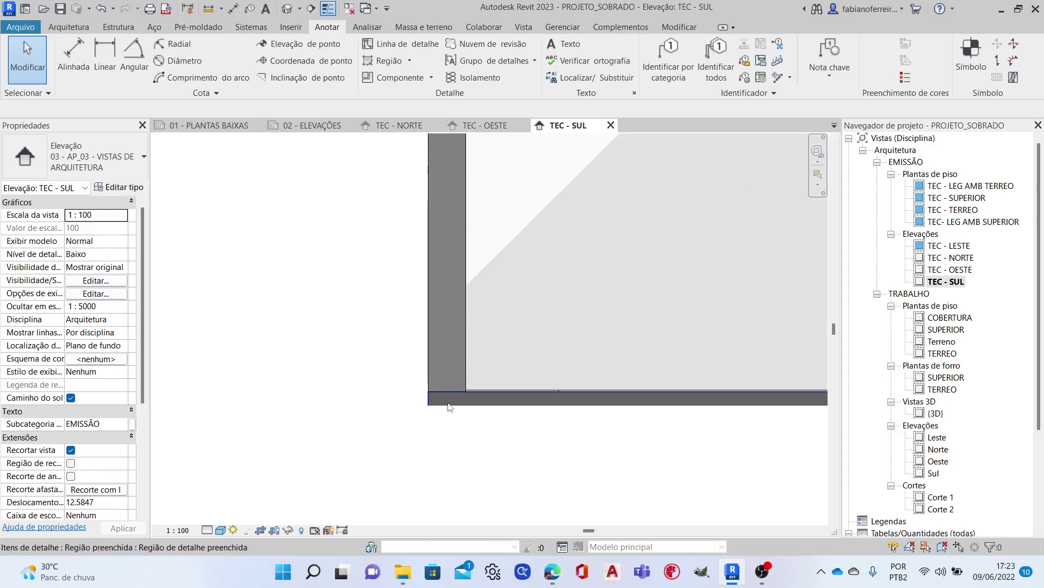
{"action": "left_click", "coordinate": [449, 406]}
{"action": "left_click_drag", "start_coordinate": [429, 399], "coordinate": [361, 401]}
{"action": "key", "text": "Escape"}
{"action": "scroll", "coordinate": [373, 343], "scroll_direction": "down", "scroll_amount": 3}
{"action": "scroll", "coordinate": [373, 343], "scroll_direction": "down", "scroll_amount": 2}
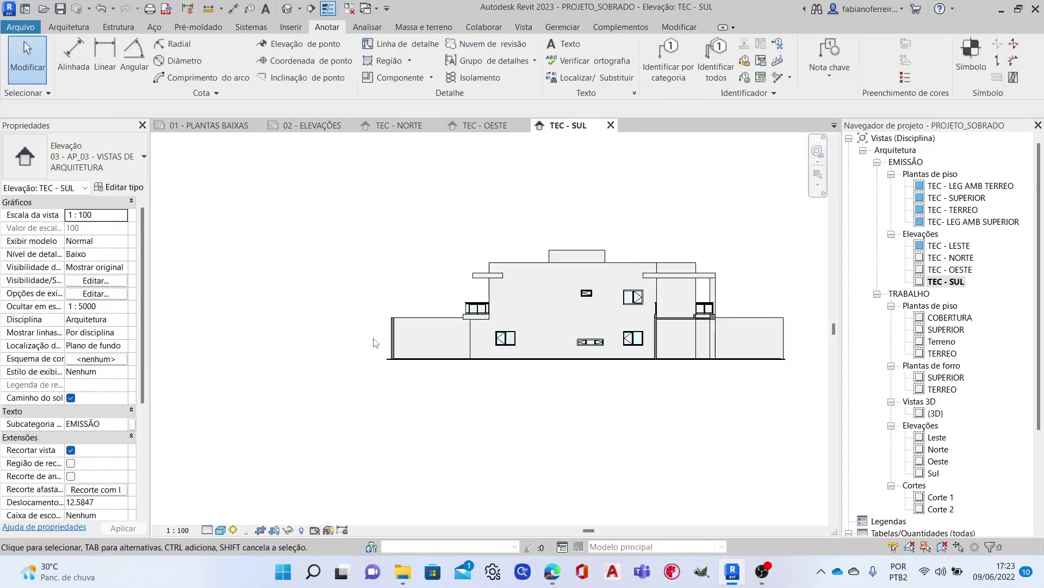
{"action": "scroll", "coordinate": [605, 394], "scroll_direction": "up", "scroll_amount": 3}
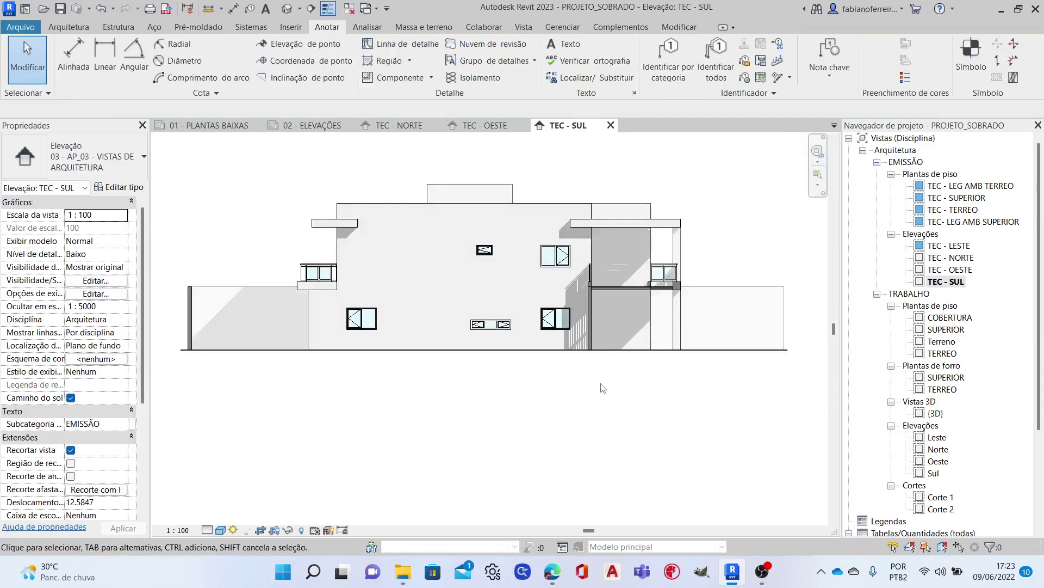
{"action": "middle_click_drag", "start_coordinate": [613, 416], "coordinate": [611, 469]}
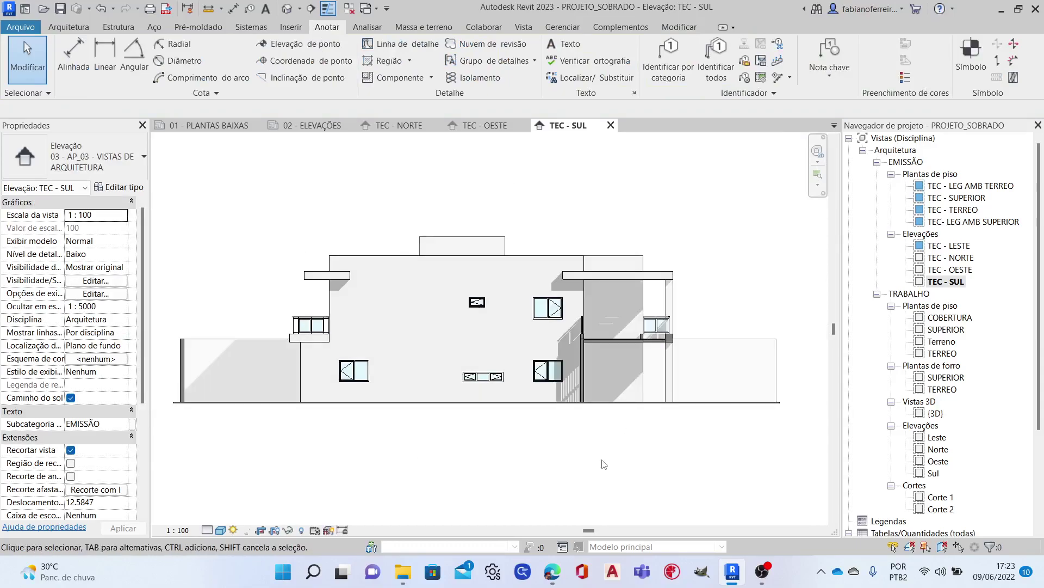
{"action": "scroll", "coordinate": [547, 440], "scroll_direction": "up", "scroll_amount": 1}
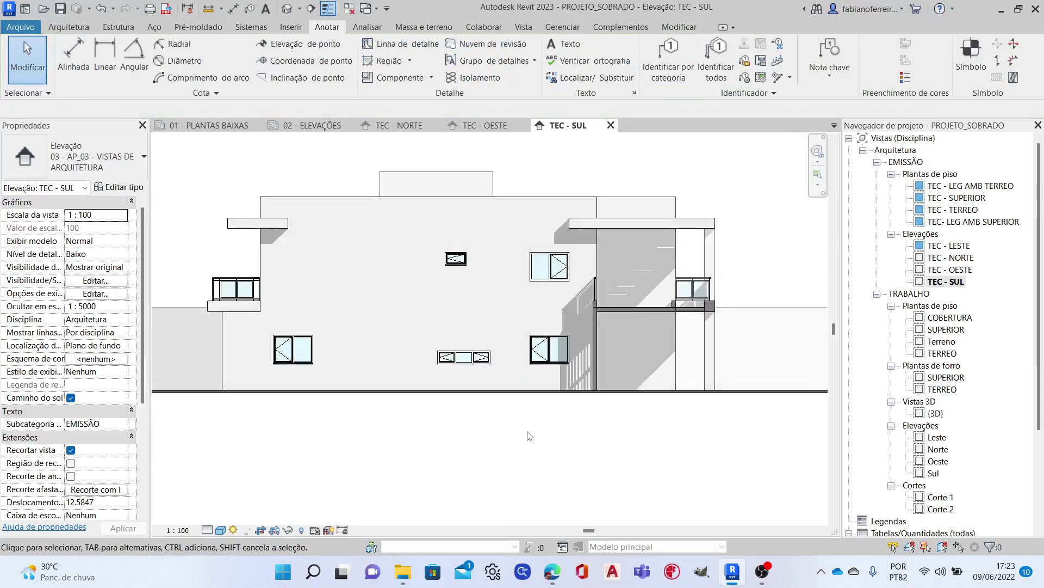
{"action": "scroll", "coordinate": [717, 239], "scroll_direction": "up", "scroll_amount": 1}
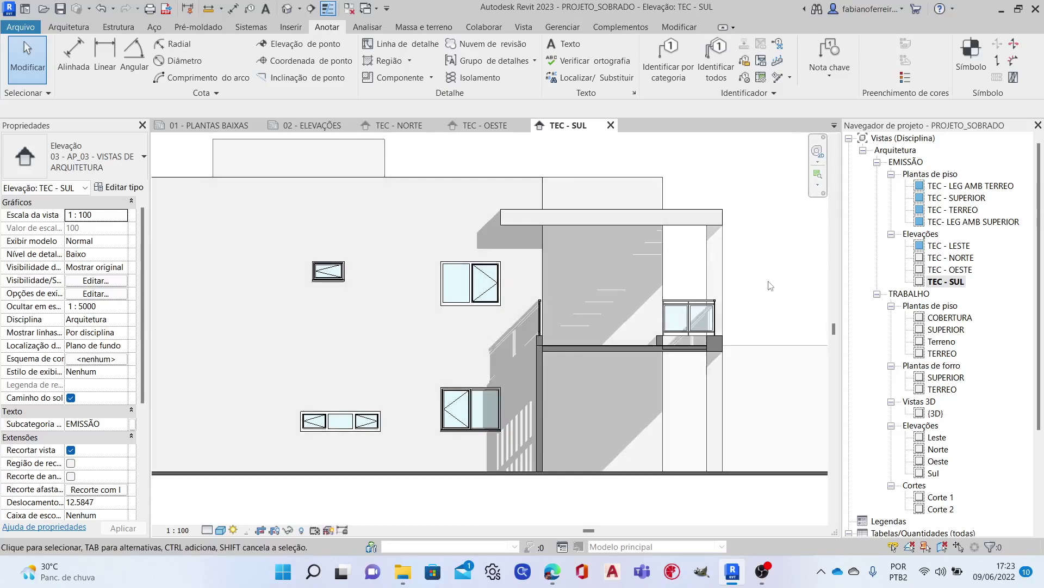
{"action": "scroll", "coordinate": [769, 285], "scroll_direction": "up", "scroll_amount": 1}
{"action": "scroll", "coordinate": [711, 254], "scroll_direction": "up", "scroll_amount": 1}
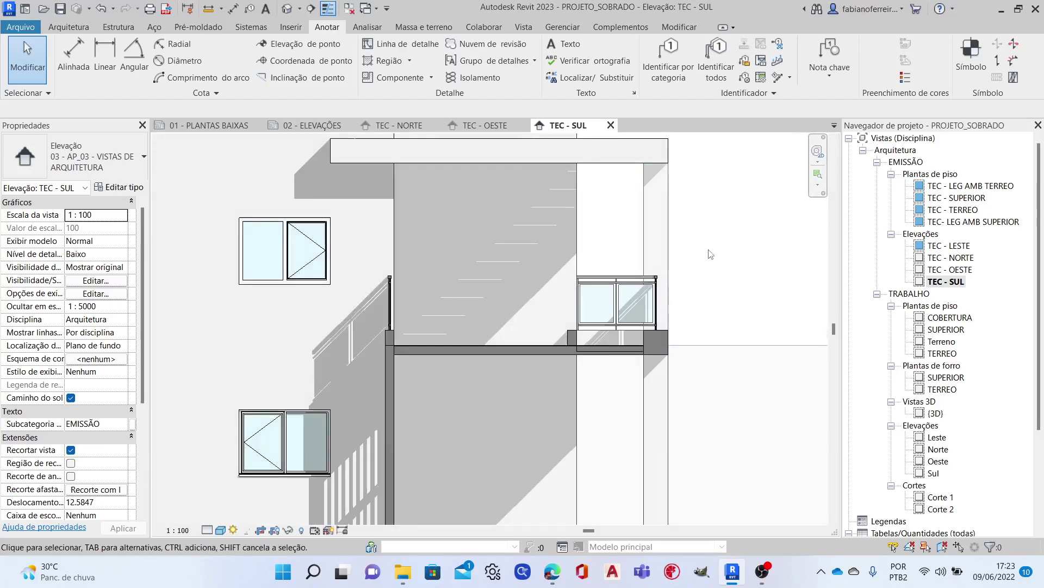
Override the wall beside the right balcony with a solid white background surface fill.
{"action": "left_click", "coordinate": [669, 220]}
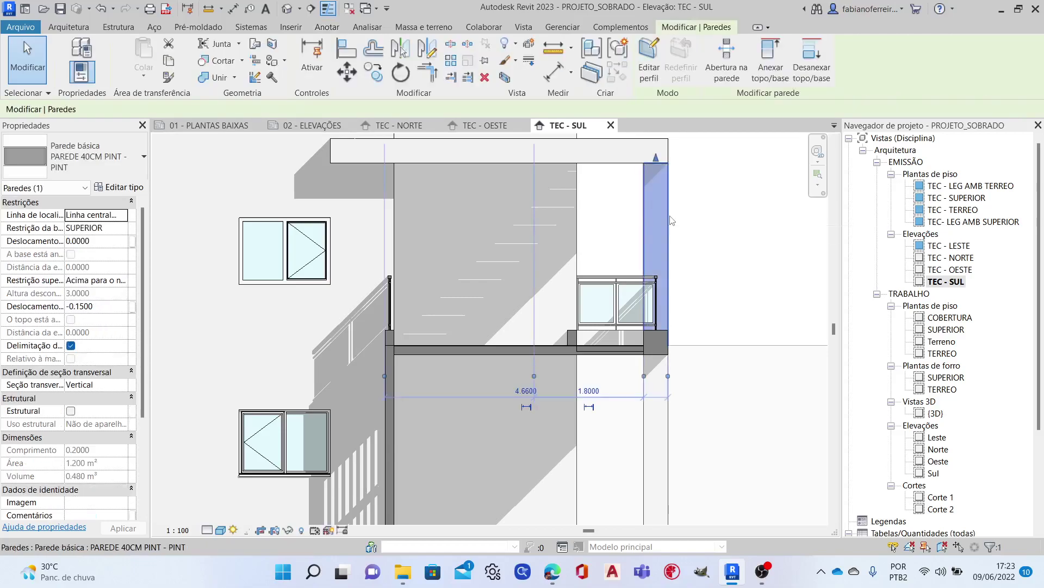
{"action": "left_click", "coordinate": [671, 220]}
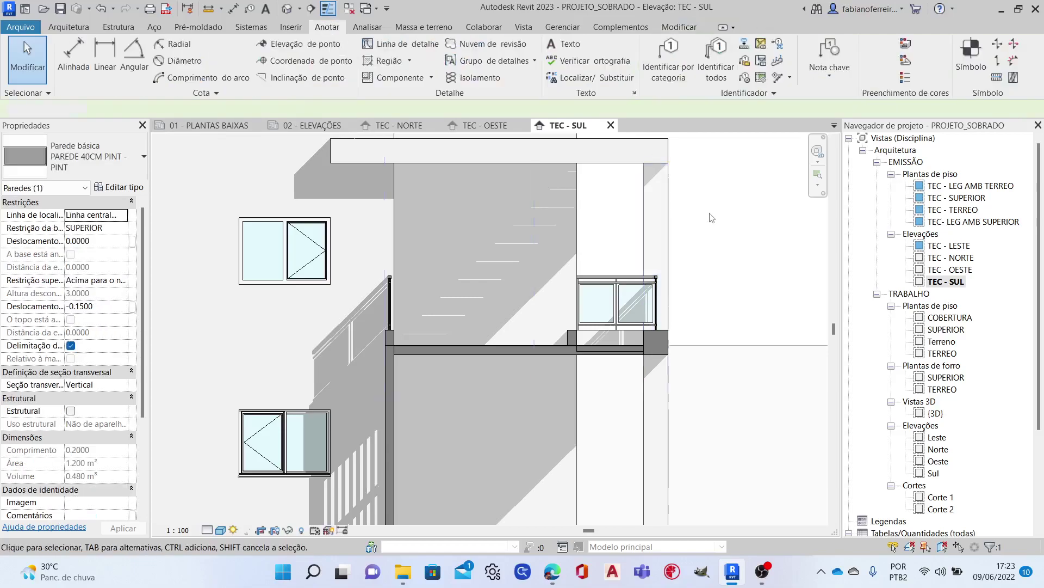
{"action": "left_click", "coordinate": [670, 203]}
{"action": "right_click", "coordinate": [671, 202]}
{"action": "mouse_move", "coordinate": [721, 302]}
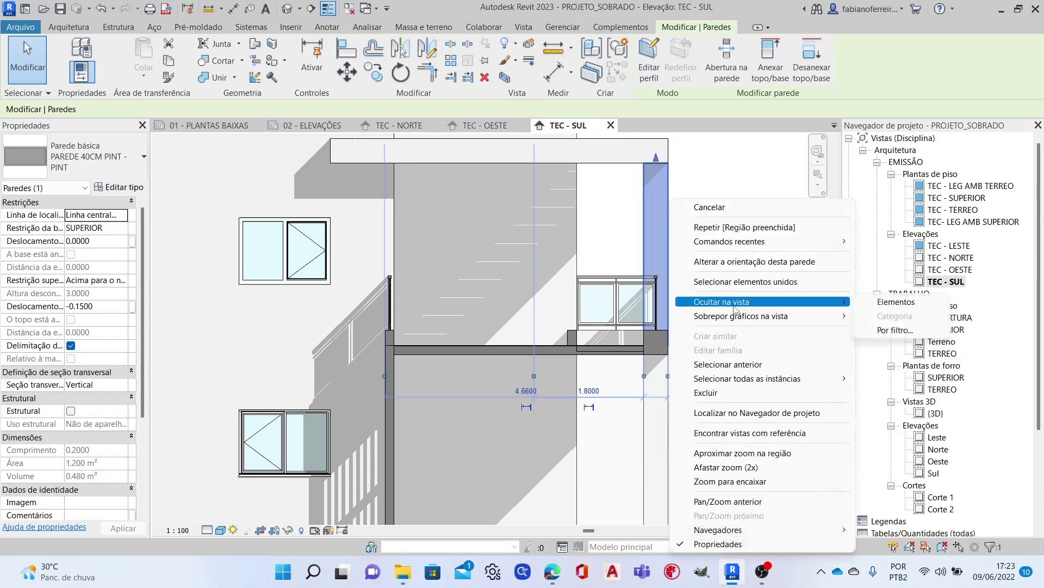
{"action": "mouse_move", "coordinate": [741, 316]}
{"action": "left_click", "coordinate": [890, 317]}
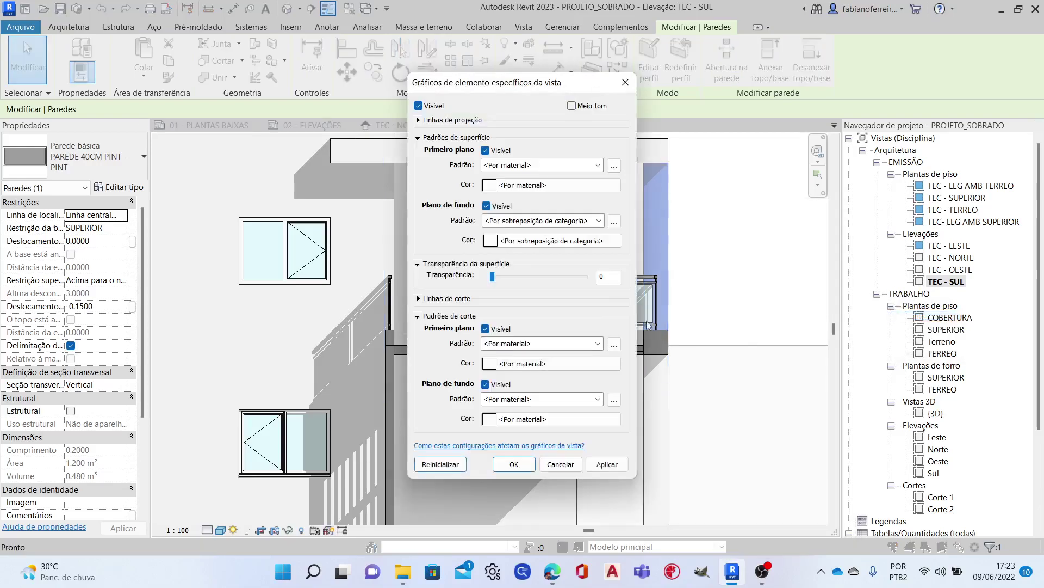
{"action": "left_click", "coordinate": [526, 220]}
{"action": "left_click", "coordinate": [554, 248]}
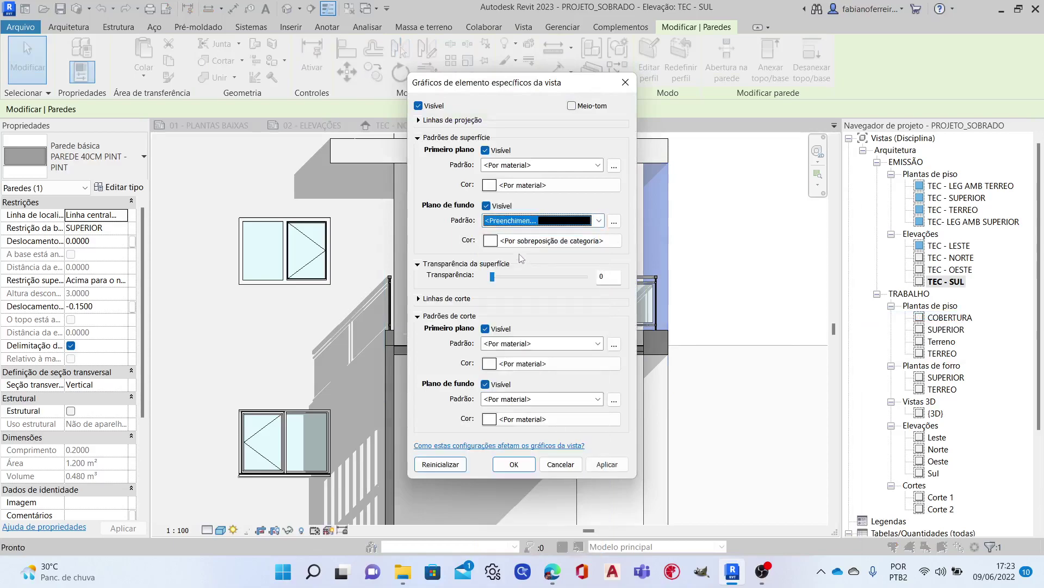
{"action": "left_click", "coordinate": [516, 241]}
{"action": "left_click", "coordinate": [499, 259]}
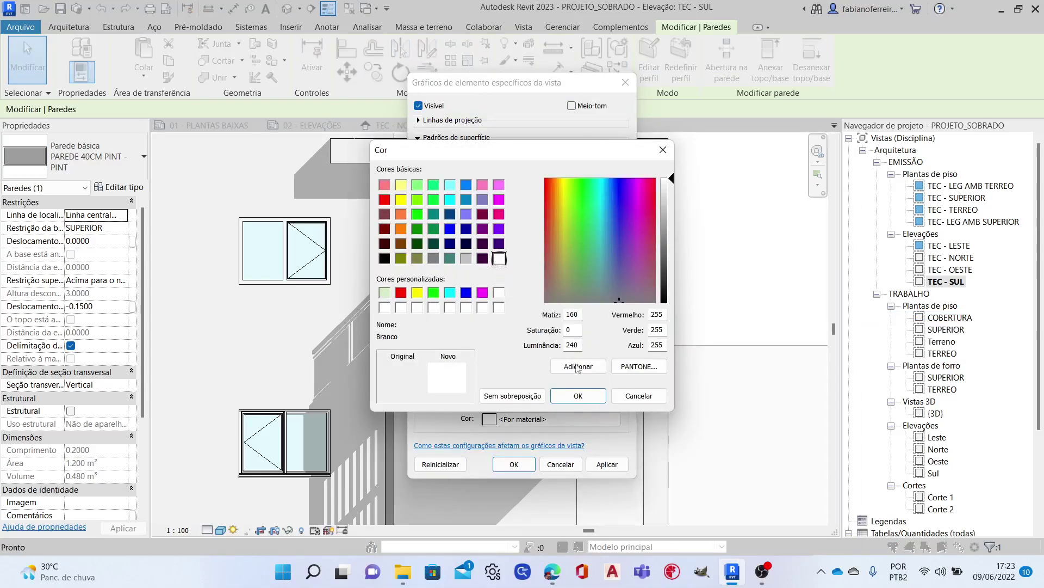
{"action": "left_click", "coordinate": [578, 398]}
{"action": "left_click", "coordinate": [527, 466]}
{"action": "left_click", "coordinate": [692, 275]}
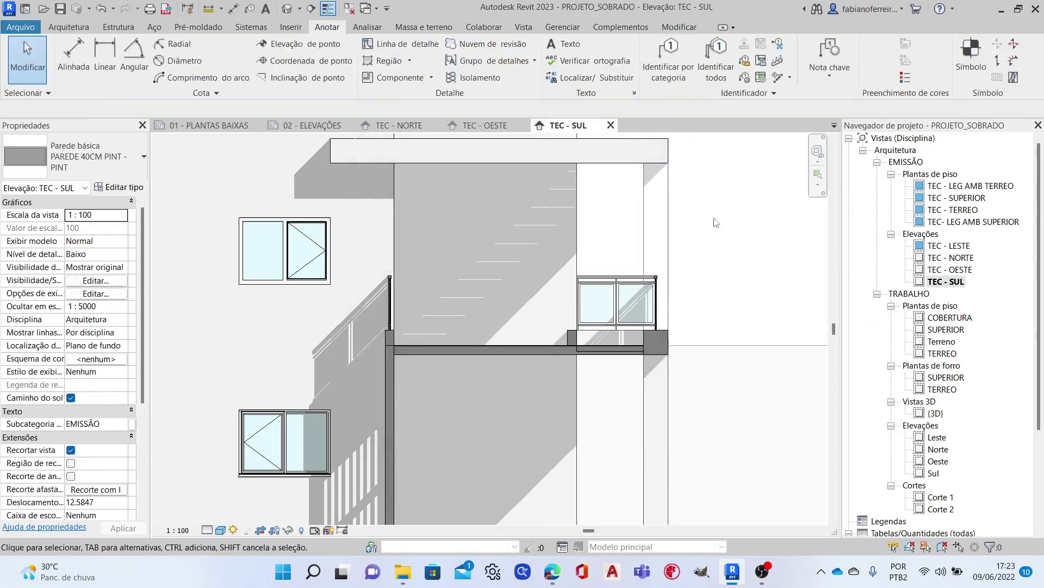
{"action": "scroll", "coordinate": [693, 226], "scroll_direction": "down", "scroll_amount": 3}
Give the wall at the top of the facade the same solid white background fill.
{"action": "left_click", "coordinate": [651, 194]}
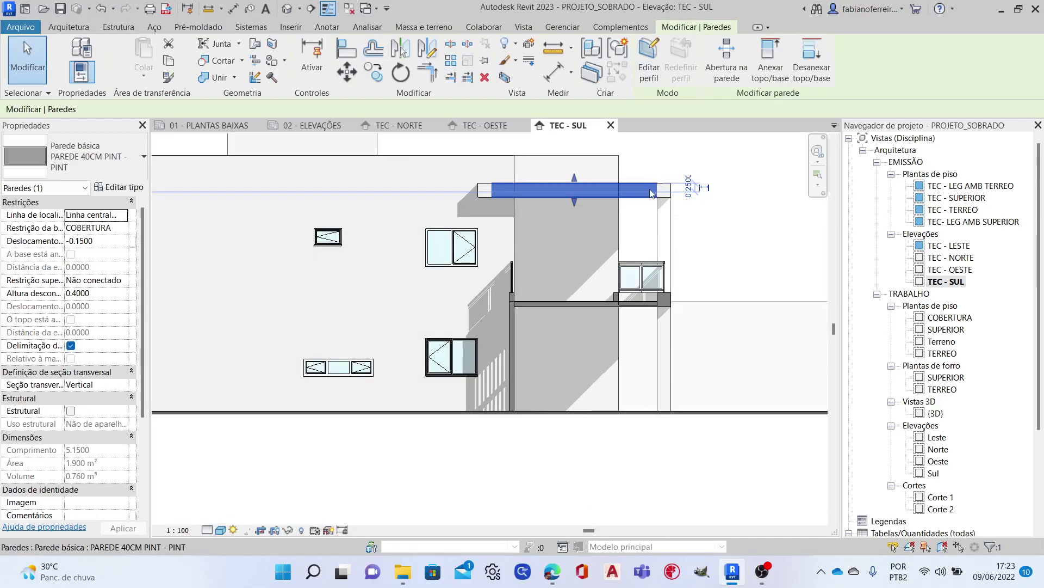
{"action": "right_click", "coordinate": [651, 194]}
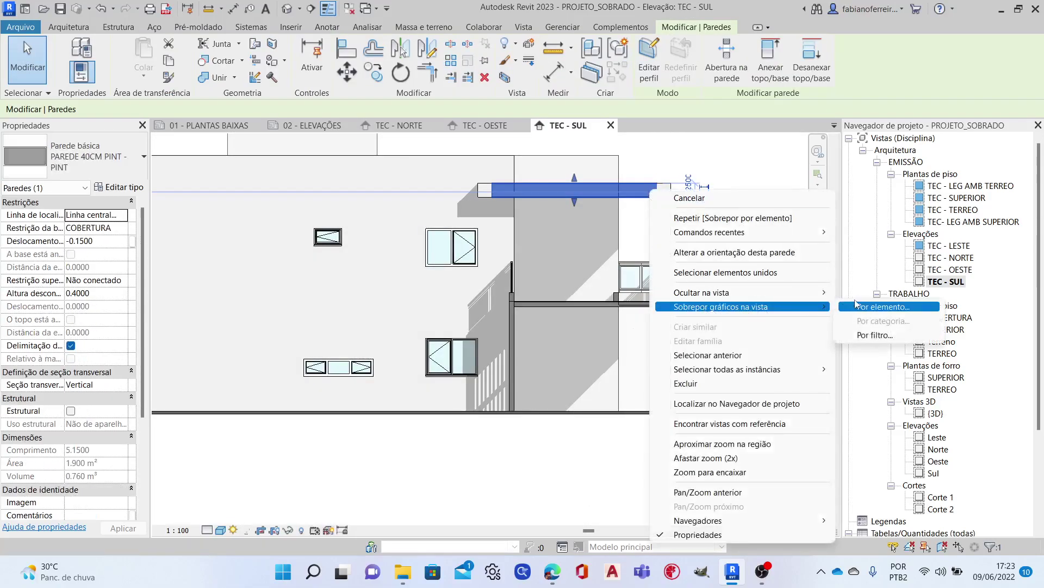
{"action": "left_click", "coordinate": [871, 307]}
{"action": "left_click", "coordinate": [538, 220]}
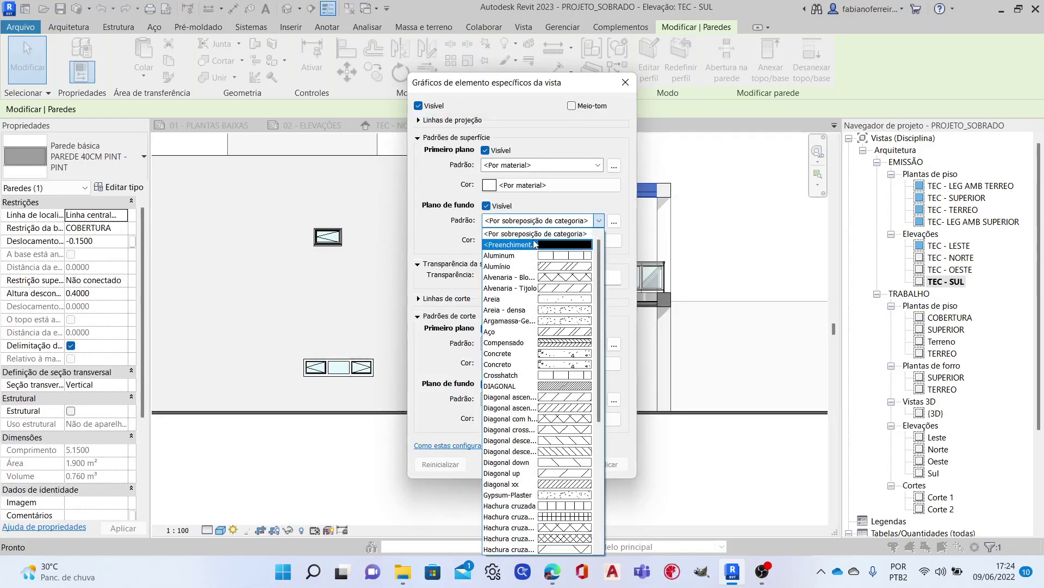
{"action": "left_click", "coordinate": [539, 247]}
{"action": "left_click", "coordinate": [530, 240]}
{"action": "left_click", "coordinate": [498, 259]}
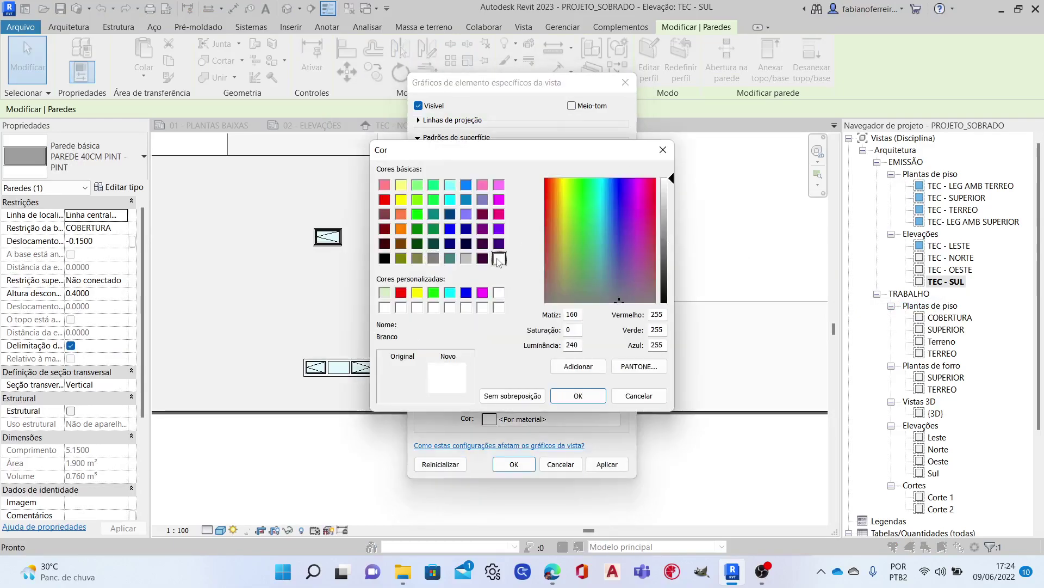
{"action": "left_click", "coordinate": [575, 394]}
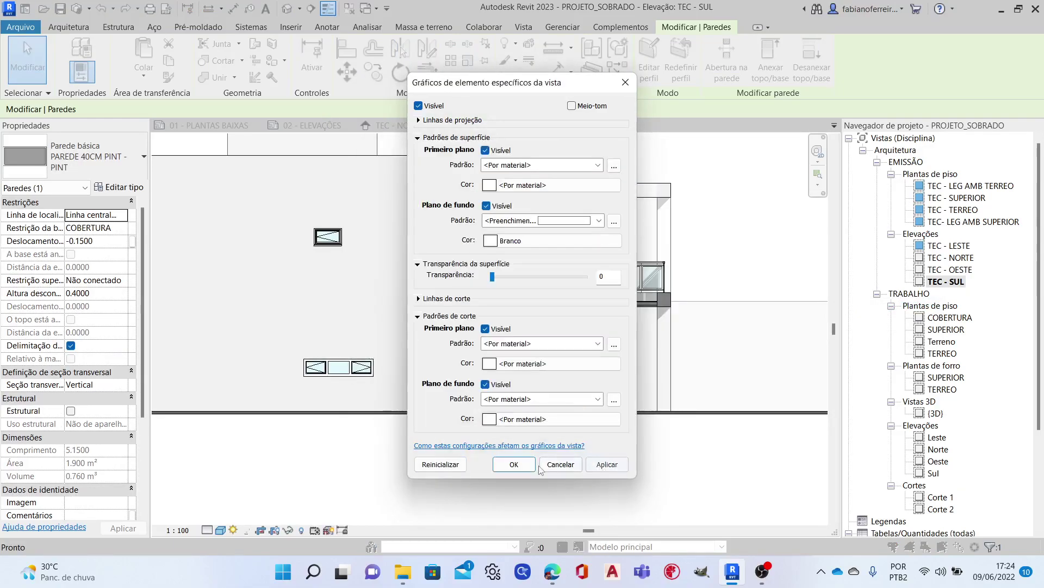
{"action": "left_click", "coordinate": [514, 464]}
{"action": "key", "text": "Escape"}
{"action": "scroll", "coordinate": [493, 148], "scroll_direction": "up", "scroll_amount": 3}
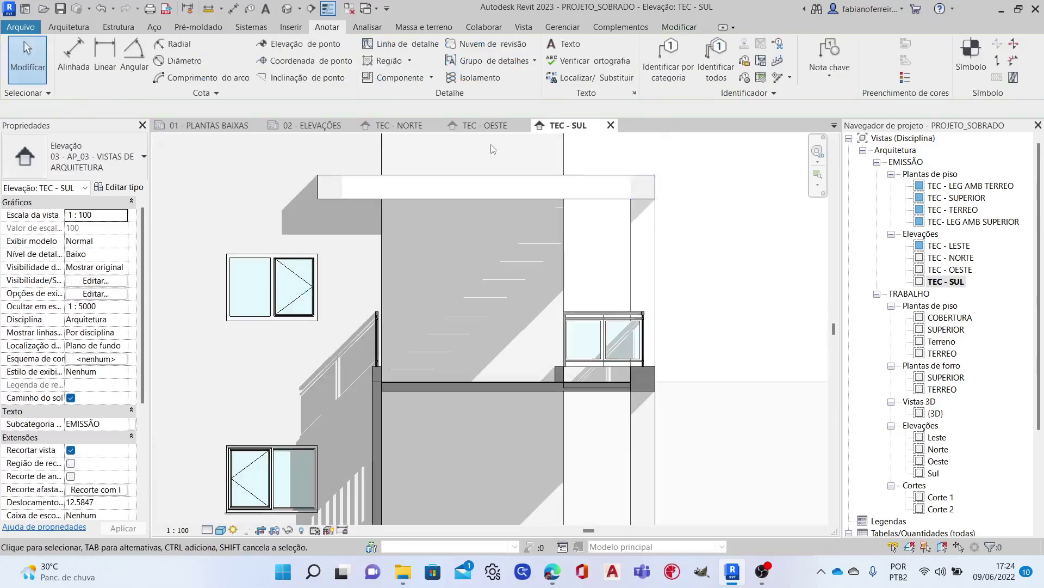
Override the long wall above the facade with a solid white background fill.
{"action": "left_click", "coordinate": [647, 184]}
{"action": "right_click", "coordinate": [647, 185]}
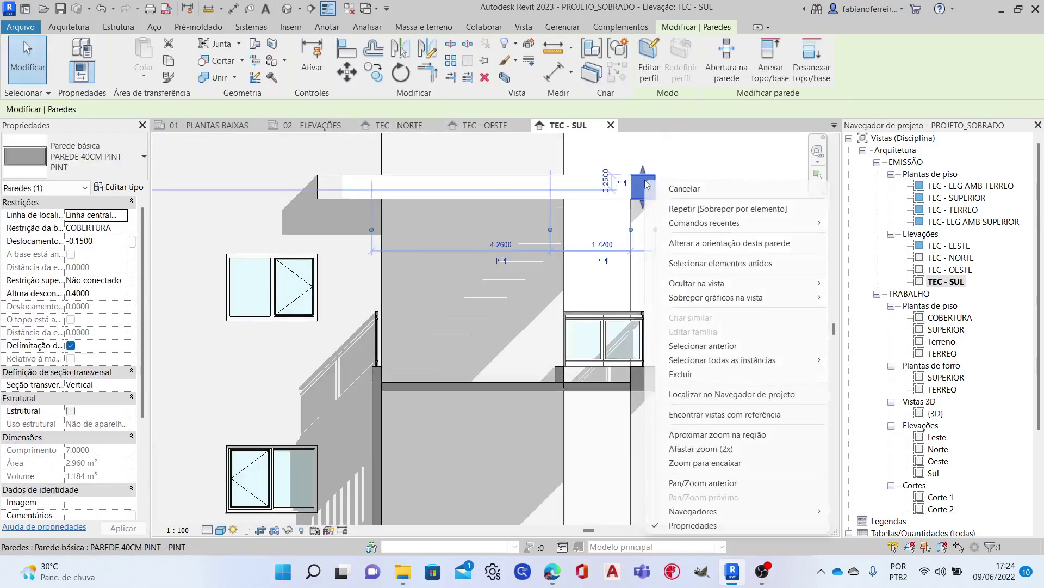
{"action": "mouse_move", "coordinate": [716, 297]}
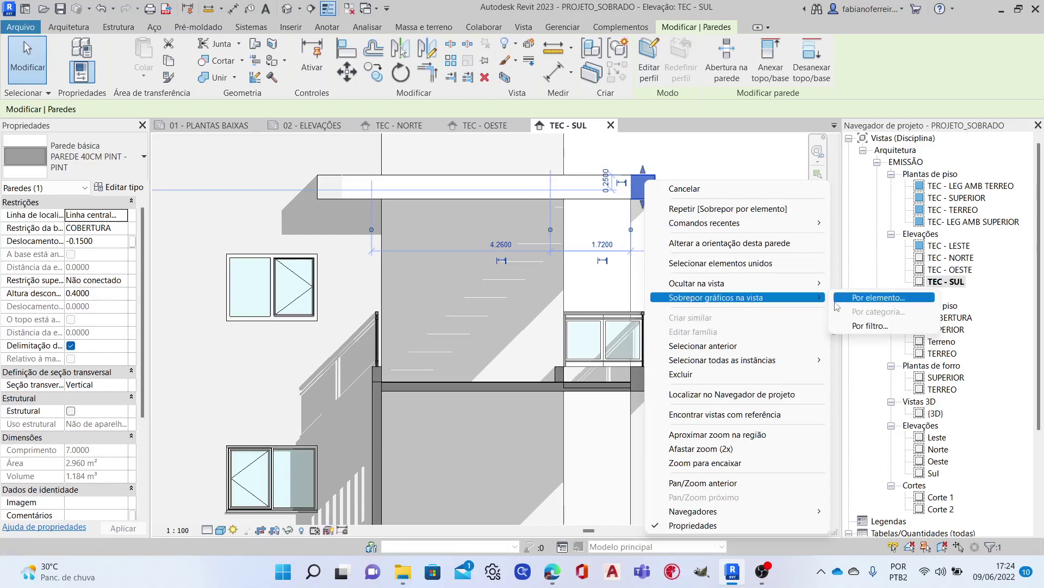
{"action": "left_click", "coordinate": [866, 300]}
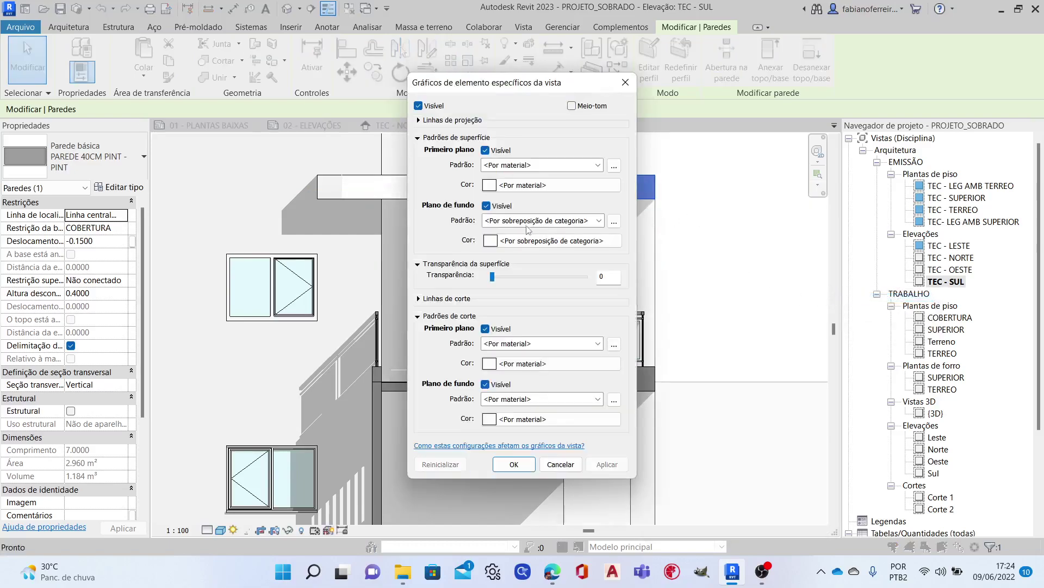
{"action": "left_click", "coordinate": [528, 224]}
{"action": "left_click", "coordinate": [528, 255]}
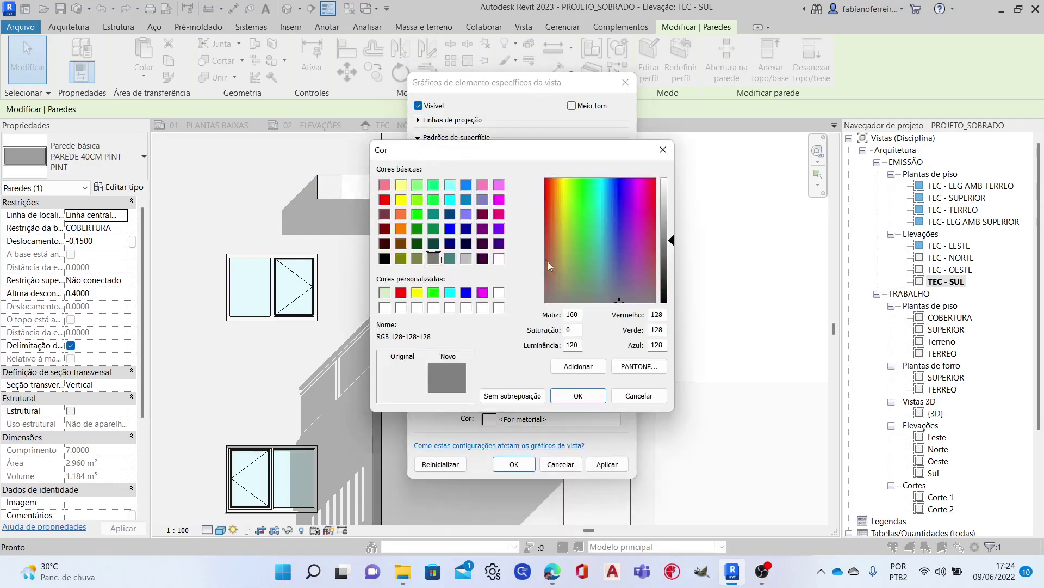
{"action": "left_click", "coordinate": [499, 258]}
{"action": "left_click", "coordinate": [578, 396]}
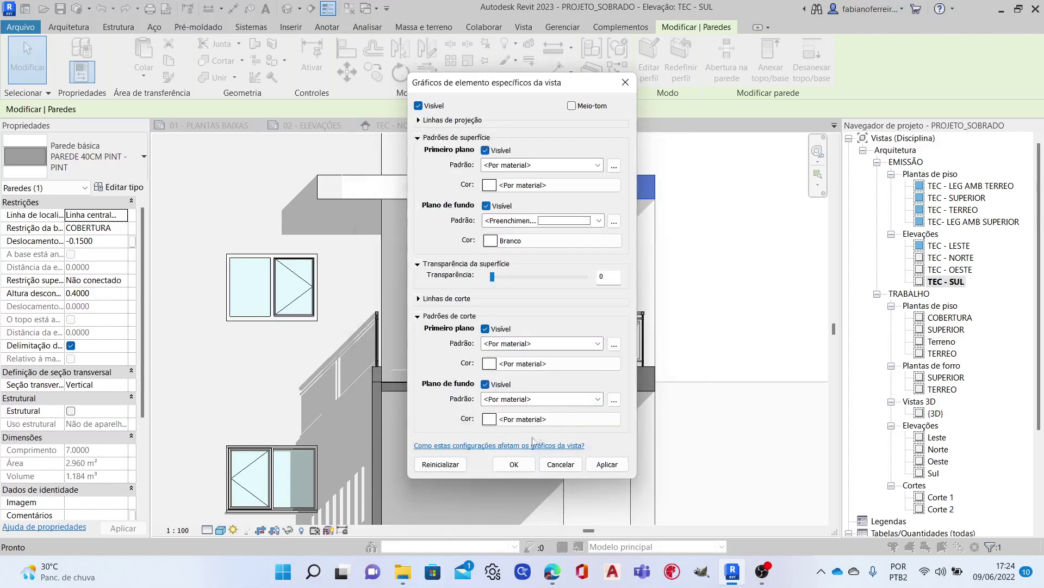
{"action": "left_click", "coordinate": [514, 464]}
{"action": "key", "text": "Escape"}
Give the small wall at the roof edge a solid white background fill override.
{"action": "scroll", "coordinate": [620, 283], "scroll_direction": "down", "scroll_amount": 2}
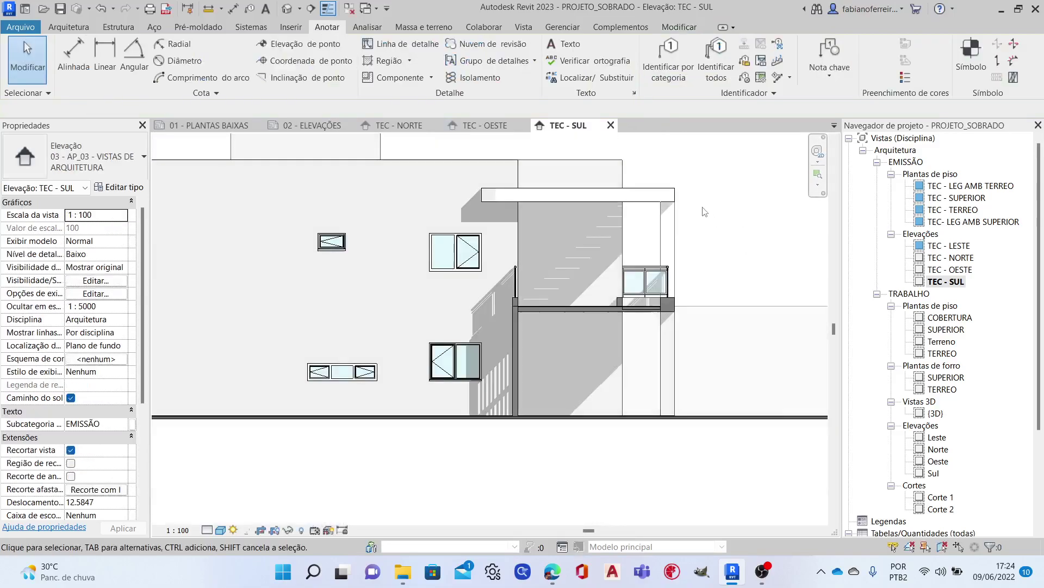
{"action": "middle_click_drag", "start_coordinate": [621, 283], "coordinate": [733, 286]}
{"action": "scroll", "coordinate": [501, 200], "scroll_direction": "down", "scroll_amount": 2}
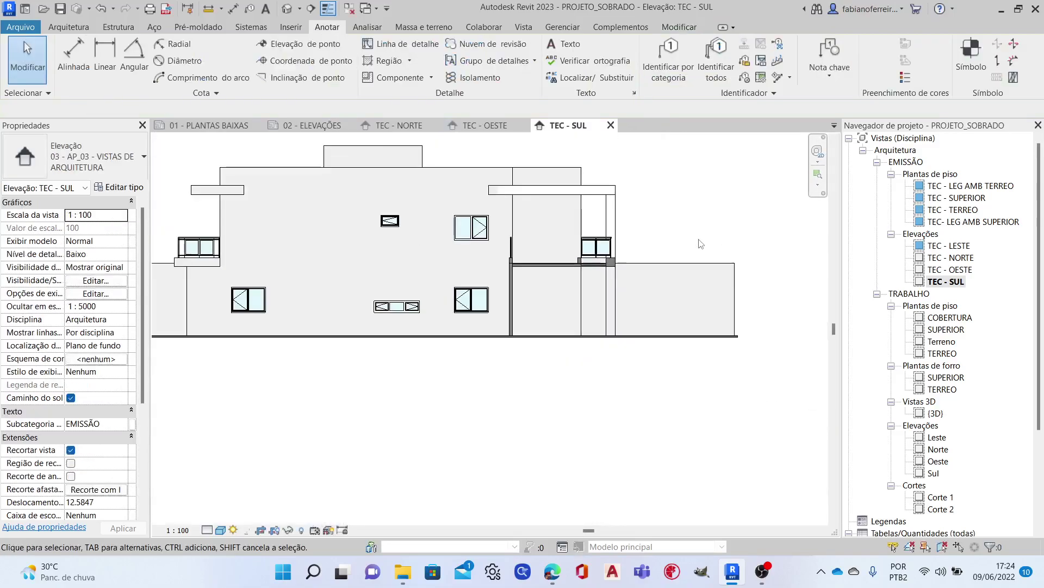
{"action": "scroll", "coordinate": [493, 184], "scroll_direction": "up", "scroll_amount": 3}
{"action": "left_click", "coordinate": [493, 193]}
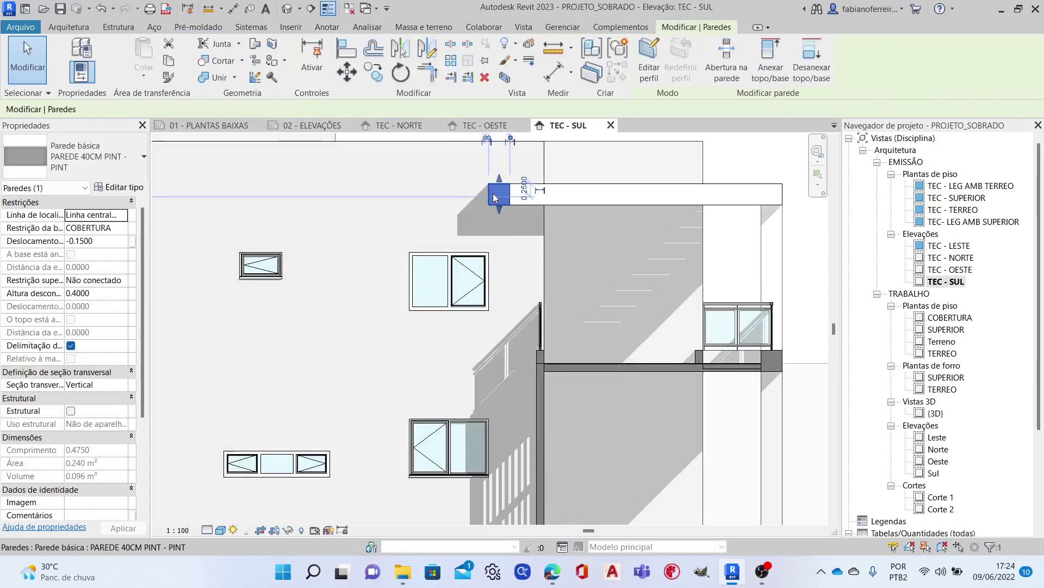
{"action": "right_click", "coordinate": [493, 194]}
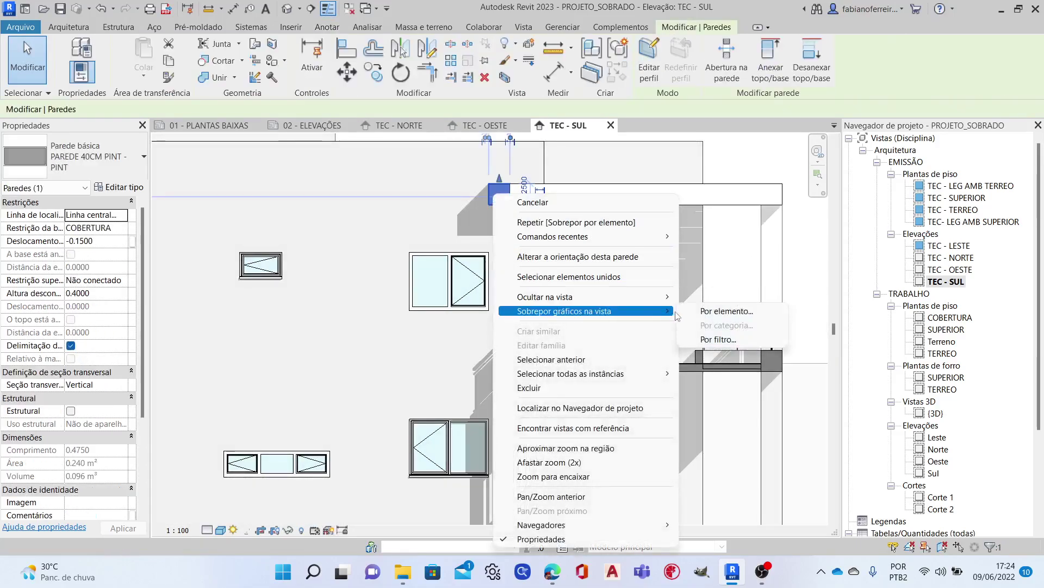
{"action": "left_click", "coordinate": [706, 313]}
{"action": "left_click", "coordinate": [515, 221]}
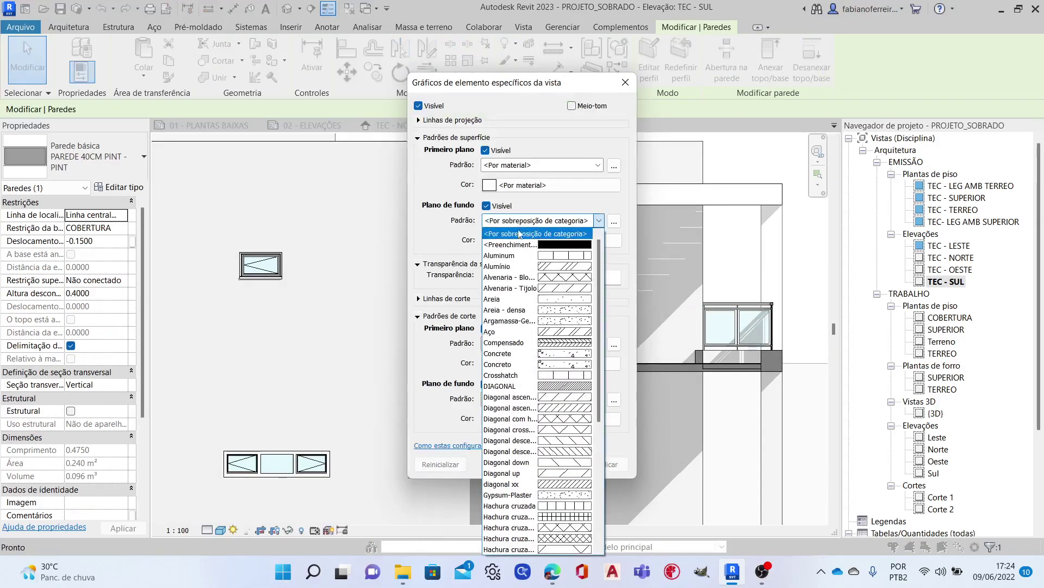
{"action": "left_click", "coordinate": [550, 240]}
{"action": "left_click", "coordinate": [499, 259]}
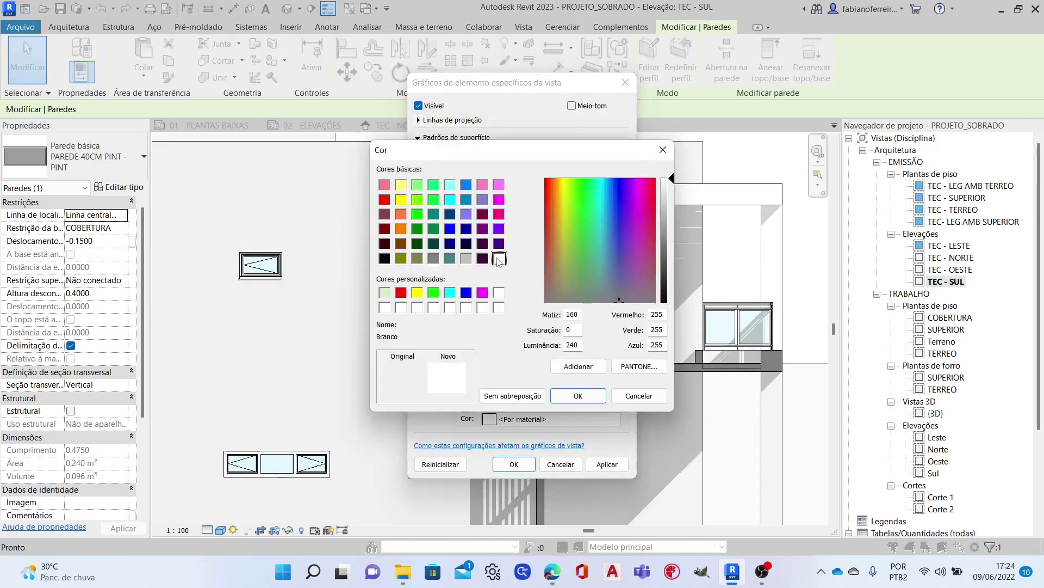
{"action": "left_click", "coordinate": [578, 395]}
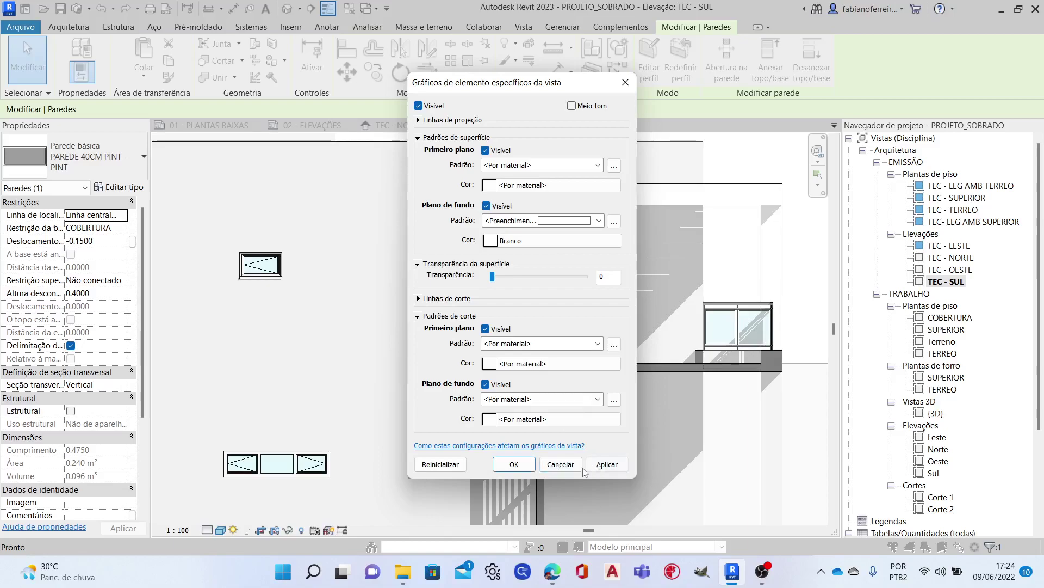
{"action": "left_click", "coordinate": [514, 464]}
{"action": "scroll", "coordinate": [606, 210], "scroll_direction": "down", "scroll_amount": 10}
{"action": "left_click", "coordinate": [703, 249]}
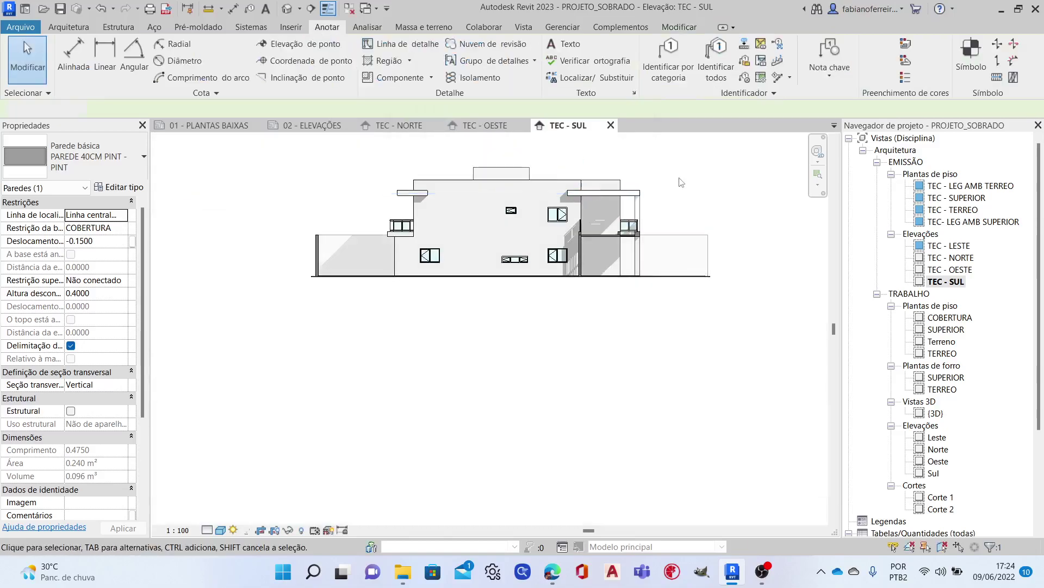
{"action": "middle_click_drag", "start_coordinate": [703, 248], "coordinate": [679, 211]}
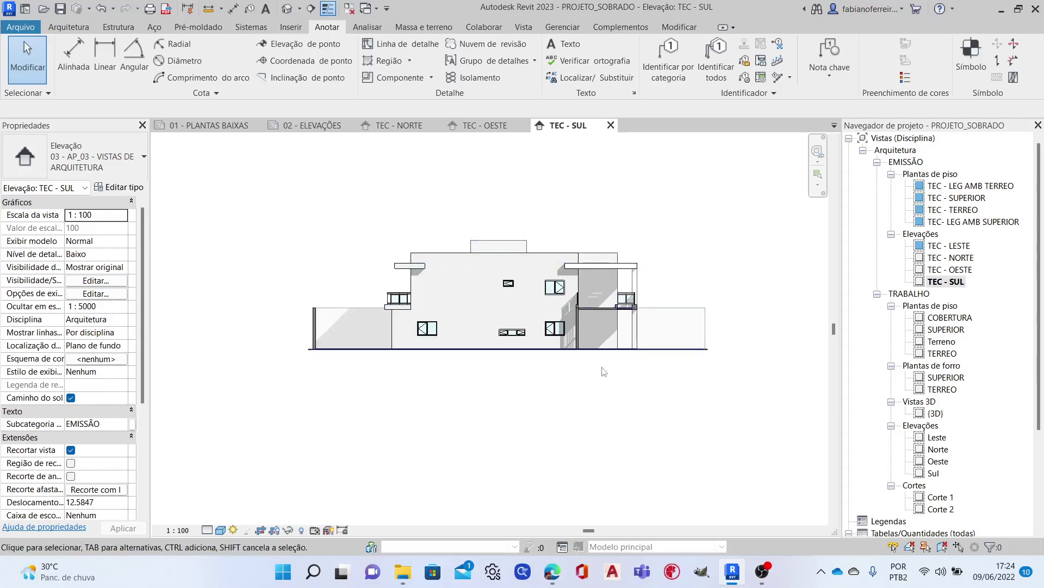
Review the 02 - ELEVAÇÕES sheet by zooming in and out.
{"action": "left_click", "coordinate": [316, 125]}
{"action": "scroll", "coordinate": [462, 321], "scroll_direction": "down", "scroll_amount": 2}
{"action": "scroll", "coordinate": [459, 324], "scroll_direction": "down", "scroll_amount": 2}
{"action": "scroll", "coordinate": [482, 292], "scroll_direction": "down", "scroll_amount": 1}
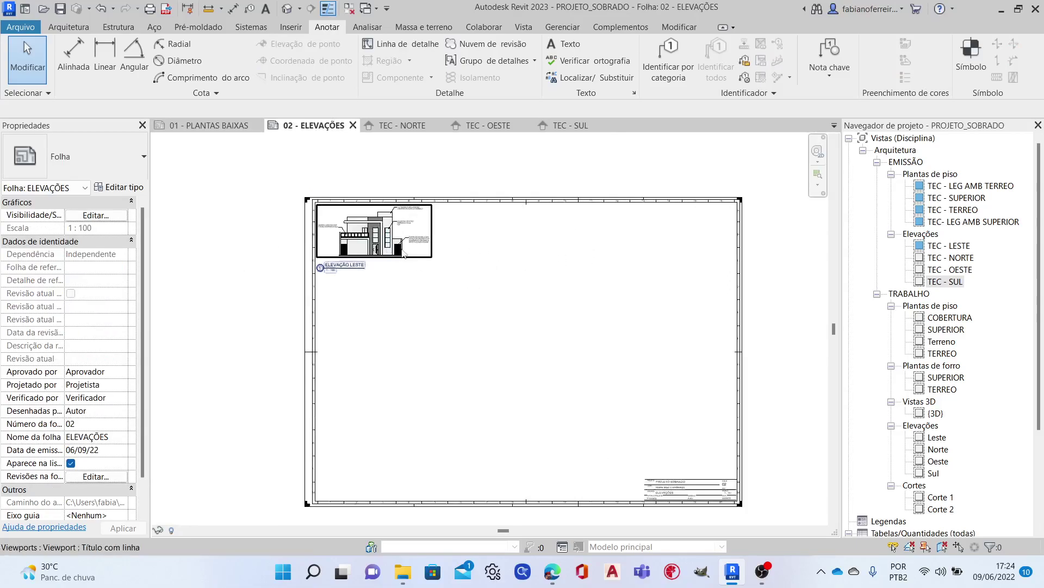
{"action": "scroll", "coordinate": [539, 283], "scroll_direction": "up", "scroll_amount": 2}
{"action": "scroll", "coordinate": [518, 270], "scroll_direction": "down", "scroll_amount": 1}
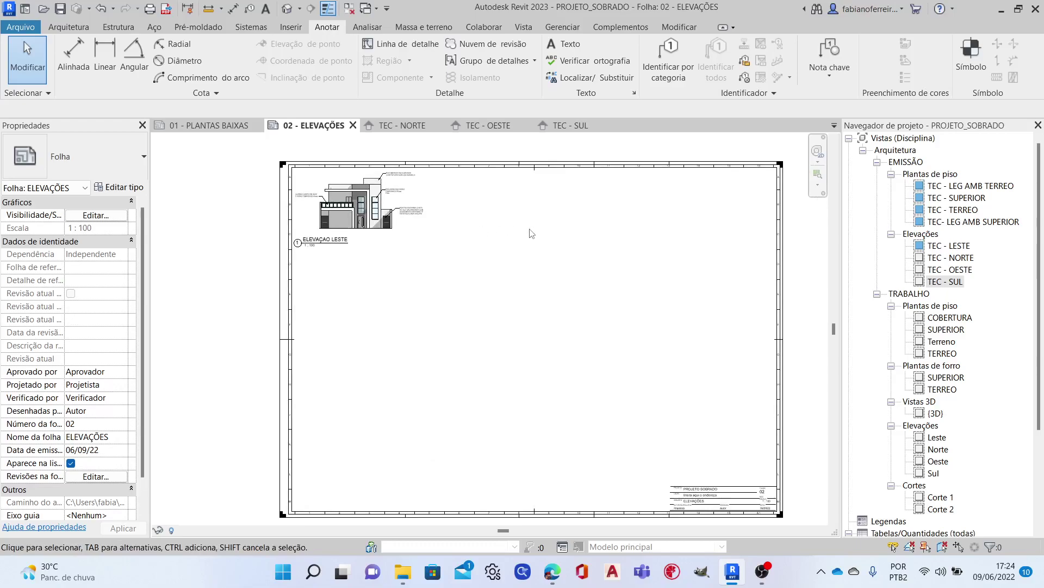
{"action": "scroll", "coordinate": [338, 223], "scroll_direction": "up", "scroll_amount": 3}
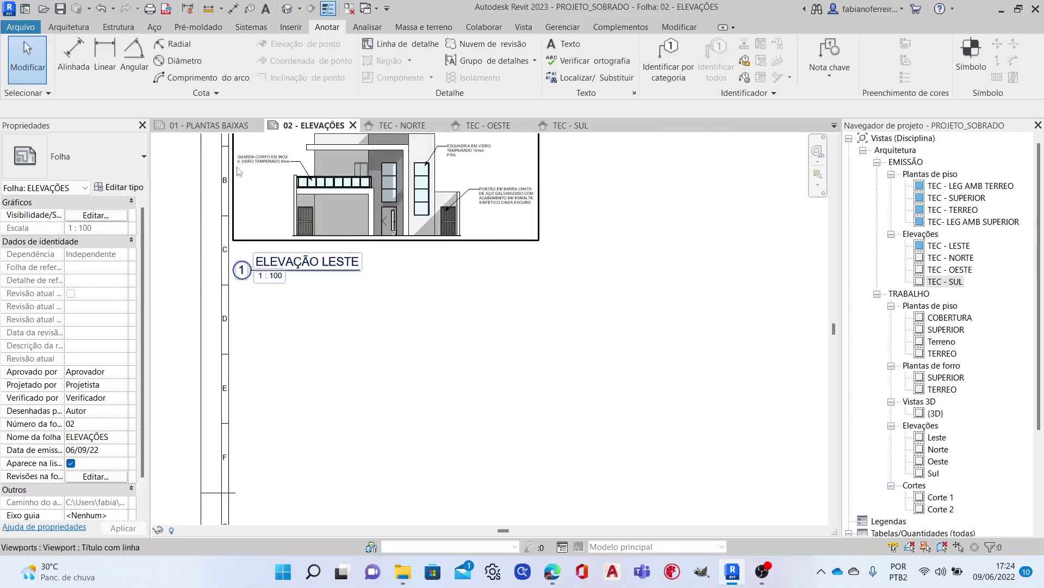
Inspect the 01 - PLANTAS BAIXAS sheet, then bring up the TEC - NORTE elevation.
{"action": "left_click", "coordinate": [202, 127]}
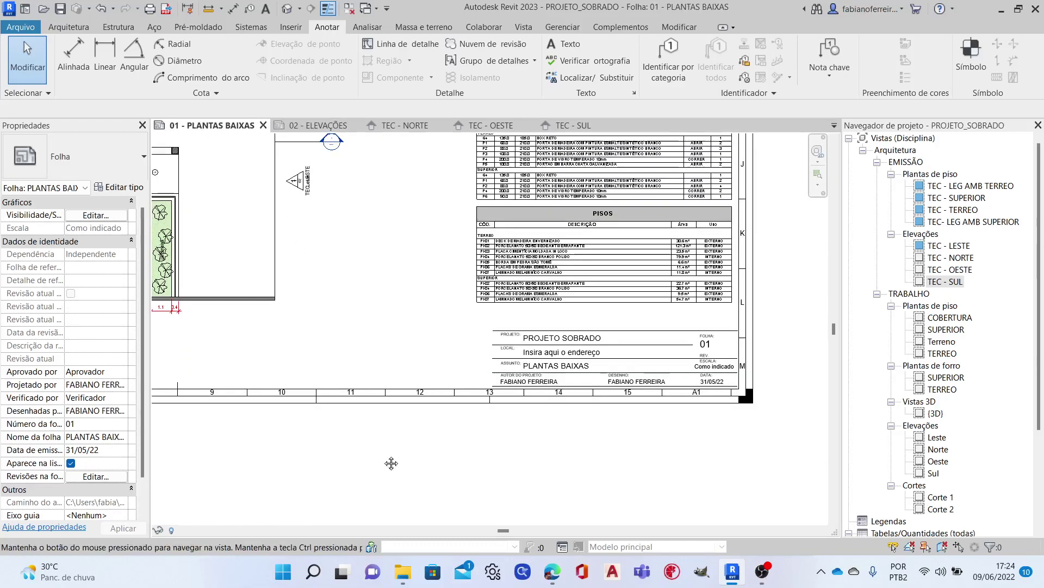
{"action": "scroll", "coordinate": [459, 419], "scroll_direction": "up", "scroll_amount": 3}
{"action": "scroll", "coordinate": [185, 315], "scroll_direction": "up", "scroll_amount": 2}
{"action": "scroll", "coordinate": [185, 316], "scroll_direction": "up", "scroll_amount": 3}
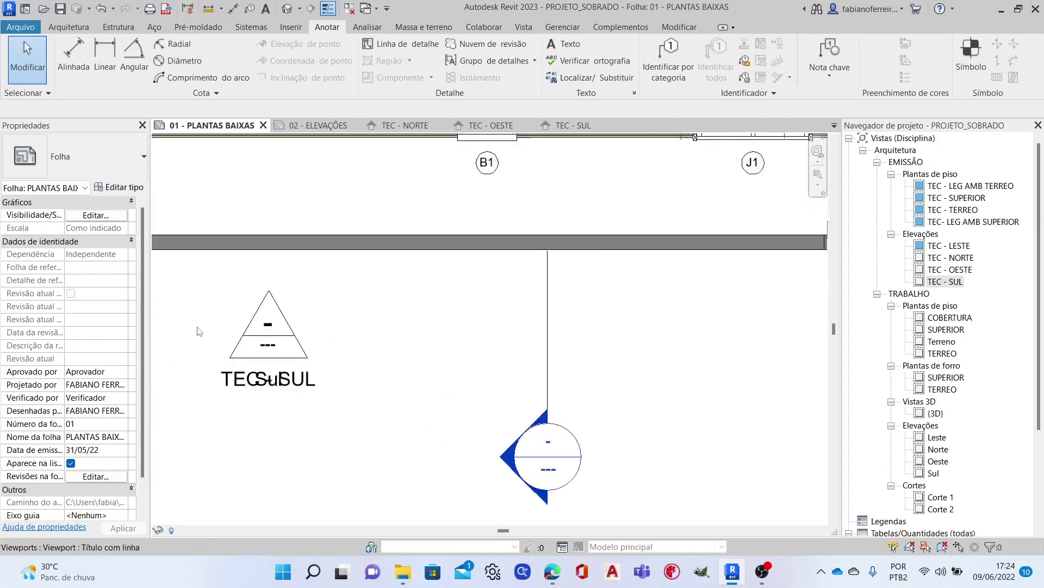
{"action": "scroll", "coordinate": [416, 351], "scroll_direction": "down", "scroll_amount": 3}
{"action": "scroll", "coordinate": [416, 351], "scroll_direction": "down", "scroll_amount": 2}
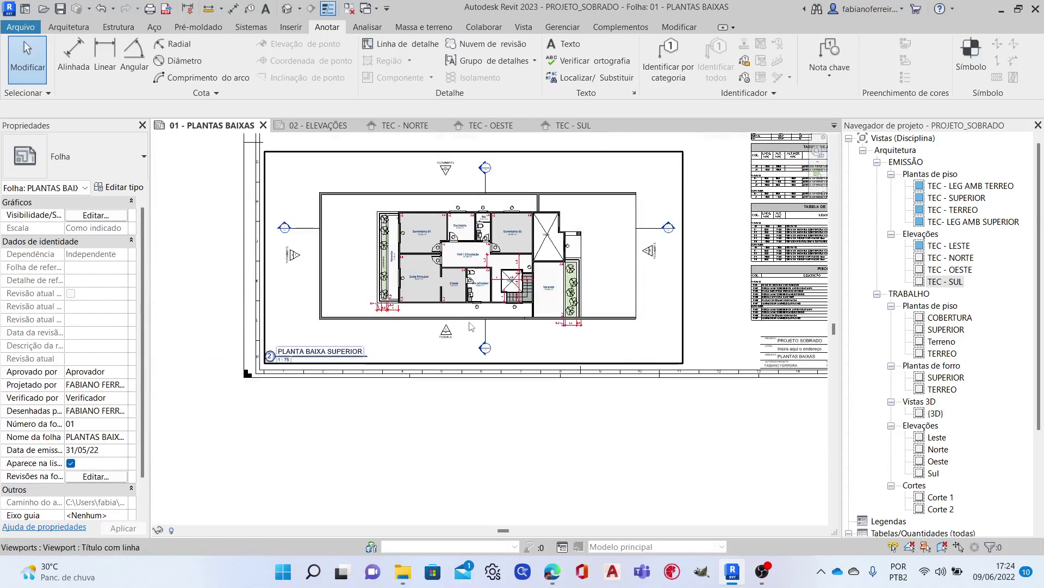
{"action": "middle_click_drag", "start_coordinate": [245, 274], "coordinate": [280, 444]}
{"action": "scroll", "coordinate": [434, 334], "scroll_direction": "up", "scroll_amount": 1}
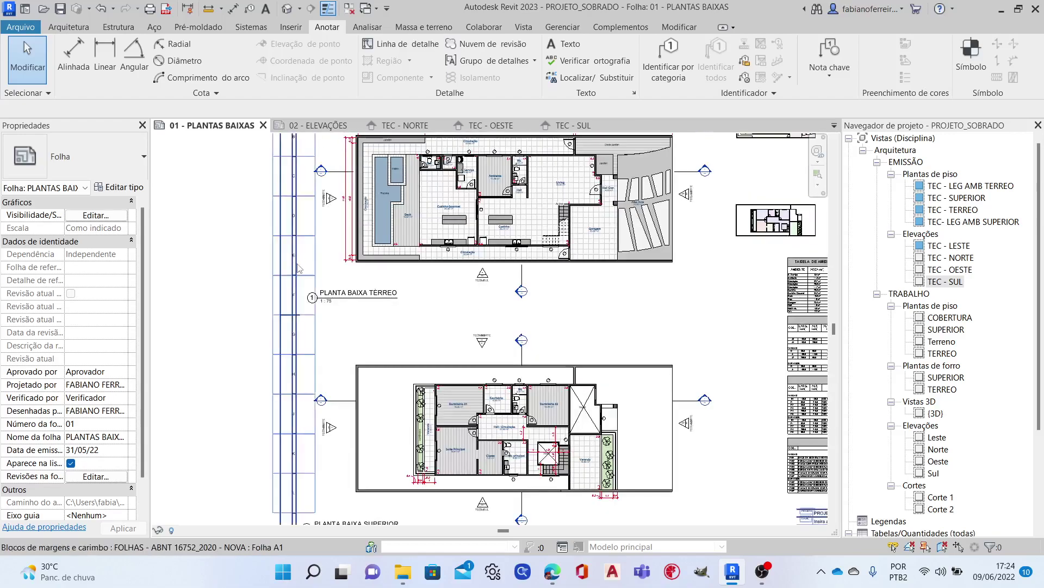
{"action": "scroll", "coordinate": [433, 334], "scroll_direction": "up", "scroll_amount": 3}
{"action": "scroll", "coordinate": [433, 334], "scroll_direction": "up", "scroll_amount": 2}
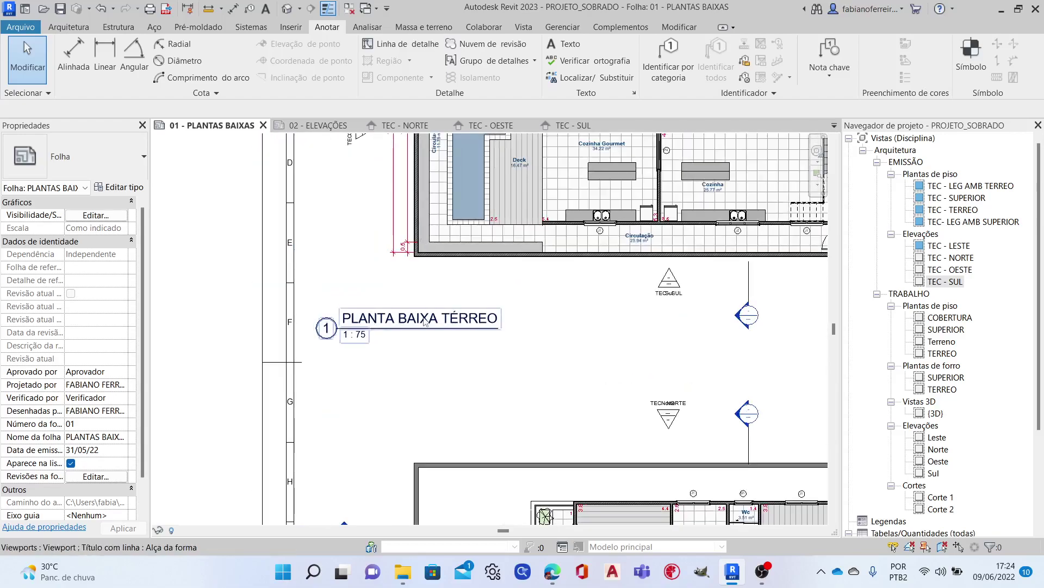
{"action": "scroll", "coordinate": [435, 329], "scroll_direction": "down", "scroll_amount": 2}
{"action": "scroll", "coordinate": [436, 329], "scroll_direction": "down", "scroll_amount": 2}
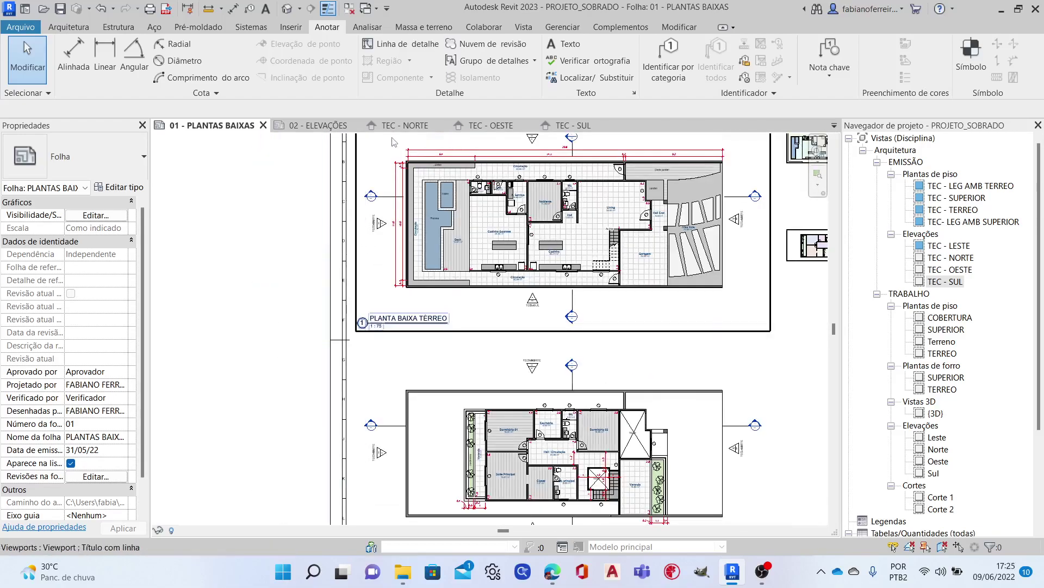
{"action": "left_click", "coordinate": [405, 125]}
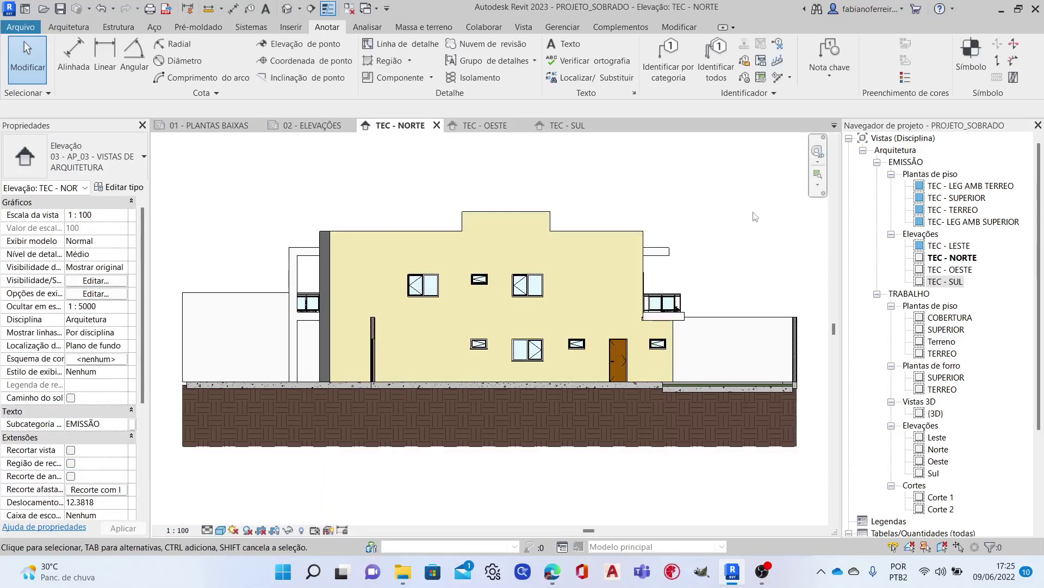
Set the TEC - LESTE elevation to a custom 1:75 scale, then return to sheet 02 - ELEVAÇÕES.
{"action": "double_click", "coordinate": [956, 248]}
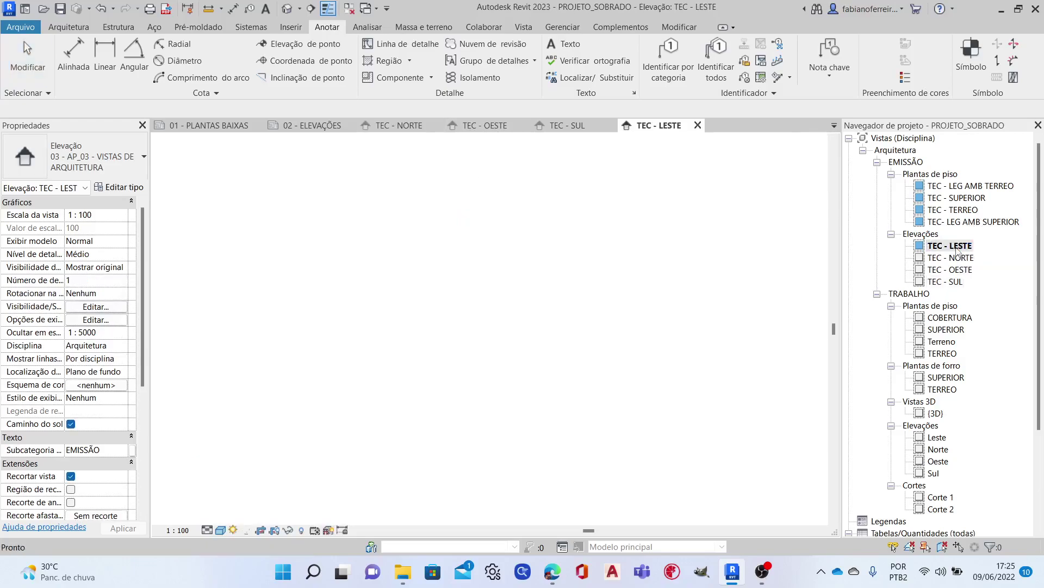
{"action": "left_click", "coordinate": [179, 530]}
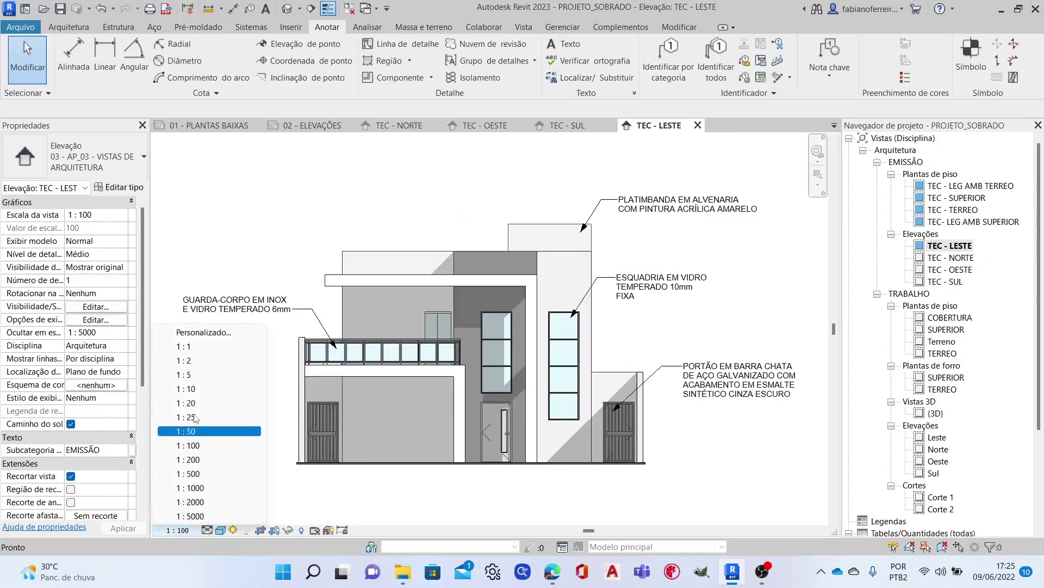
{"action": "left_click", "coordinate": [196, 333]}
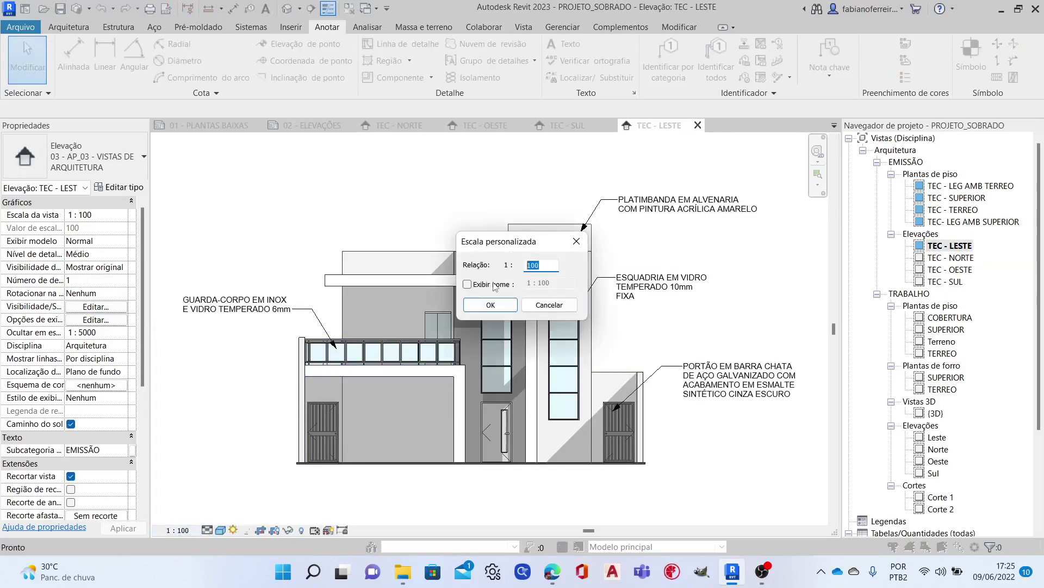
{"action": "type", "text": "75"}
{"action": "left_click", "coordinate": [507, 306]}
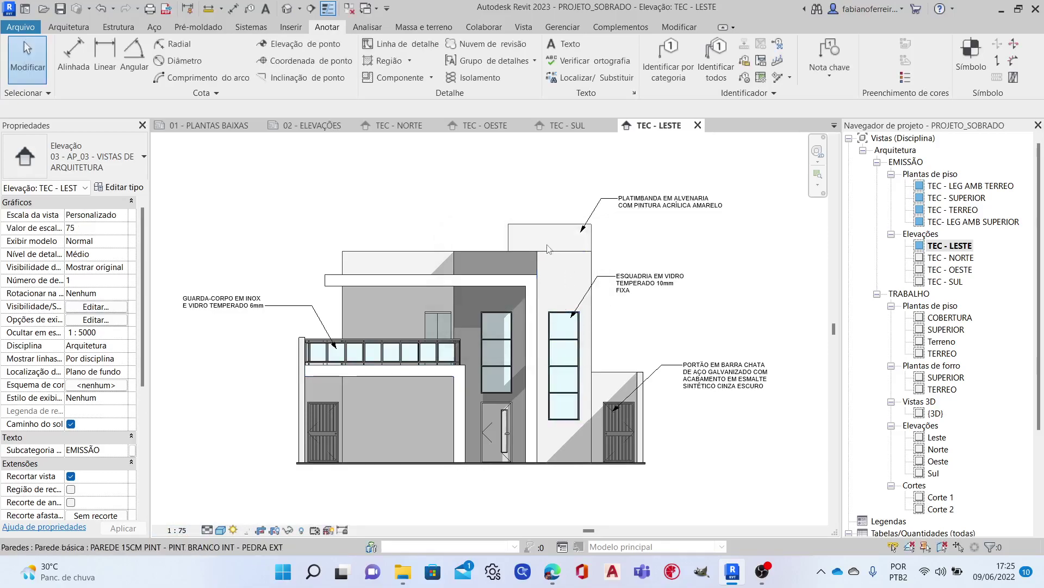
{"action": "scroll", "coordinate": [543, 249], "scroll_direction": "down", "scroll_amount": 2}
{"action": "left_click", "coordinate": [698, 125]}
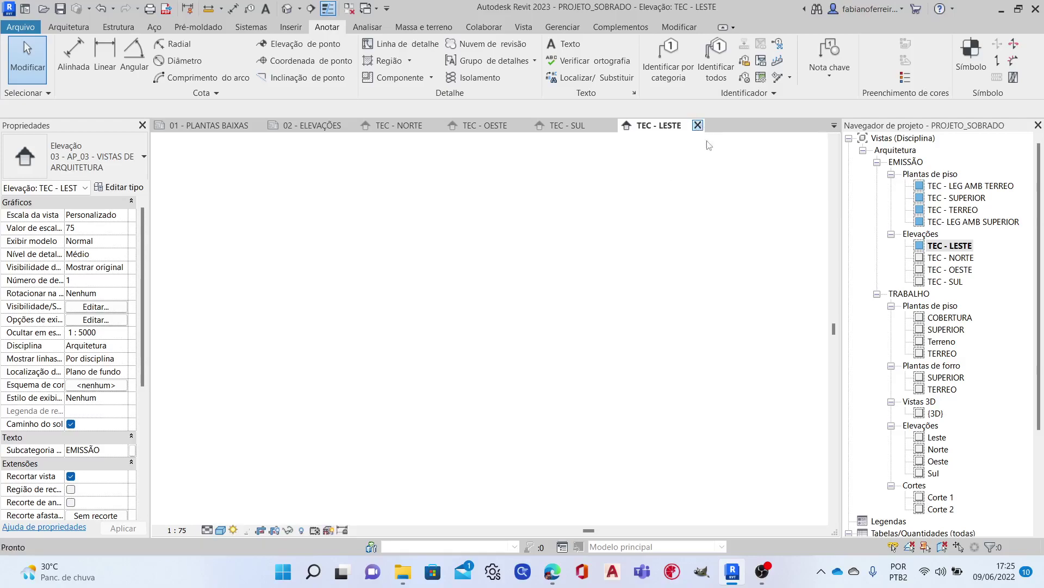
{"action": "left_click", "coordinate": [305, 125]}
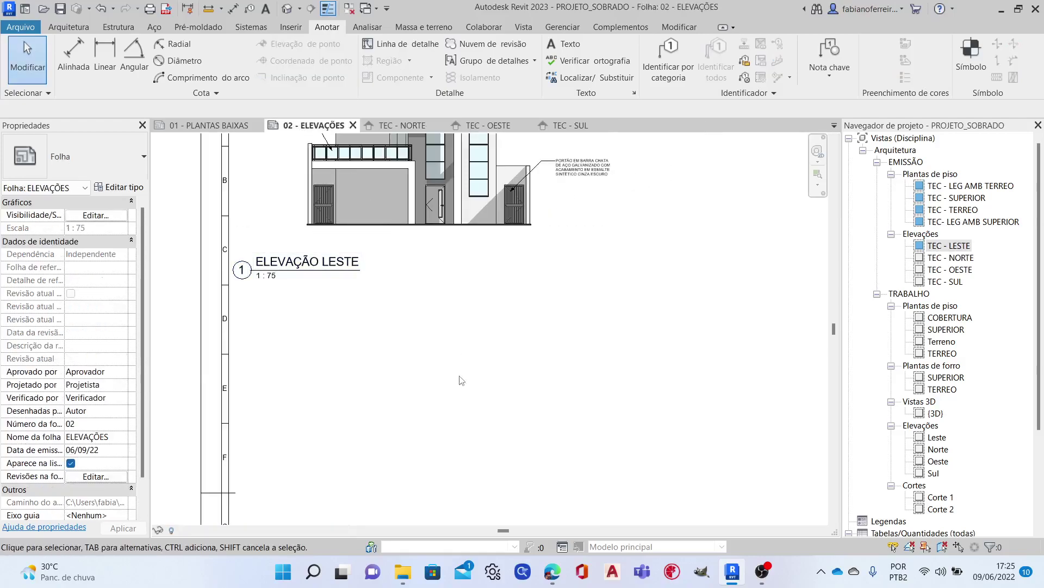
Move the ELEVAÇÃO LESTE viewport down and right, with its title just under the drawing.
{"action": "left_click", "coordinate": [430, 264]}
{"action": "left_click_drag", "start_coordinate": [430, 265], "coordinate": [454, 319]}
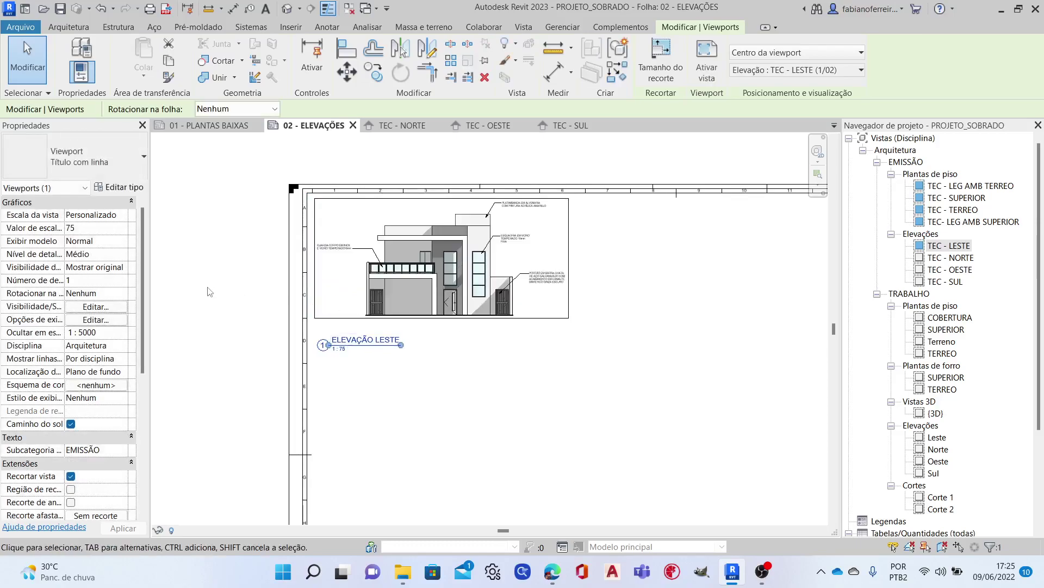
{"action": "left_click", "coordinate": [359, 341]}
{"action": "left_click_drag", "start_coordinate": [359, 341], "coordinate": [367, 327]}
{"action": "key", "text": "Escape"}
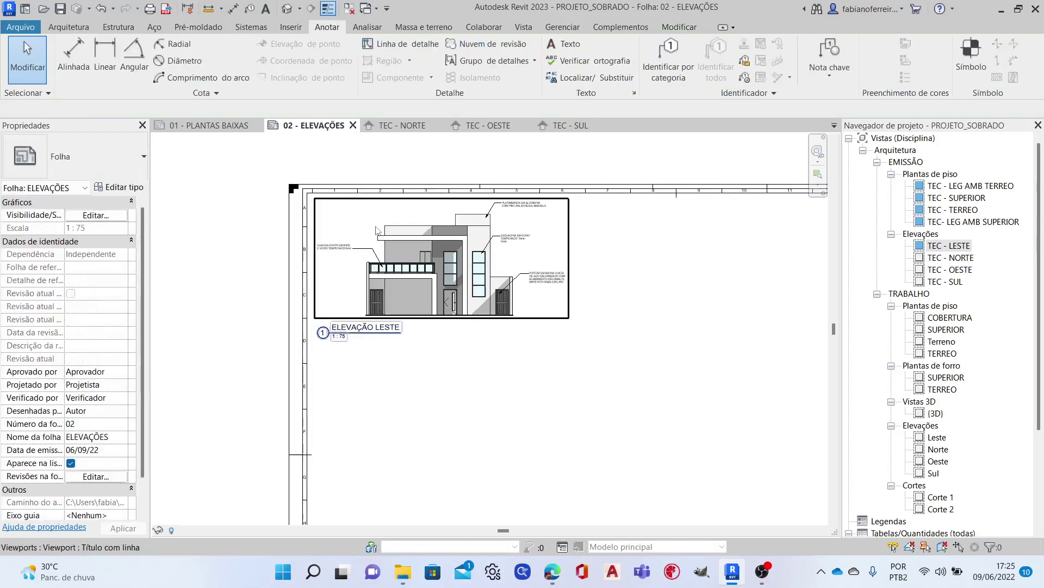
{"action": "scroll", "coordinate": [374, 226], "scroll_direction": "down", "scroll_amount": 3}
Close the TEC - SUL elevation and go back to the 02 - ELEVAÇÕES sheet.
{"action": "left_click", "coordinate": [405, 129]}
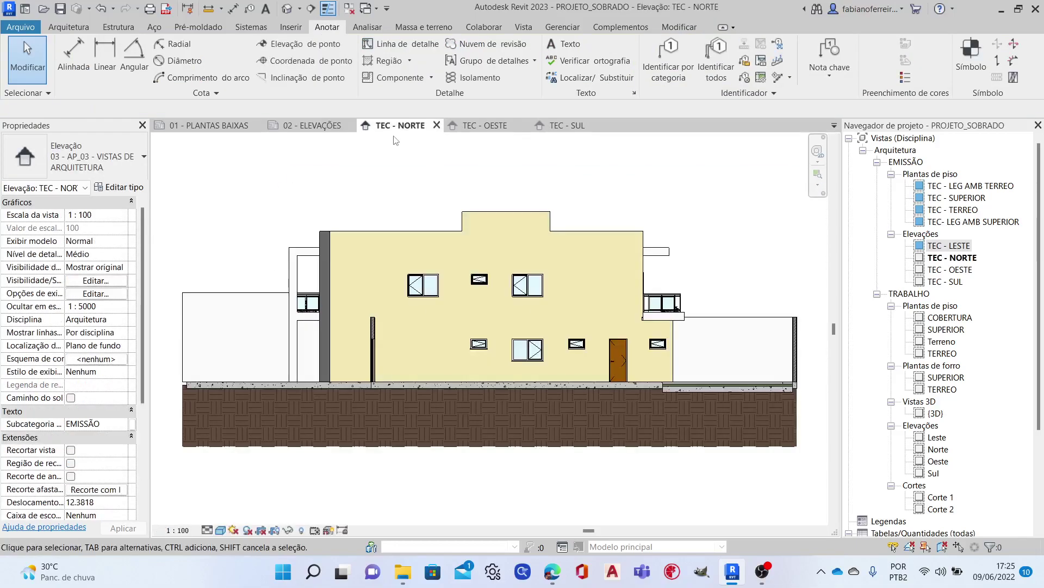
{"action": "left_click", "coordinate": [559, 126]}
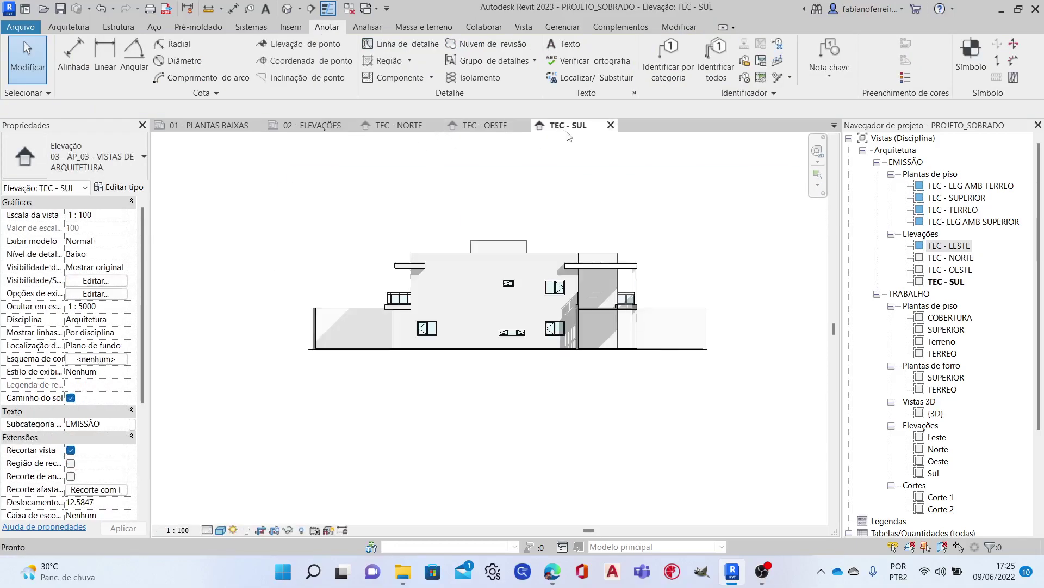
{"action": "left_click", "coordinate": [610, 127]}
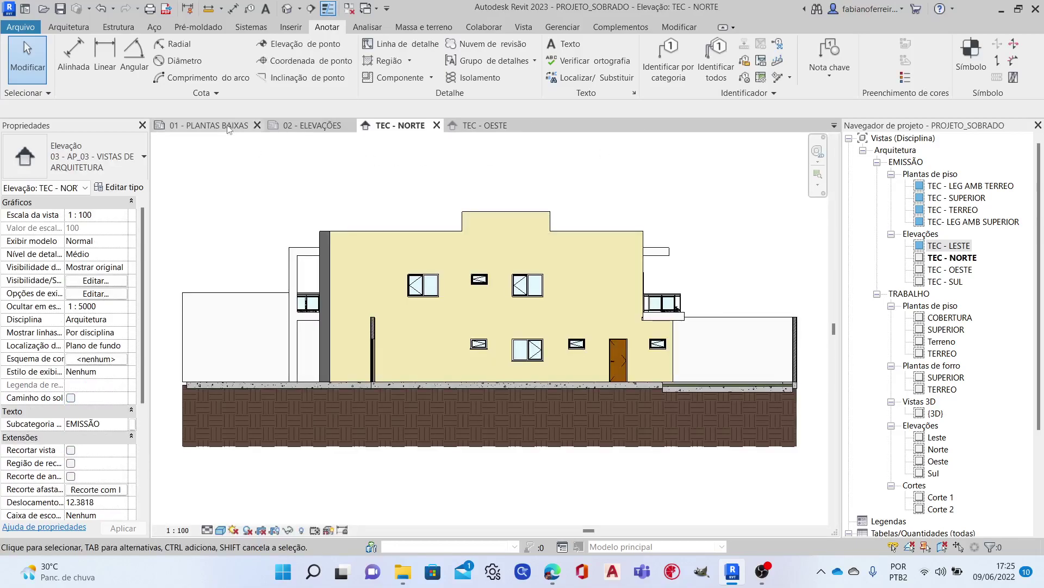
{"action": "left_click", "coordinate": [331, 125]}
Place the TEC - SUL elevation on the sheet to the right of ELEVAÇÃO LESTE.
{"action": "left_click_drag", "start_coordinate": [945, 281], "coordinate": [542, 252]}
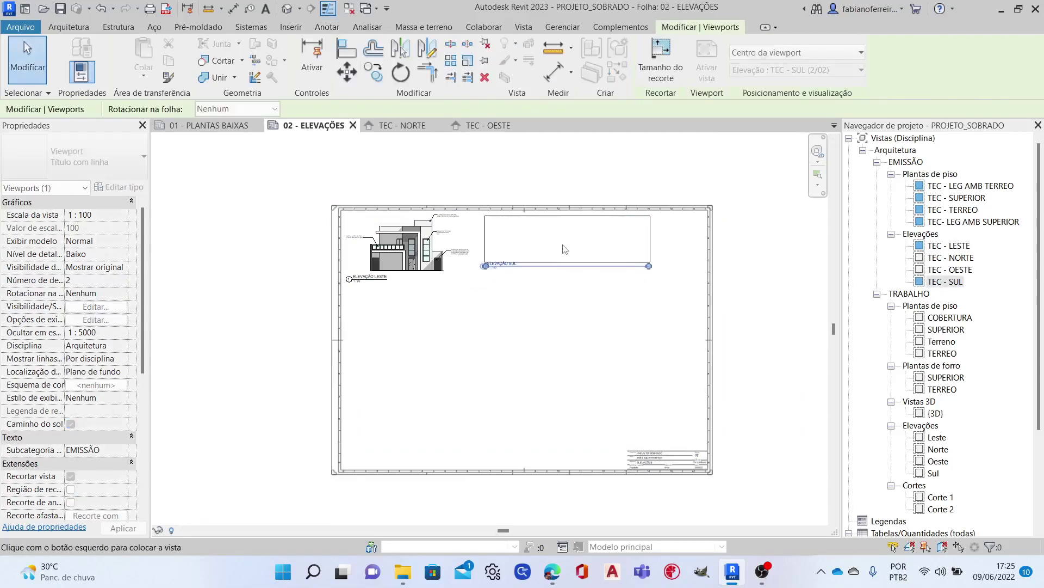
{"action": "left_click", "coordinate": [561, 252]}
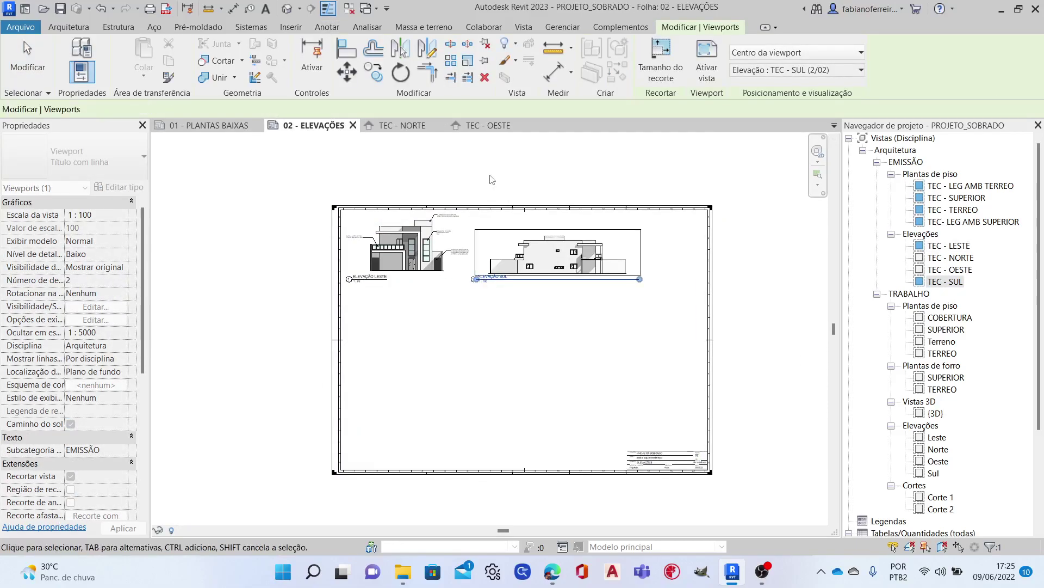
{"action": "key", "text": "Escape"}
{"action": "scroll", "coordinate": [547, 348], "scroll_direction": "up", "scroll_amount": 2}
{"action": "scroll", "coordinate": [547, 356], "scroll_direction": "up", "scroll_amount": 2}
Align the ELEVAÇÃO SUL viewport level with ELEVAÇÃO LESTE.
{"action": "left_click", "coordinate": [547, 356]}
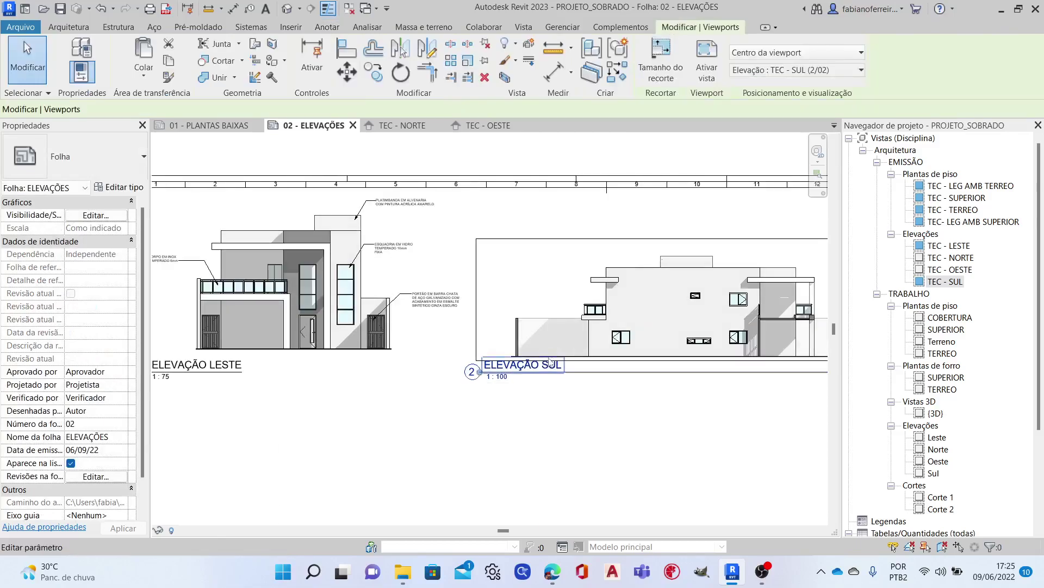
{"action": "left_click_drag", "start_coordinate": [492, 223], "coordinate": [492, 212]}
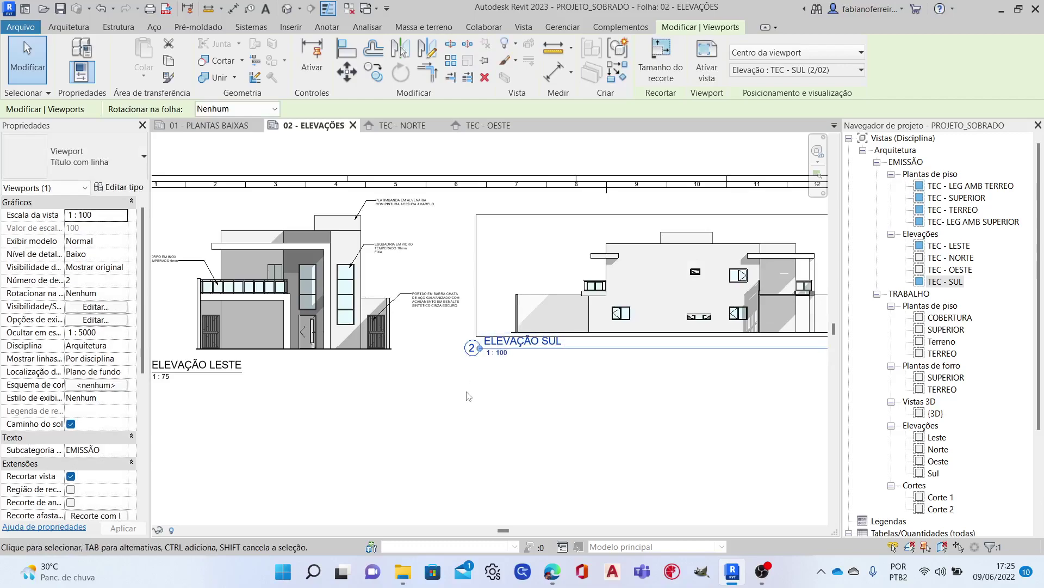
{"action": "key", "text": "Escape"}
{"action": "left_click", "coordinate": [549, 321]}
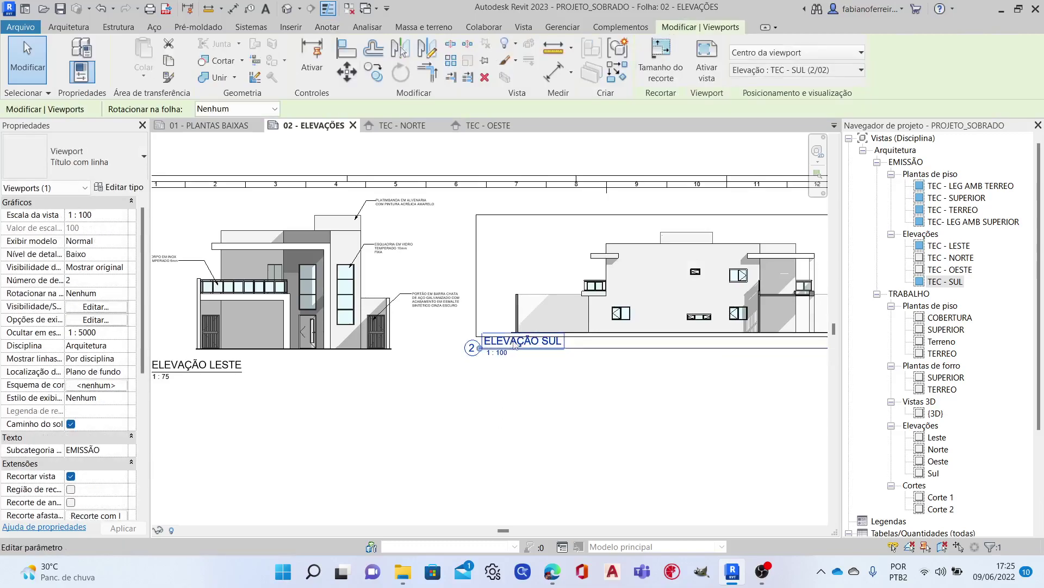
{"action": "left_click_drag", "start_coordinate": [512, 275], "coordinate": [499, 286]}
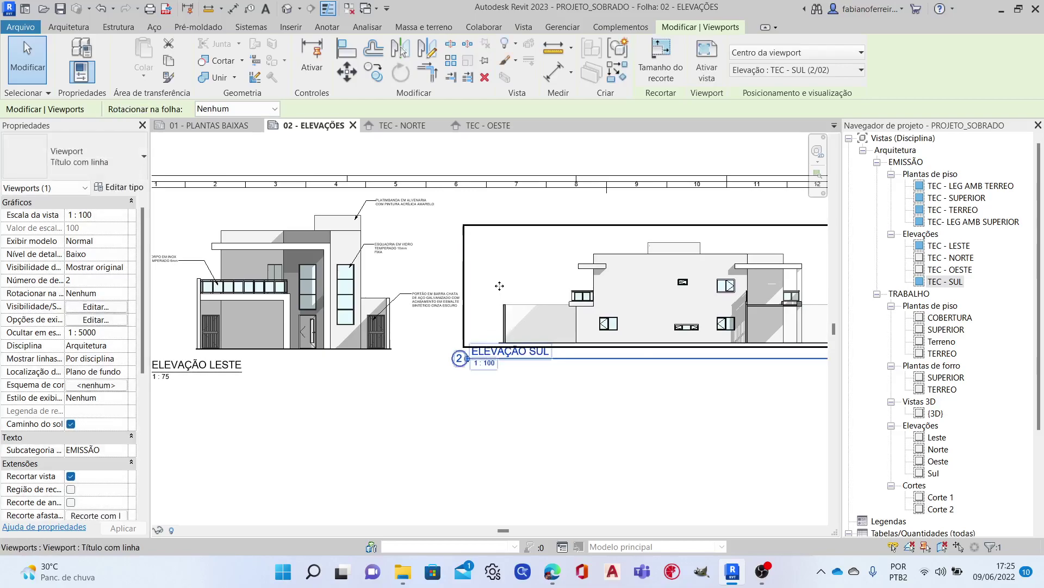
{"action": "left_click", "coordinate": [591, 397]}
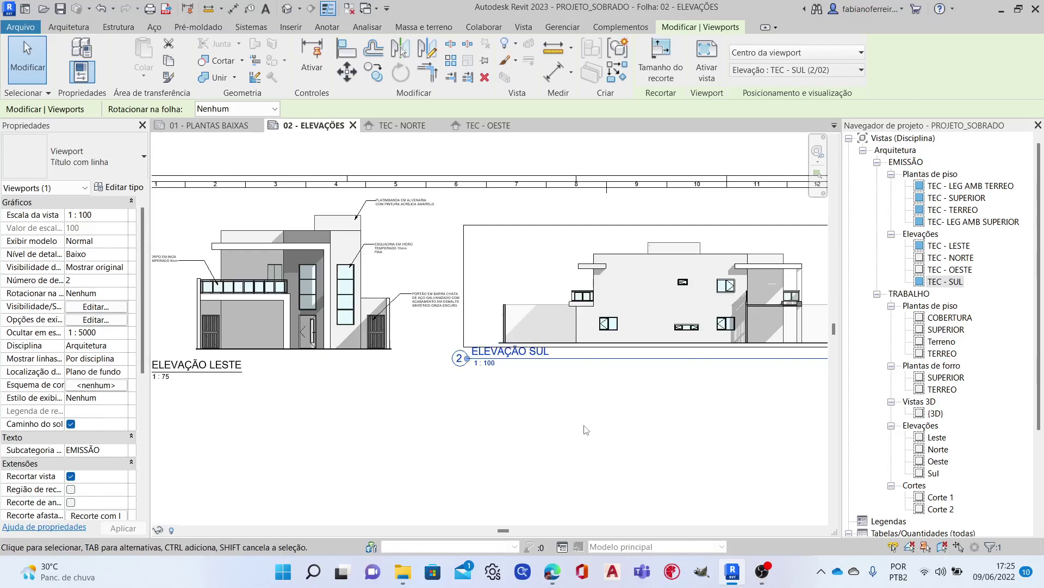
{"action": "key", "text": "Down"}
{"action": "key", "text": "Down"}
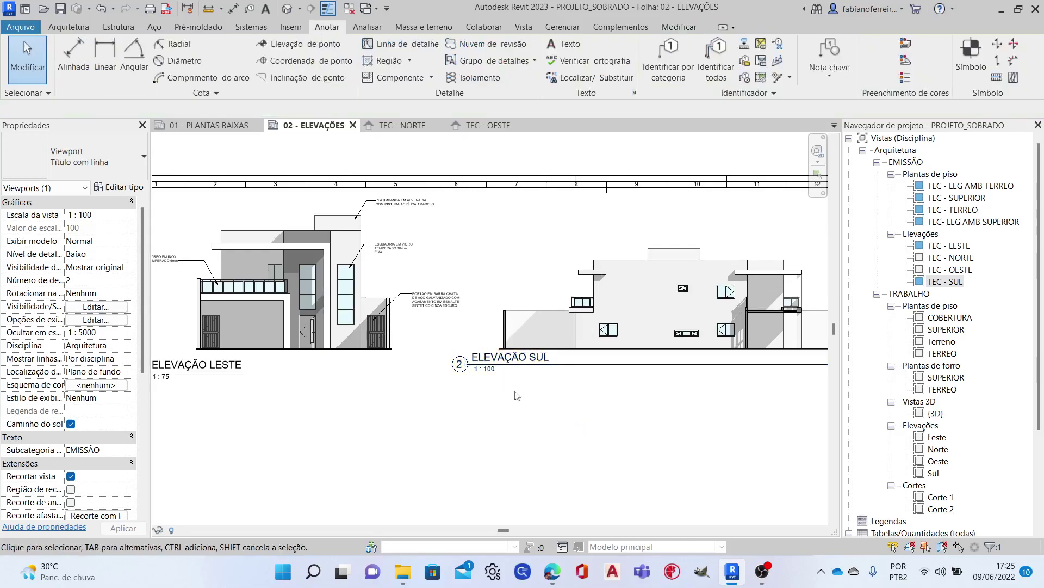
Line up the ELEVAÇÃO SUL title and shorten its title line.
{"action": "mouse_move", "coordinate": [506, 369]}
{"action": "left_mouse_down"}
{"action": "mouse_move", "coordinate": [496, 388]}
{"action": "mouse_move", "coordinate": [509, 376]}
{"action": "left_mouse_up"}
{"action": "scroll", "coordinate": [503, 326], "scroll_direction": "down", "scroll_amount": 2}
{"action": "scroll", "coordinate": [503, 326], "scroll_direction": "down", "scroll_amount": 1}
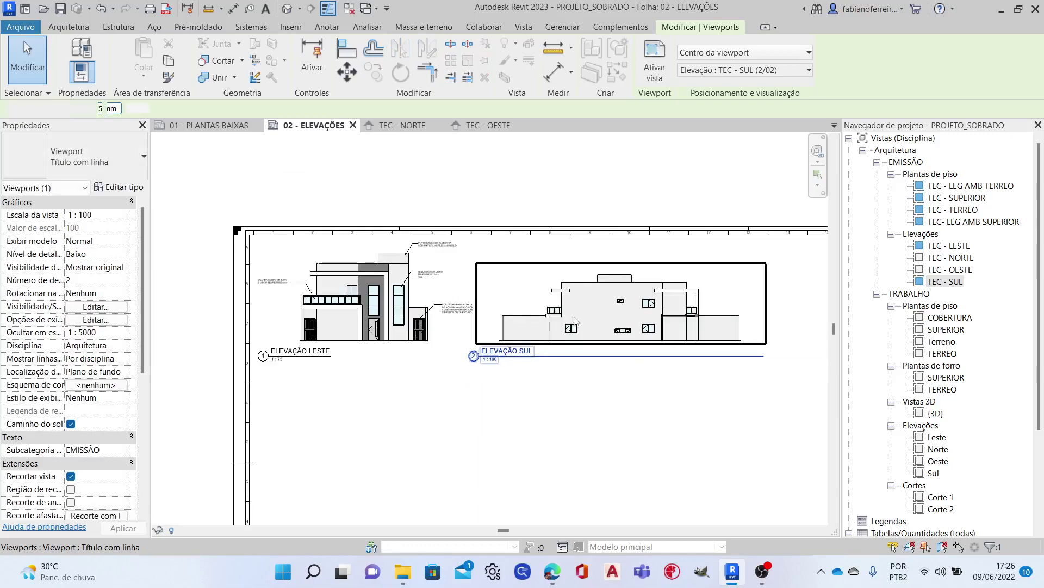
{"action": "left_click_drag", "start_coordinate": [764, 355], "coordinate": [533, 355]}
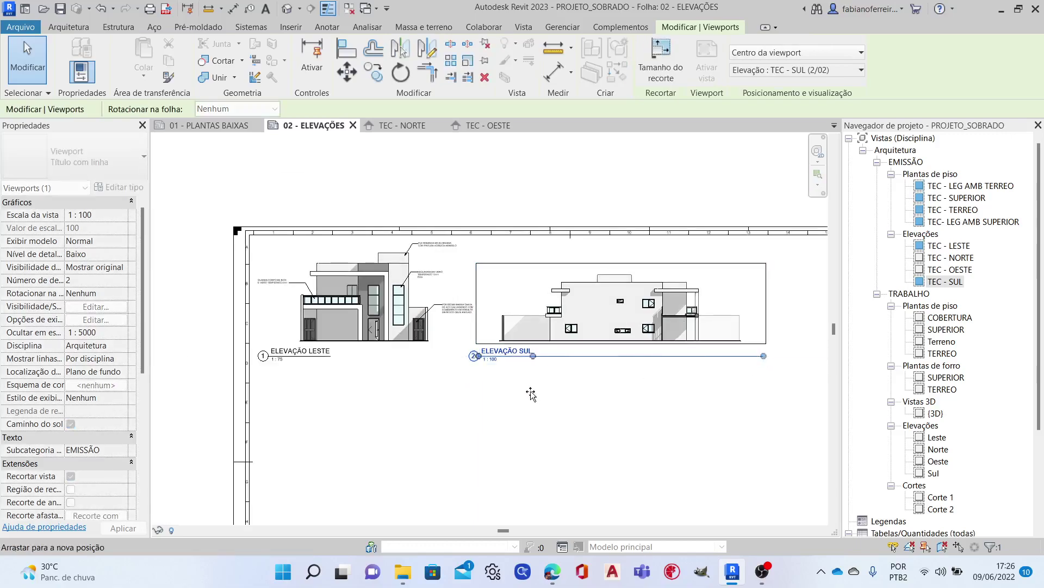
{"action": "left_click", "coordinate": [547, 219]}
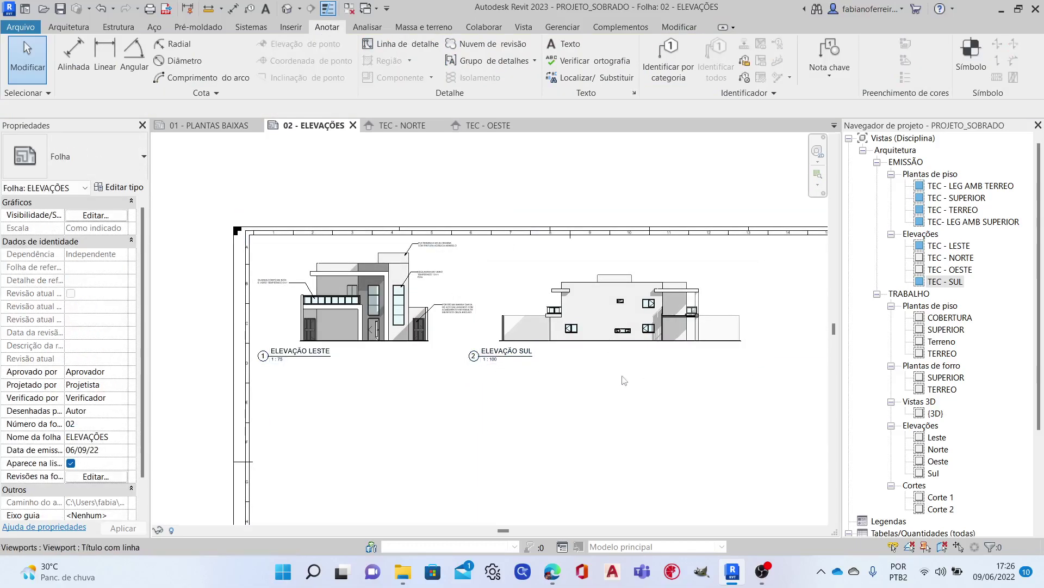
Pan around the sheet to check the ELEVAÇÃO SUL viewport placement.
{"action": "scroll", "coordinate": [553, 465], "scroll_direction": "up", "scroll_amount": 1}
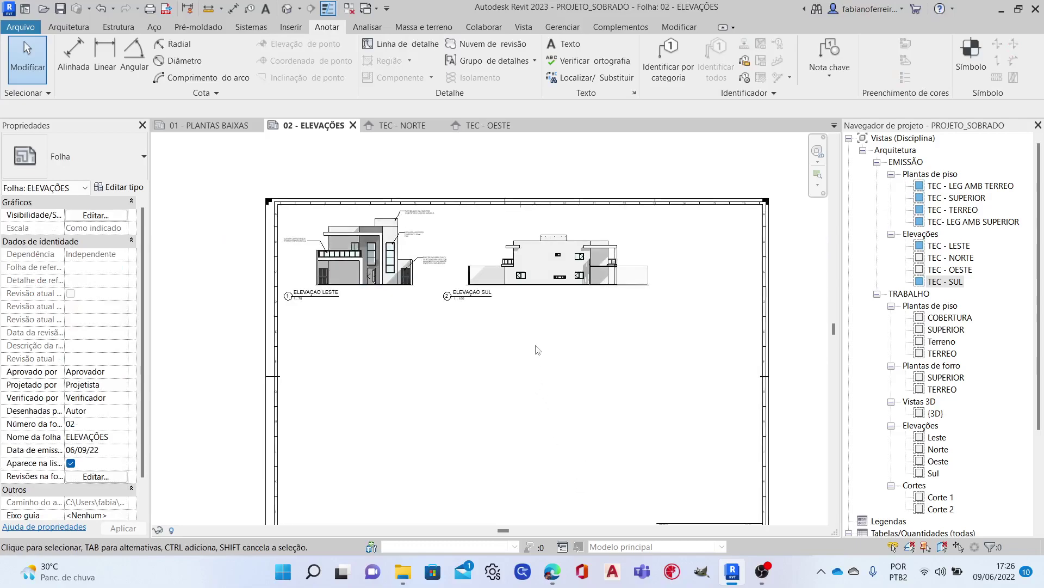
{"action": "mouse_move", "coordinate": [553, 466]}
{"action": "middle_mouse_down"}
{"action": "mouse_move", "coordinate": [497, 365]}
{"action": "mouse_move", "coordinate": [497, 401]}
{"action": "middle_mouse_up"}
{"action": "scroll", "coordinate": [497, 402], "scroll_direction": "up", "scroll_amount": 2}
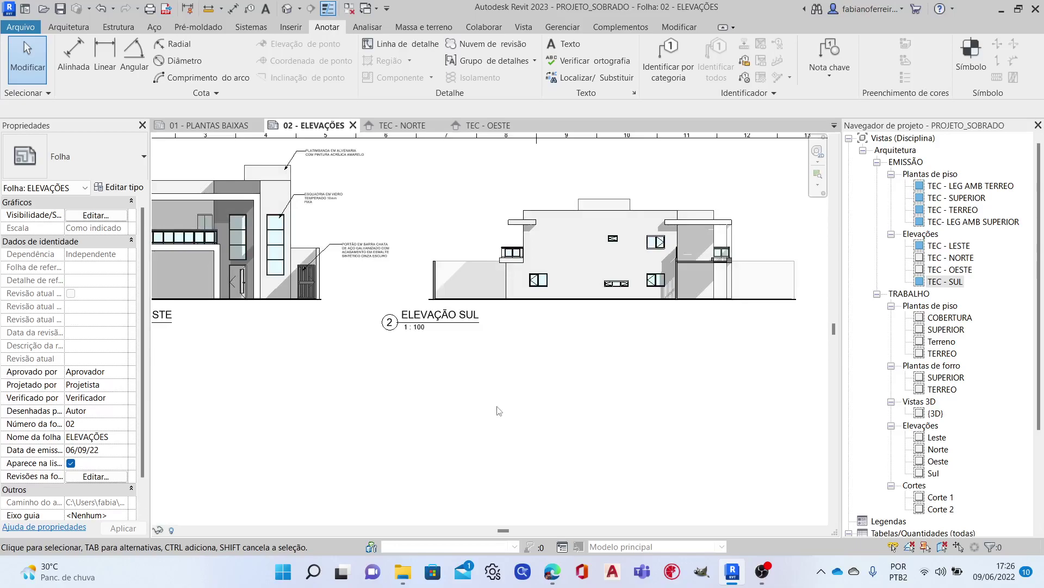
{"action": "scroll", "coordinate": [501, 407], "scroll_direction": "down", "scroll_amount": 2}
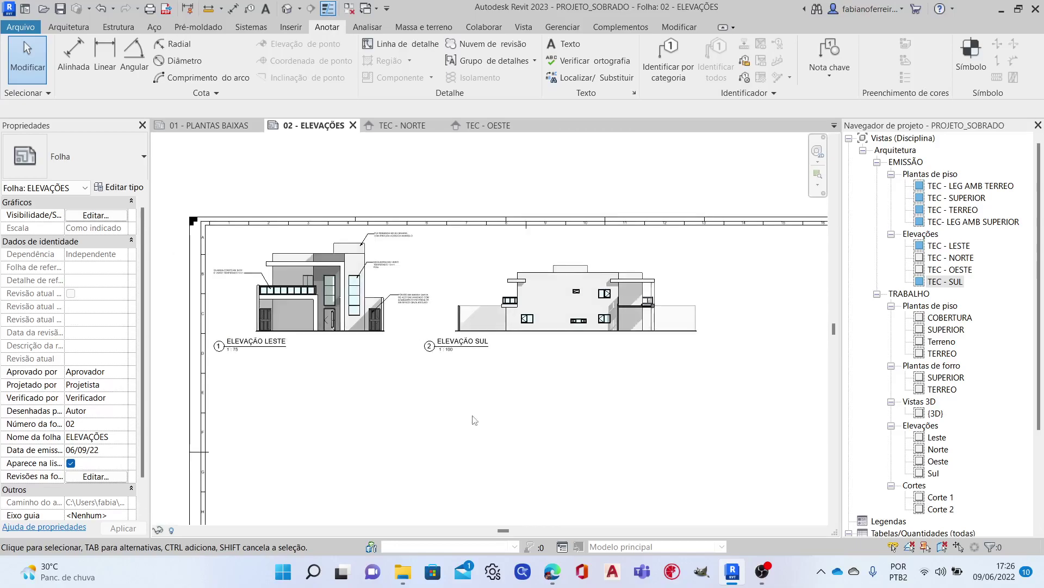
{"action": "left_click", "coordinate": [489, 348]}
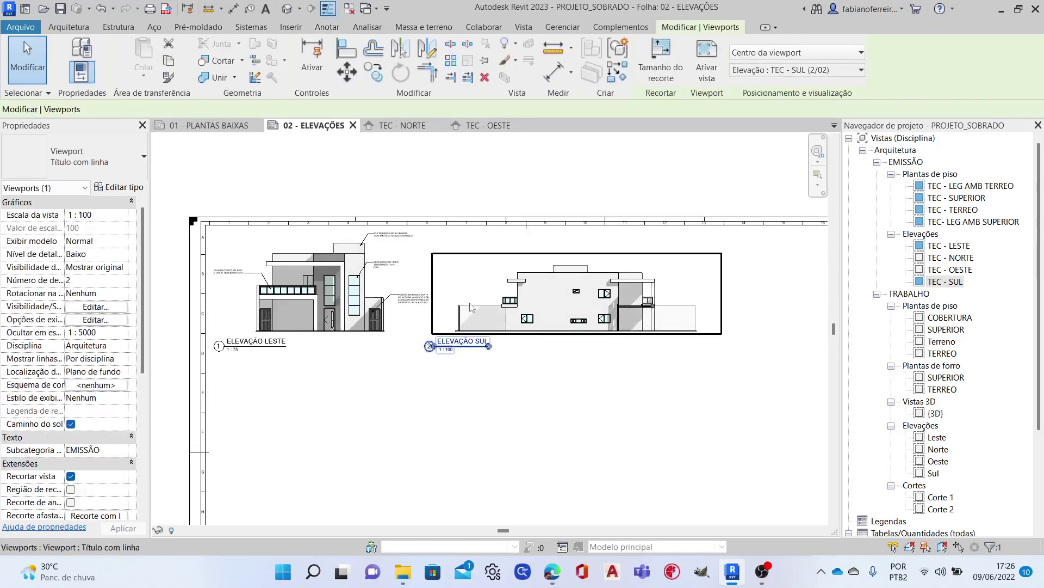
{"action": "key", "text": "Escape"}
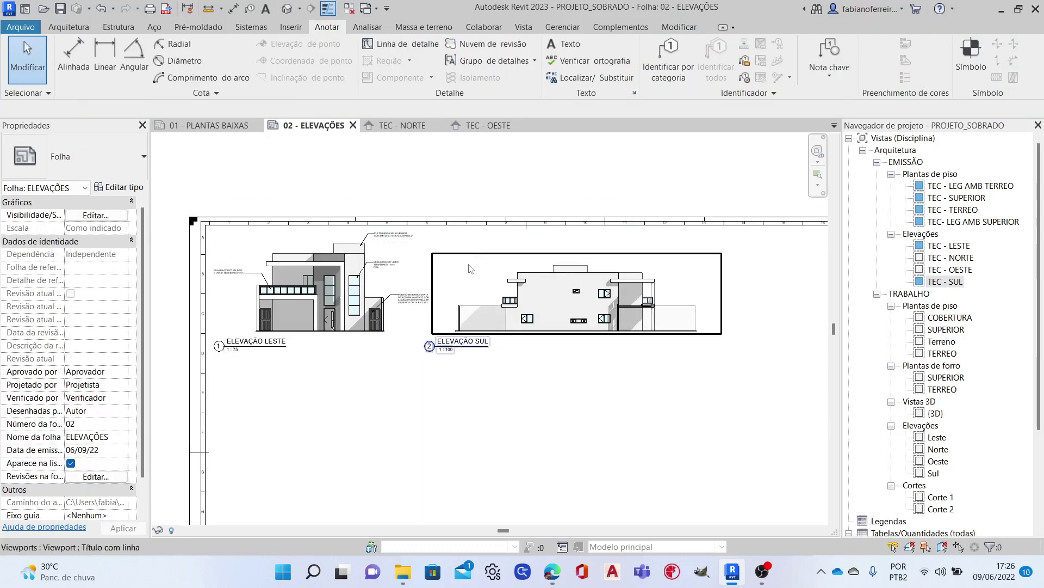
{"action": "middle_click_drag", "start_coordinate": [474, 403], "coordinate": [461, 371]}
{"action": "scroll", "coordinate": [525, 332], "scroll_direction": "down", "scroll_amount": 1}
{"action": "scroll", "coordinate": [525, 329], "scroll_direction": "down", "scroll_amount": 1}
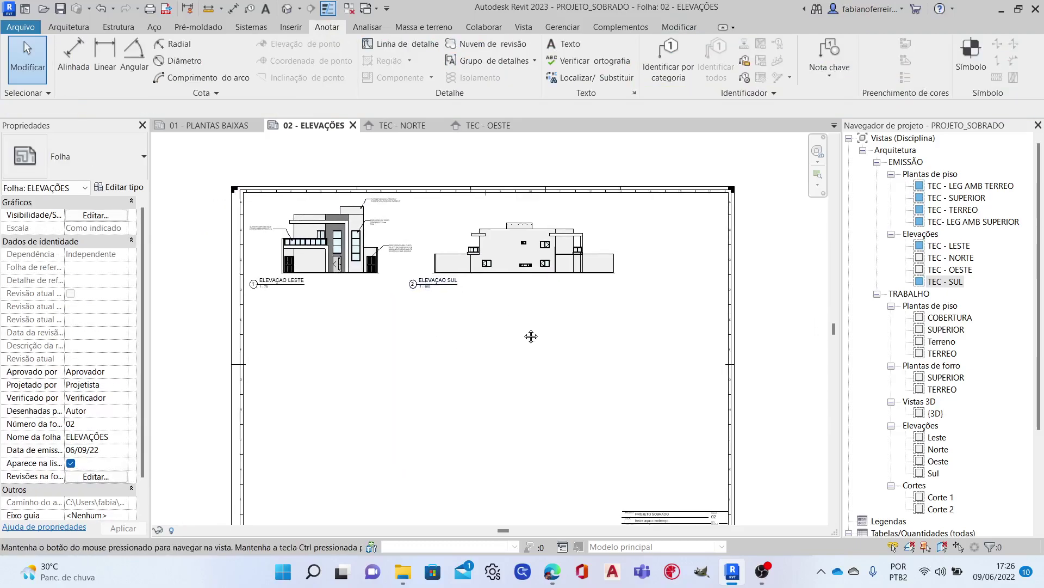
{"action": "middle_click_drag", "start_coordinate": [550, 392], "coordinate": [554, 388]}
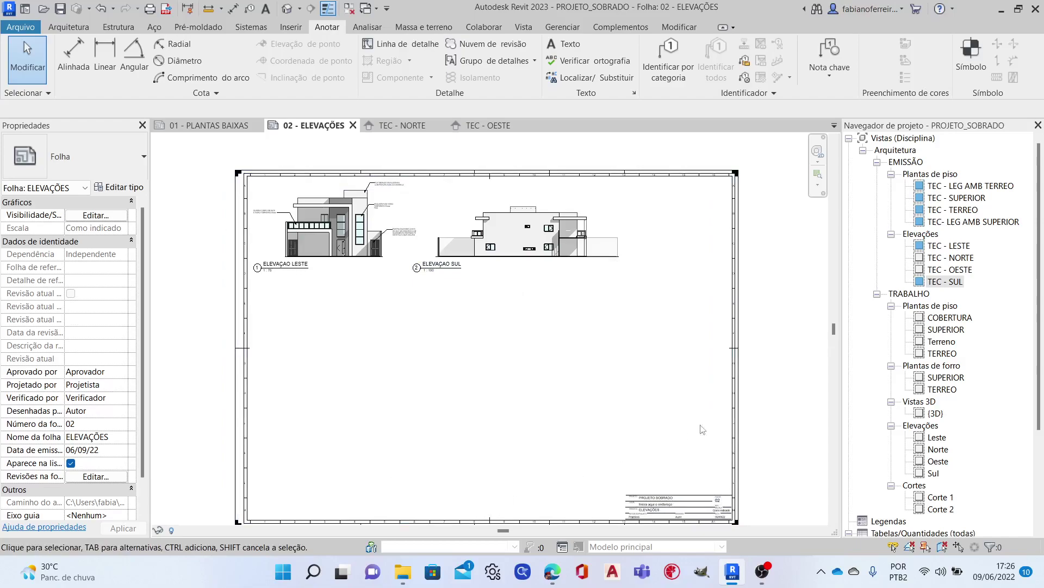
{"action": "middle_click_drag", "start_coordinate": [781, 279], "coordinate": [784, 260]}
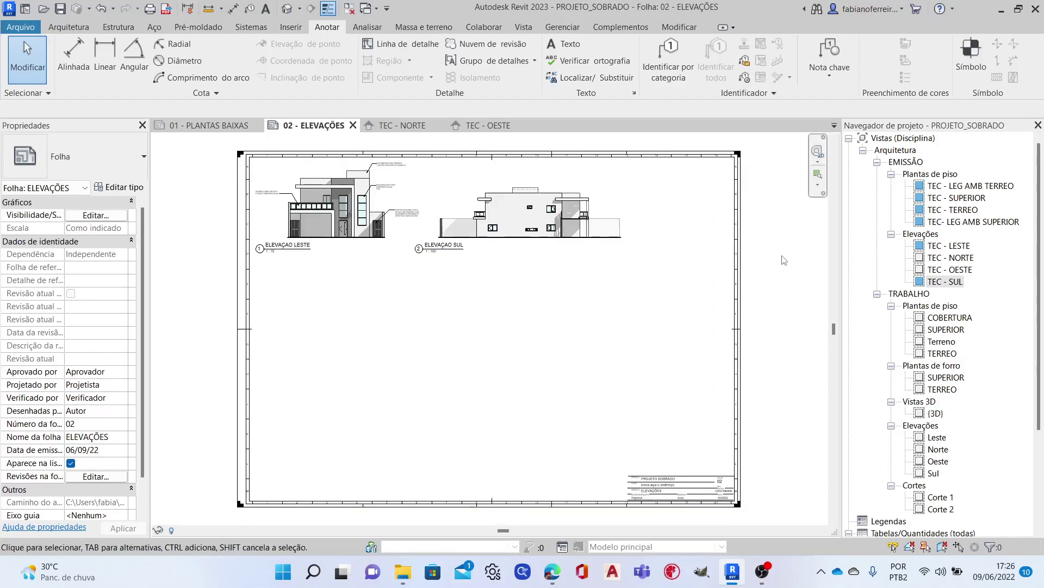